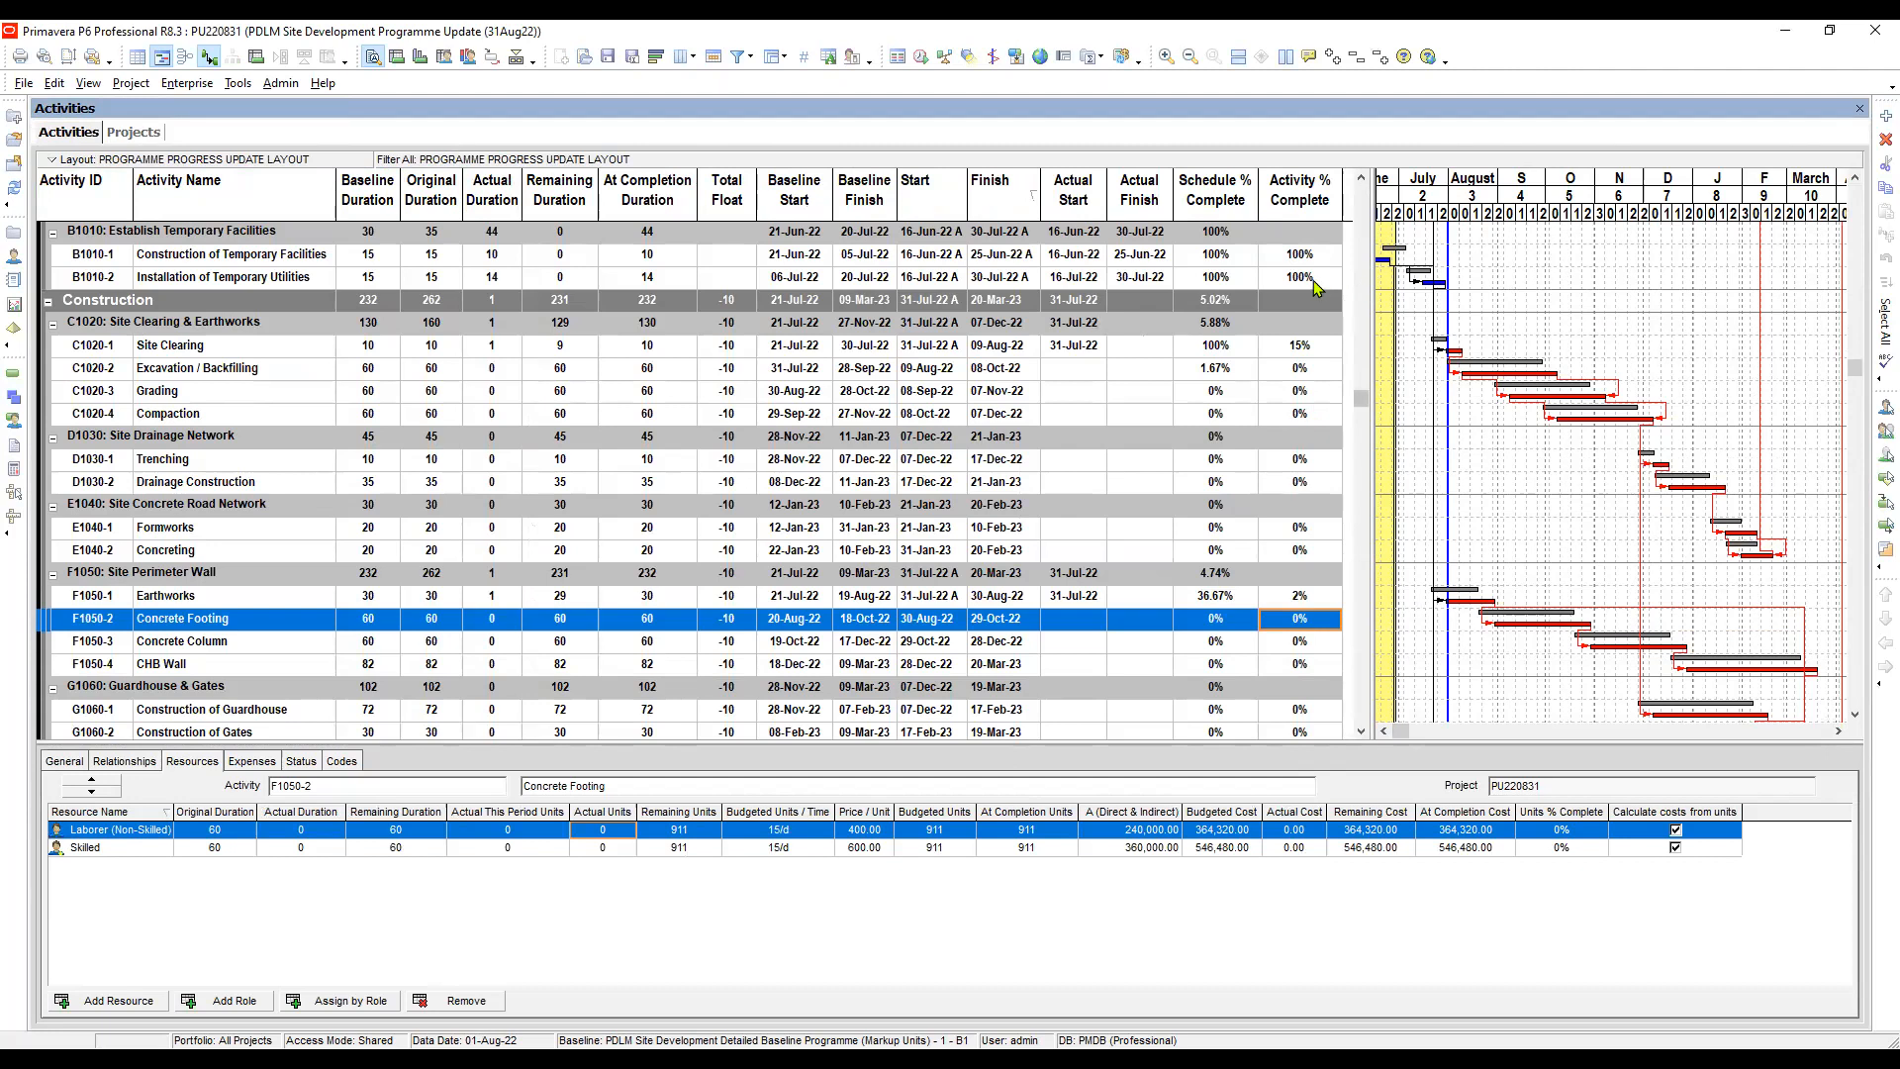
Collapse the Milestone and Preliminaries WBS groups in the activity table
{"action": "left_click", "coordinate": [1314, 279]}
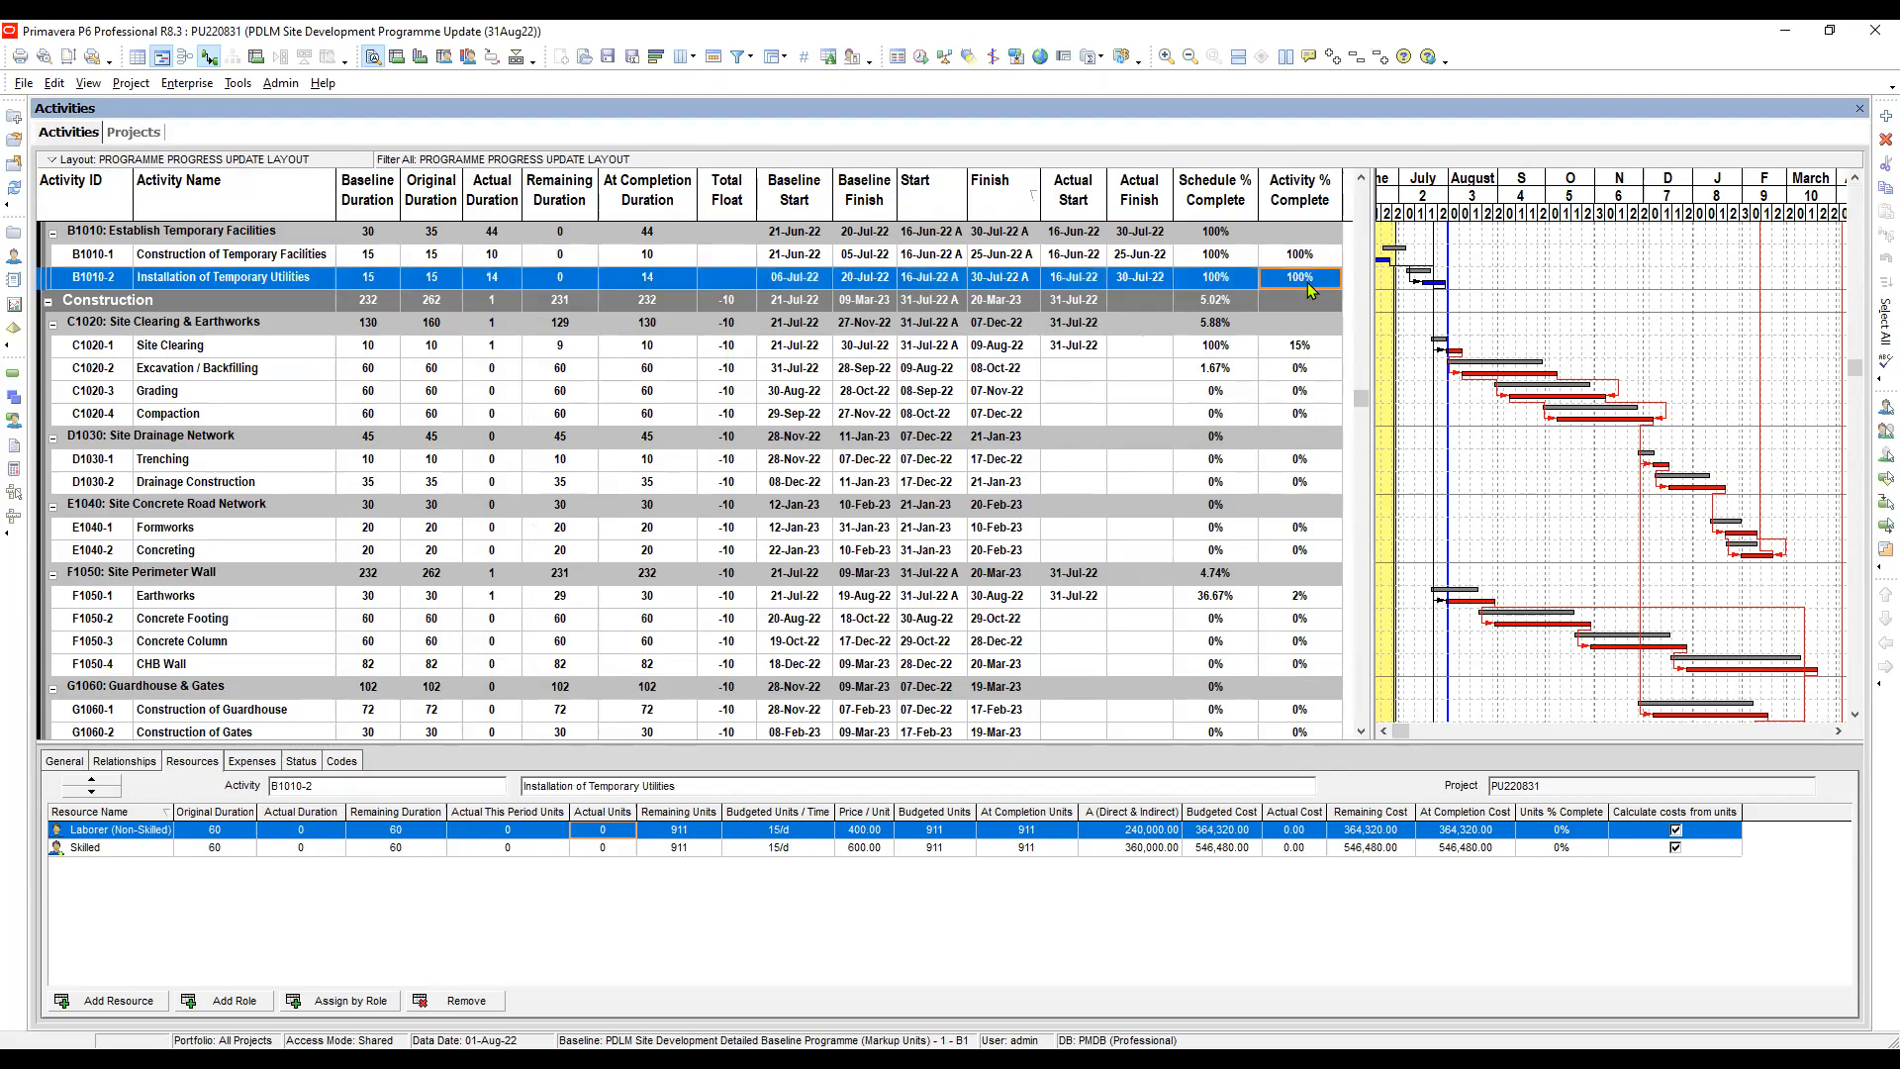
{"action": "left_click", "coordinate": [1302, 346]}
{"action": "scroll", "coordinate": [1301, 351], "scroll_direction": "up", "scroll_amount": 3}
{"action": "scroll", "coordinate": [1300, 349], "scroll_direction": "up", "scroll_amount": 2}
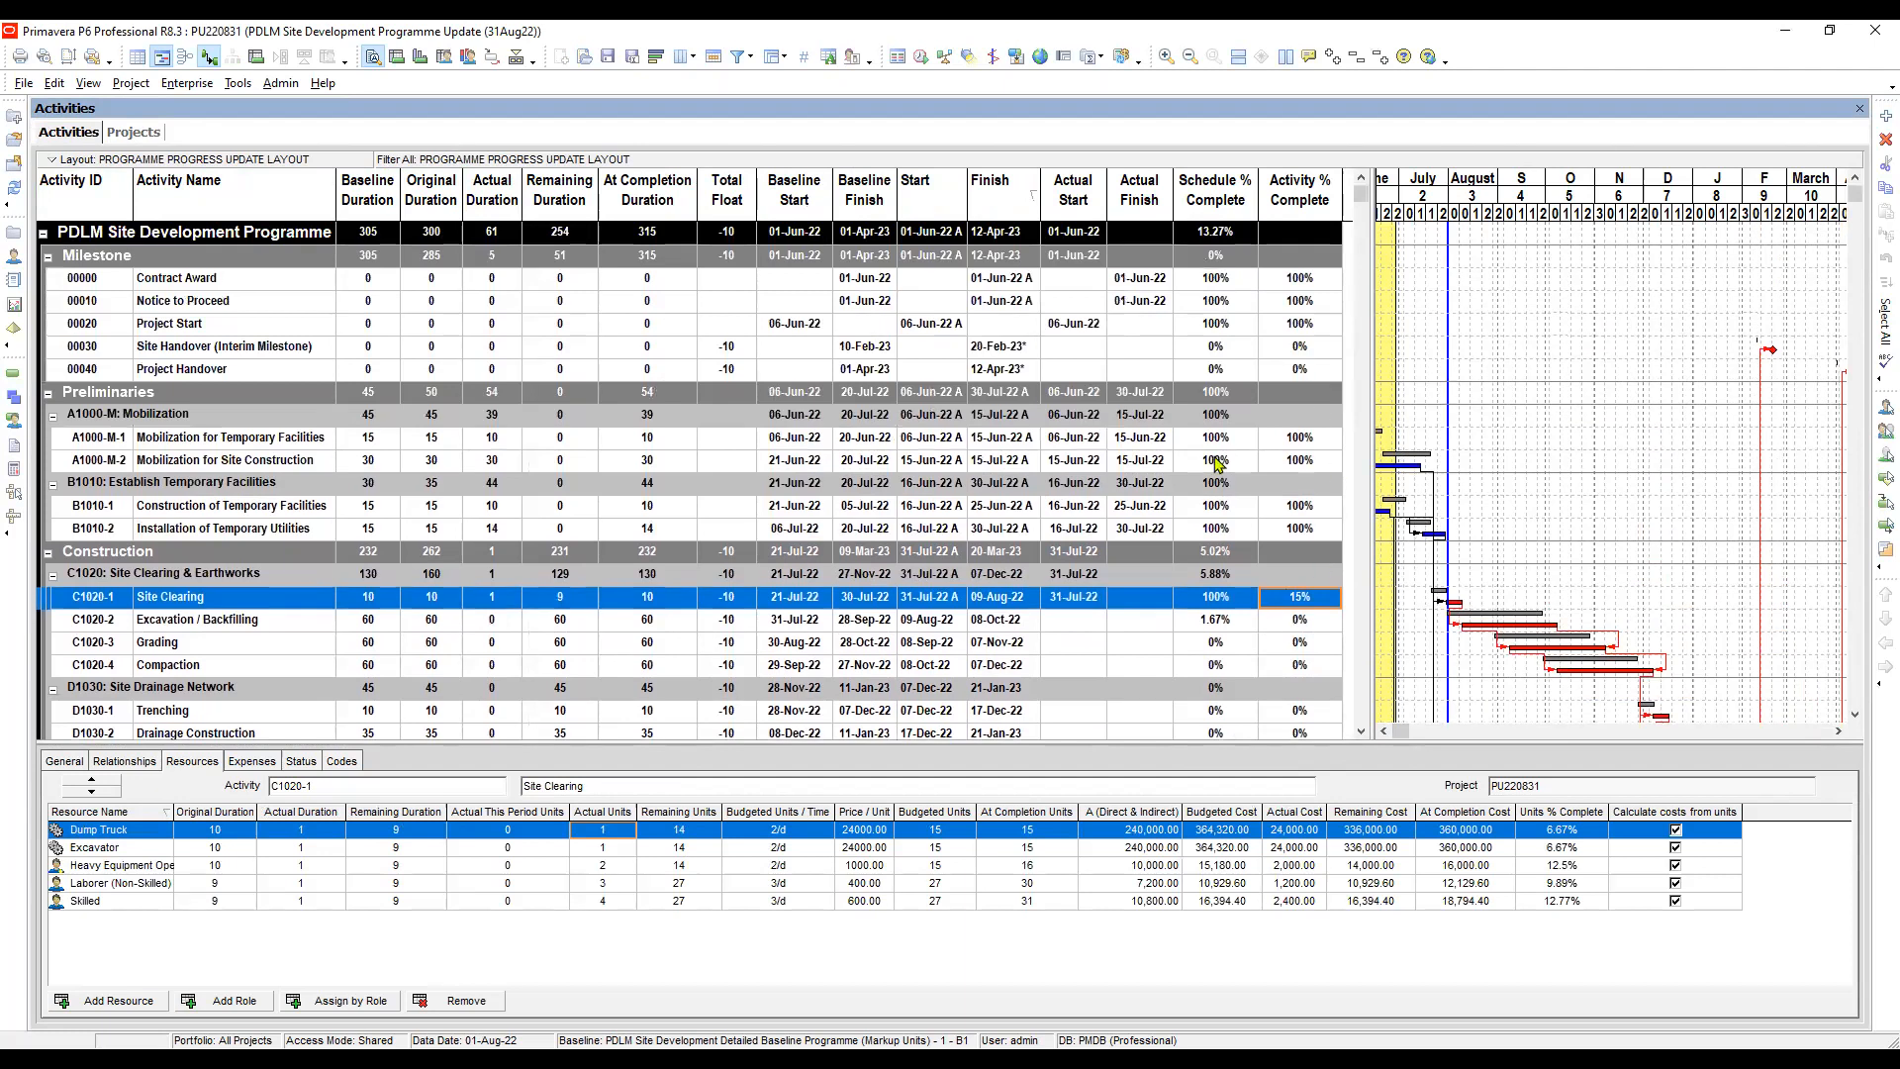
{"action": "double_click", "coordinate": [1291, 259]}
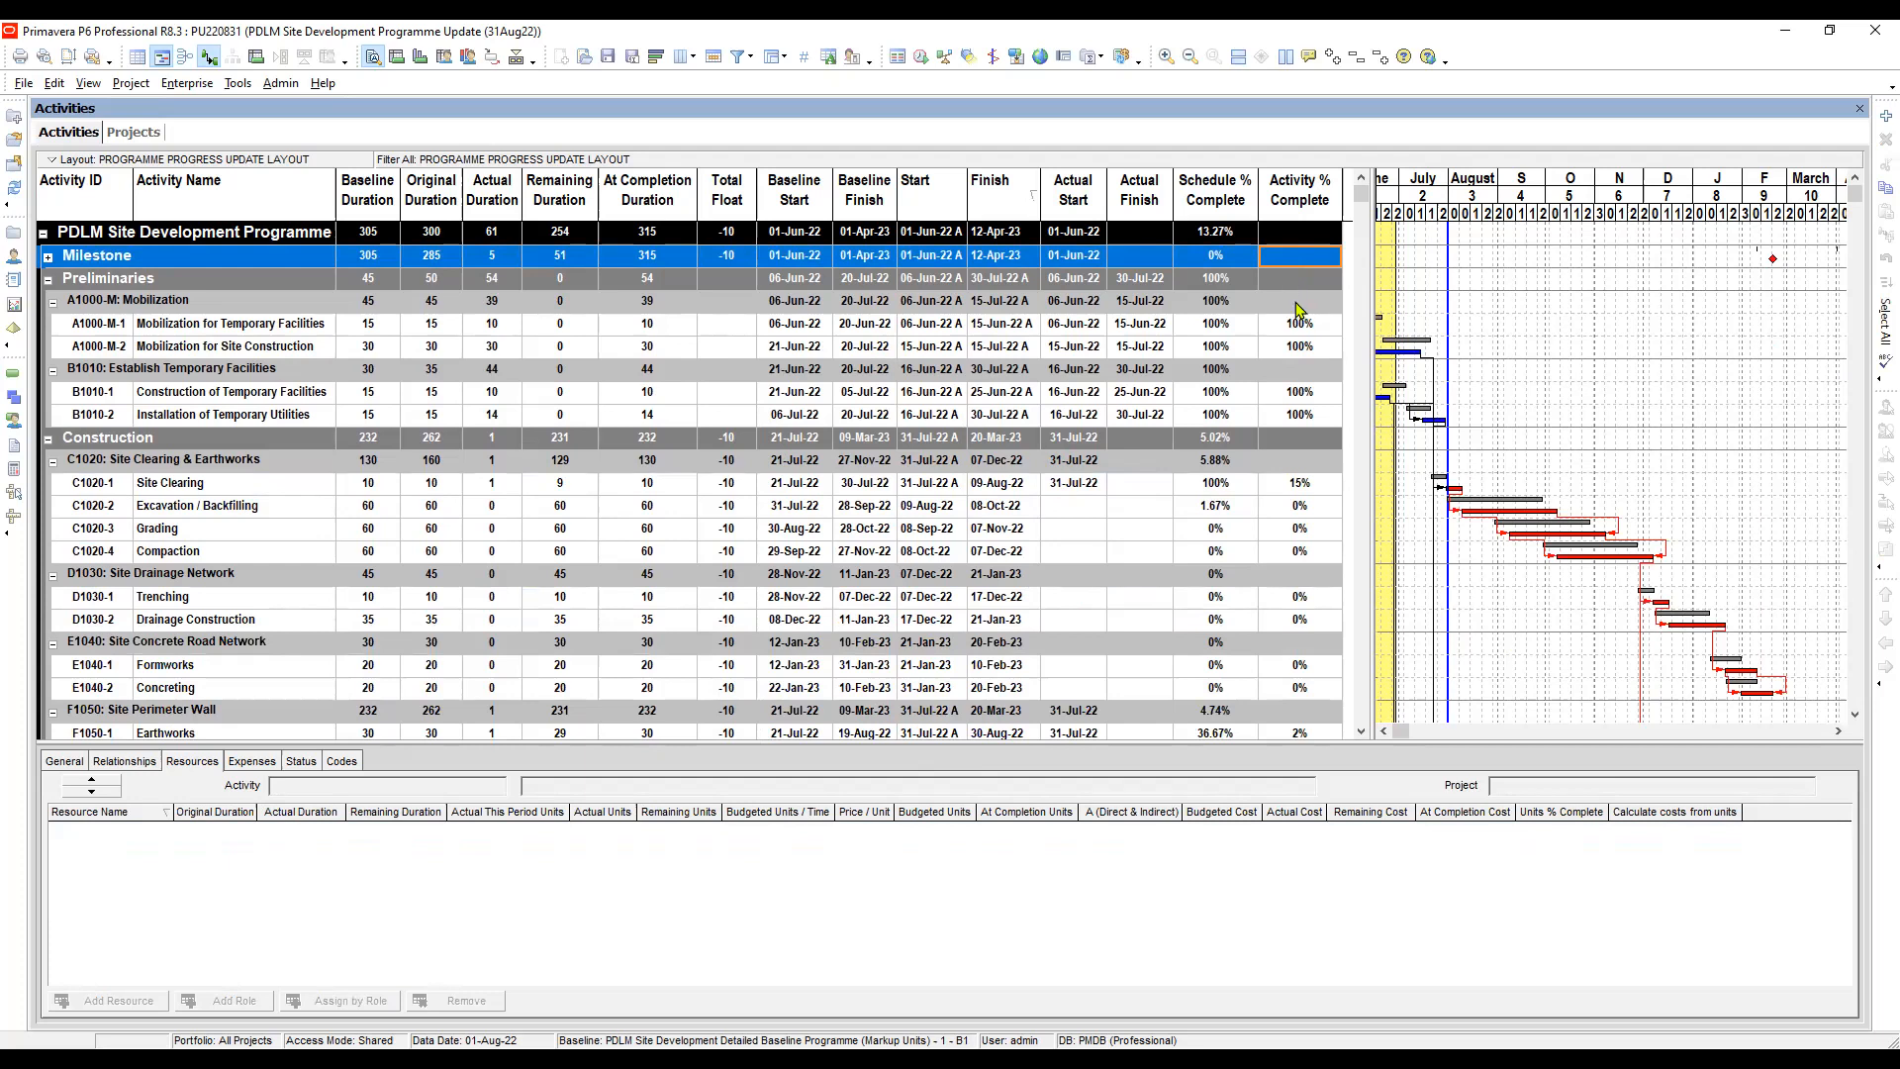
{"action": "left_click", "coordinate": [1298, 308]}
{"action": "double_click", "coordinate": [1304, 287]}
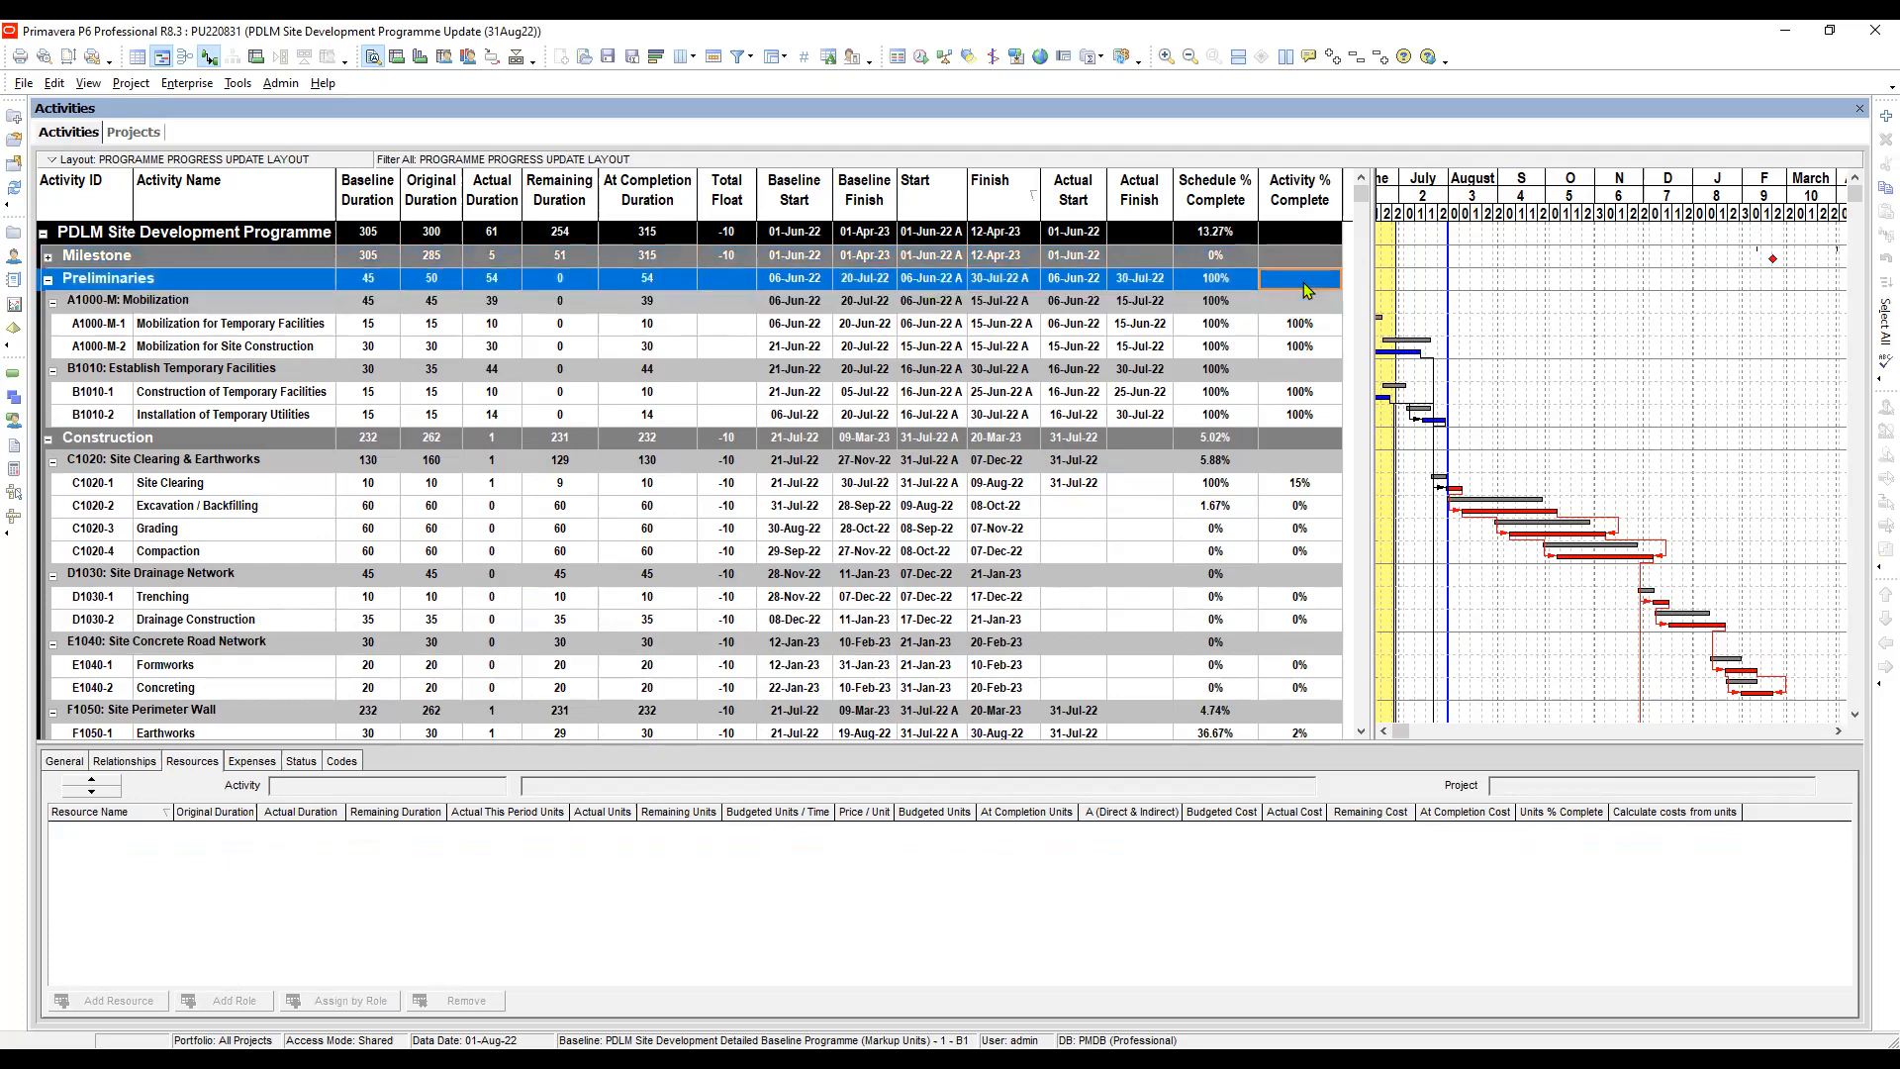
Collapse the Site Drainage Network, Site Concrete Road Network, Guardhouse & Gates, and Site Clearing & Pull-Out groups
{"action": "left_click", "coordinate": [1296, 348]}
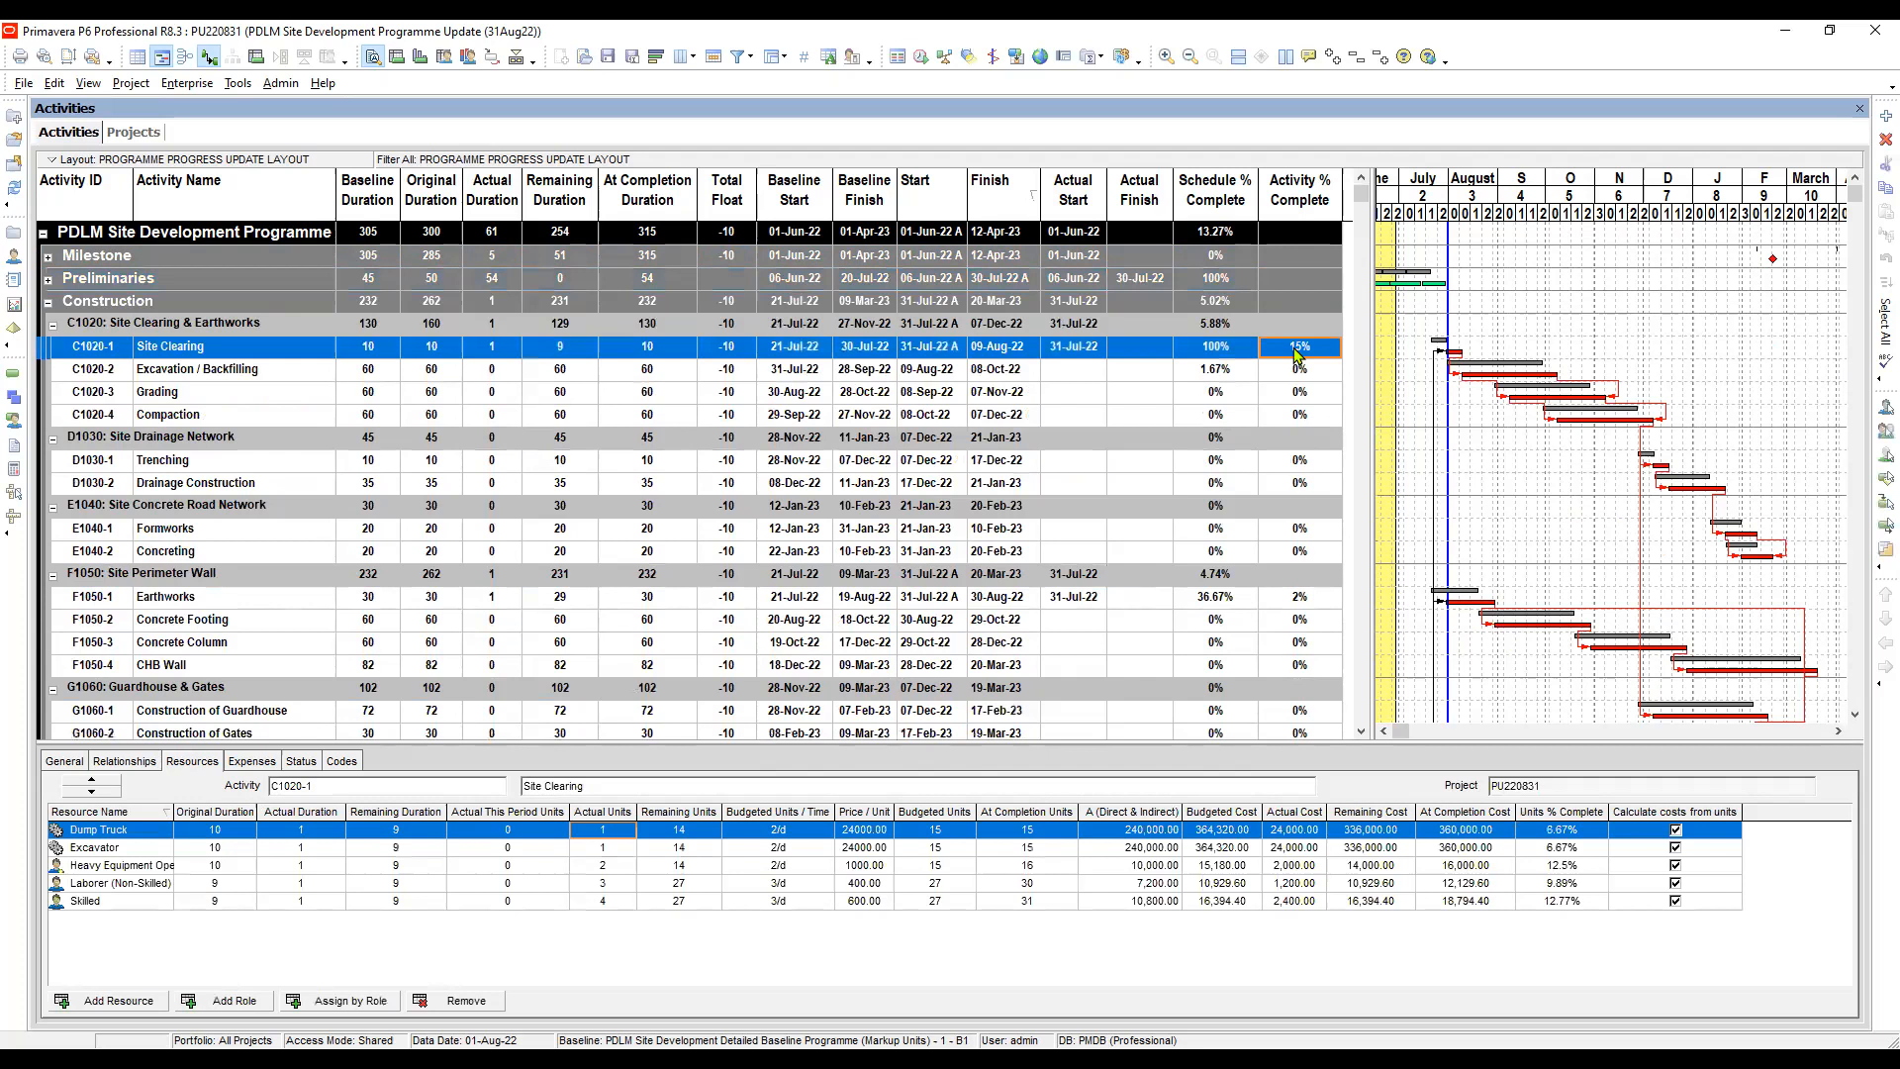
{"action": "left_click", "coordinate": [1225, 376]}
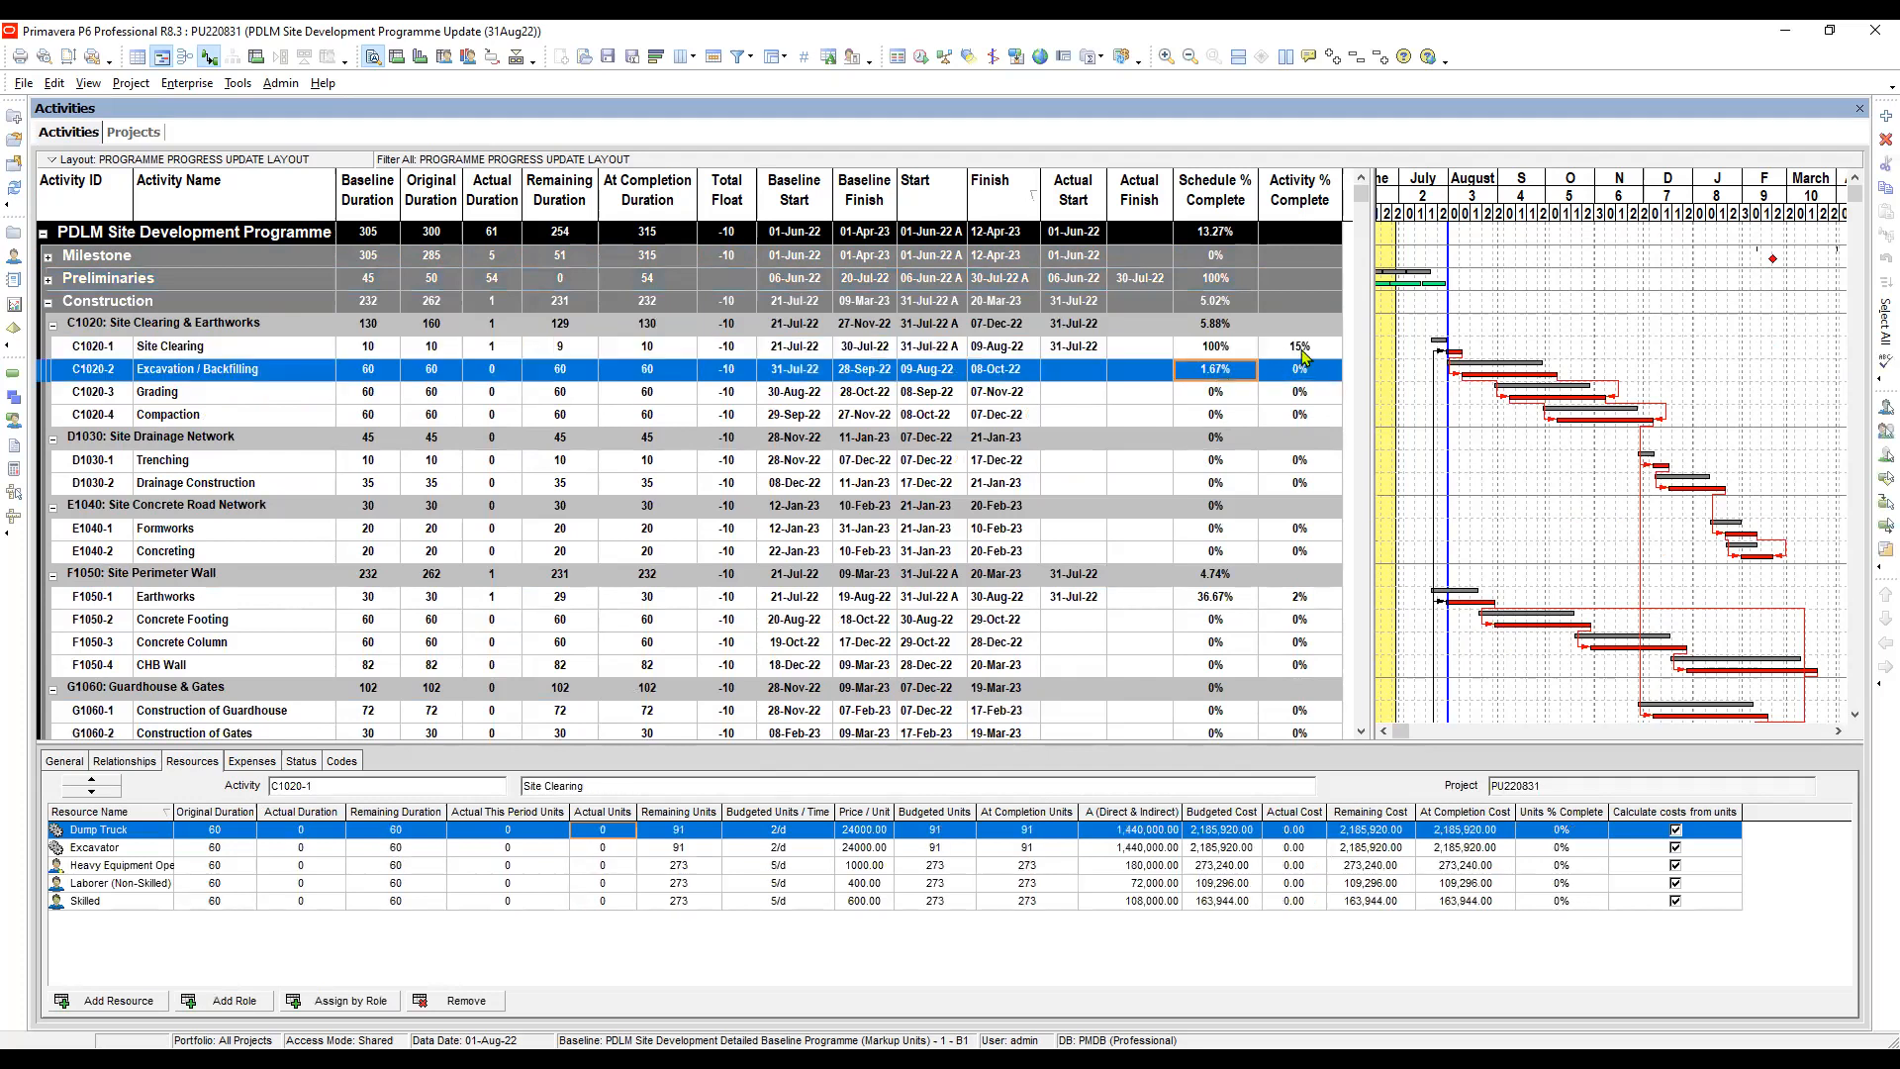
{"action": "left_click", "coordinate": [1299, 372]}
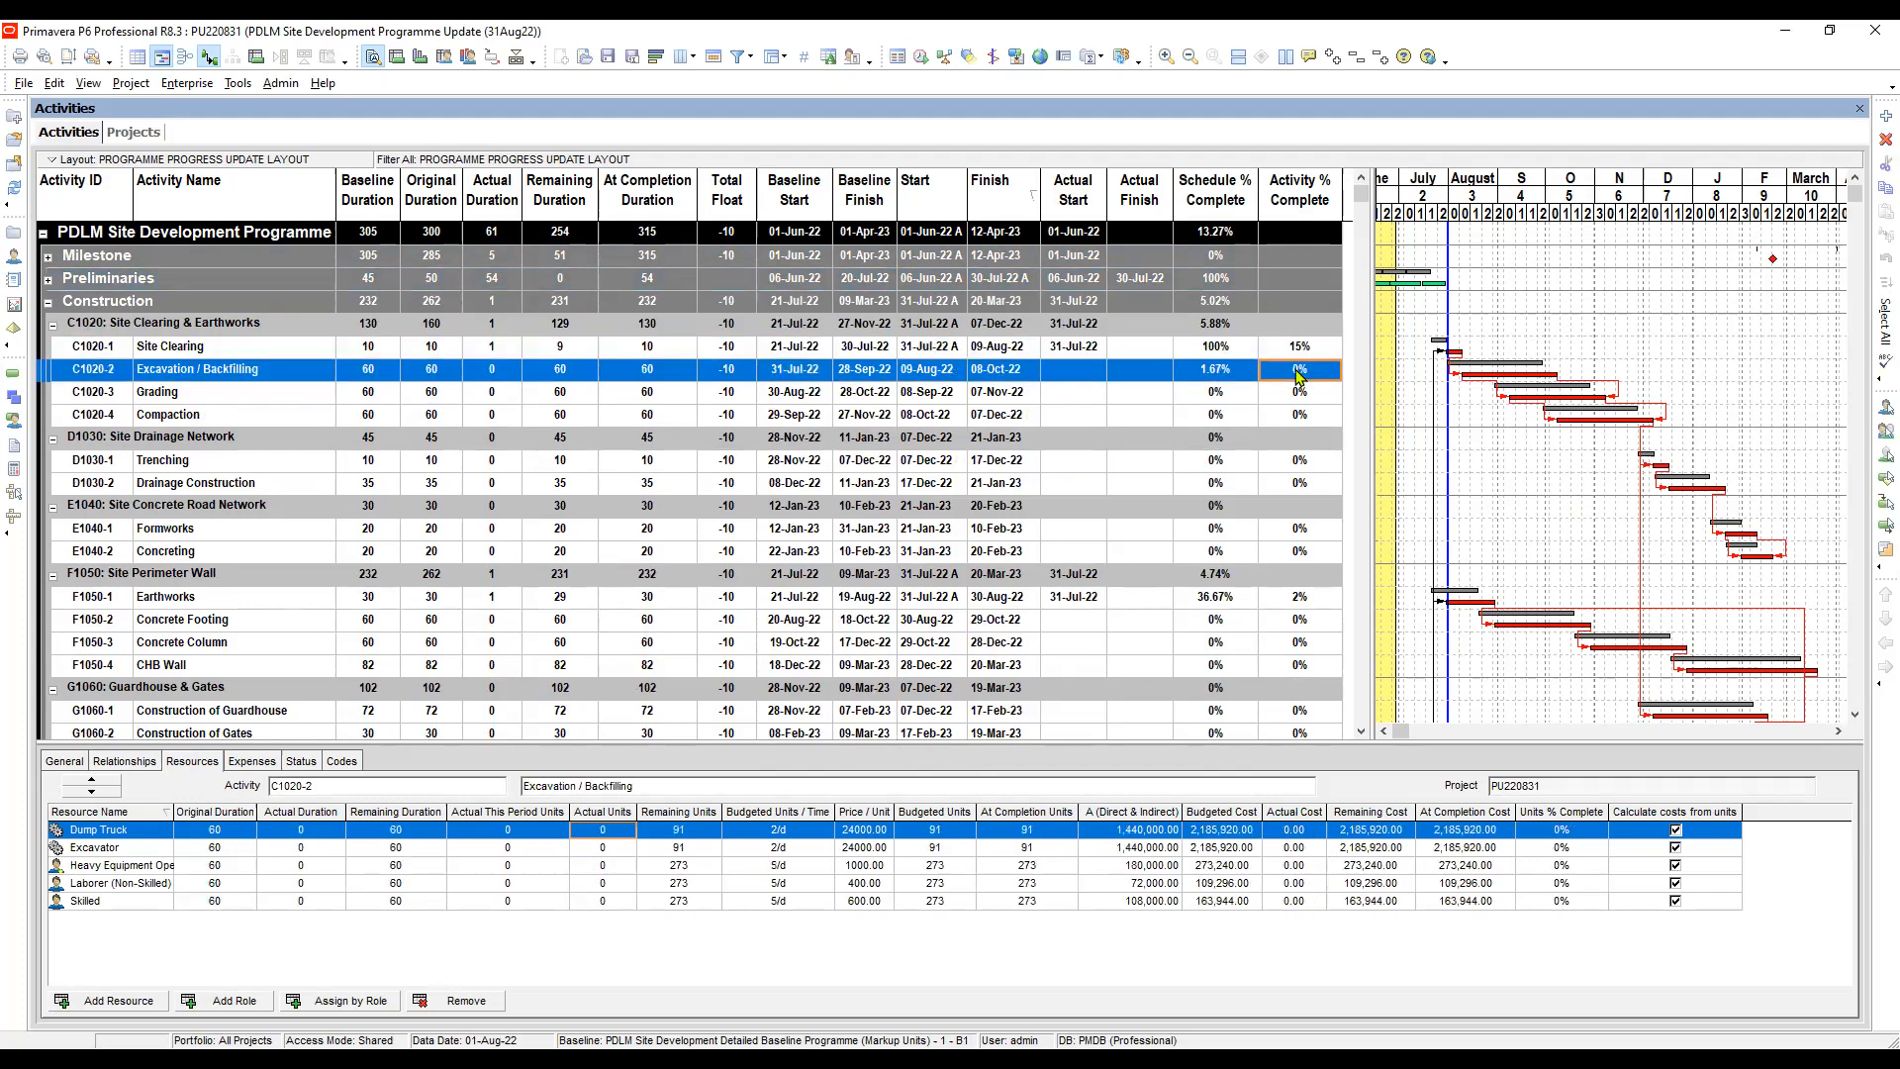
{"action": "left_click", "coordinate": [1252, 438]}
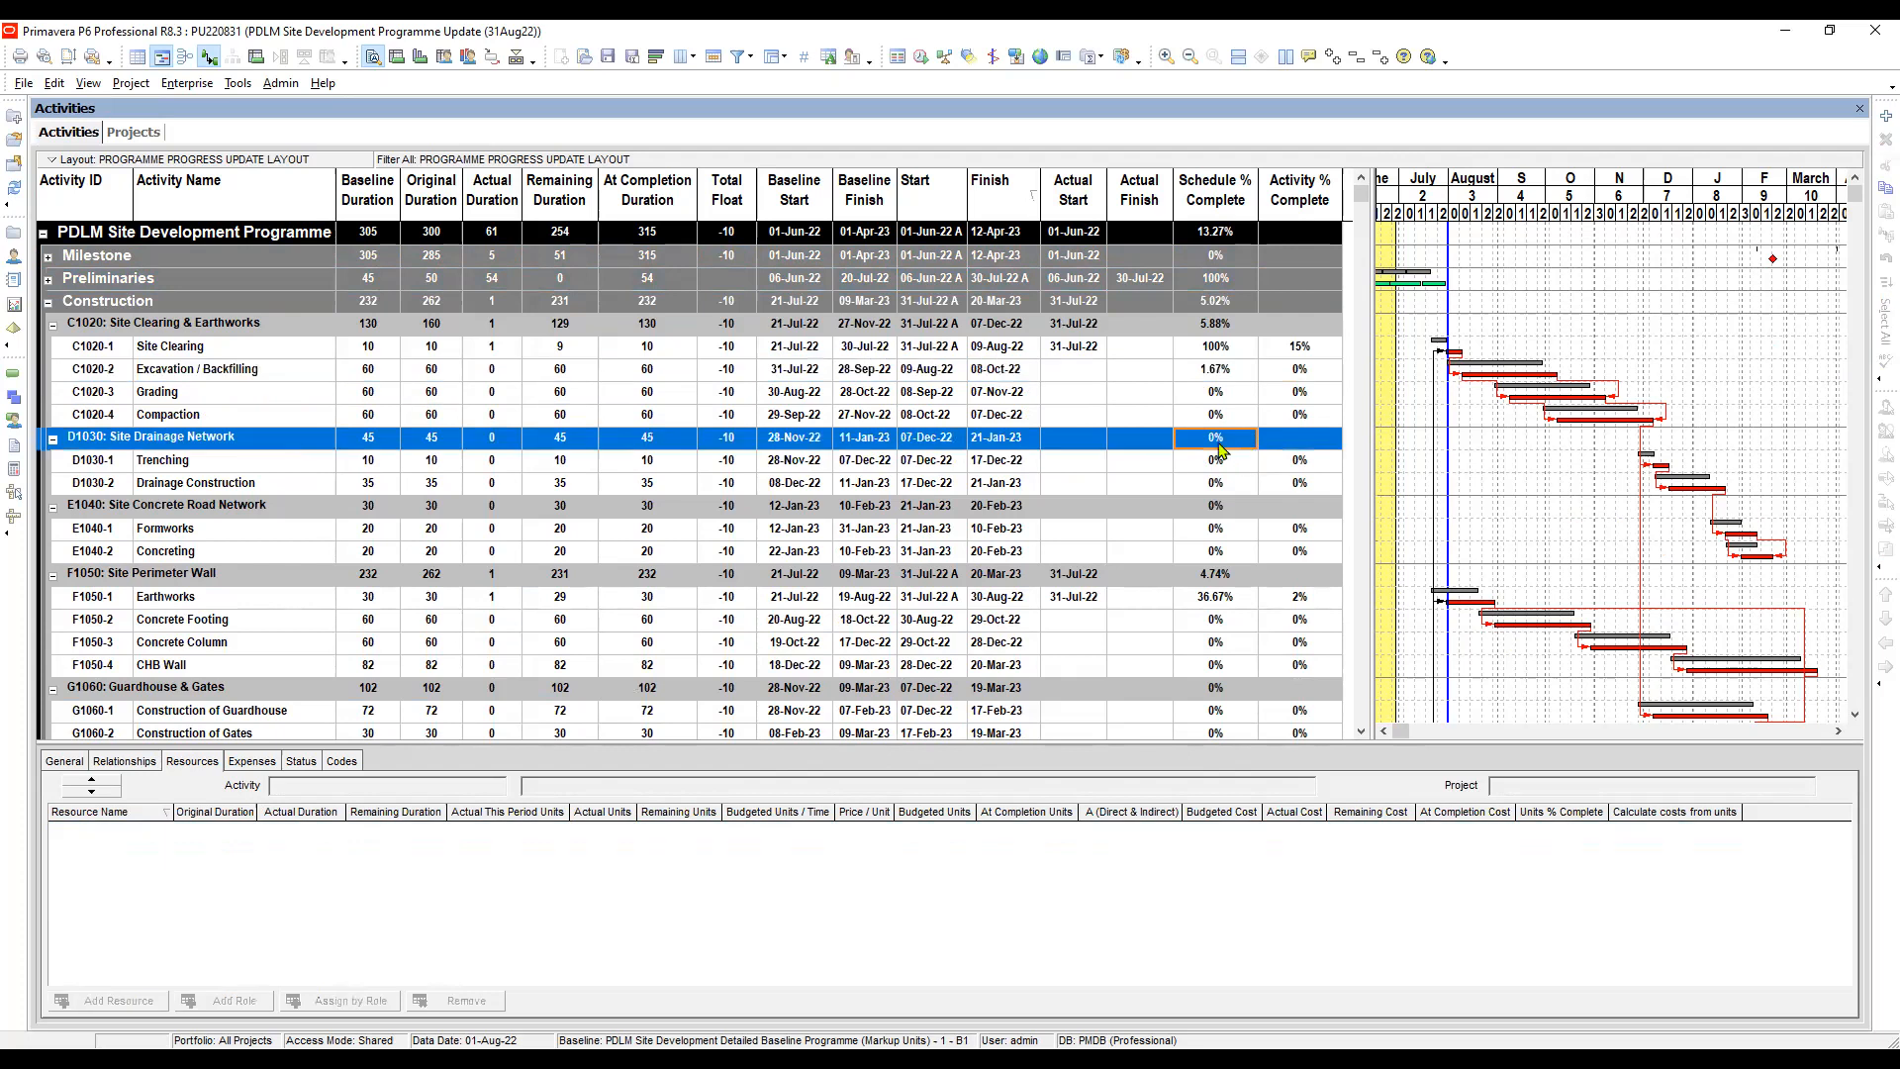
{"action": "double_click", "coordinate": [1220, 444]}
{"action": "double_click", "coordinate": [1214, 464]}
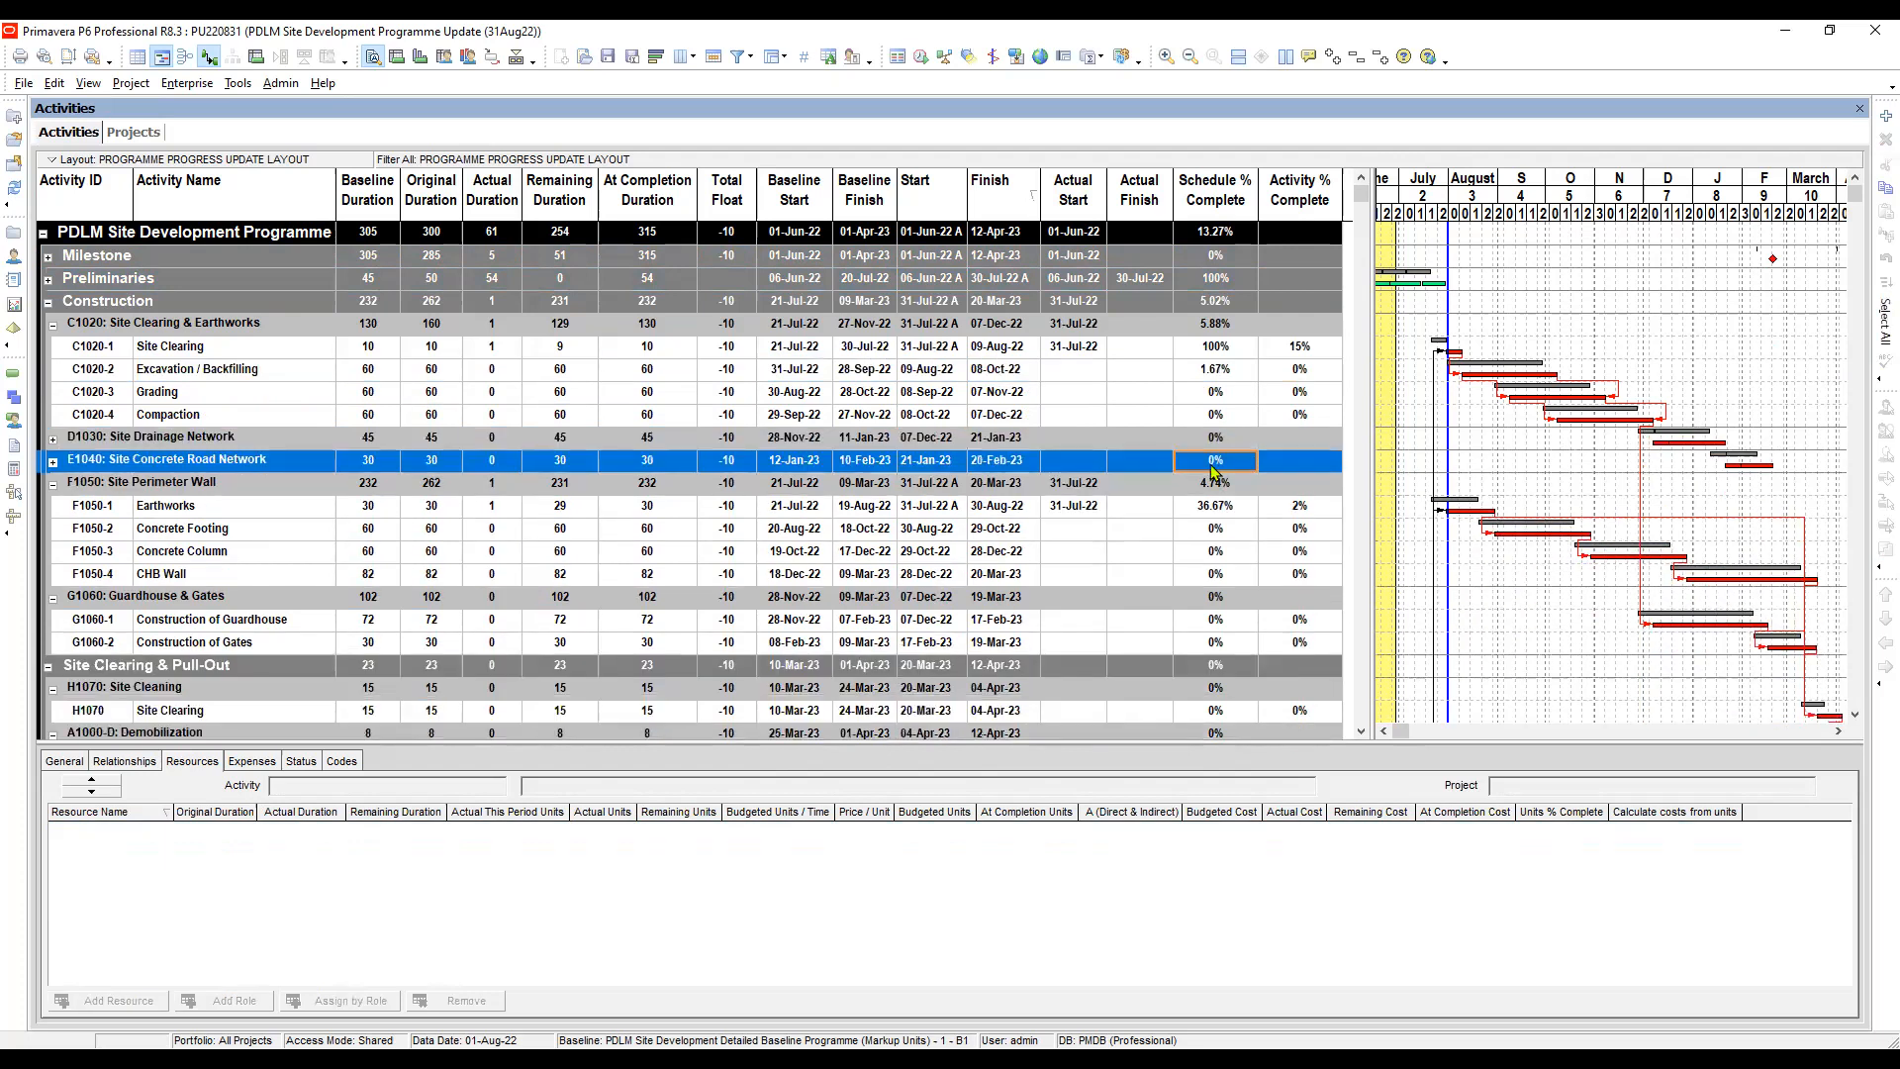
{"action": "left_click", "coordinate": [1215, 599]}
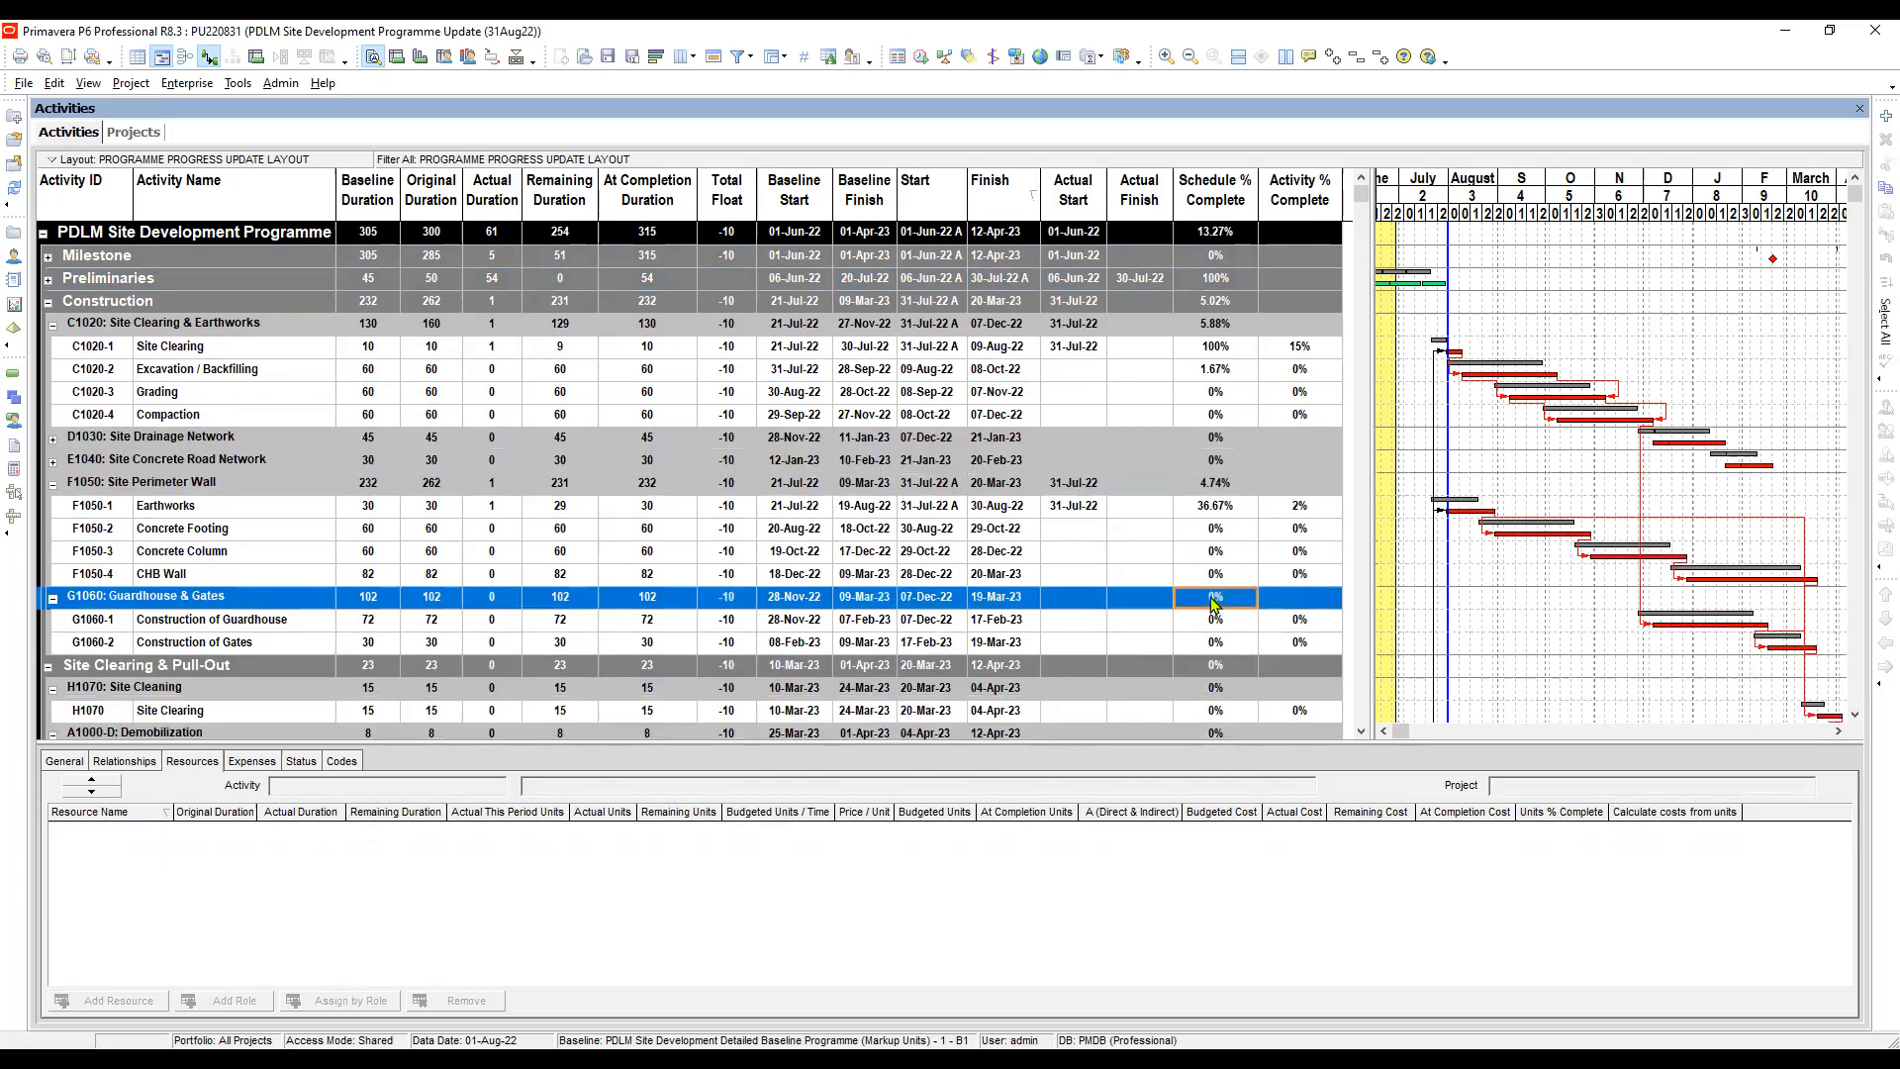
{"action": "double_click", "coordinate": [1215, 600]}
{"action": "double_click", "coordinate": [1215, 614]}
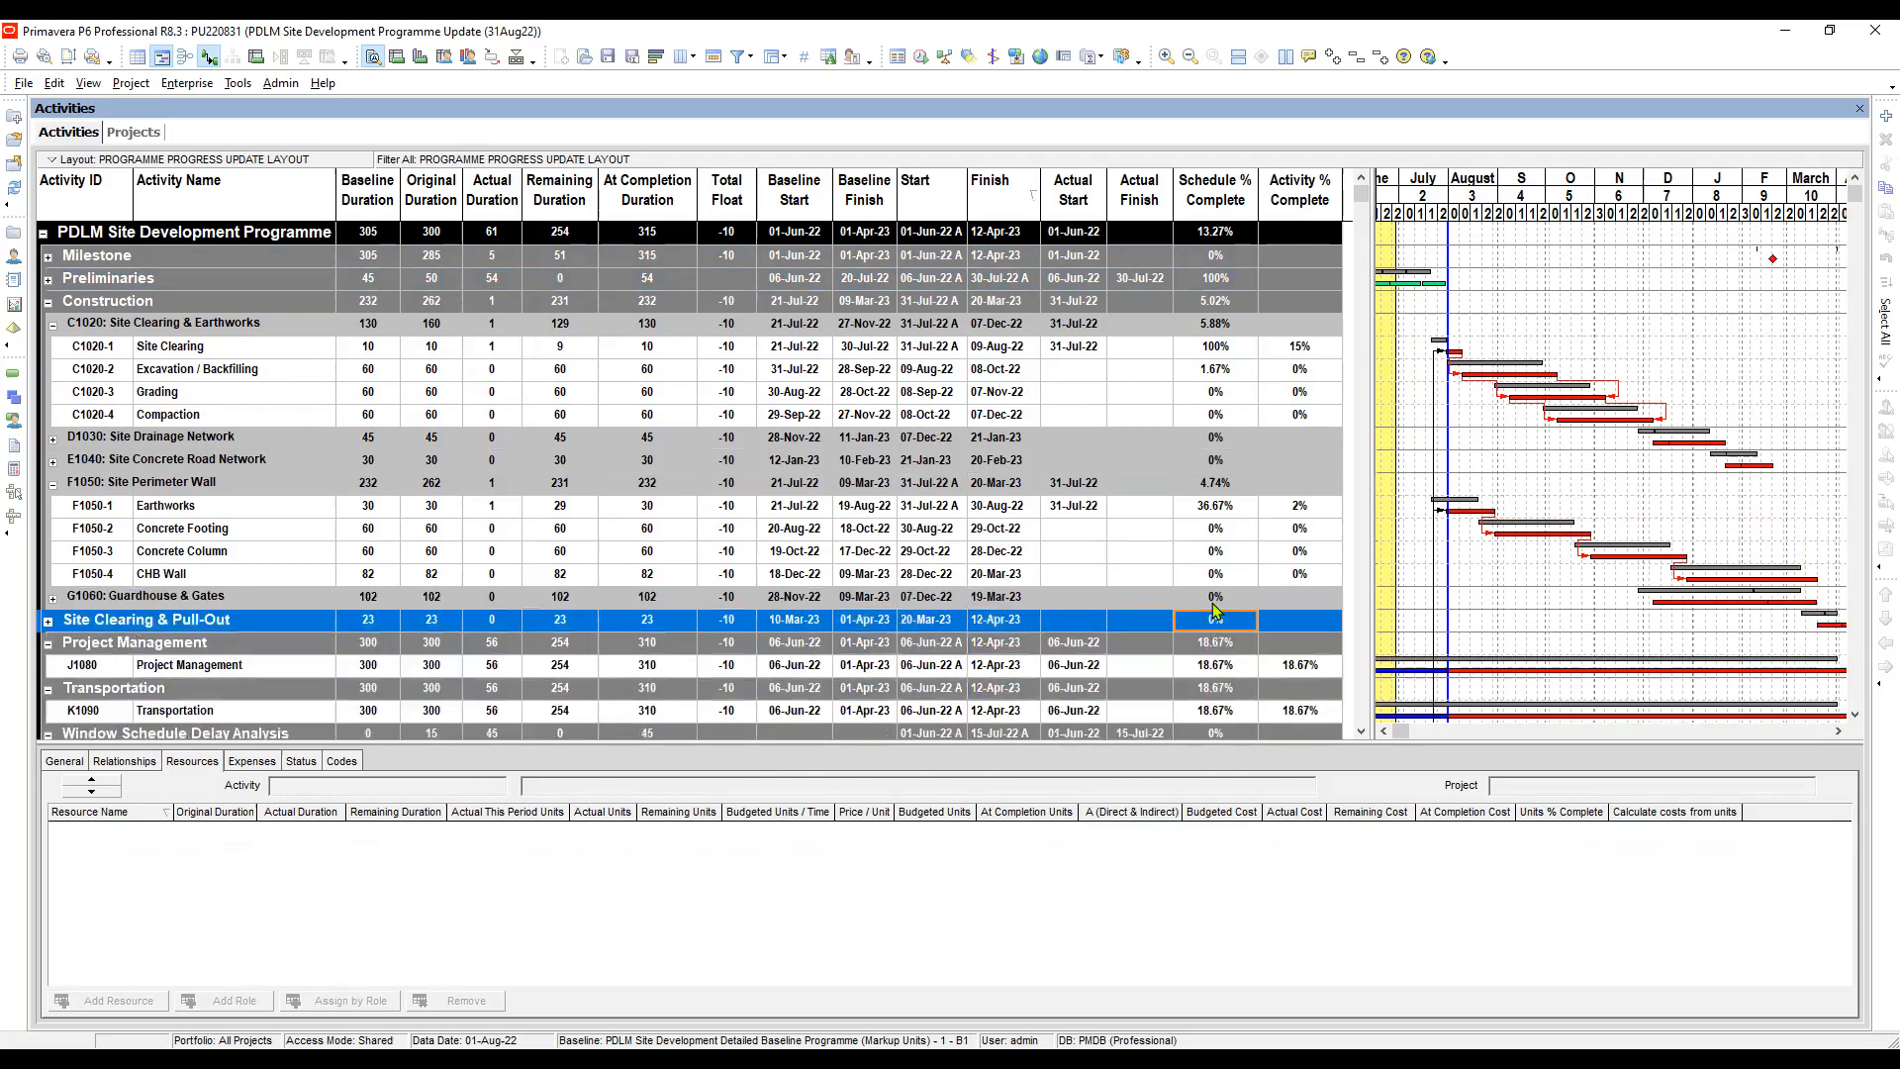
Open the PROGRAMME PROGRESS UPDATE LAYOUT layout filter for modification to deal with the Window Schedule Delay Analysis group
{"action": "scroll", "coordinate": [1215, 611], "scroll_direction": "down", "scroll_amount": 1}
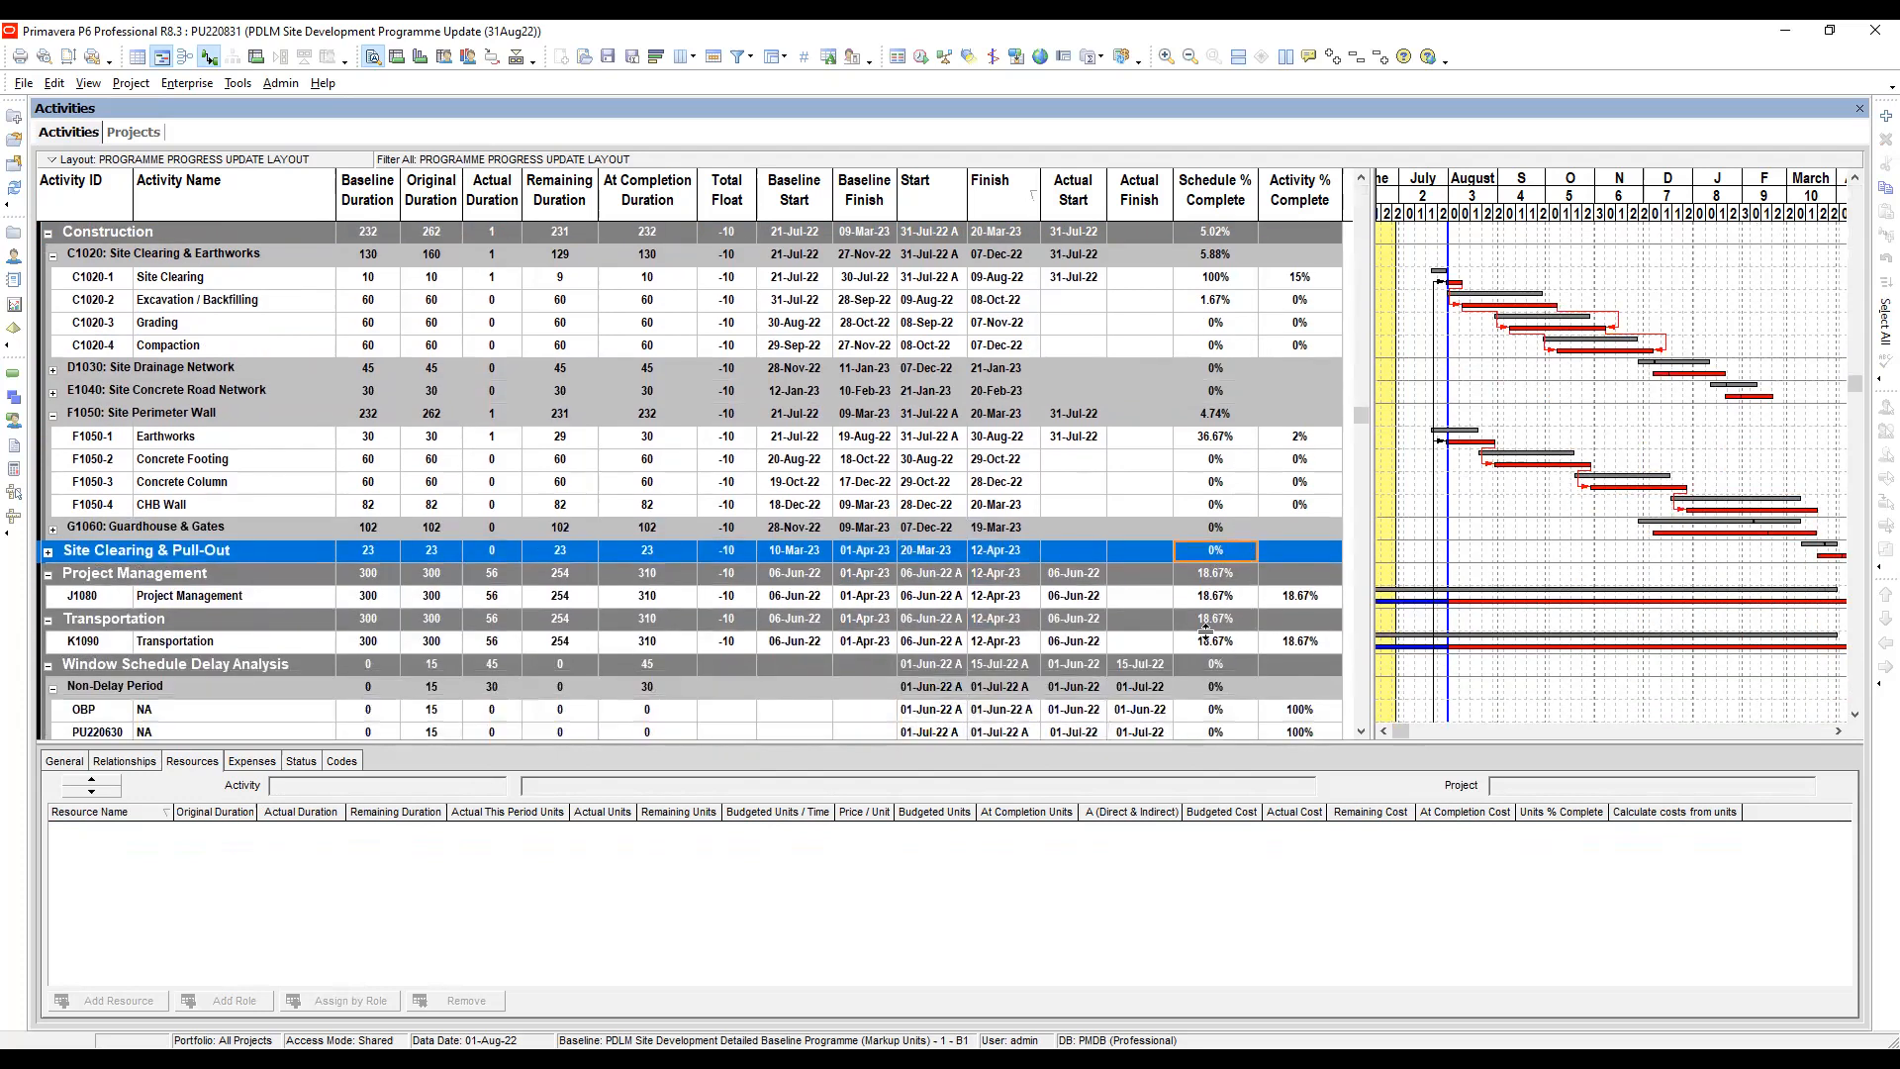
{"action": "scroll", "coordinate": [1207, 623], "scroll_direction": "down", "scroll_amount": 1}
{"action": "left_click", "coordinate": [1219, 600]}
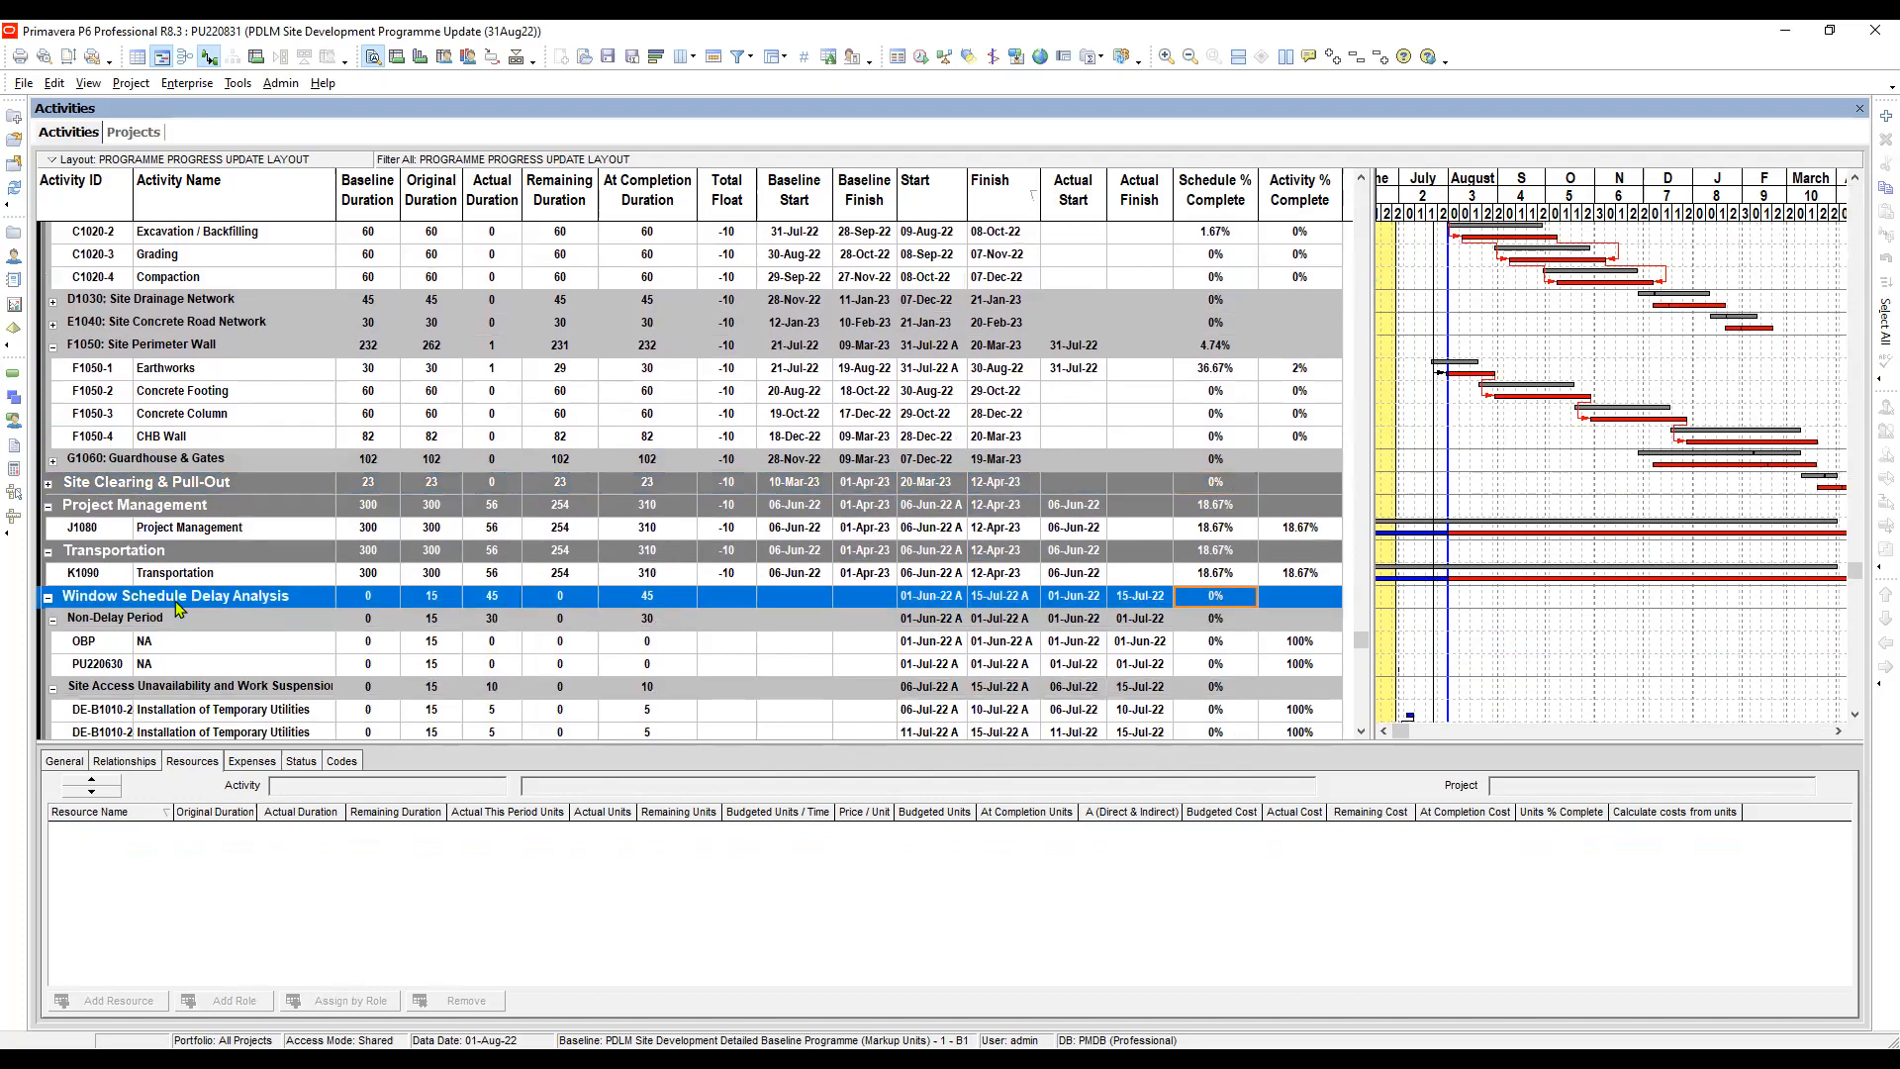
{"action": "scroll", "coordinate": [181, 610], "scroll_direction": "up", "scroll_amount": 2}
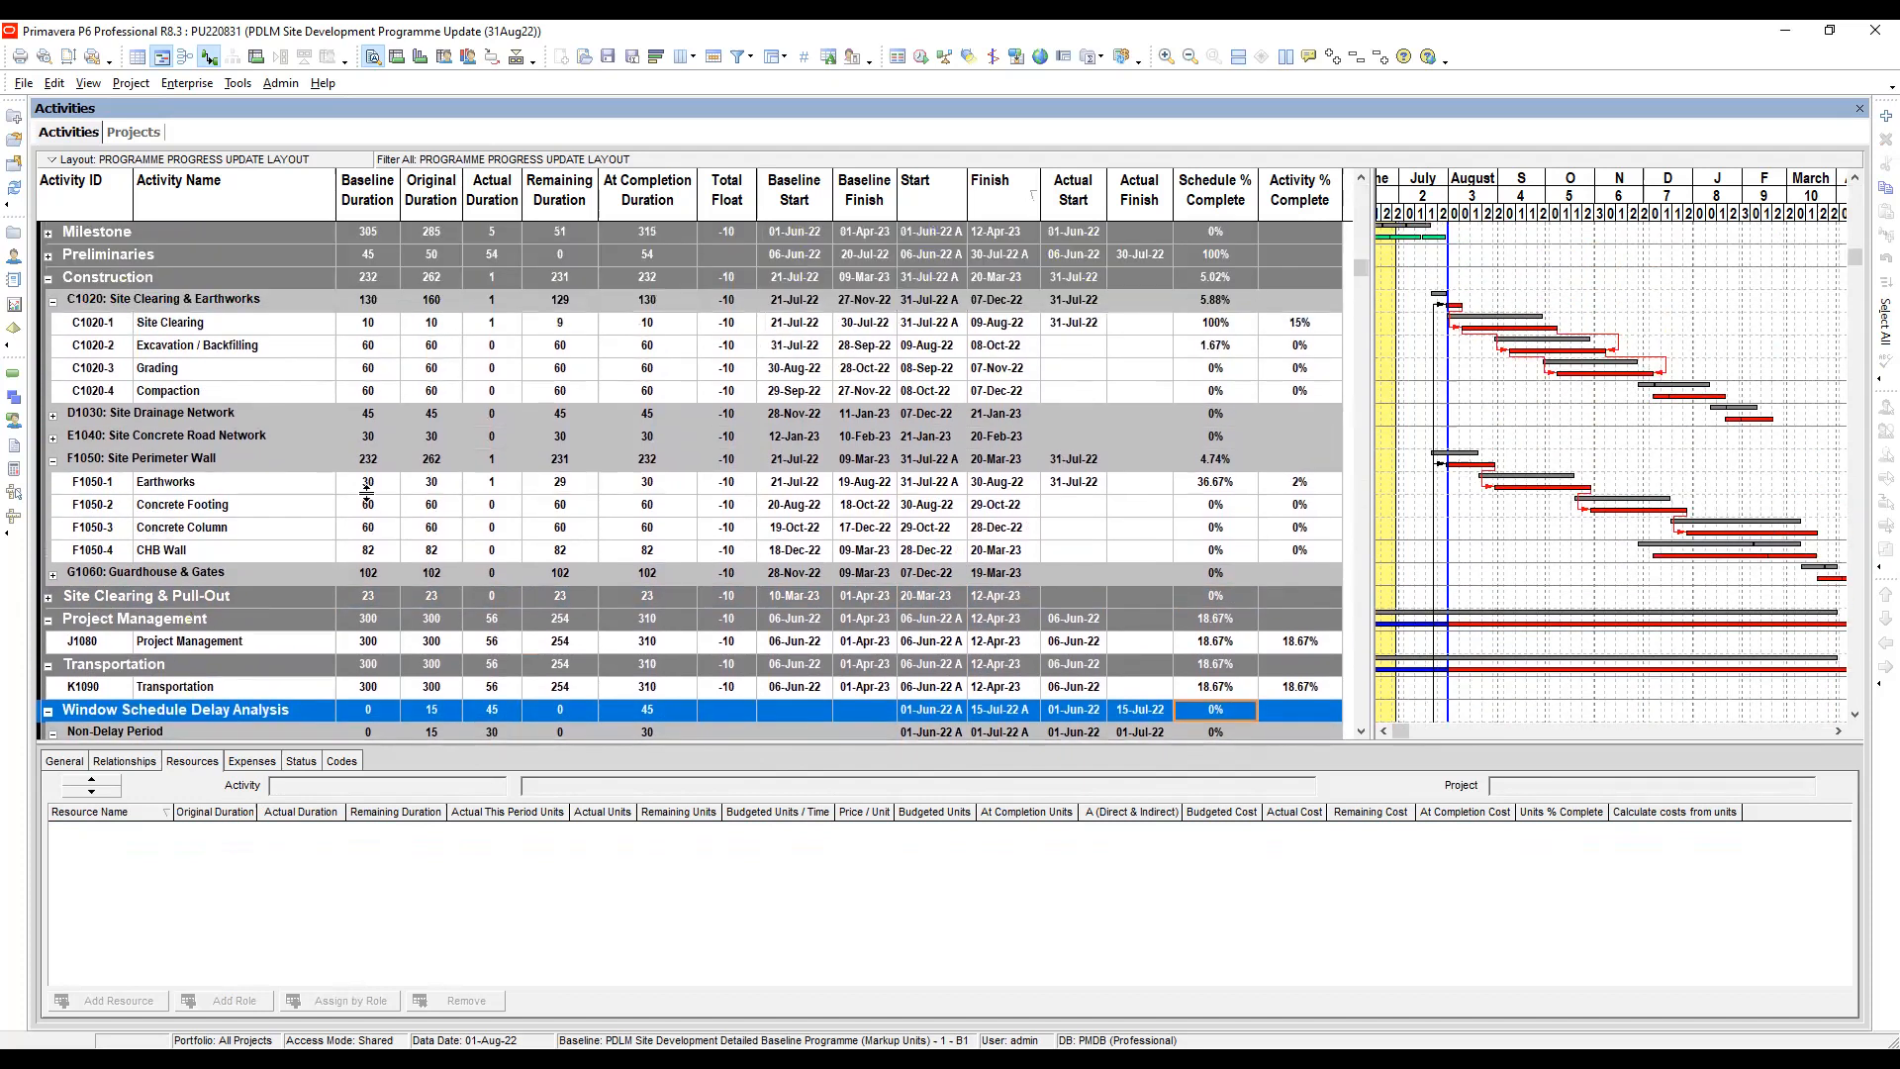
{"action": "scroll", "coordinate": [181, 611], "scroll_direction": "up", "scroll_amount": 1}
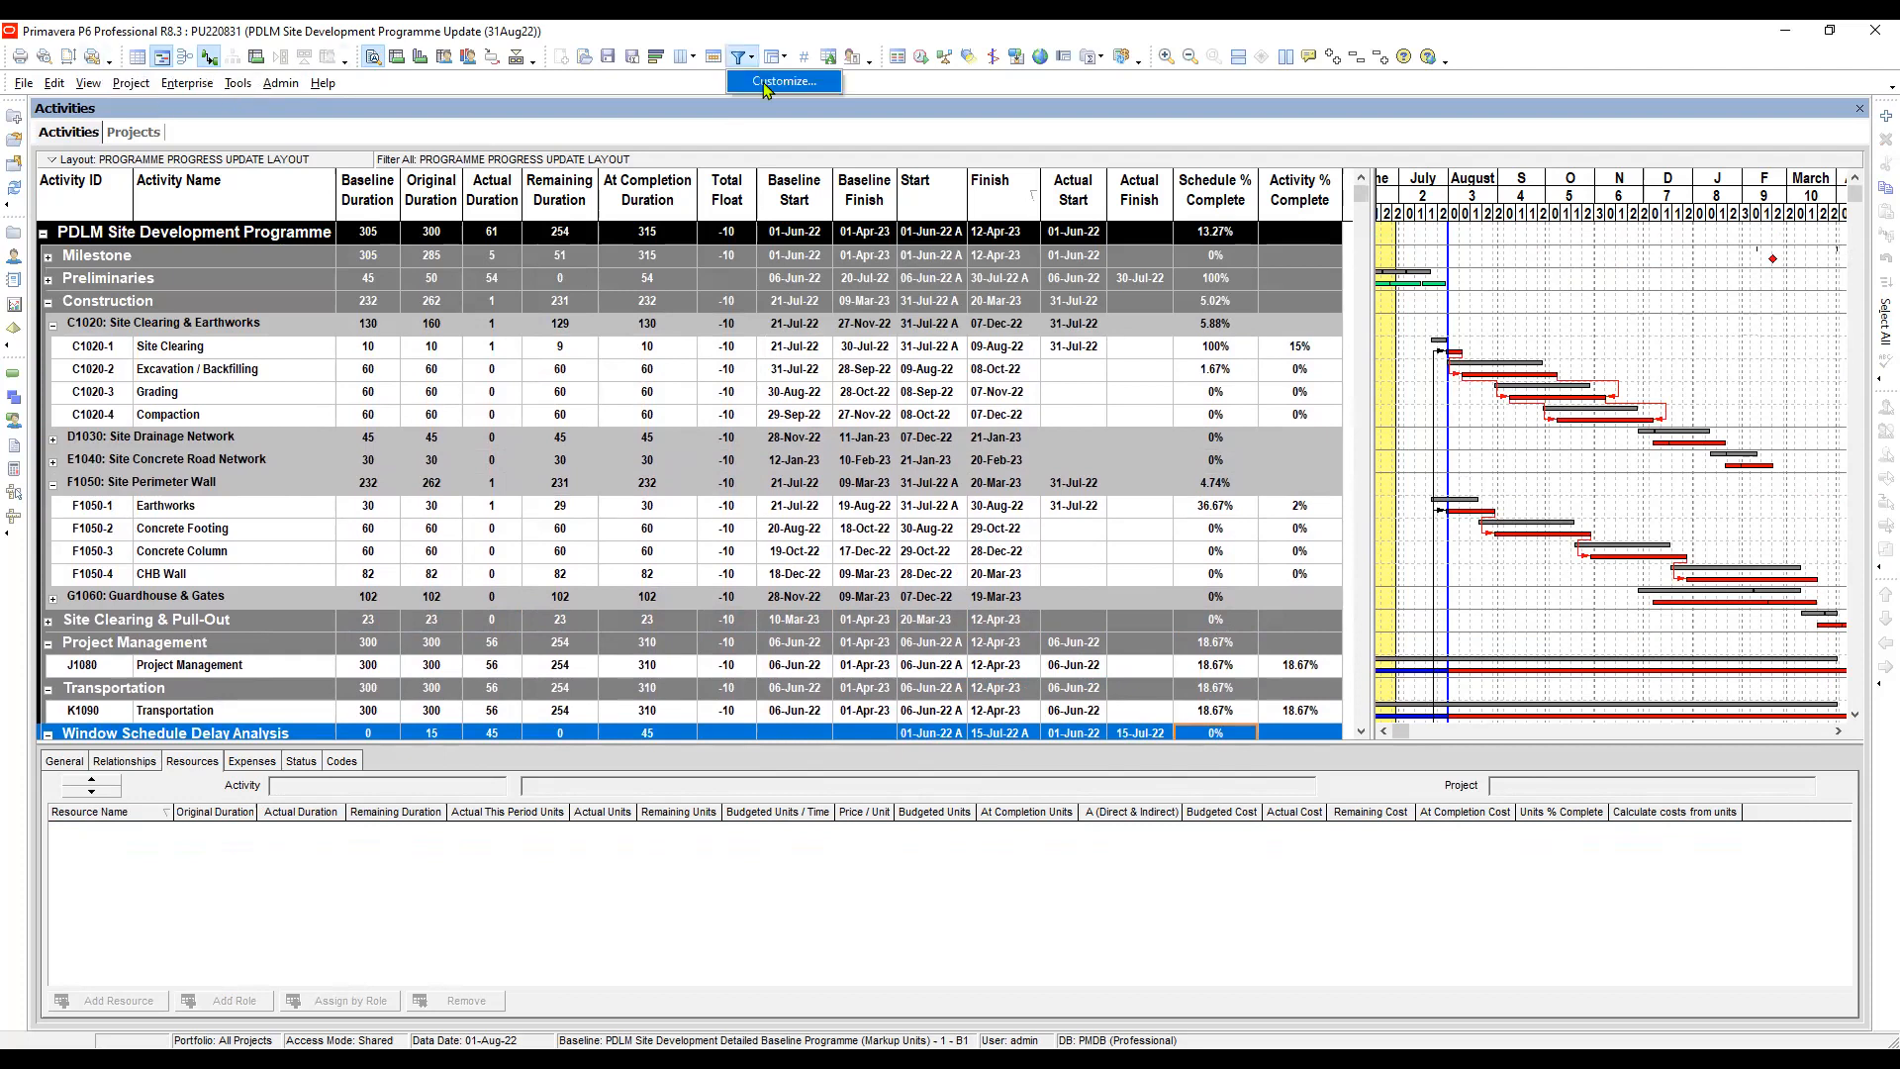
{"action": "left_click", "coordinate": [737, 56]}
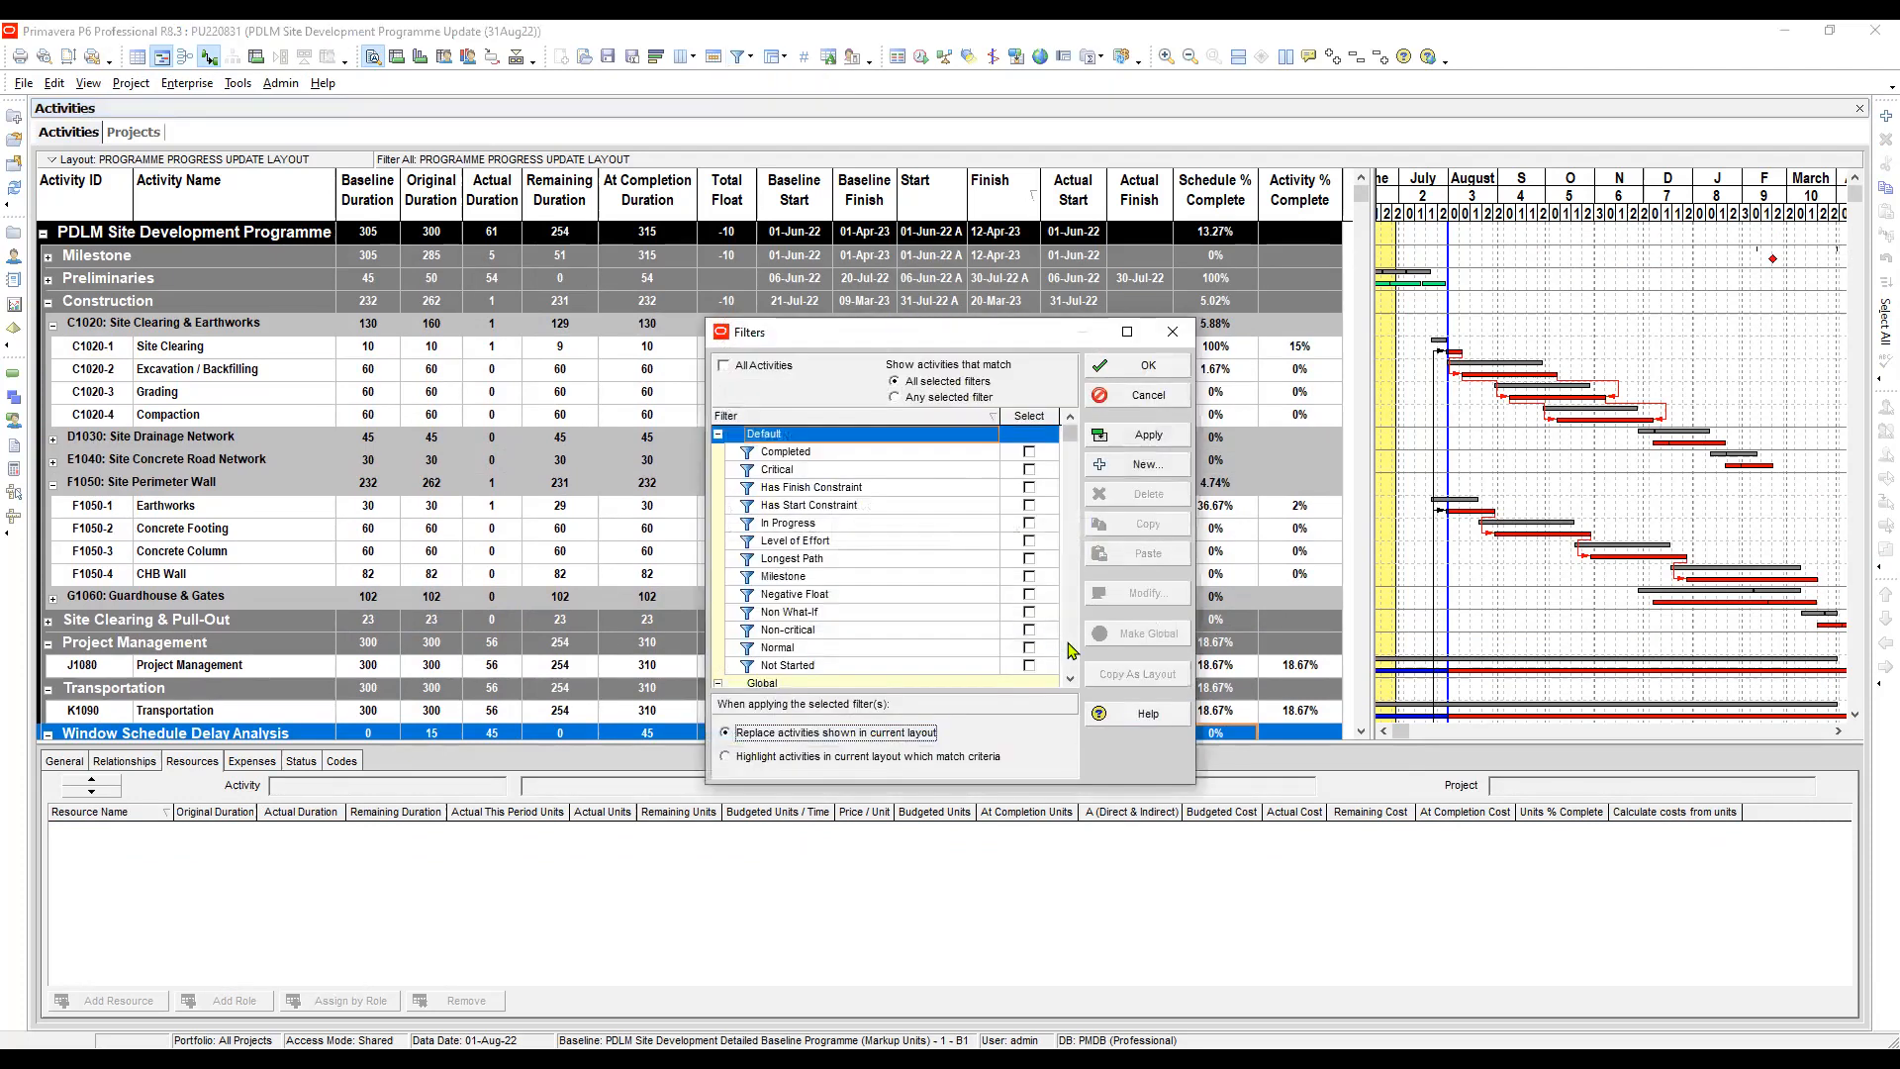
{"action": "scroll", "coordinate": [1063, 643], "scroll_direction": "down", "scroll_amount": 4}
{"action": "left_click", "coordinate": [970, 578]}
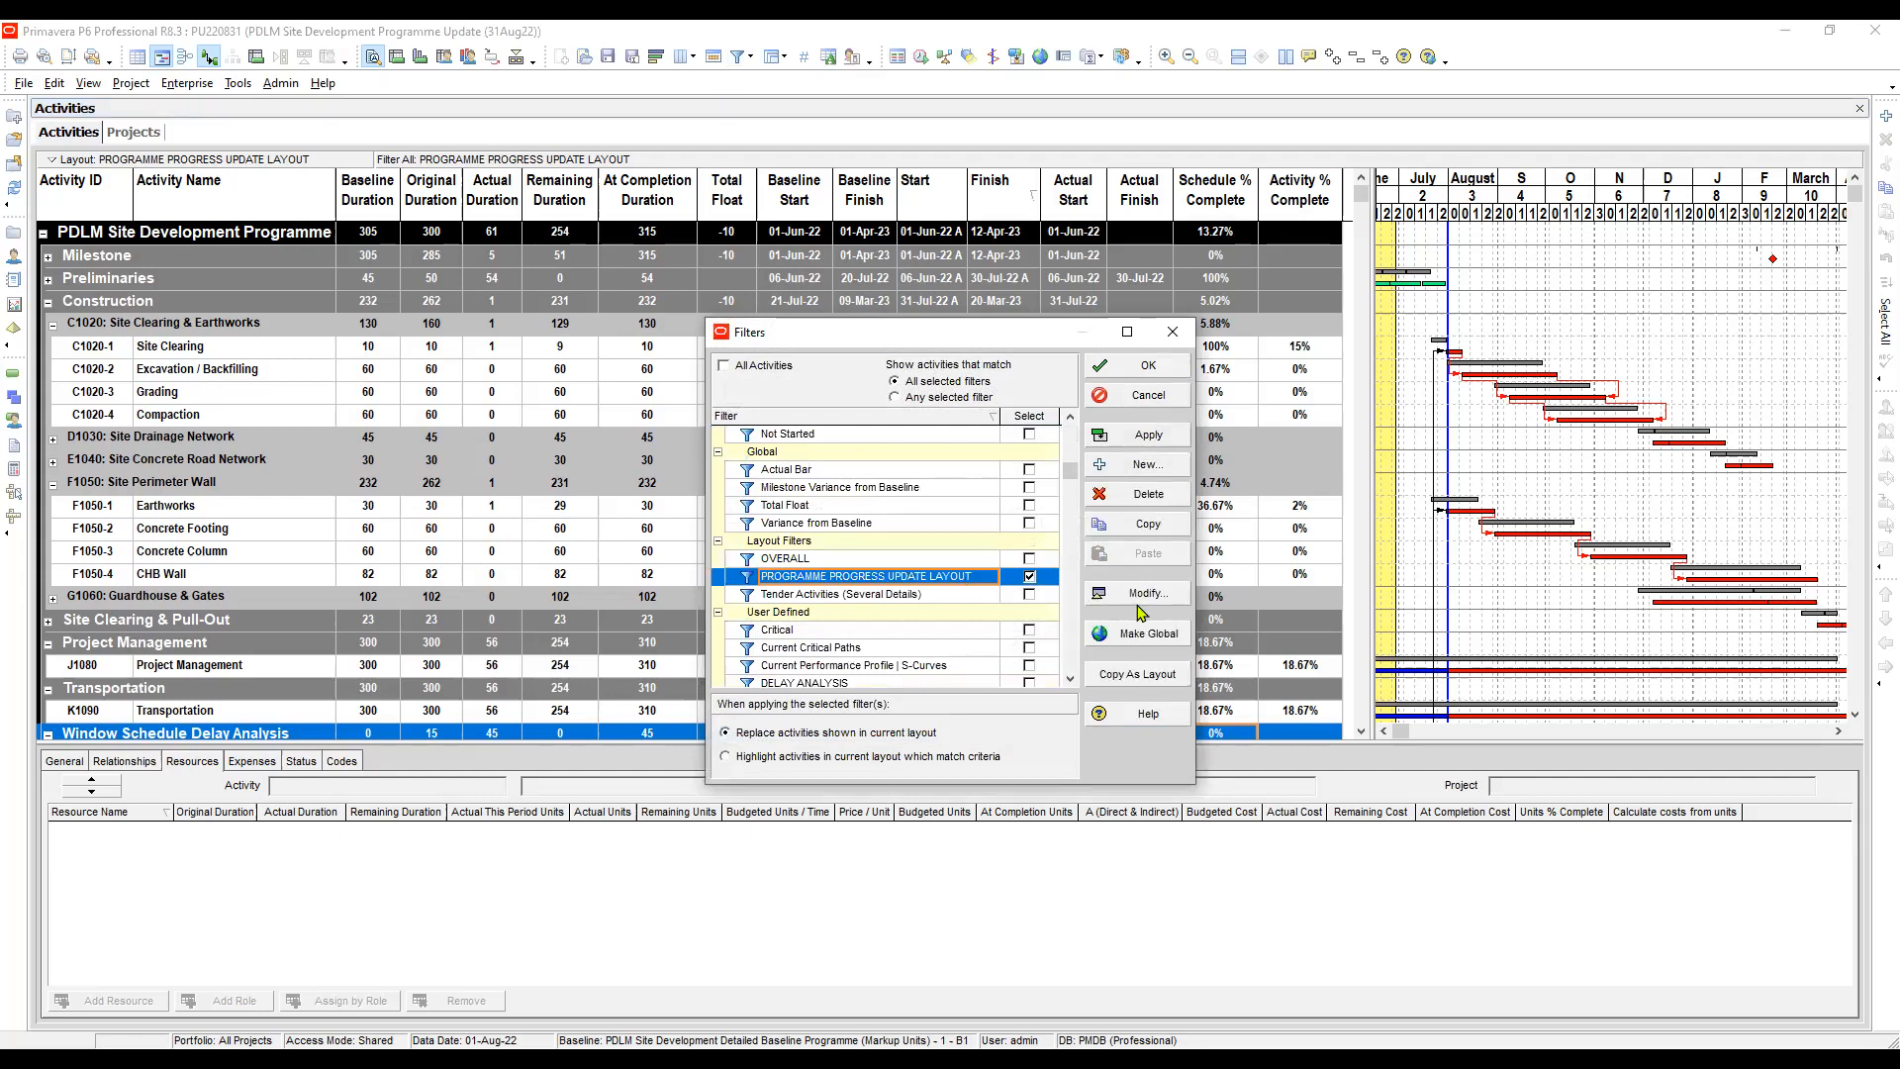
{"action": "left_click", "coordinate": [1145, 592]}
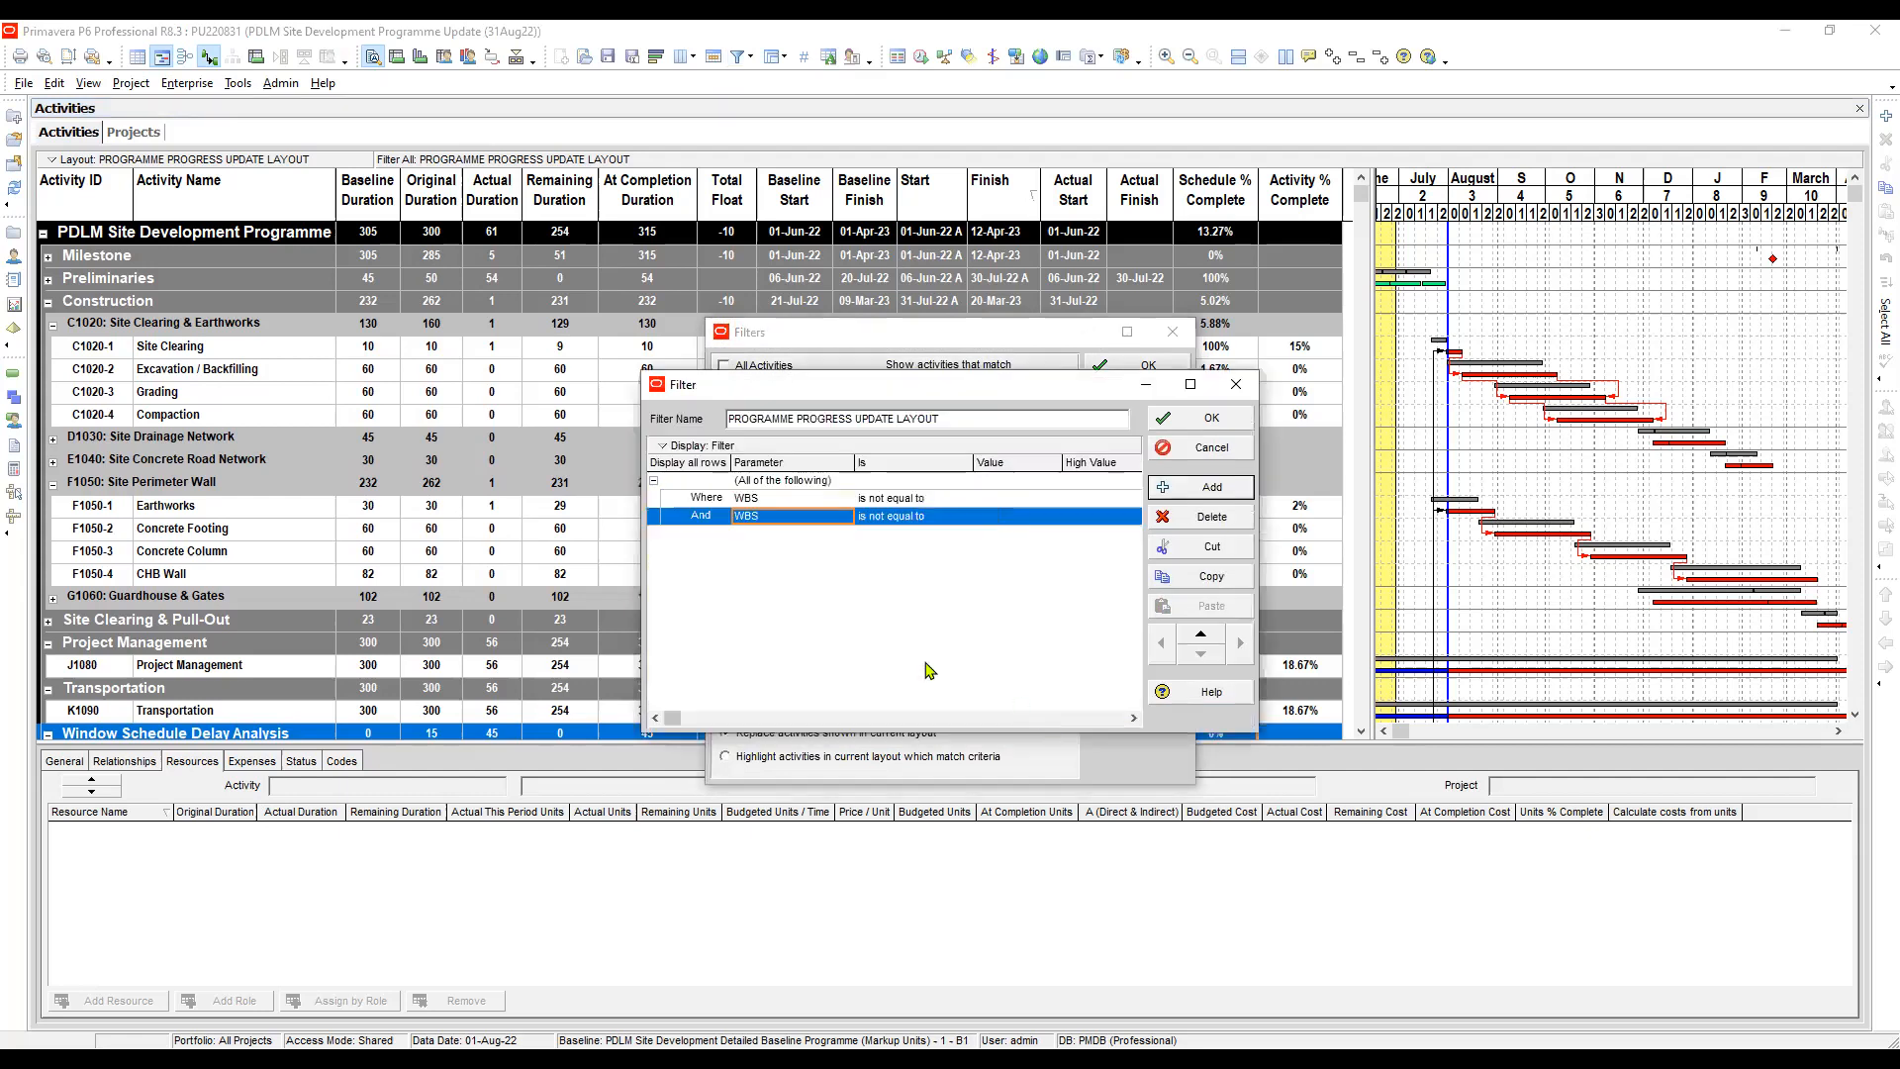
Set both "WBS is not equal to" conditions to the project's PU220831.WSDA branches and apply the filter
{"action": "left_click", "coordinate": [774, 501]}
{"action": "left_click", "coordinate": [1018, 500]}
{"action": "left_click", "coordinate": [1020, 499]}
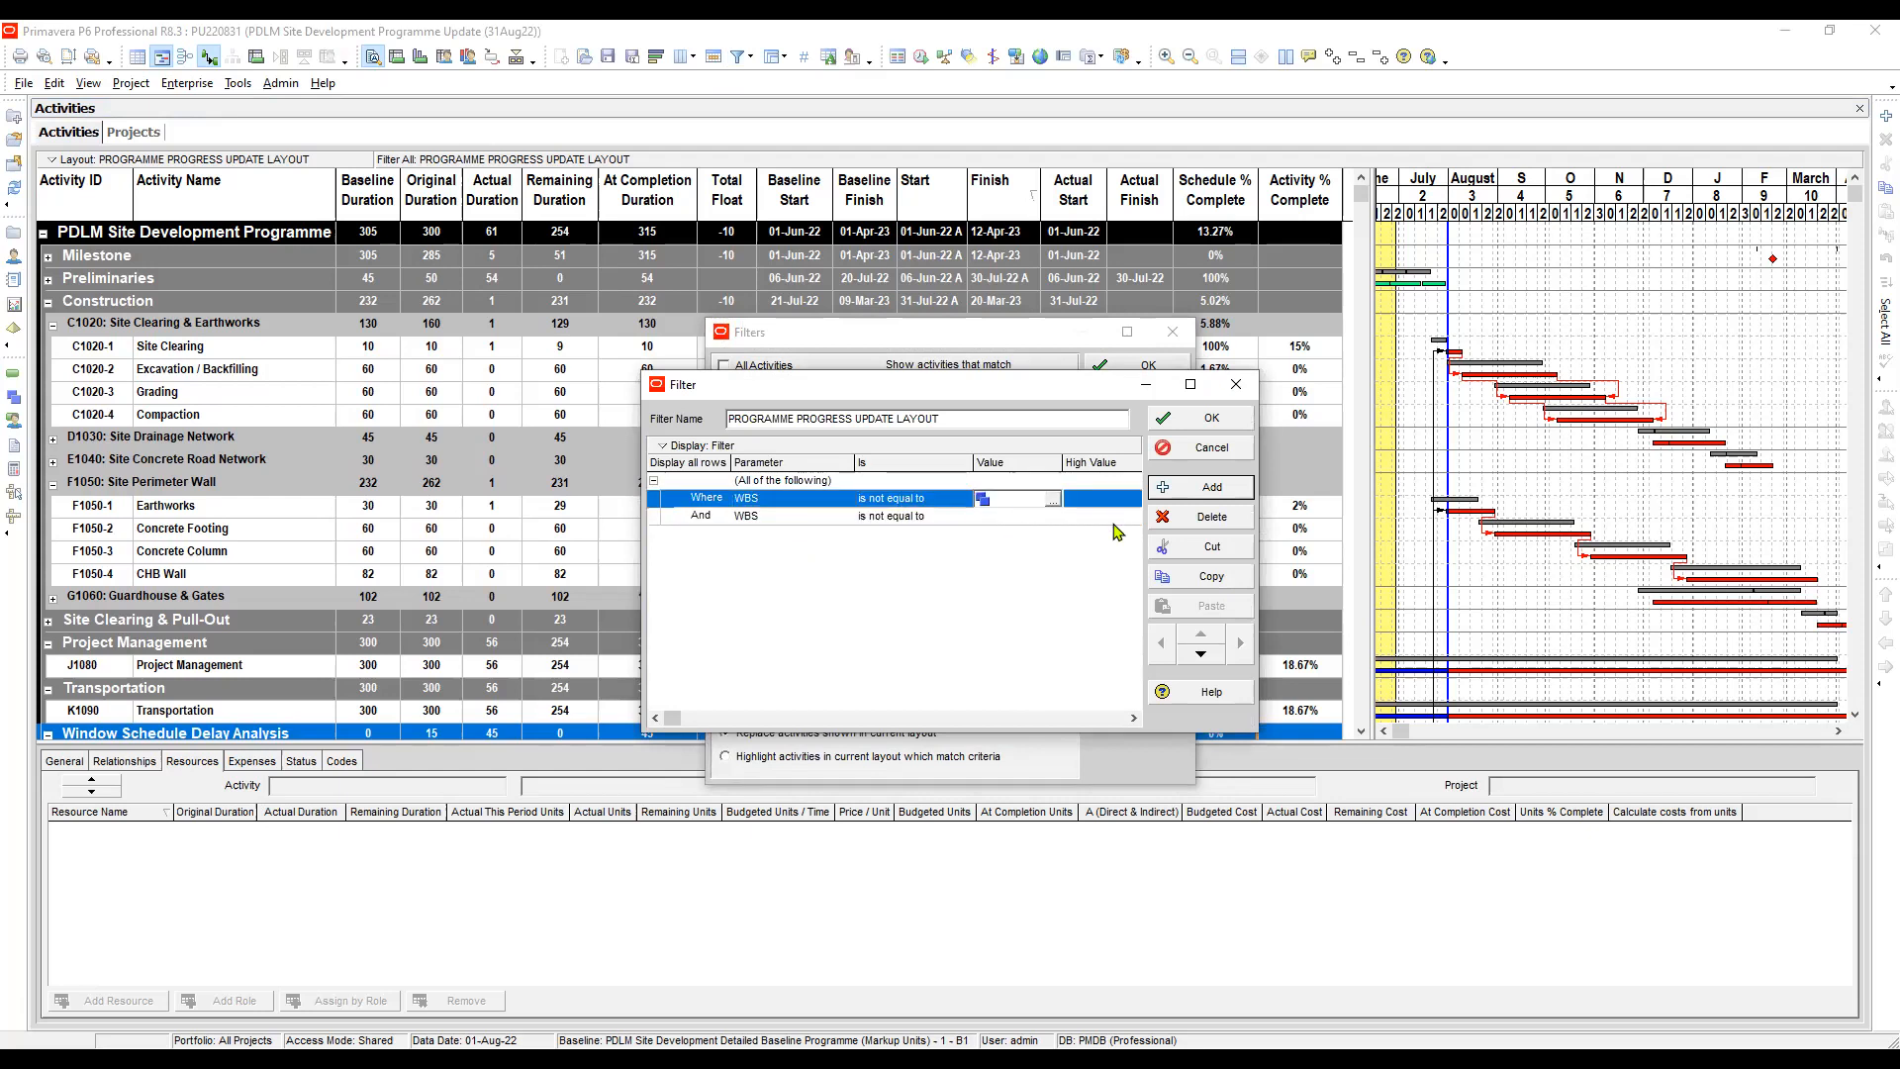
{"action": "left_click", "coordinate": [1008, 516]}
{"action": "left_click", "coordinate": [1006, 520]}
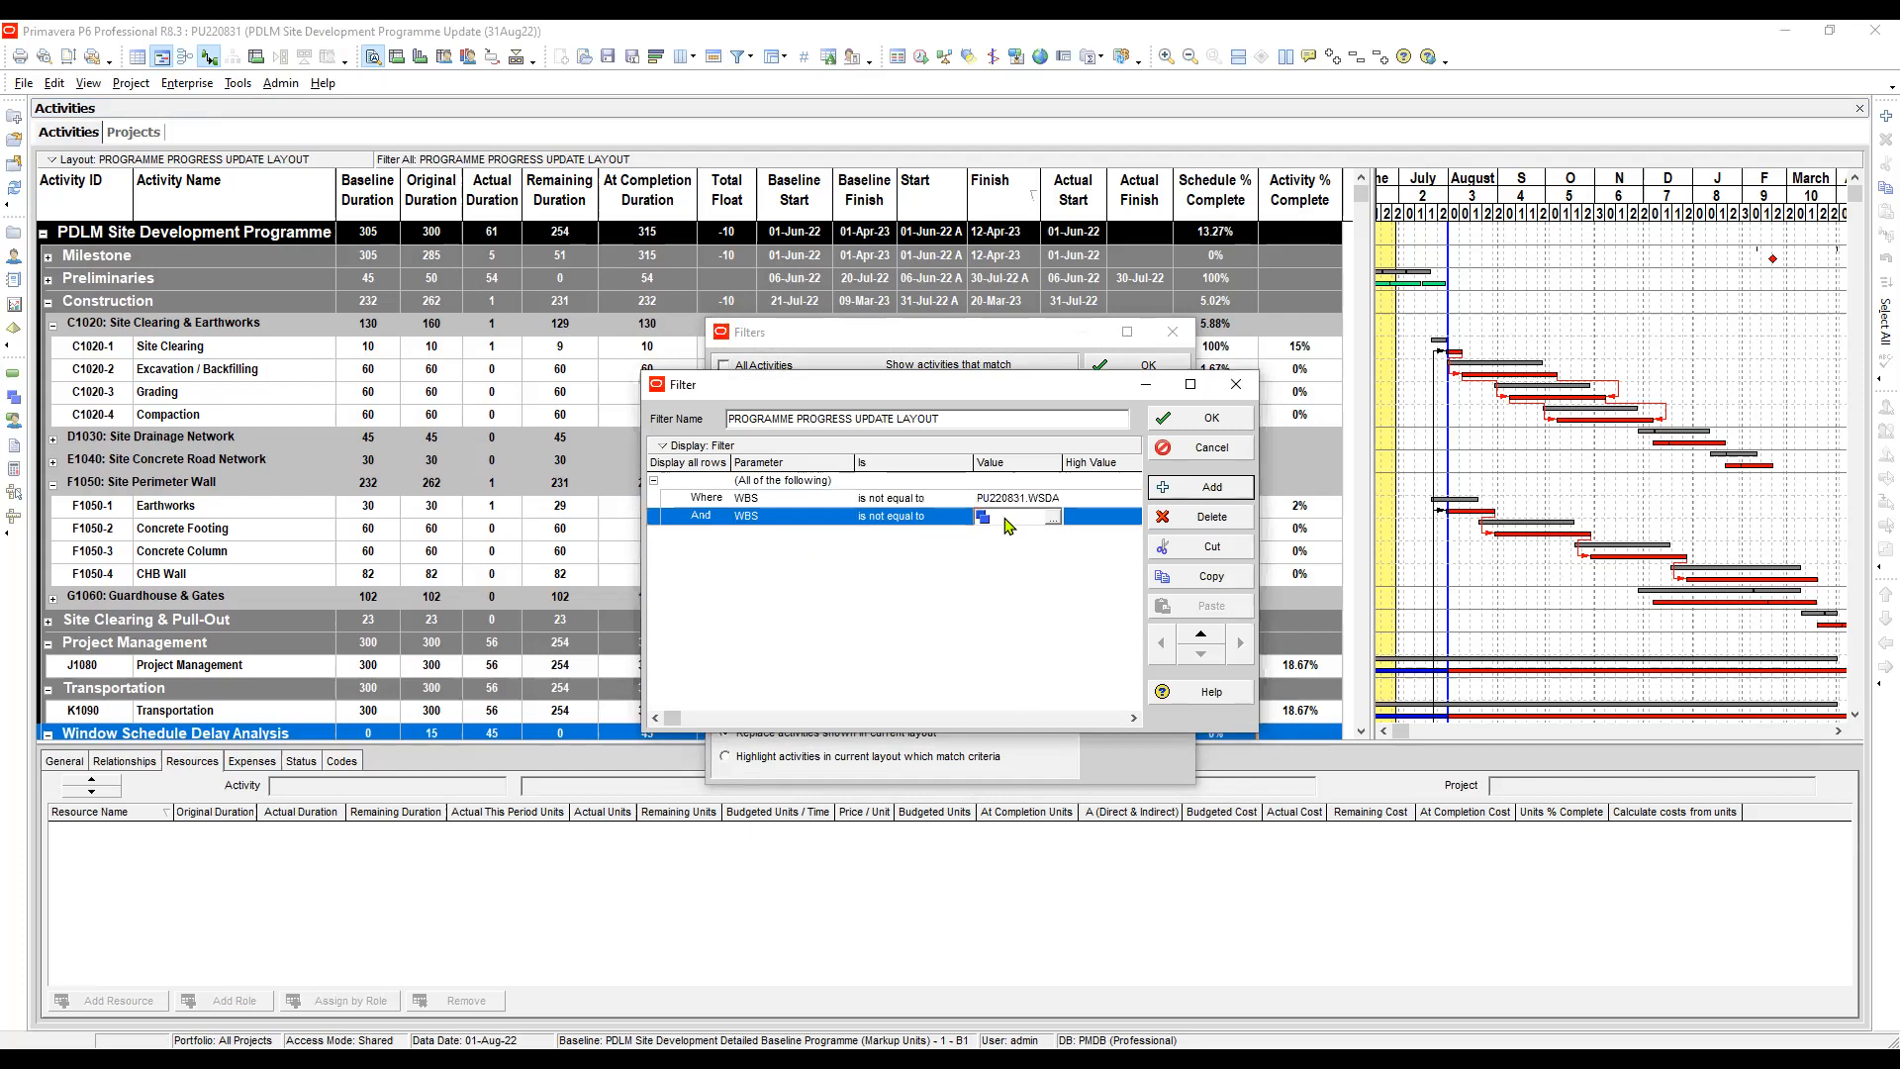
{"action": "left_click", "coordinate": [1278, 552]}
{"action": "left_click", "coordinate": [1198, 424]}
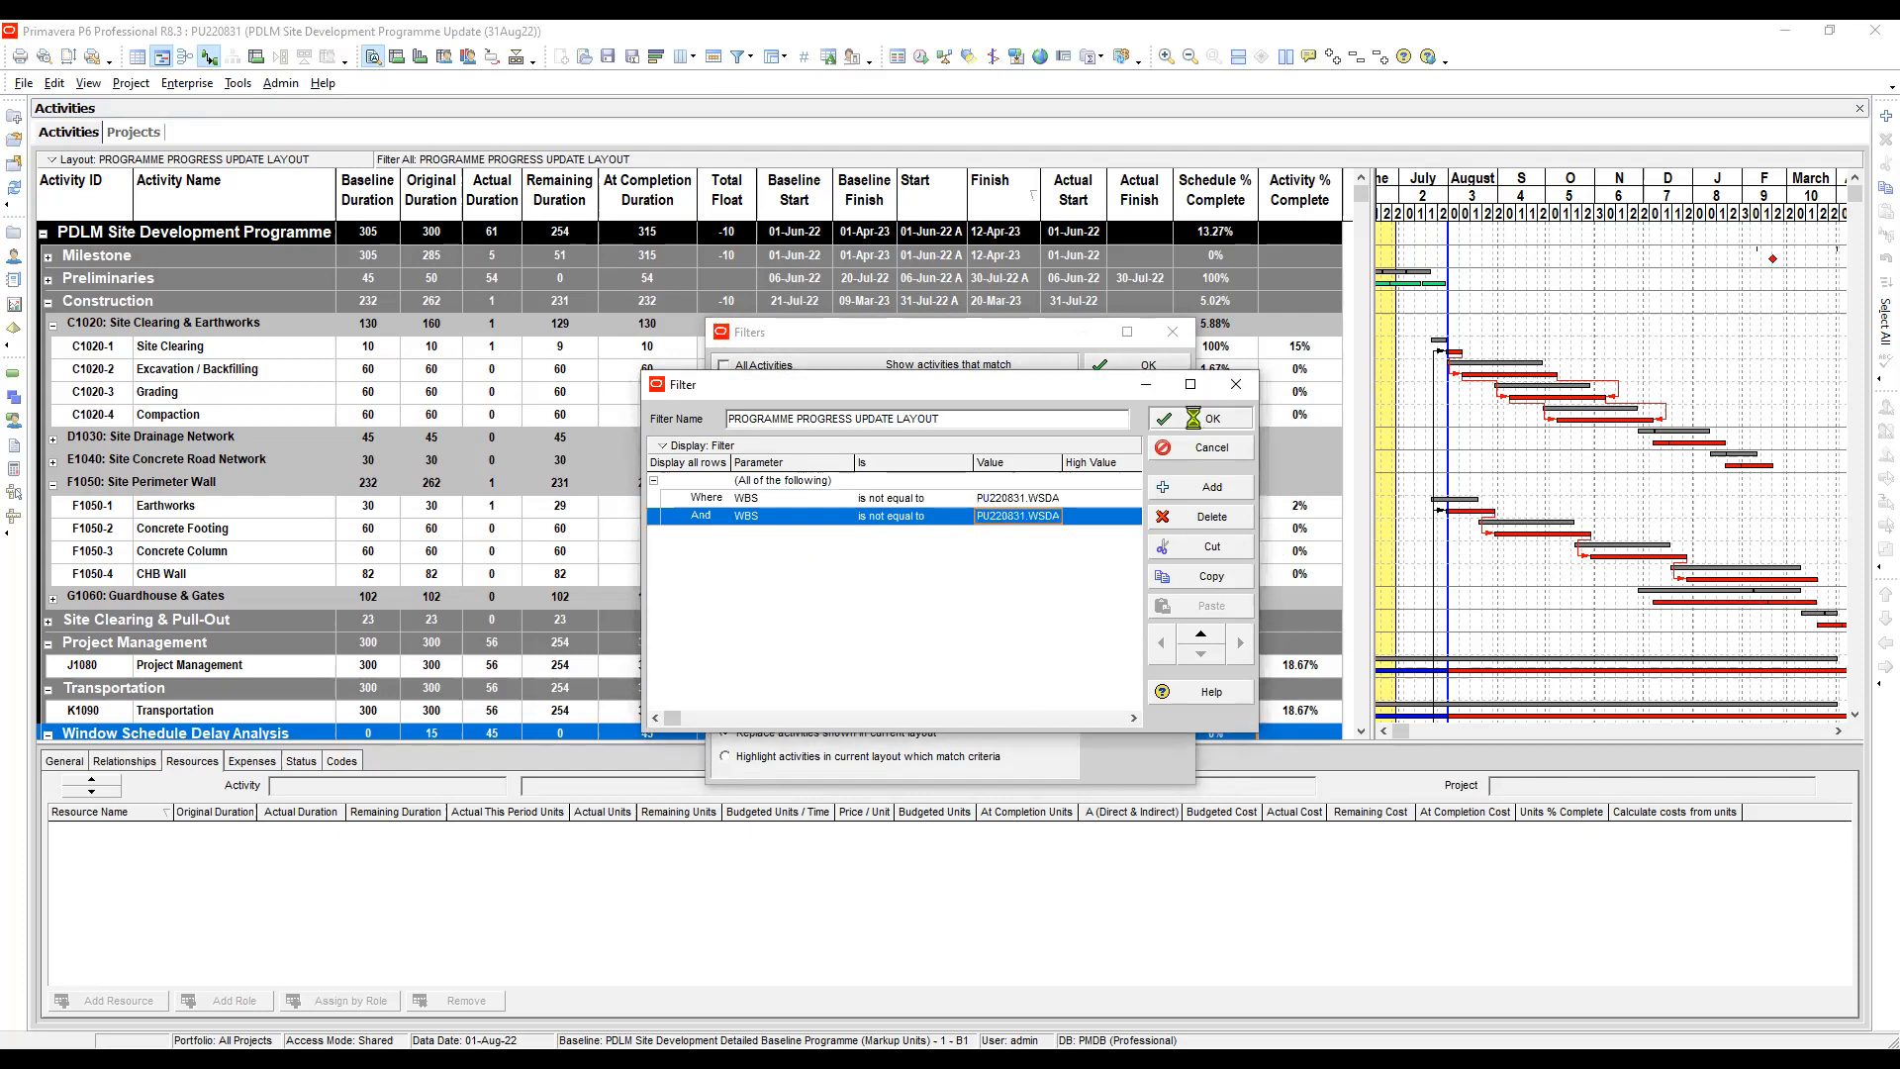
{"action": "left_click", "coordinate": [1145, 441]}
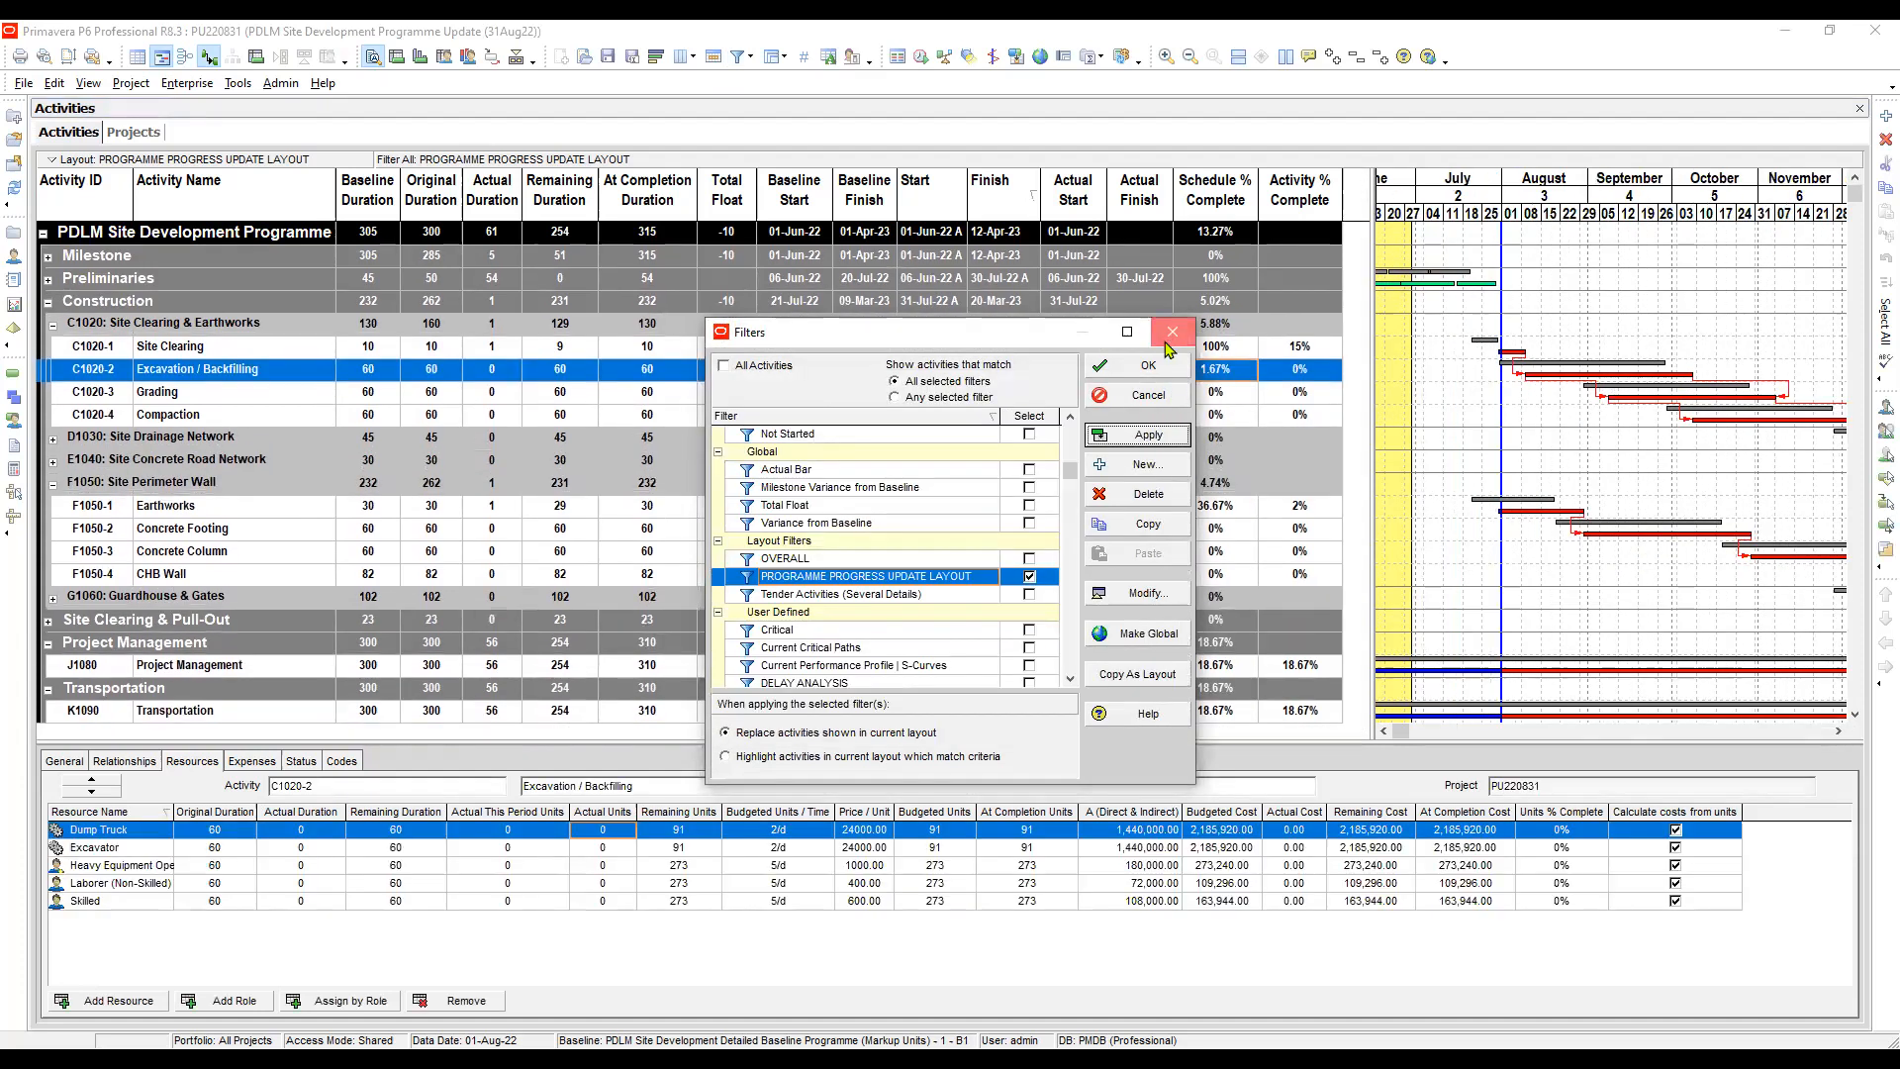
{"action": "left_click", "coordinate": [1170, 333]}
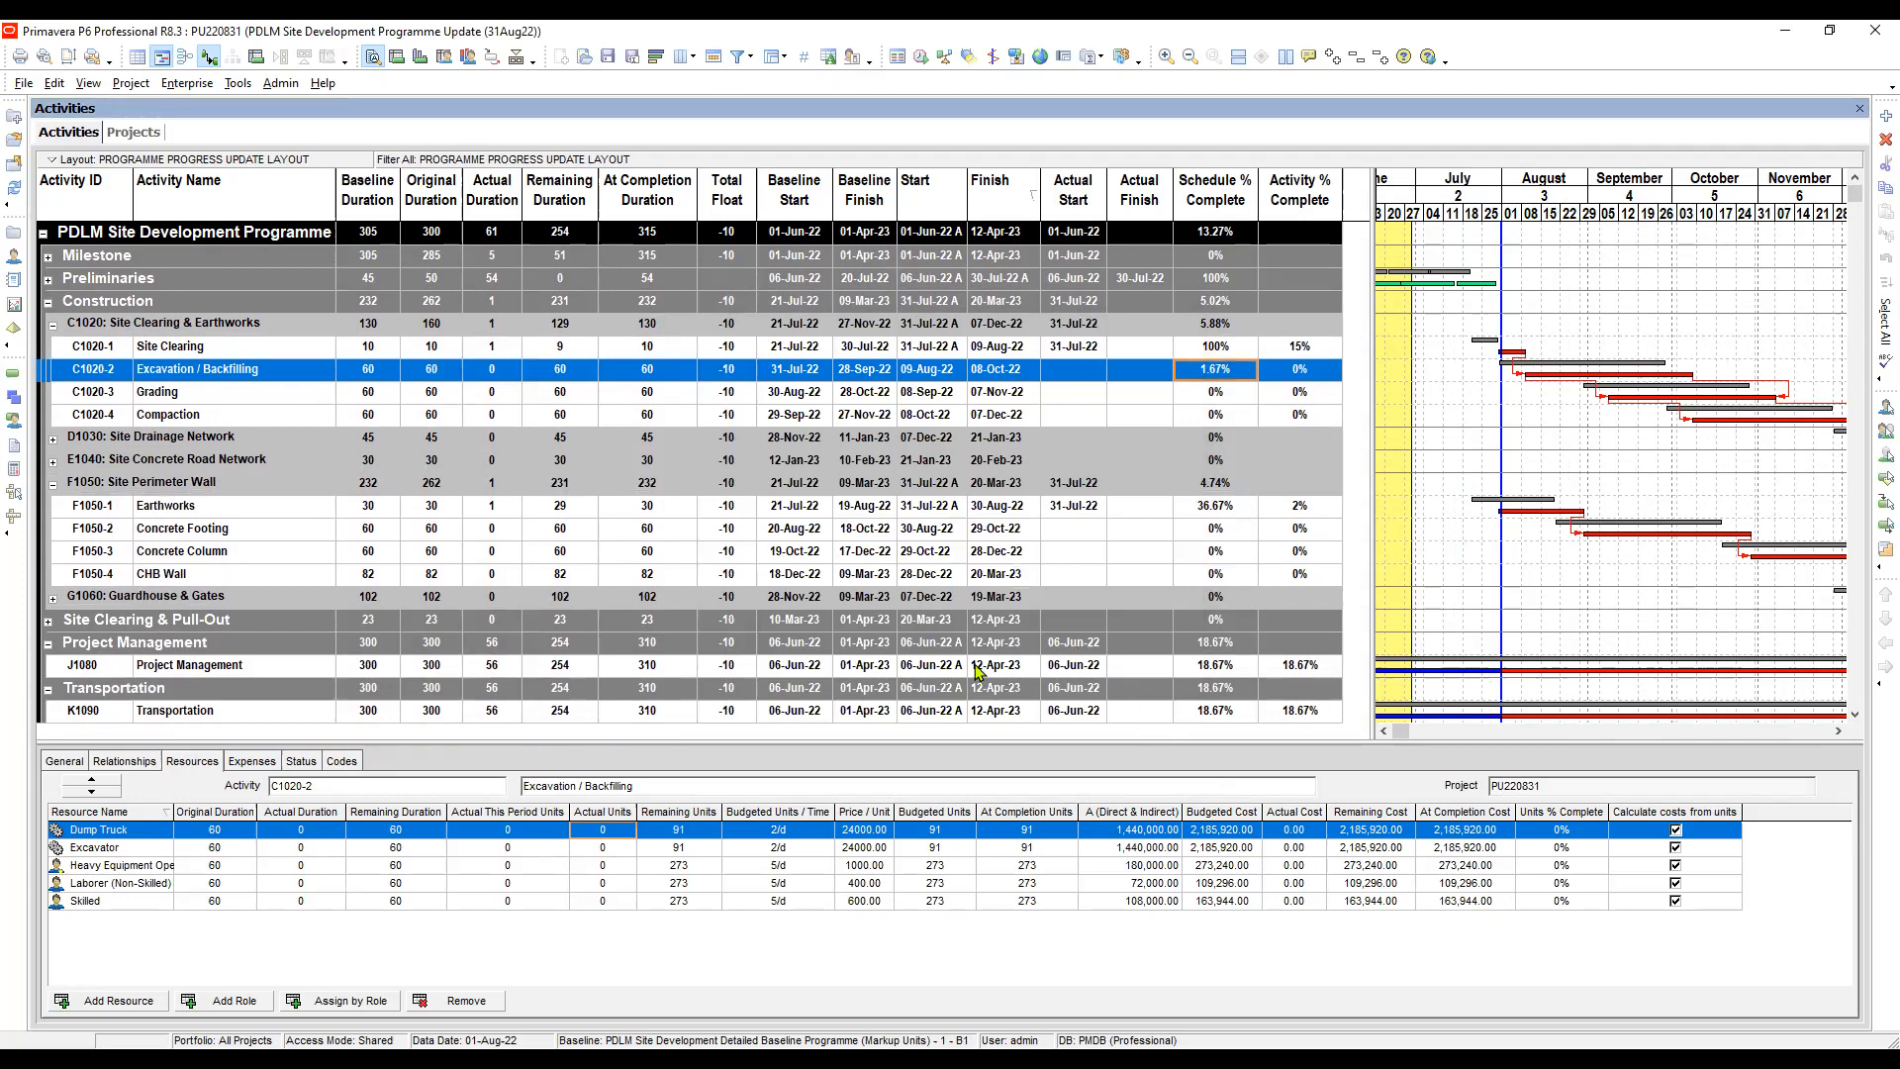
Enlarge the activity table by shrinking the activity details area beneath it
{"action": "left_click", "coordinate": [935, 665]}
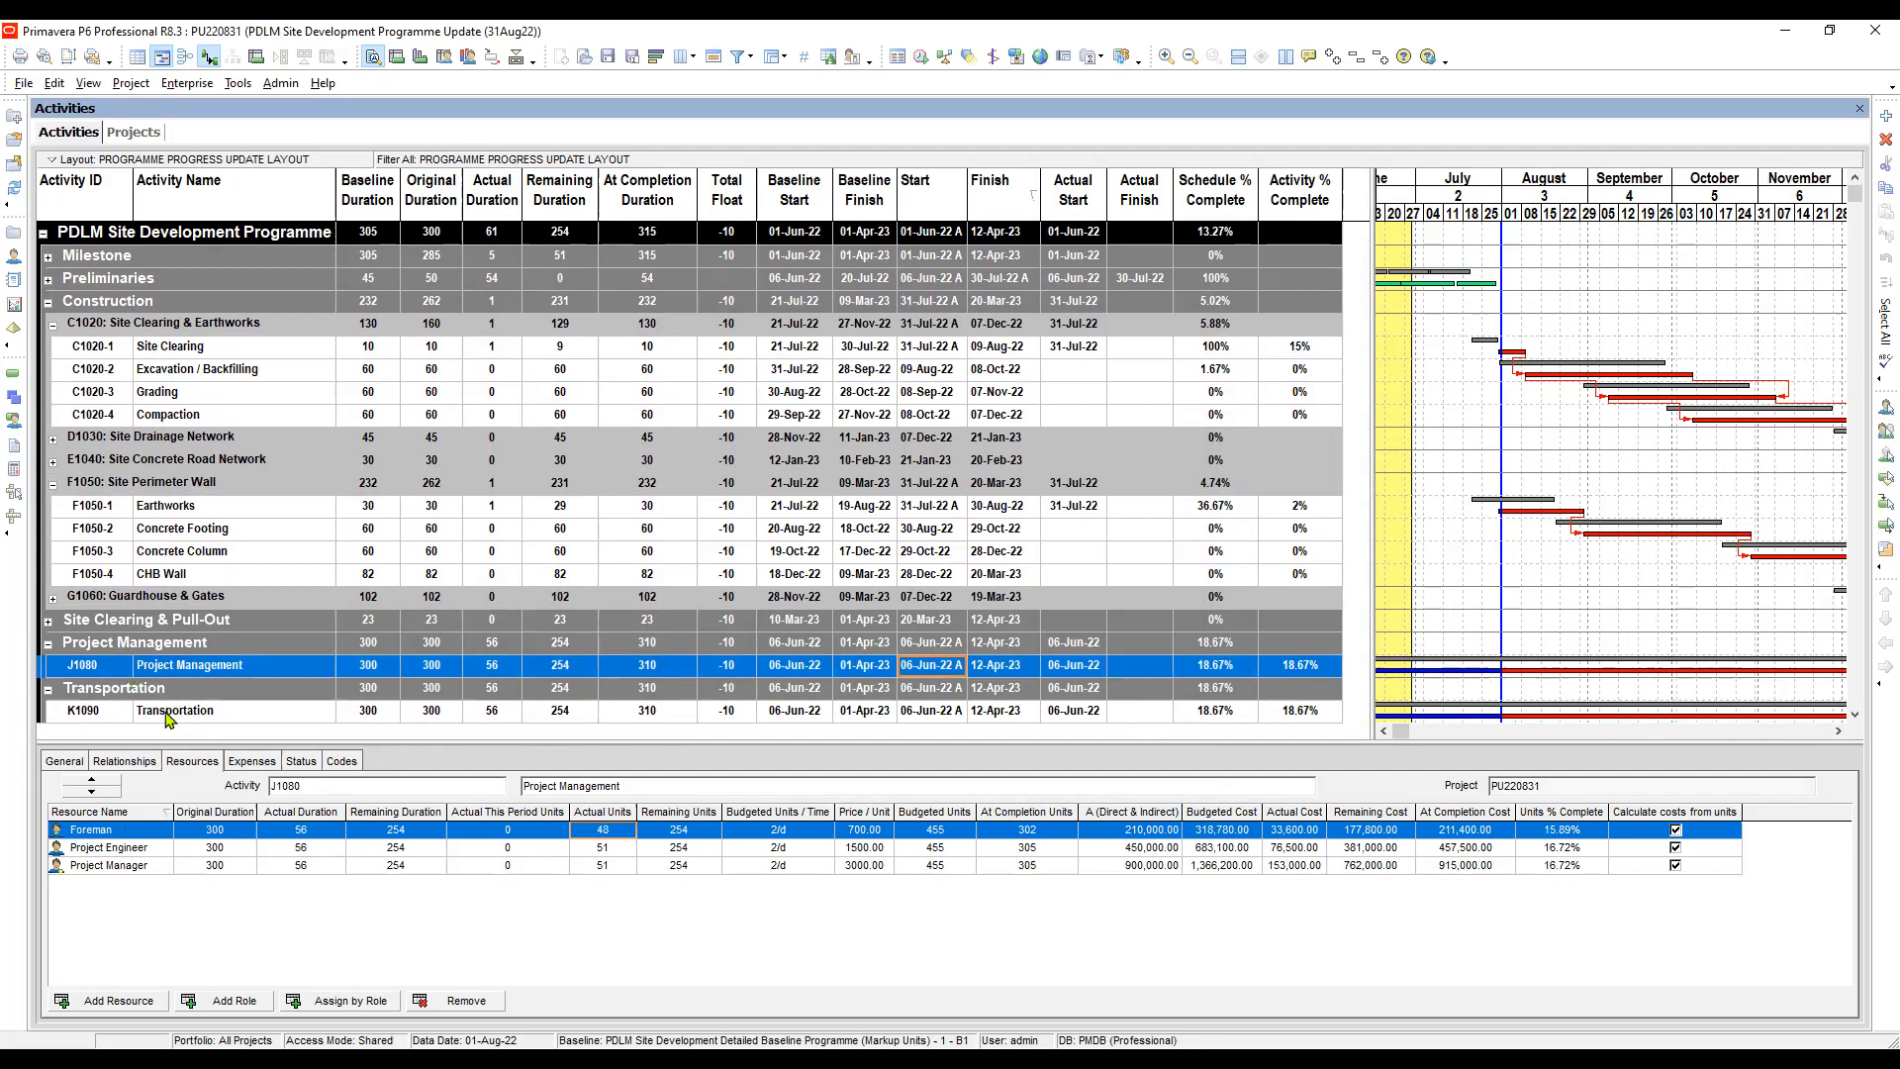
{"action": "left_click", "coordinate": [188, 648]}
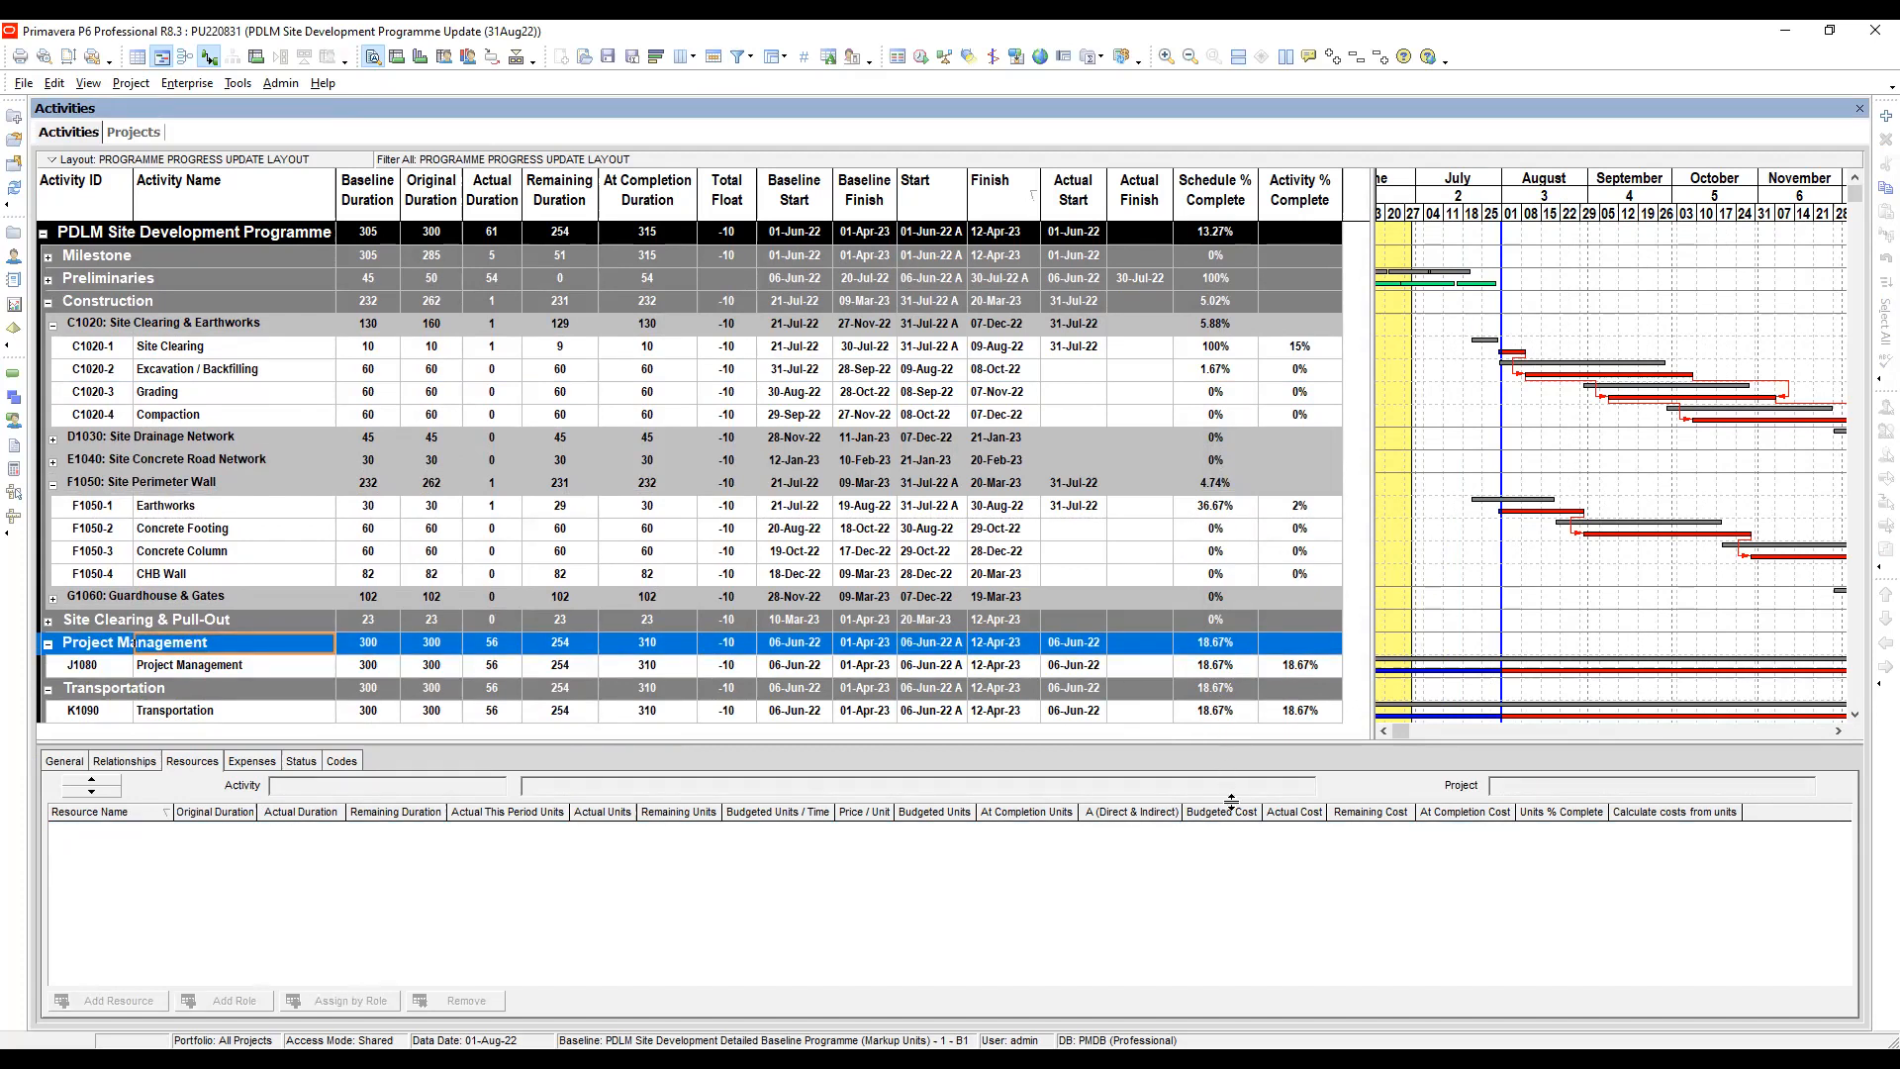
{"action": "left_click_drag", "start_coordinate": [1231, 744], "coordinate": [1231, 810]}
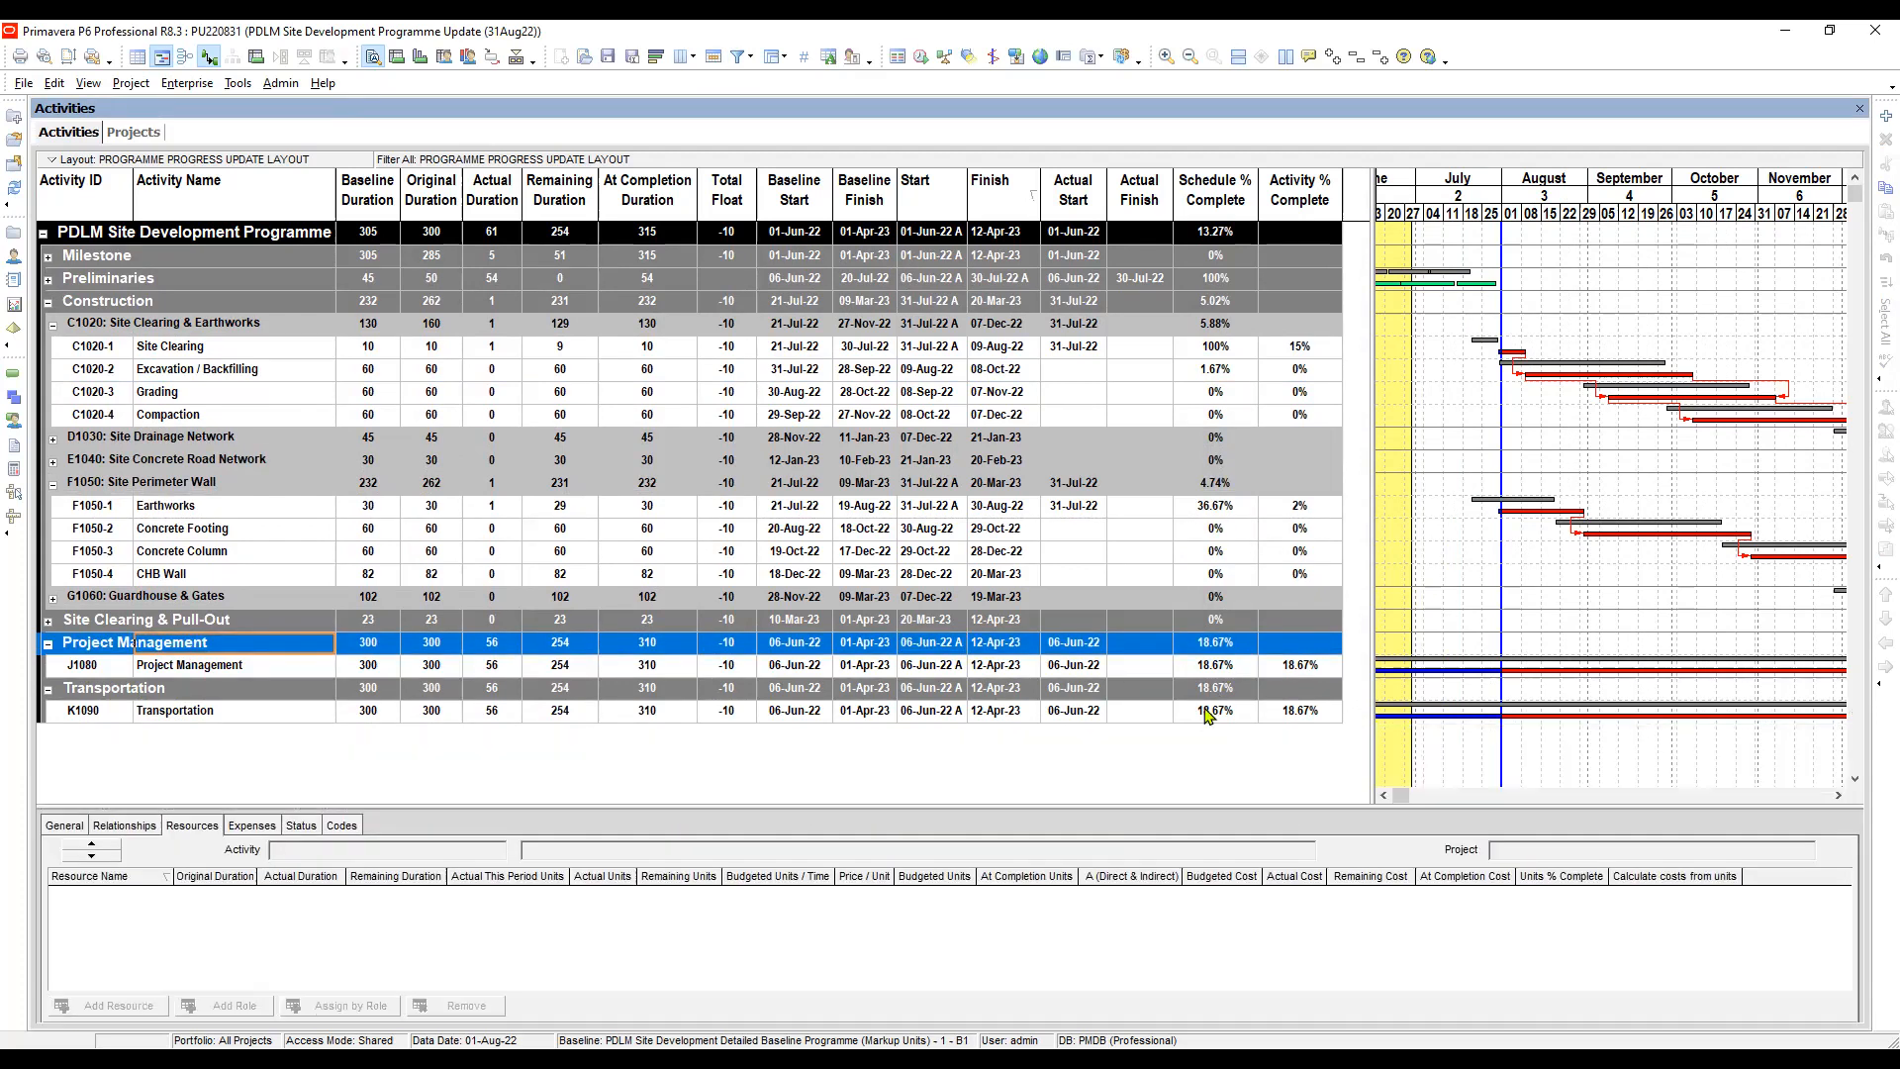
Examine the schedule percent complete and the actual start and finish of Site Clearing and Excavation / Backfilling
{"action": "left_click", "coordinate": [1211, 352]}
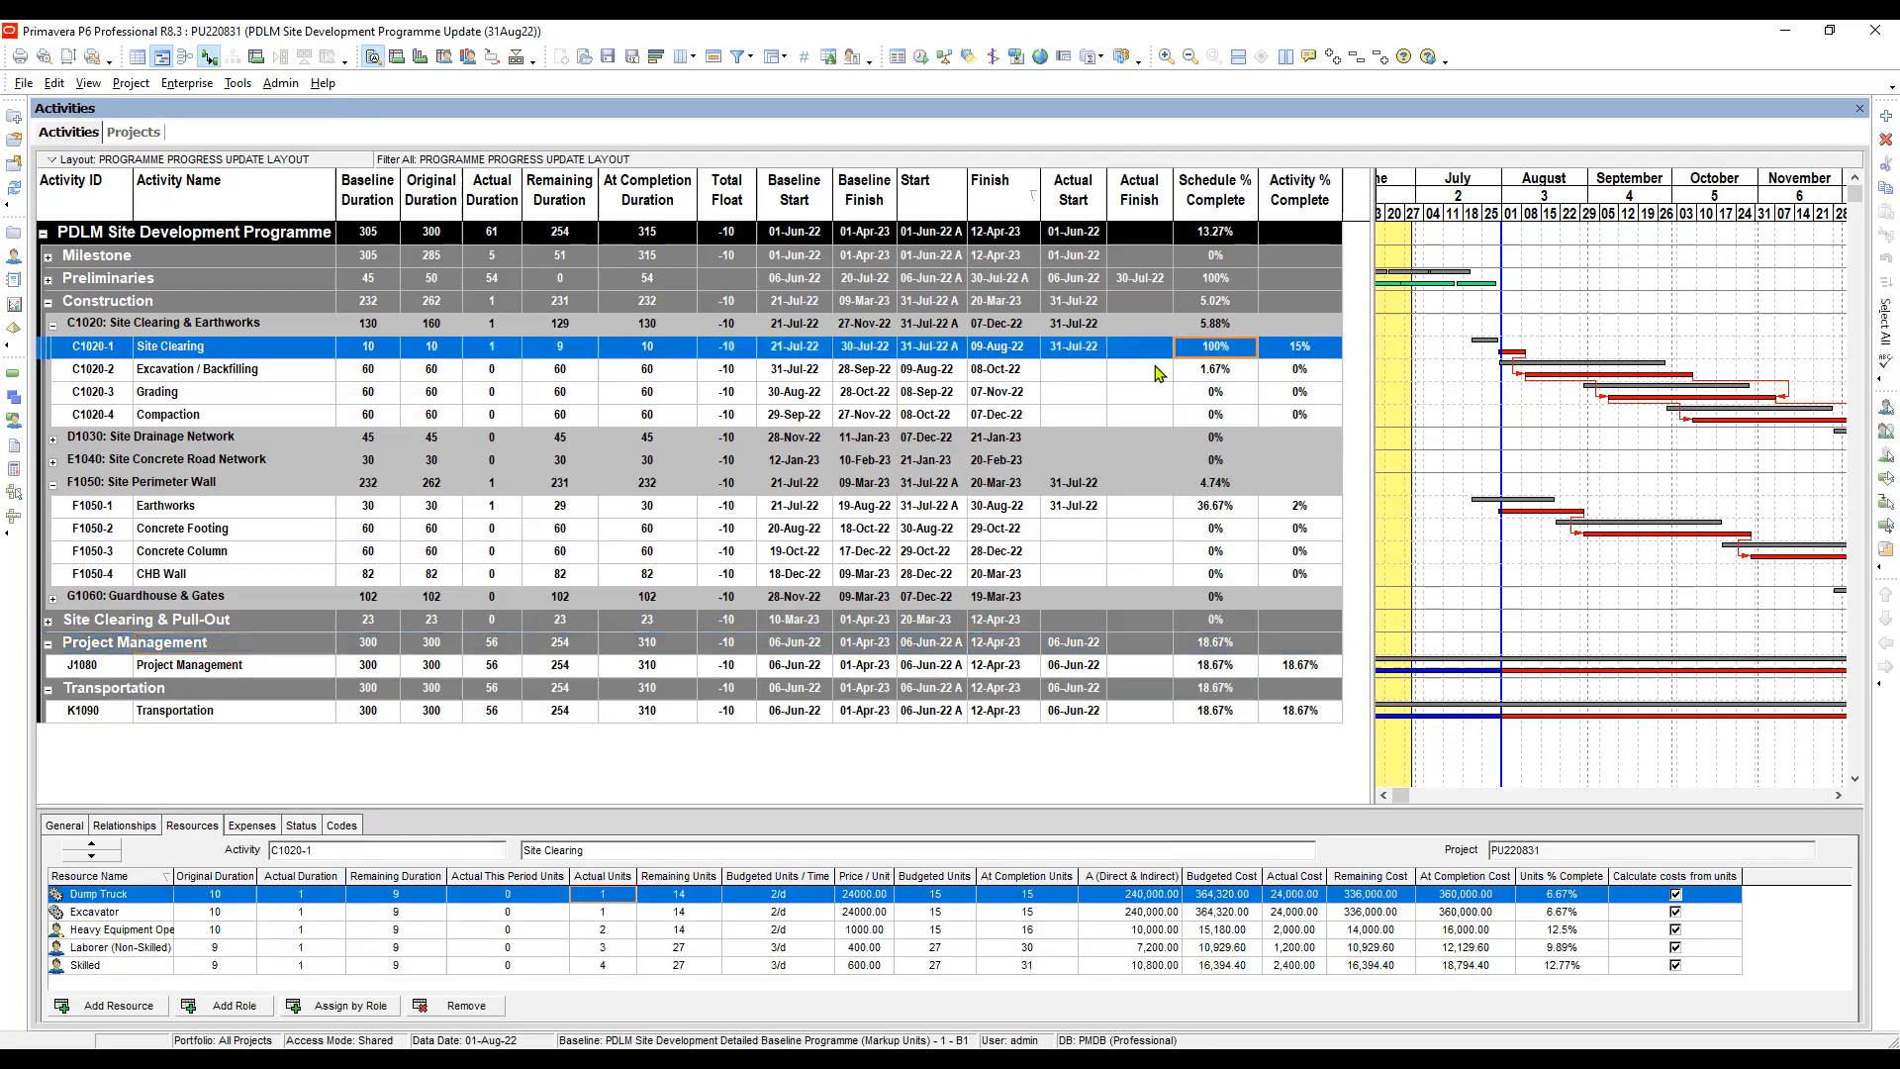
{"action": "left_click", "coordinate": [1088, 374]}
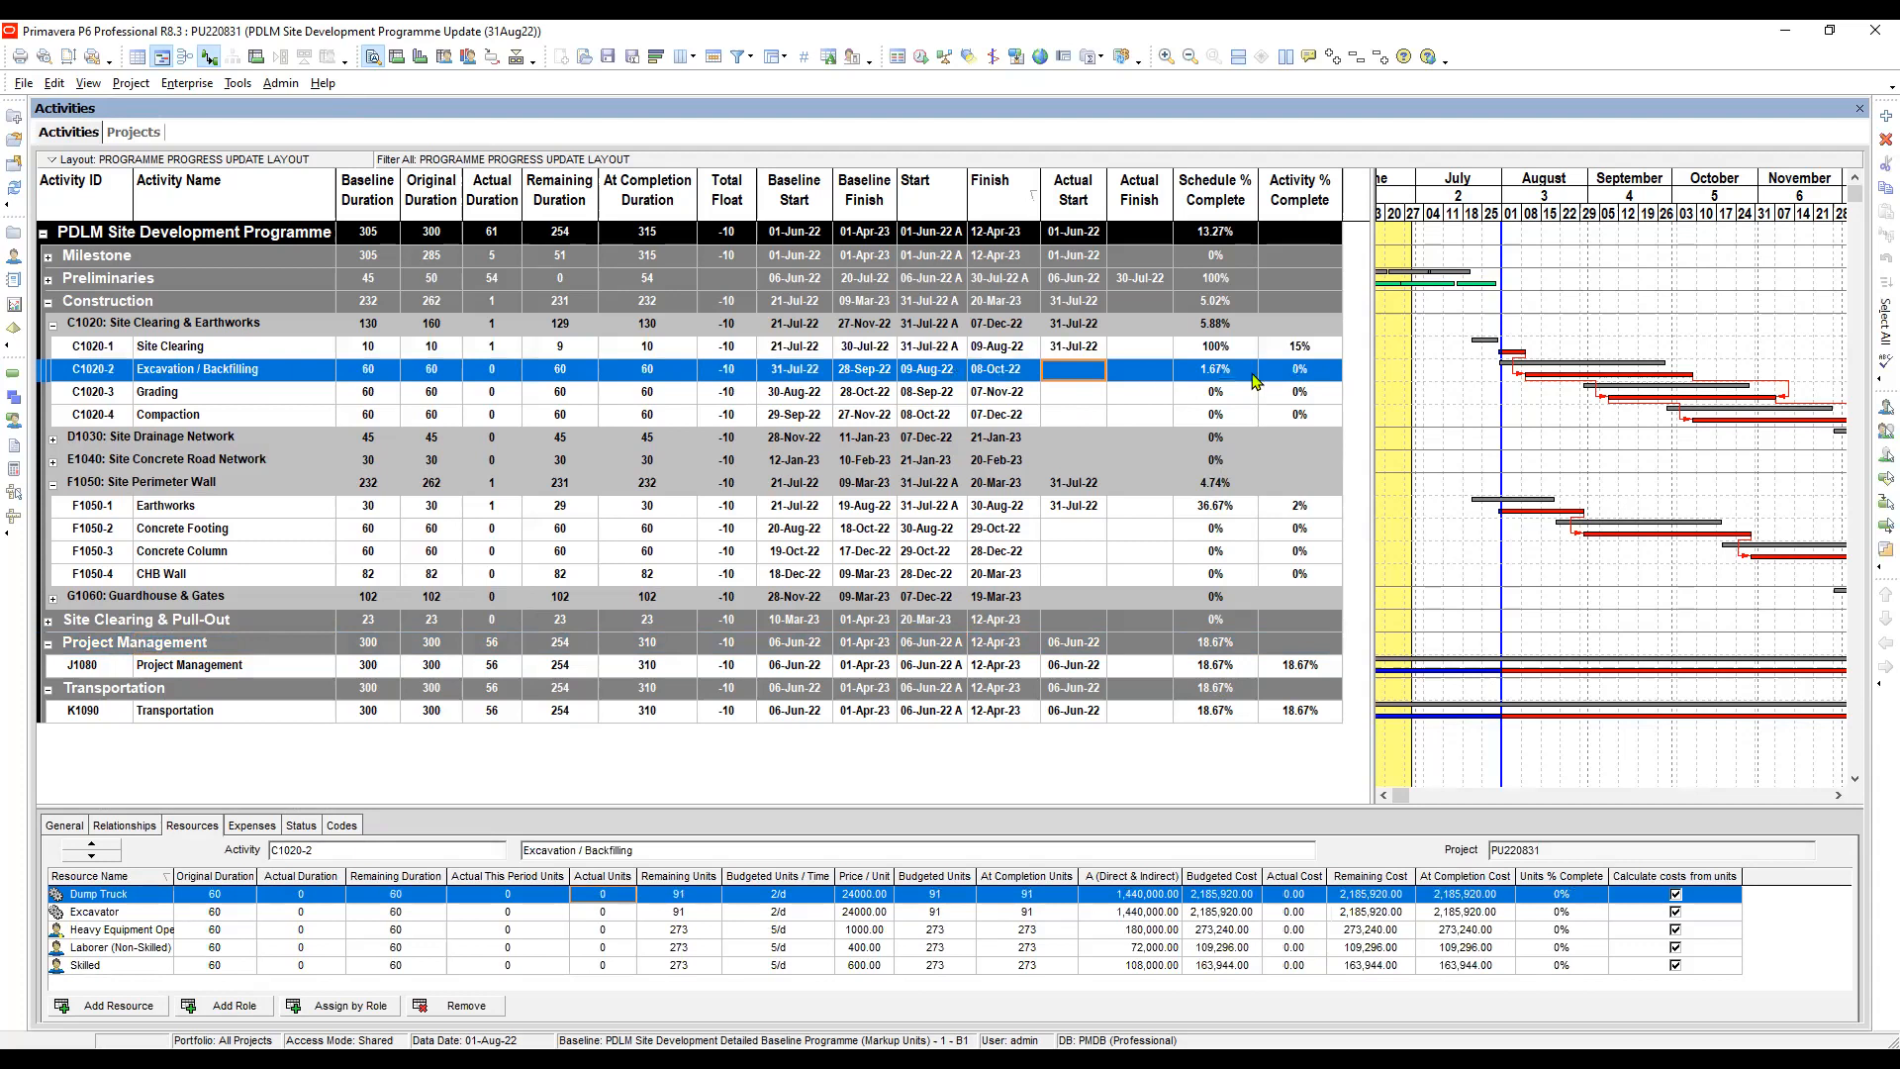
{"action": "left_click", "coordinate": [1233, 351]}
{"action": "left_click", "coordinate": [1229, 376]}
{"action": "left_click", "coordinate": [1227, 354]}
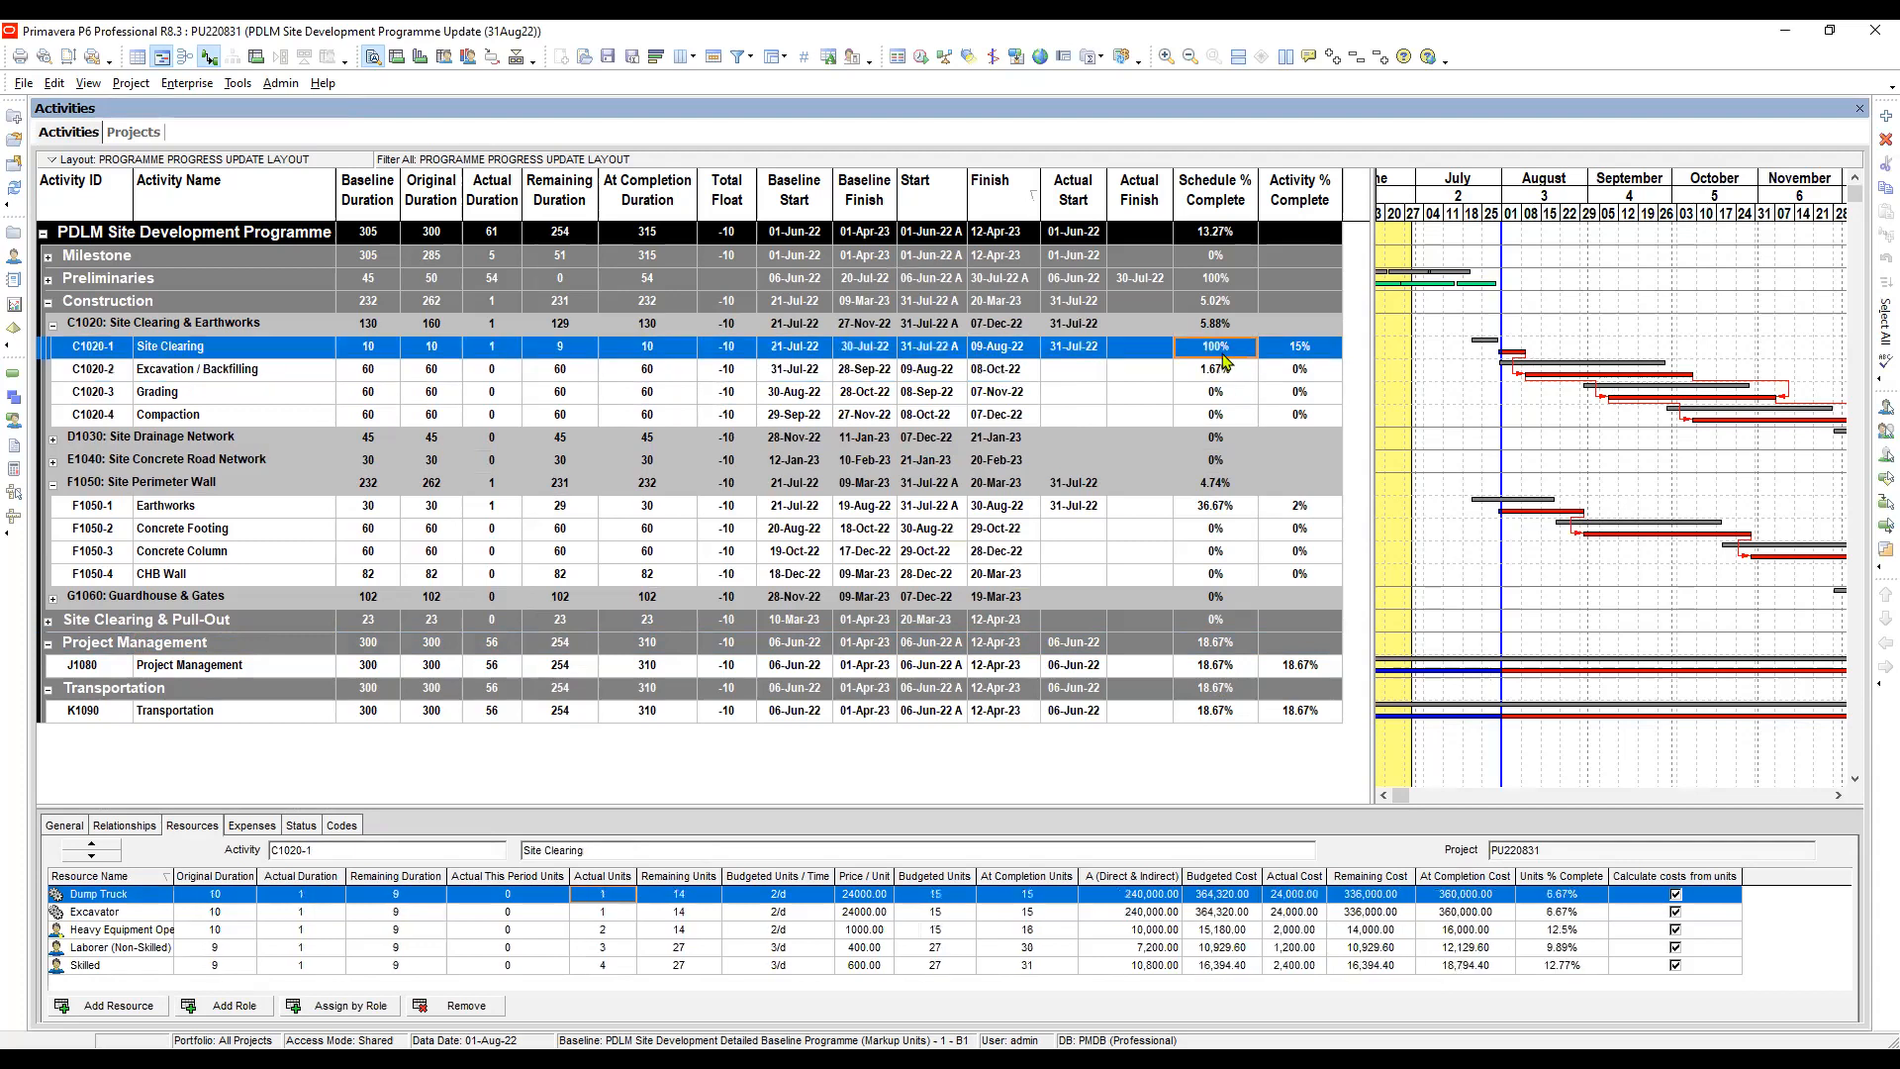
{"action": "left_click", "coordinate": [1217, 376]}
{"action": "left_click", "coordinate": [1093, 373]}
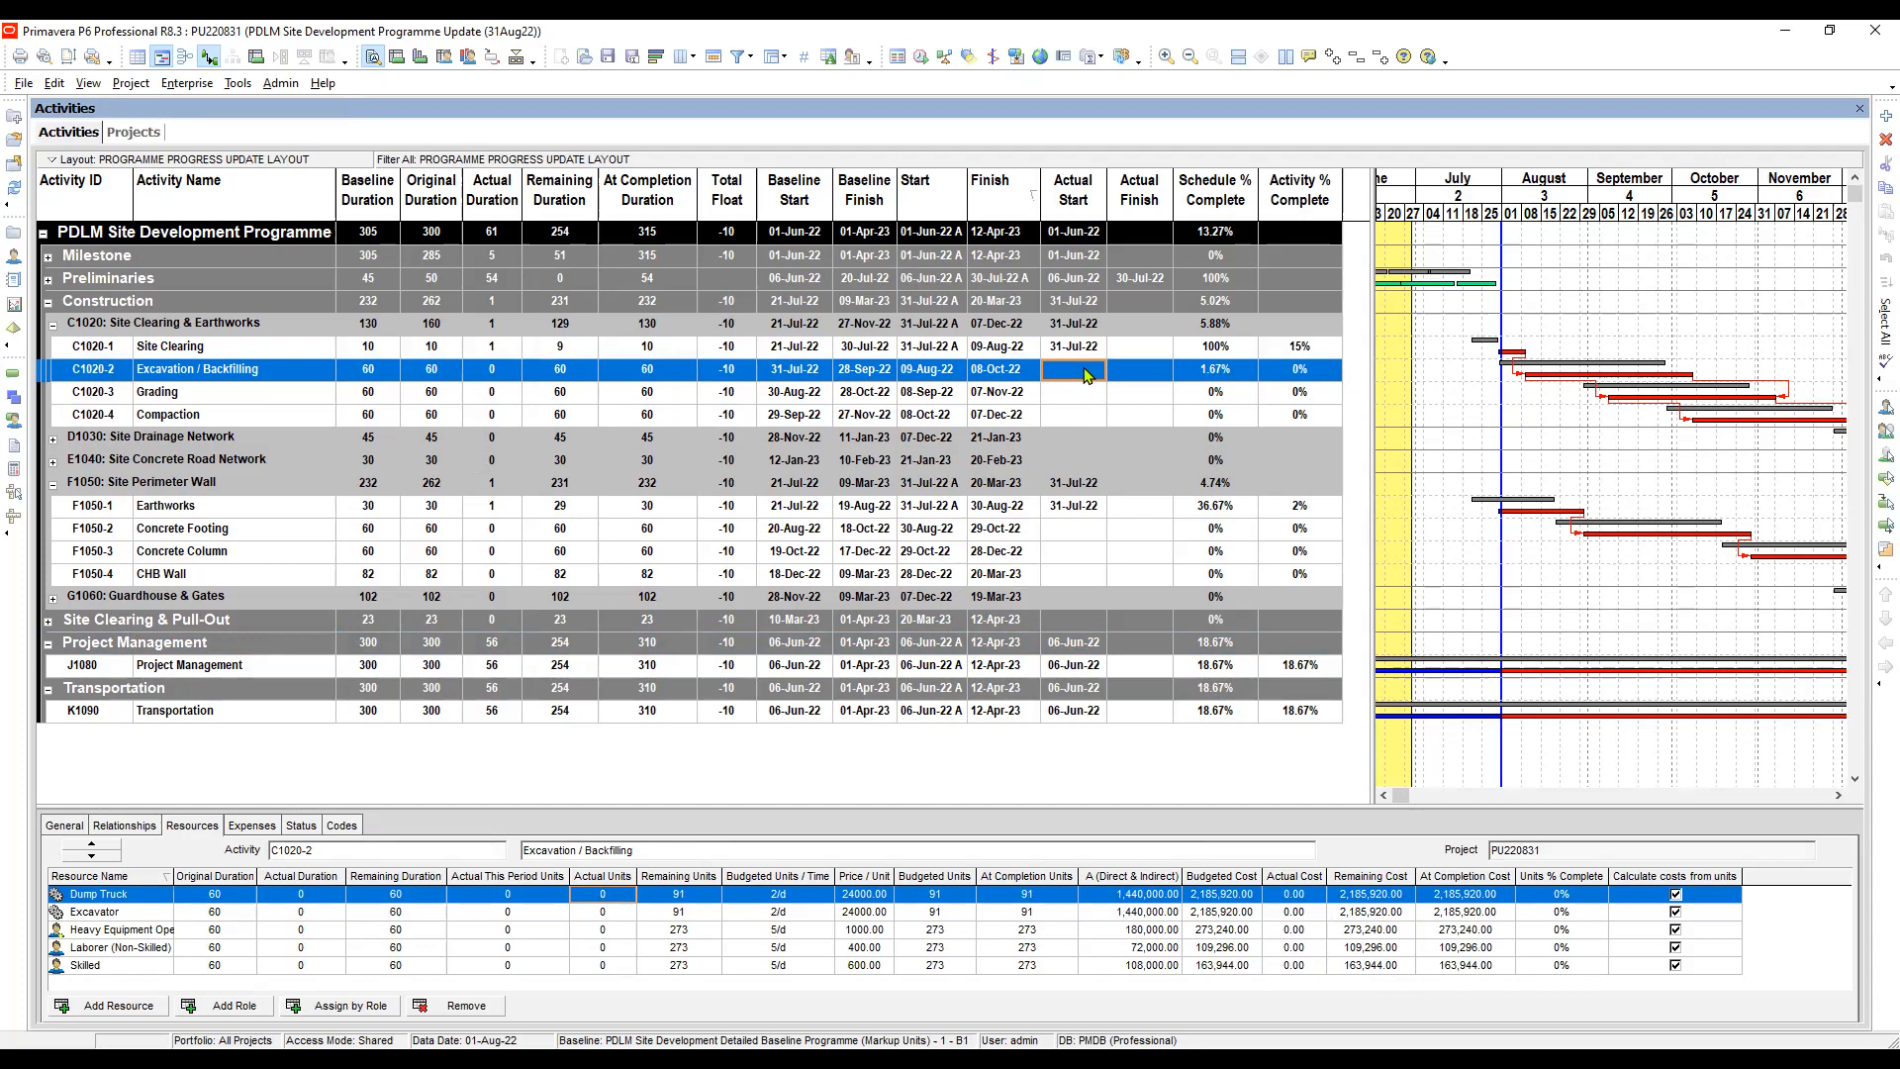
{"action": "left_click", "coordinate": [1067, 394]}
{"action": "left_click", "coordinate": [1080, 374]}
{"action": "left_click", "coordinate": [1131, 351]}
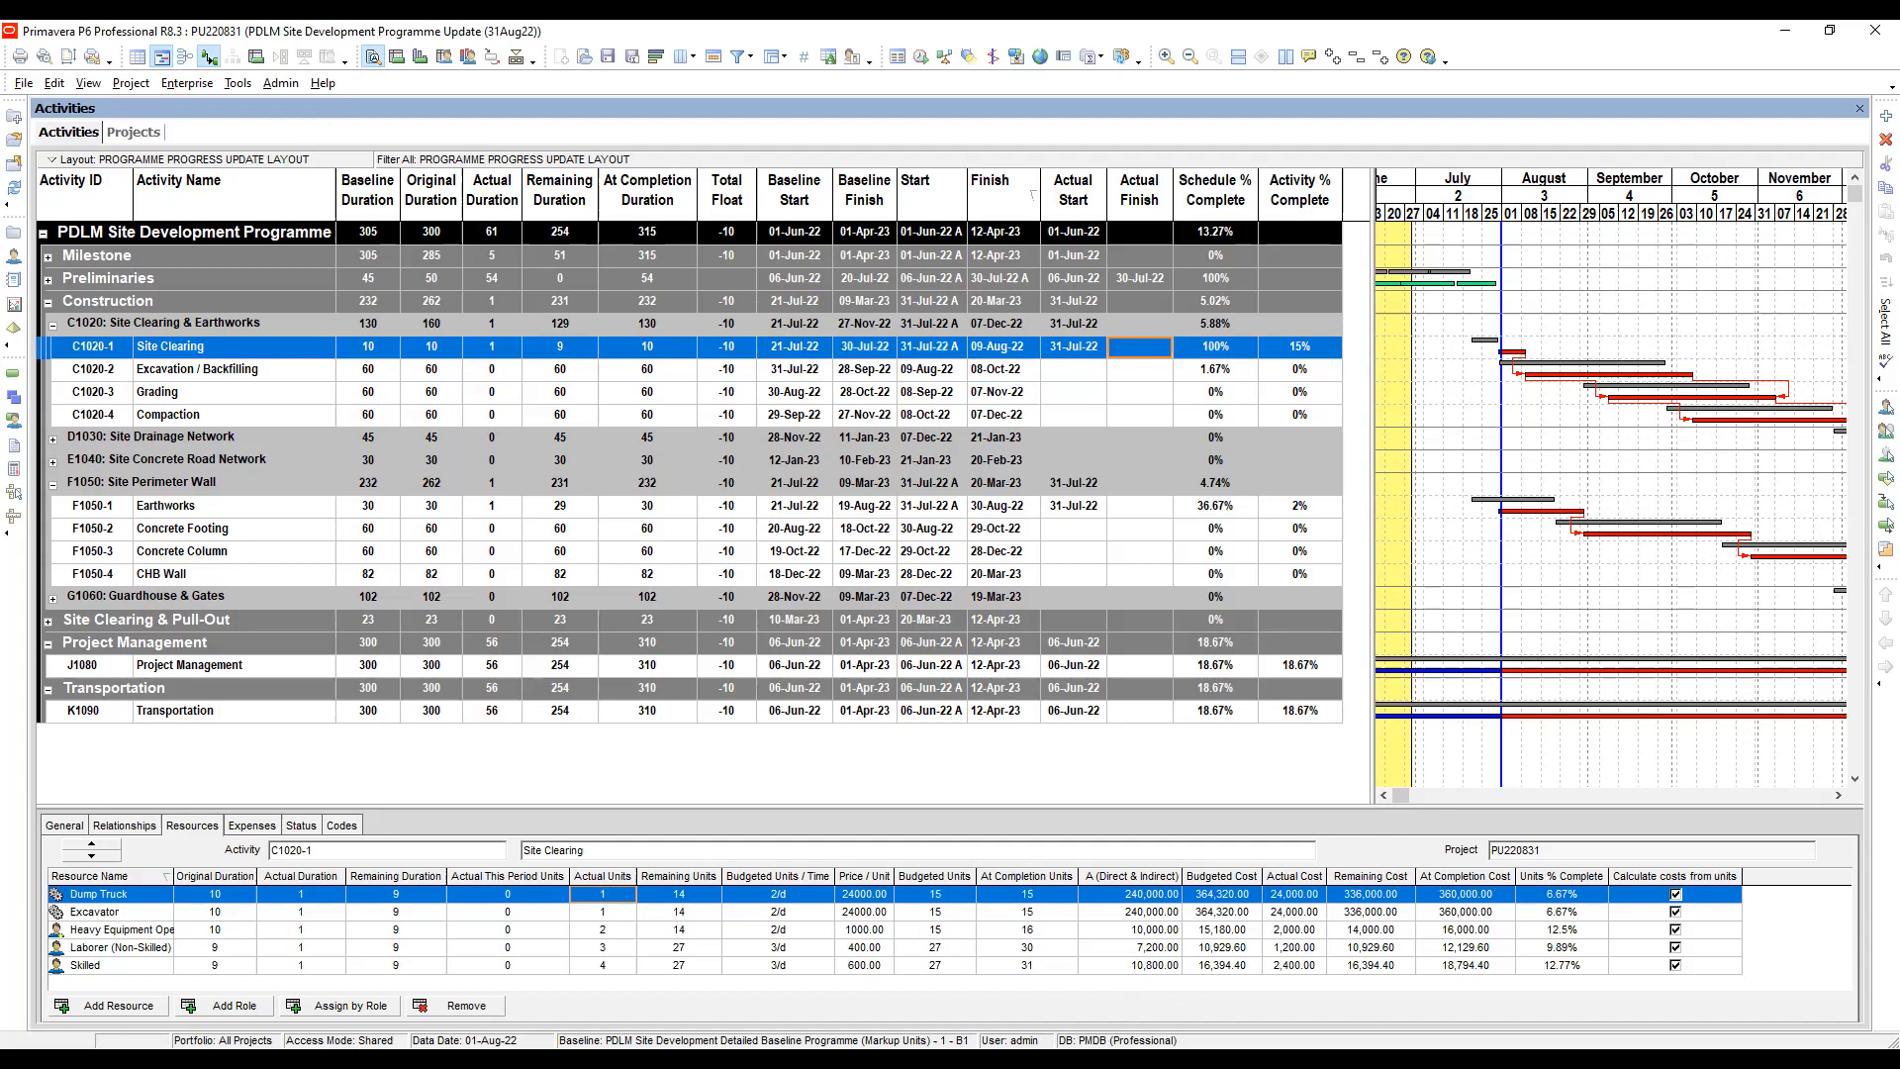
Switch to the PU220831 workbook in Excel and check the actual dates of Site Clearing, Excavation / Backfilling, Earthworks and Concrete Footing
{"action": "key", "text": "alt+Tab"}
{"action": "left_click", "coordinate": [627, 446]}
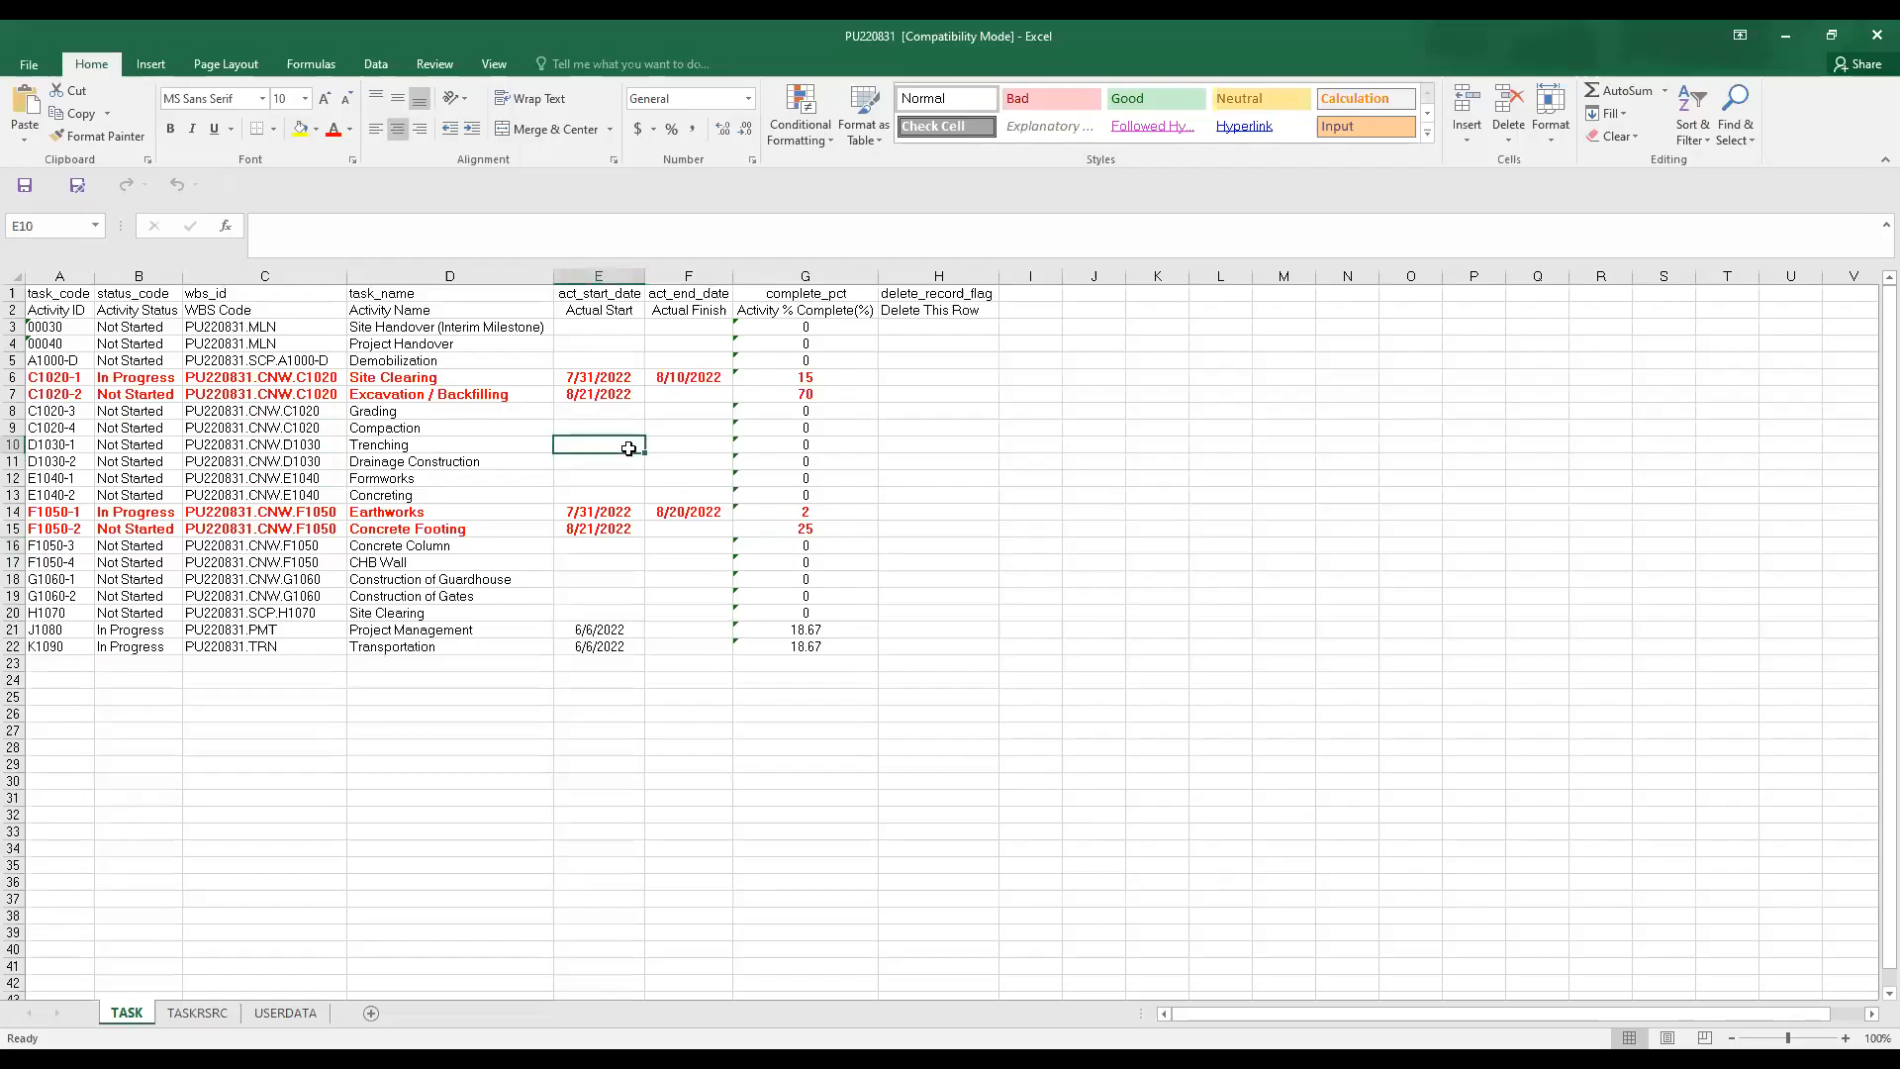
{"action": "left_click", "coordinate": [602, 380]}
{"action": "left_click", "coordinate": [607, 391]}
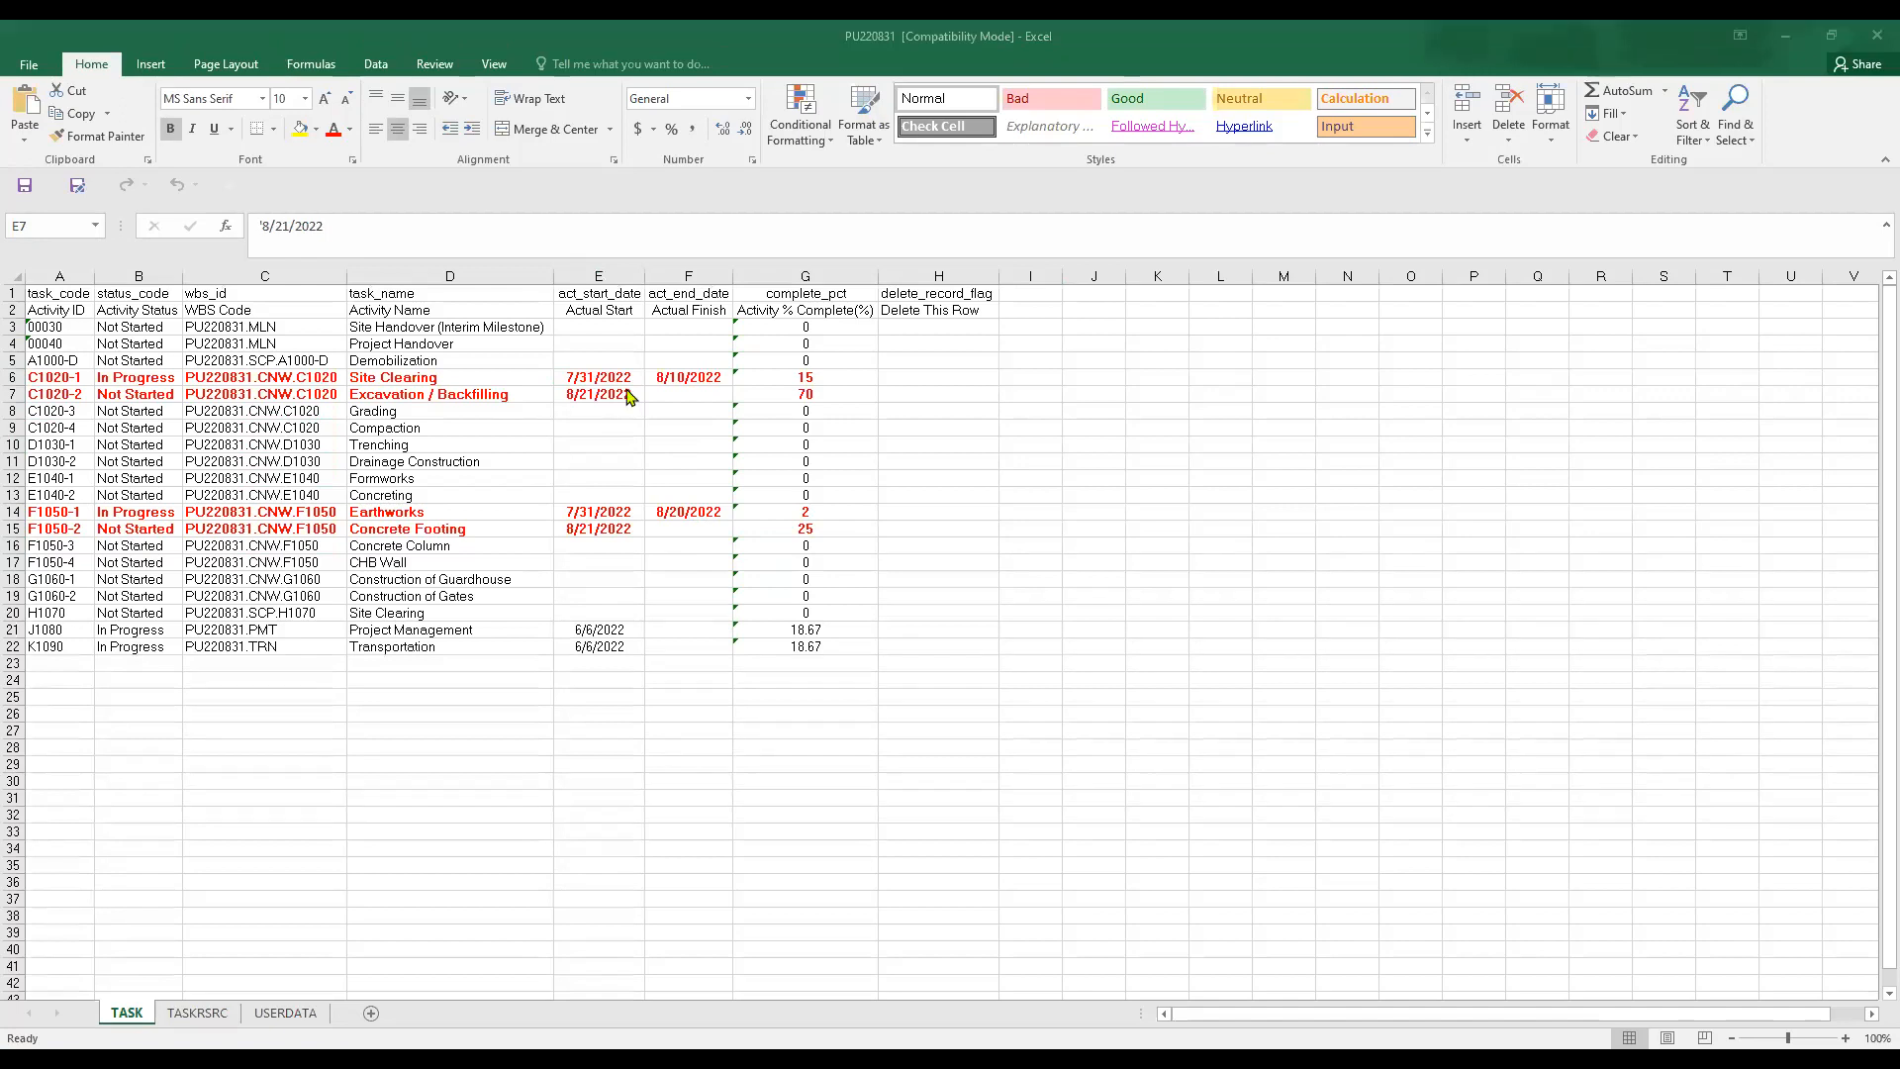
{"action": "left_click", "coordinate": [626, 390]}
{"action": "left_click", "coordinate": [607, 378]}
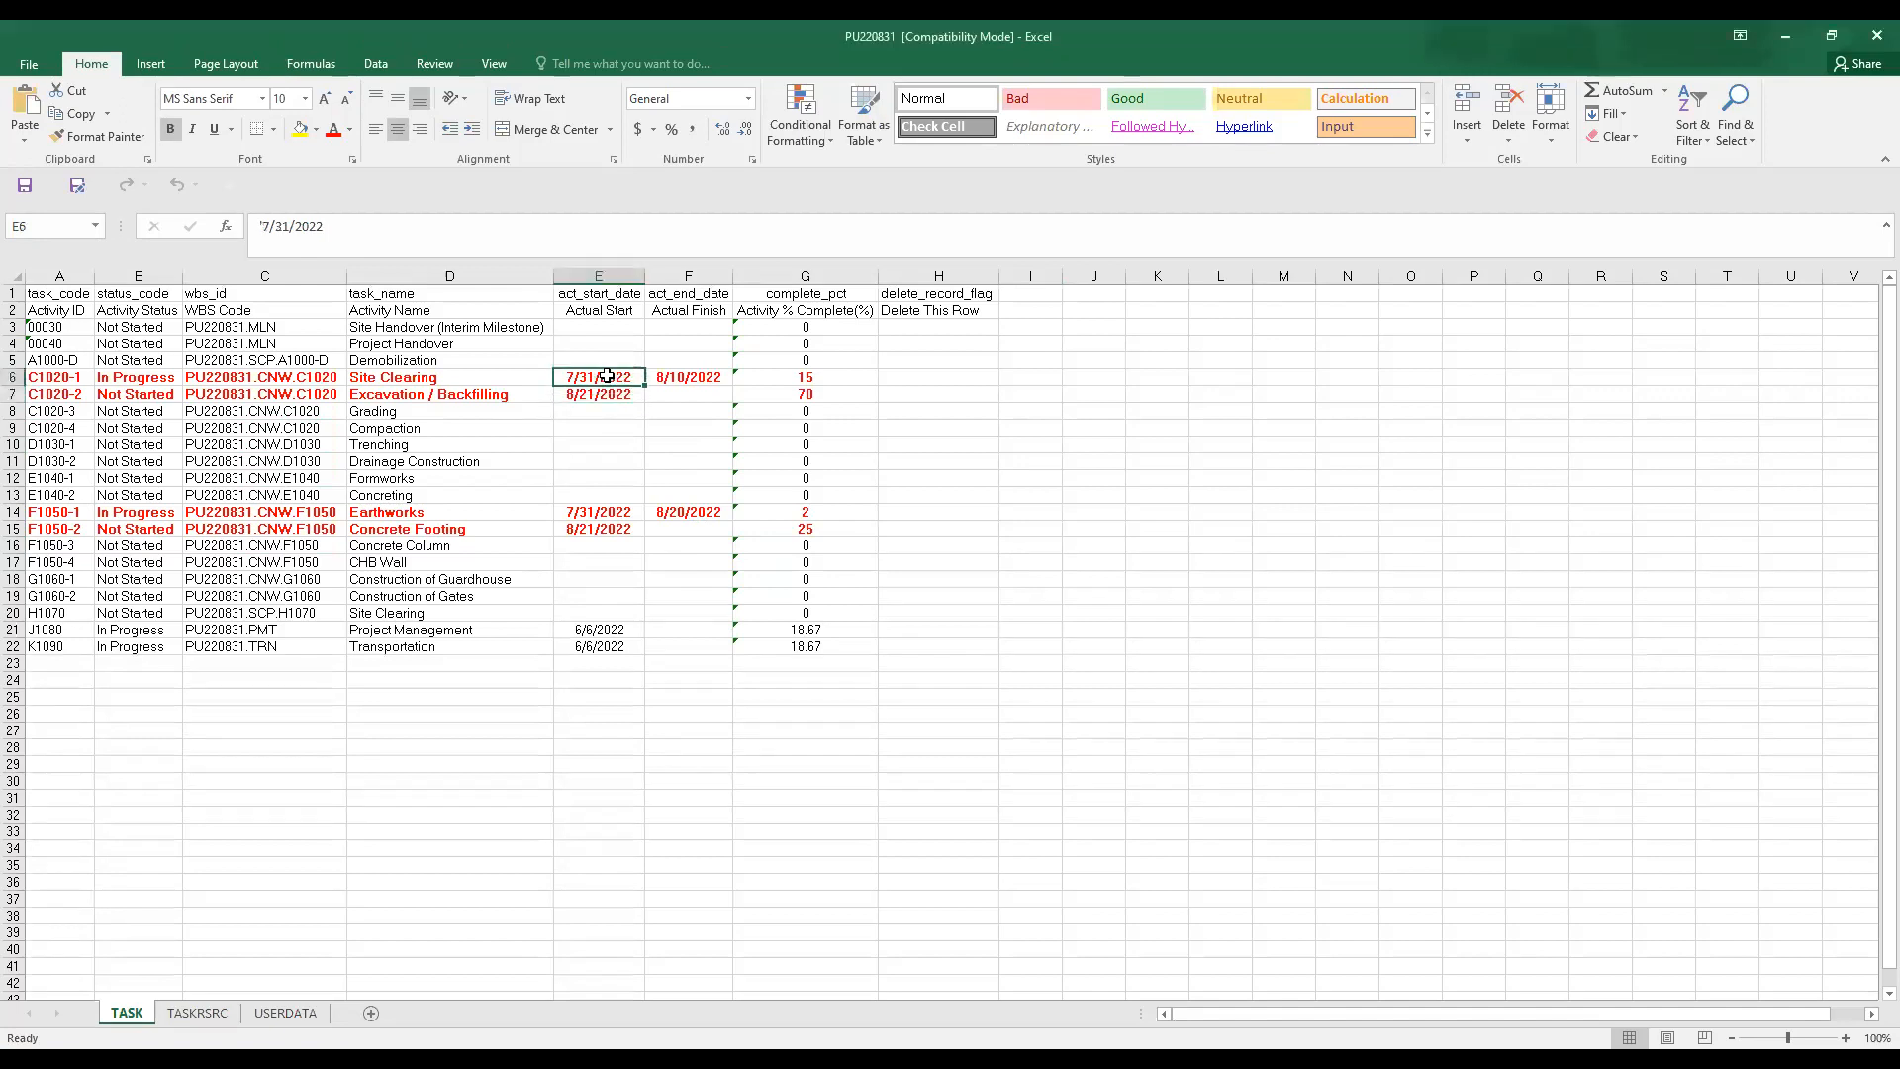
{"action": "left_click", "coordinate": [677, 381]}
{"action": "left_click", "coordinate": [611, 394]}
{"action": "left_click", "coordinate": [606, 514]}
{"action": "left_click", "coordinate": [679, 513]}
{"action": "left_click", "coordinate": [611, 530]}
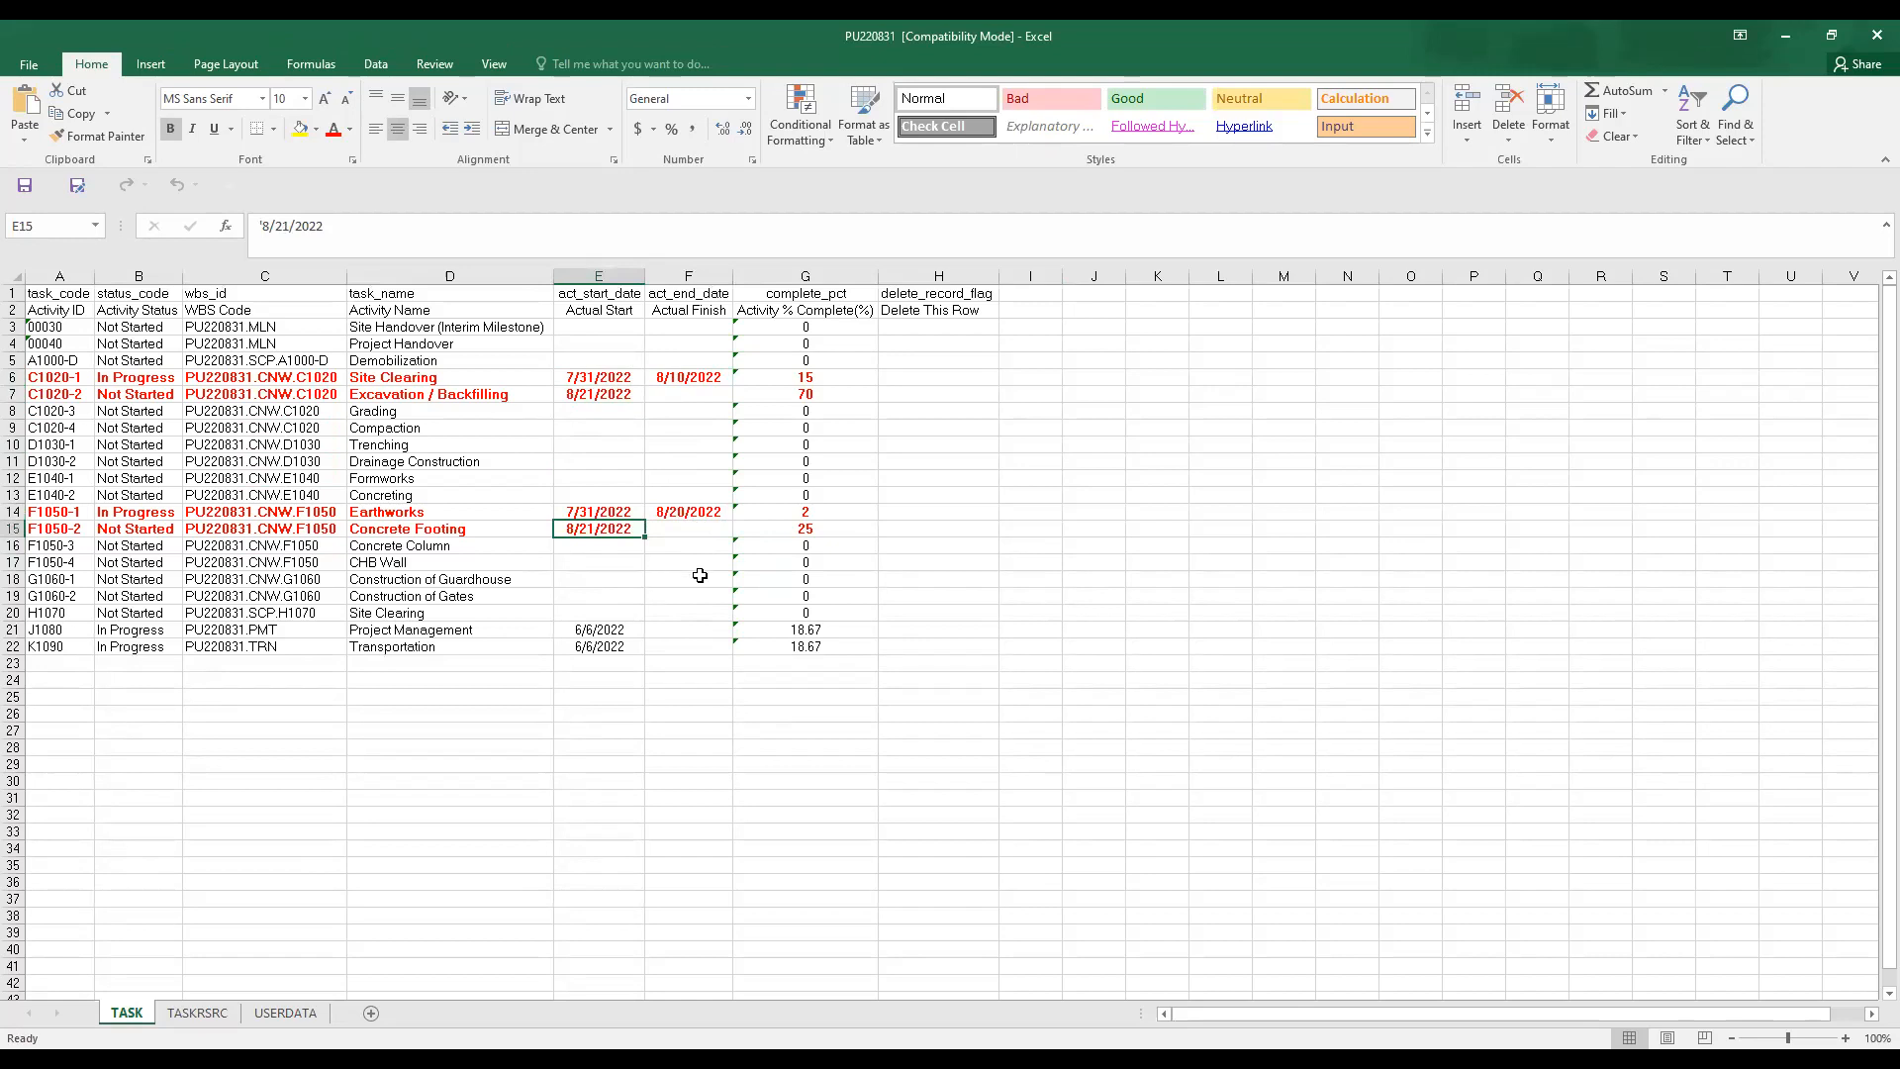
Check the TASKRSRC and TASK sheets of the workbook and switch back to Primavera P6
{"action": "left_click", "coordinate": [197, 1012]}
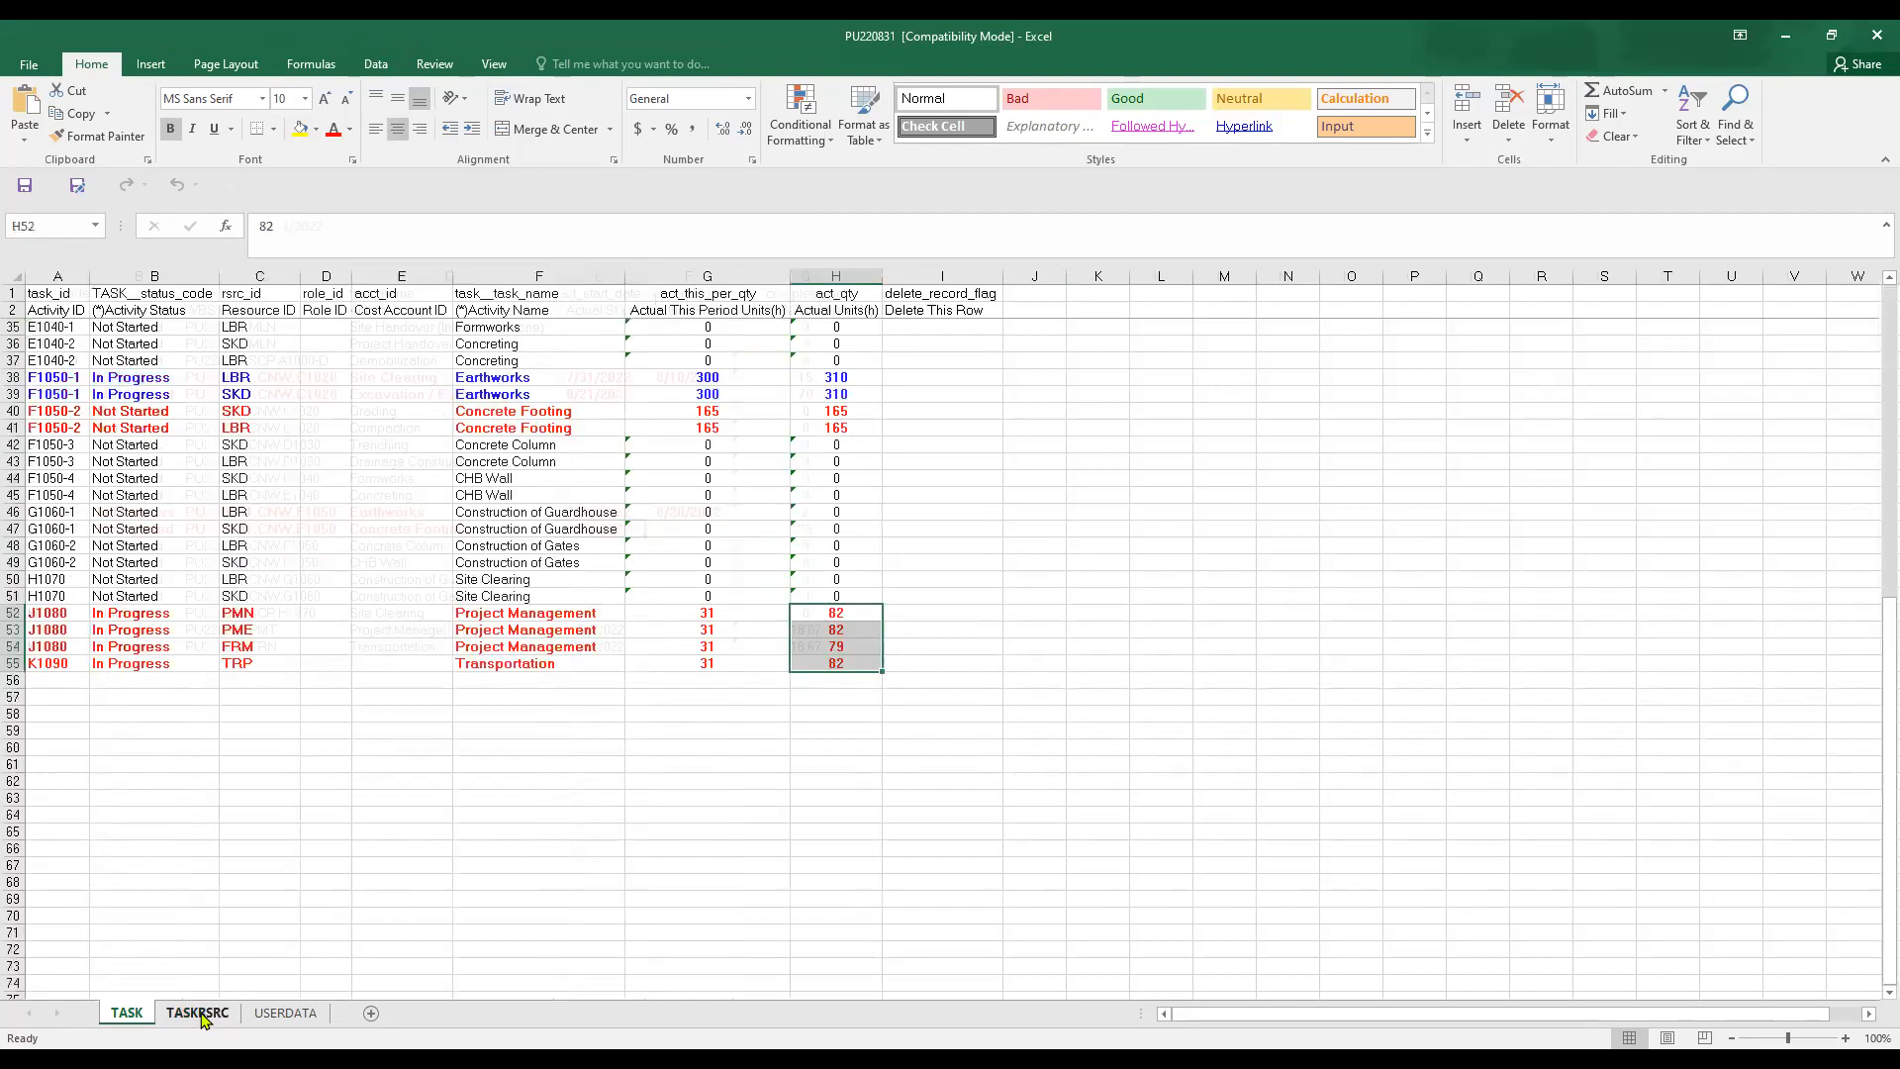
{"action": "left_click", "coordinate": [127, 1012]}
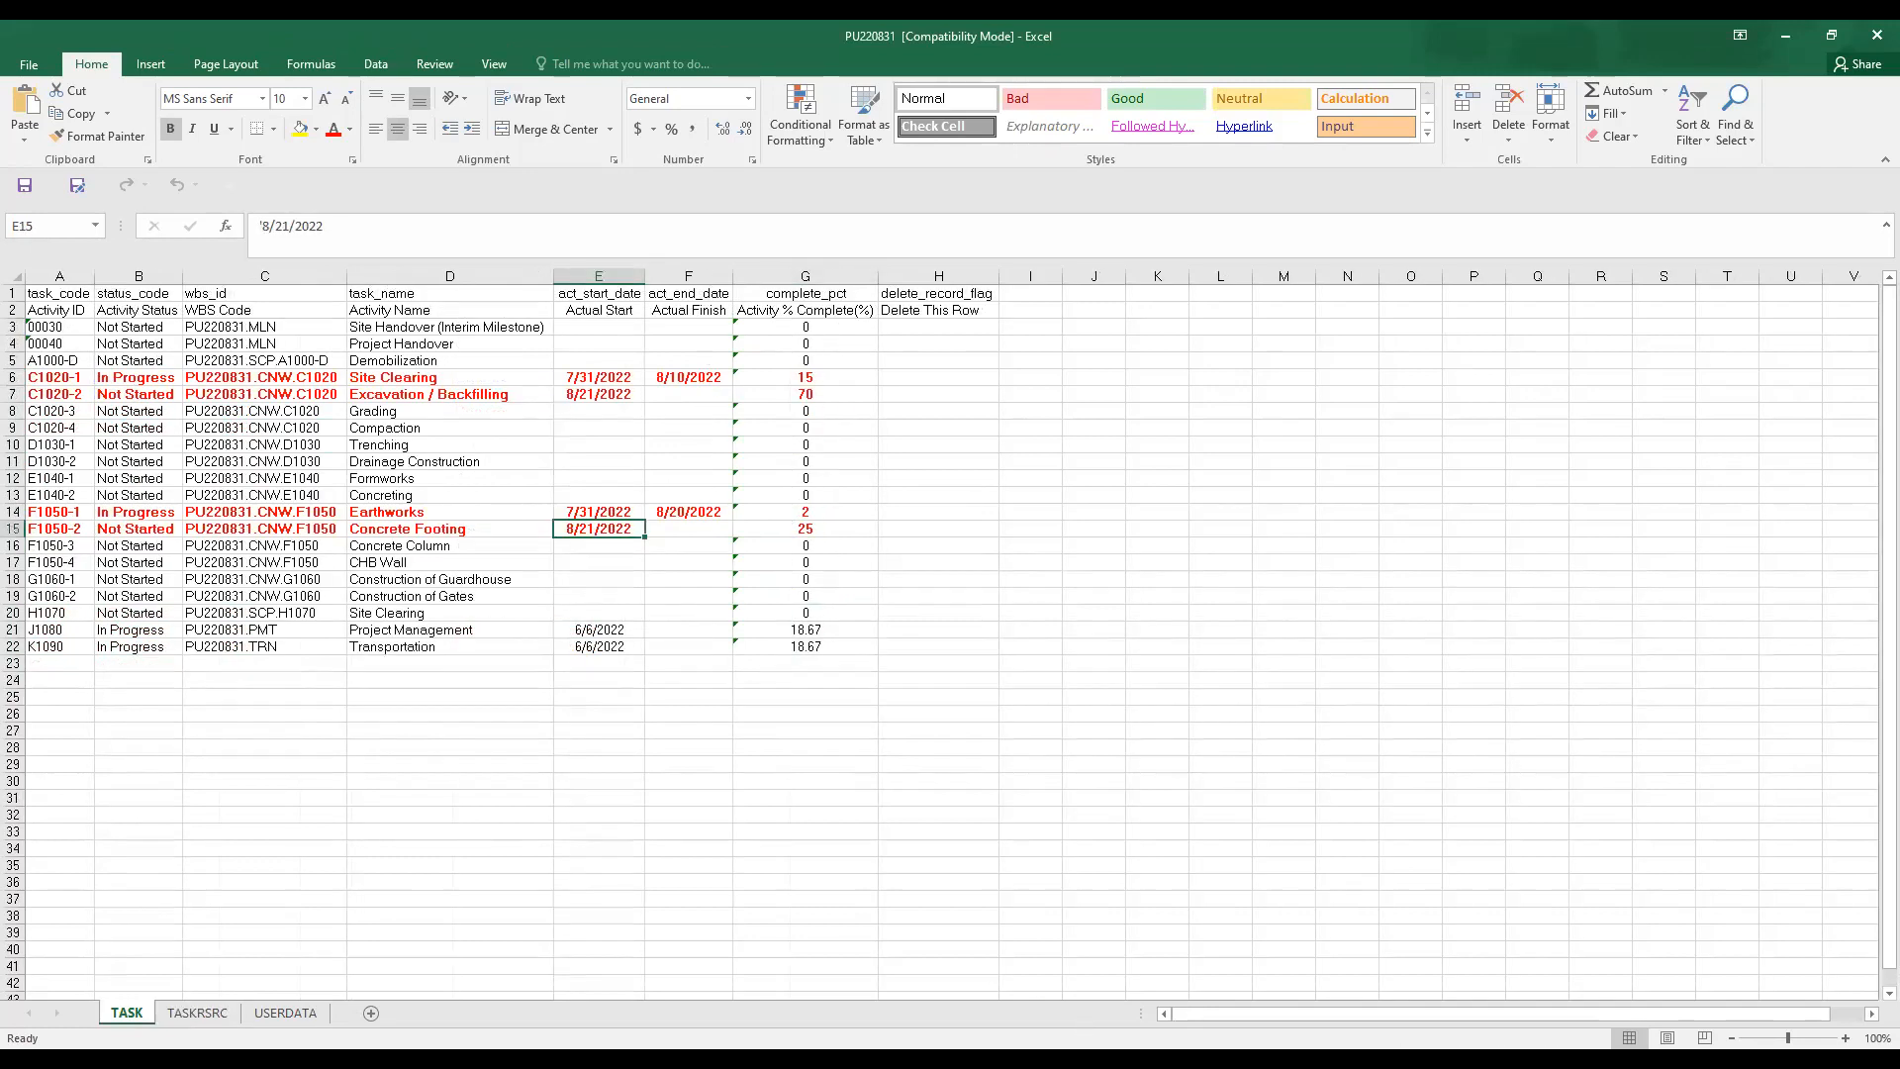
{"action": "key", "text": "alt+Tab"}
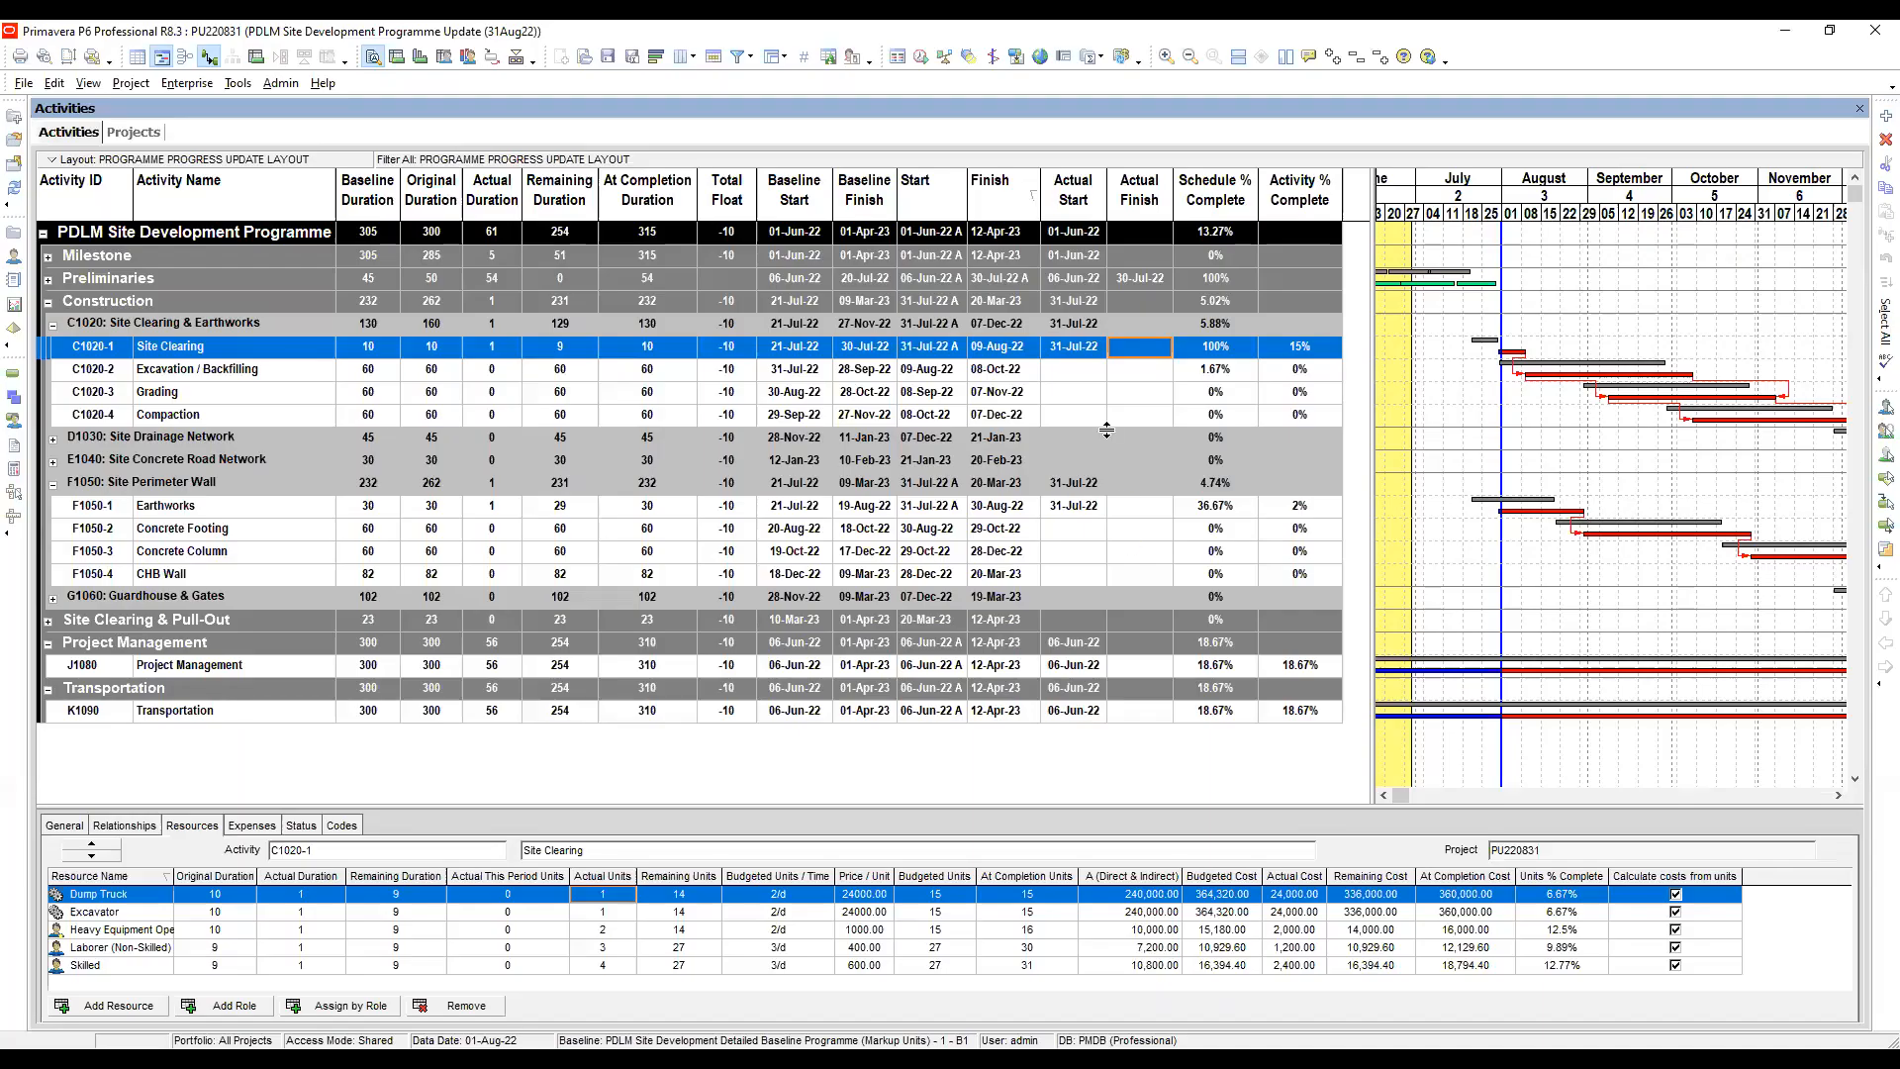
Review the actual start and finish fields of Site Clearing, Excavation / Backfilling, Earthworks and Concrete Footing
{"action": "left_click", "coordinate": [1083, 374]}
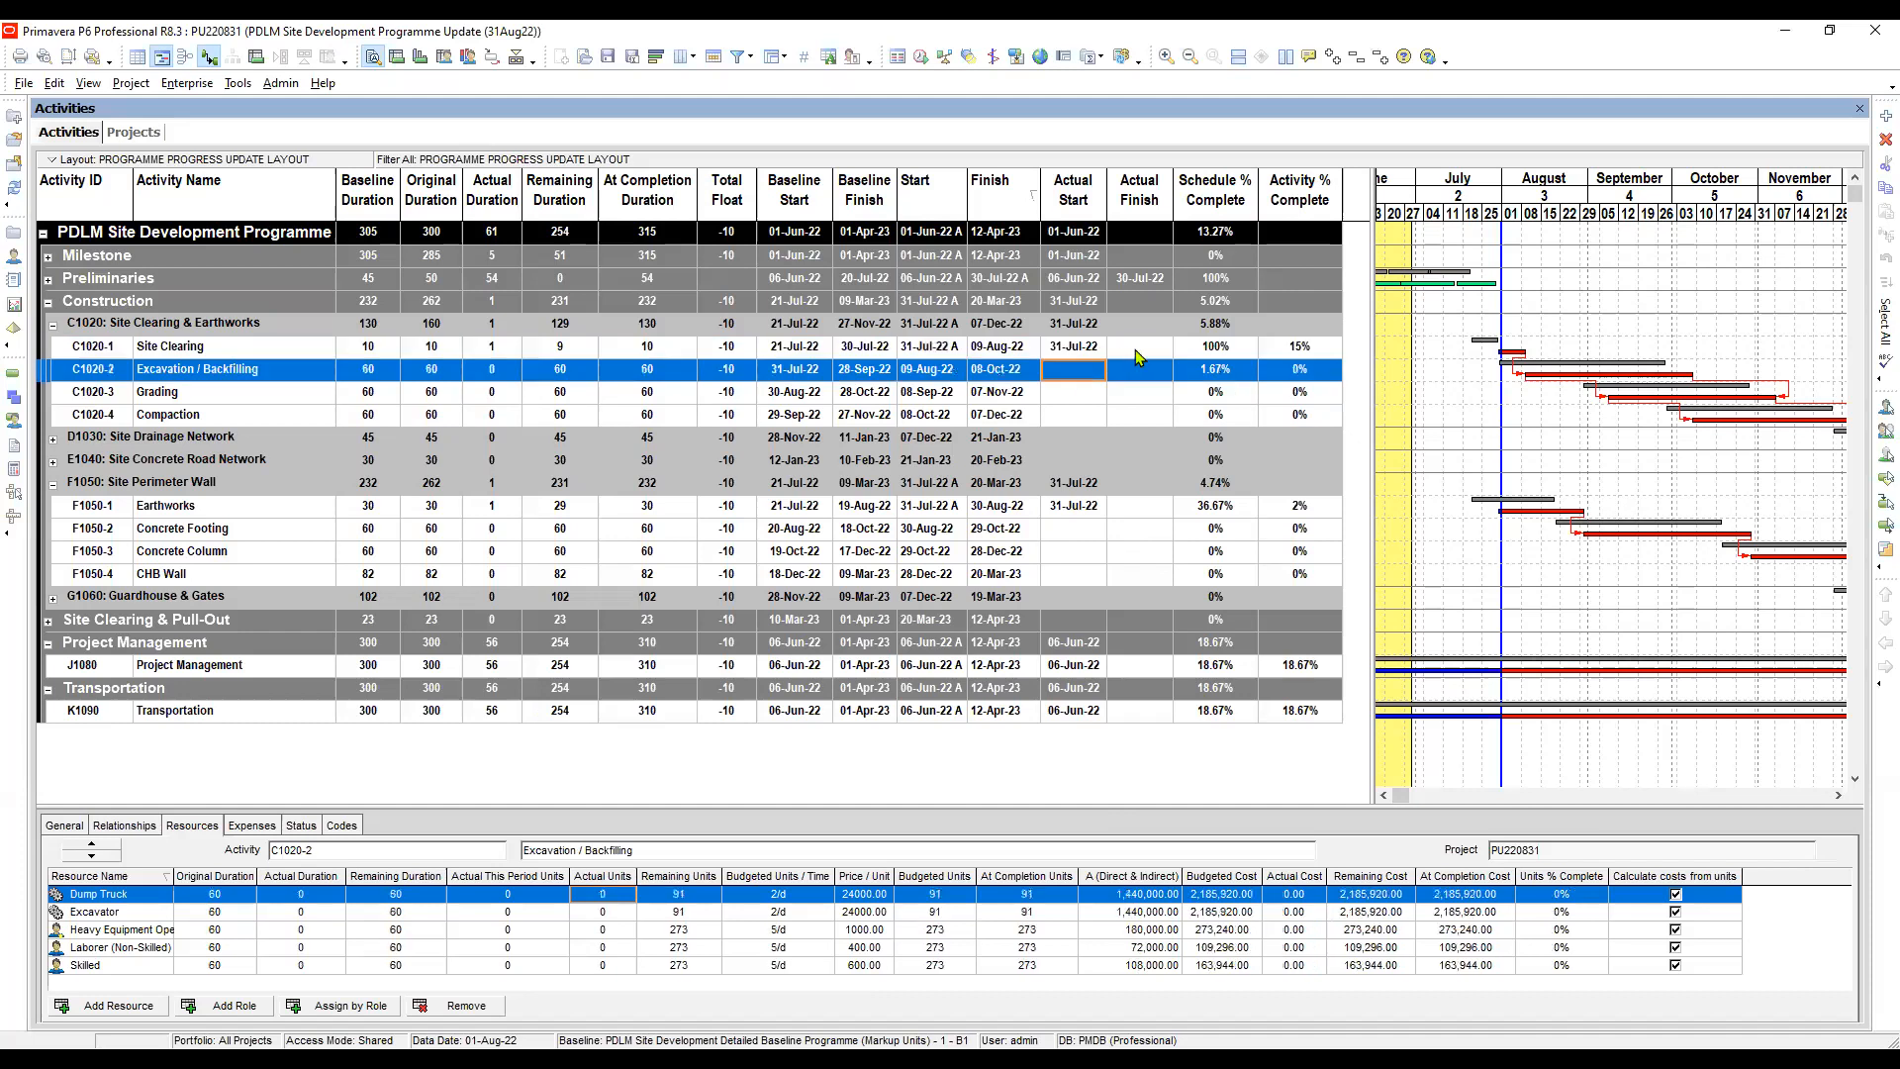
{"action": "left_click", "coordinate": [1136, 349]}
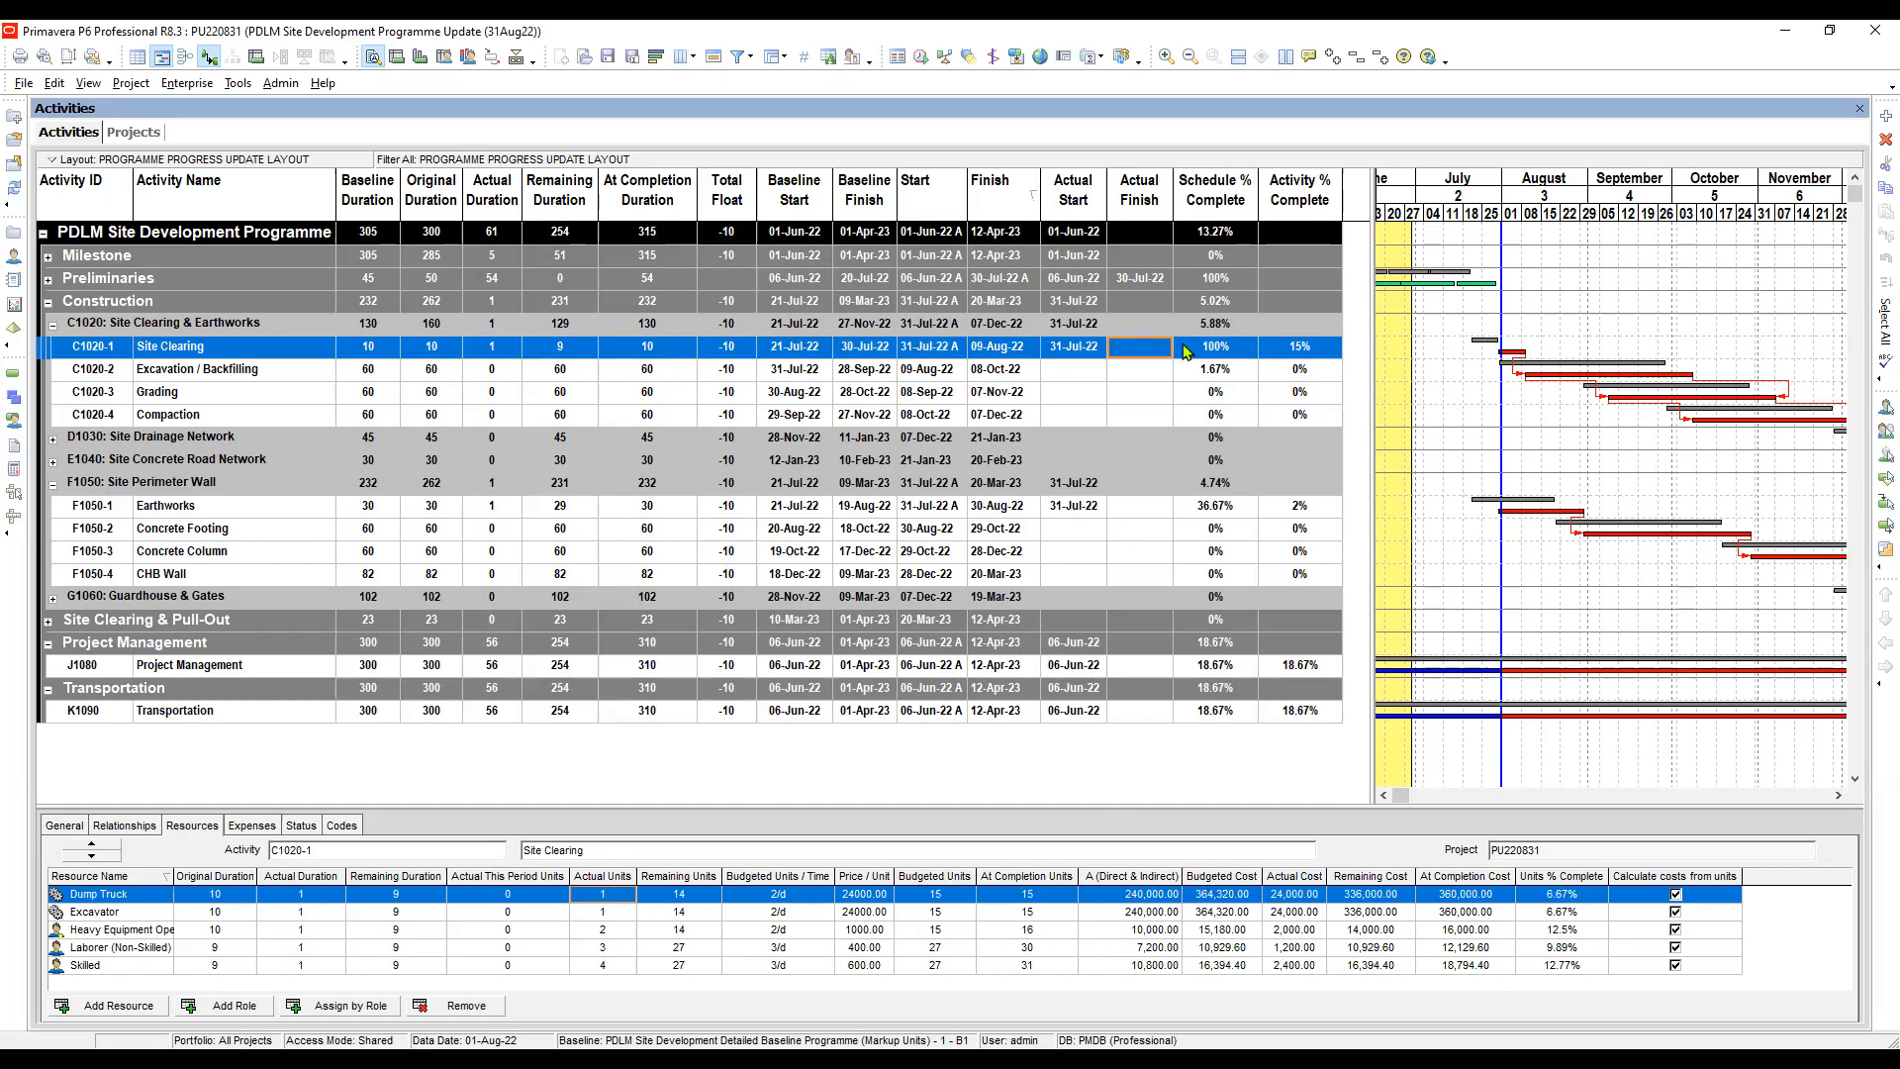
{"action": "left_click", "coordinate": [1079, 372]}
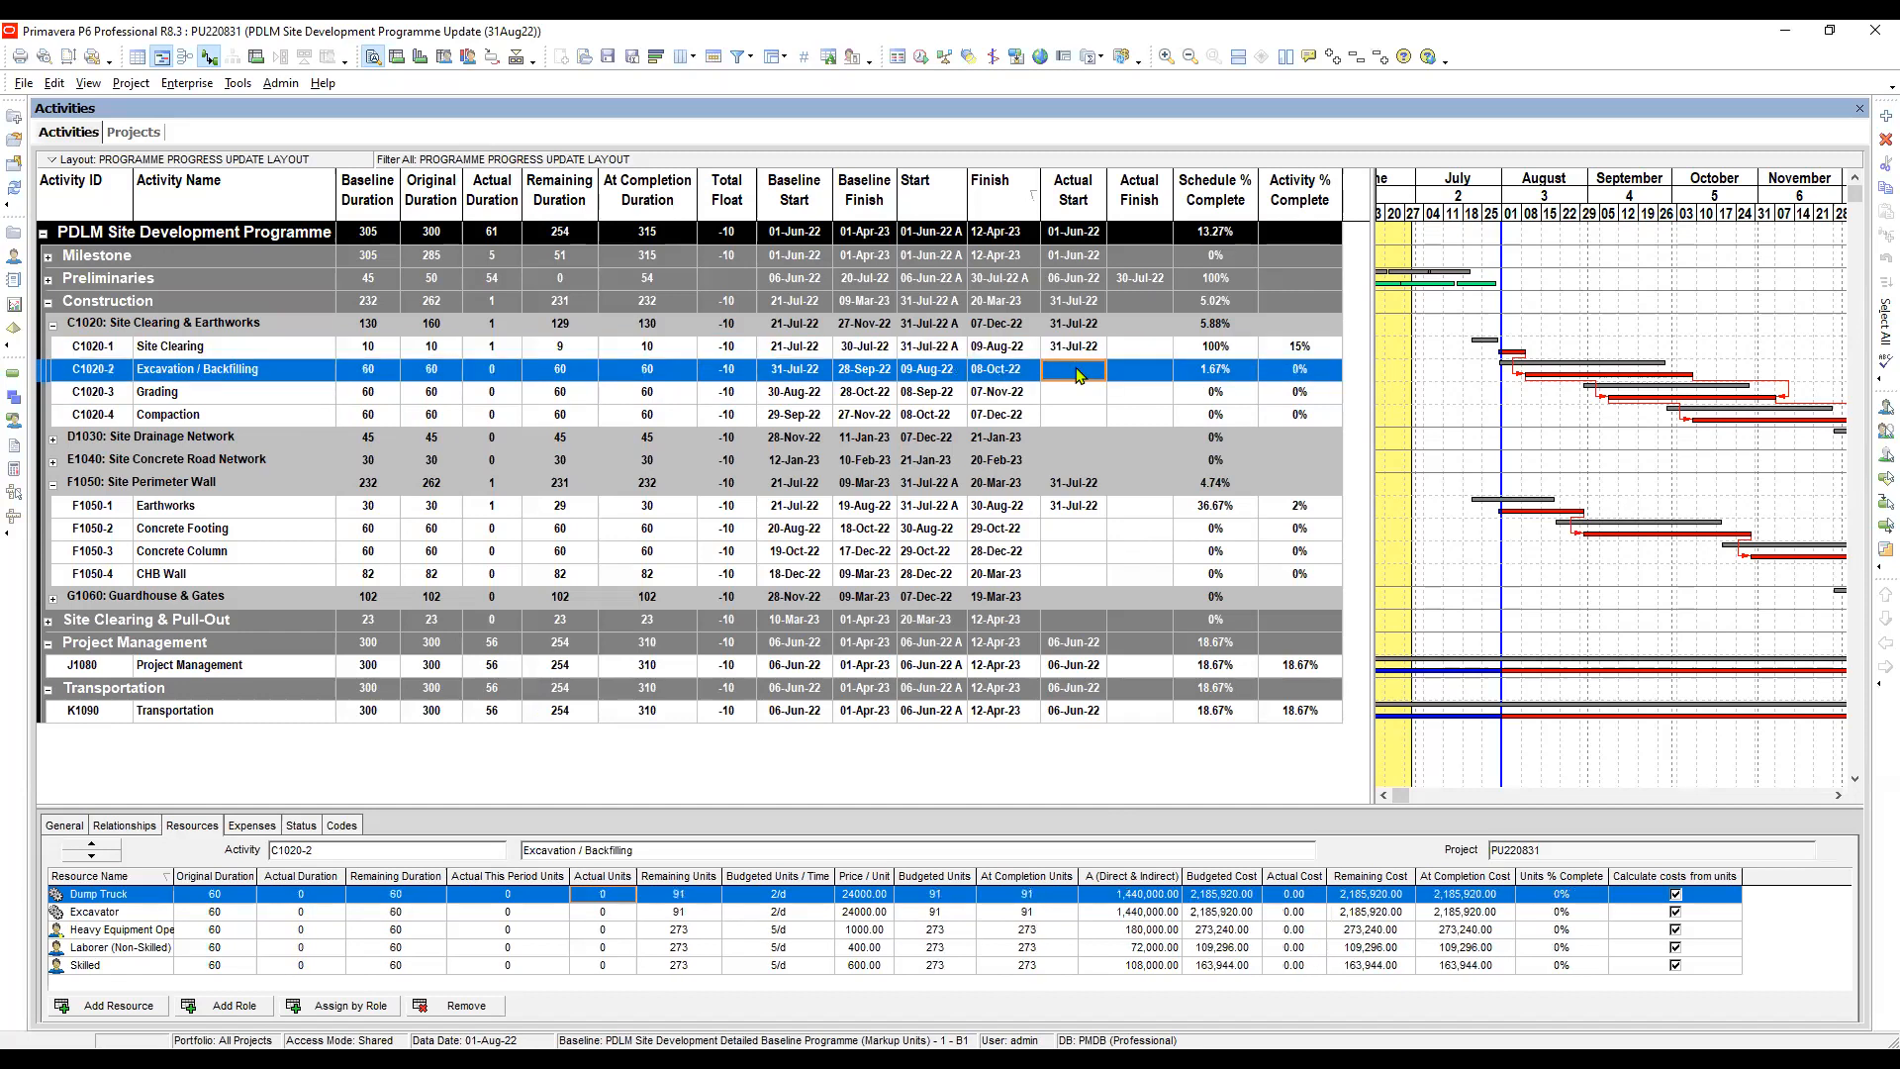
{"action": "left_click", "coordinate": [1141, 507]}
{"action": "left_click", "coordinate": [1077, 534]}
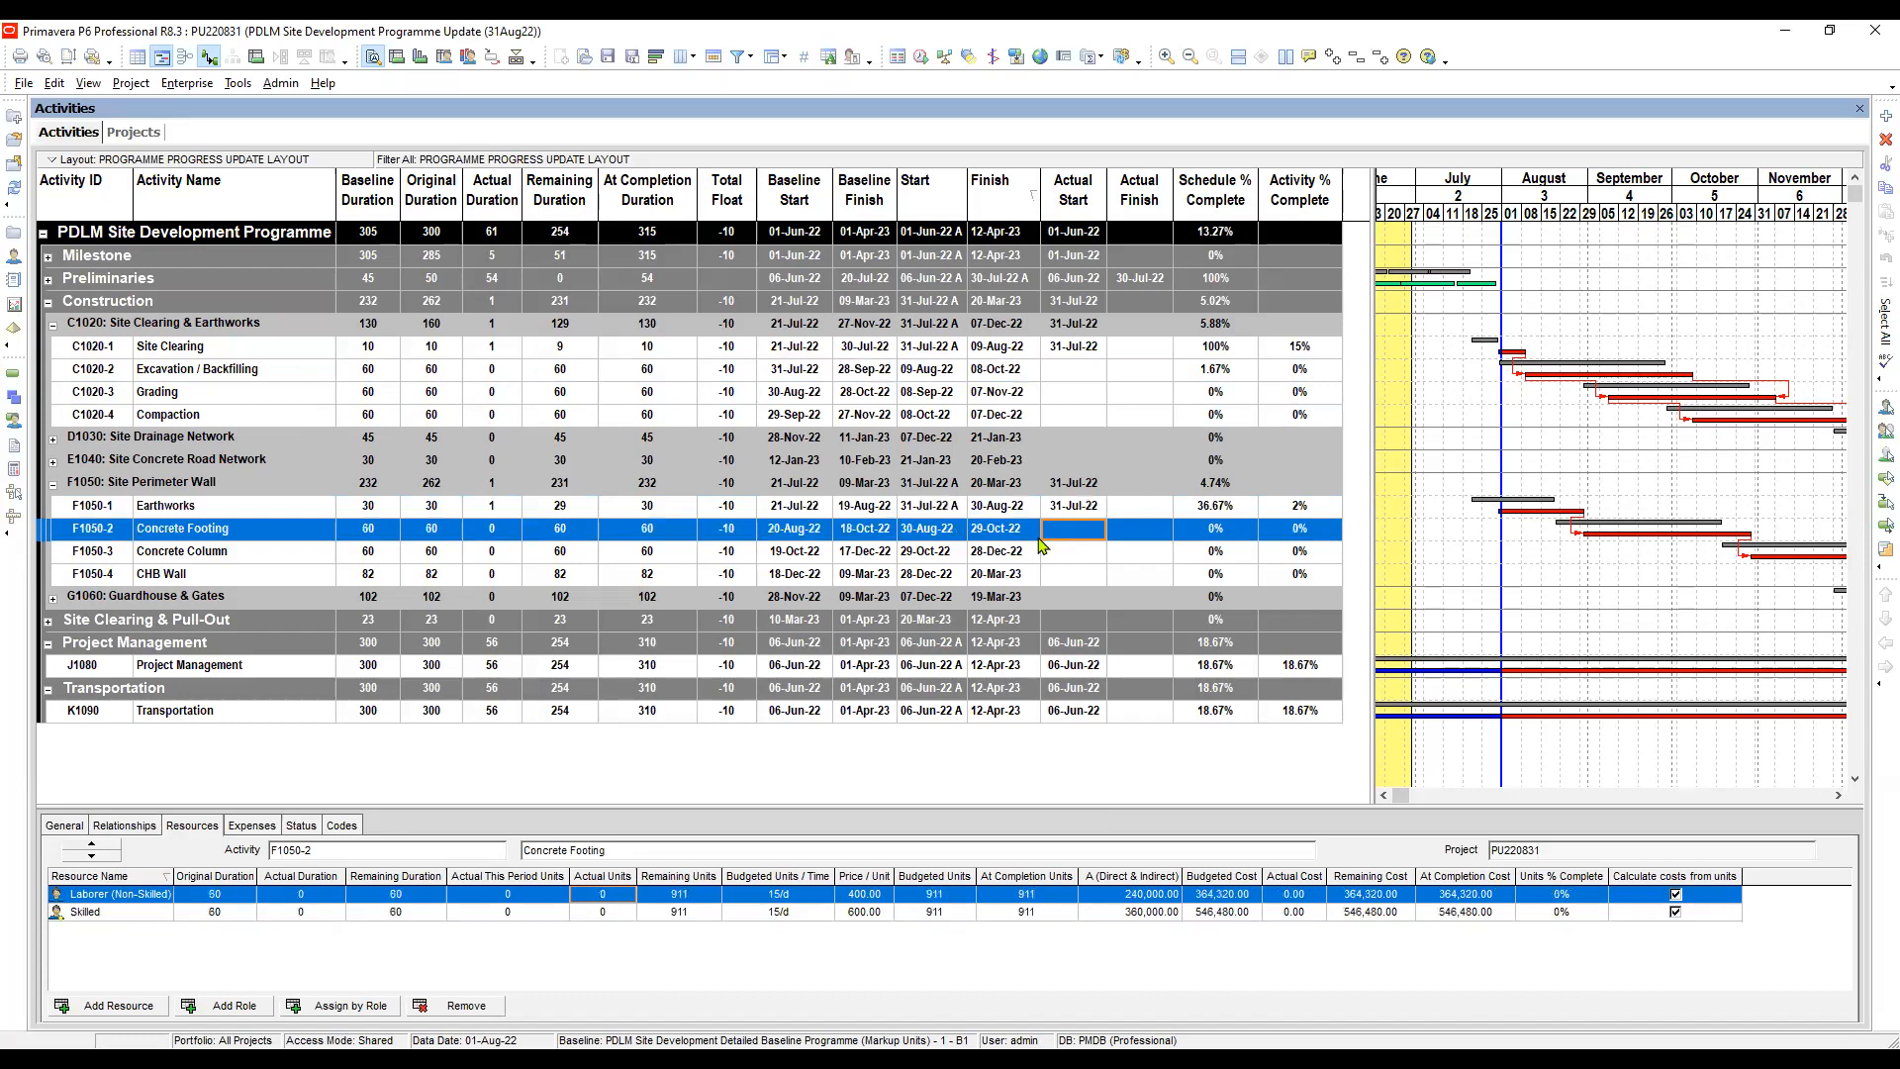
{"action": "left_click", "coordinate": [1125, 348]}
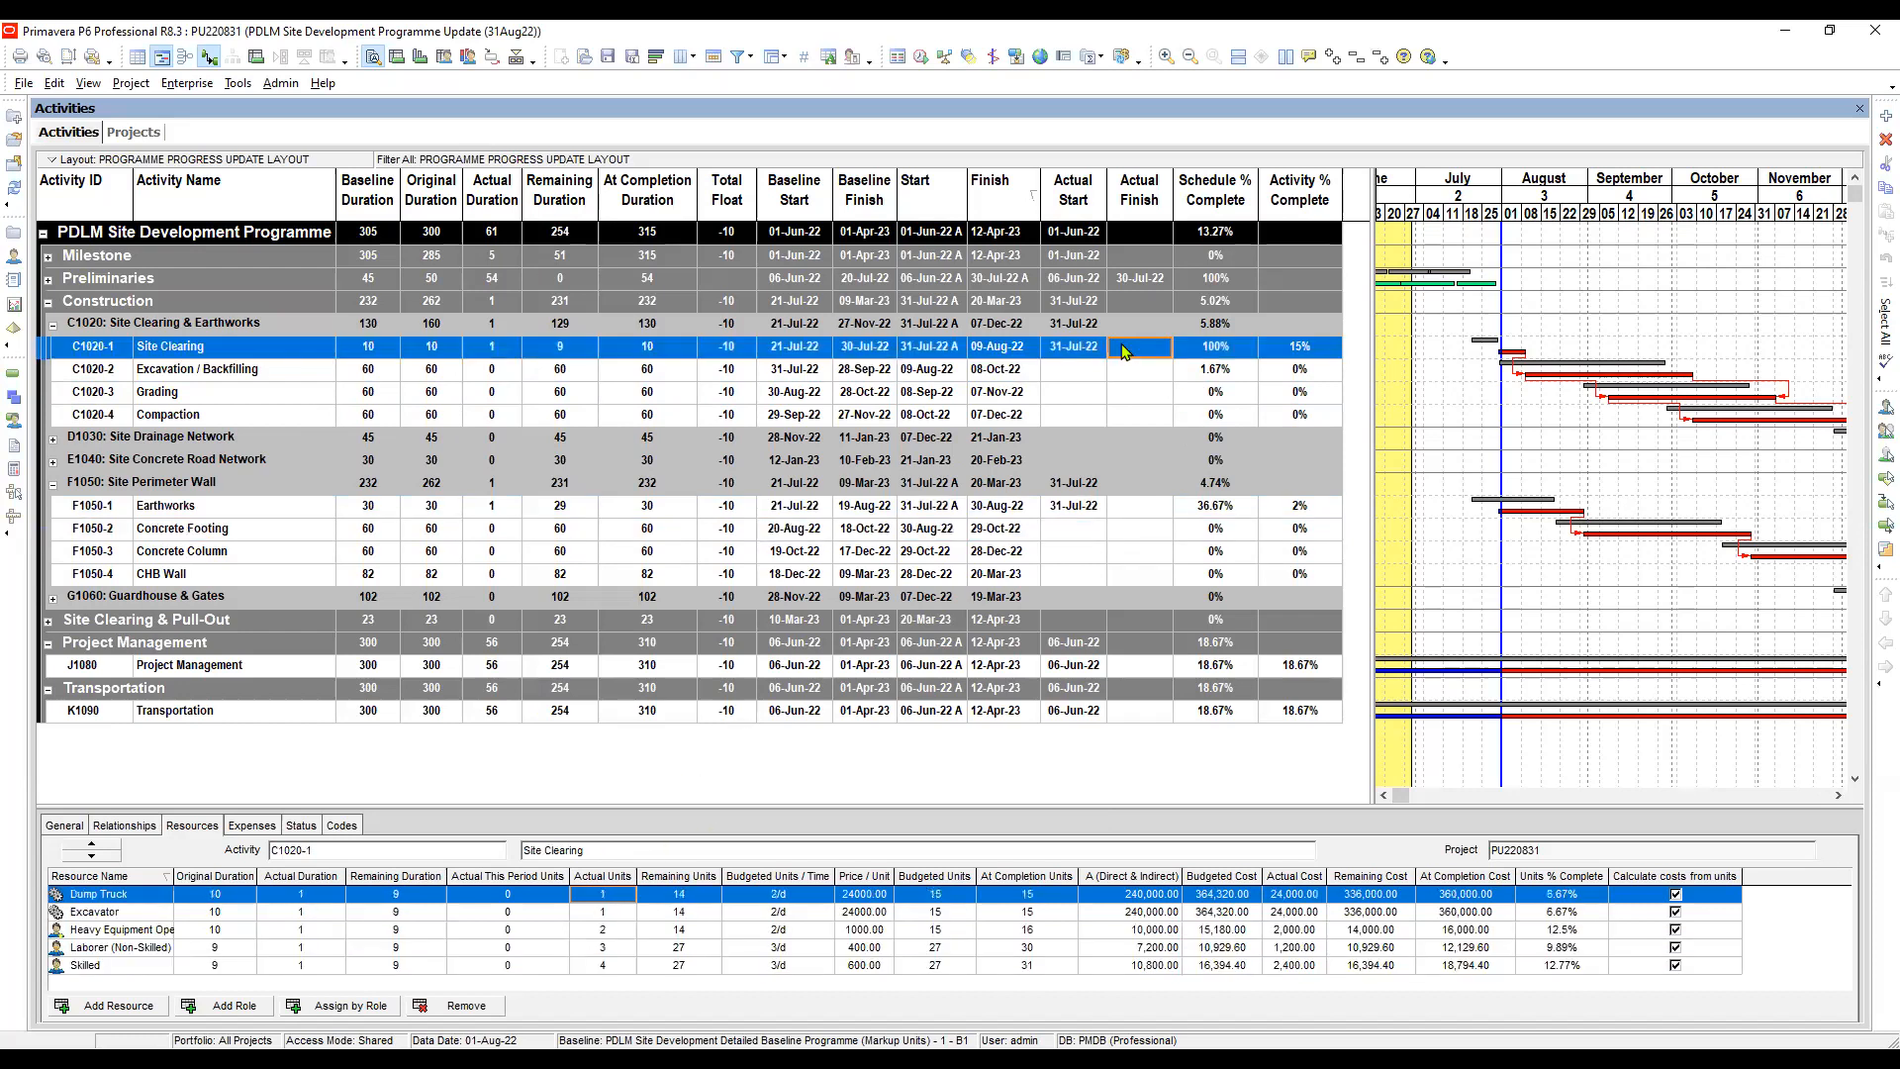
Enlarge the activity details area and examine the durations, actual this period units and actual units of Site Clearing's resources
{"action": "left_click_drag", "start_coordinate": [819, 806], "coordinate": [831, 758]}
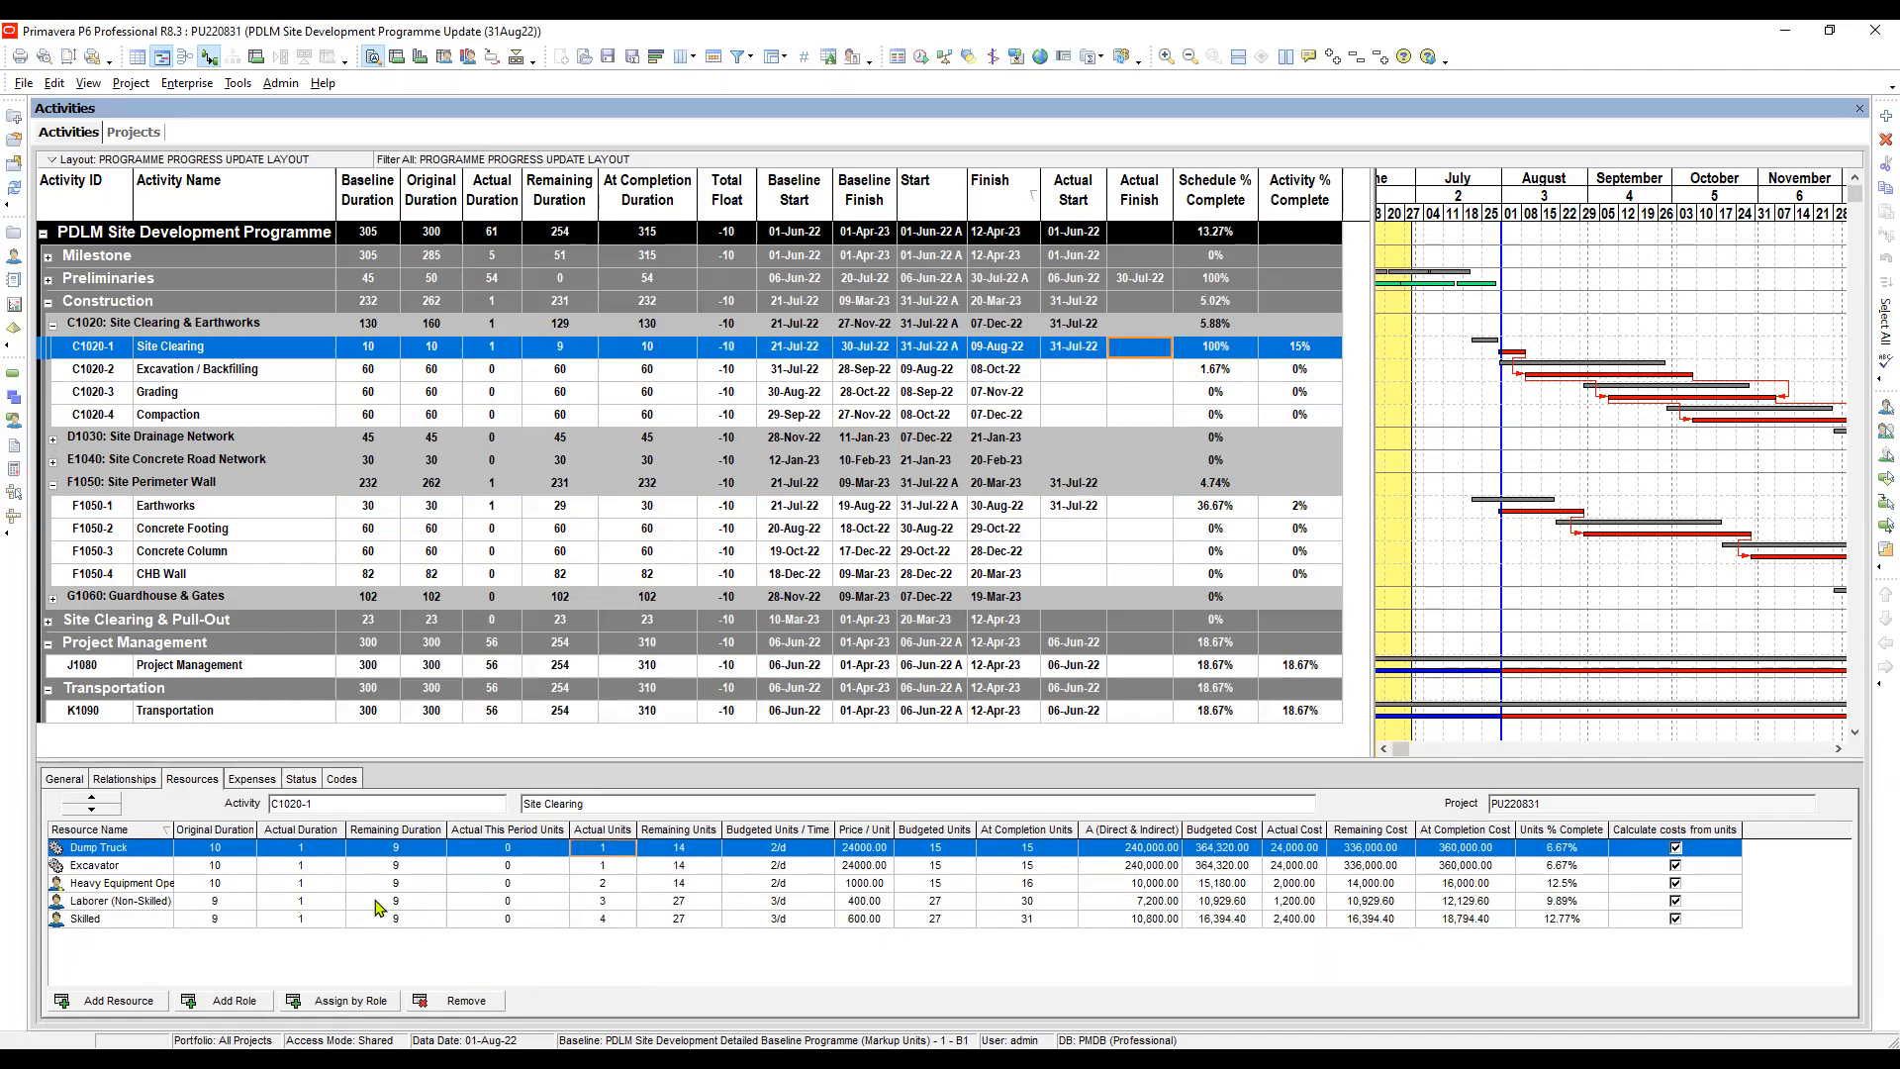
{"action": "left_click", "coordinate": [215, 866]}
{"action": "left_click", "coordinate": [405, 861]}
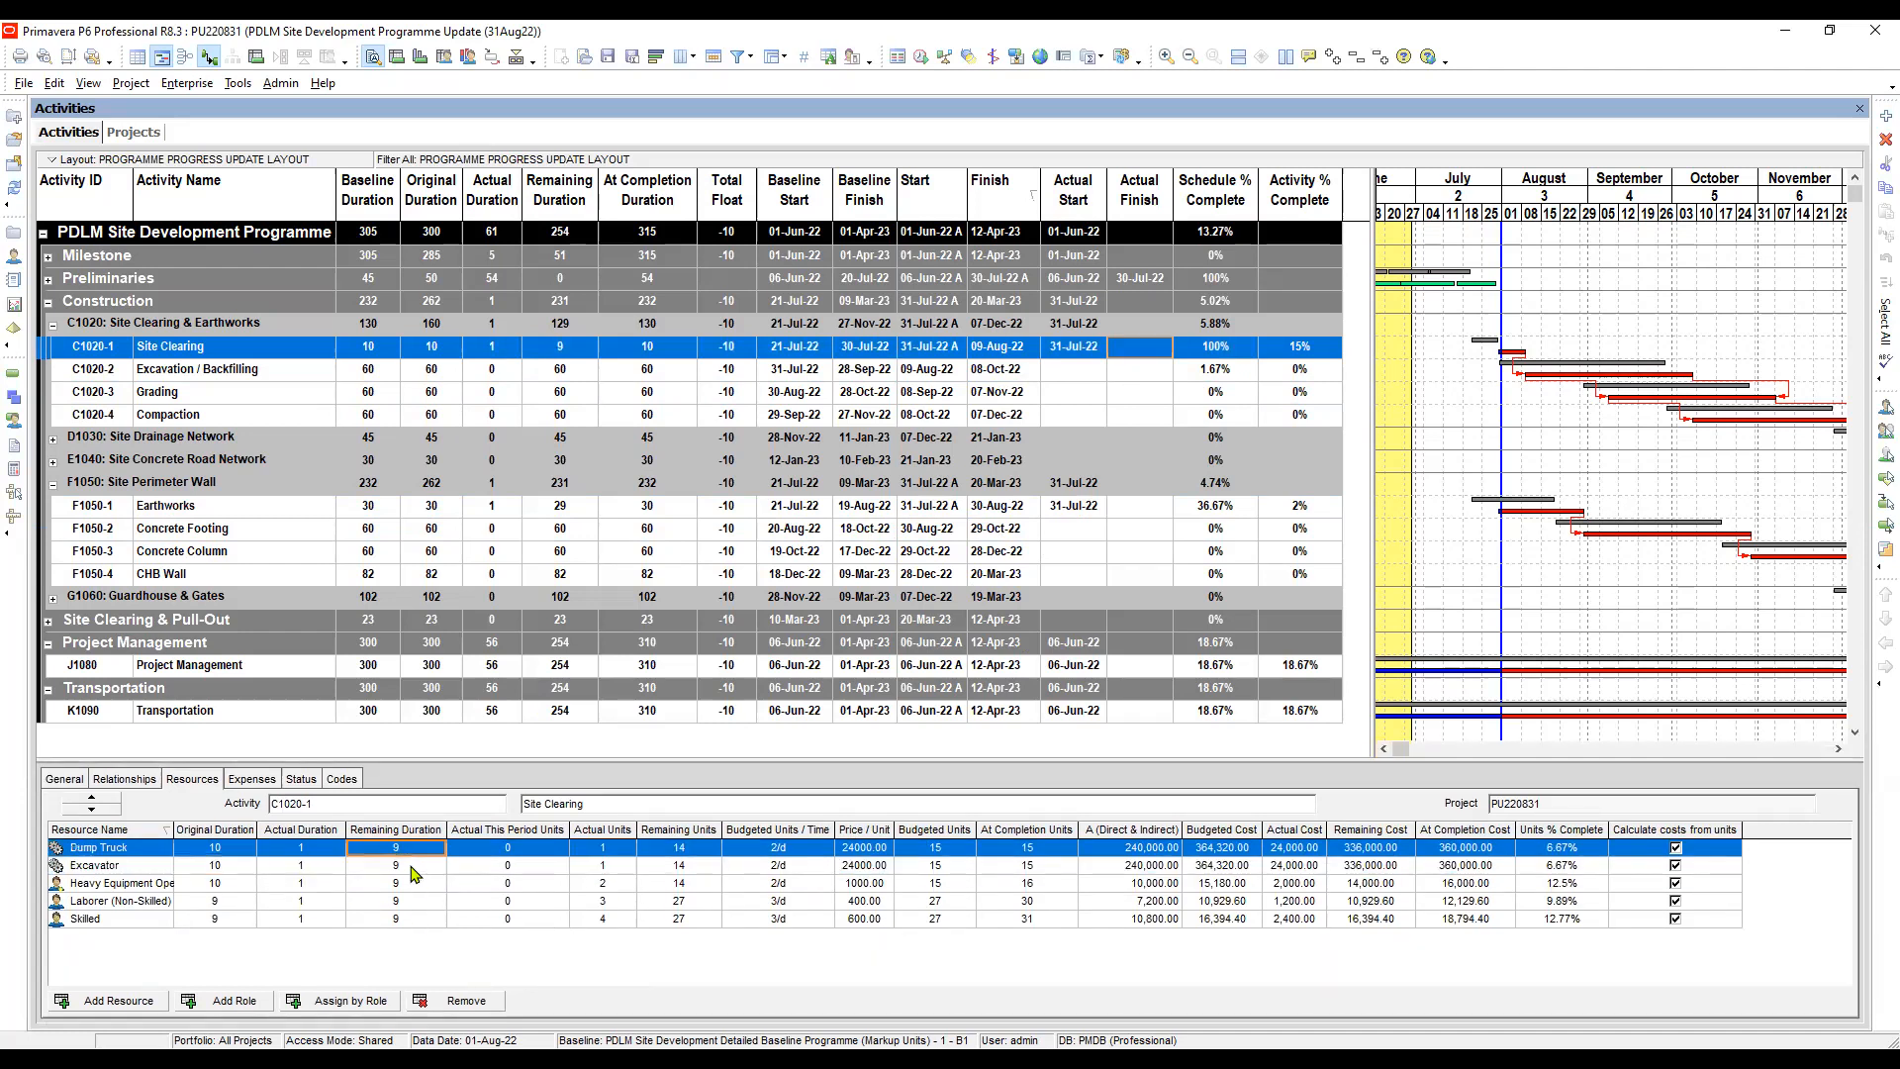
{"action": "left_click", "coordinate": [519, 849]}
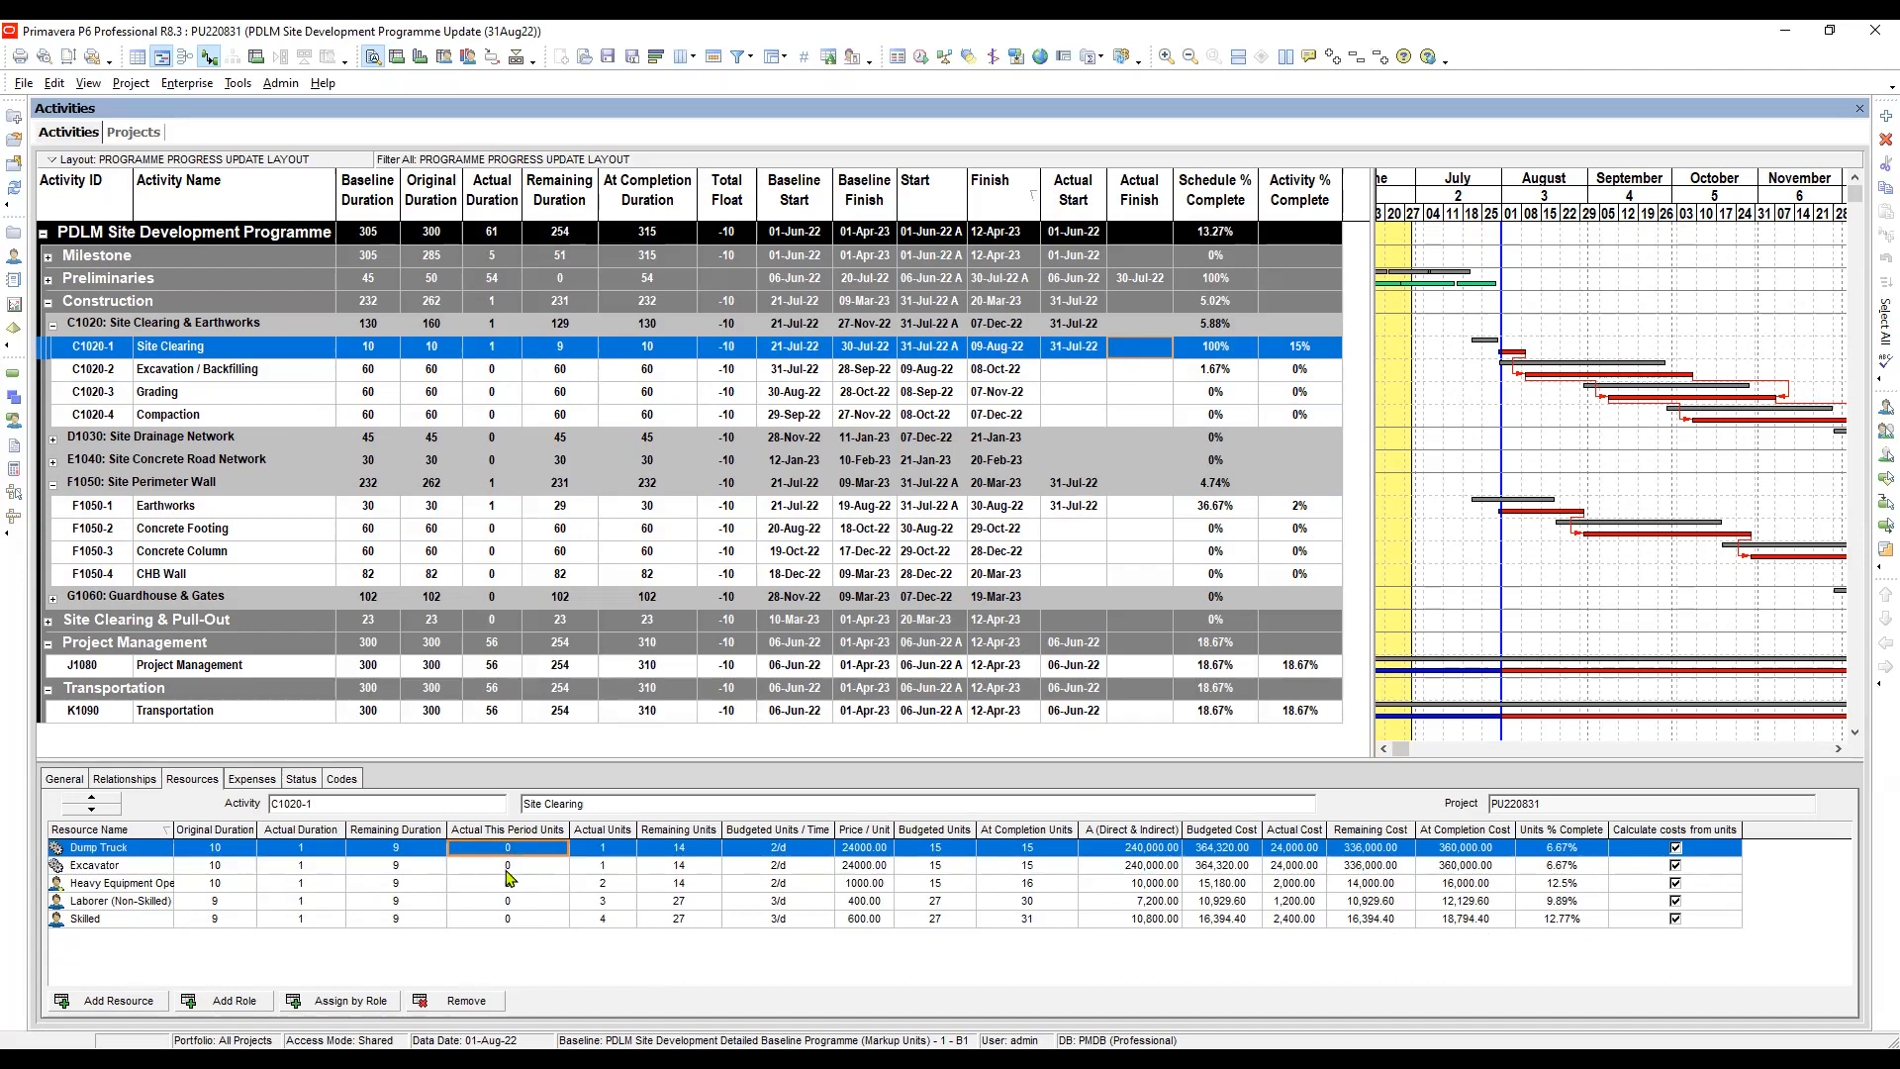
{"action": "left_click", "coordinate": [506, 868]}
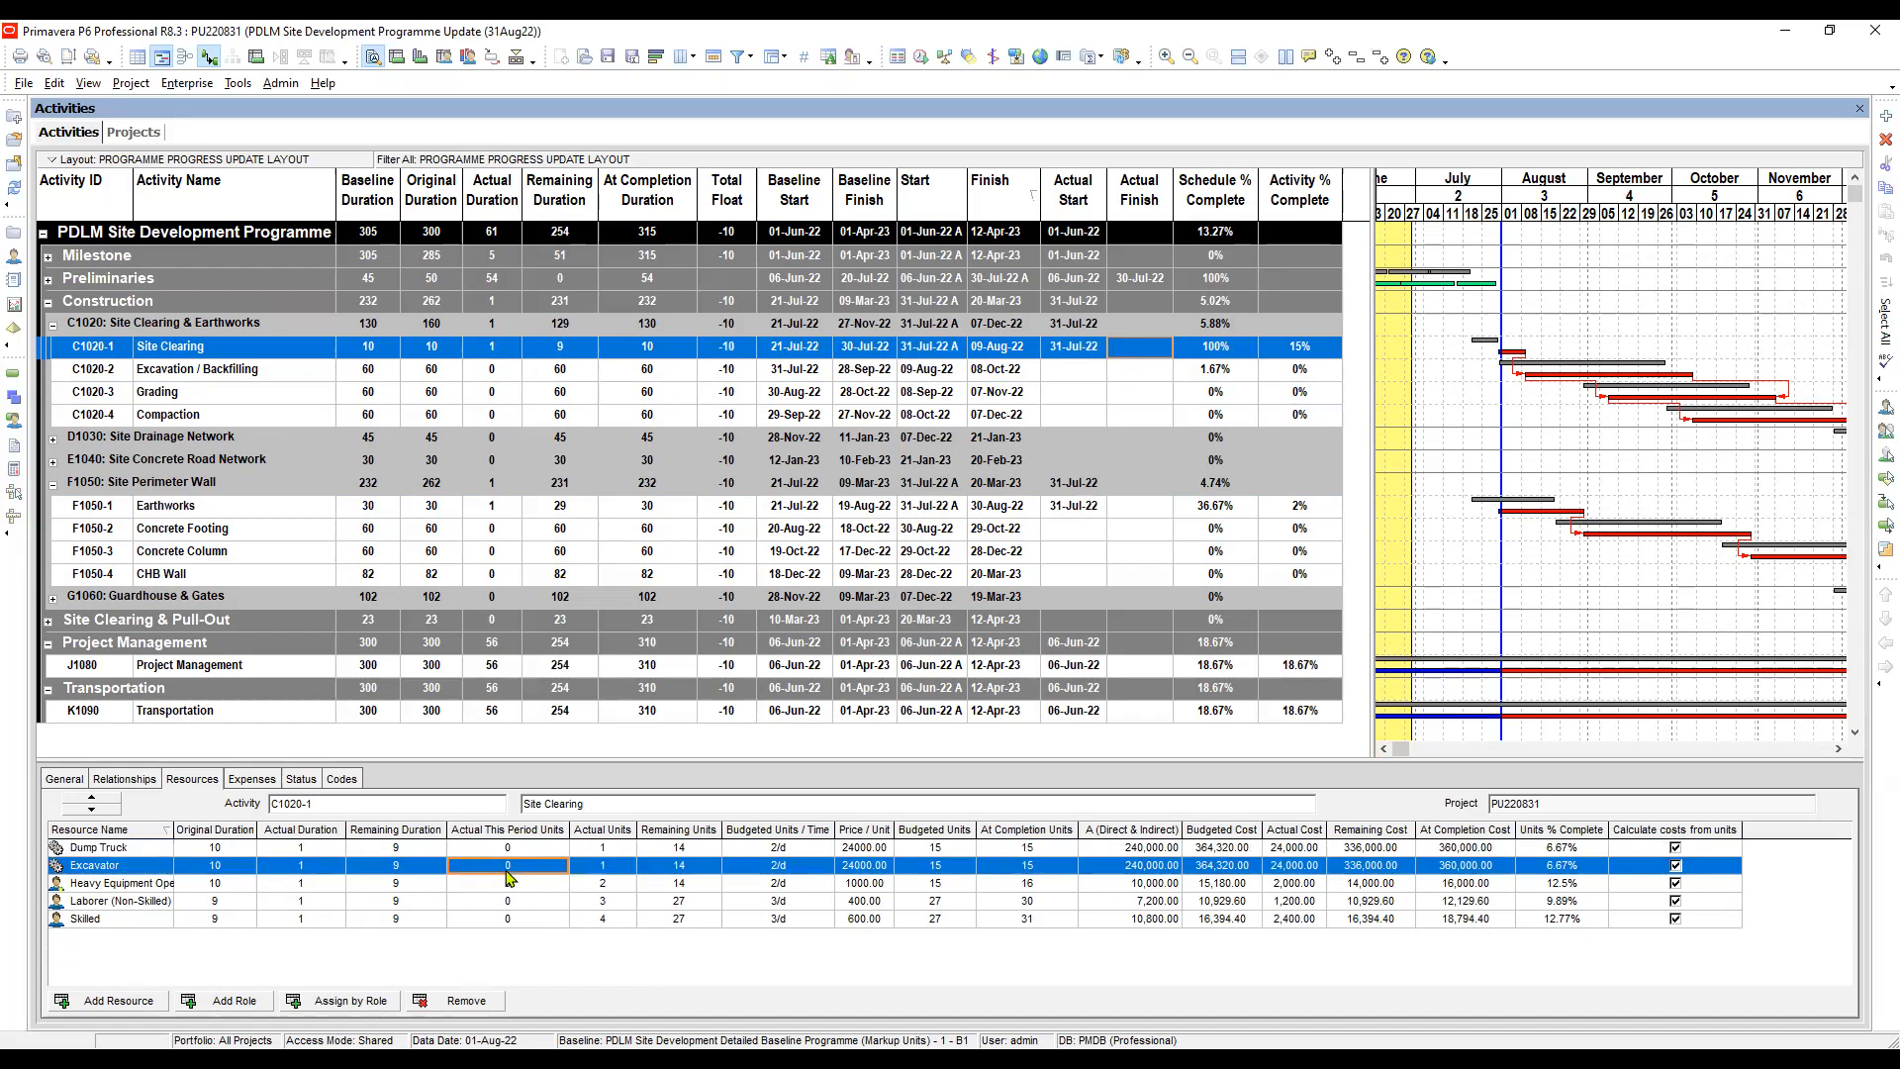
{"action": "left_click", "coordinate": [593, 849]}
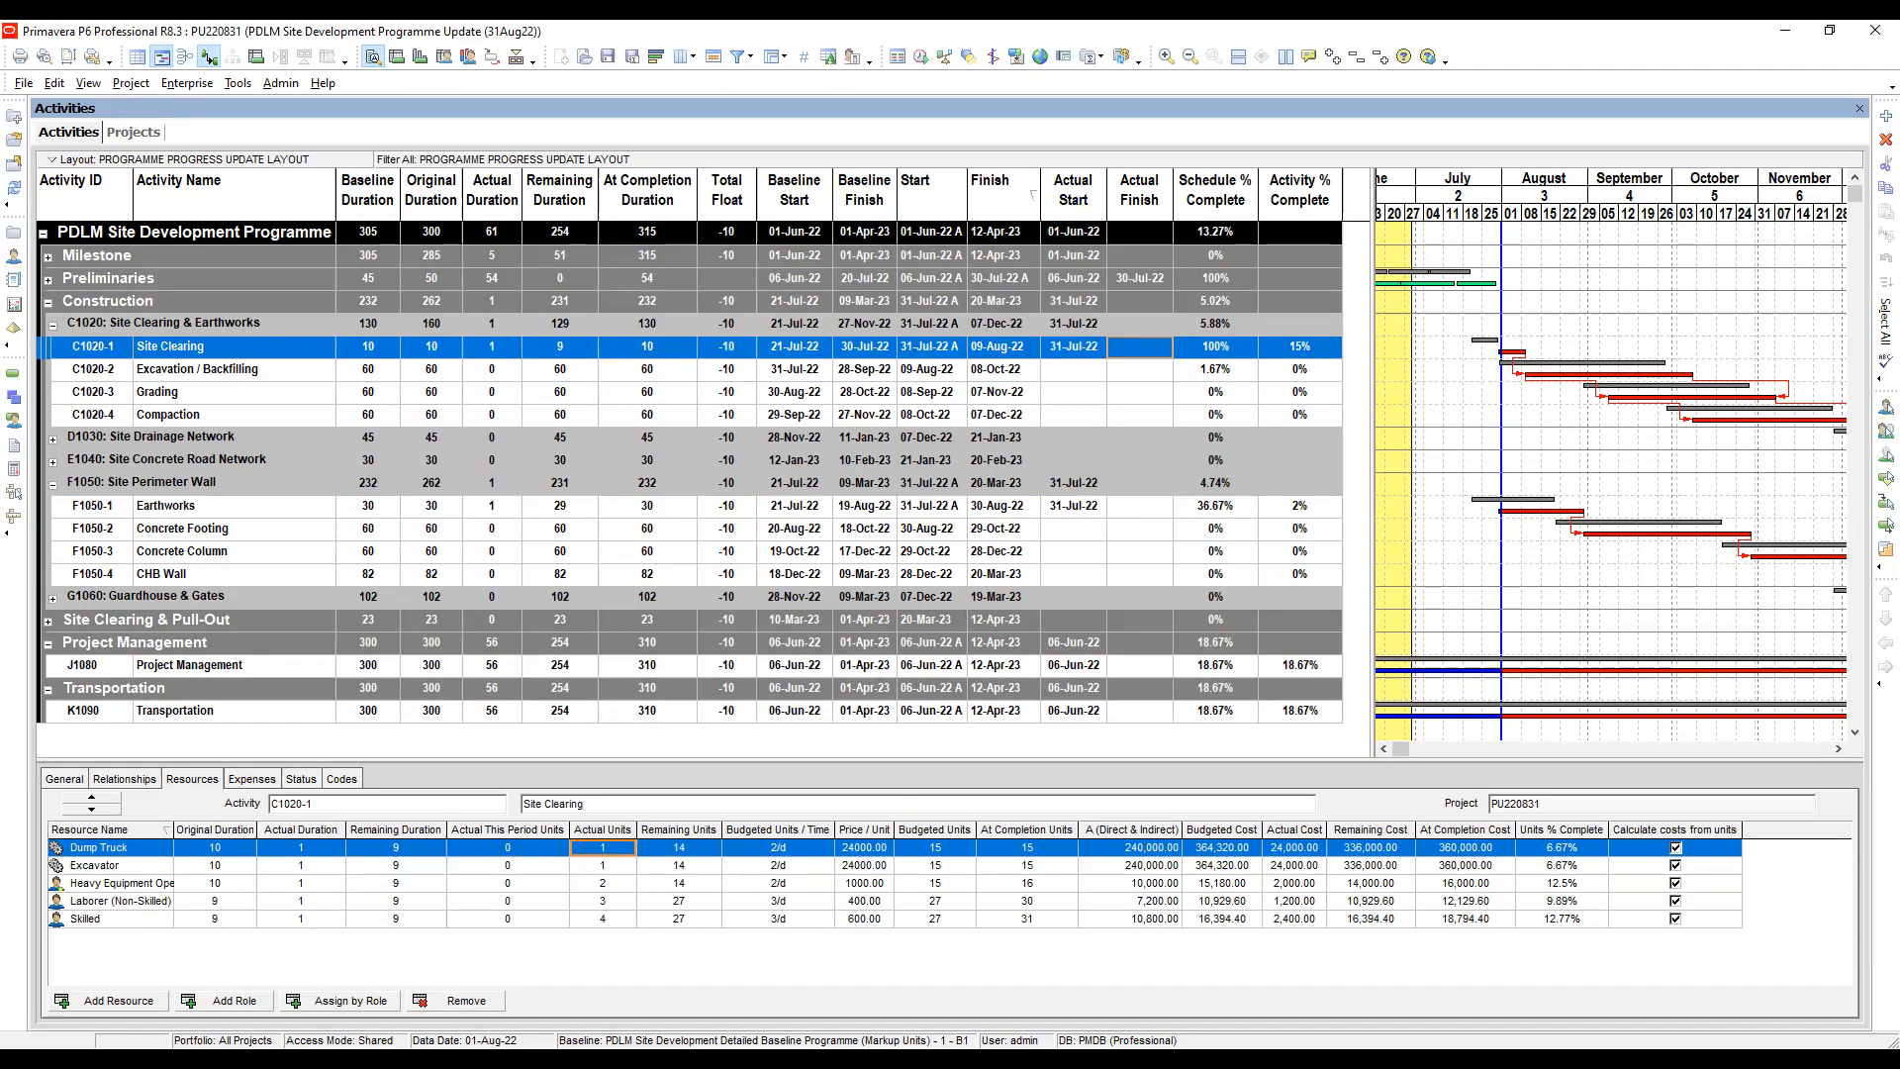
Switch to Excel and check the actual this period units of the Project Management and Transportation assignments in the TASKRSRC sheet
{"action": "key", "text": "alt+Tab"}
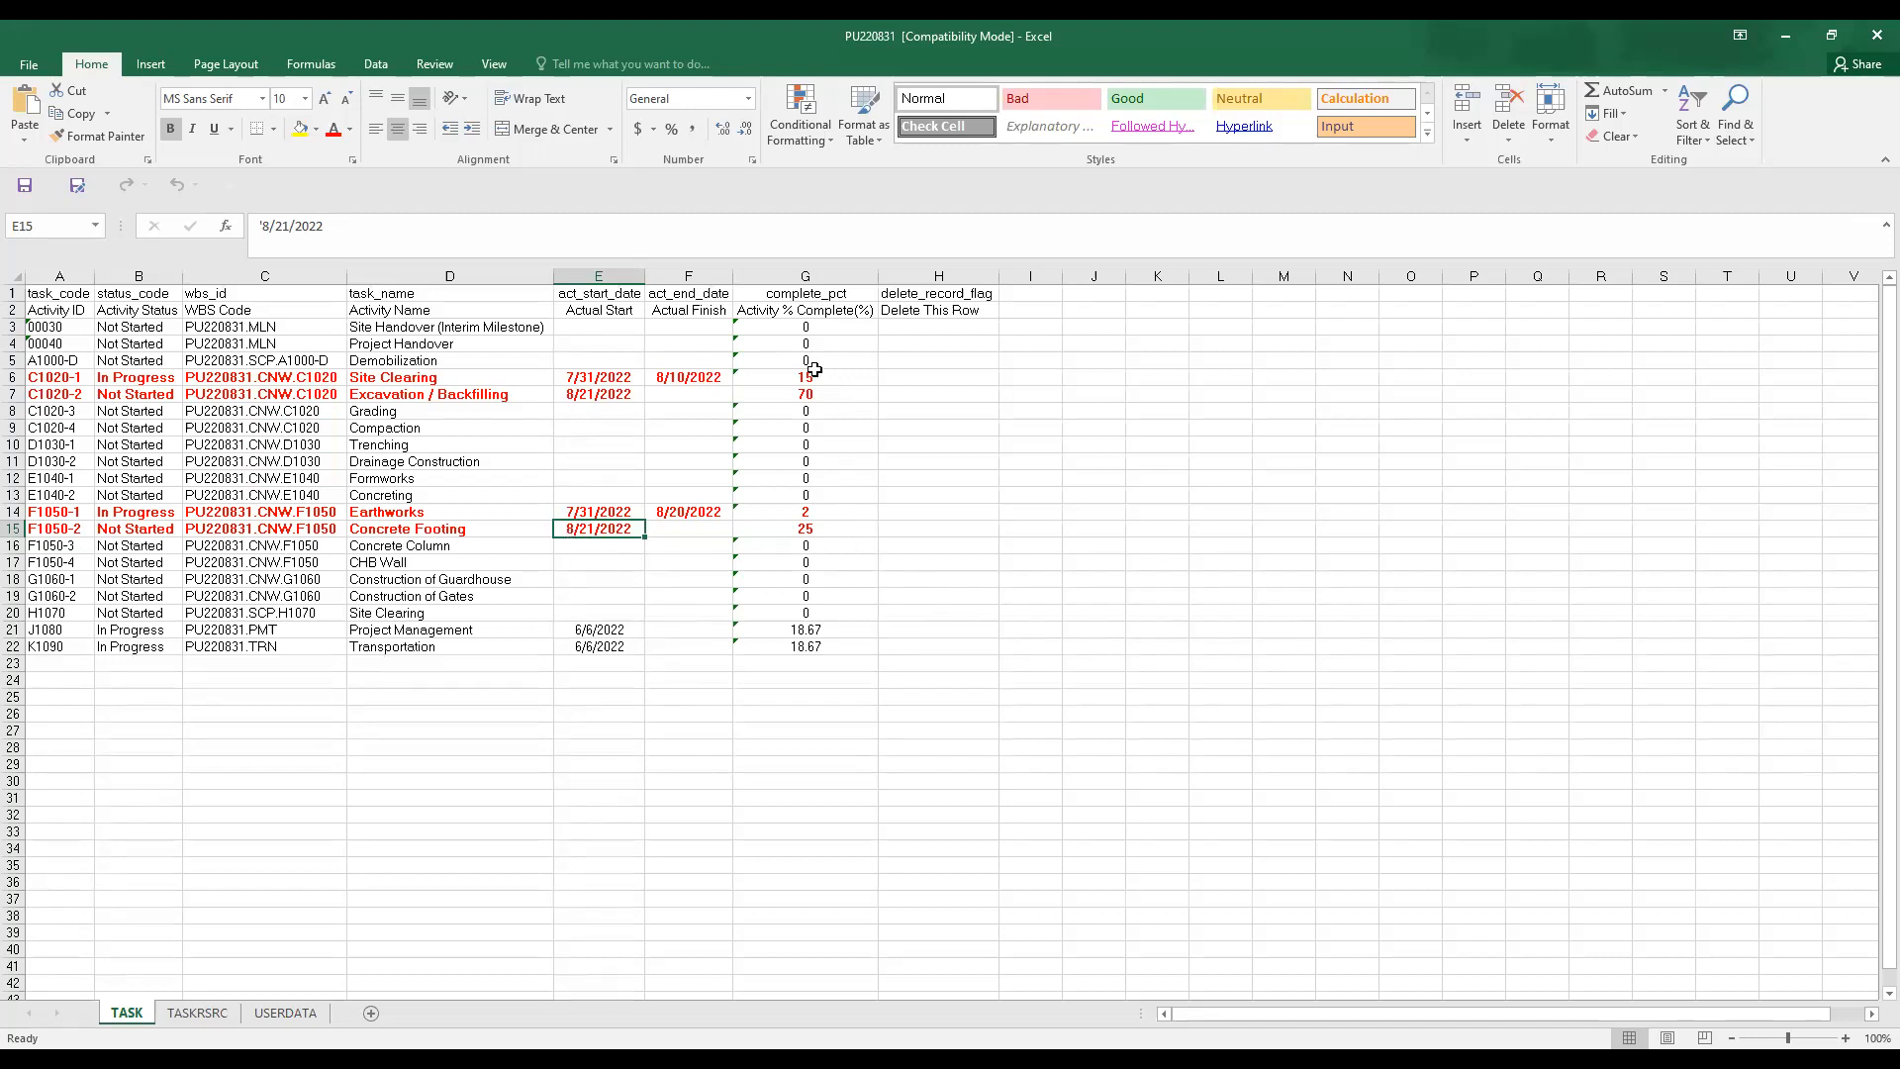
{"action": "left_click", "coordinate": [203, 1012]}
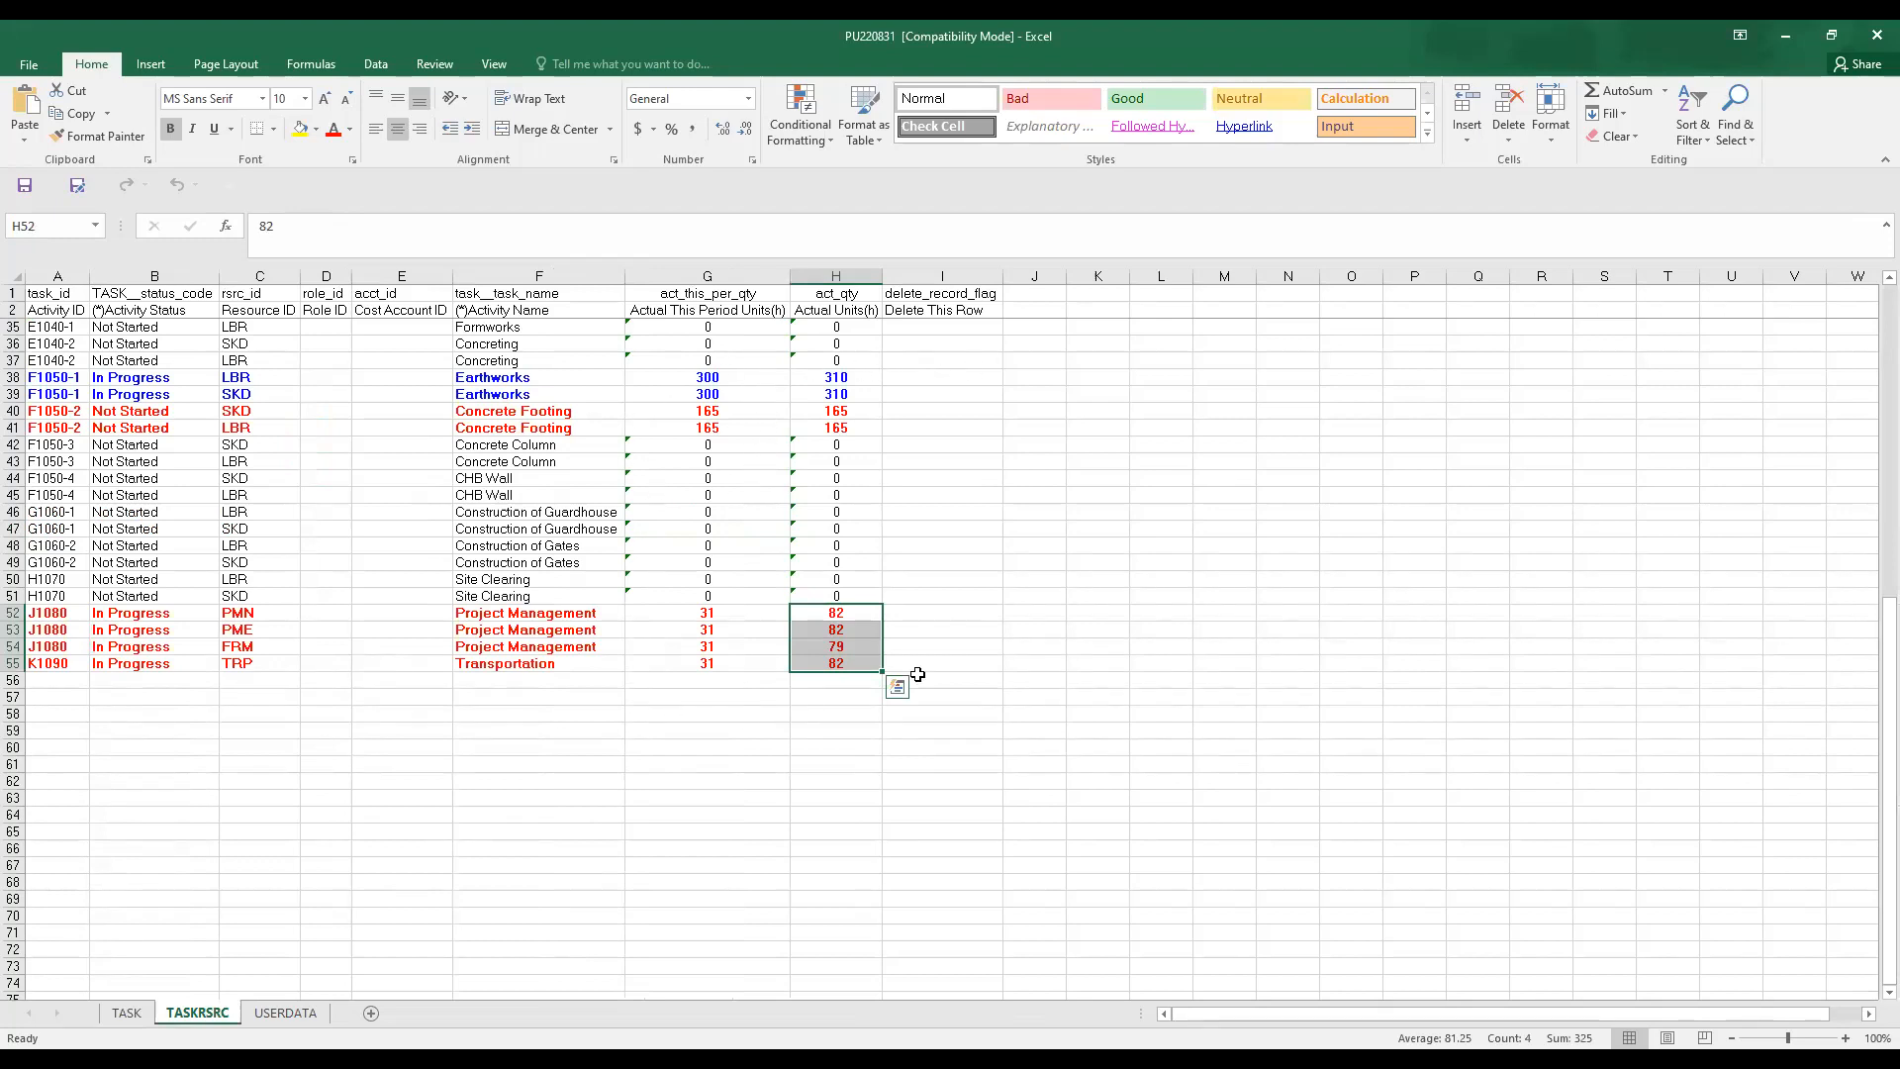
{"action": "left_click", "coordinate": [725, 613]}
{"action": "left_click", "coordinate": [720, 645]}
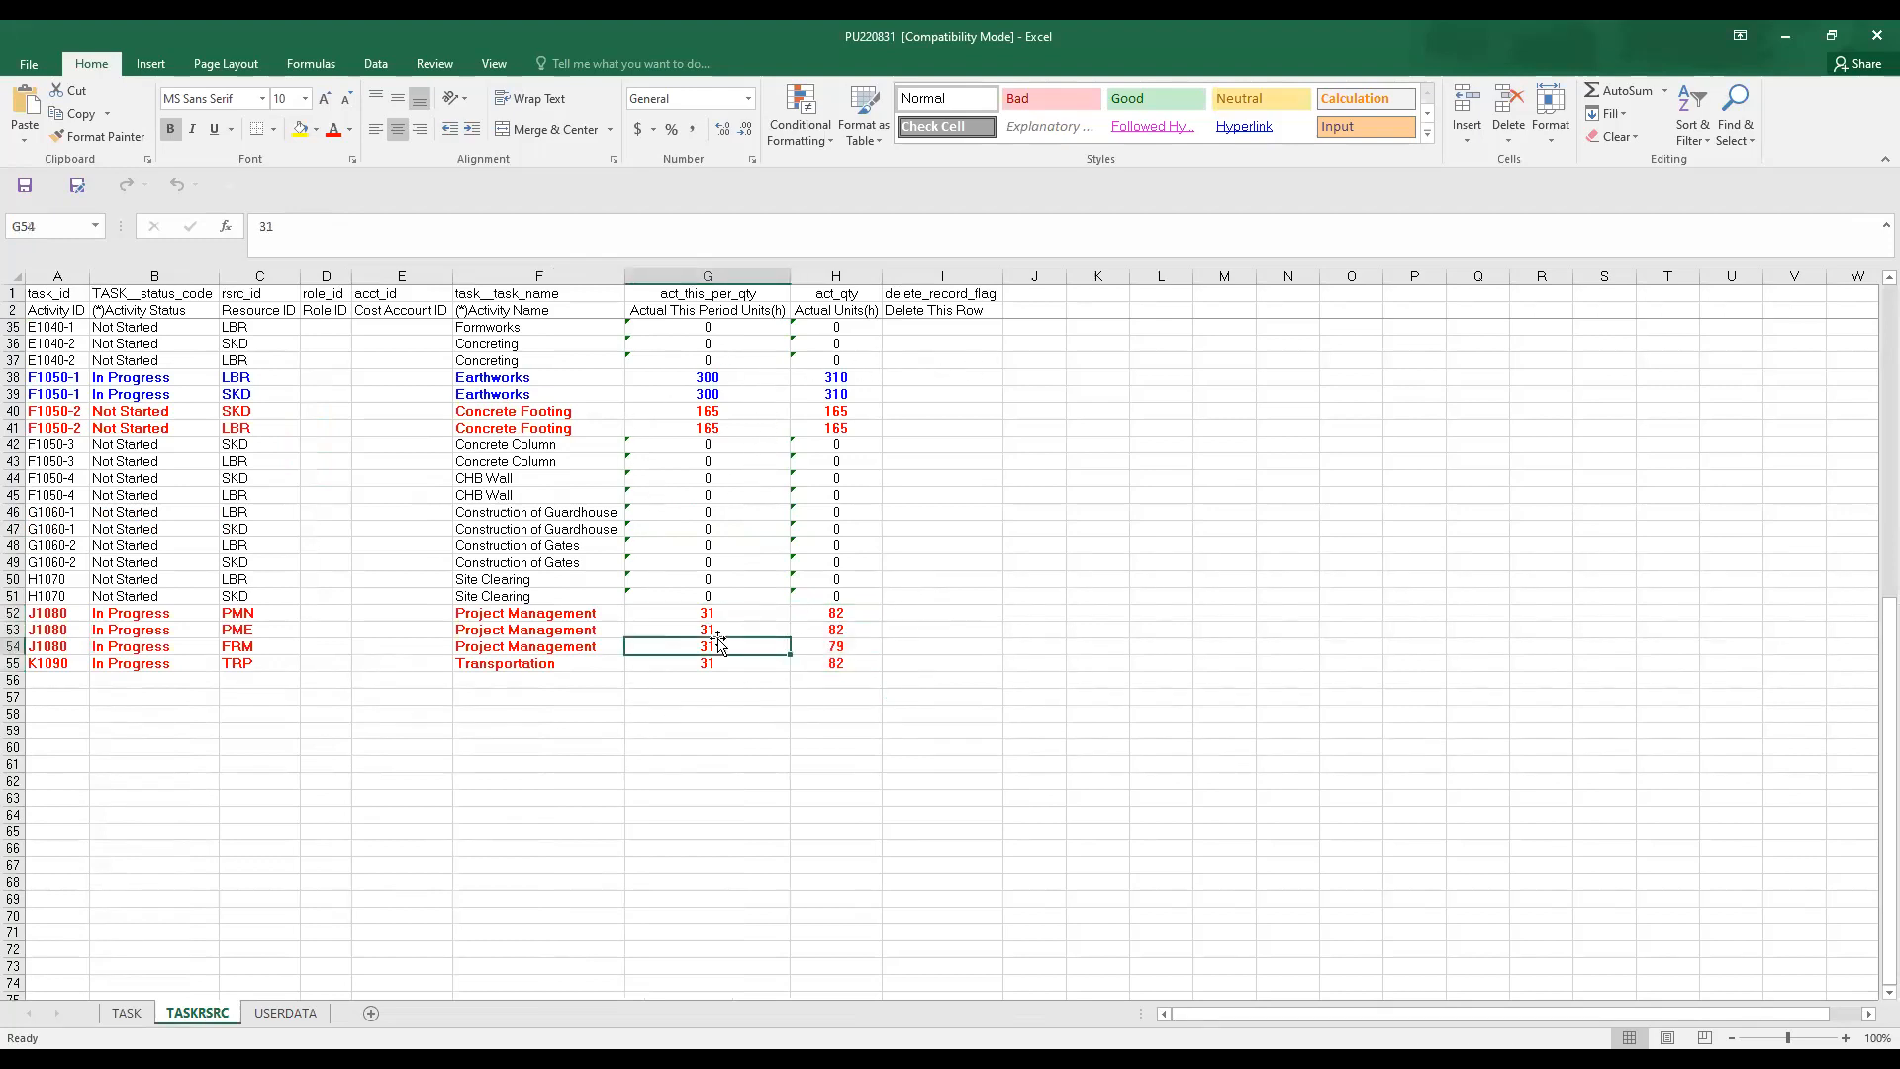
{"action": "left_click", "coordinate": [721, 616]}
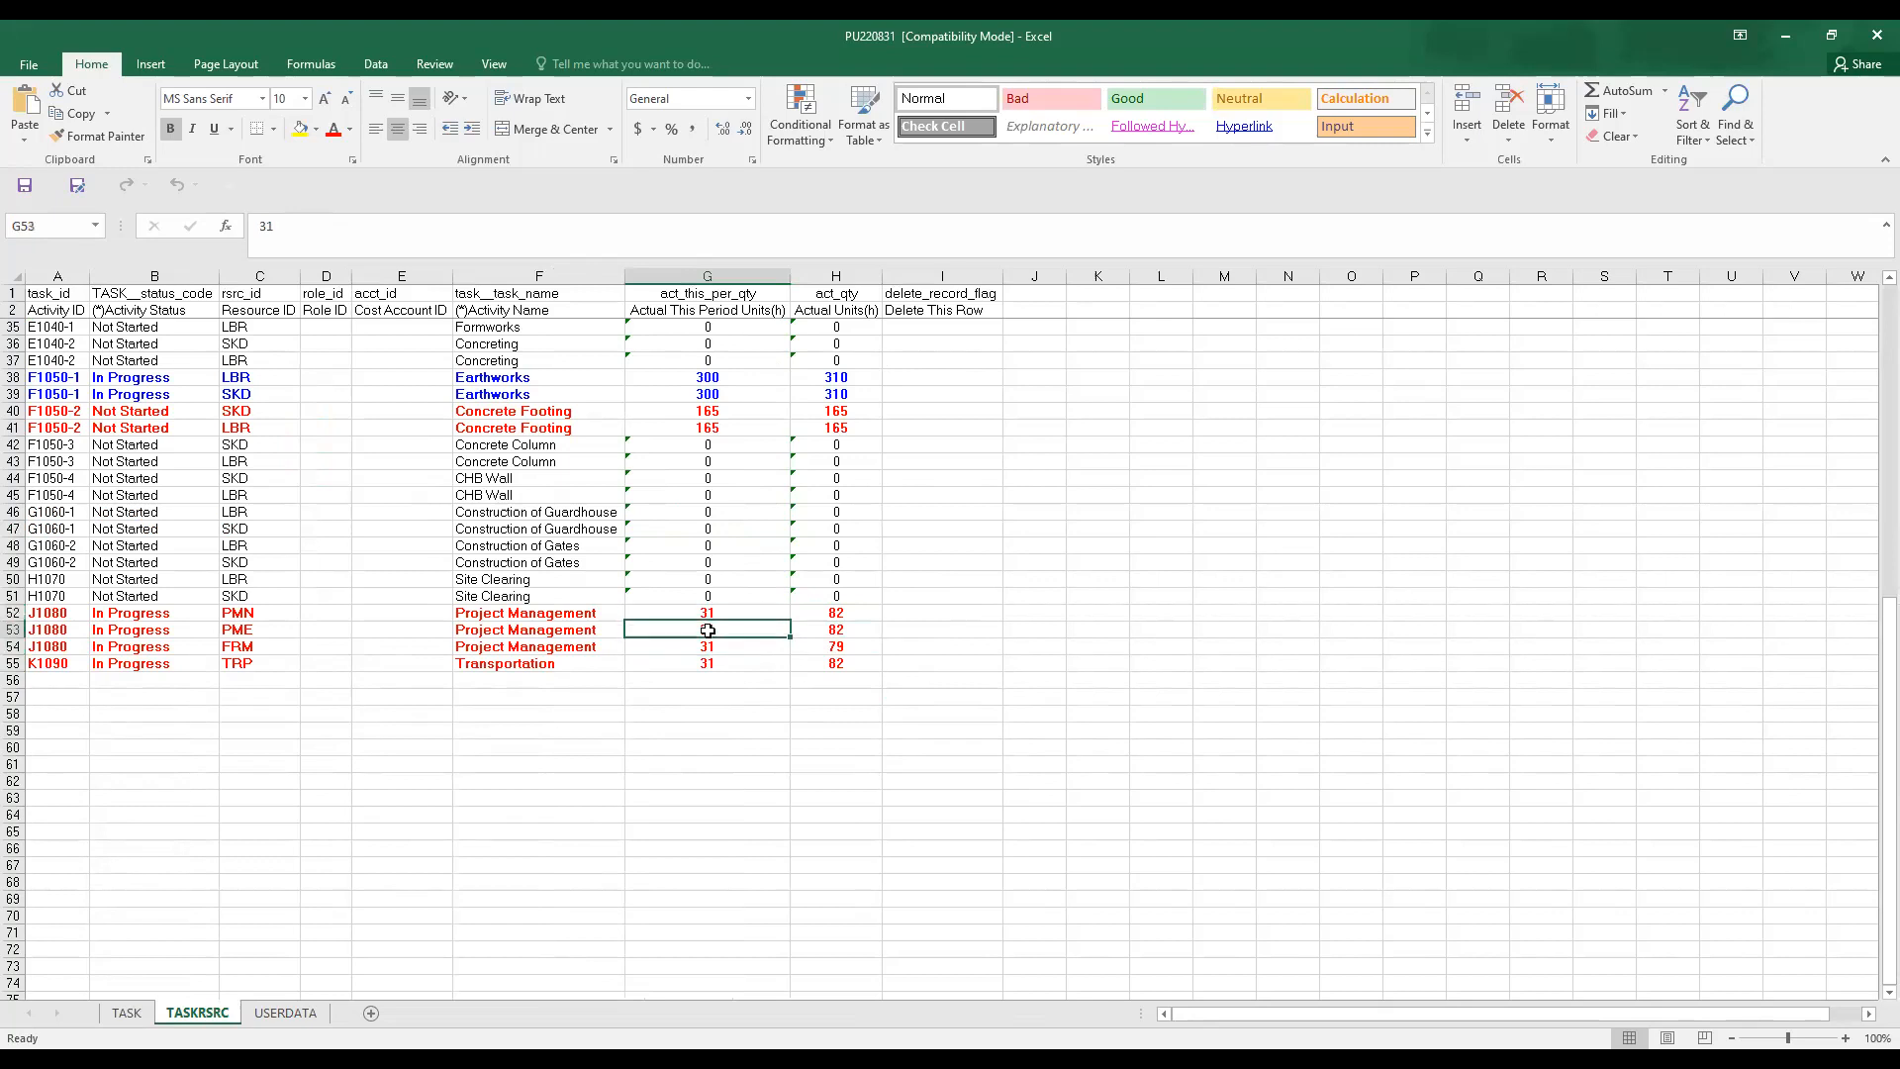
{"action": "left_click", "coordinate": [718, 650]}
{"action": "left_click", "coordinate": [709, 662]}
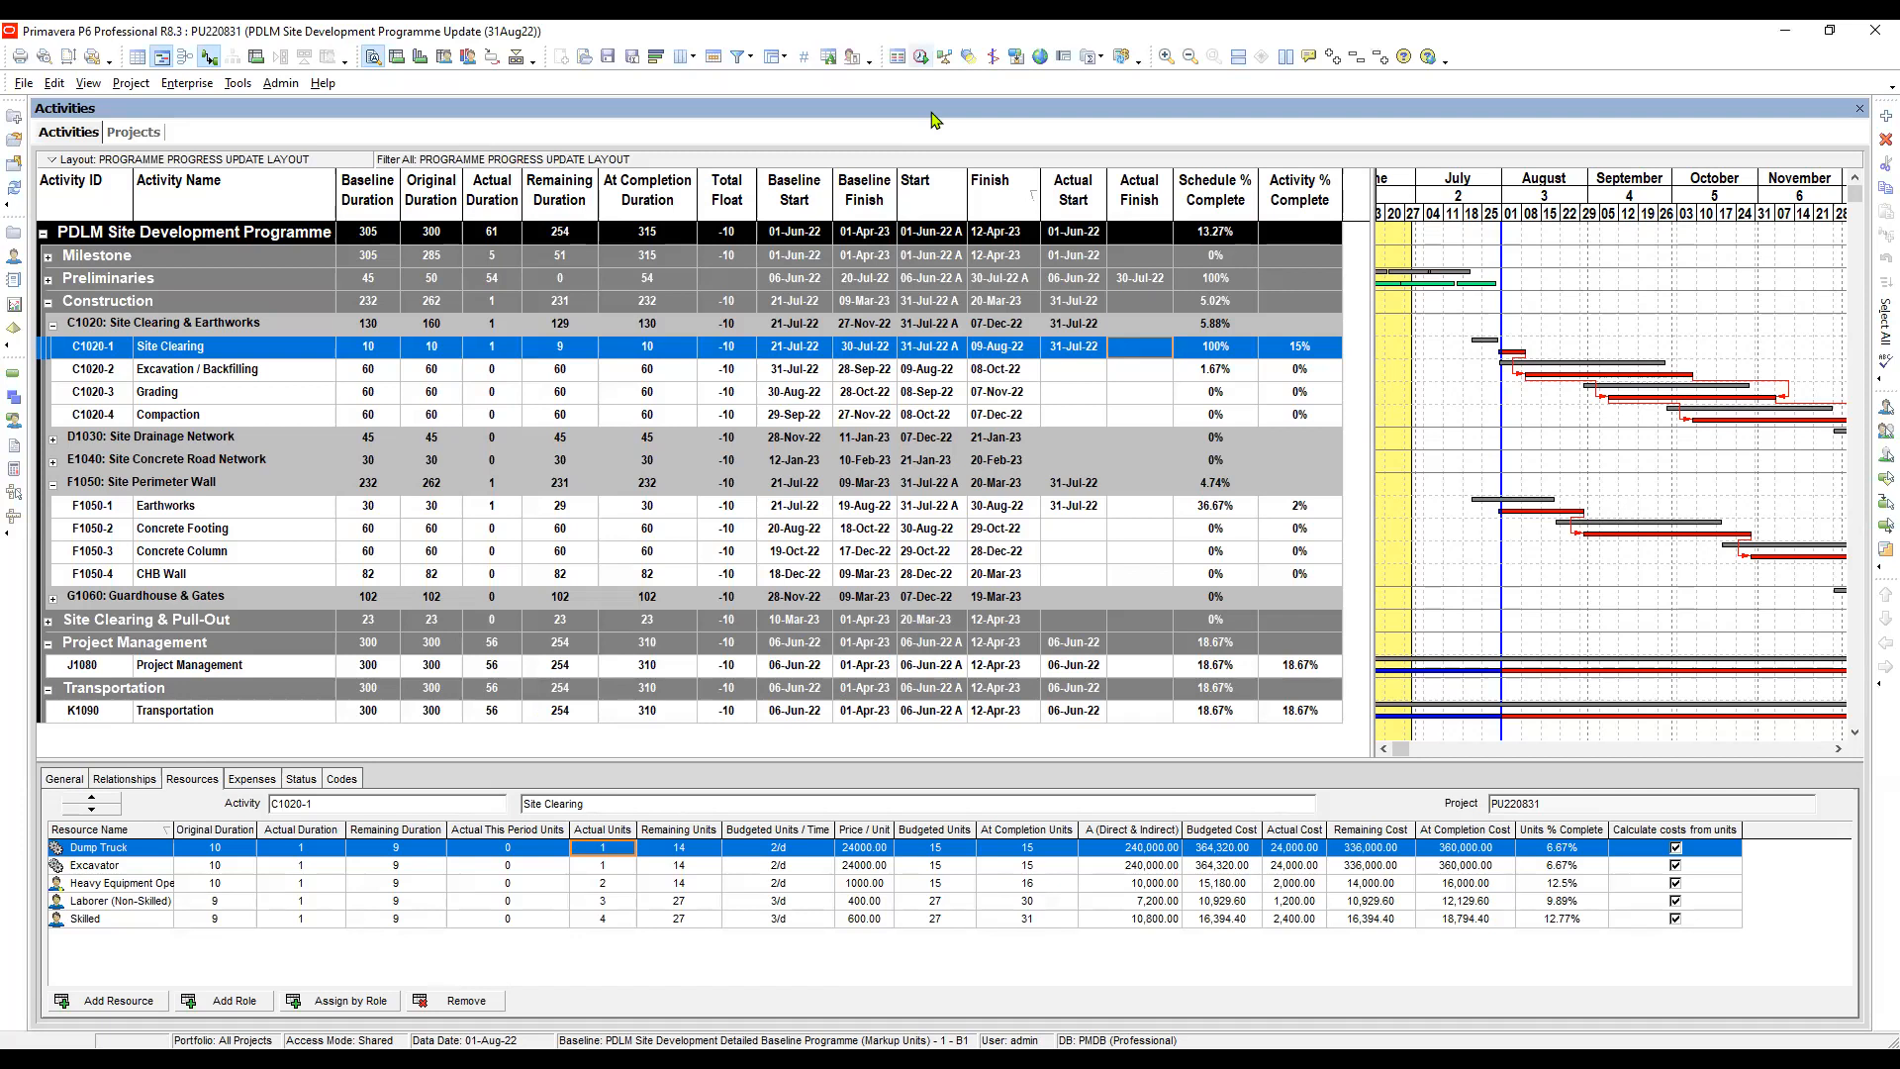
Turn off "Recalculate assignment costs after scheduling" in the schedule options and leave the Schedule dialog without scheduling
{"action": "left_click", "coordinate": [921, 58]}
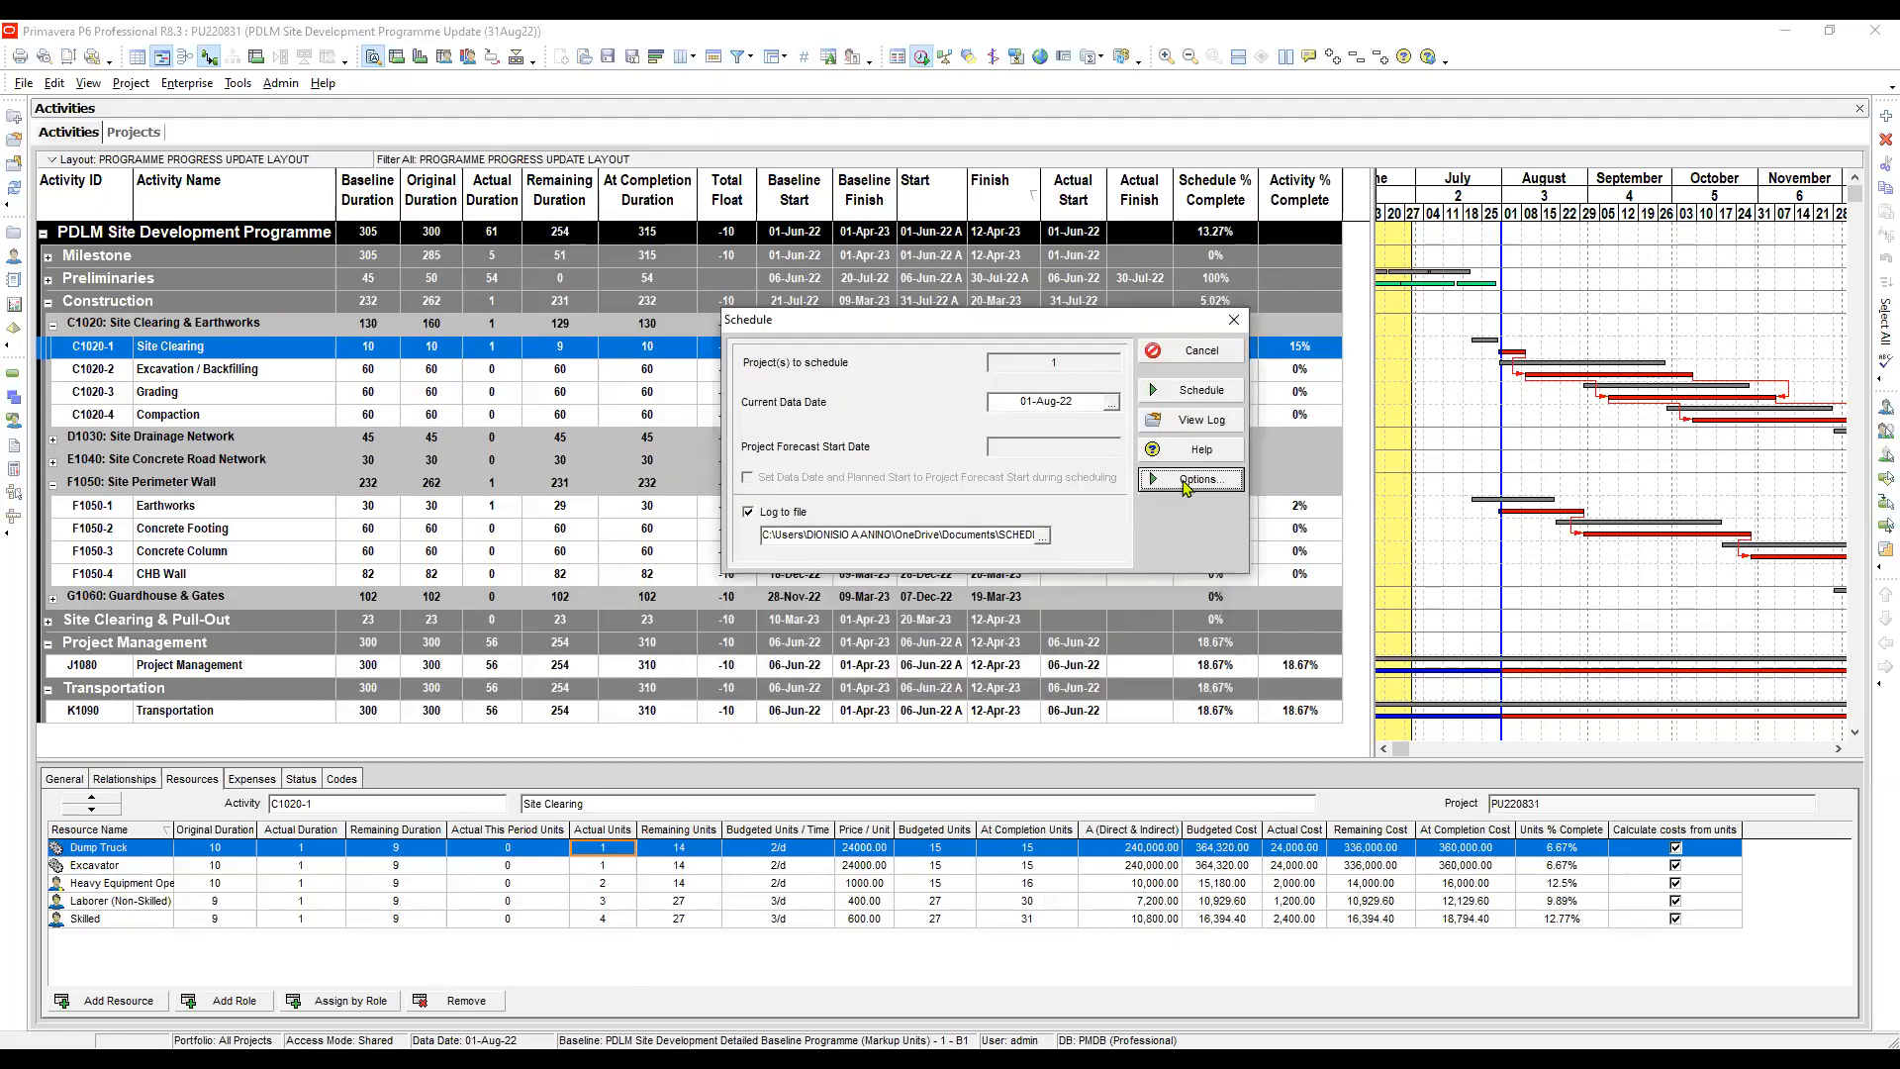
{"action": "left_click", "coordinate": [1192, 479]}
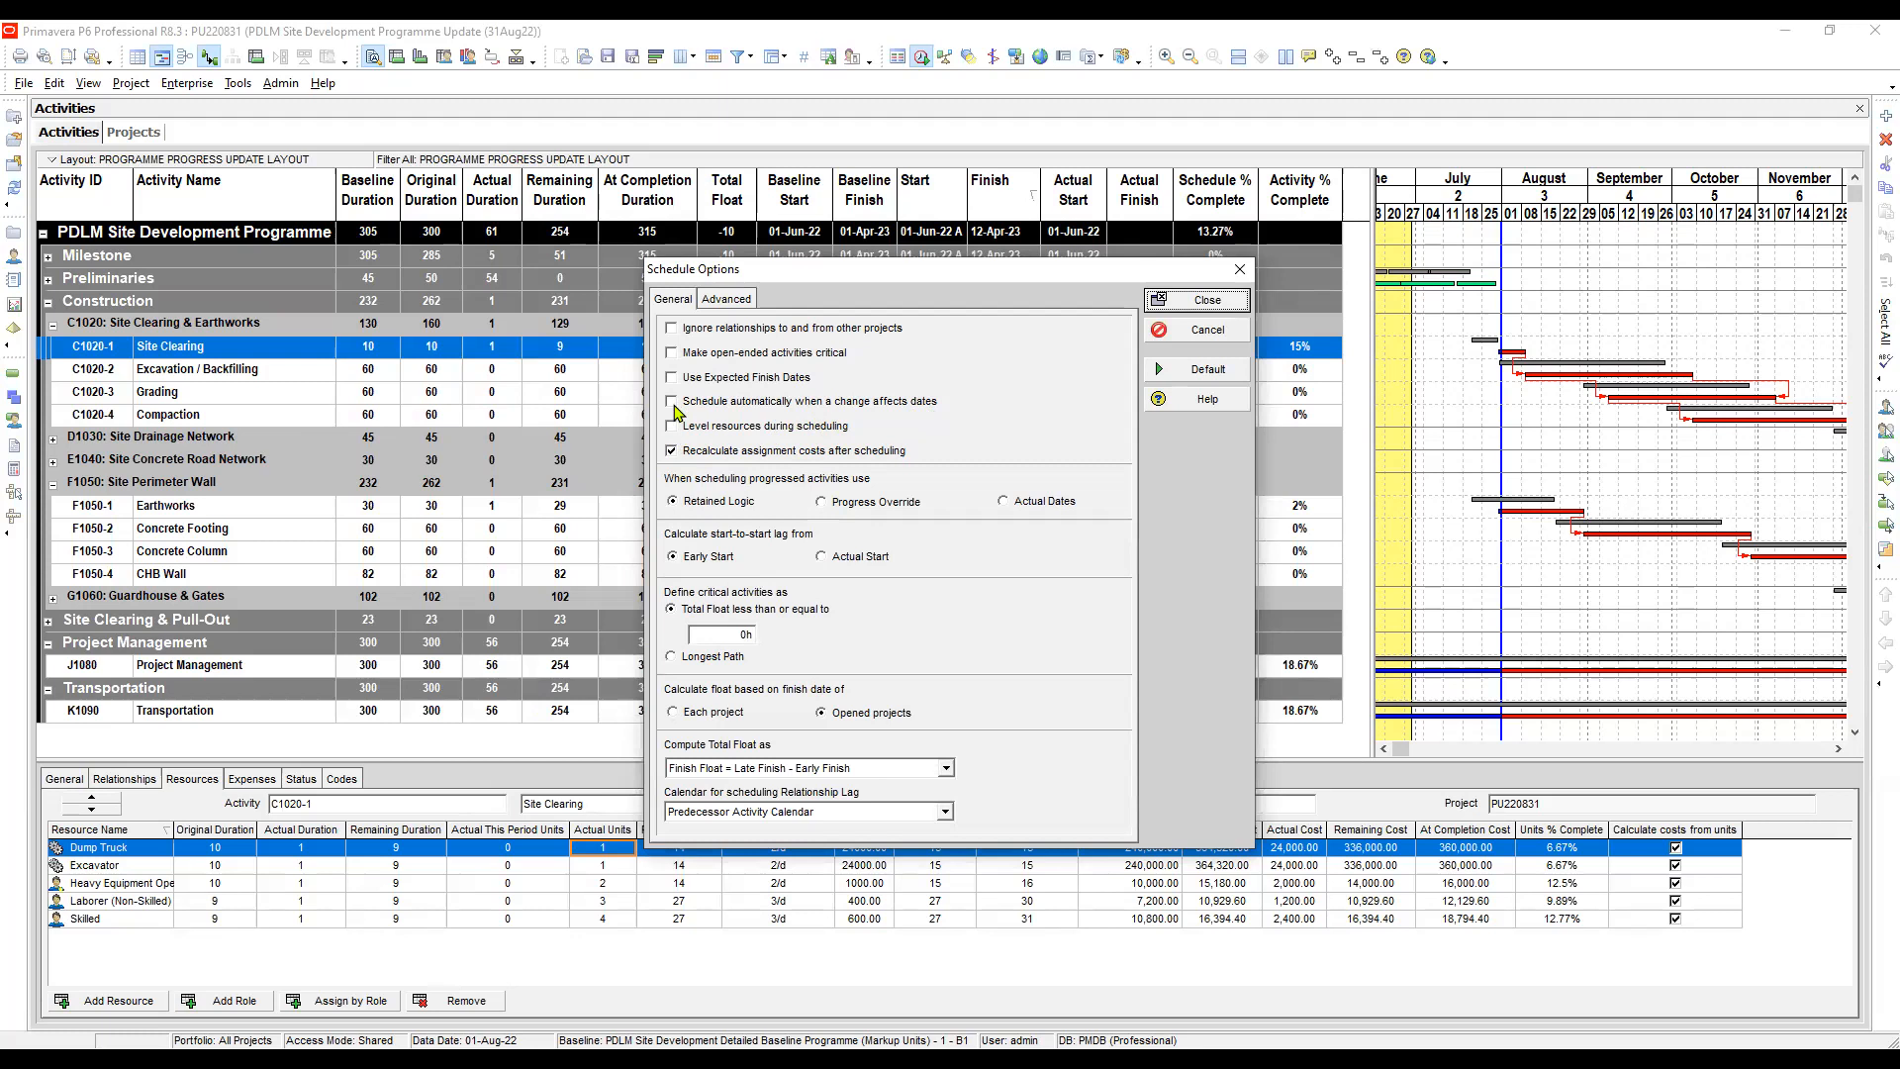
{"action": "left_click", "coordinate": [672, 451]}
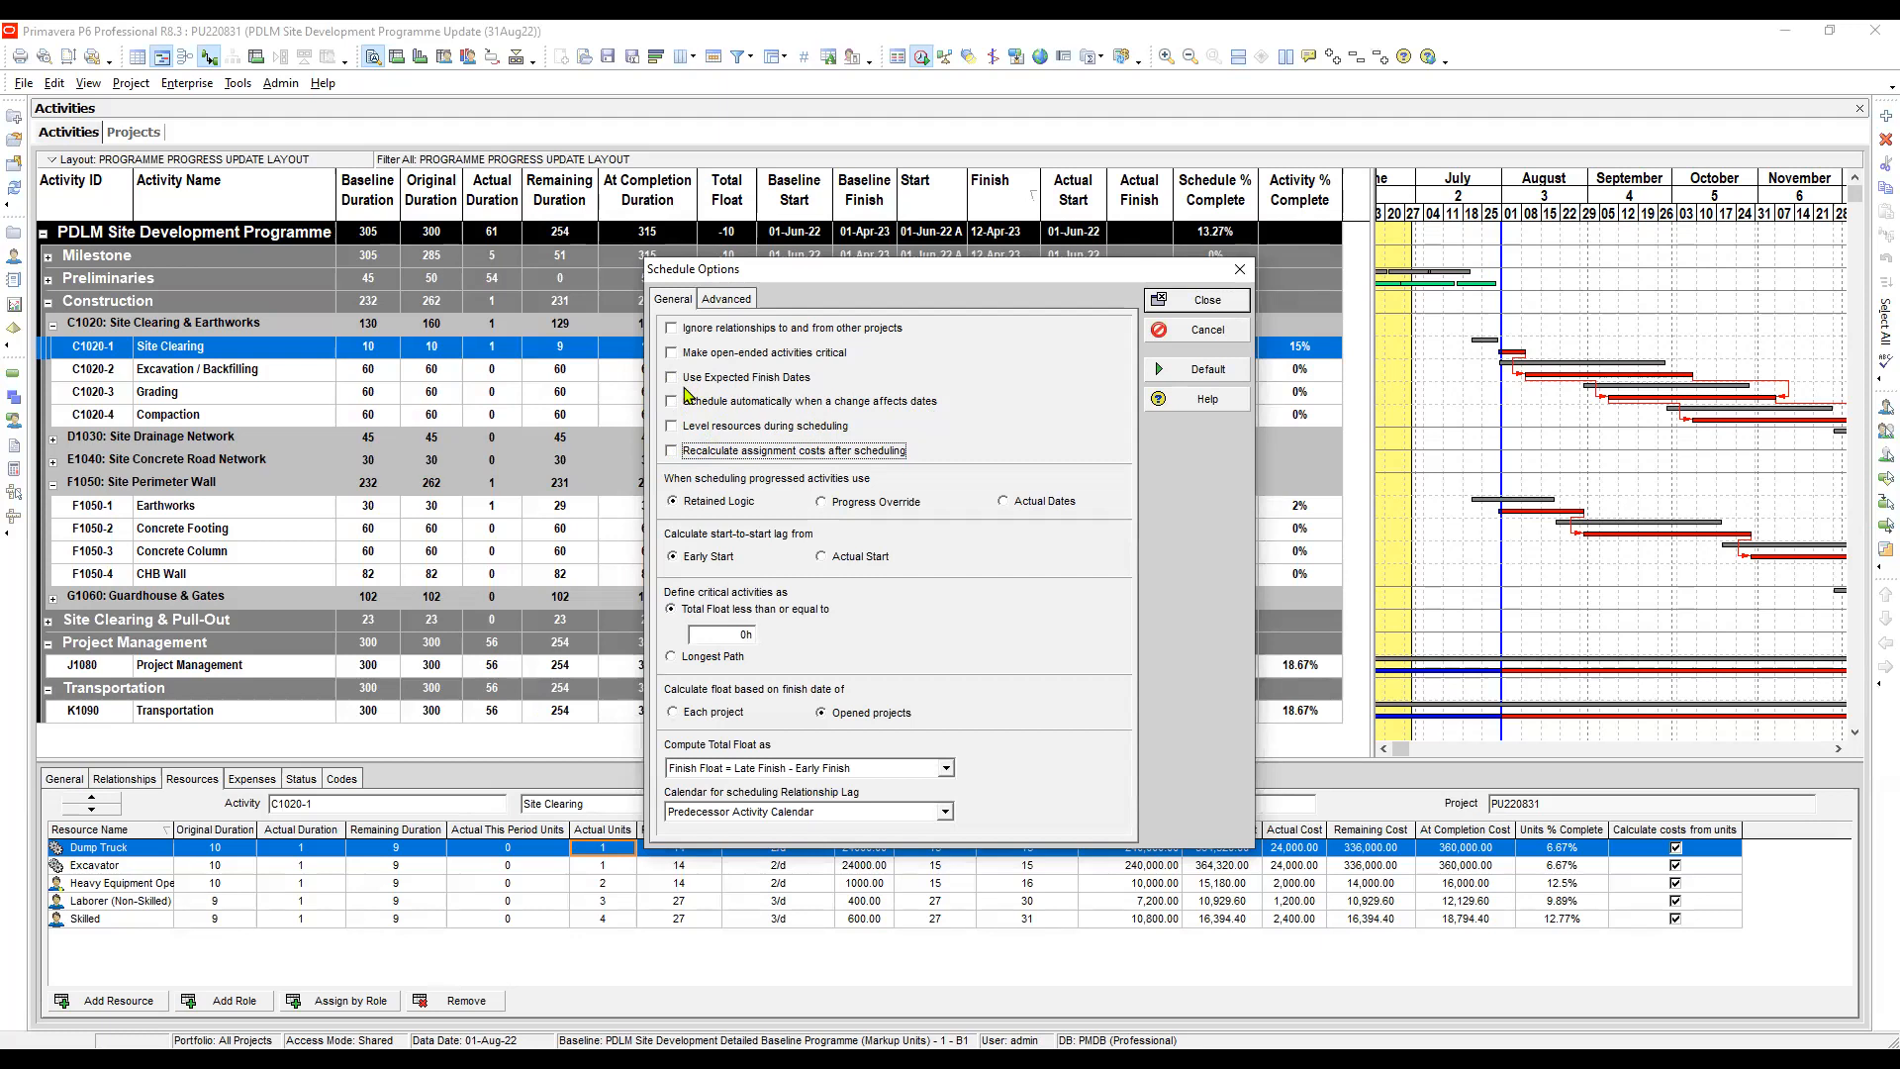
{"action": "left_click", "coordinate": [1207, 309]}
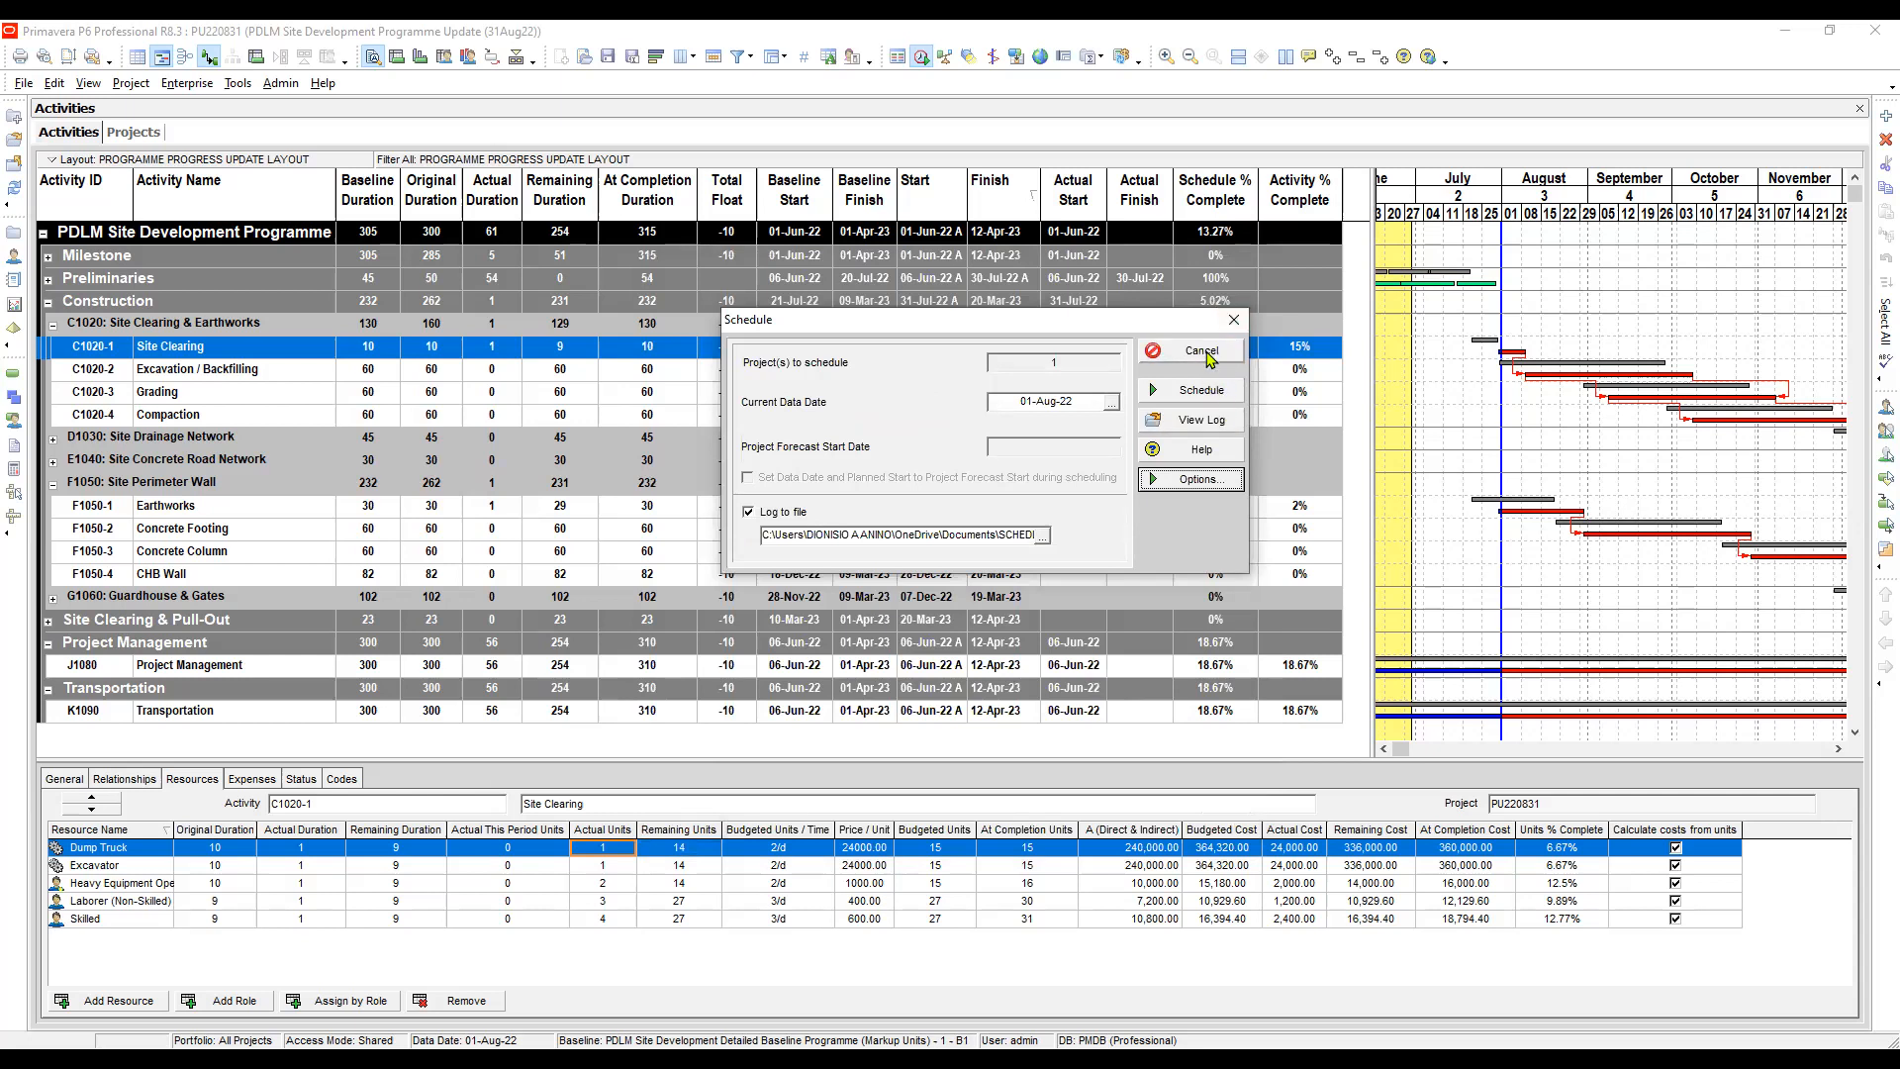
{"action": "left_click", "coordinate": [1209, 359]}
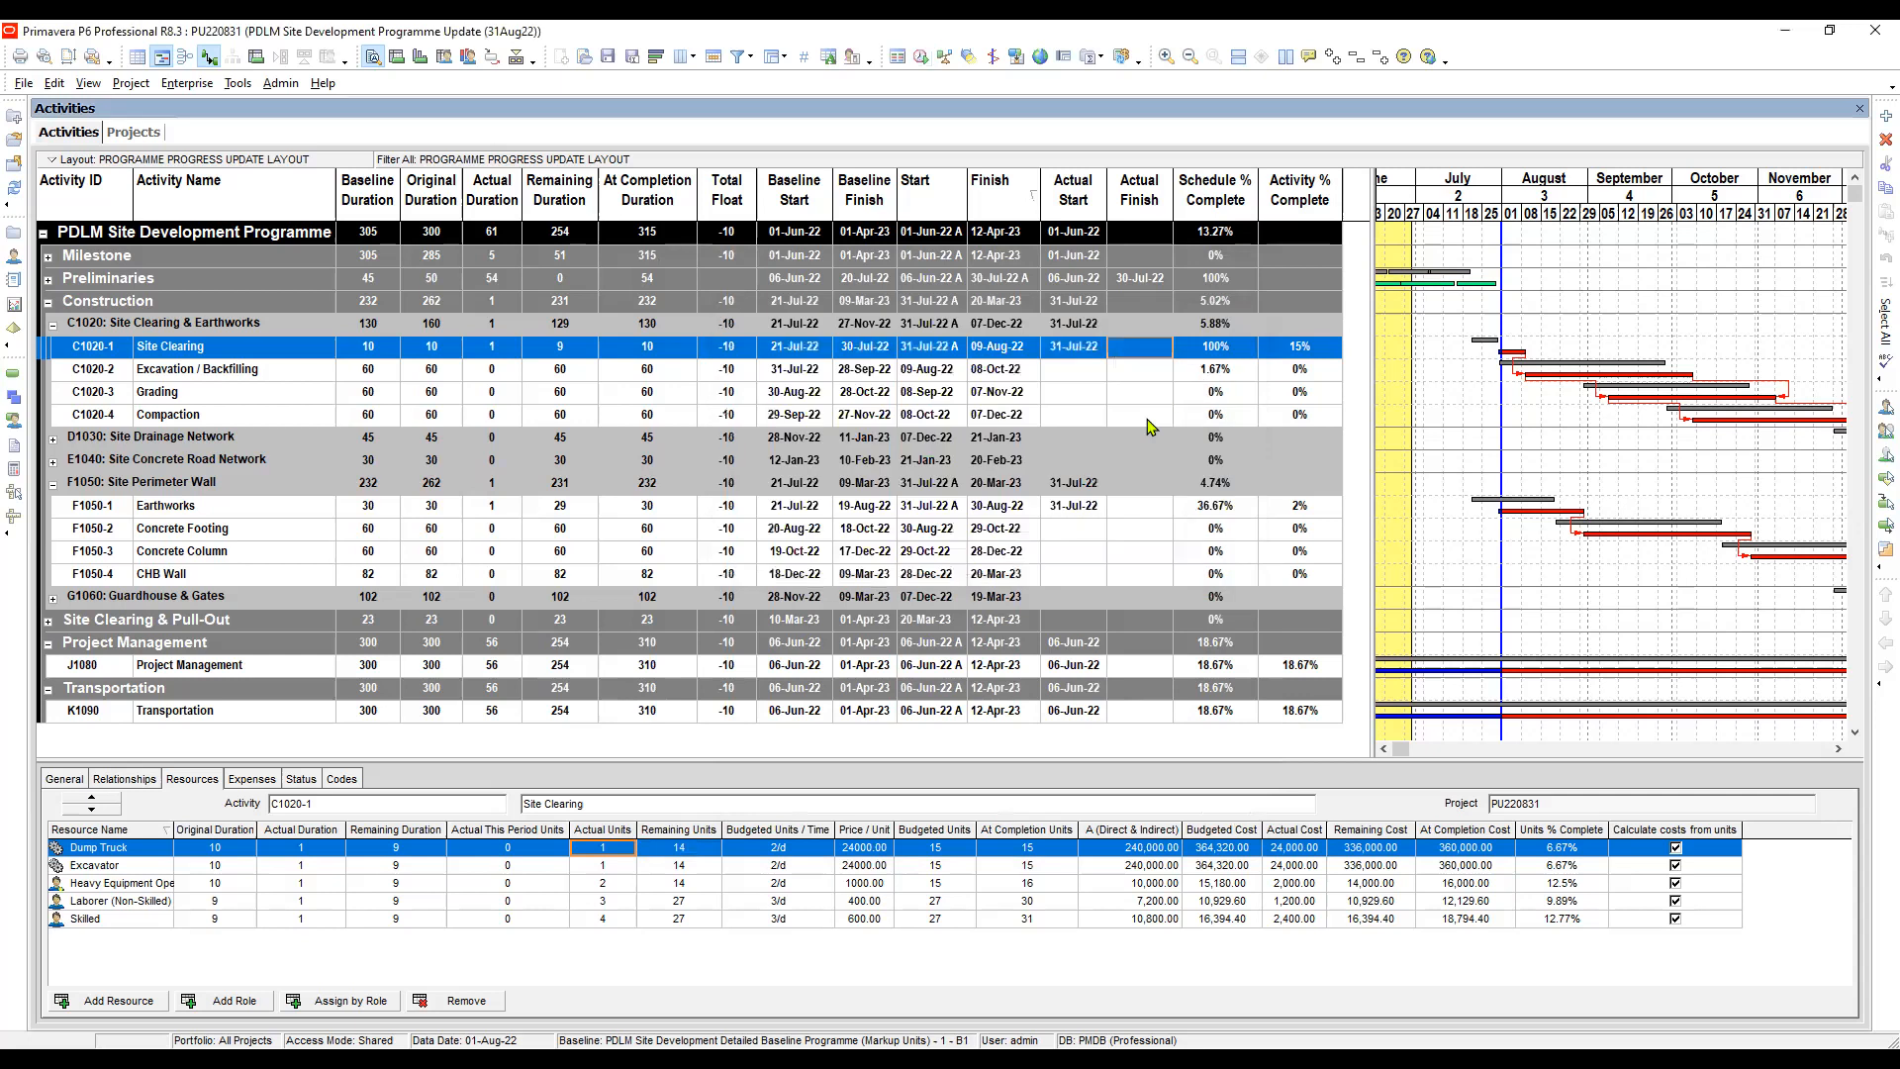
Examine the actual dates and activity percent complete fields of Site Clearing and Excavation / Backfilling
{"action": "left_click", "coordinate": [1089, 372]}
{"action": "left_click", "coordinate": [1128, 349]}
{"action": "left_click", "coordinate": [1145, 382]}
{"action": "left_click", "coordinate": [1148, 357]}
{"action": "left_click", "coordinate": [1299, 351]}
{"action": "left_click", "coordinate": [1080, 372]}
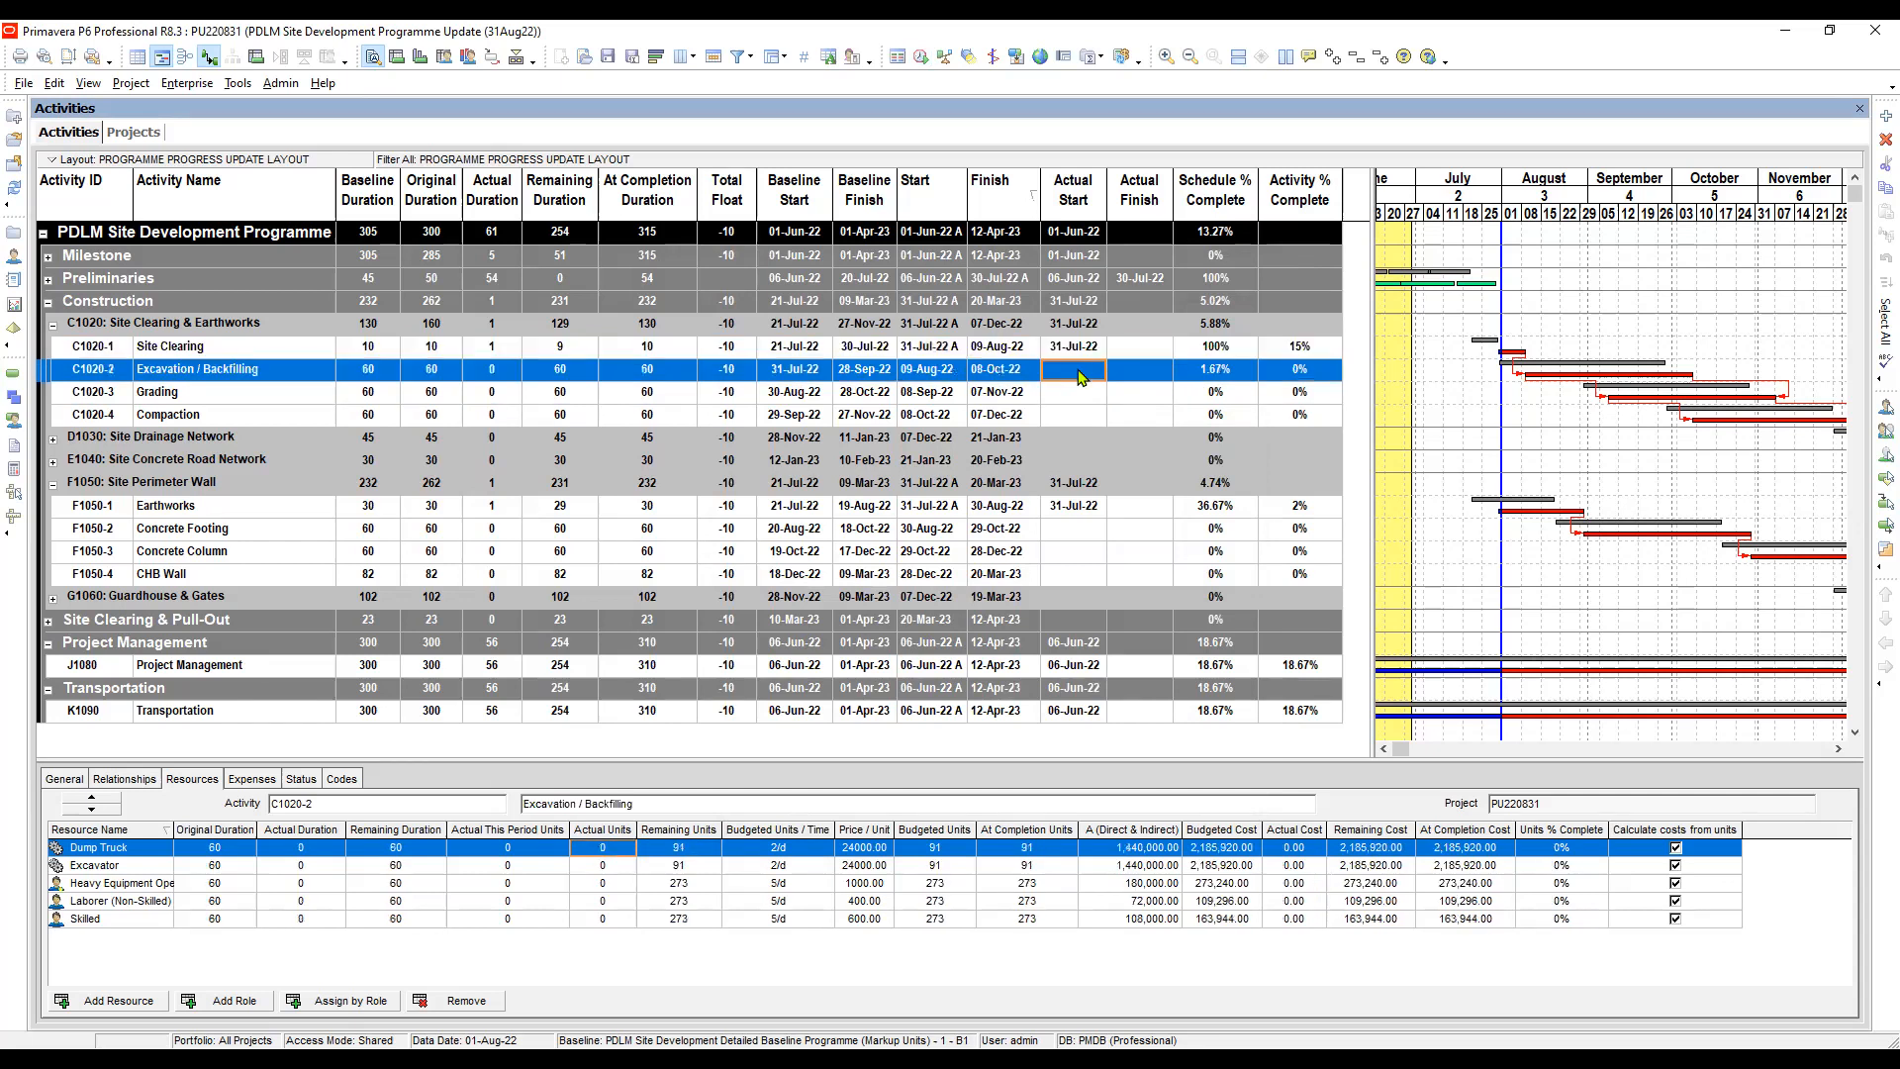
{"action": "left_click", "coordinate": [1299, 371]}
Look up Excavation / Backfilling's activity percent complete in the Excel TASK sheet and return to Primavera P6
{"action": "key", "text": "alt+Tab"}
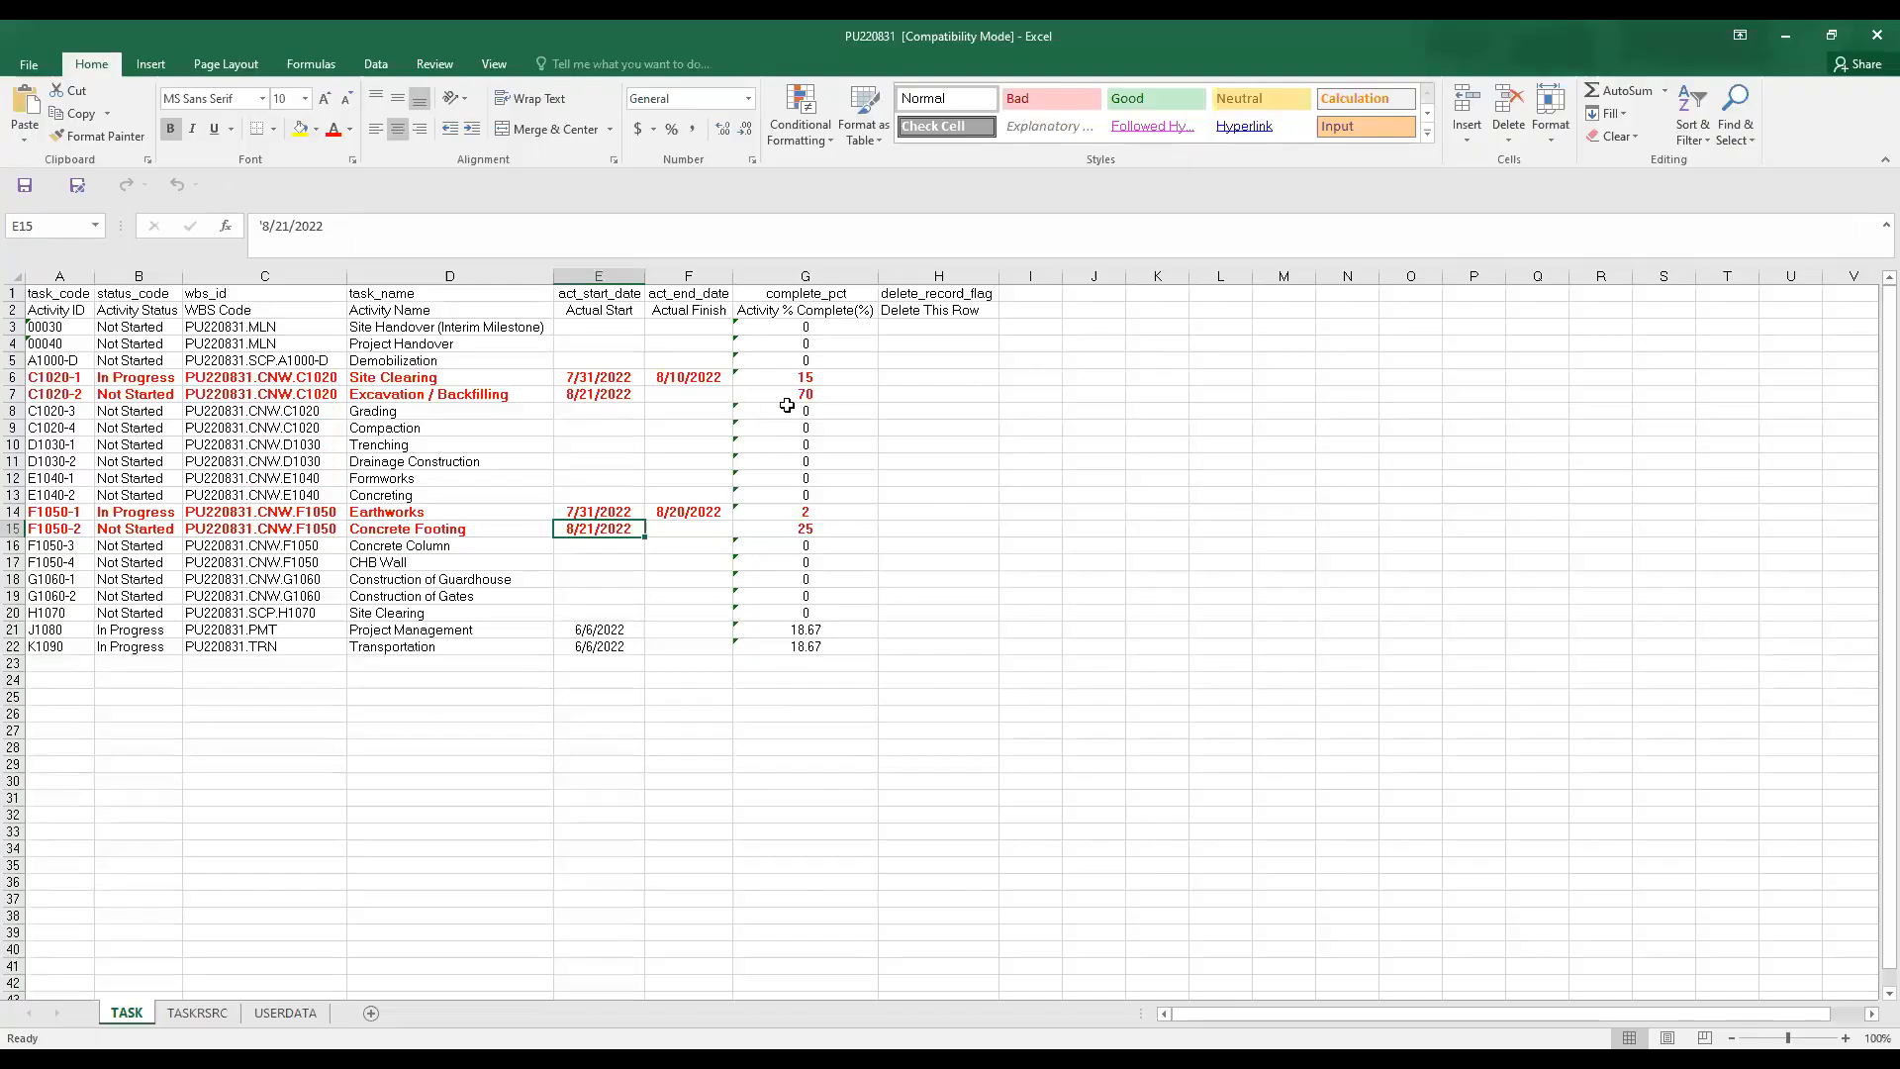
{"action": "left_click", "coordinate": [815, 395]}
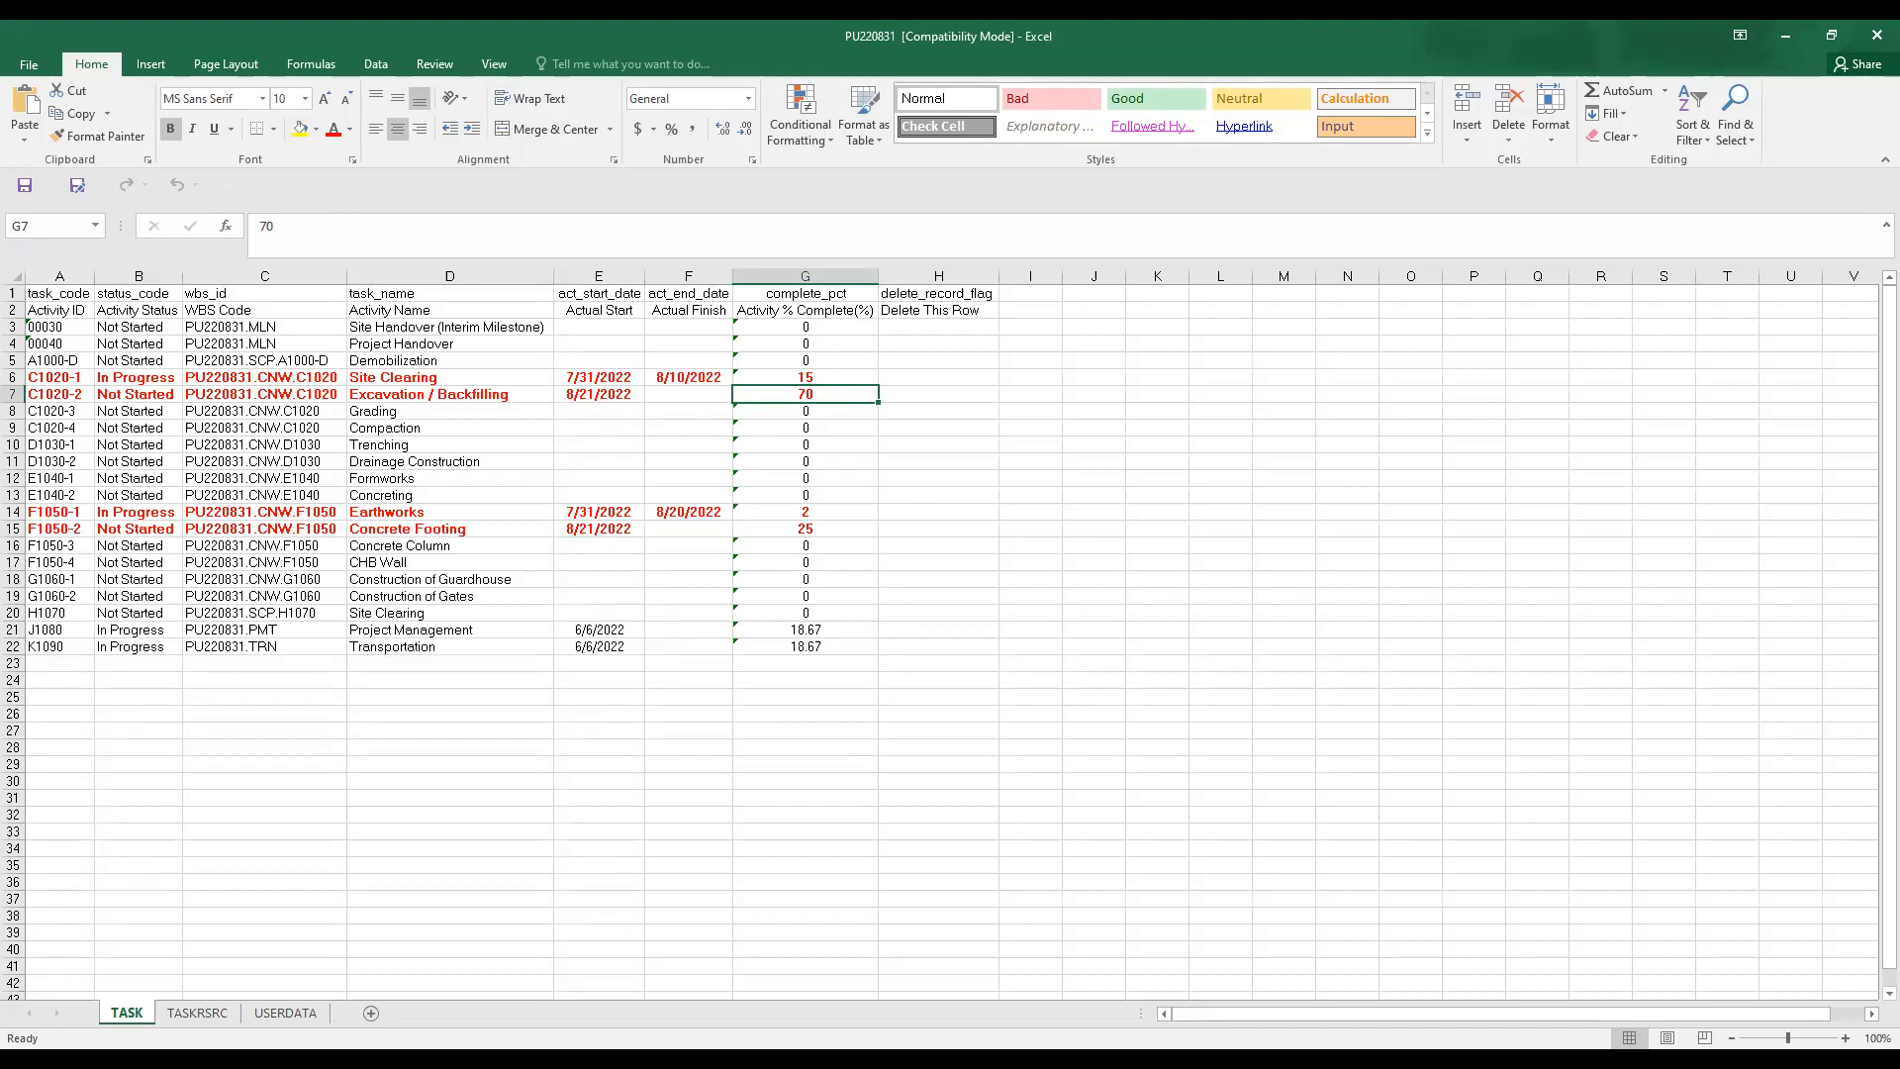
{"action": "key", "text": "alt+Tab"}
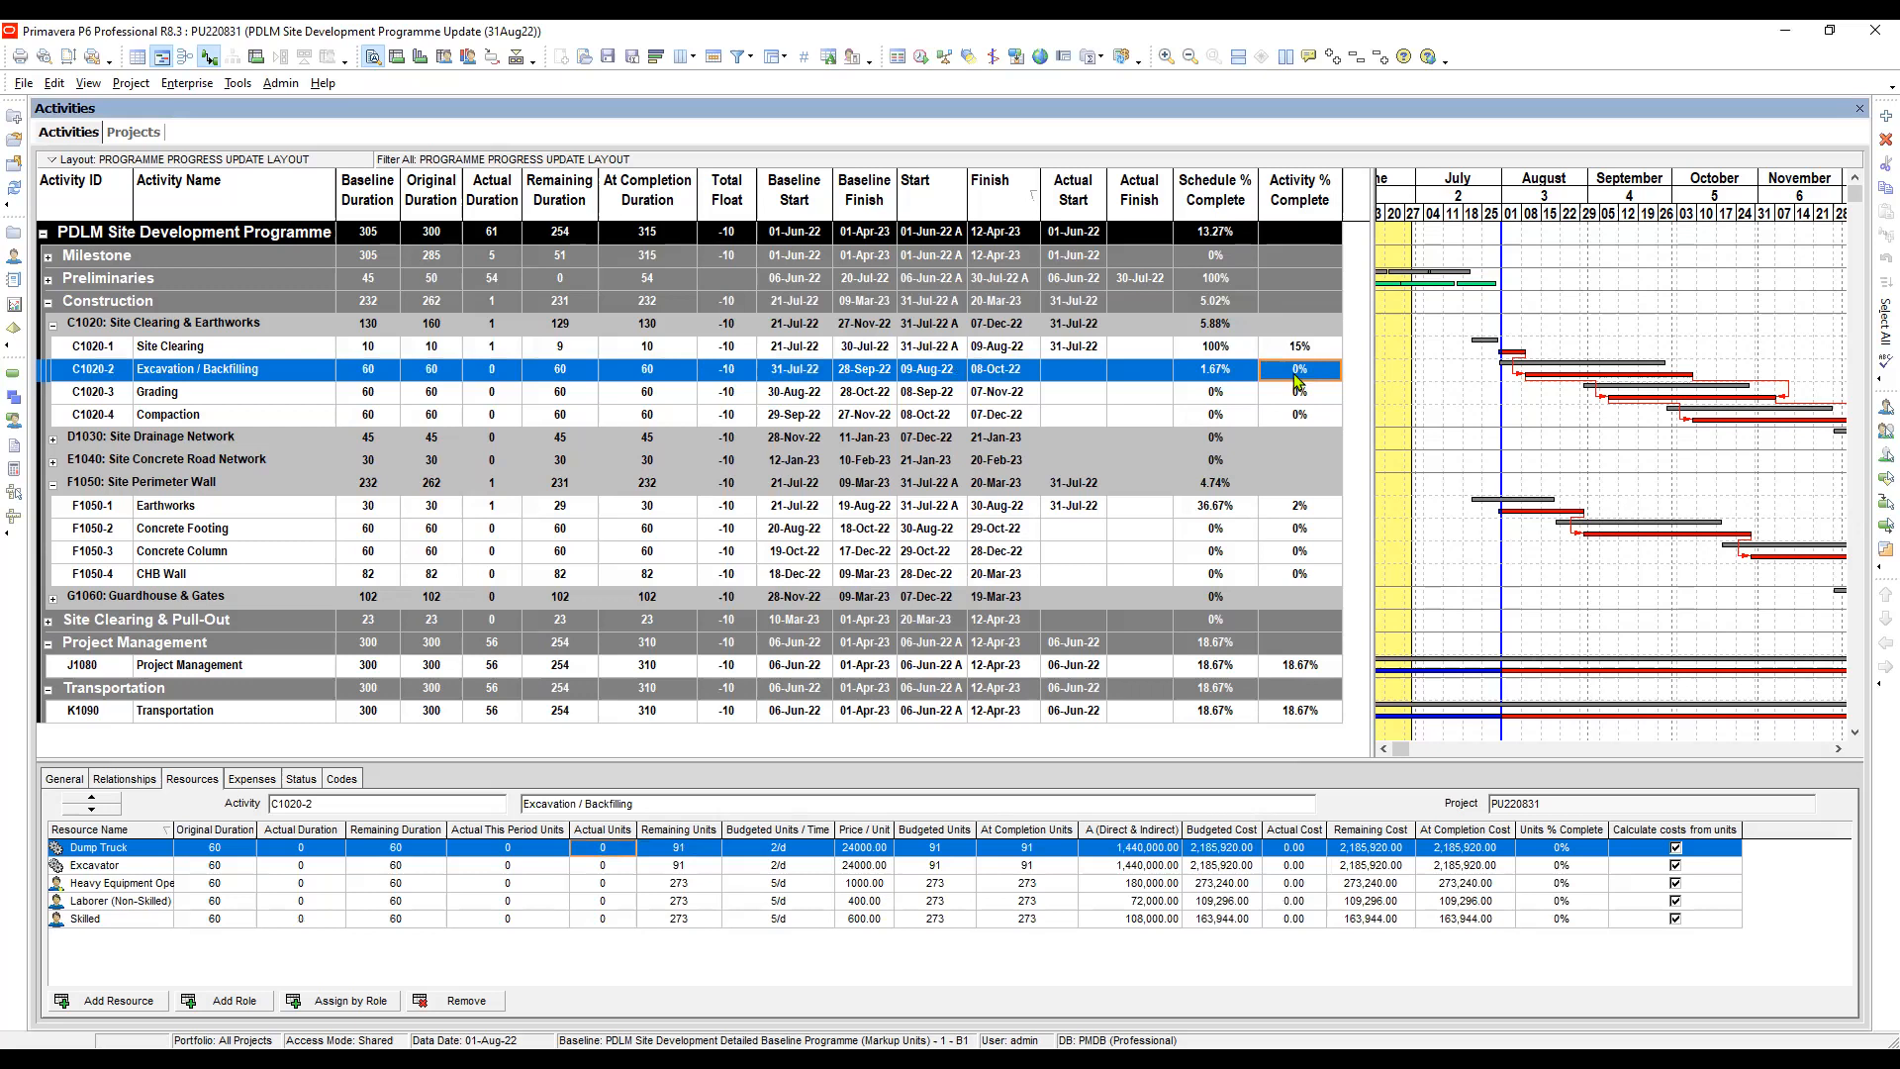
Examine Earthworks' actual dates and activity percent complete and Concrete Footing's actual start field
{"action": "left_click", "coordinate": [1080, 512]}
{"action": "left_click", "coordinate": [1145, 509]}
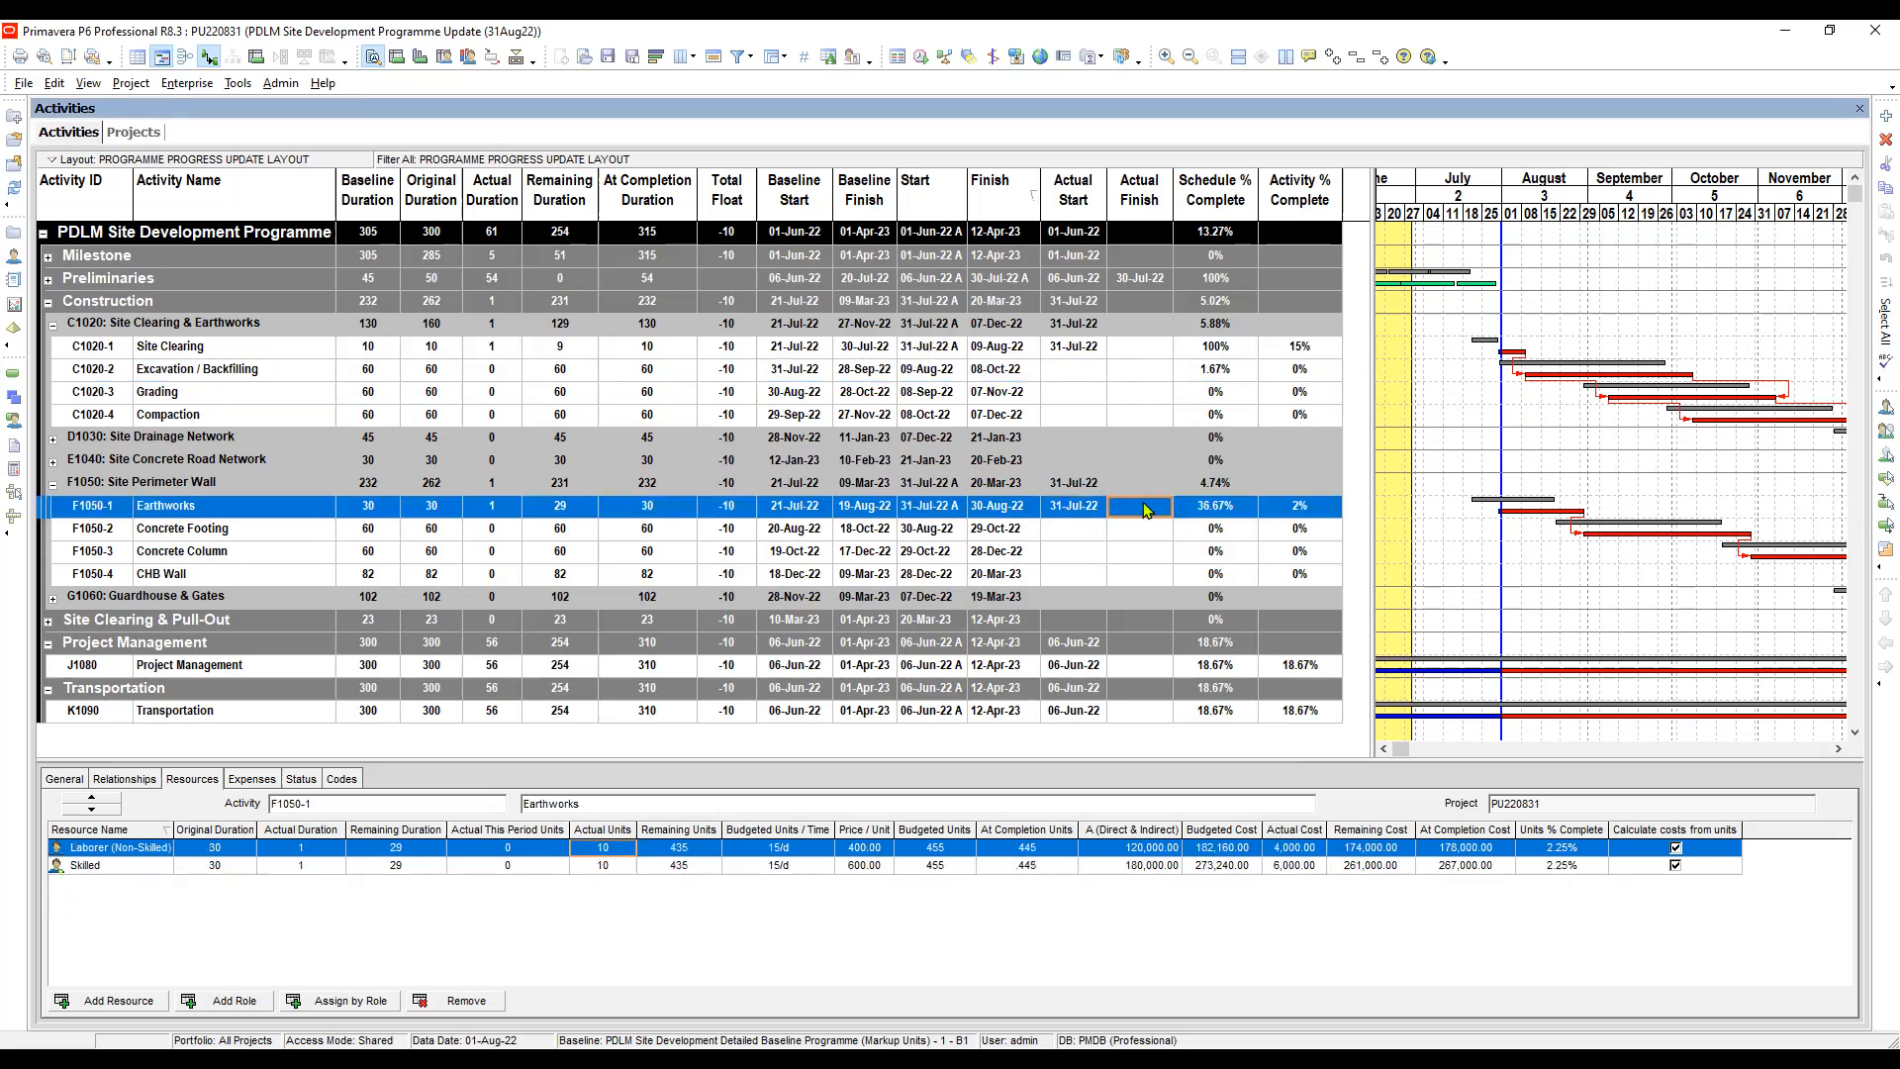
{"action": "left_click", "coordinate": [1304, 511]}
{"action": "left_click", "coordinate": [1085, 531]}
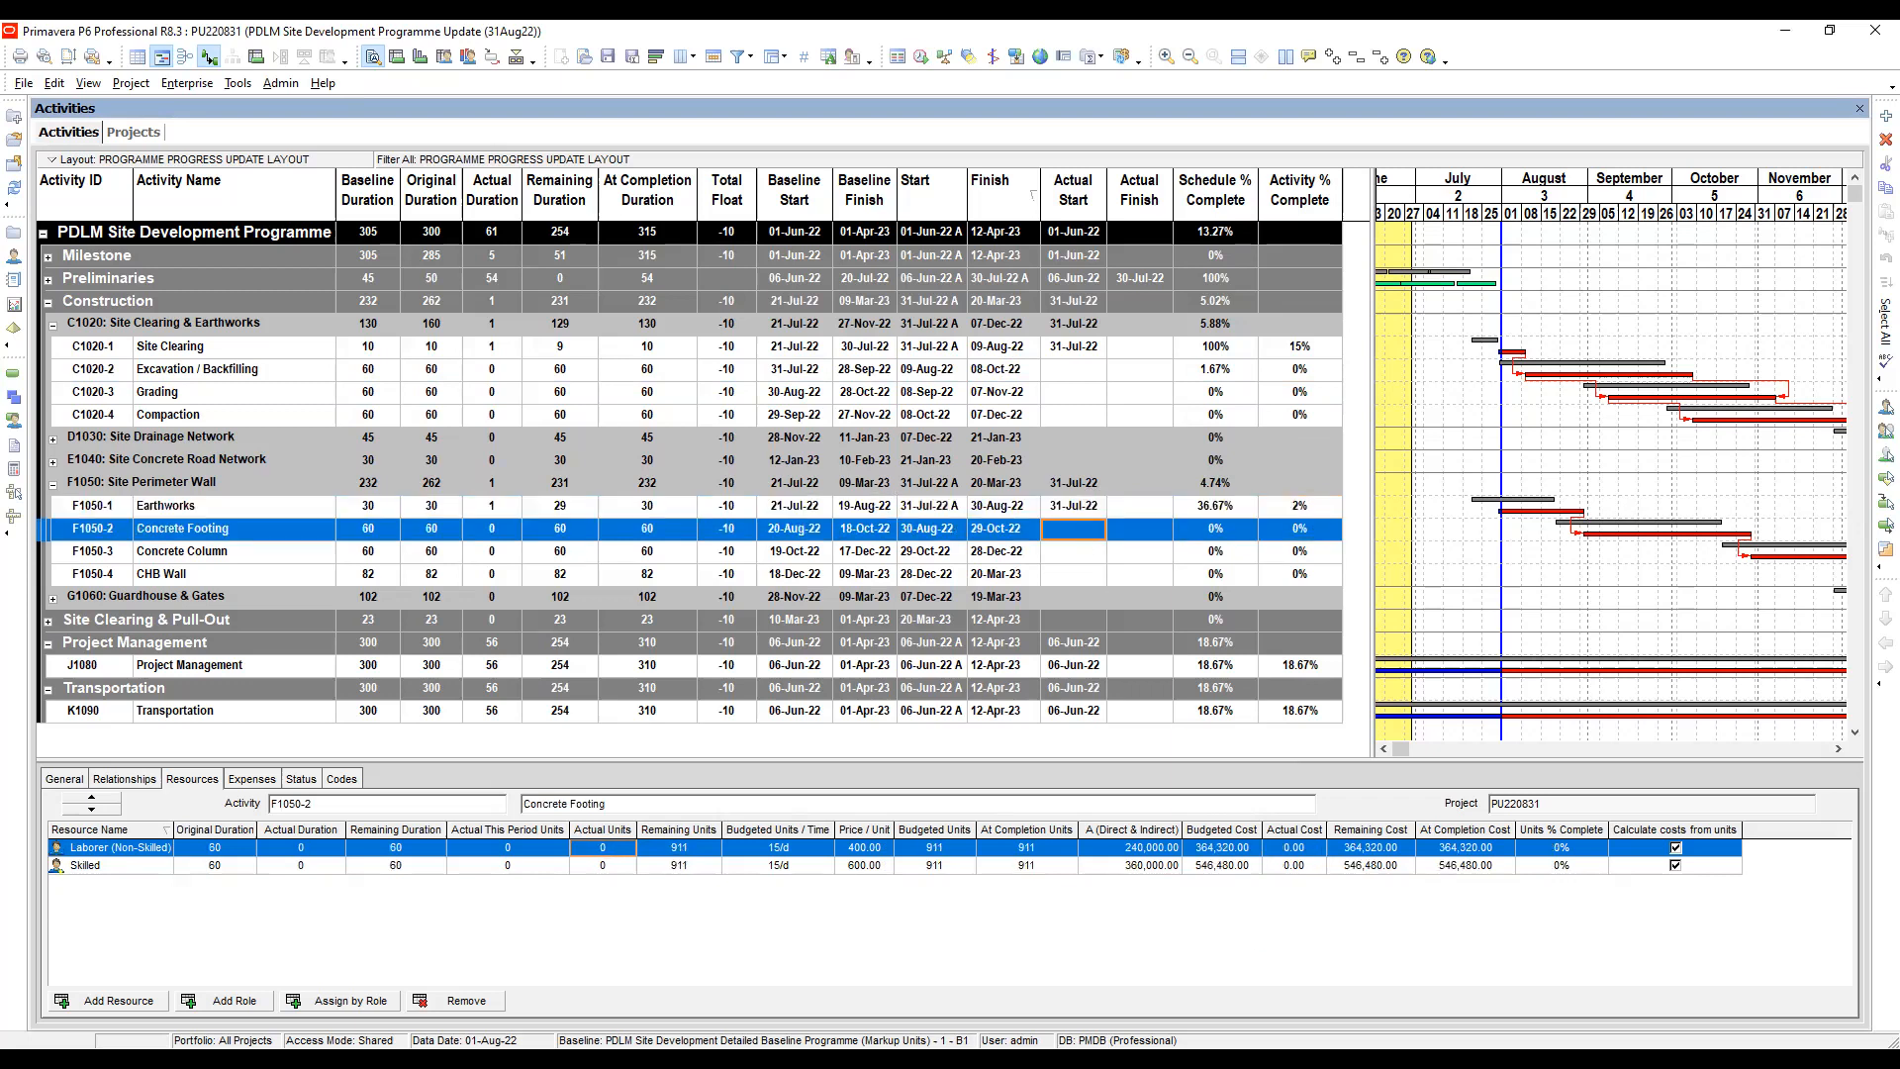
Check Concrete Footing's actual start in the Excel TASK sheet and its activity percent complete field in Primavera P6
{"action": "key", "text": "alt+Tab"}
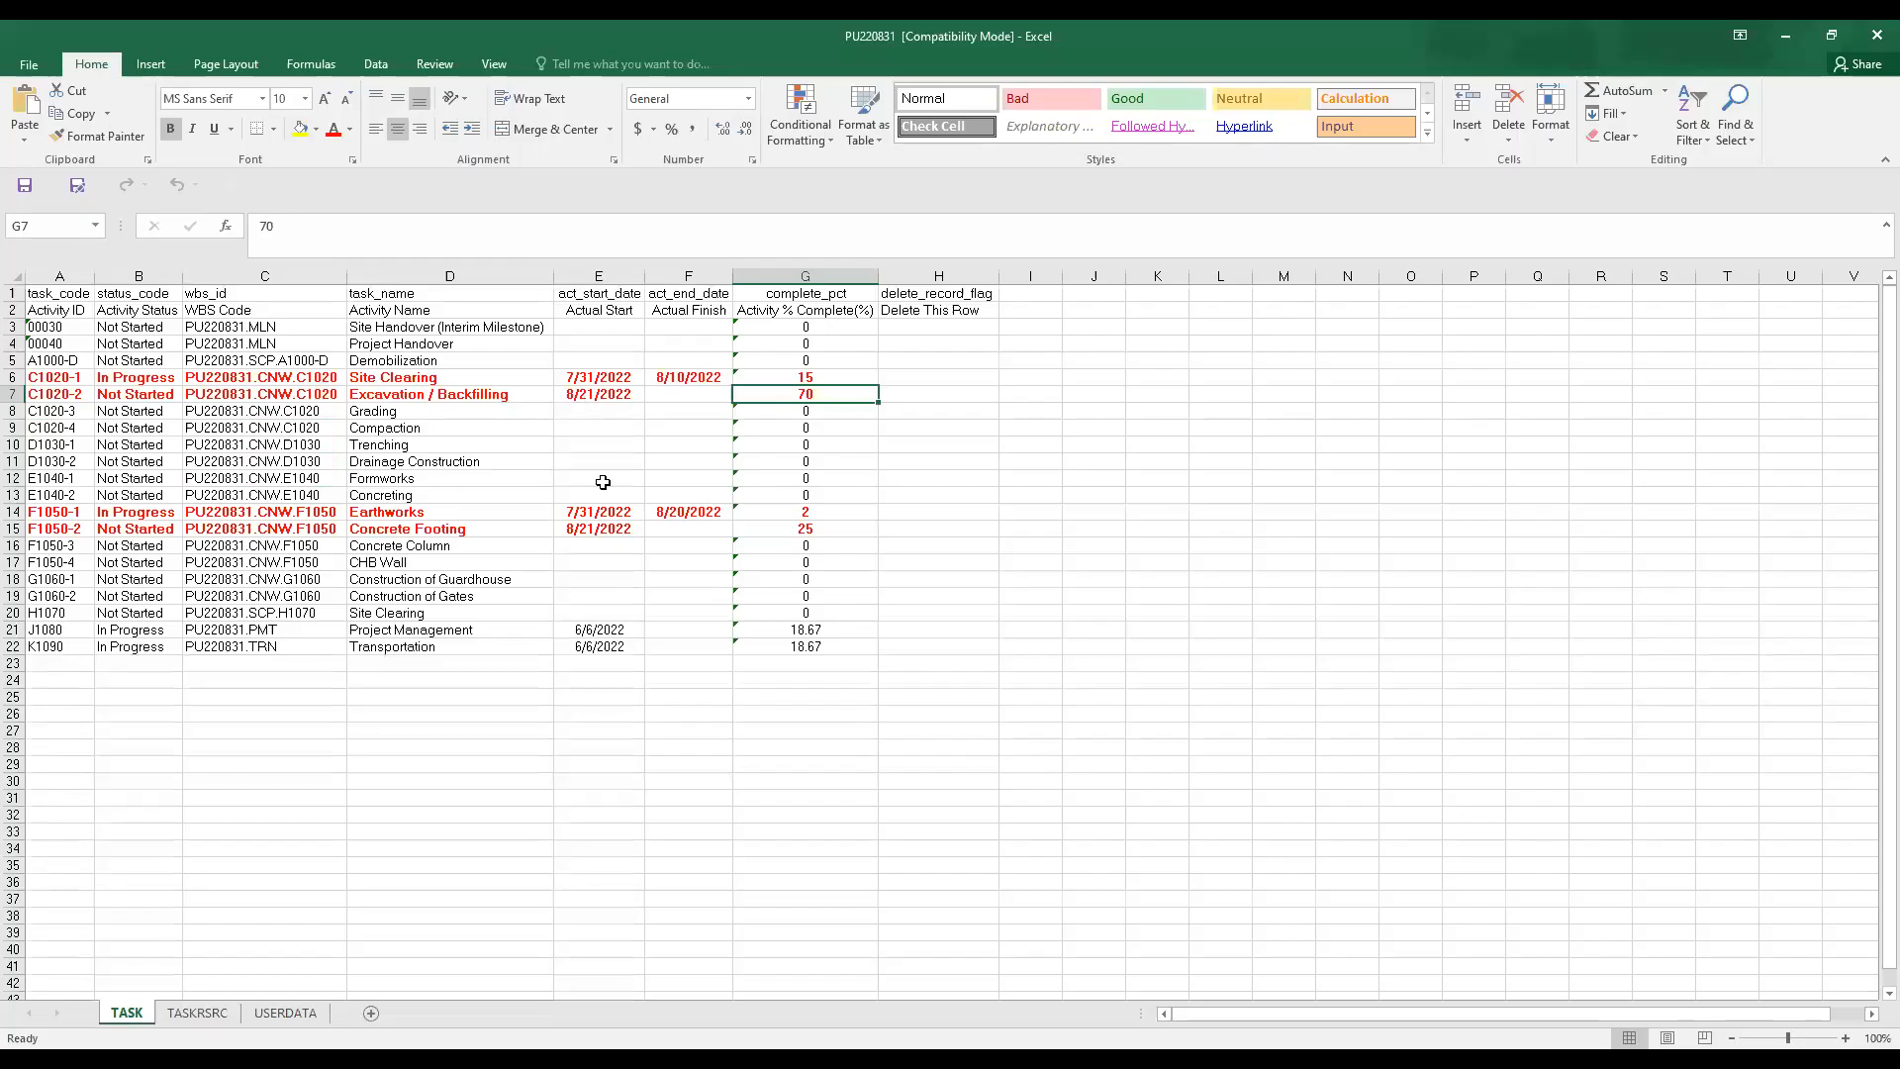
{"action": "left_click", "coordinate": [598, 530]}
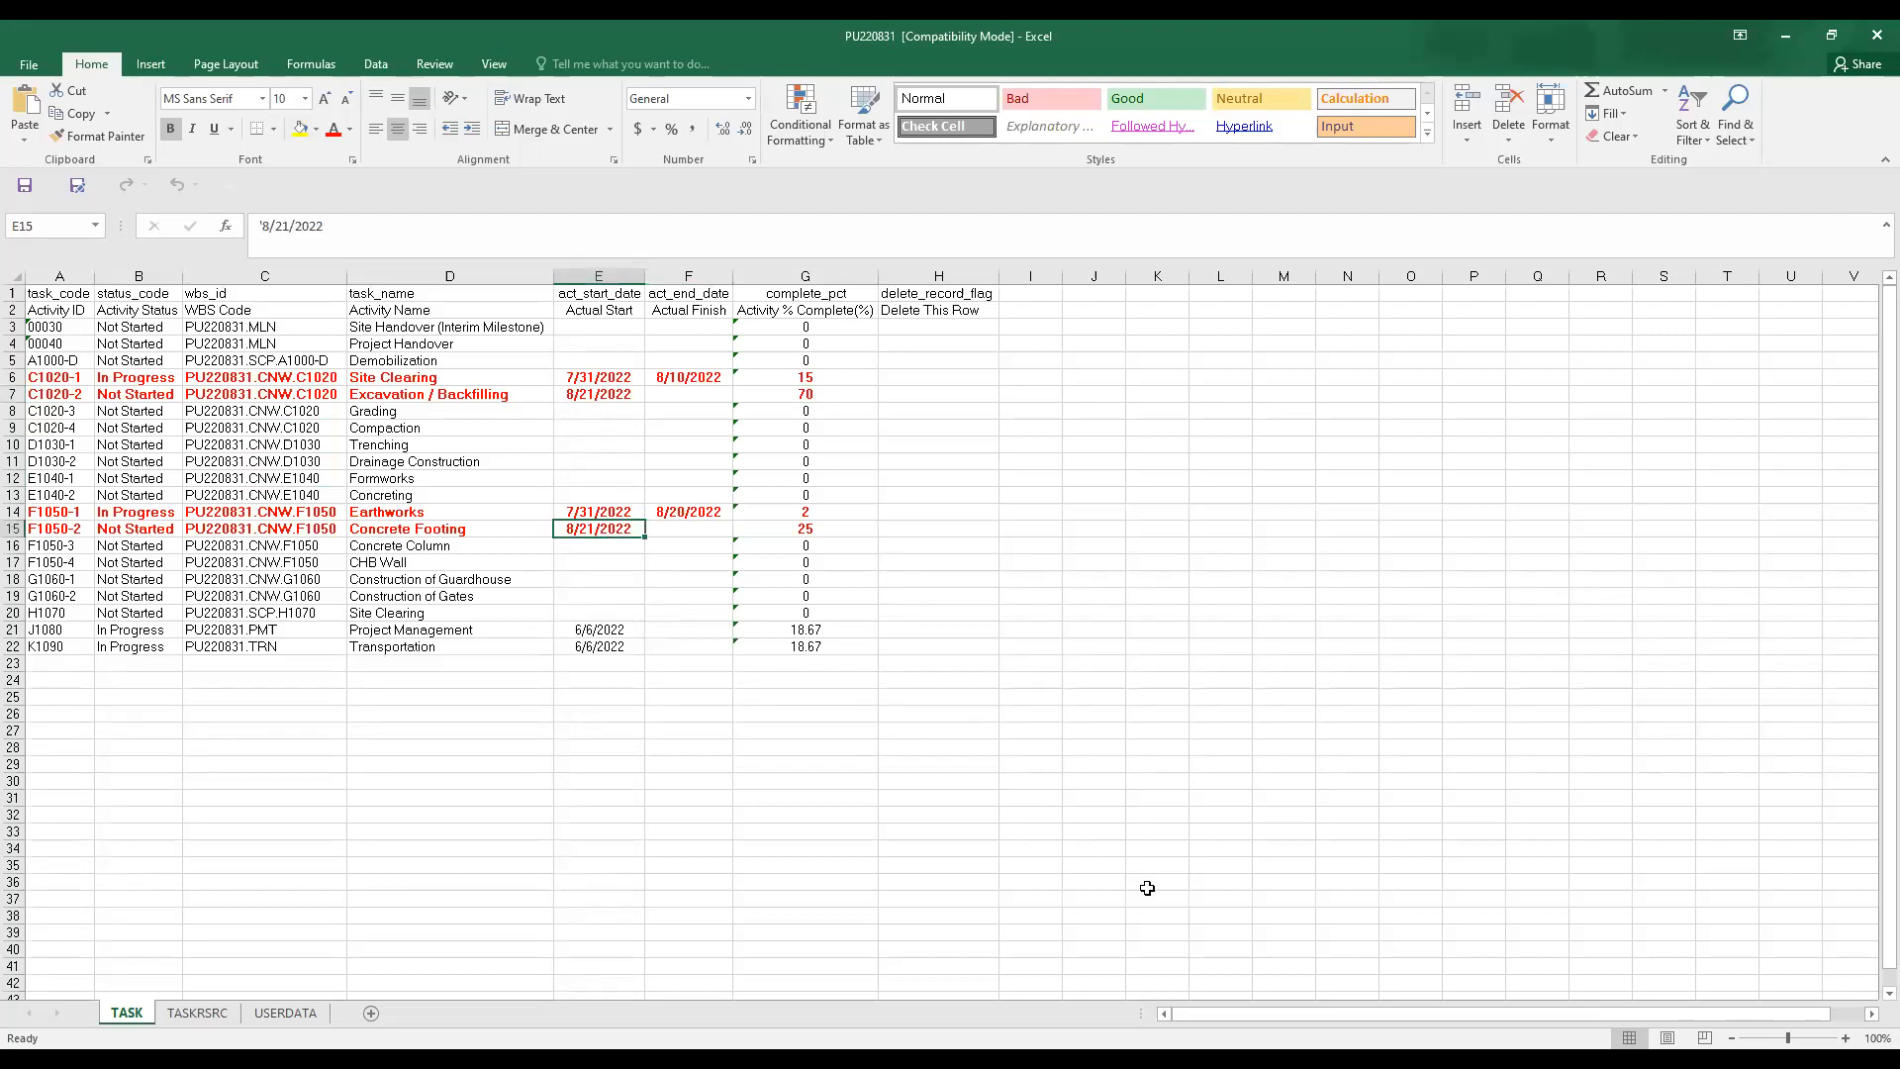
{"action": "key", "text": "alt+Tab"}
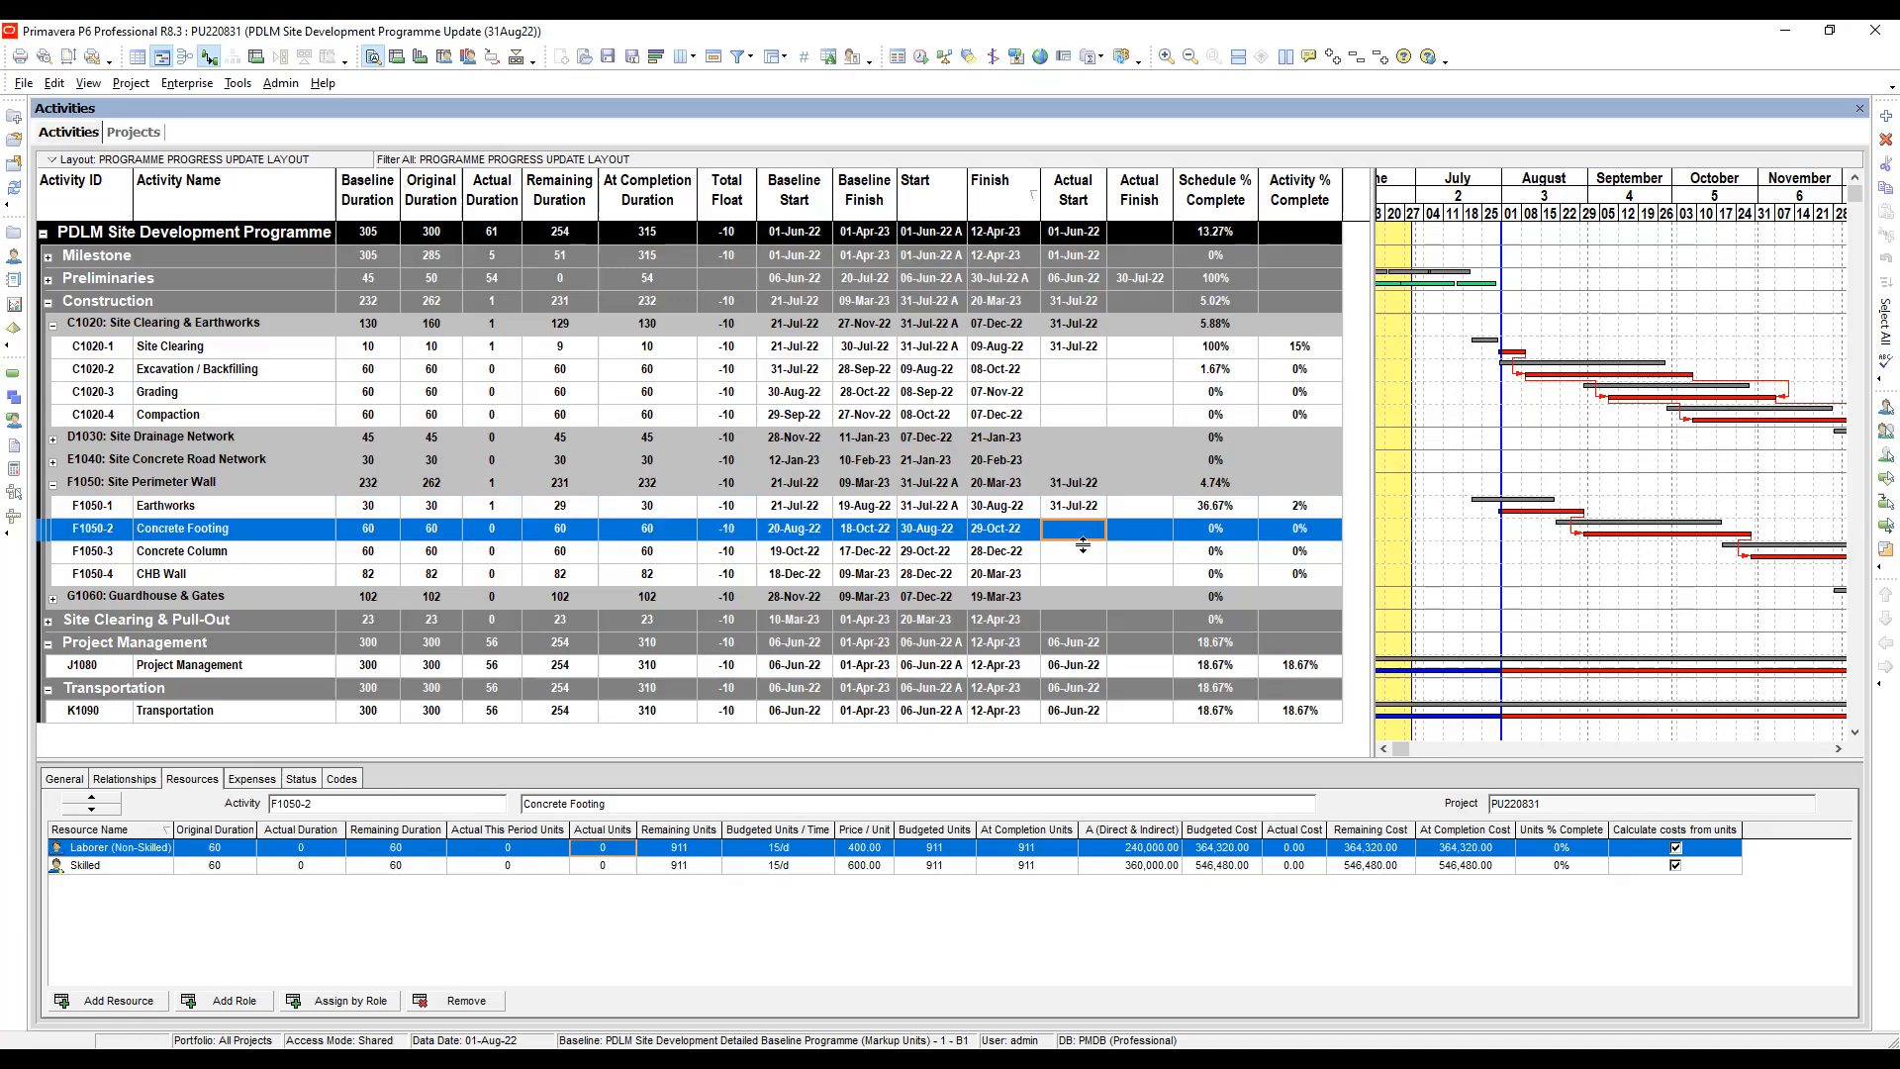
{"action": "left_click", "coordinate": [1295, 531]}
Examine the remaining units of the Excavator, Heavy Equipment Operator, Non-Skilled Laborer and Skilled resources on Site Clearing
{"action": "left_click", "coordinate": [1084, 350]}
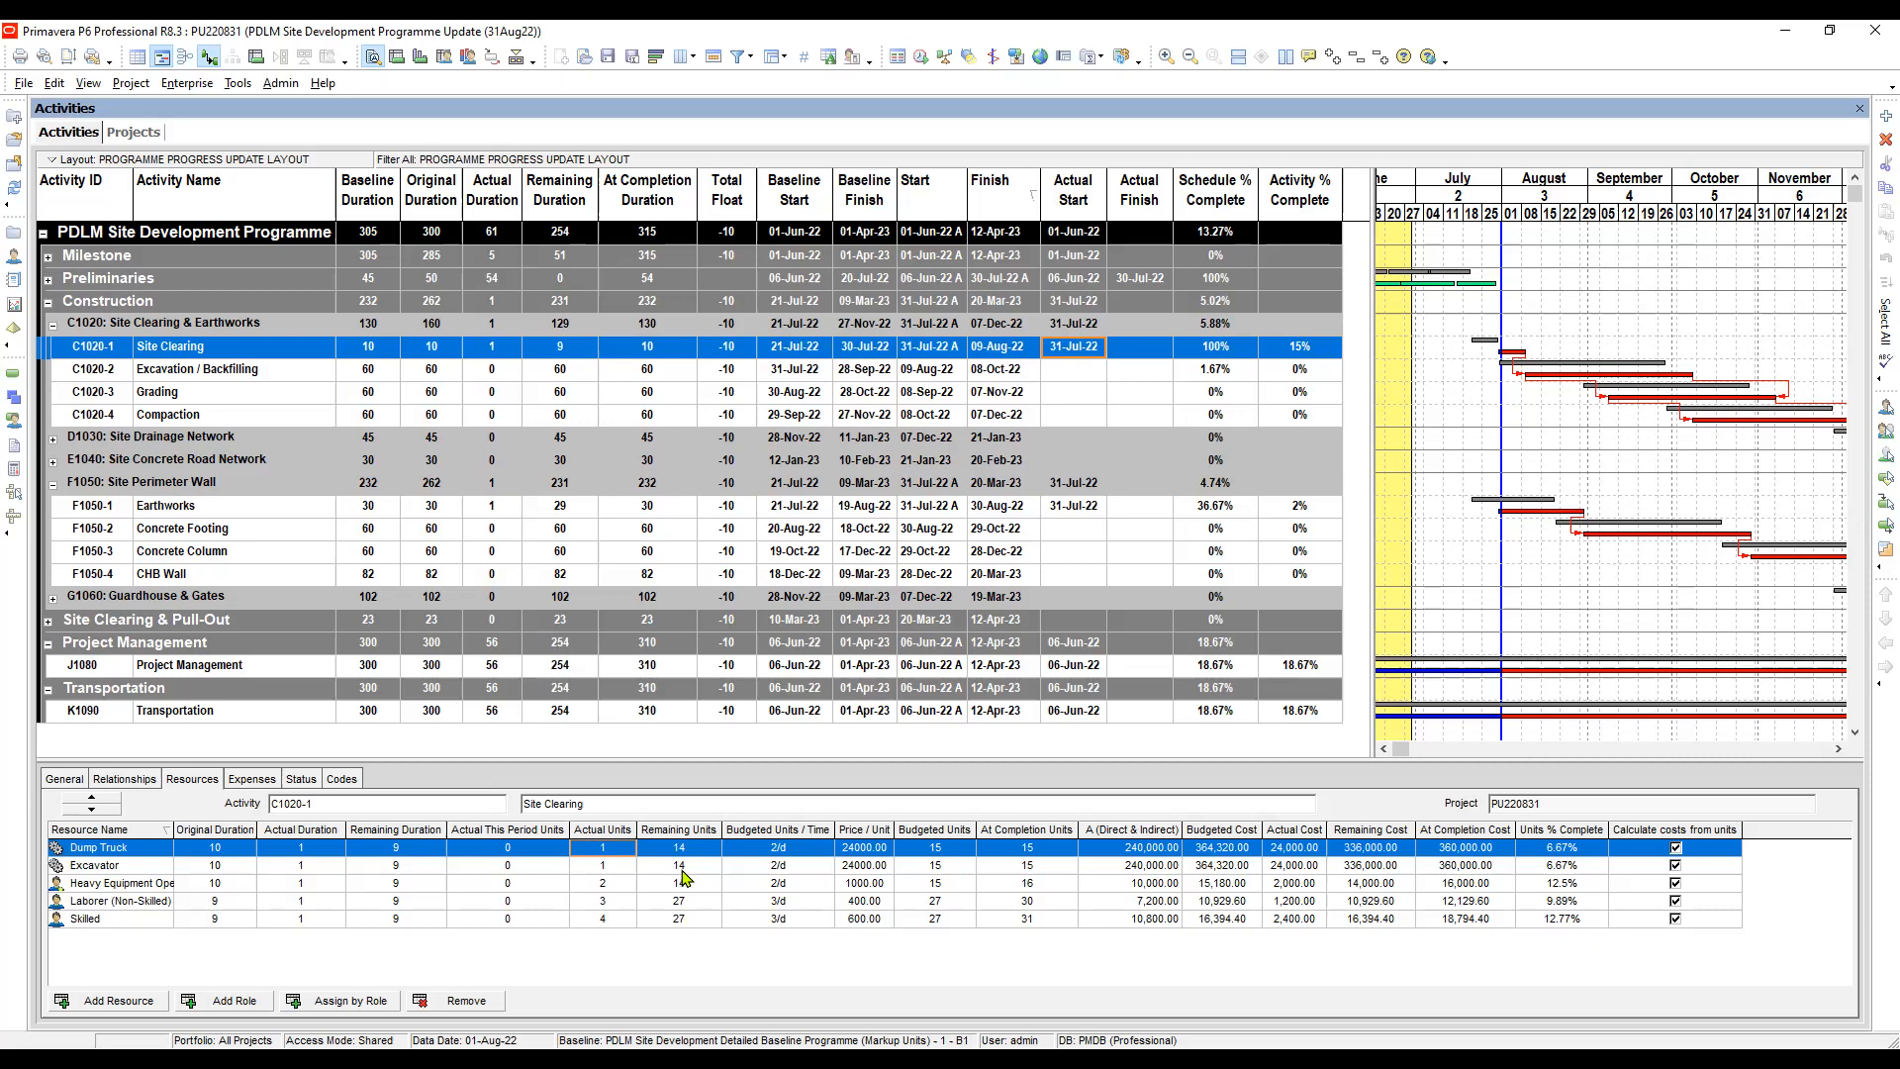
{"action": "left_click", "coordinate": [685, 866]}
{"action": "left_click", "coordinate": [680, 884]}
{"action": "left_click", "coordinate": [678, 901]}
{"action": "left_click", "coordinate": [683, 920]}
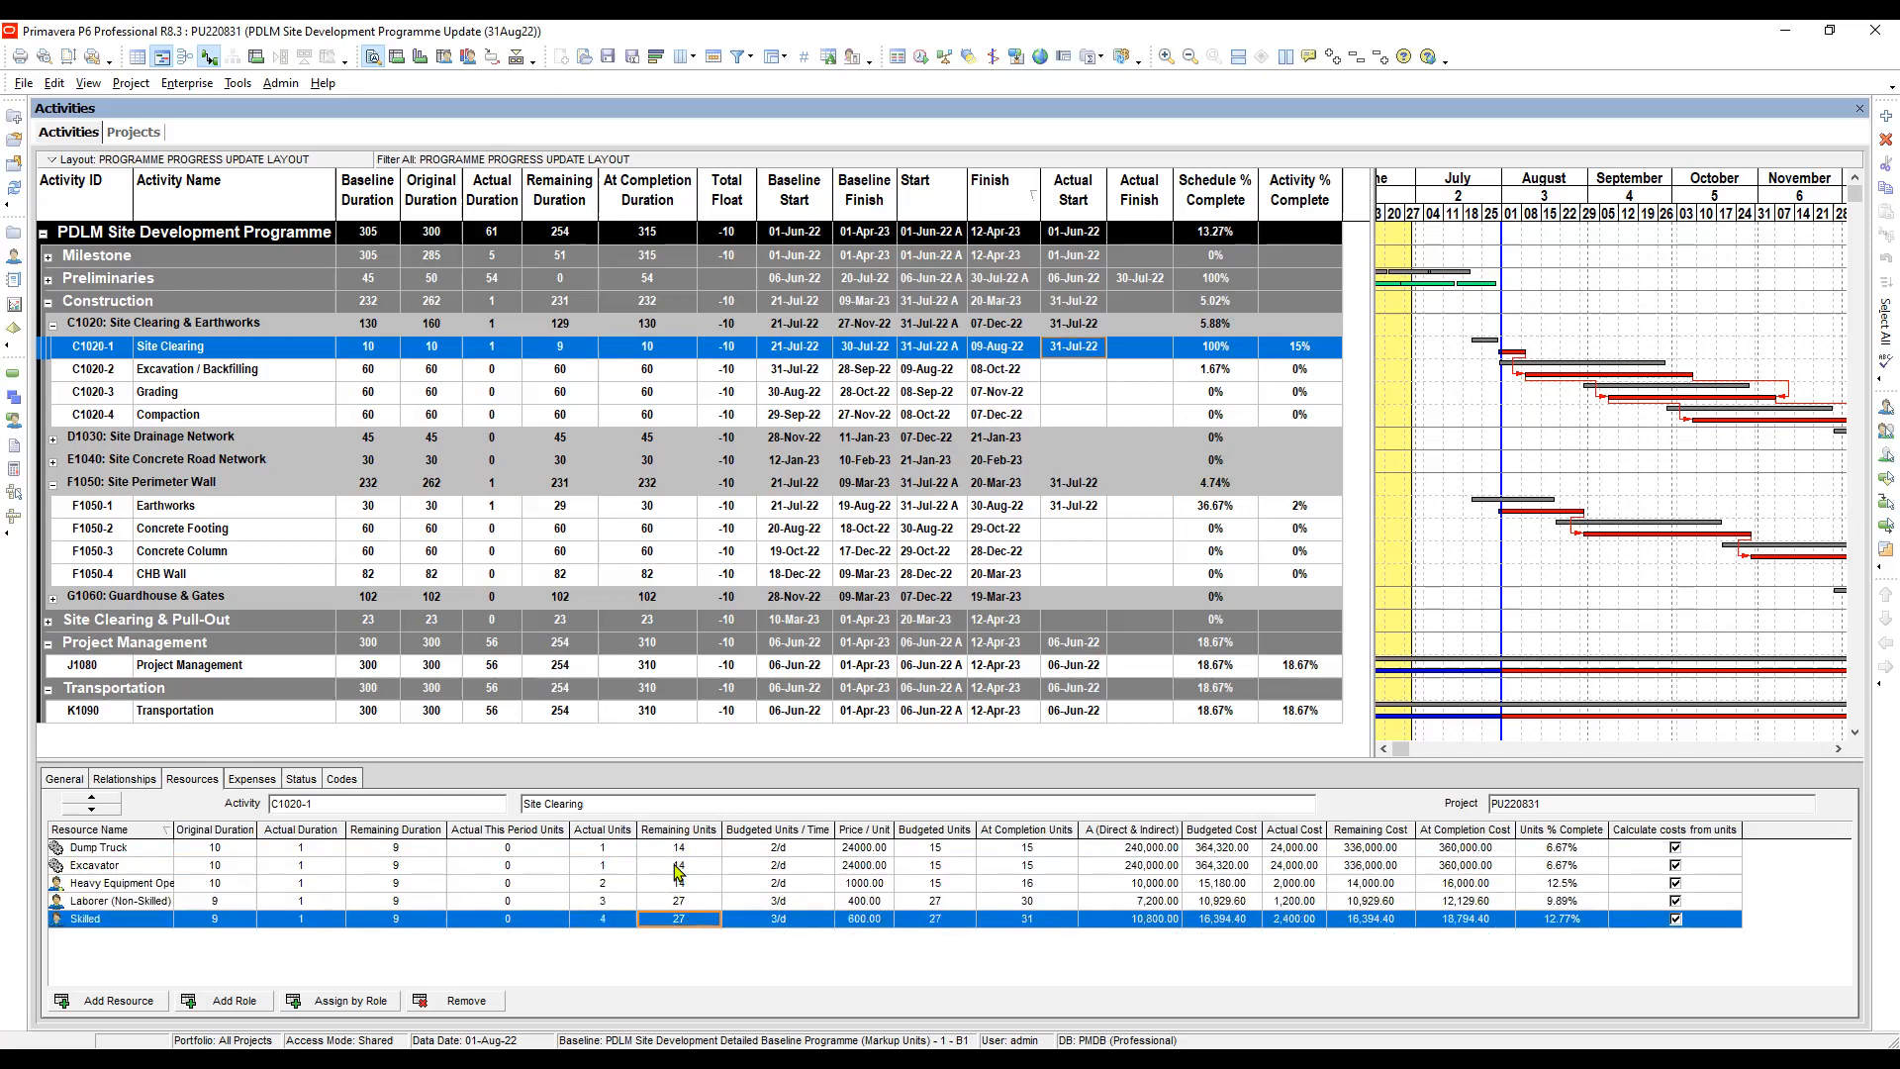
{"action": "left_click", "coordinate": [680, 867]}
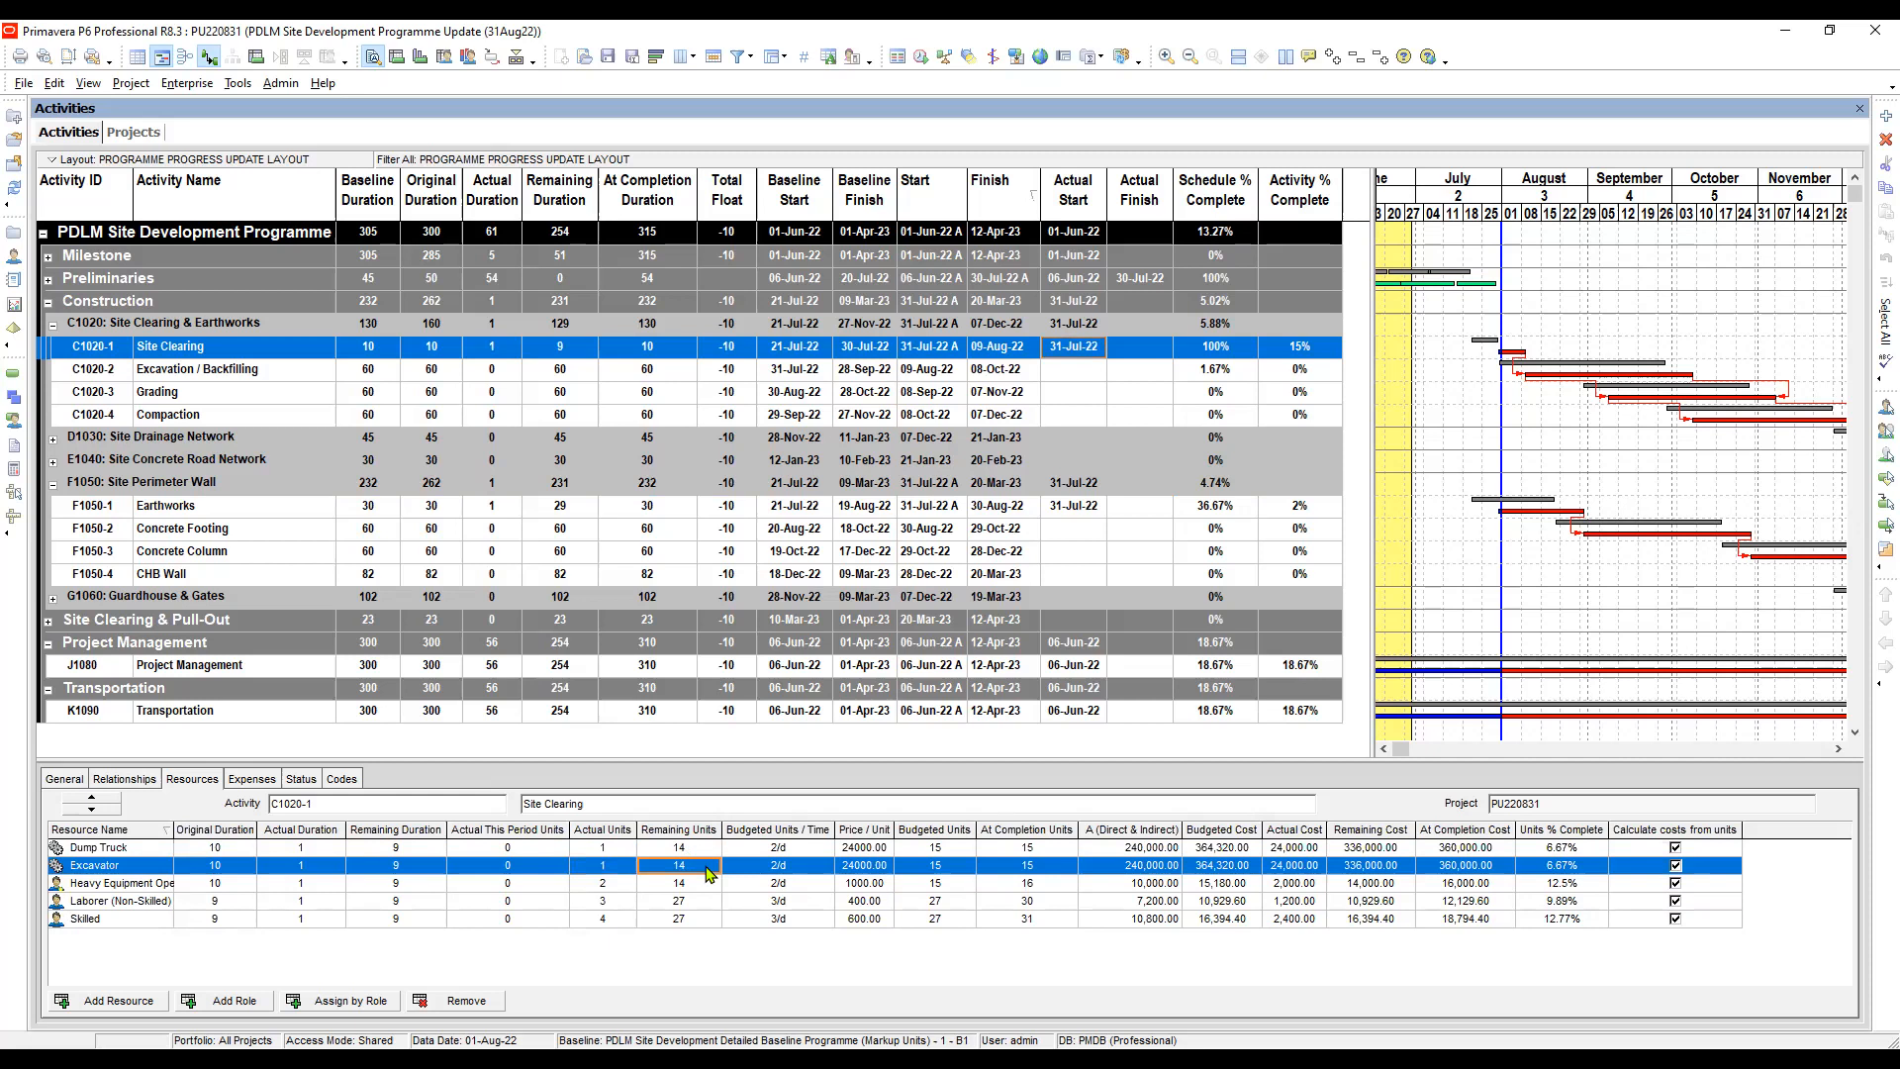
Switch to Excel and look up Site Clearing and Excavation / Backfilling's actual this period units and actual units in the TASKRSRC sheet
{"action": "left_click", "coordinate": [521, 849]}
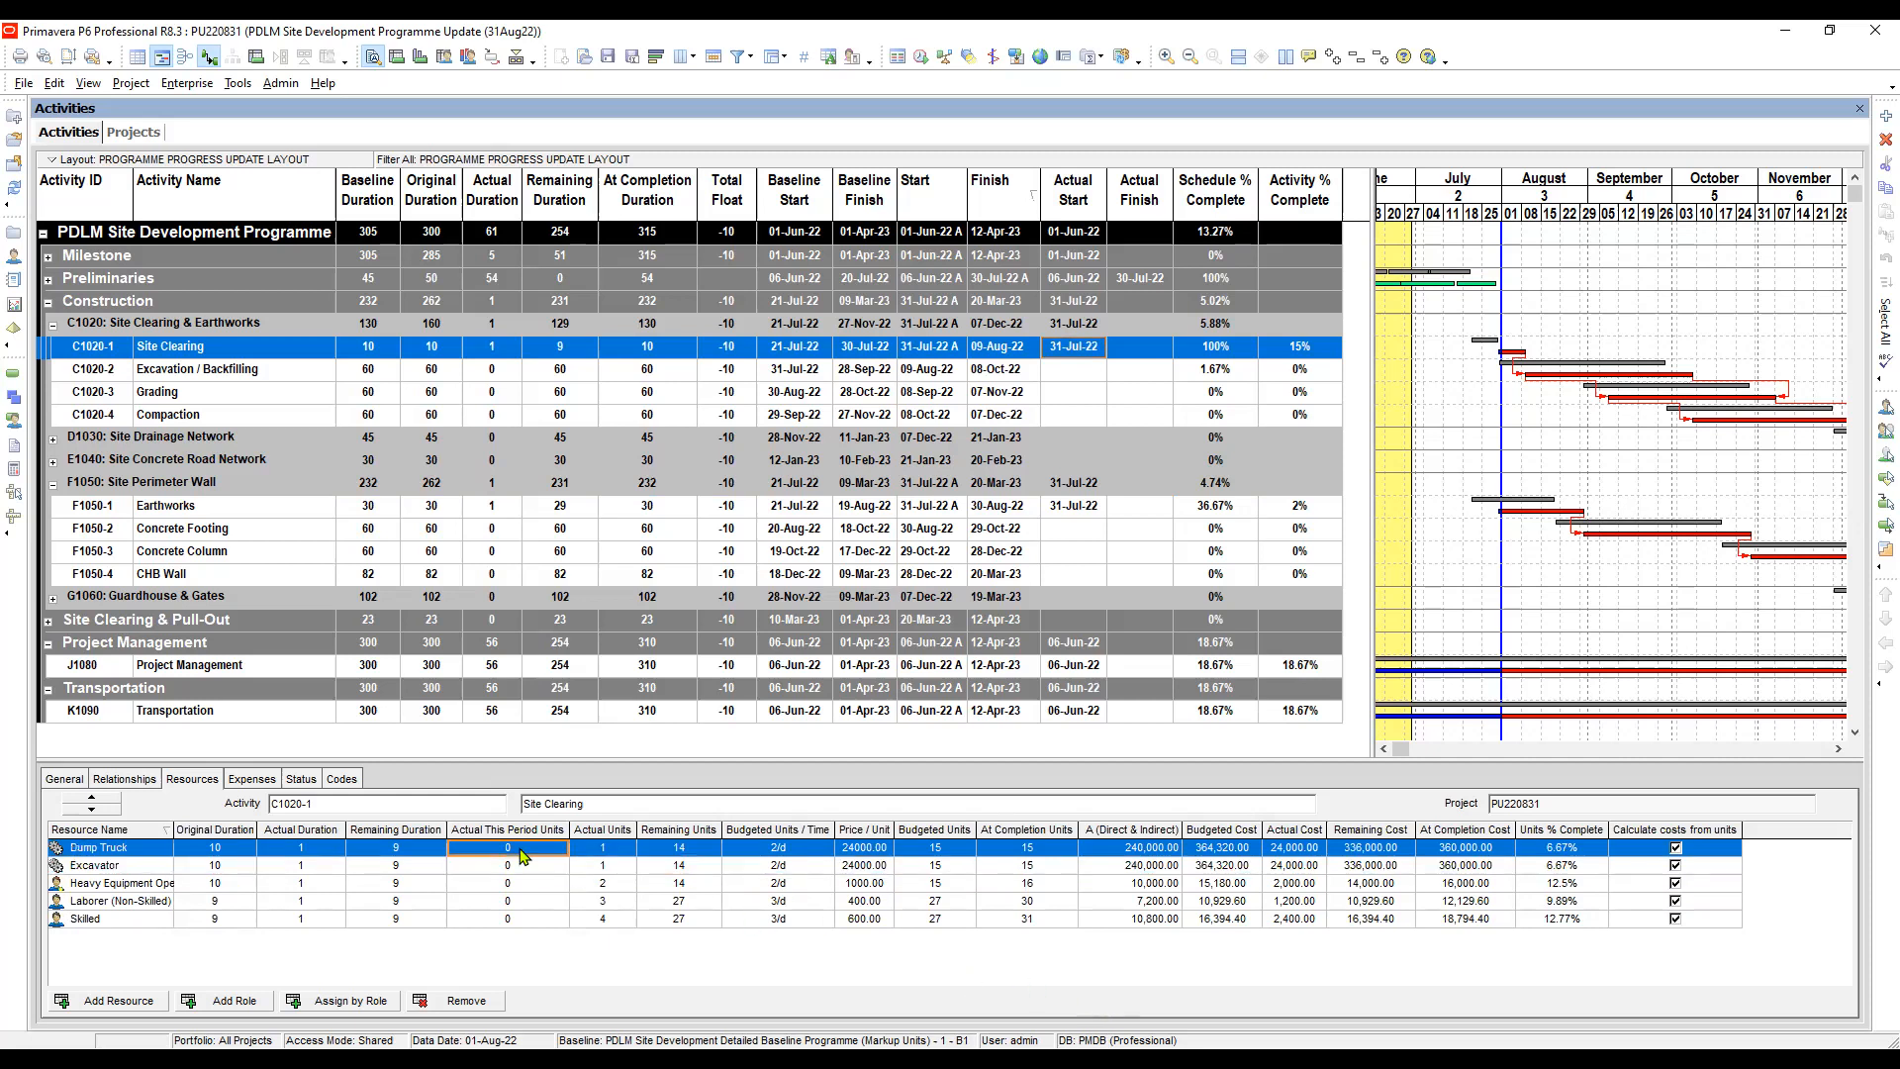
{"action": "key", "text": "alt+Tab"}
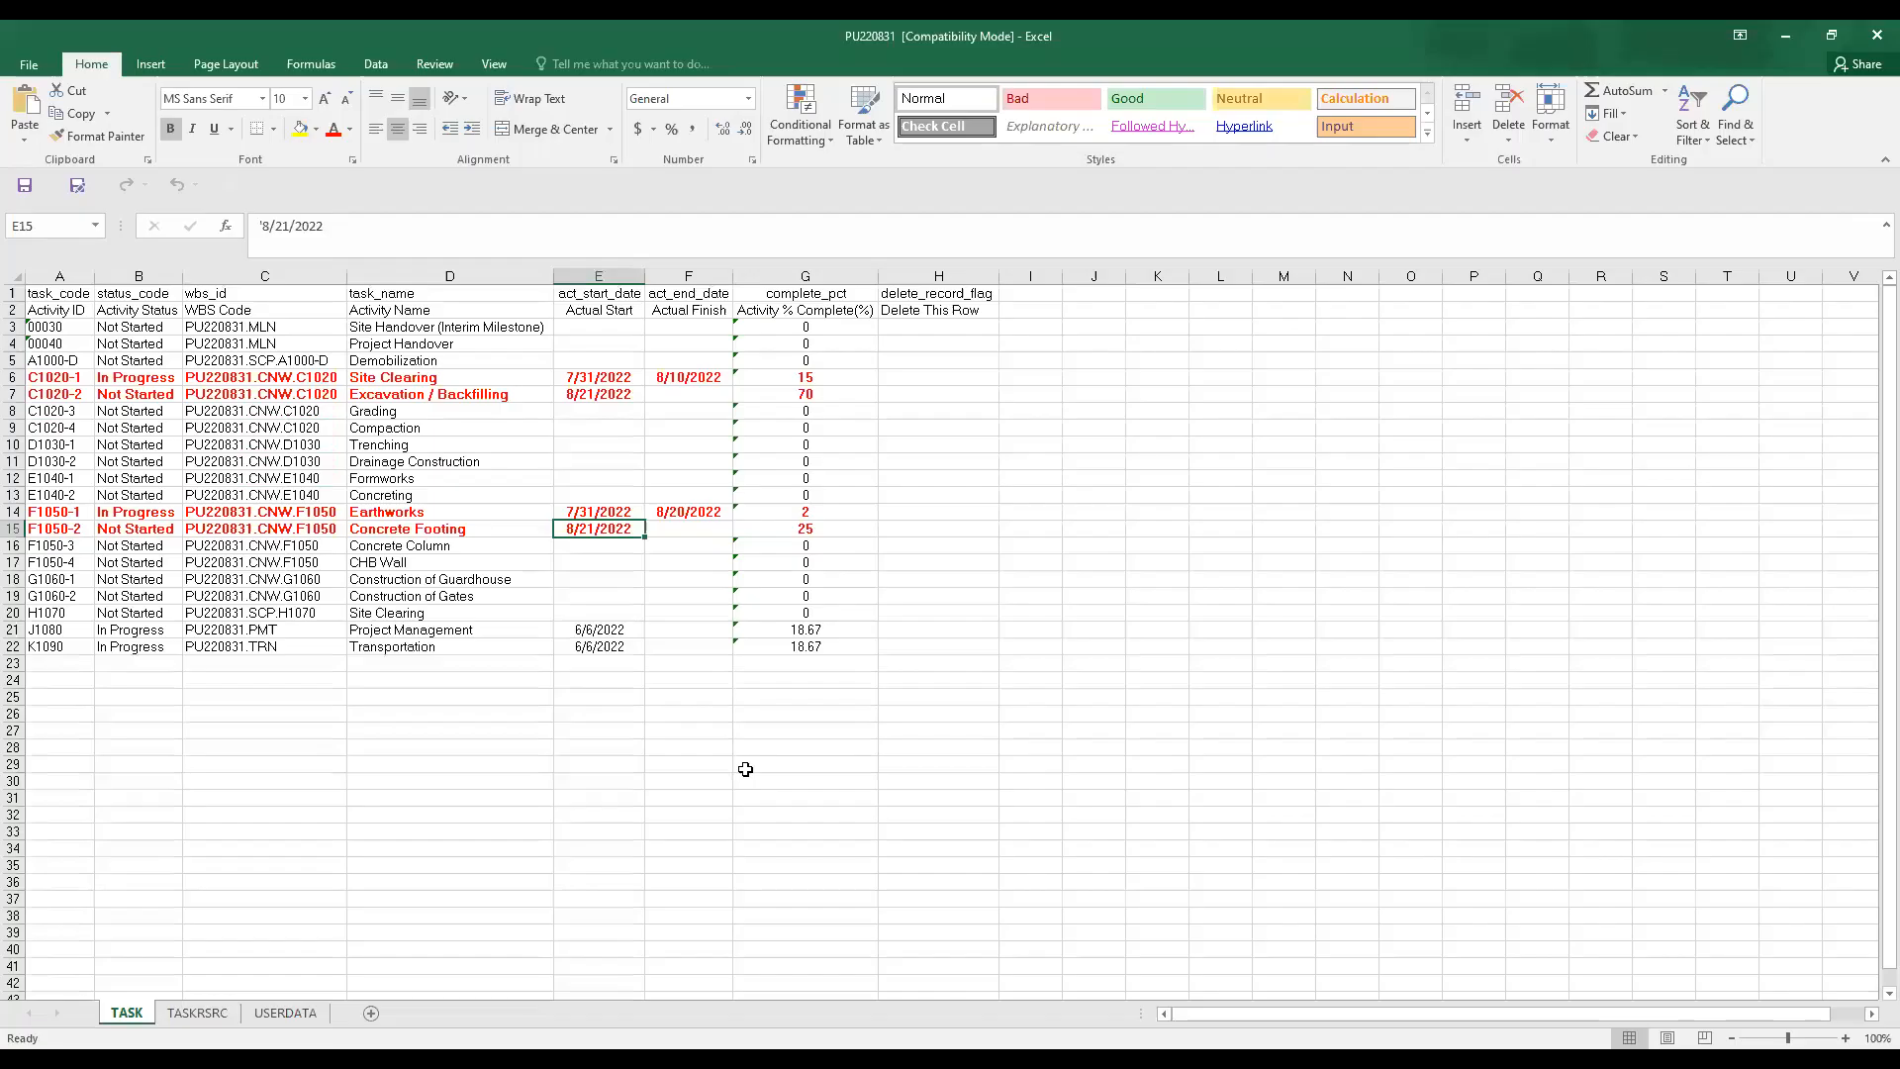
{"action": "left_click", "coordinate": [200, 1019]}
{"action": "left_click", "coordinate": [710, 376]}
{"action": "scroll", "coordinate": [710, 374], "scroll_direction": "up", "scroll_amount": 4}
{"action": "scroll", "coordinate": [711, 376], "scroll_direction": "up", "scroll_amount": 7}
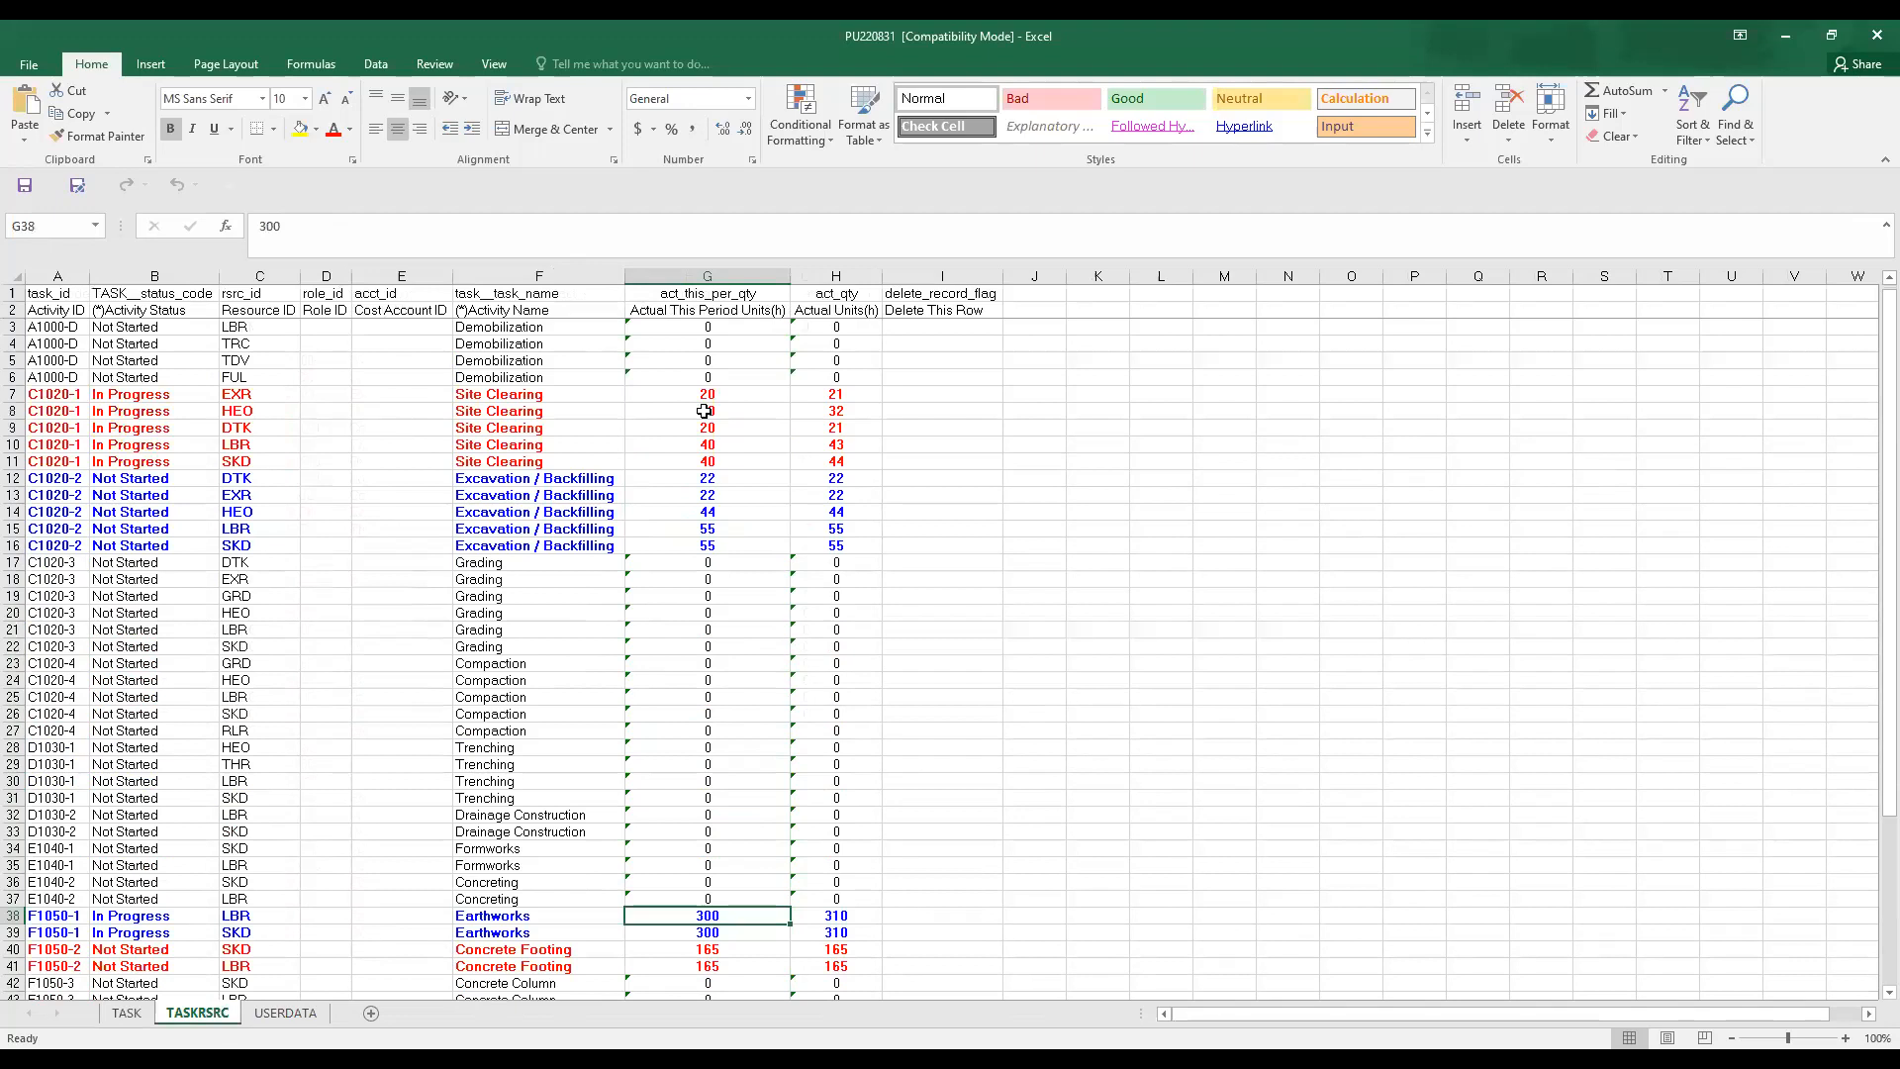
{"action": "left_click", "coordinate": [710, 400]}
{"action": "left_click_drag", "start_coordinate": [710, 407], "coordinate": [711, 547]}
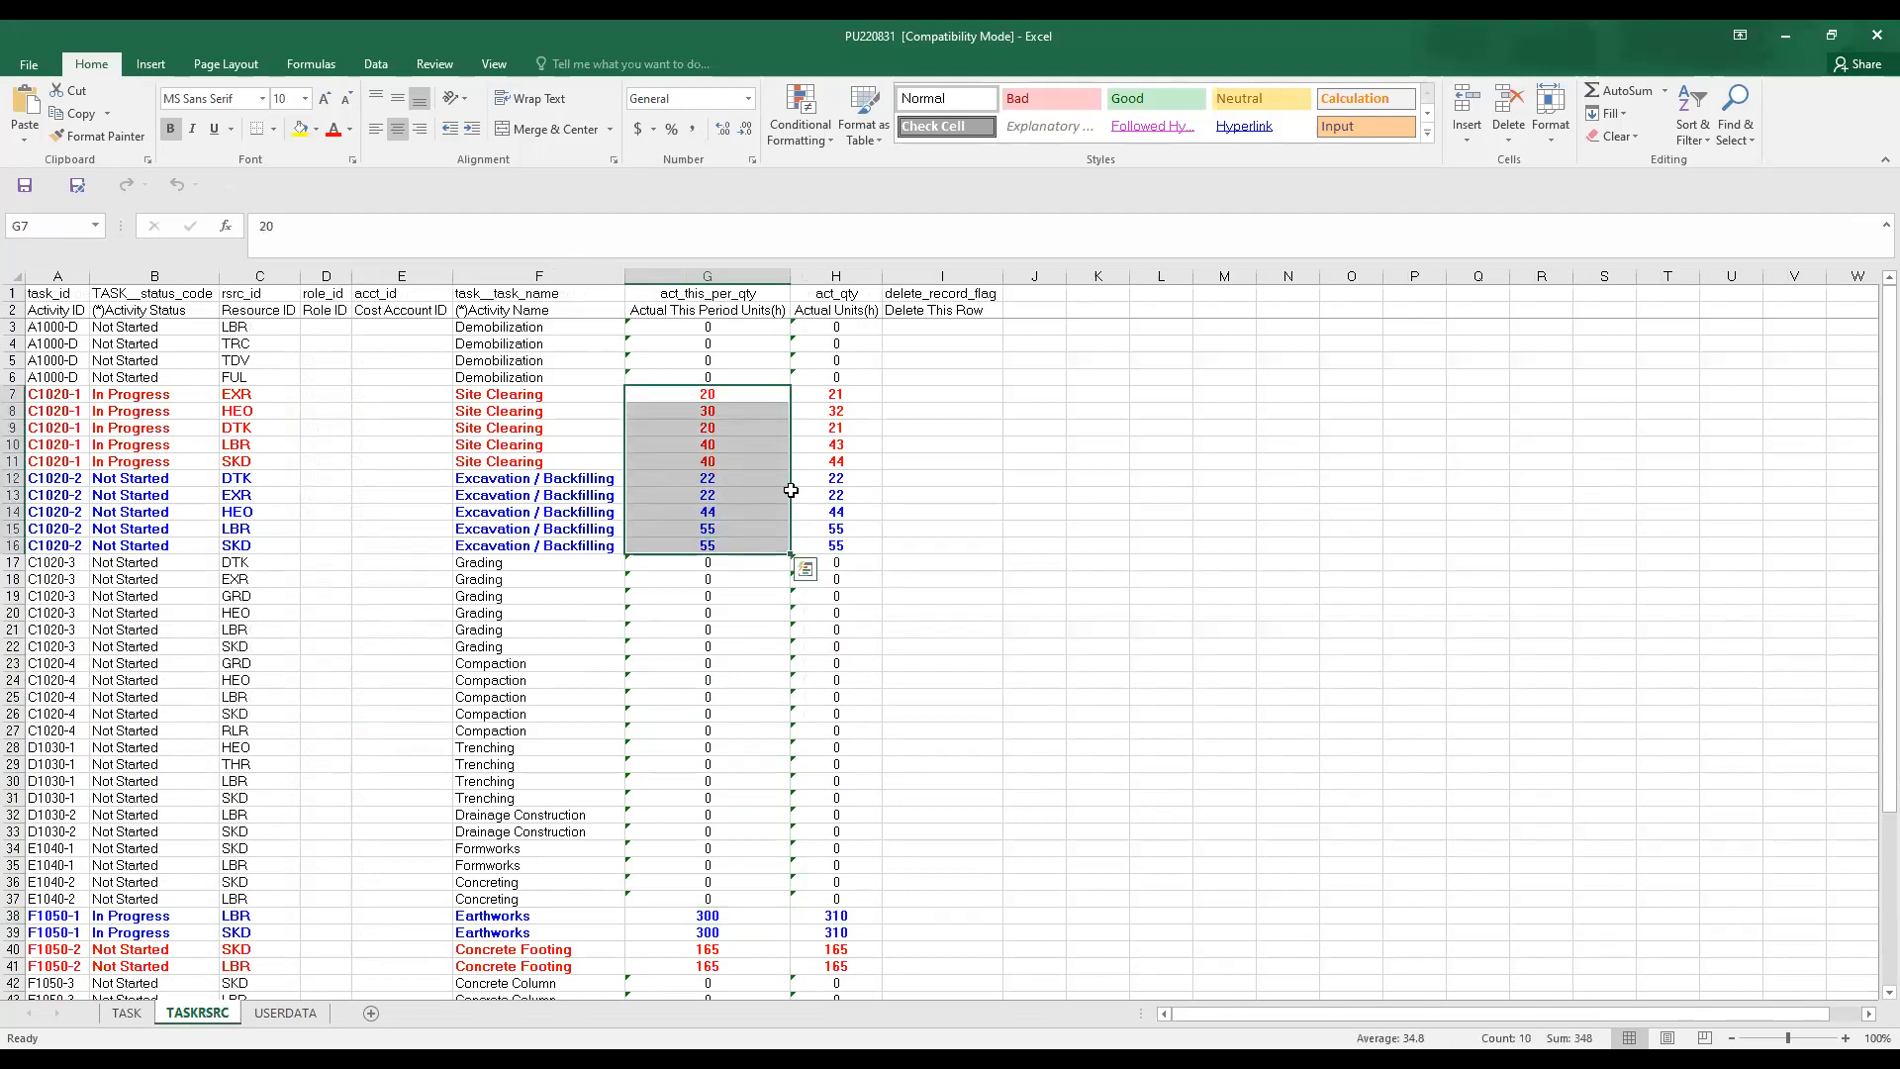
{"action": "left_click", "coordinate": [835, 396]}
{"action": "left_click_drag", "start_coordinate": [831, 425], "coordinate": [836, 547]}
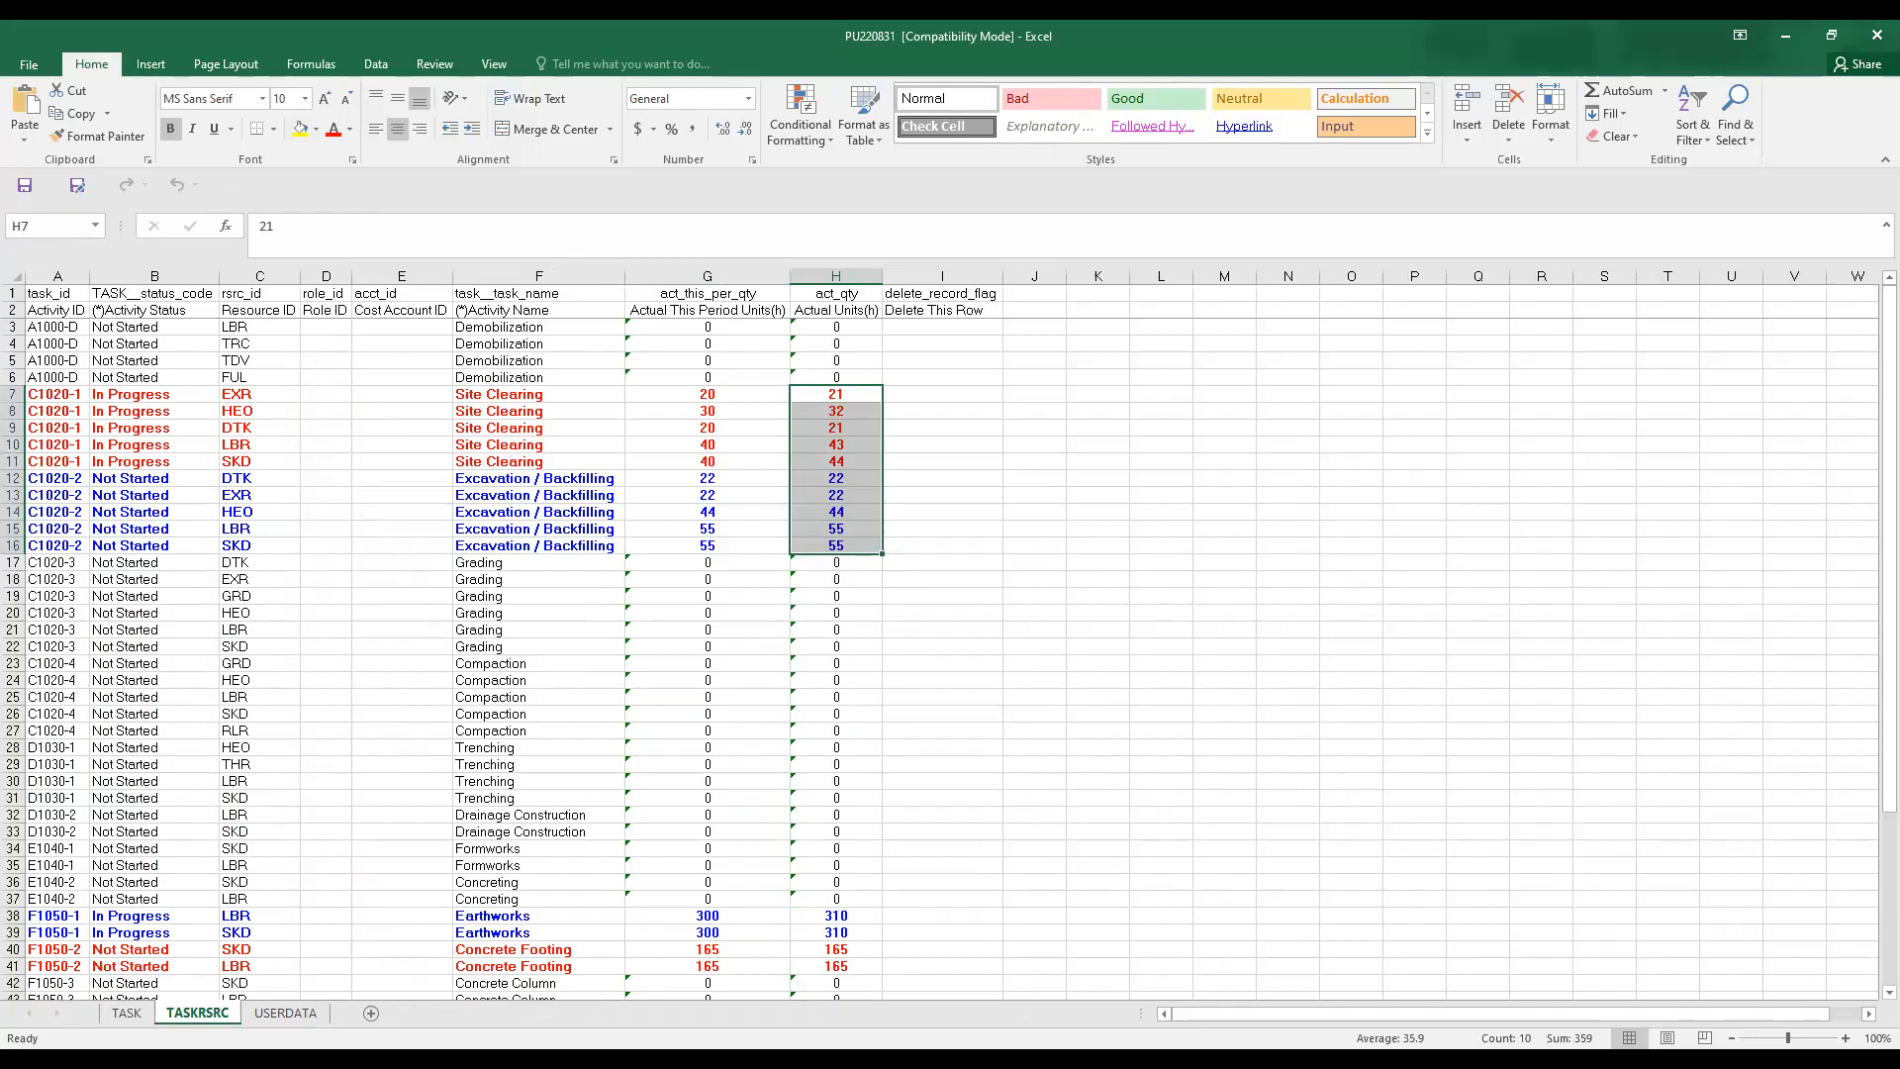
Return to Primavera P6 and examine the actual this period, actual and remaining units of Site Clearing's Dump Truck and Excavator
{"action": "key", "text": "alt+Tab"}
{"action": "left_click", "coordinate": [508, 864]}
{"action": "left_click", "coordinate": [507, 848]}
{"action": "left_click", "coordinate": [608, 848]}
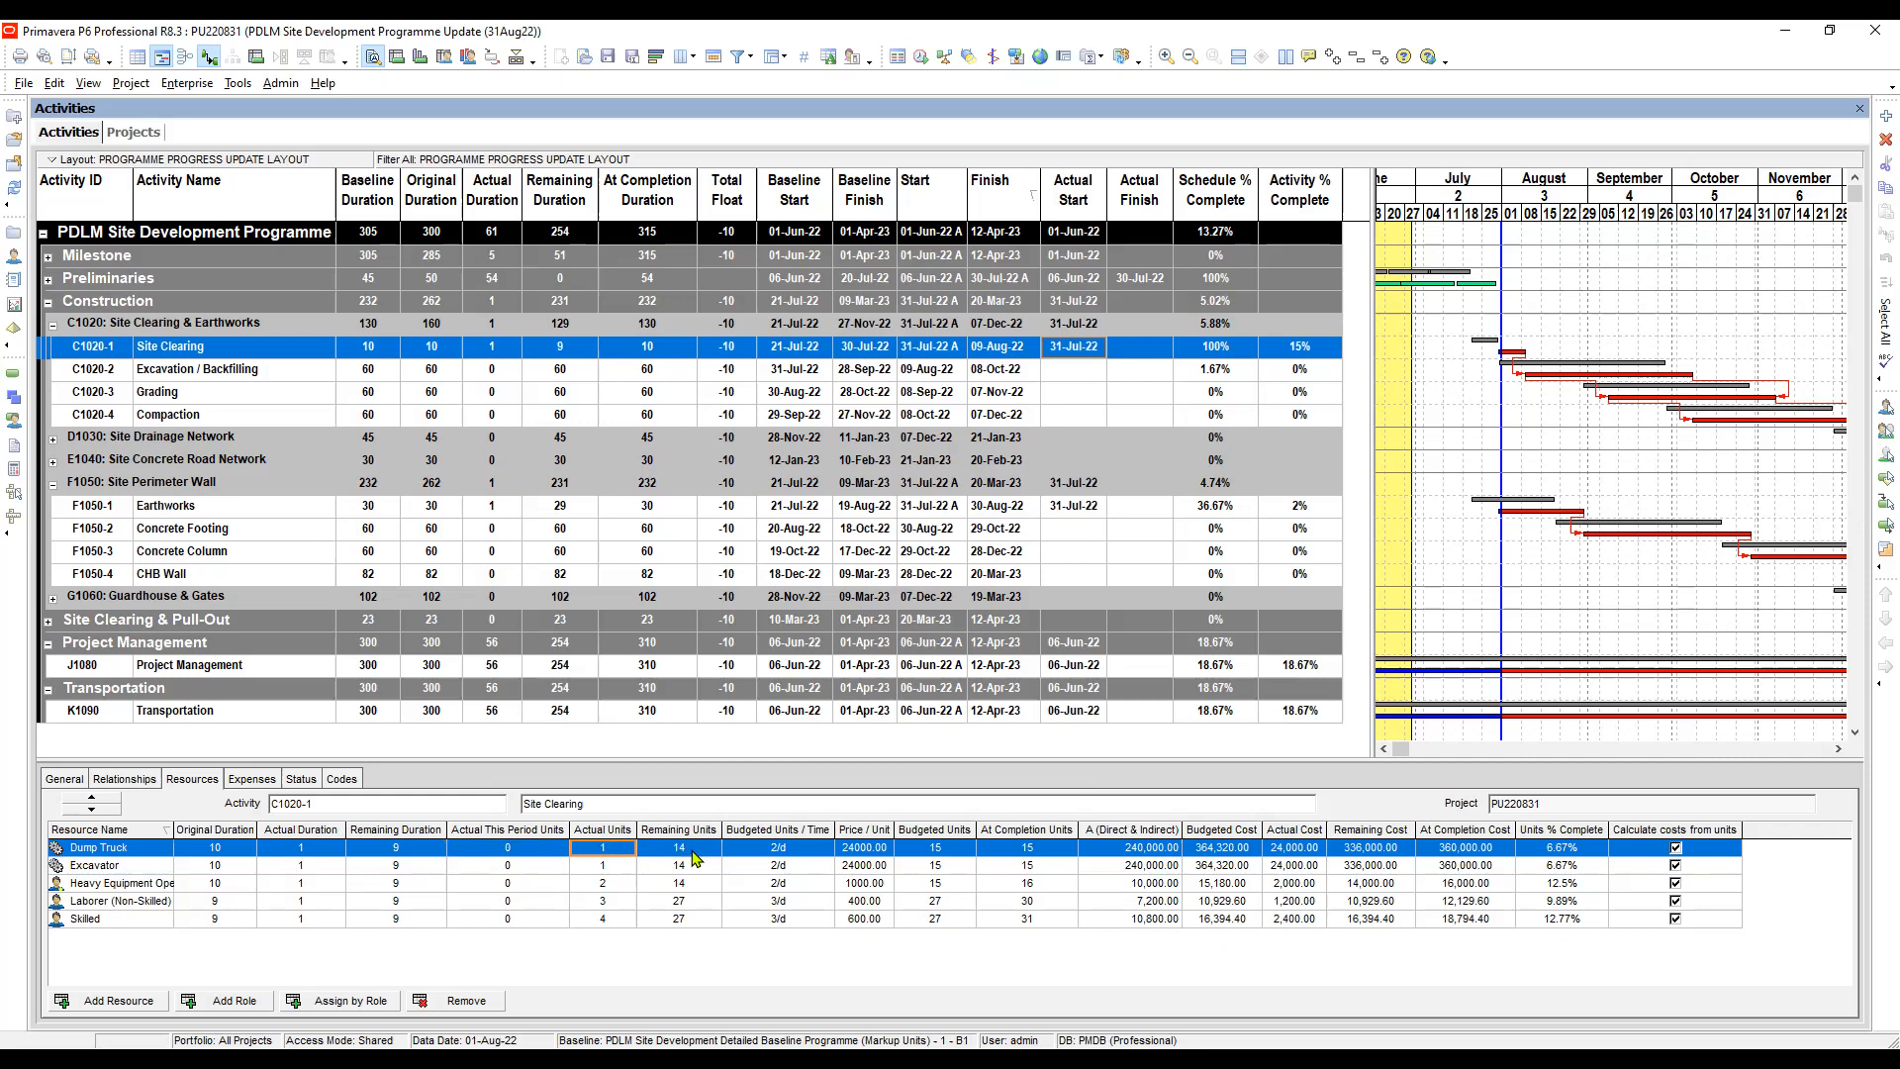
{"action": "left_click", "coordinate": [685, 860]}
{"action": "left_click", "coordinate": [684, 852]}
{"action": "left_click", "coordinate": [682, 868]}
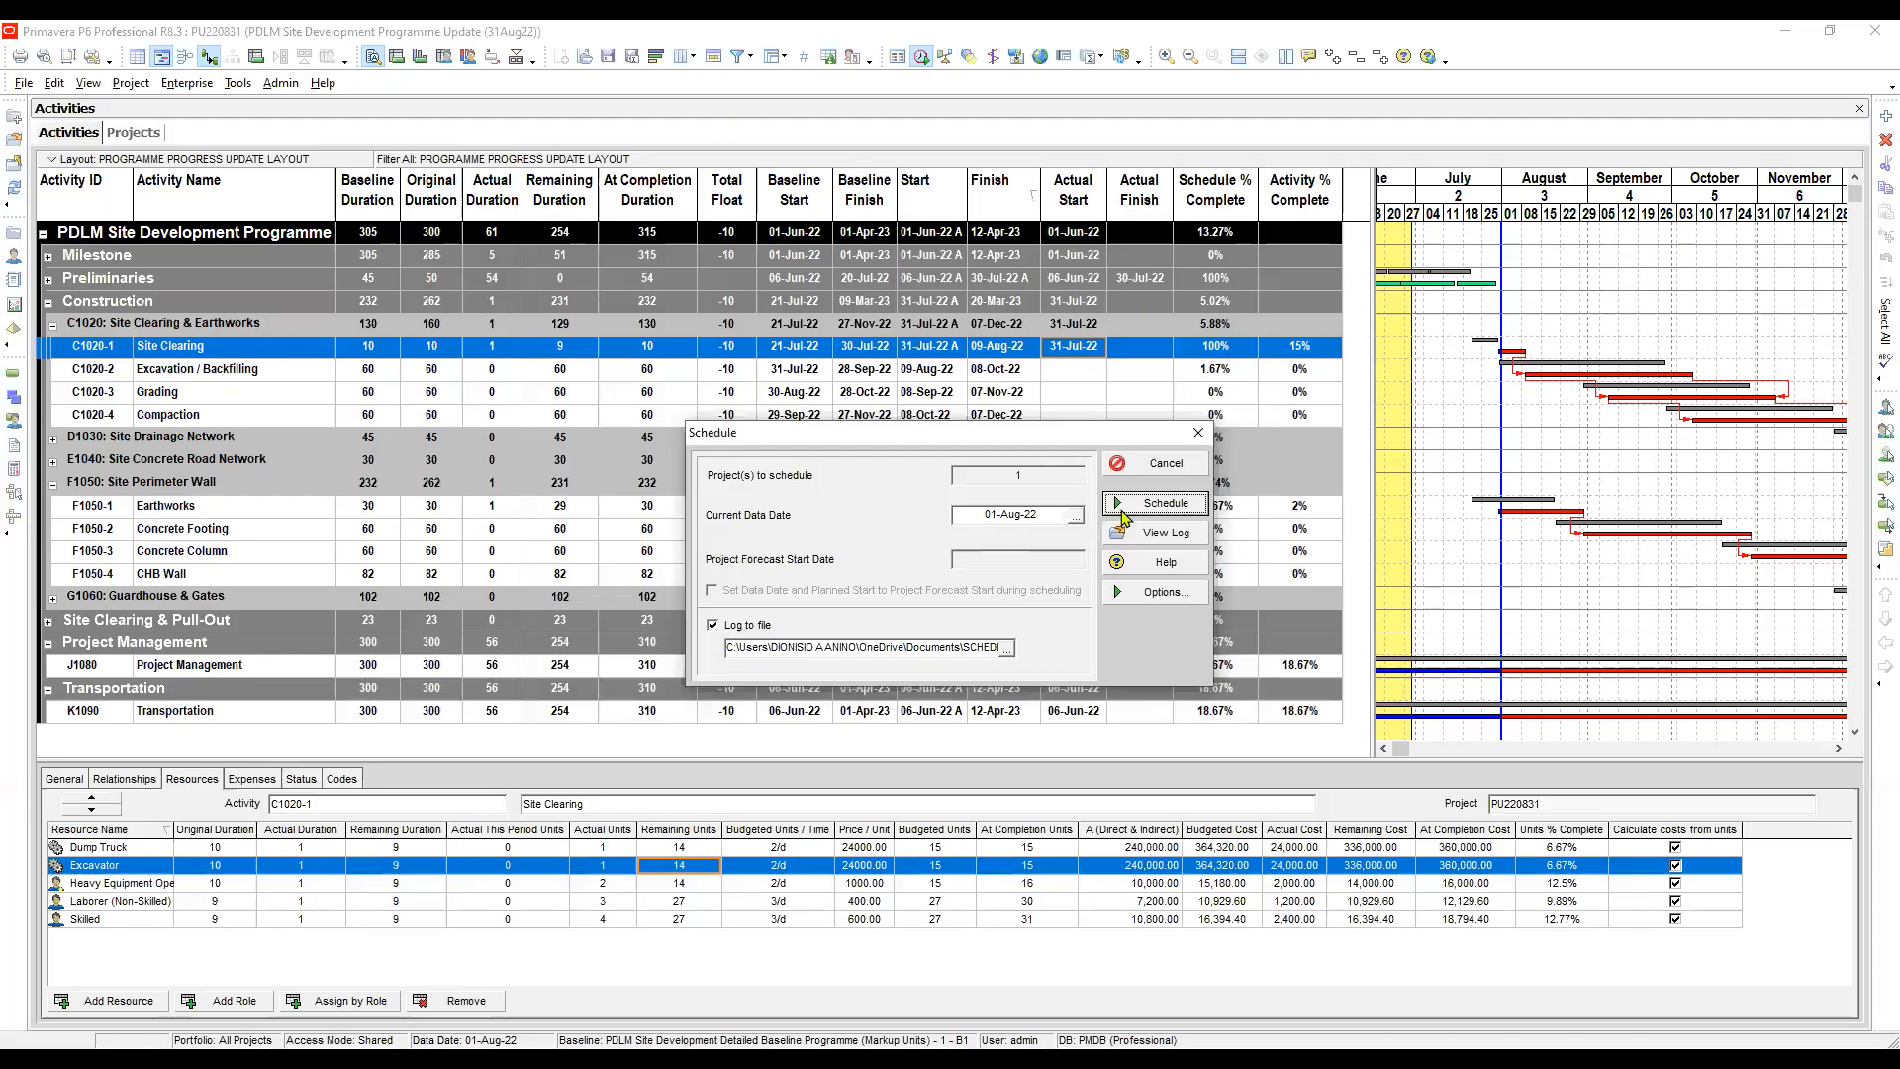
Set the current data date to 01-Sep-22 and schedule the project
{"action": "left_click", "coordinate": [1125, 512]}
{"action": "left_click_drag", "start_coordinate": [1032, 434], "coordinate": [1012, 273]}
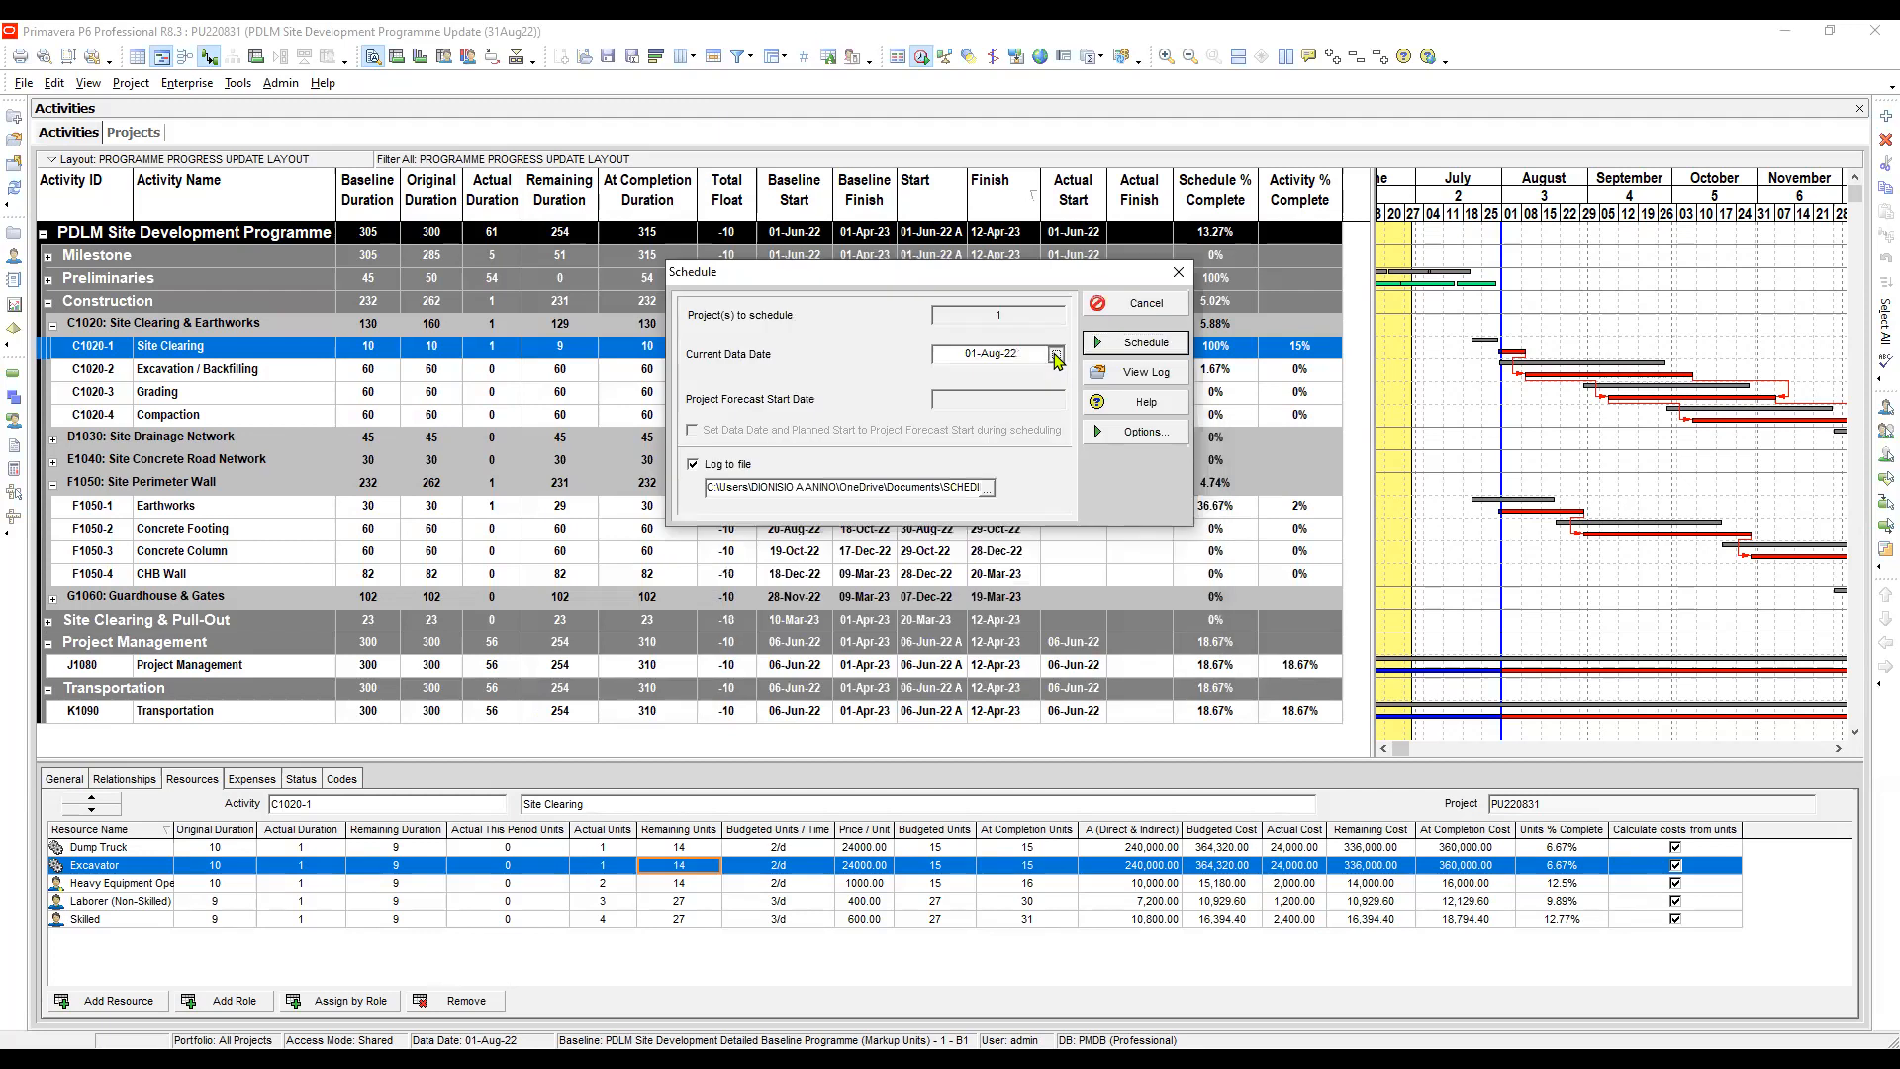
{"action": "left_click", "coordinate": [1056, 354]}
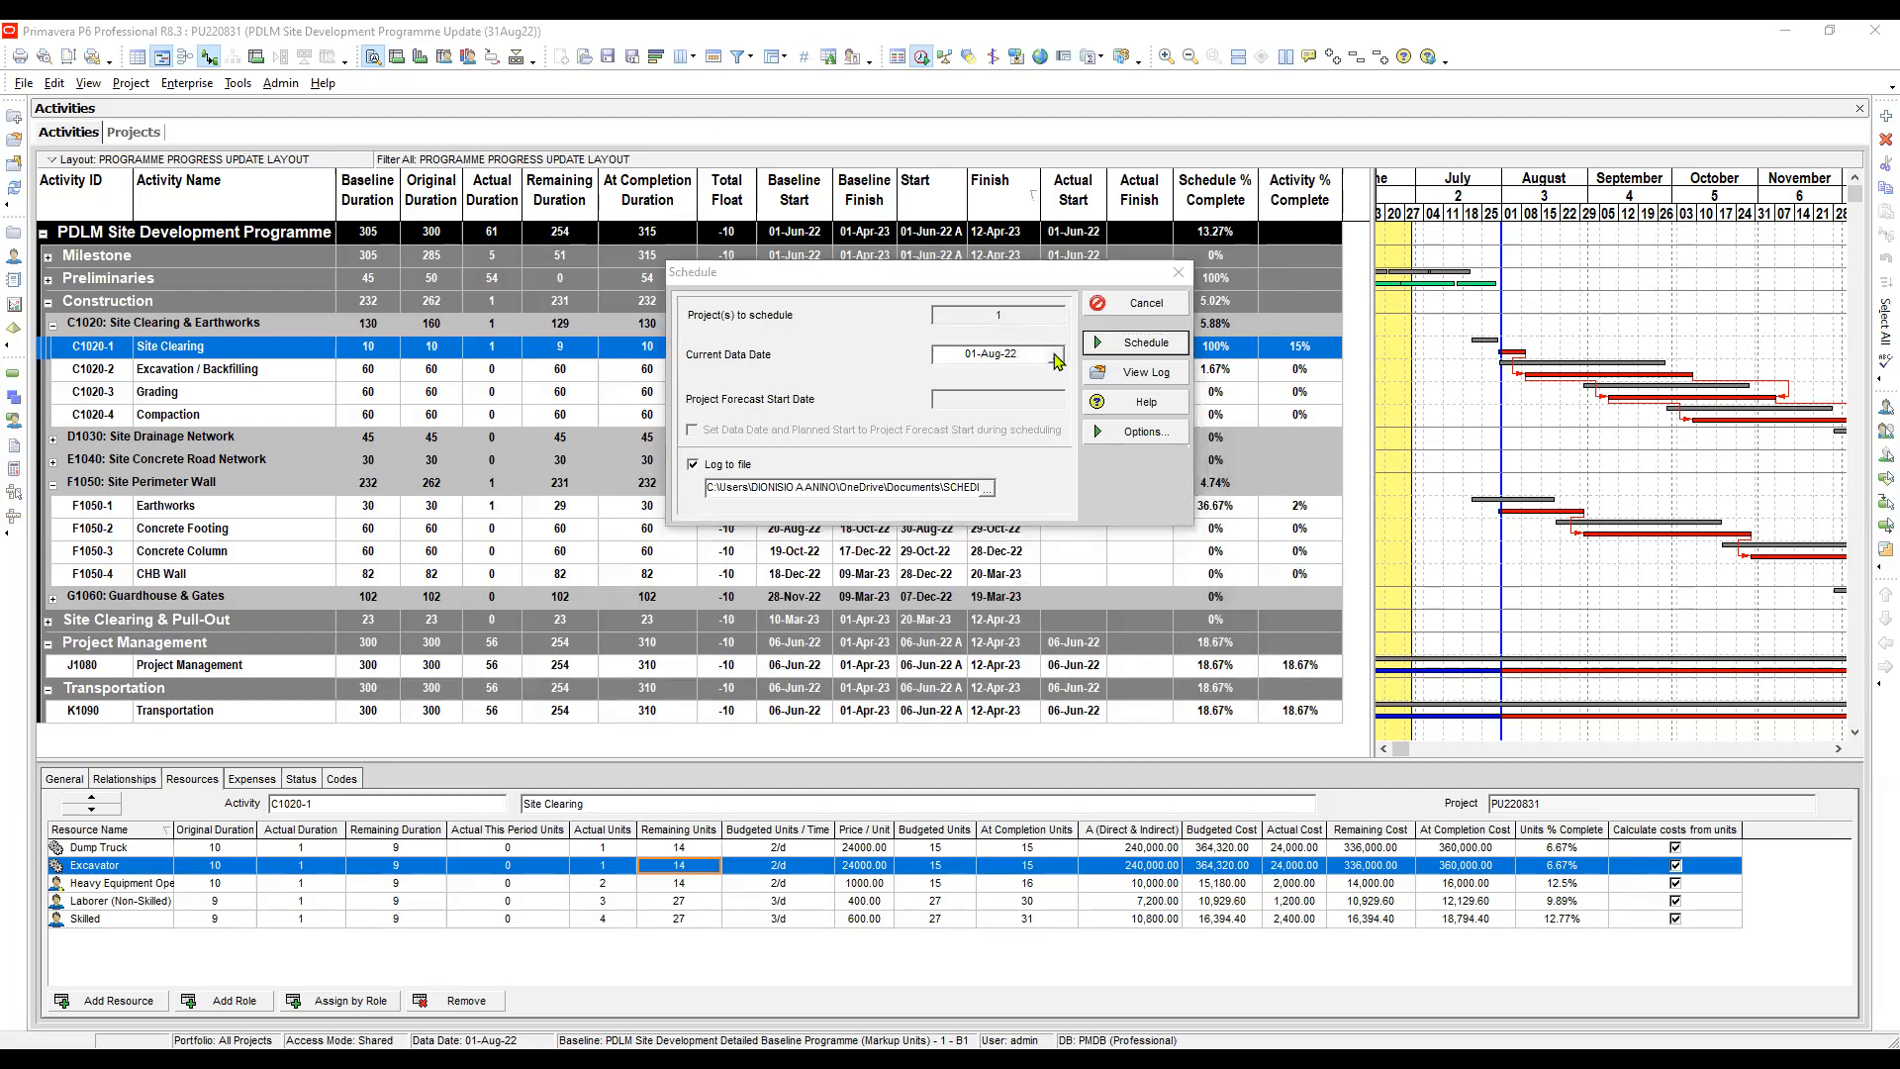
{"action": "left_click", "coordinate": [1036, 463]}
{"action": "left_click", "coordinate": [1145, 342]}
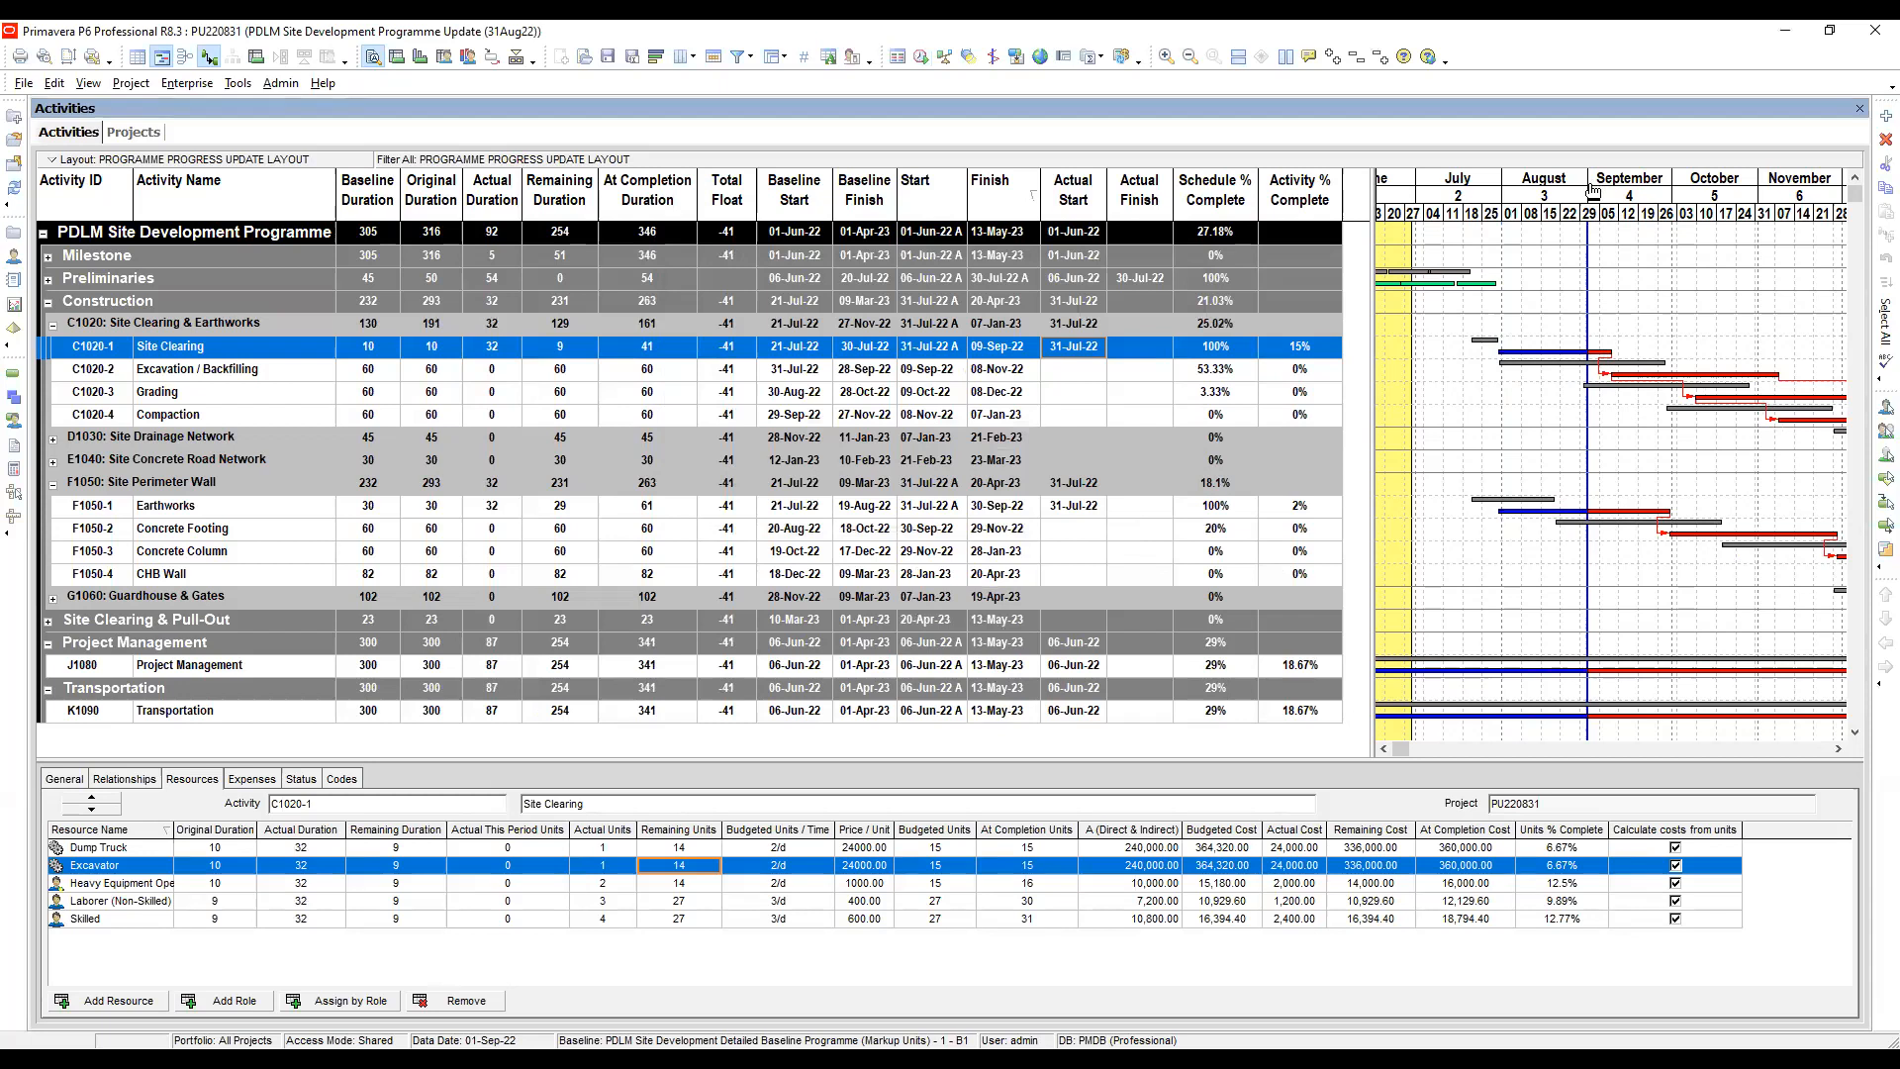
Examine the rescheduled Gantt bars around the data date and compress the timescale to show the programme through May
{"action": "left_click_drag", "start_coordinate": [1690, 183], "coordinate": [1769, 285]}
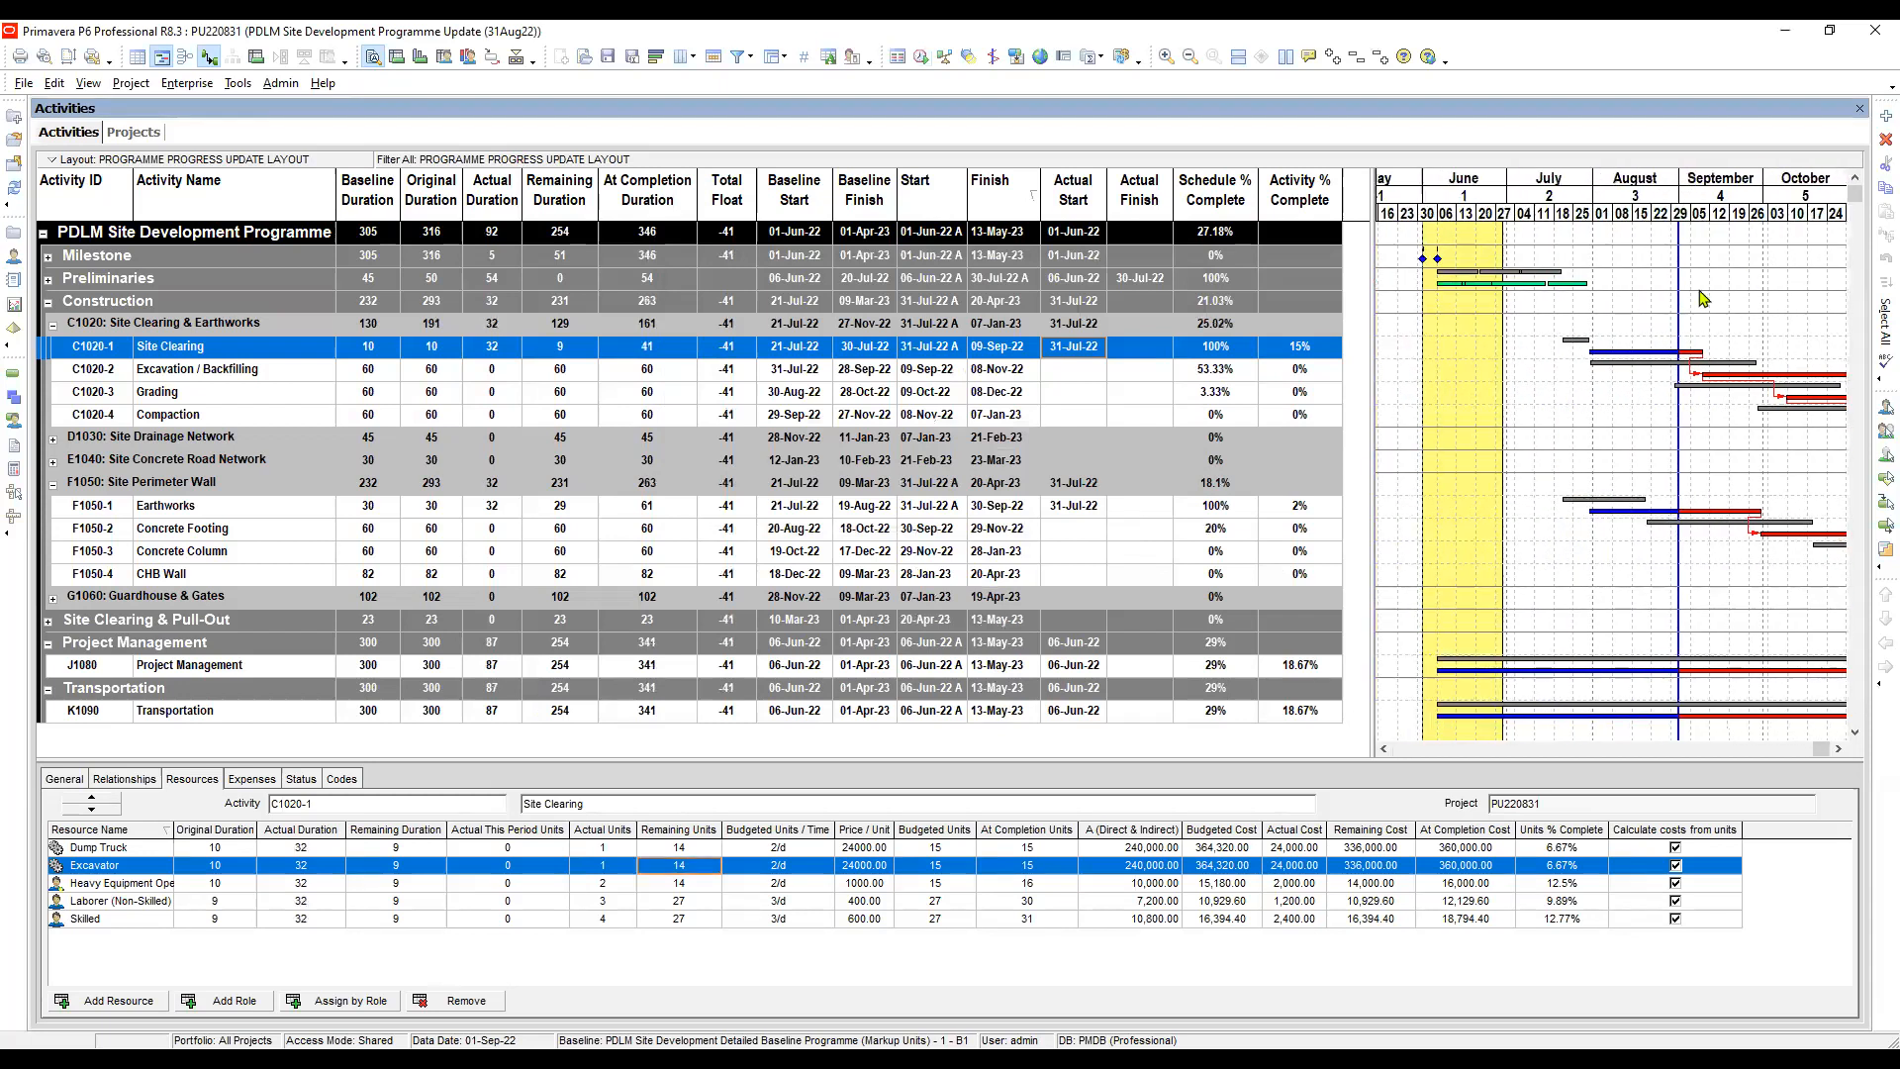
{"action": "left_click", "coordinate": [1457, 330]}
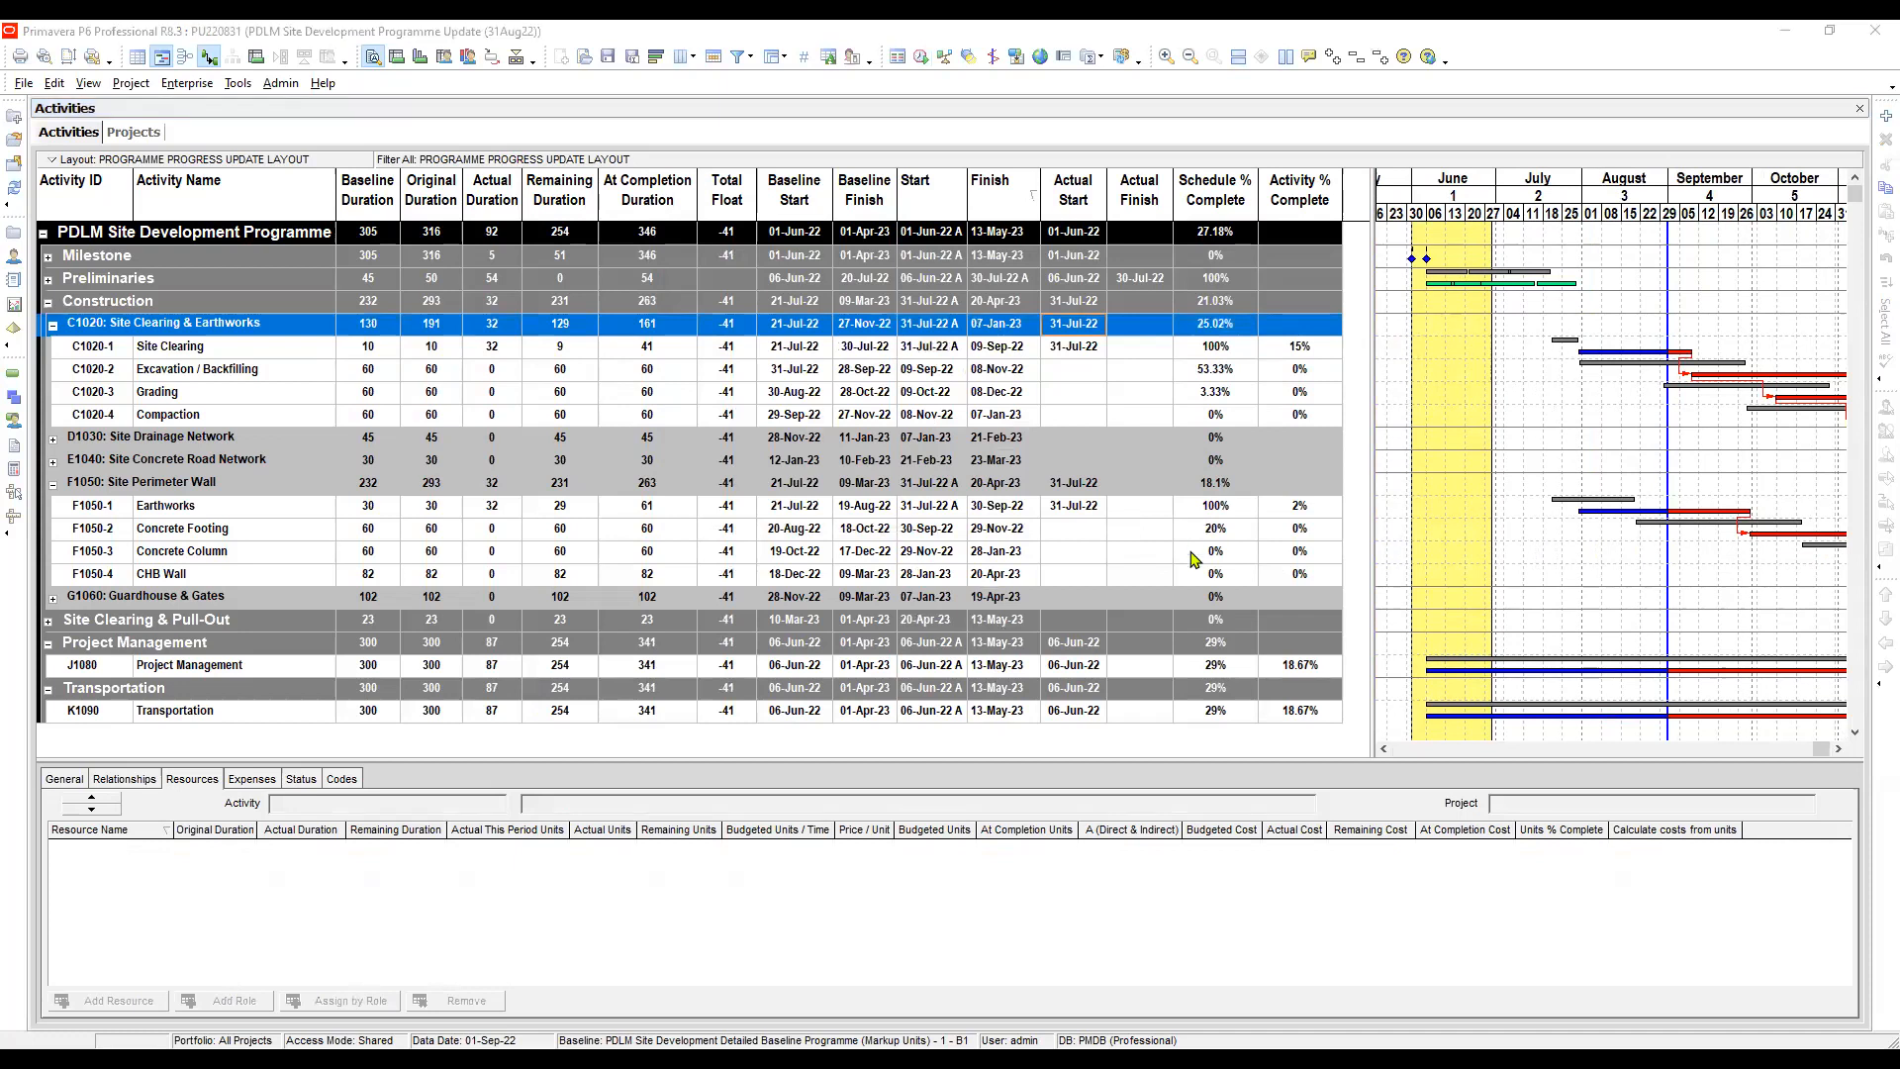
{"action": "left_click", "coordinate": [1722, 183]}
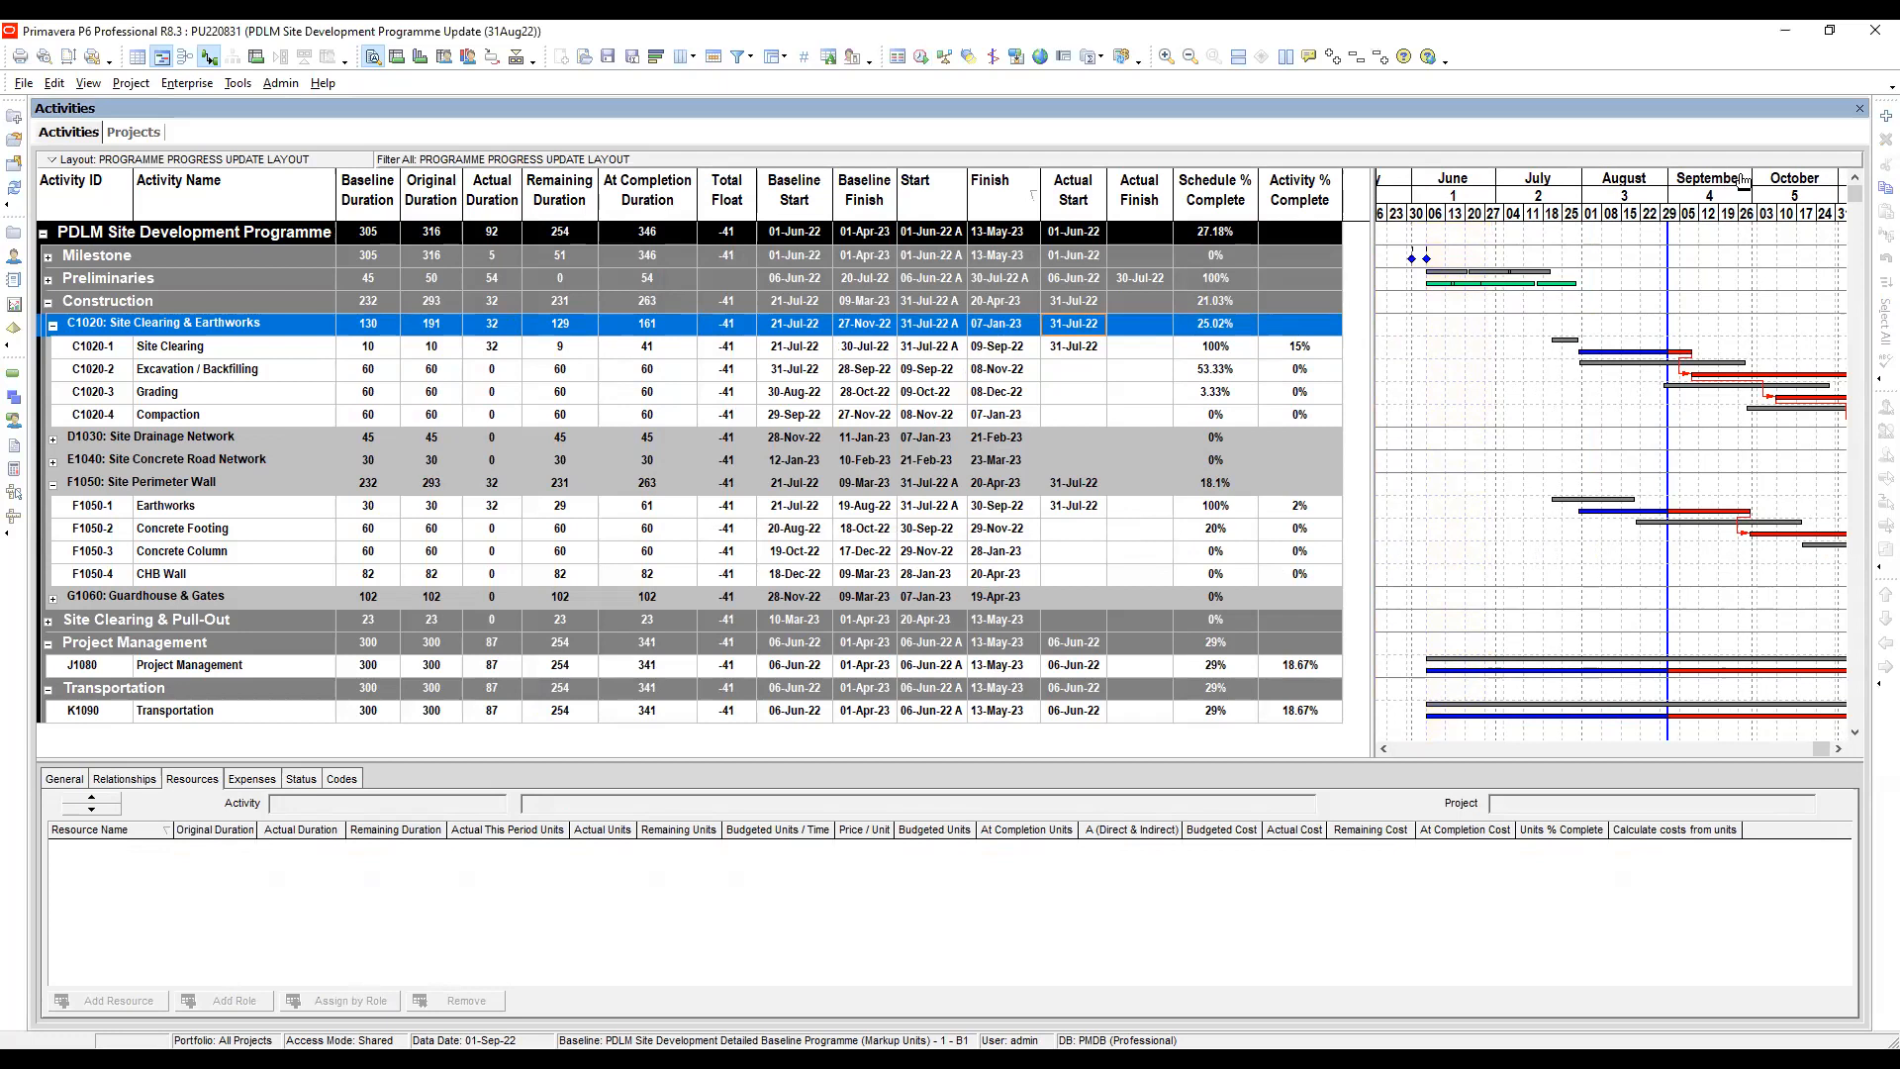
{"action": "left_click_drag", "start_coordinate": [1743, 180], "coordinate": [1460, 242]}
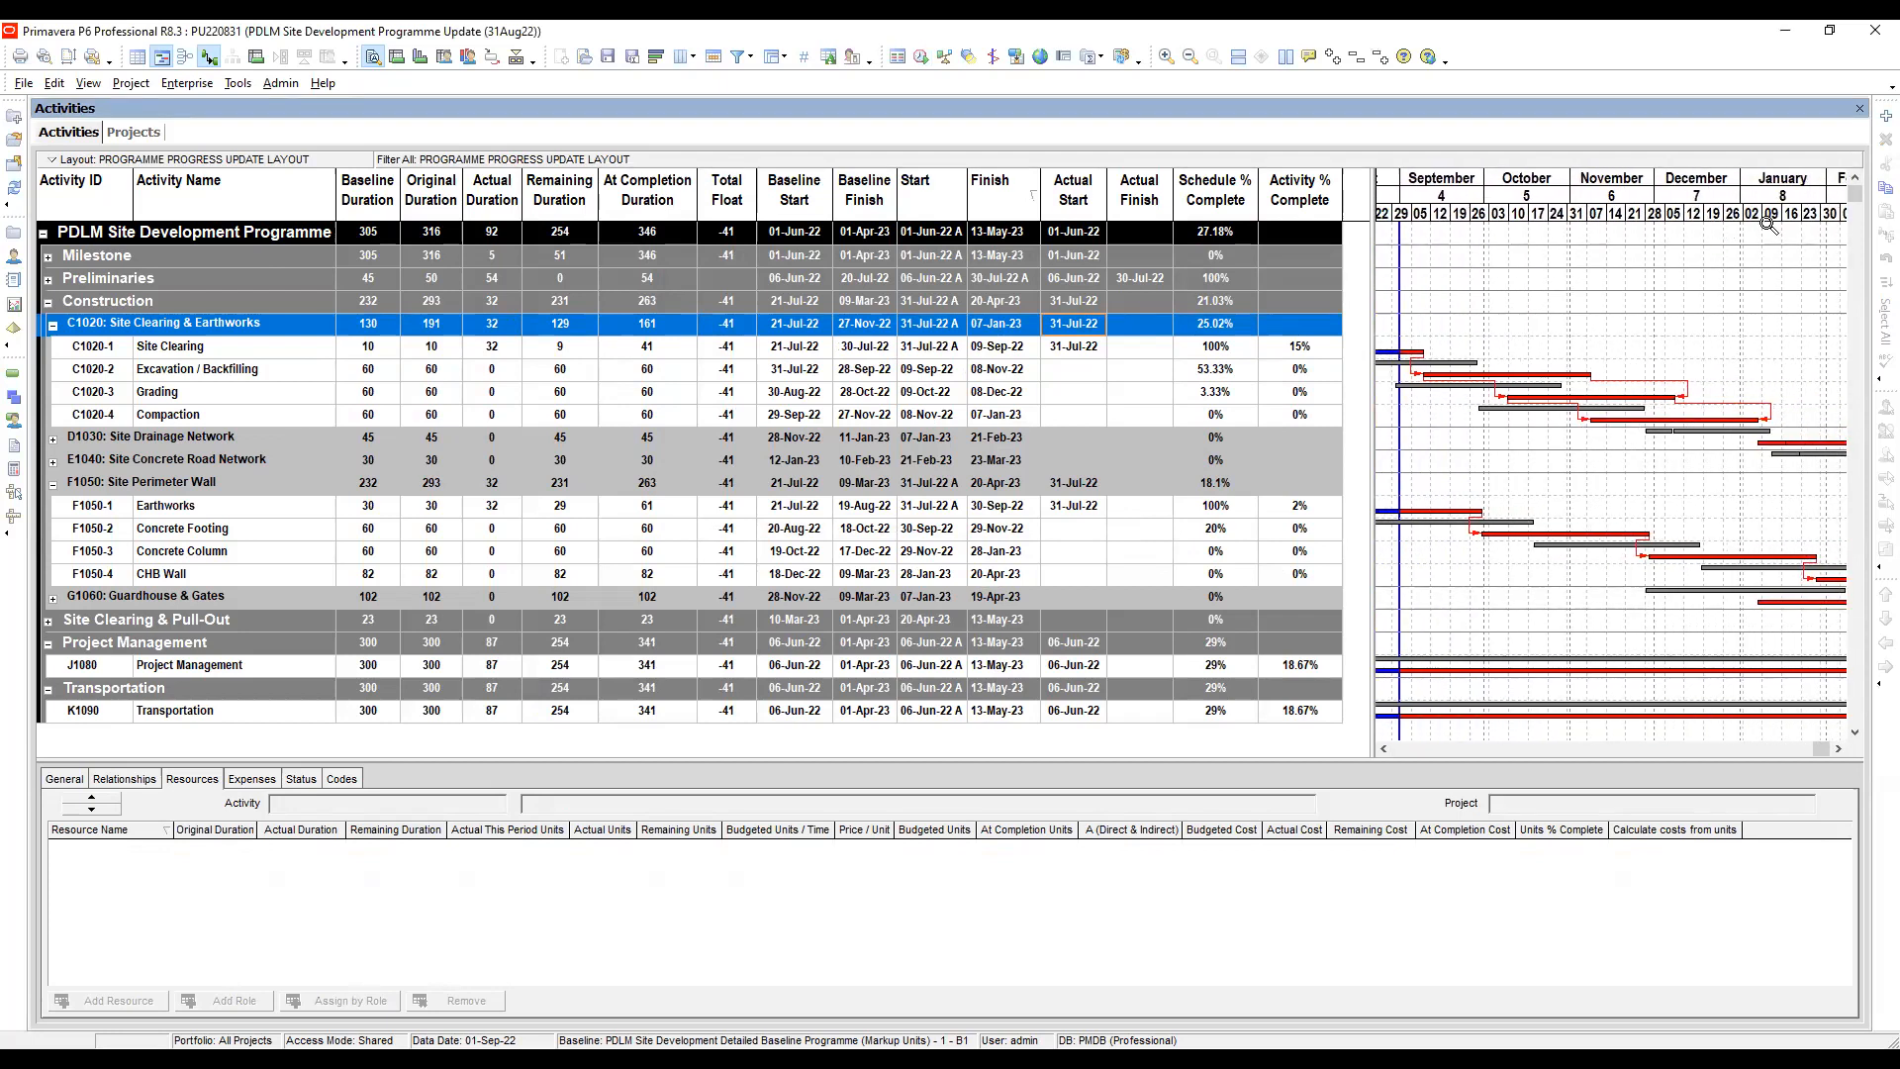
{"action": "left_click_drag", "start_coordinate": [1767, 226], "coordinate": [1621, 280]}
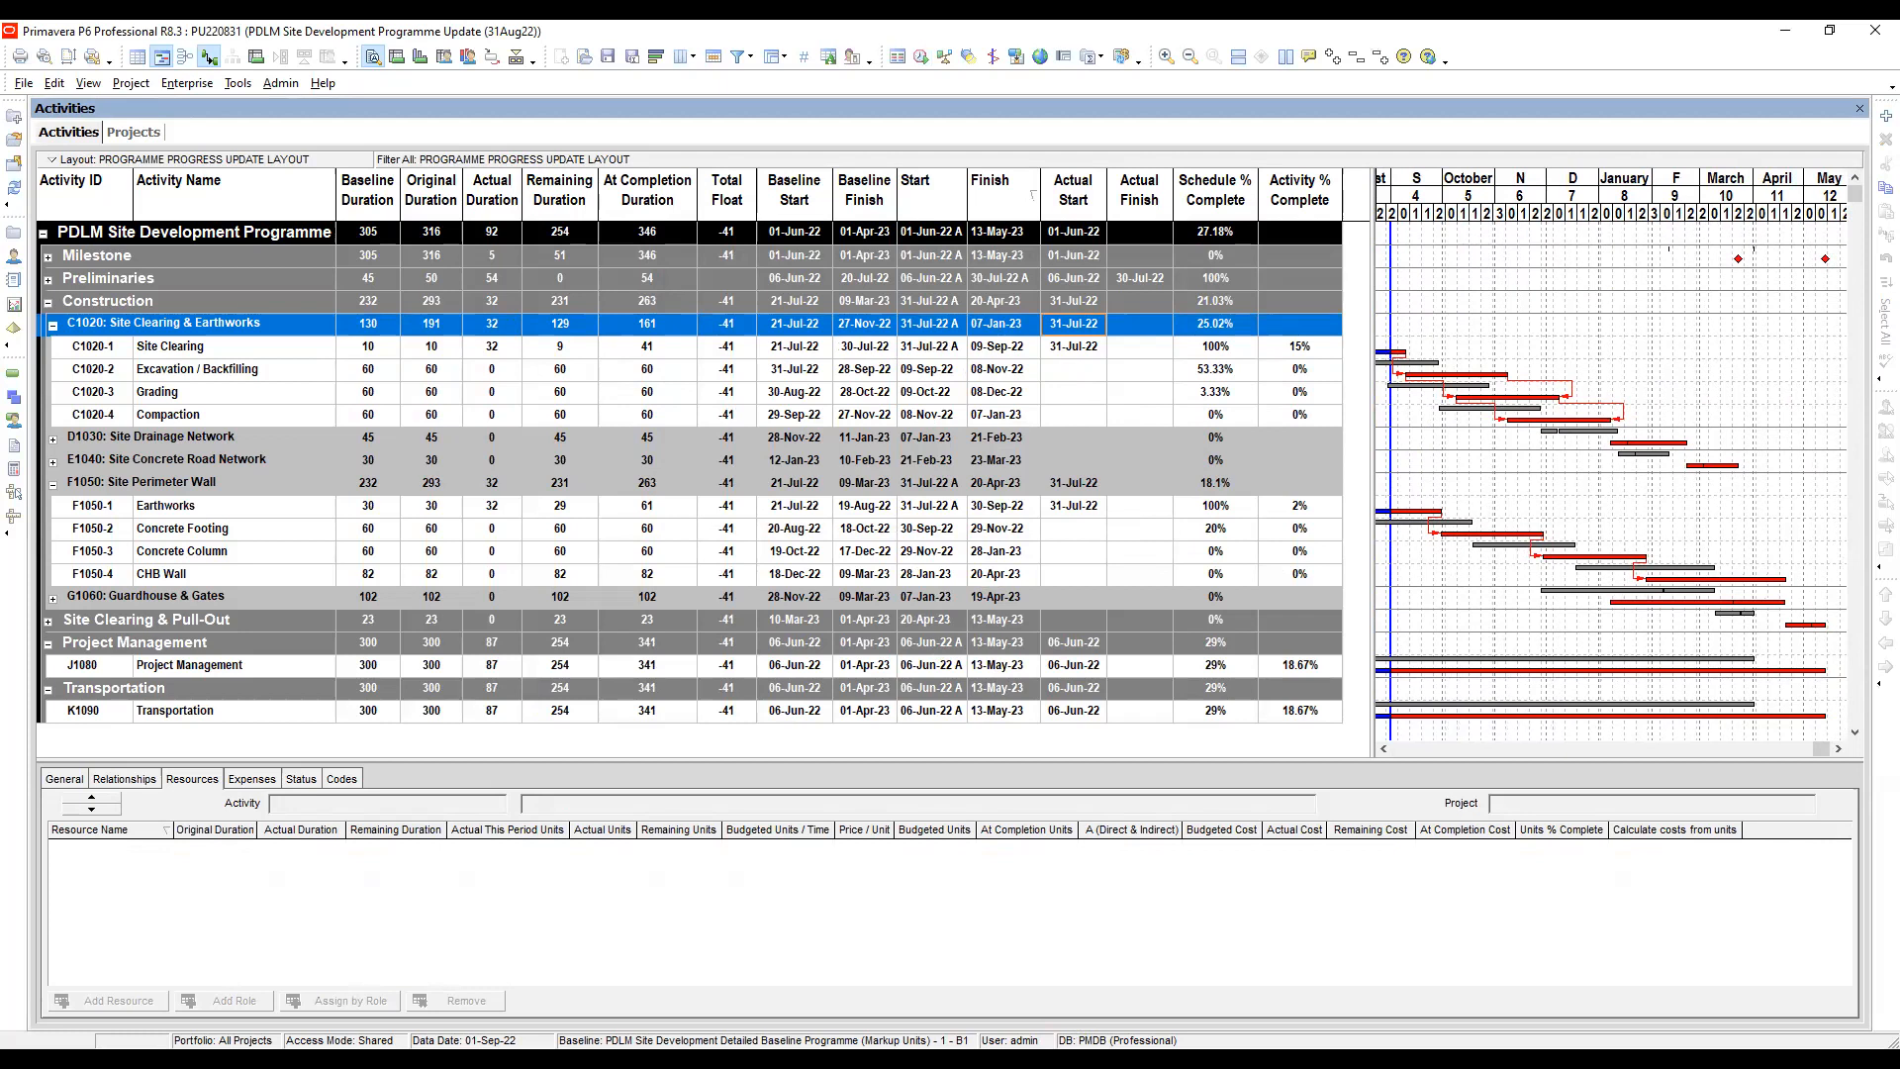
Start a project import using the Spreadsheet - (XLS) format
{"action": "left_click", "coordinate": [367, 346]}
{"action": "left_click", "coordinate": [23, 85]}
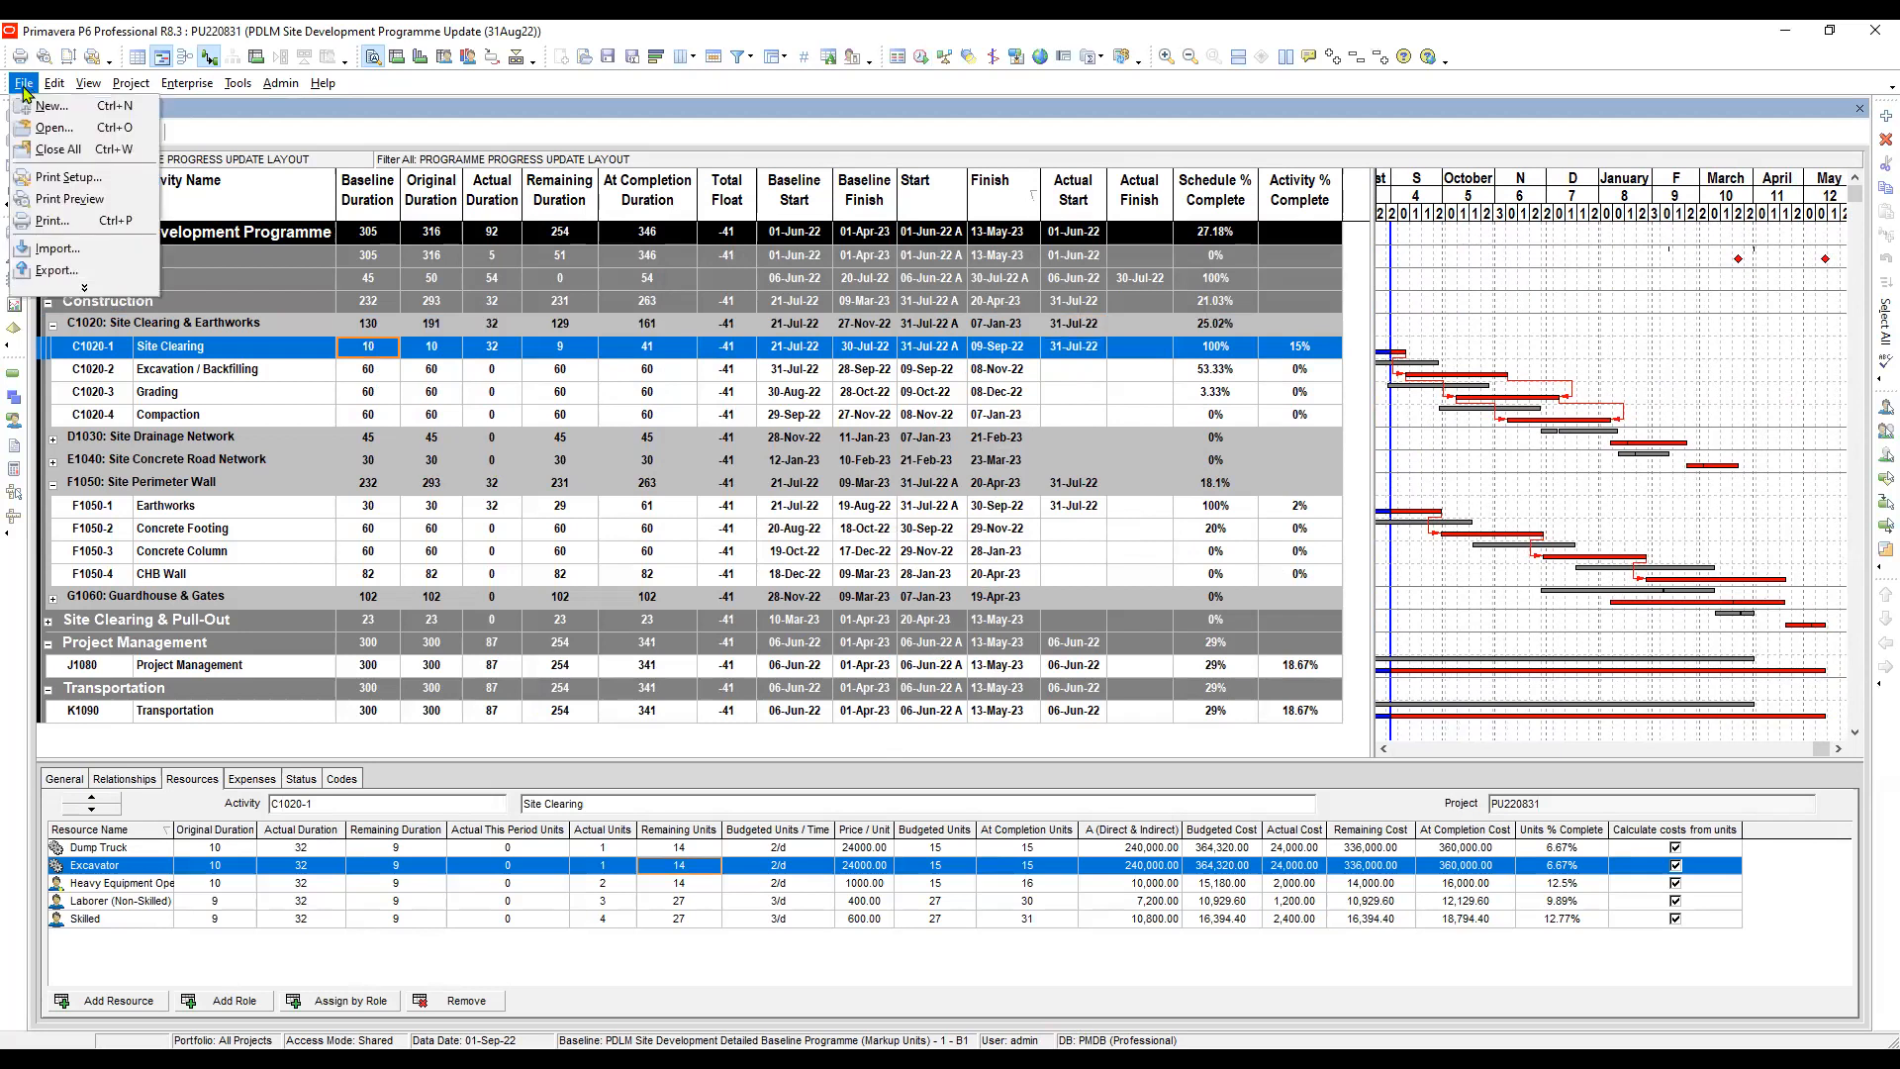
{"action": "left_click", "coordinate": [46, 249]}
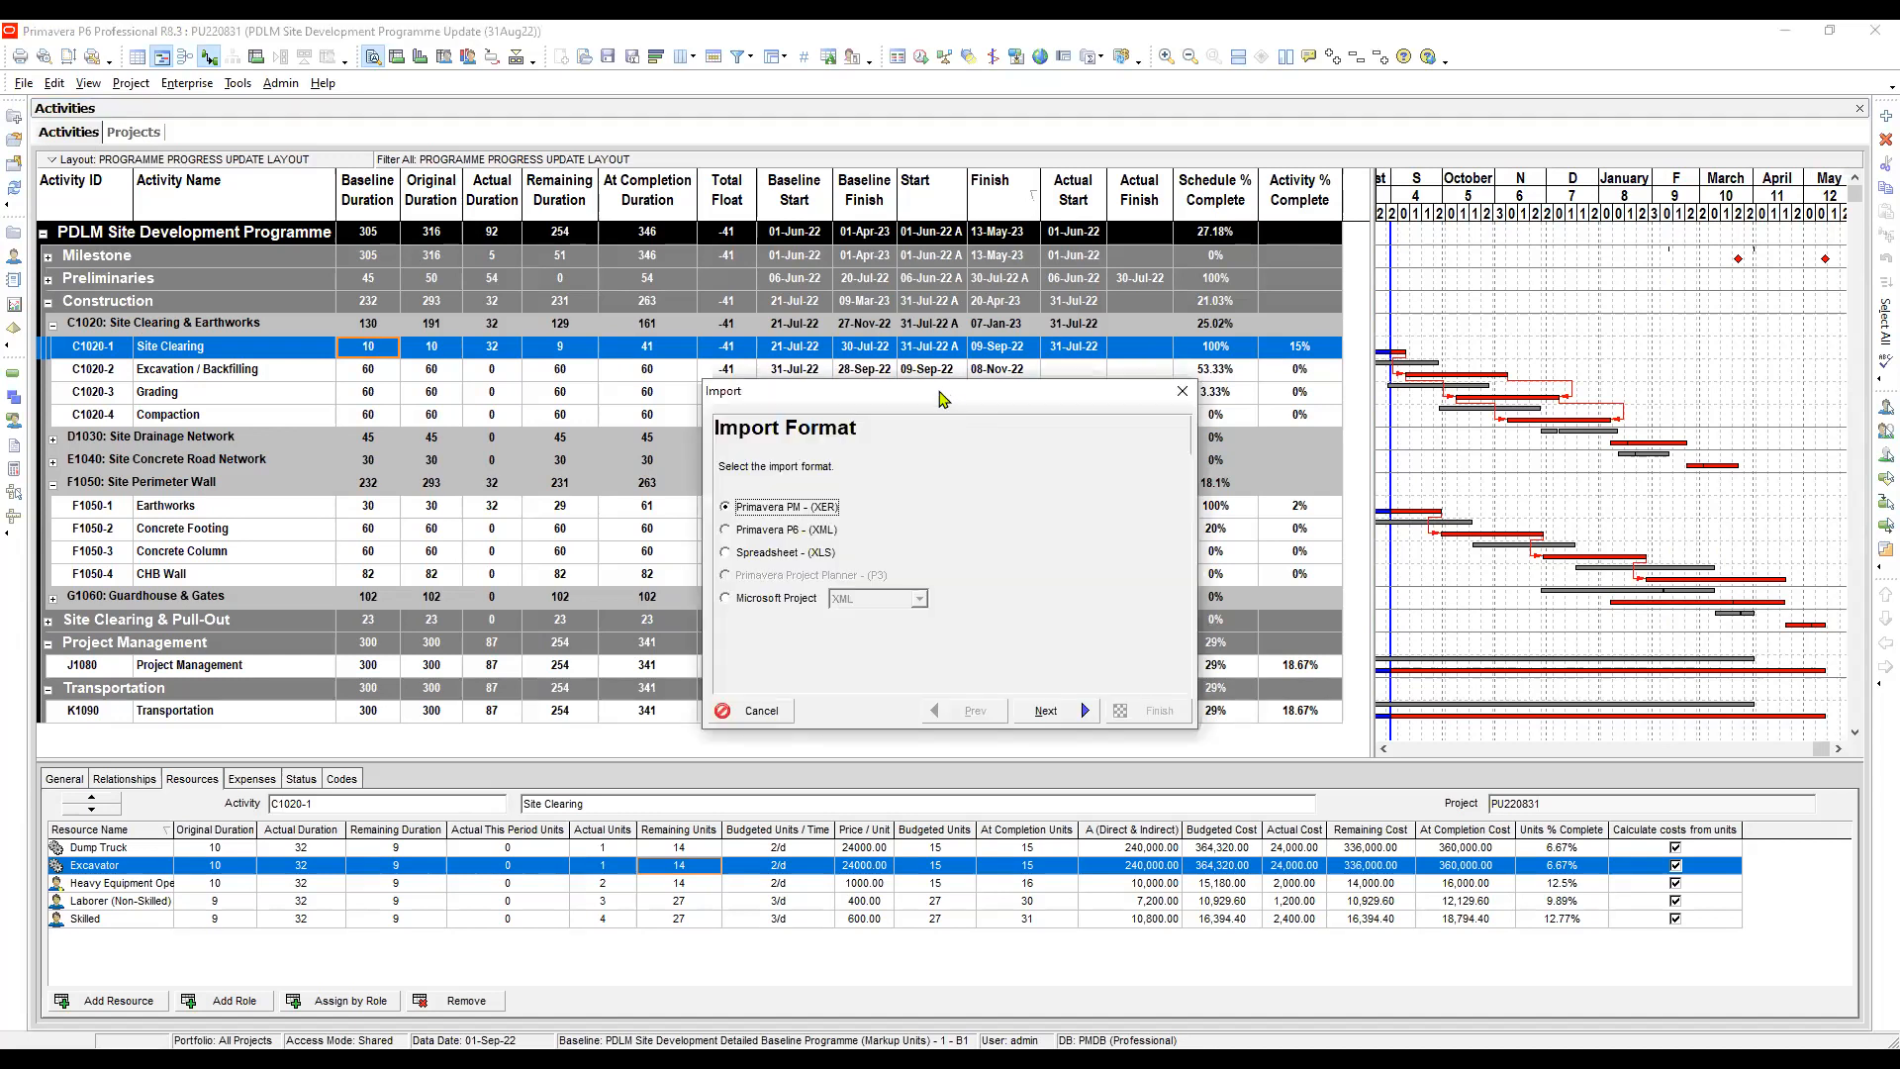
{"action": "left_click_drag", "start_coordinate": [941, 397], "coordinate": [812, 276]}
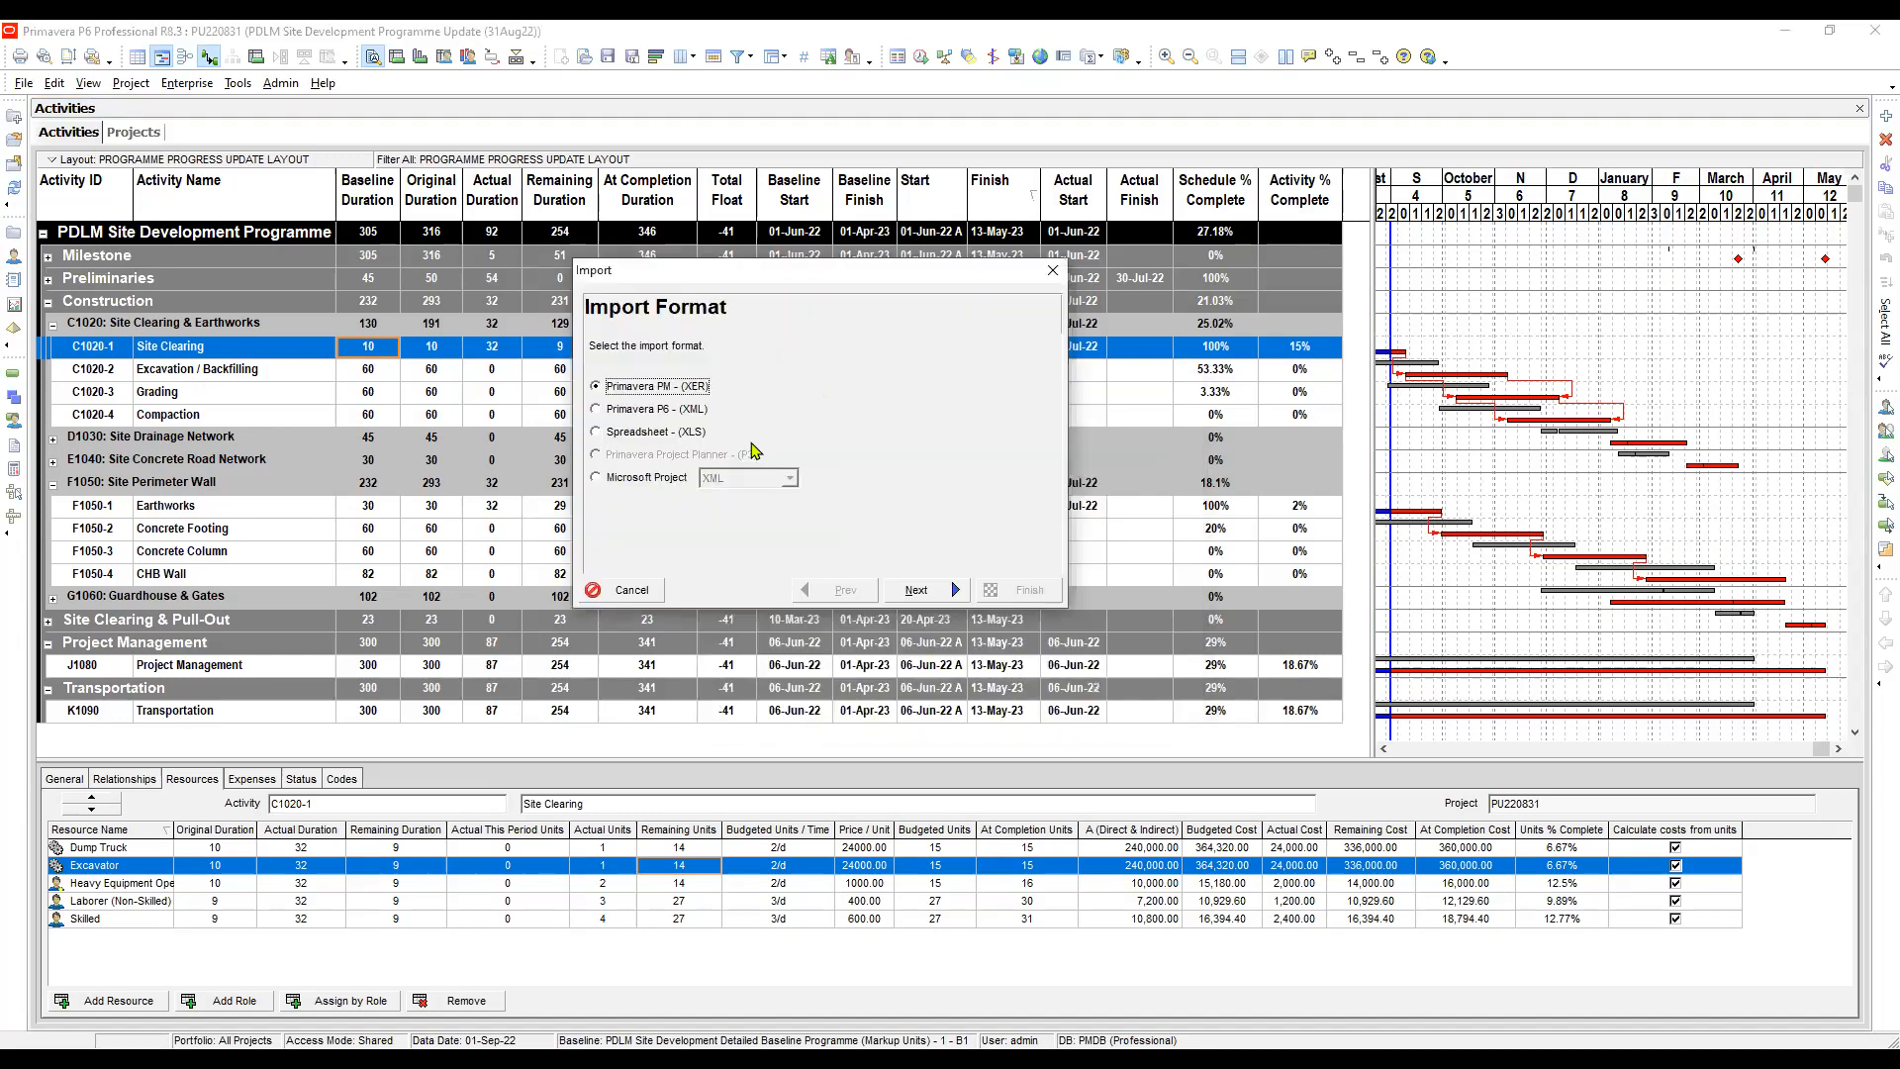
{"action": "left_click", "coordinate": [597, 434]}
{"action": "left_click", "coordinate": [937, 596]}
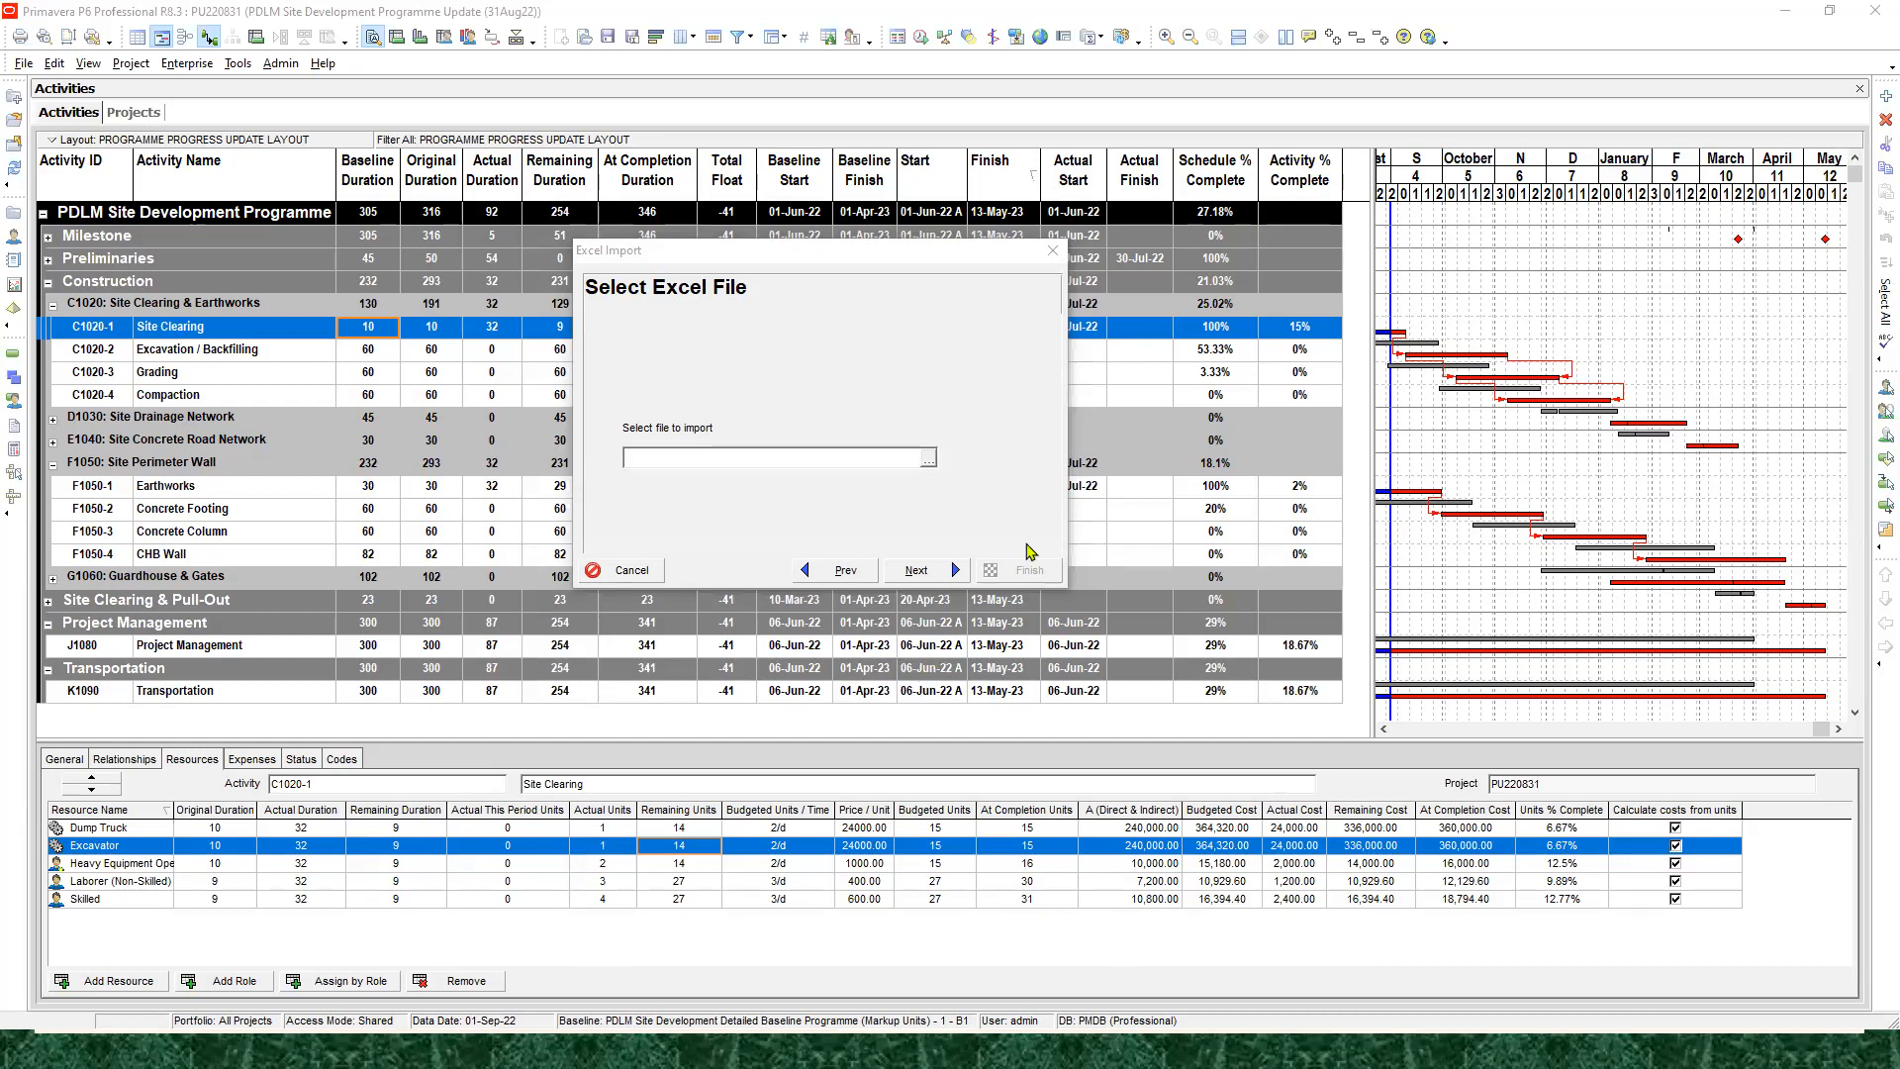
Choose the PU220831 Excel file in the Documents folder as the file to import
{"action": "left_click", "coordinate": [928, 457]}
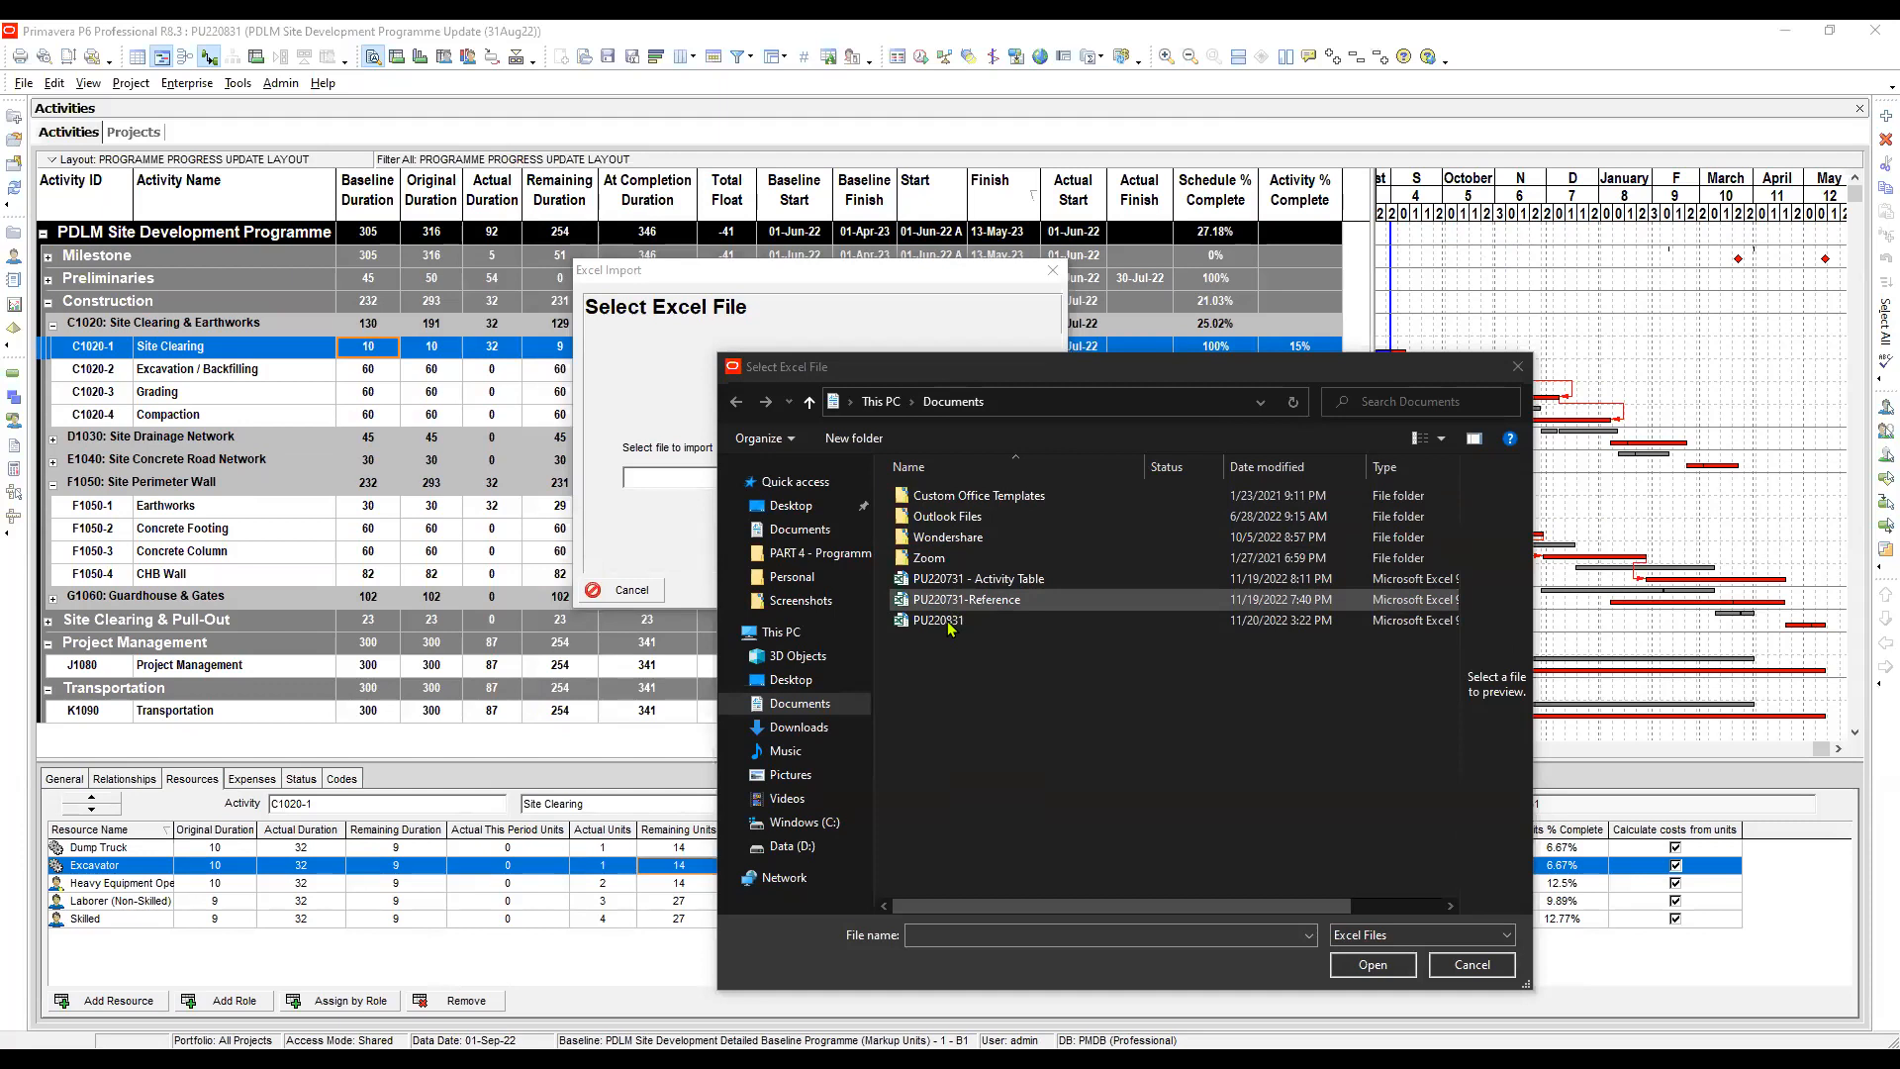
{"action": "left_click", "coordinate": [955, 623]}
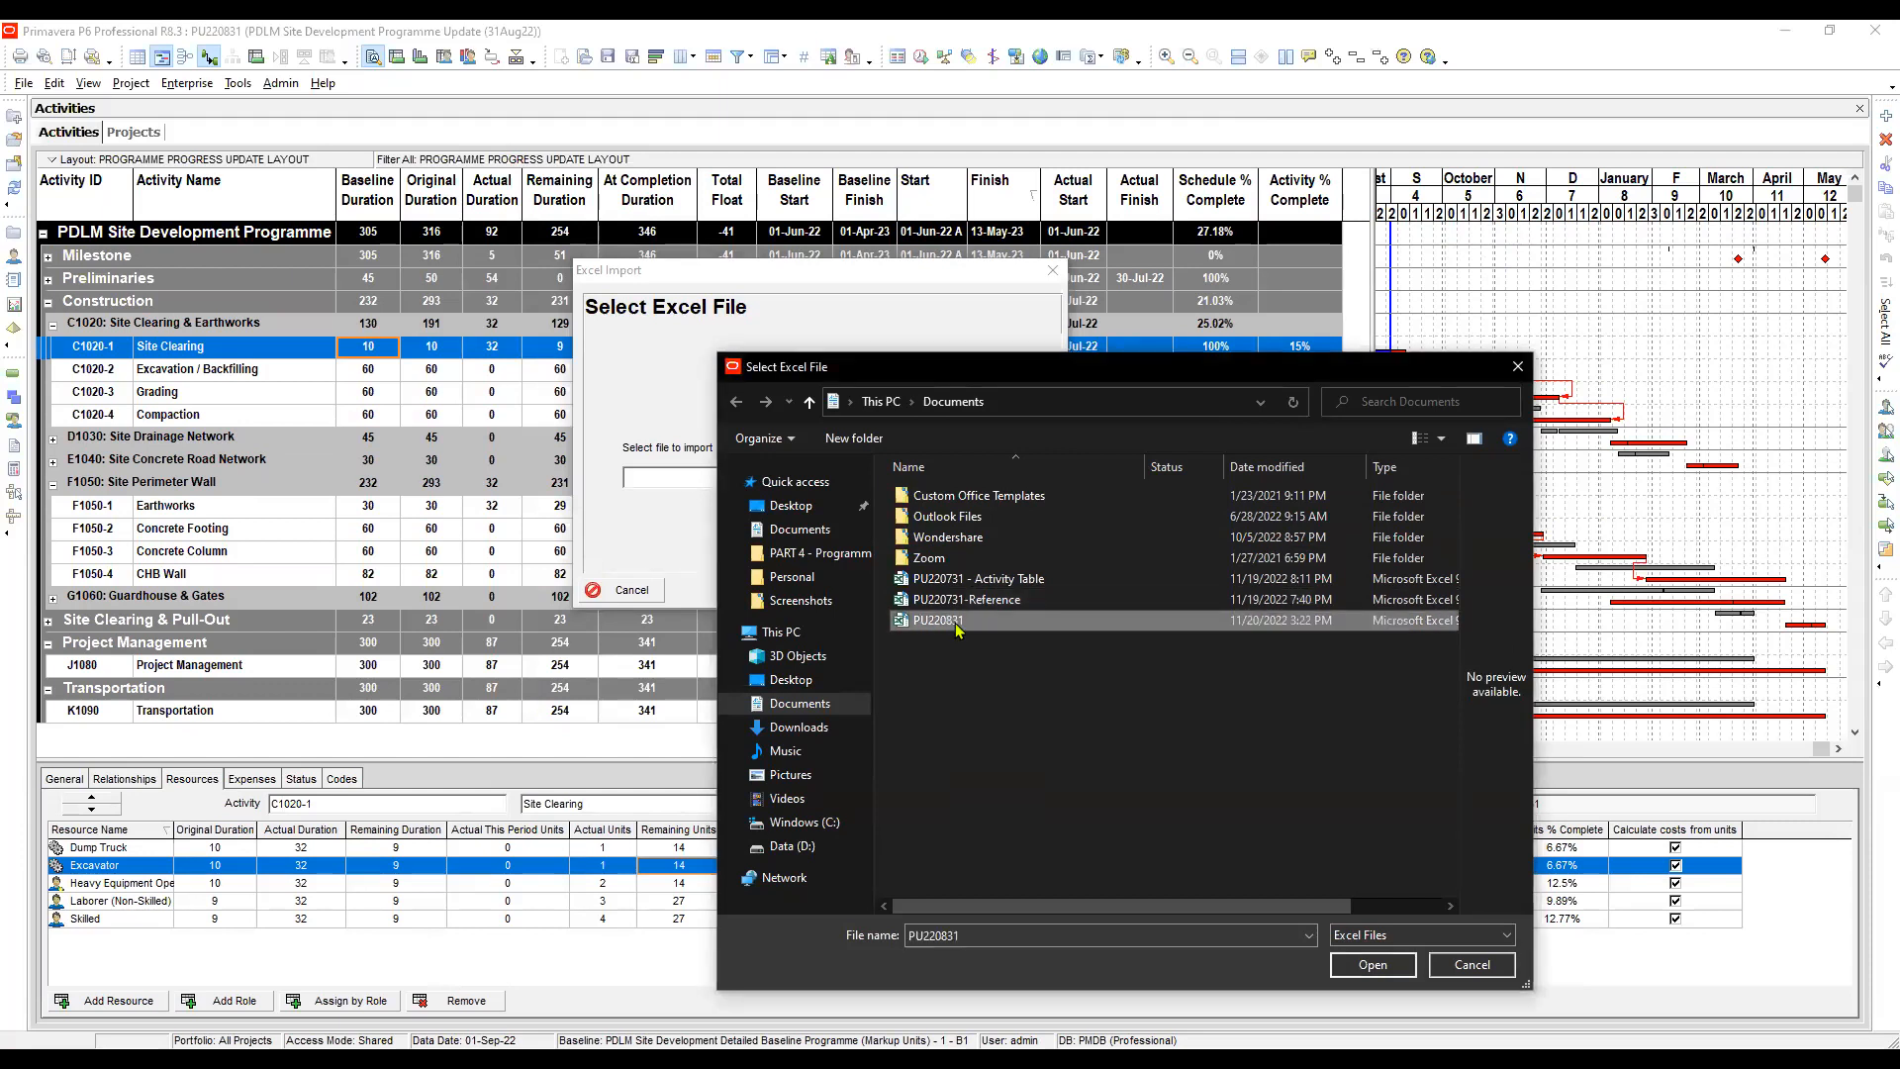
{"action": "double_click", "coordinate": [956, 624]}
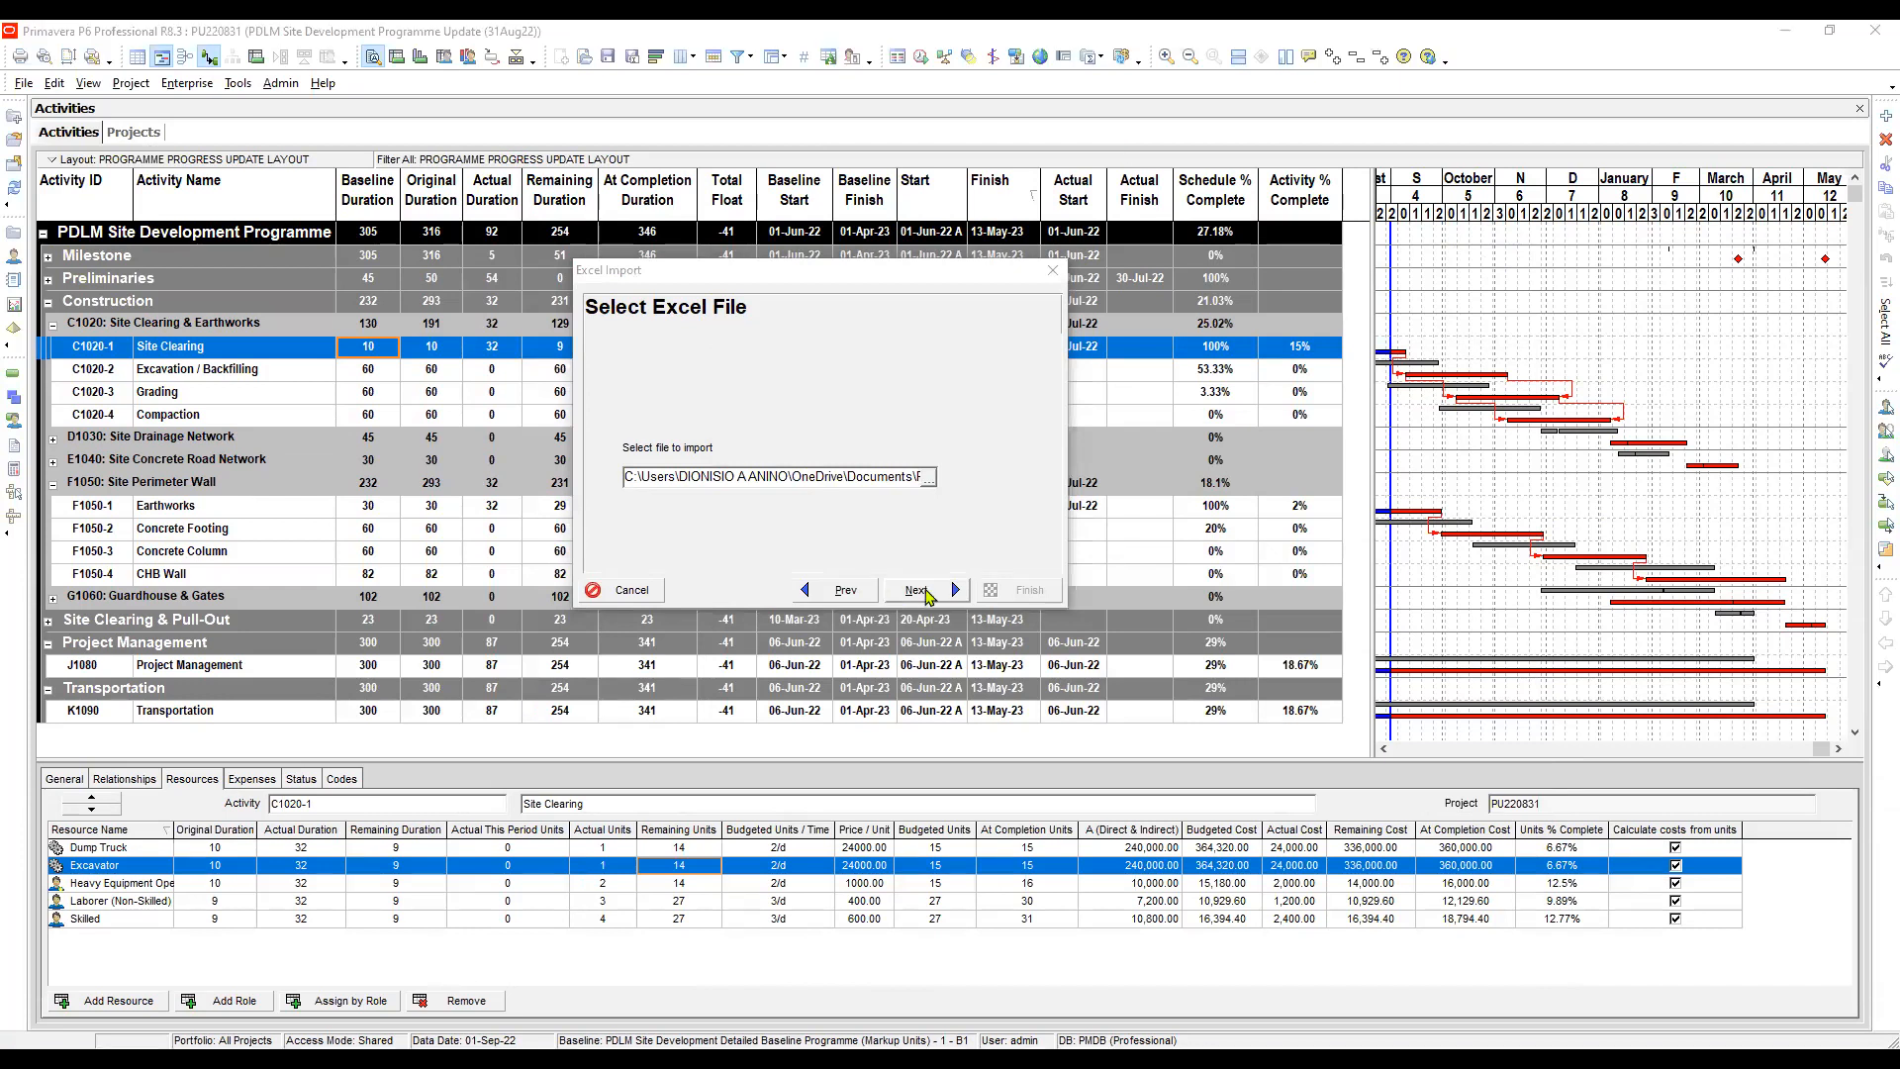
{"action": "left_click", "coordinate": [918, 591]}
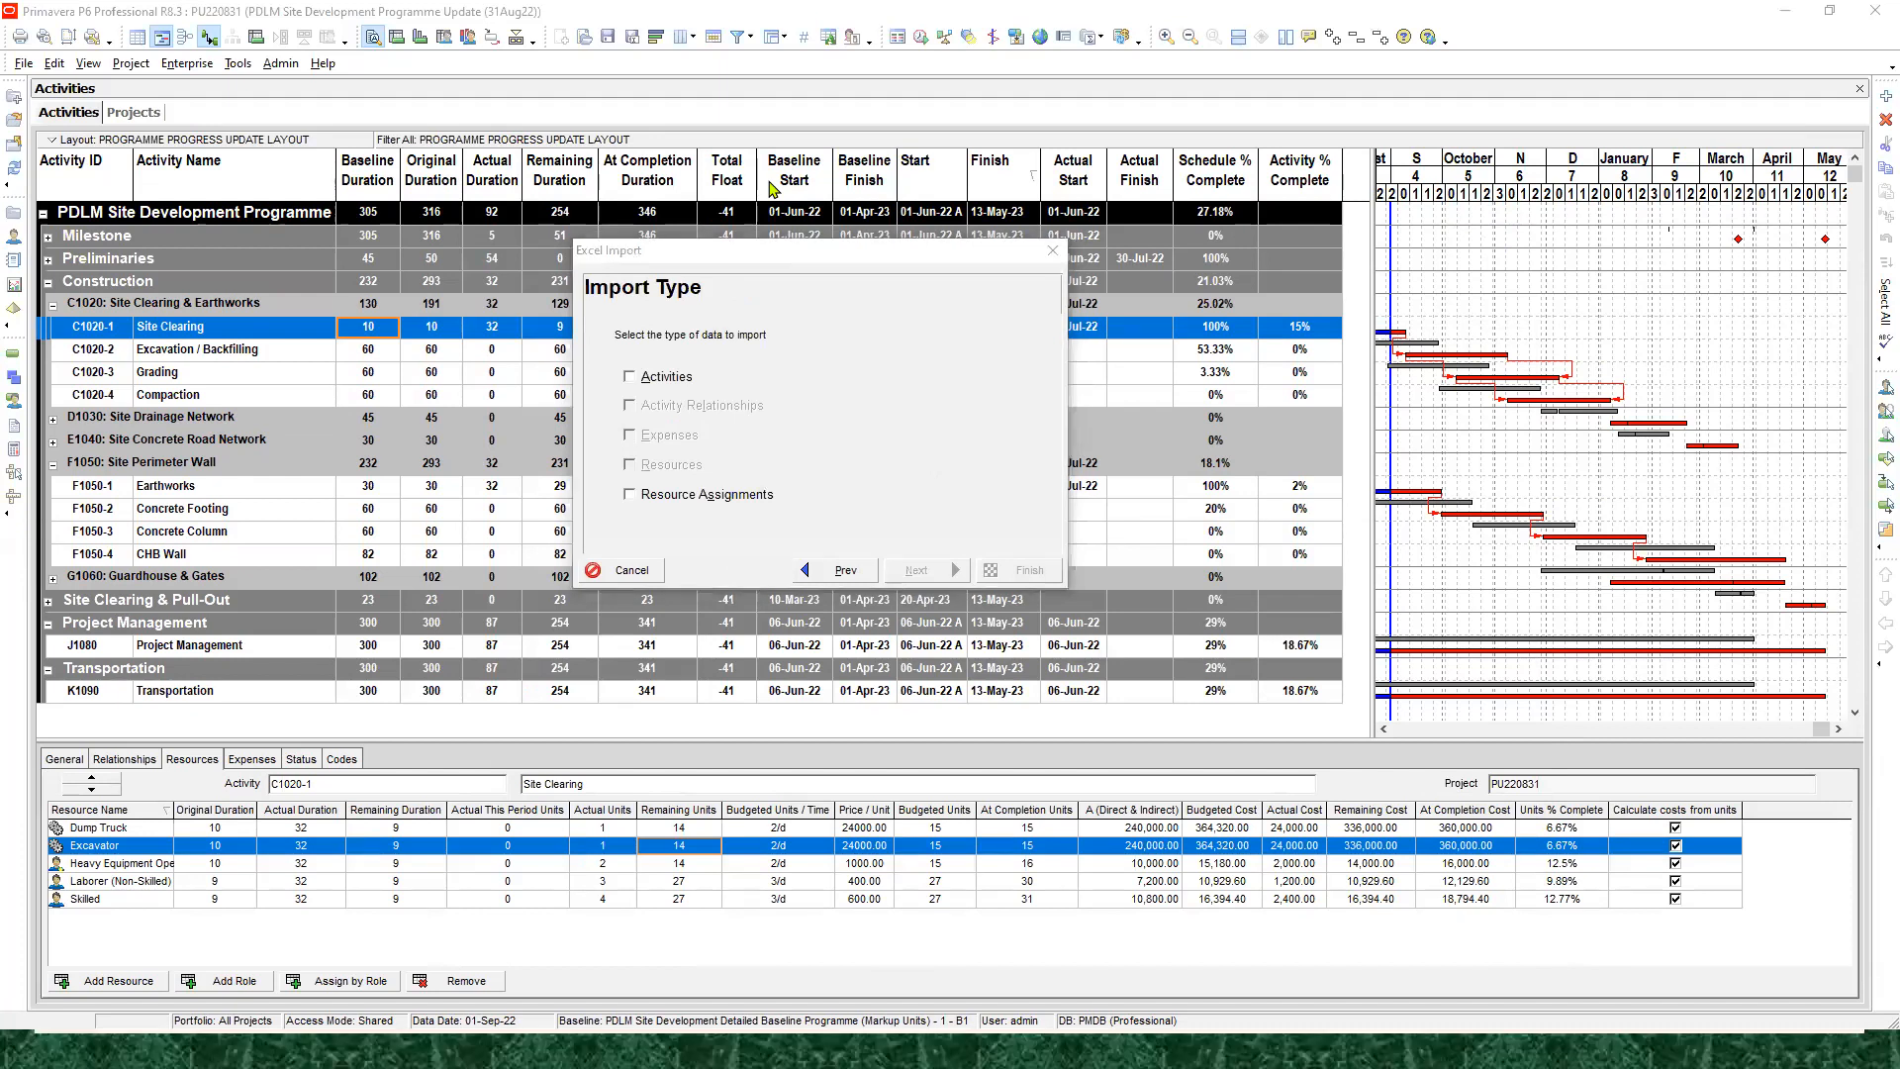
Include Activities and Resource Assignments as the data types to import
{"action": "left_click", "coordinate": [630, 377]}
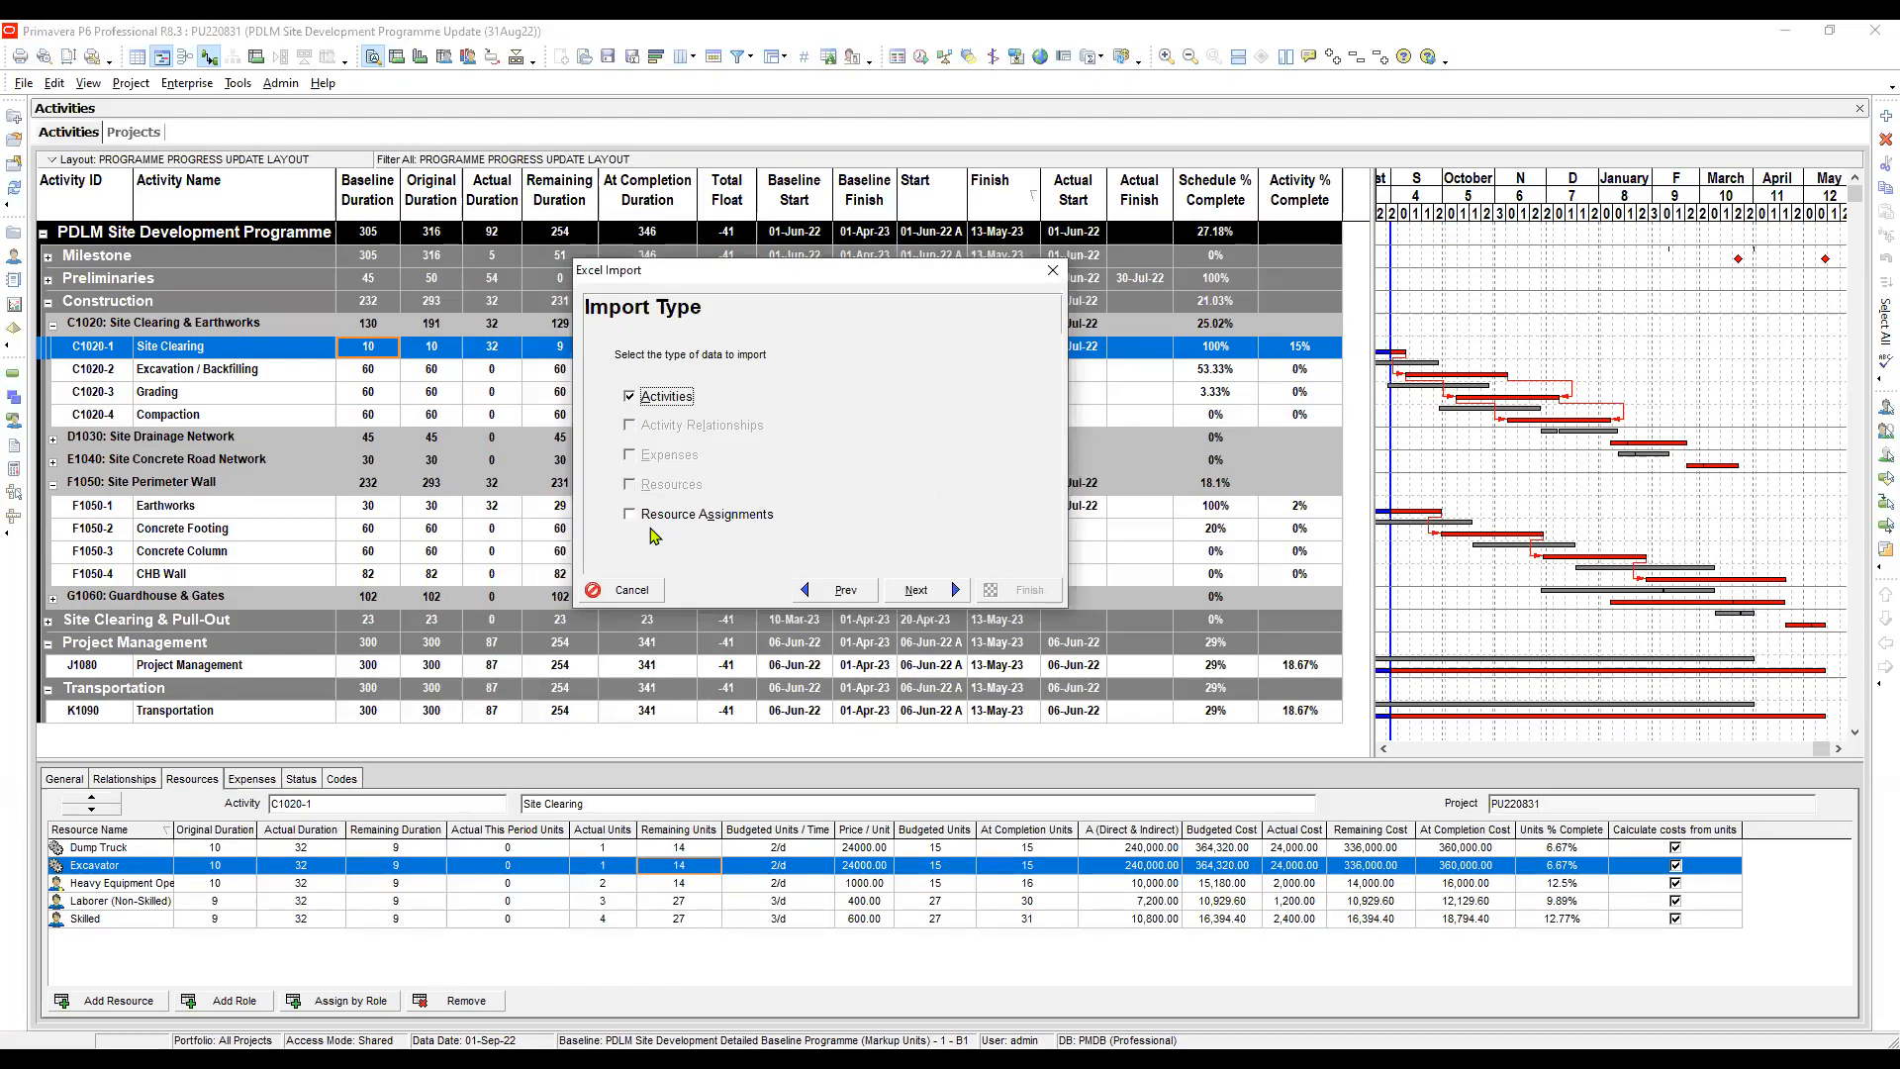
{"action": "left_click", "coordinate": [631, 514]}
{"action": "left_click", "coordinate": [928, 594]}
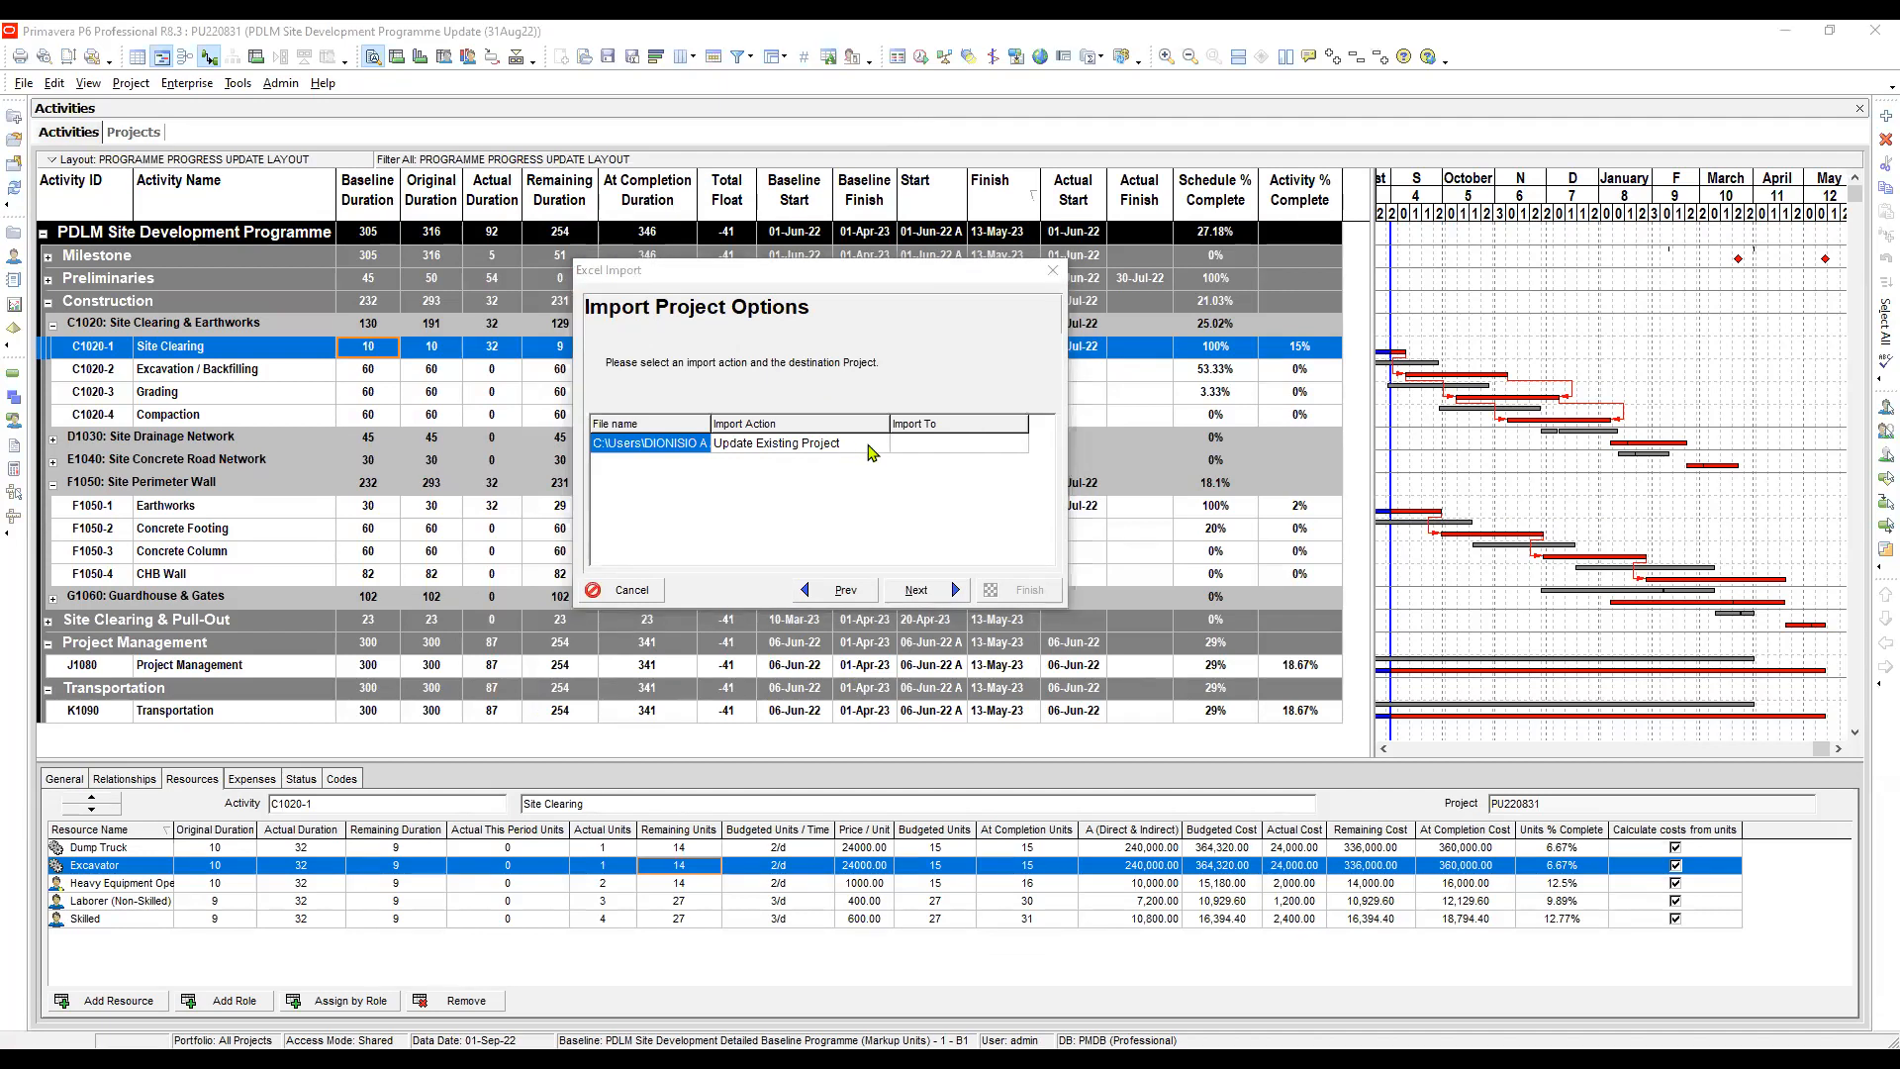
Keep the Update Existing Project action, choose PU220831 as the destination project, and run the import to completion
{"action": "left_click", "coordinate": [777, 439]}
{"action": "left_click", "coordinate": [862, 446]}
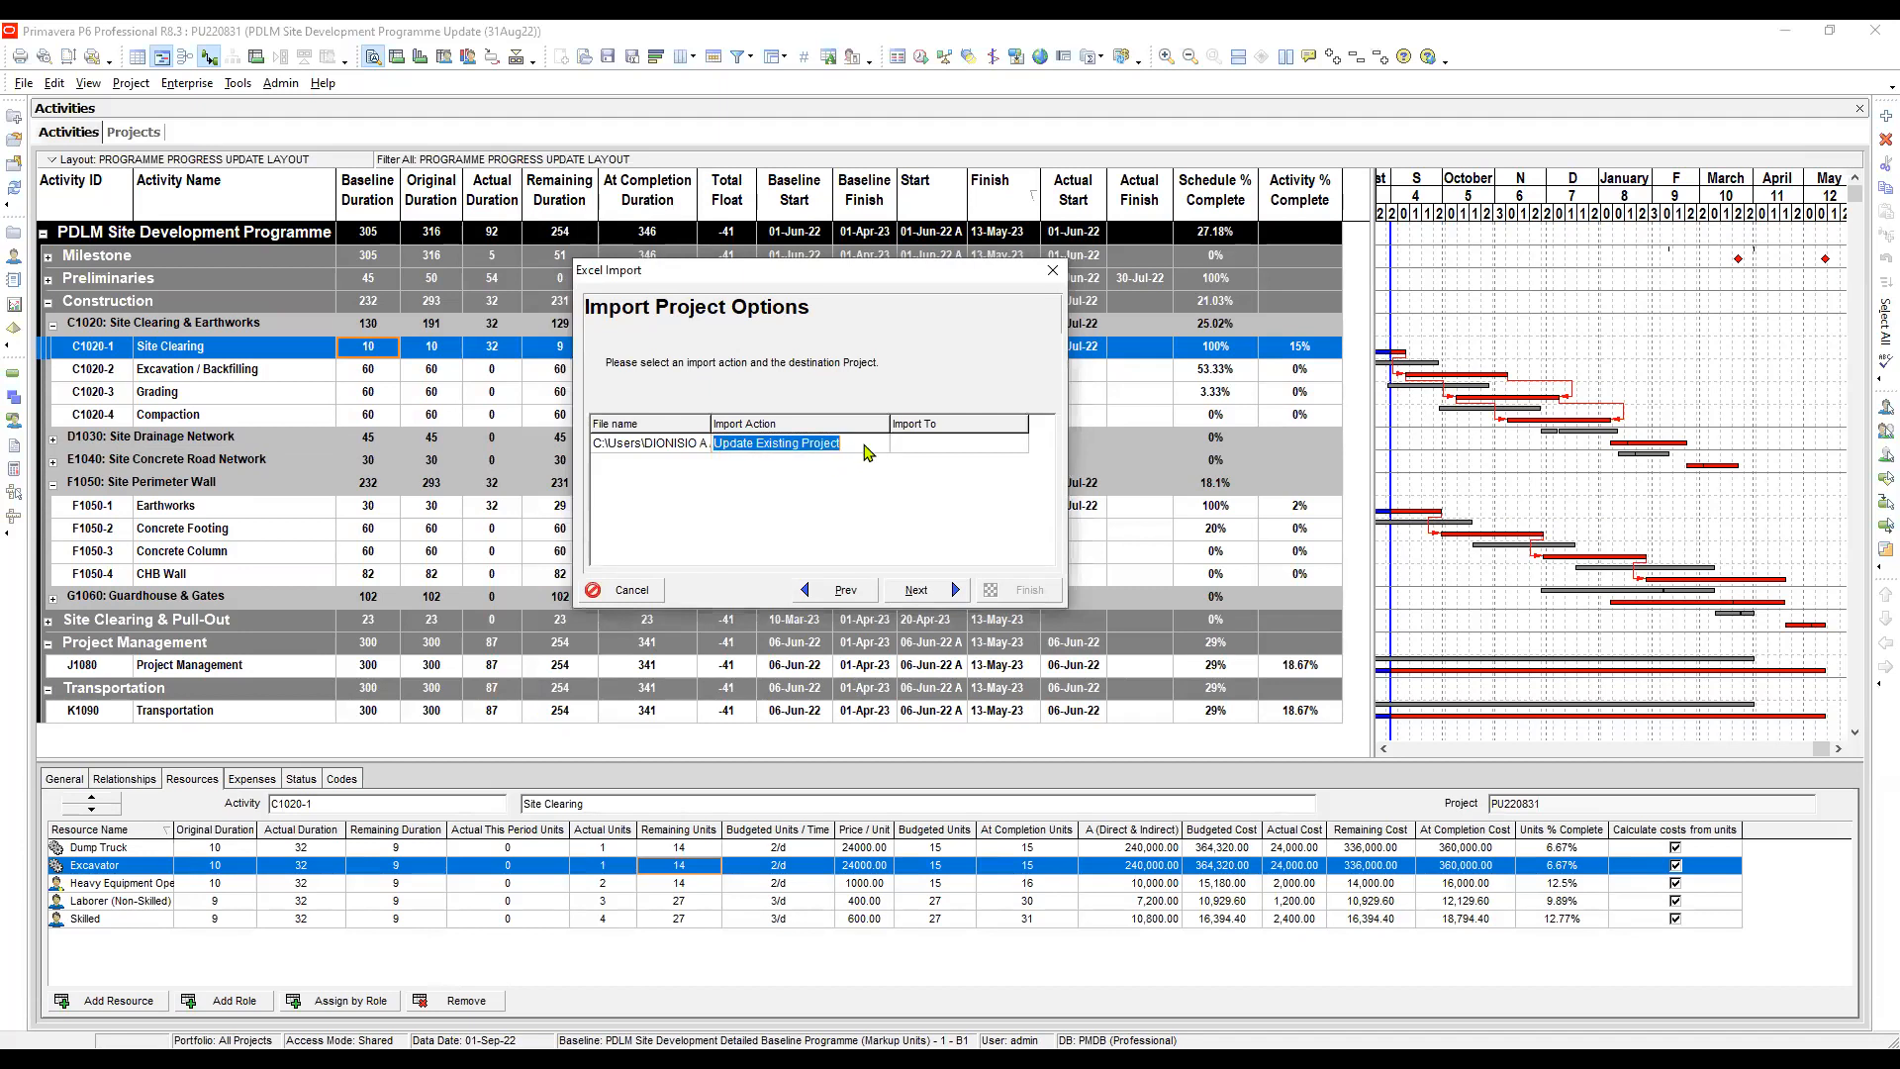
{"action": "double_click", "coordinate": [877, 440]}
{"action": "left_click", "coordinate": [916, 448]}
{"action": "left_click", "coordinate": [833, 446]}
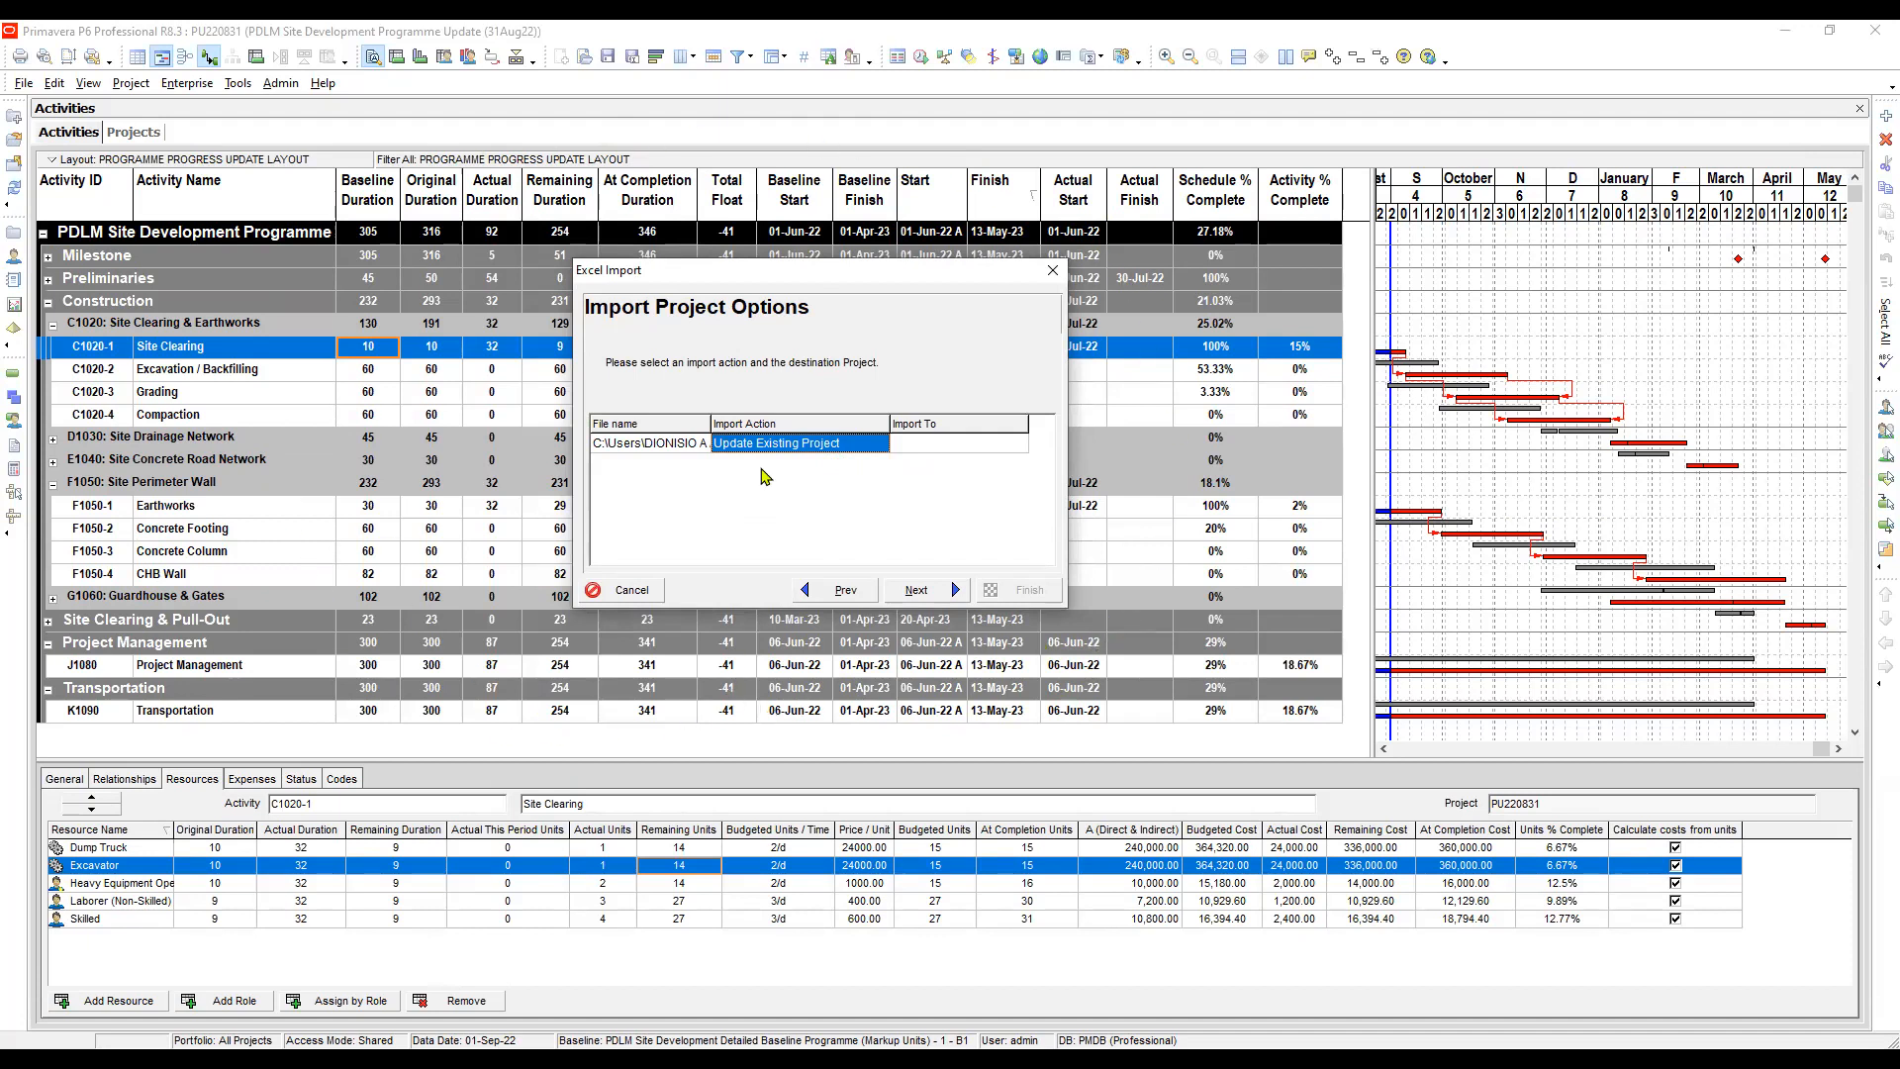
{"action": "left_click", "coordinate": [920, 450]}
{"action": "left_click", "coordinate": [1010, 445]}
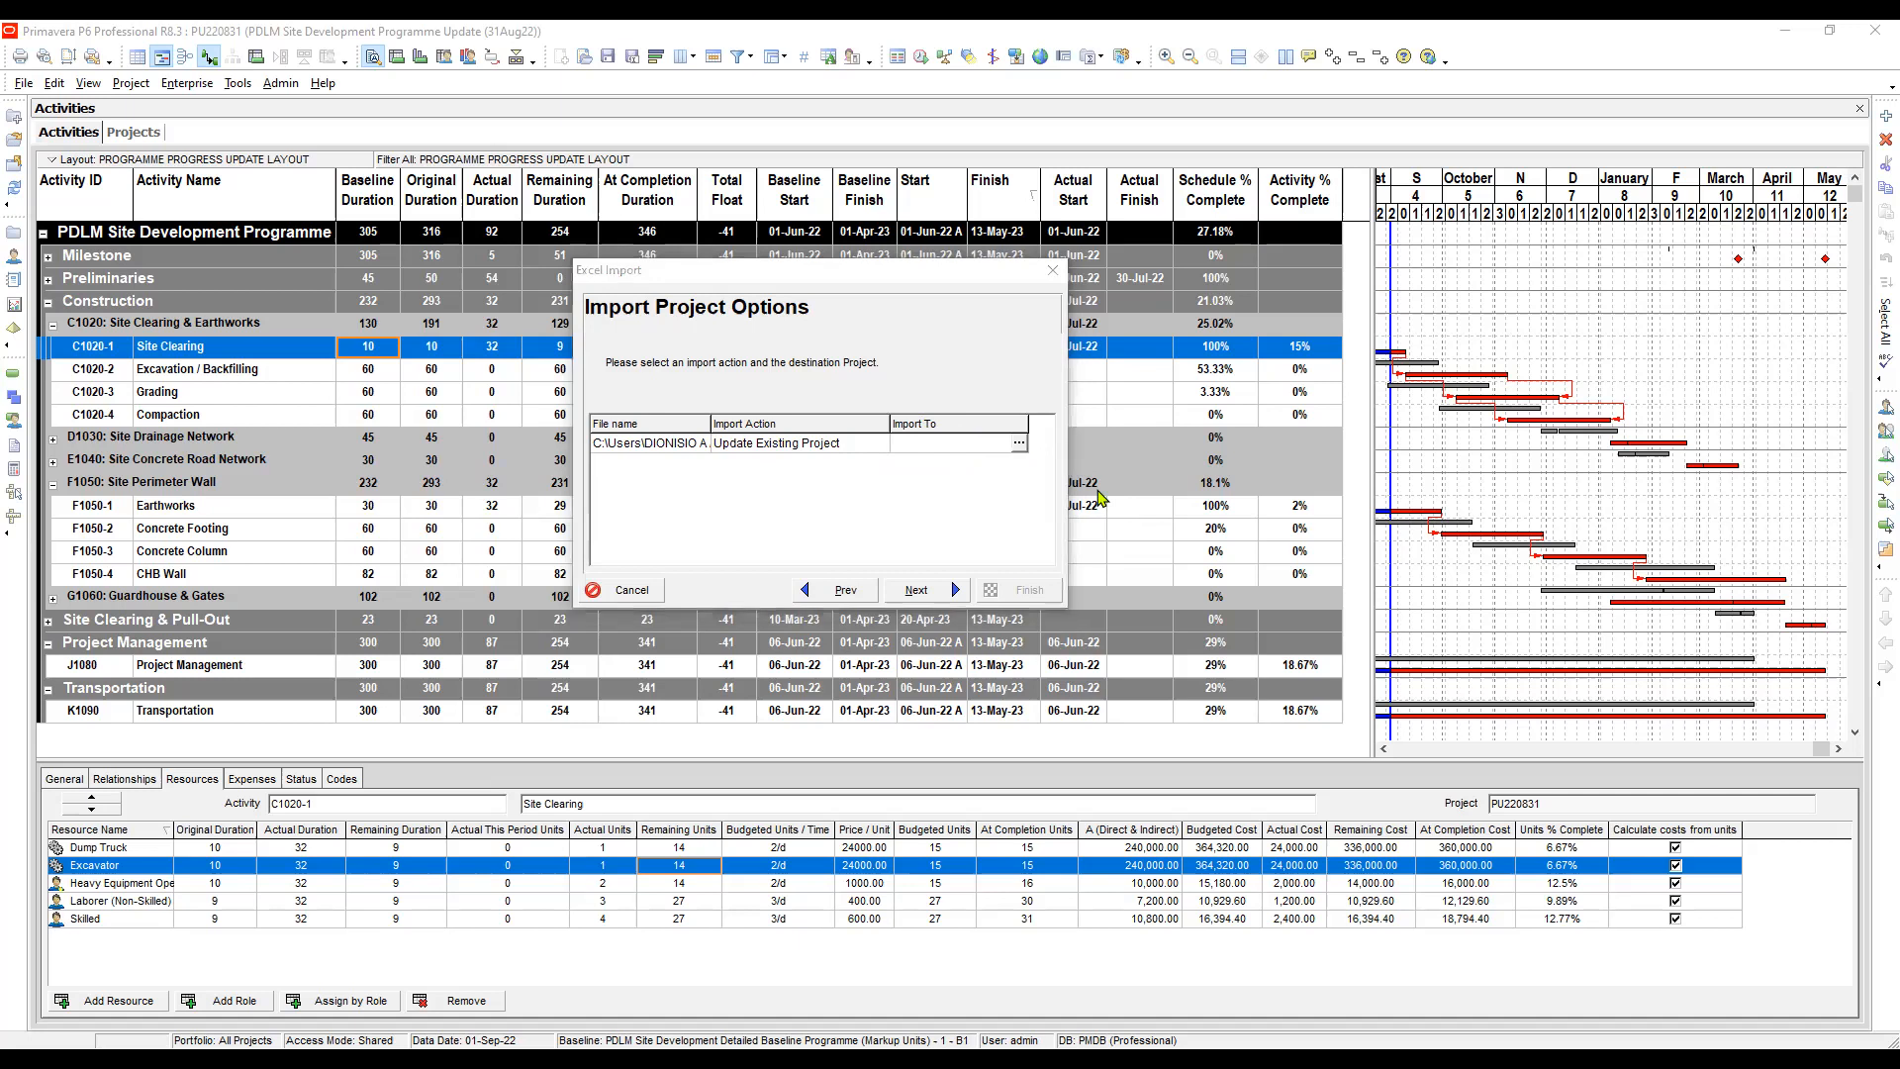
{"action": "left_click", "coordinate": [1224, 367]}
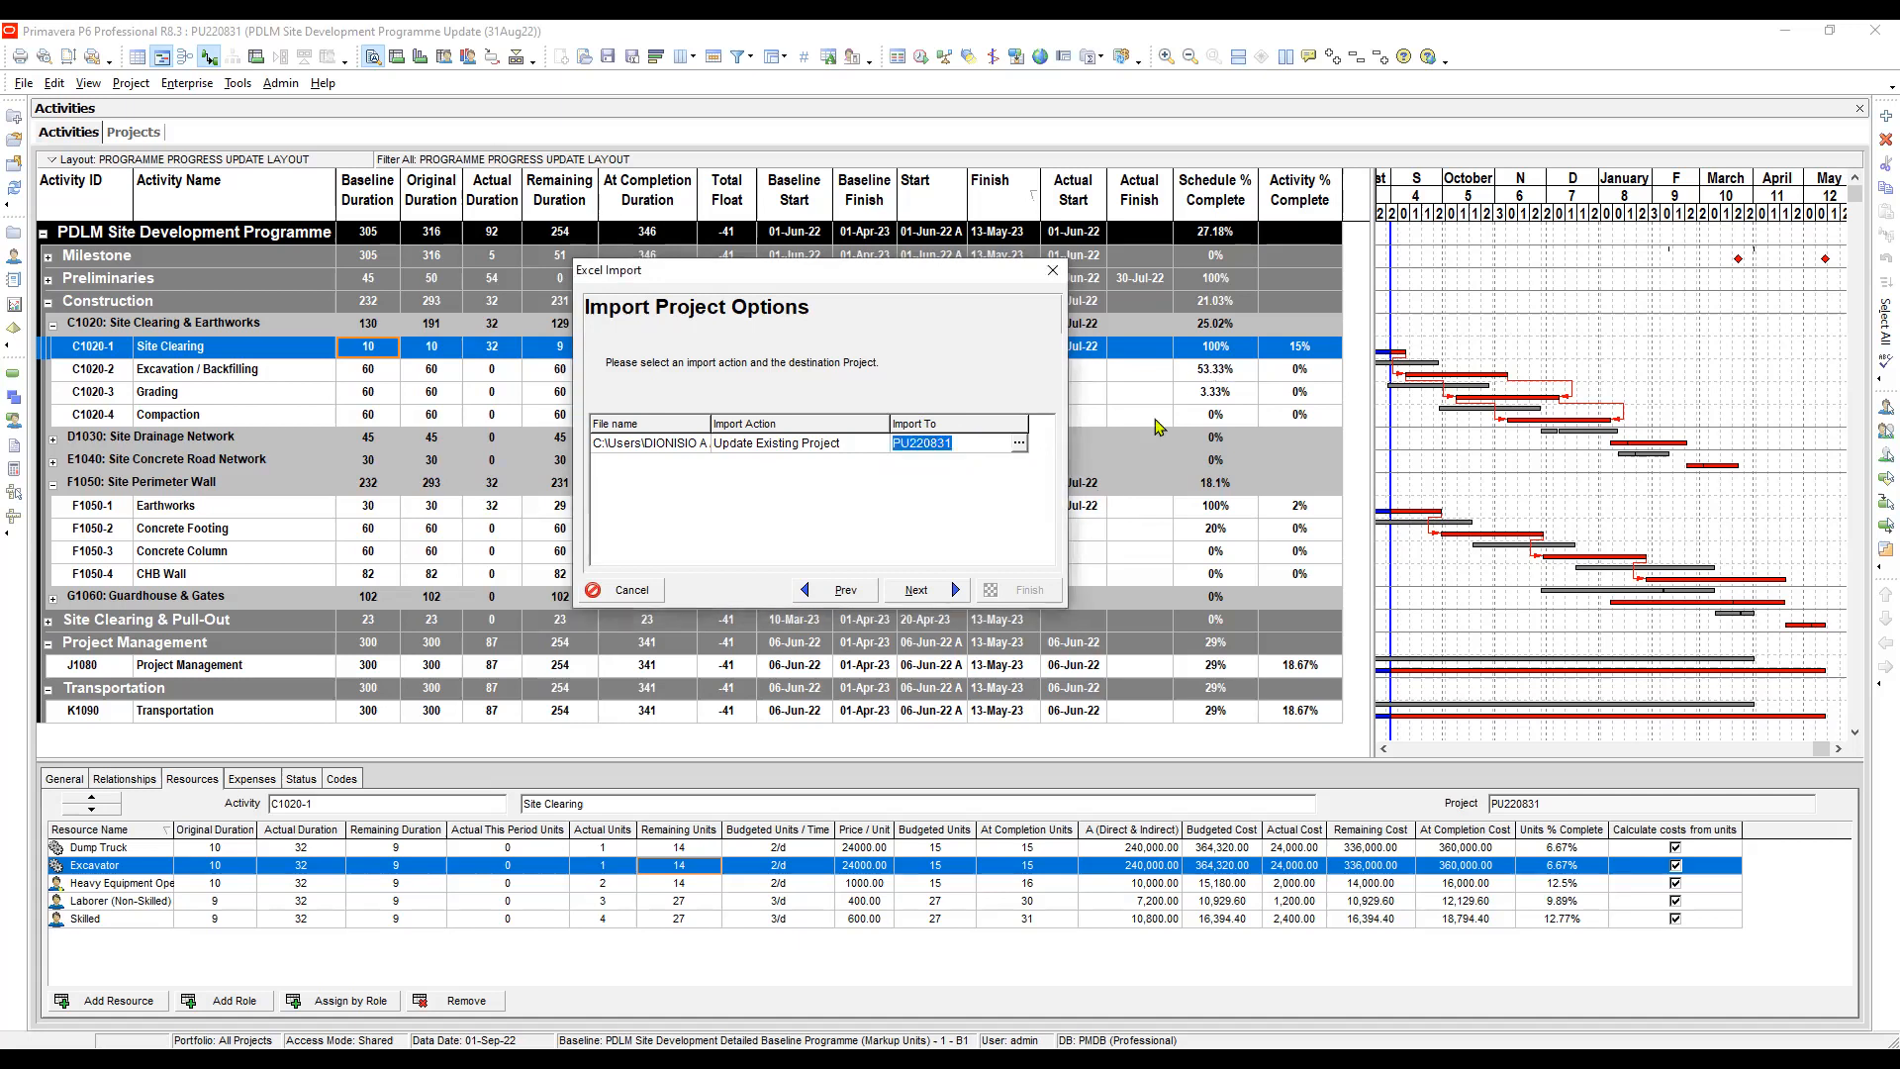
{"action": "left_click", "coordinate": [916, 590]}
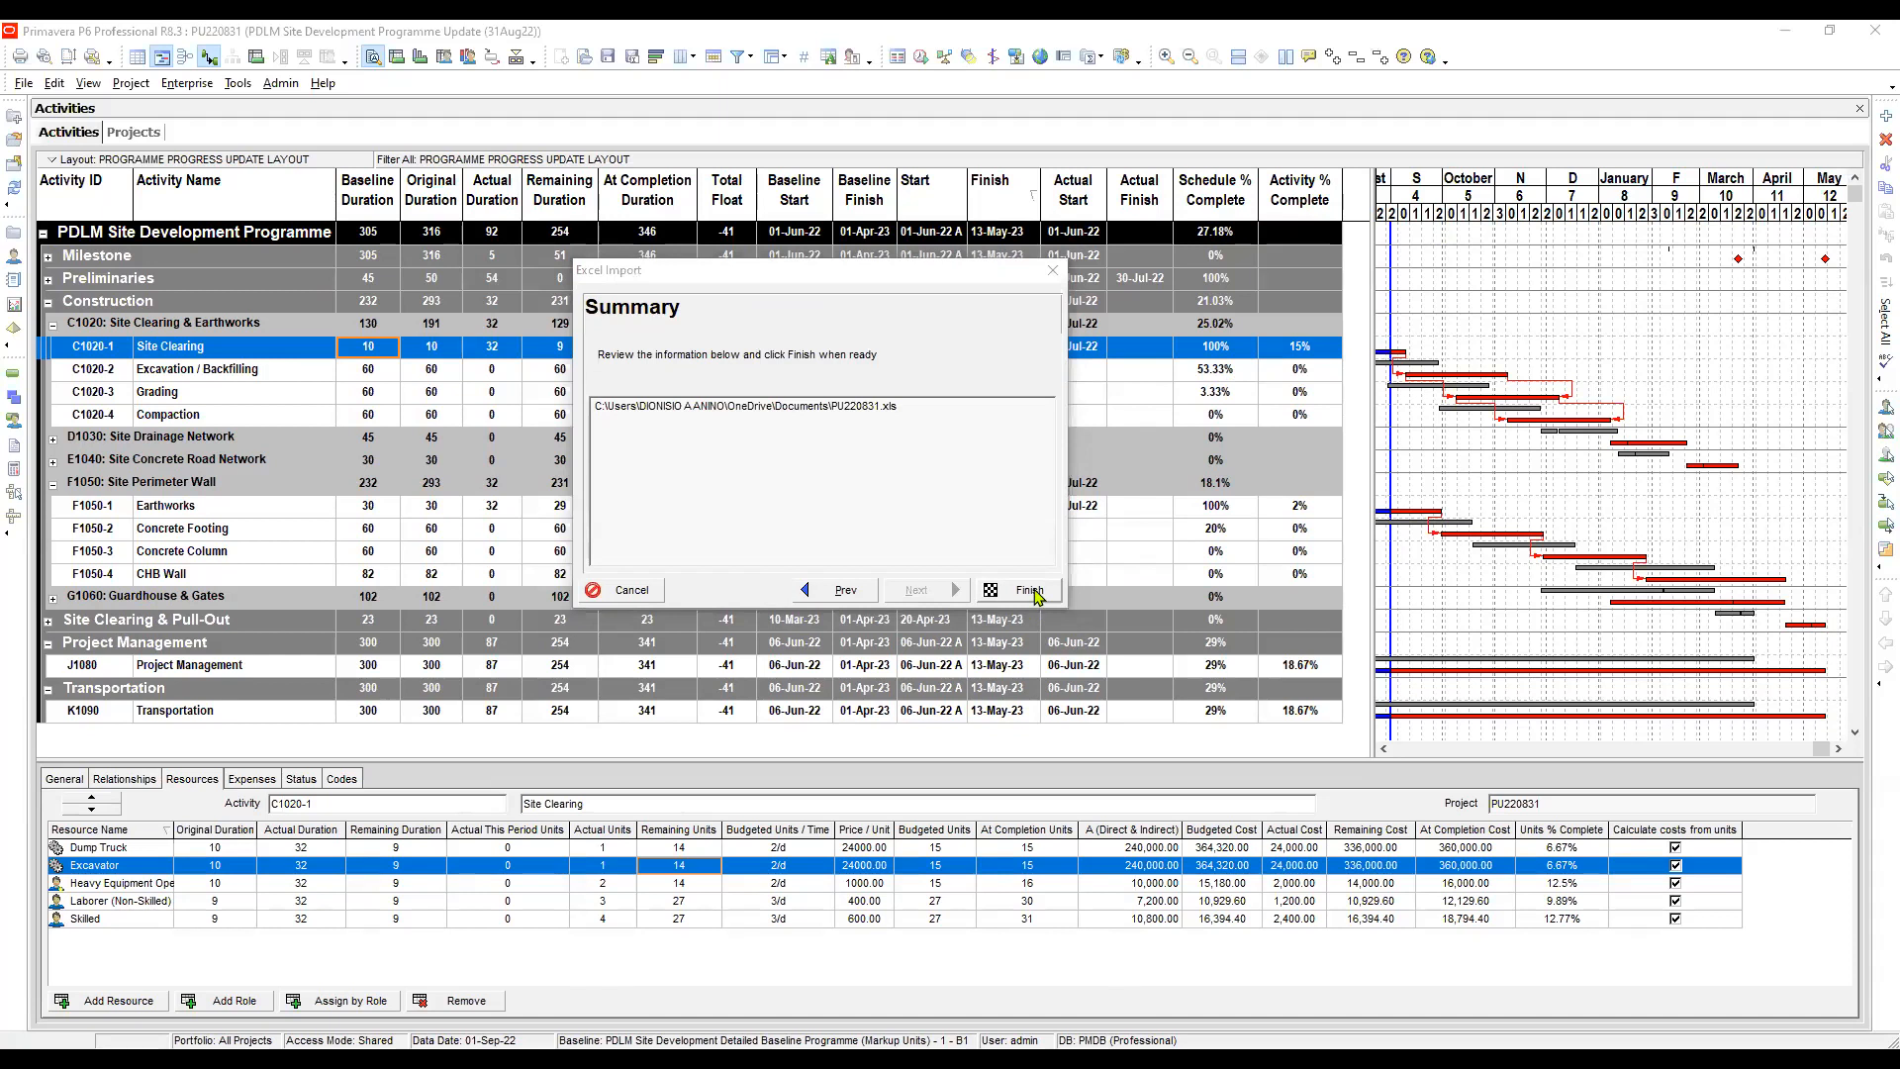
{"action": "left_click", "coordinate": [1034, 591]}
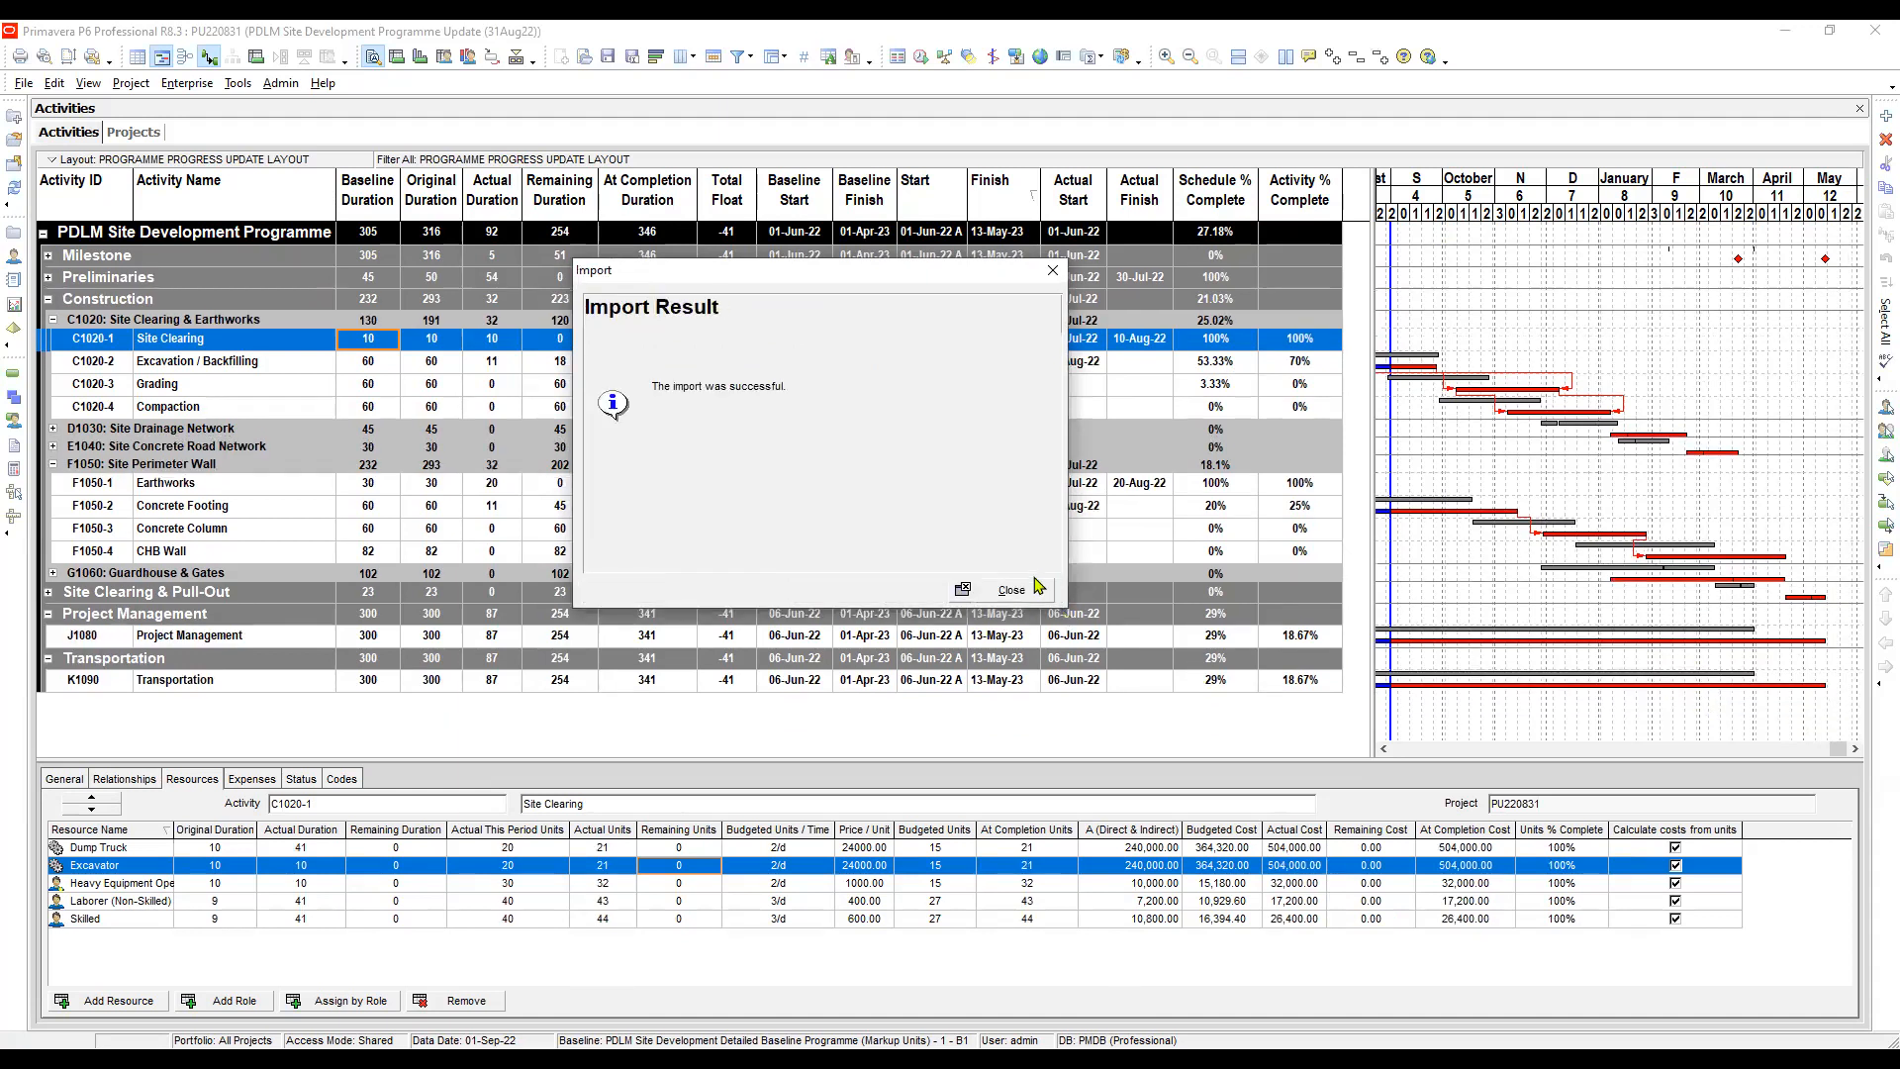
{"action": "left_click", "coordinate": [1004, 589]}
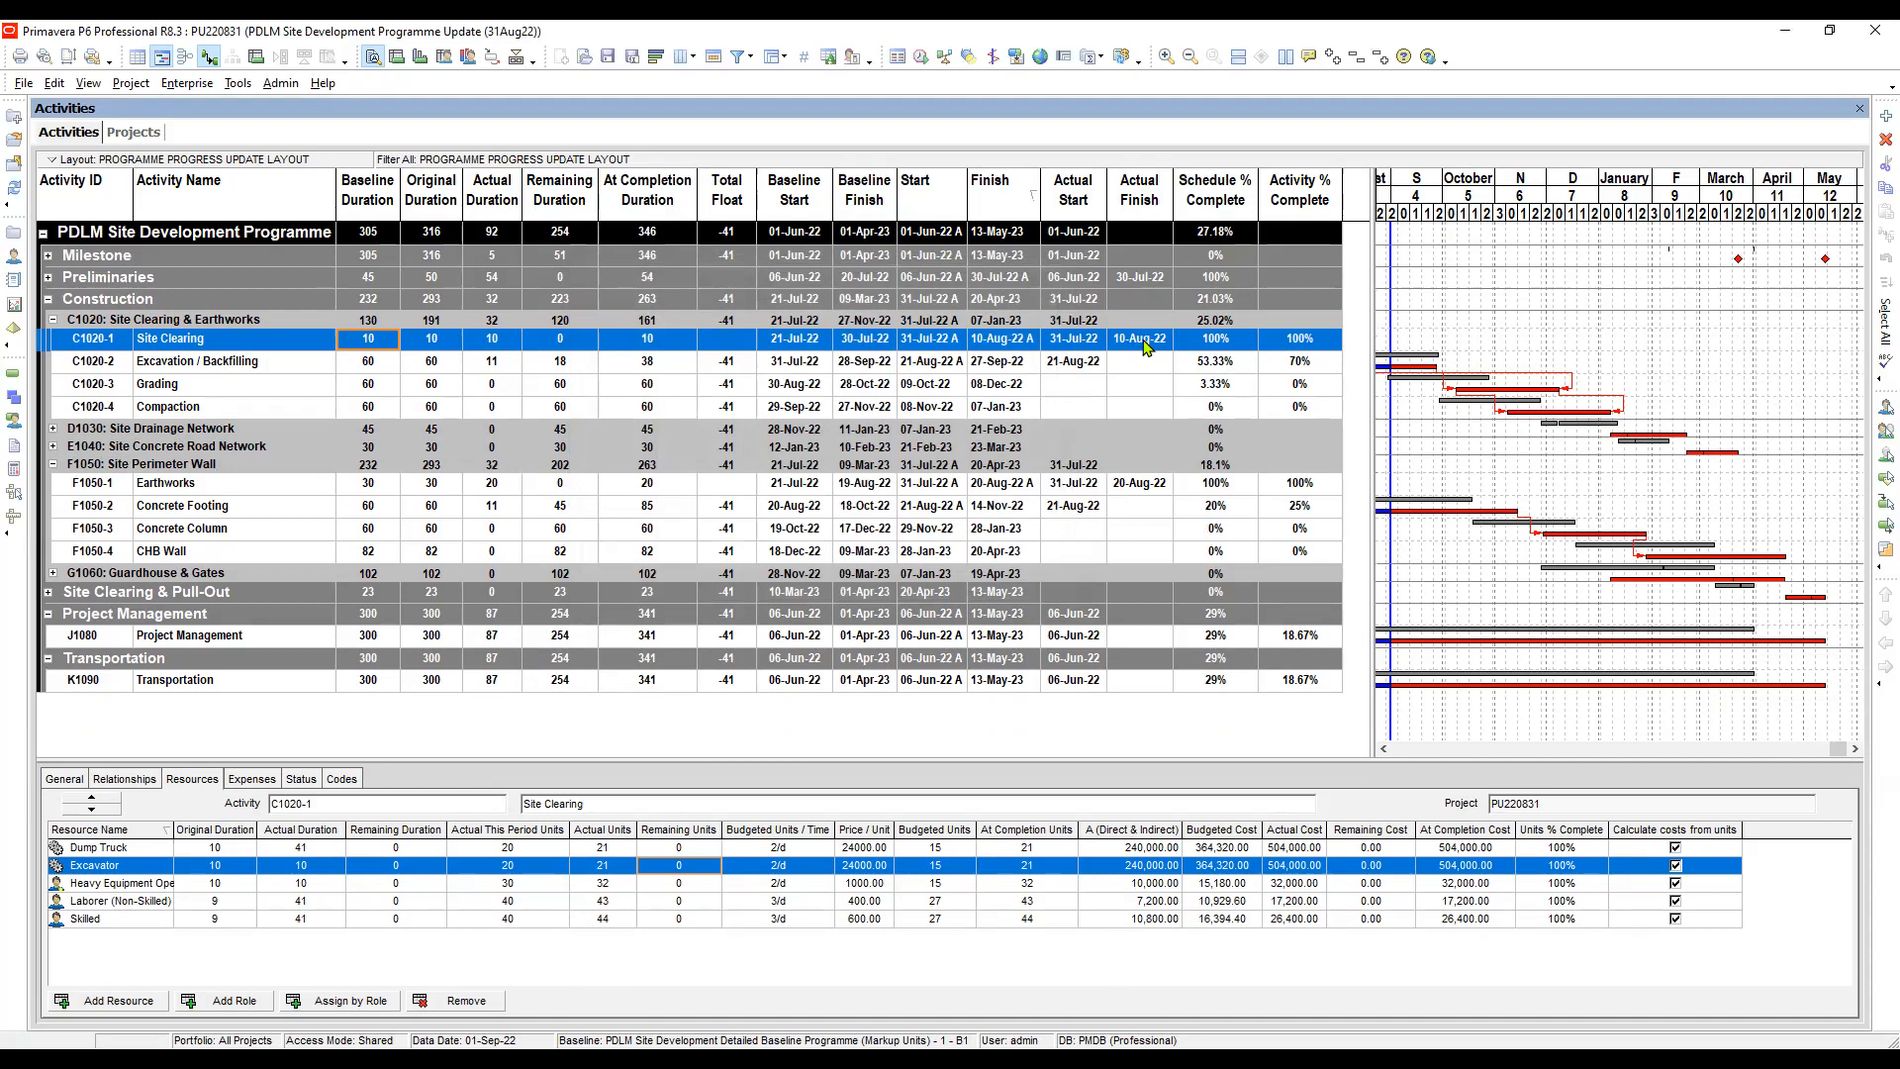
Examine the imported actual dates and activity percent complete of Site Clearing and Excavation / Backfilling
{"action": "left_click", "coordinate": [1073, 362]}
{"action": "left_click", "coordinate": [1130, 346]}
{"action": "left_click", "coordinate": [1074, 372]}
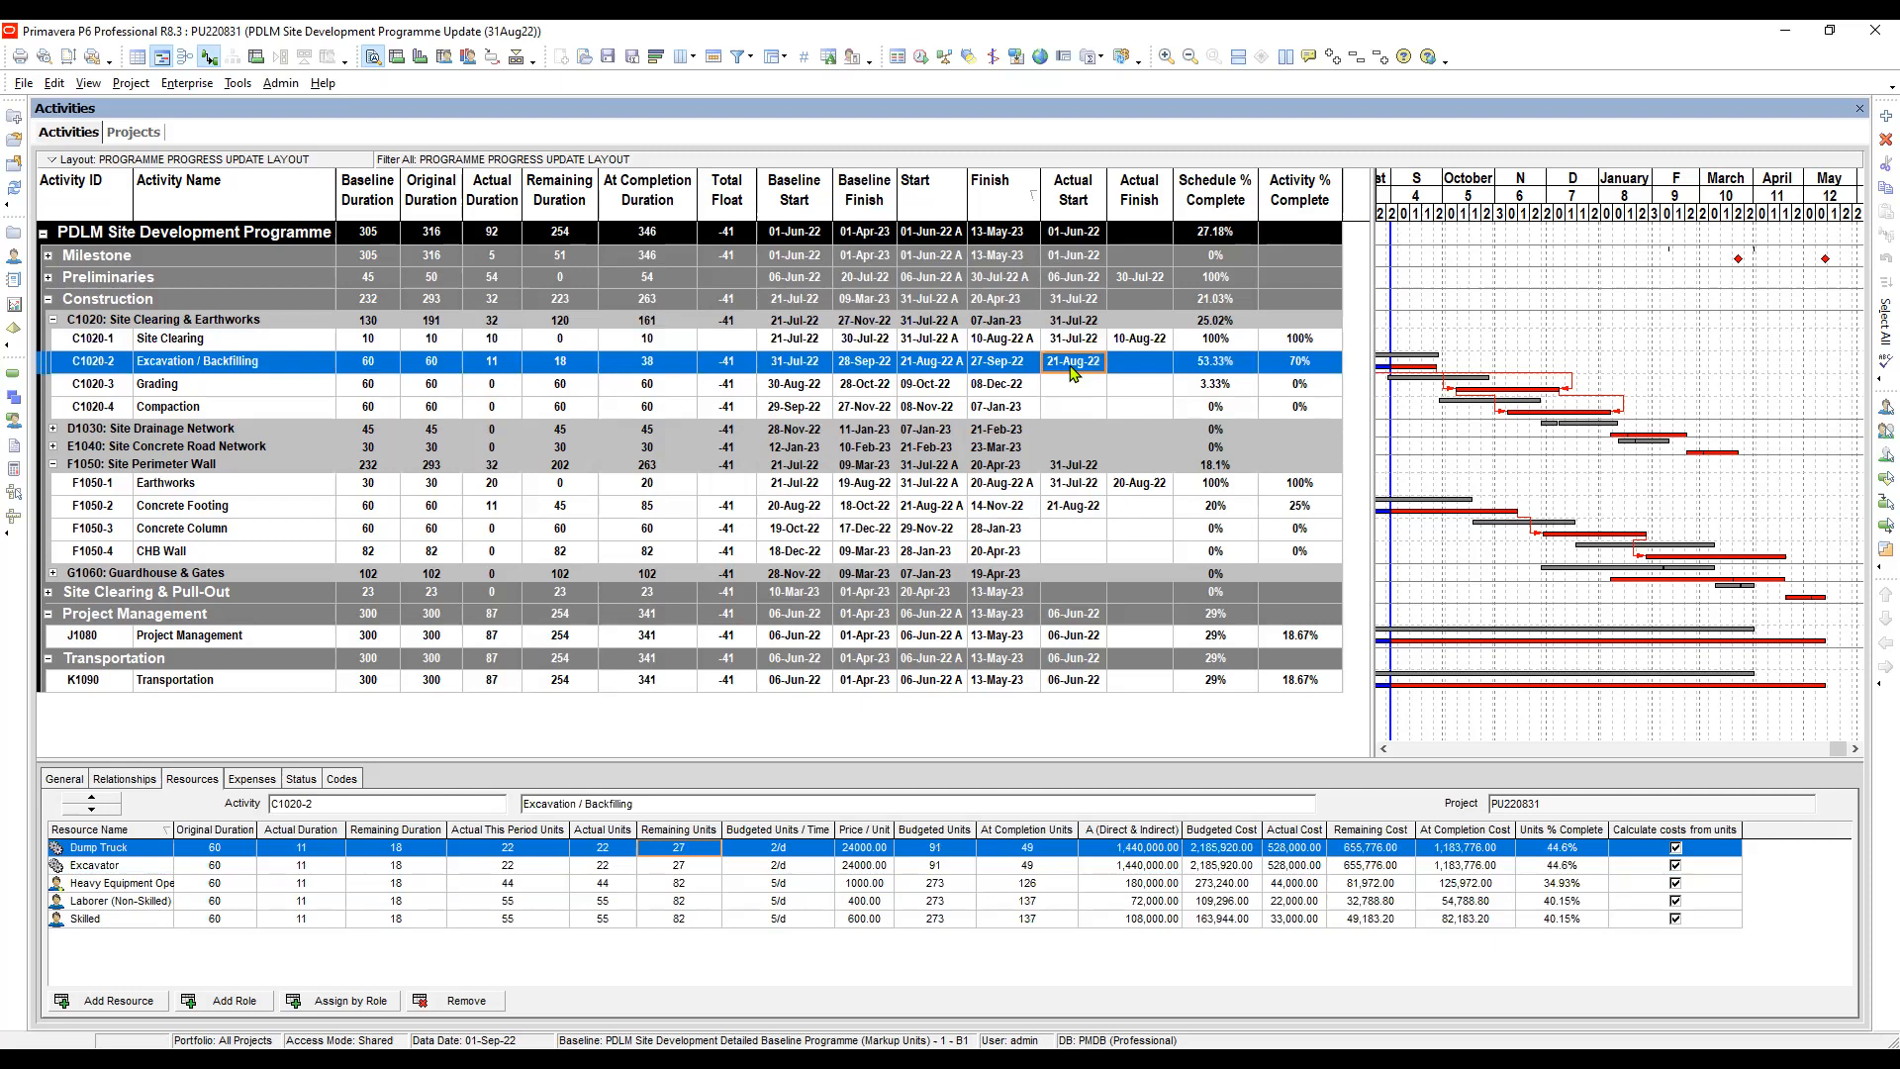
{"action": "left_click", "coordinate": [1138, 339]}
{"action": "left_click", "coordinate": [1082, 366]}
{"action": "left_click", "coordinate": [1313, 339]}
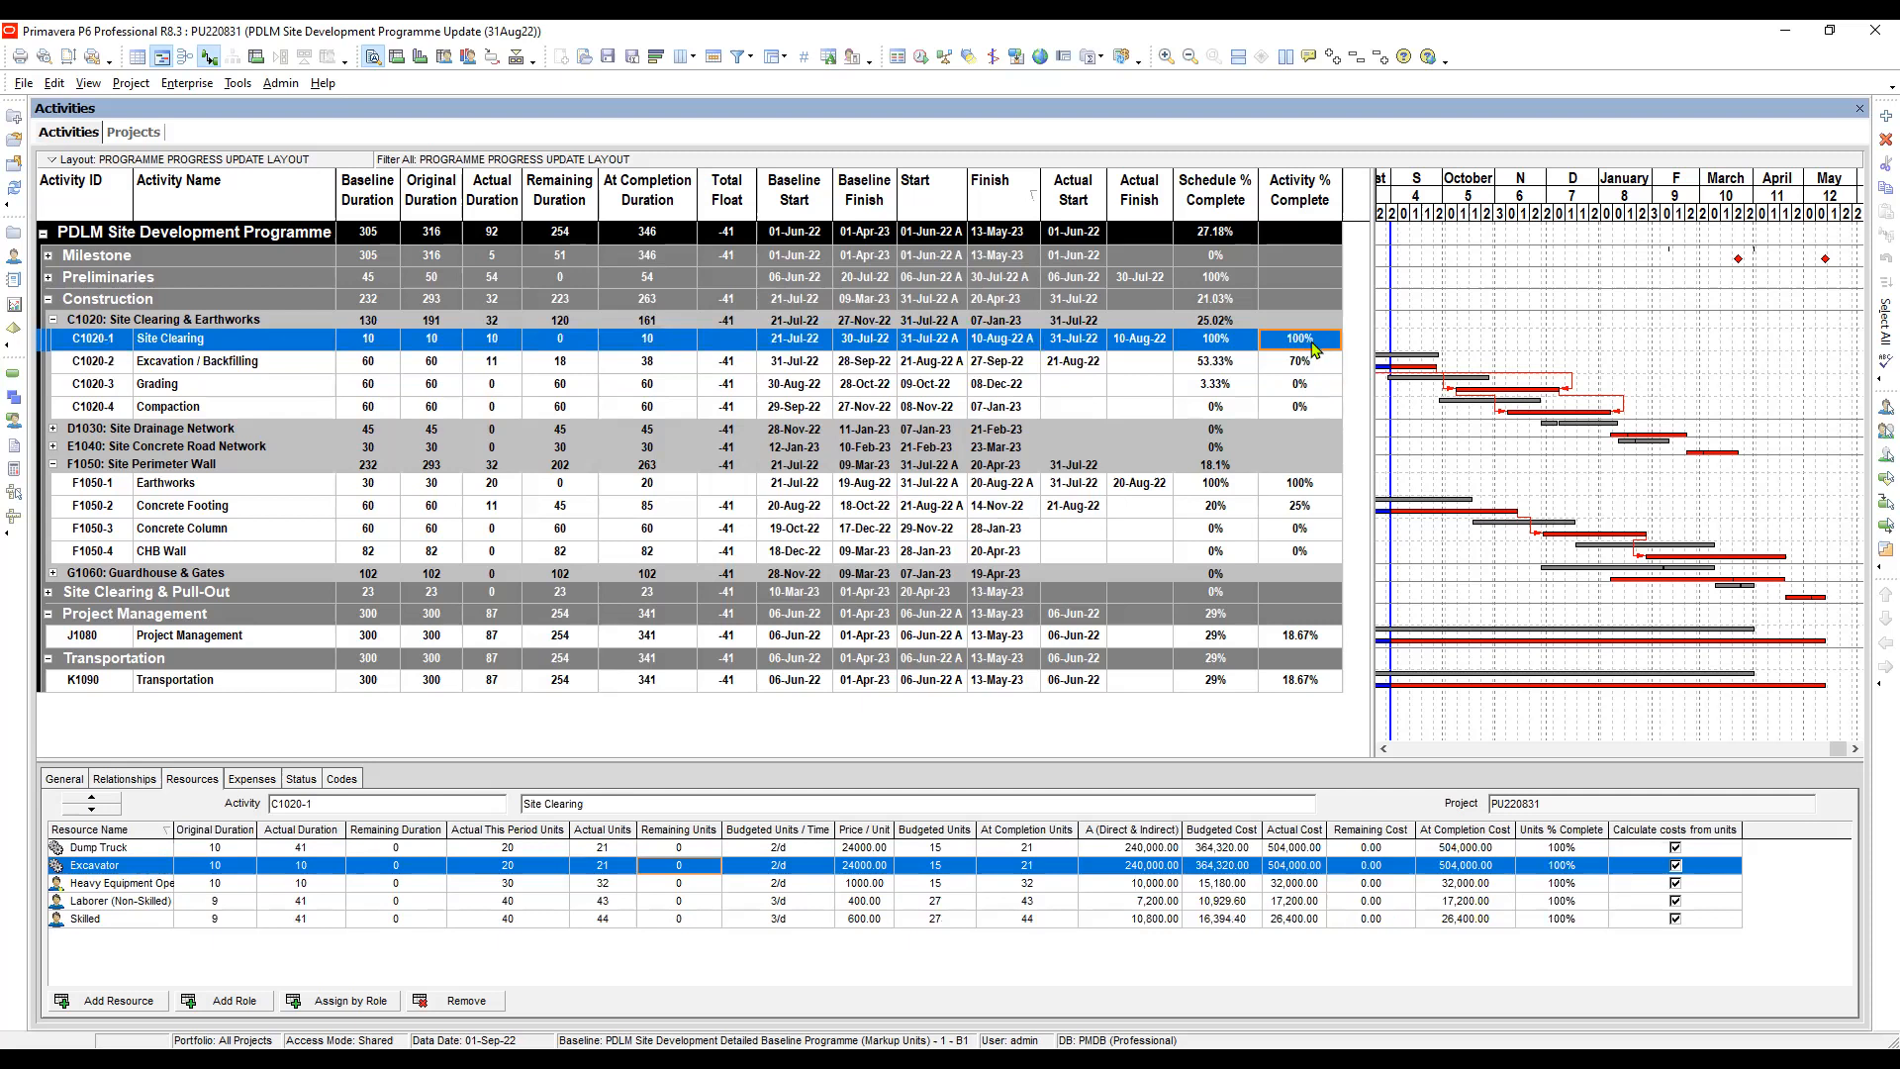
{"action": "left_click", "coordinate": [1165, 342]}
{"action": "left_click", "coordinate": [1075, 365]}
{"action": "left_click", "coordinate": [1306, 366]}
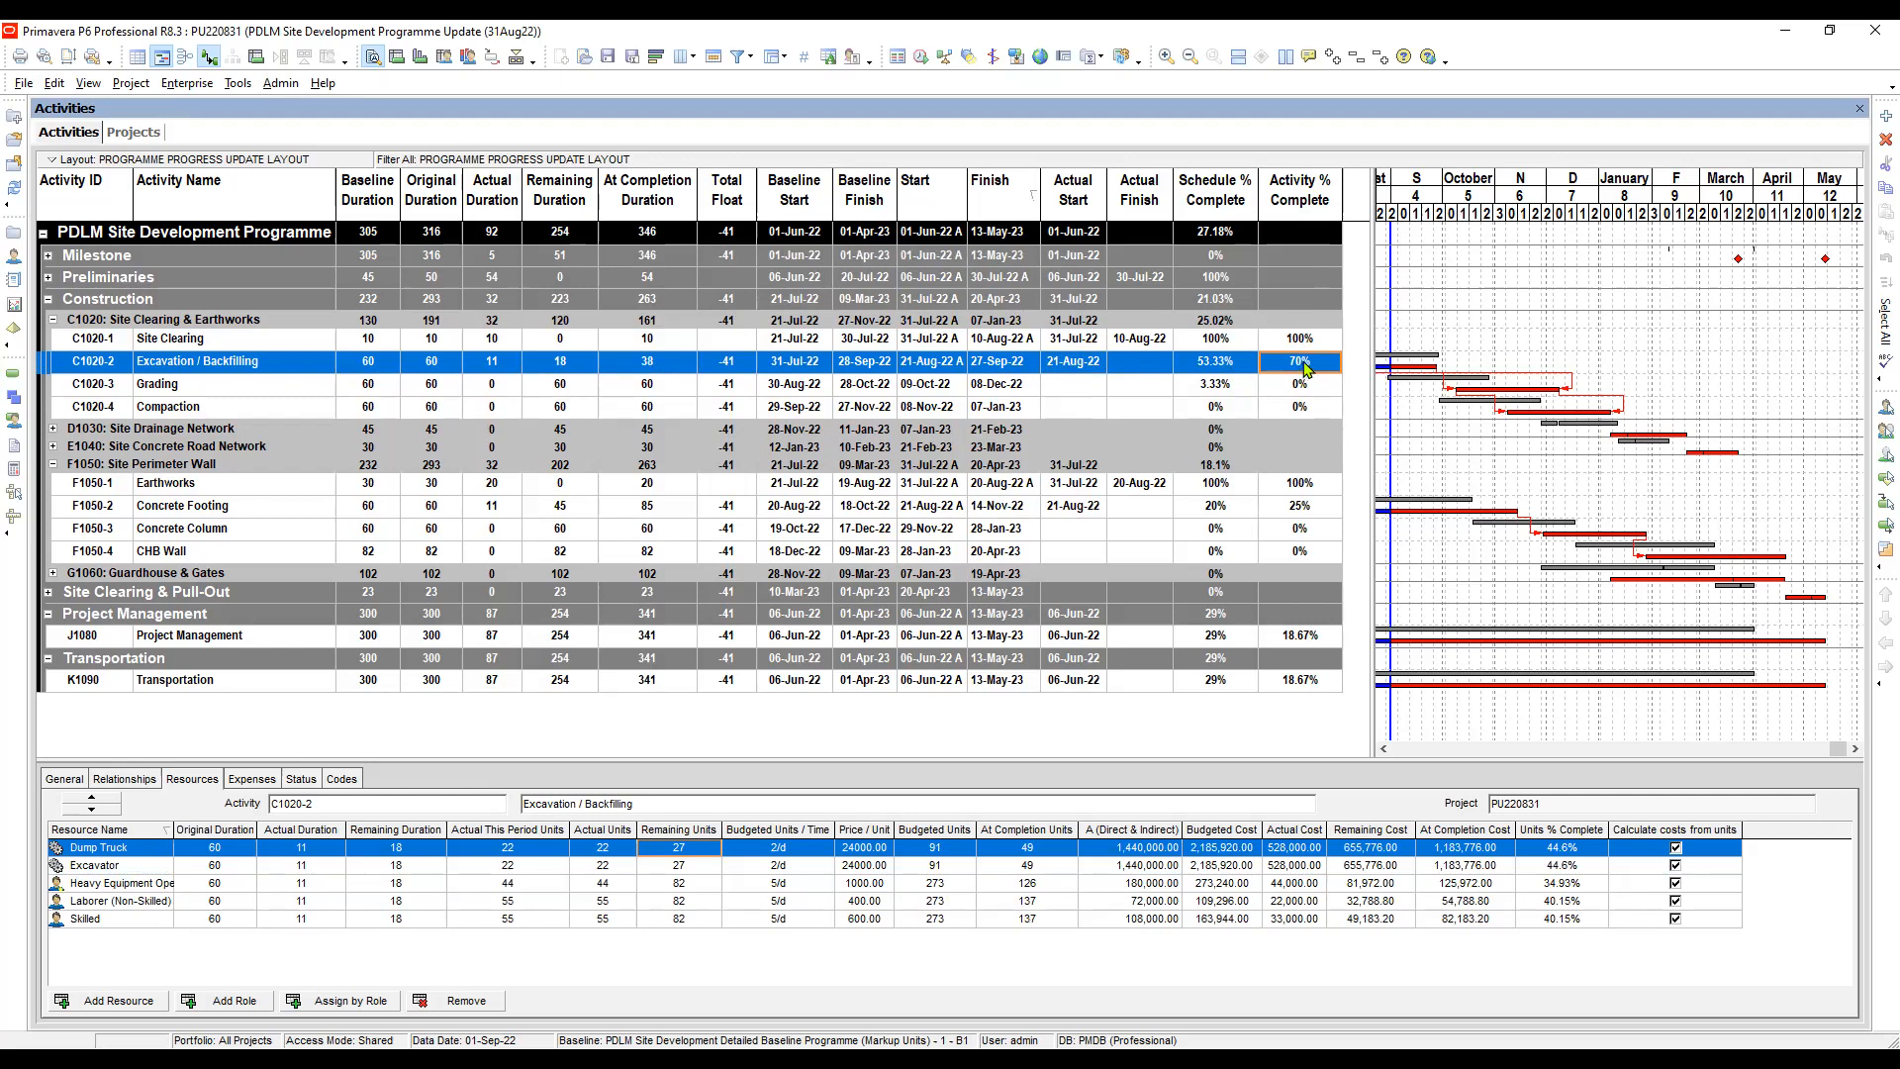
Place a reduced Primavera P6 window beside the PU220831 Excel workbook and show the workbook's TASK sheet
{"action": "left_click", "coordinate": [1829, 30]}
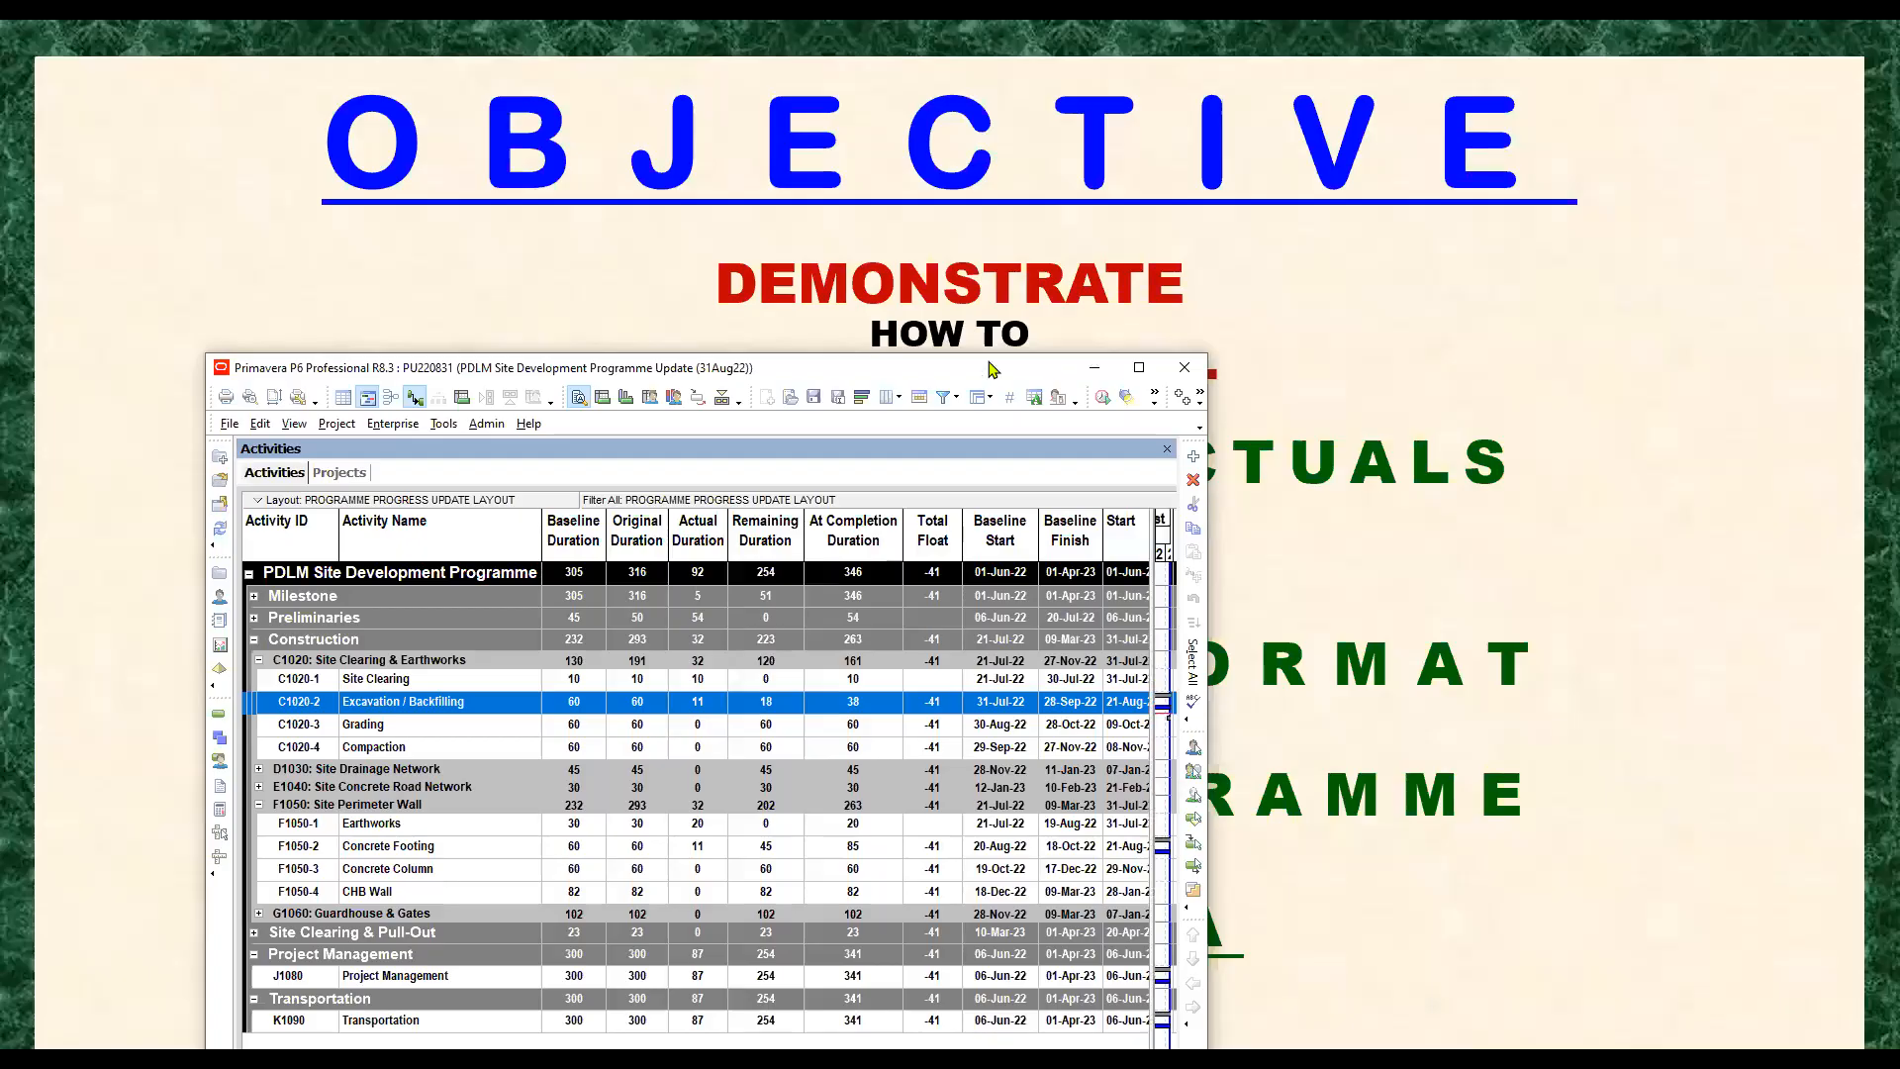
{"action": "left_click_drag", "start_coordinate": [993, 370], "coordinate": [1644, 70]}
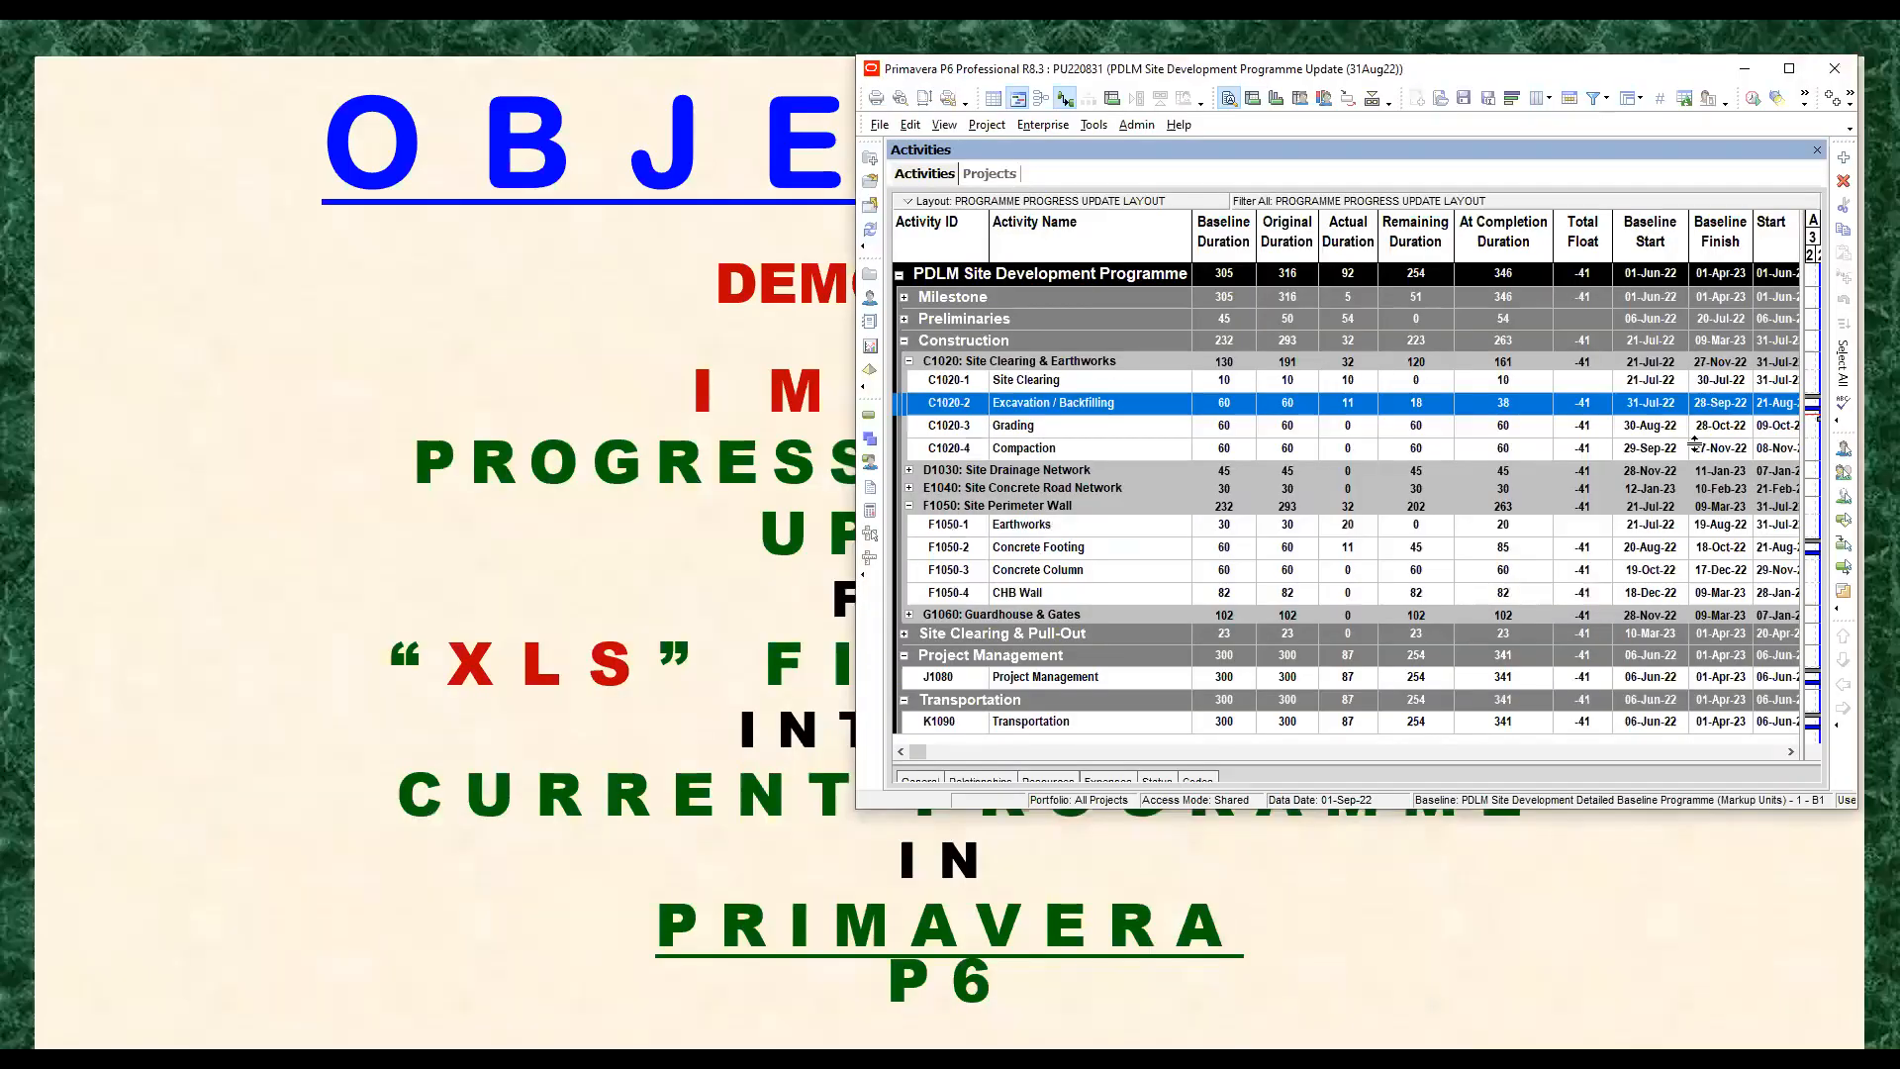
{"action": "left_click", "coordinate": [1772, 751]}
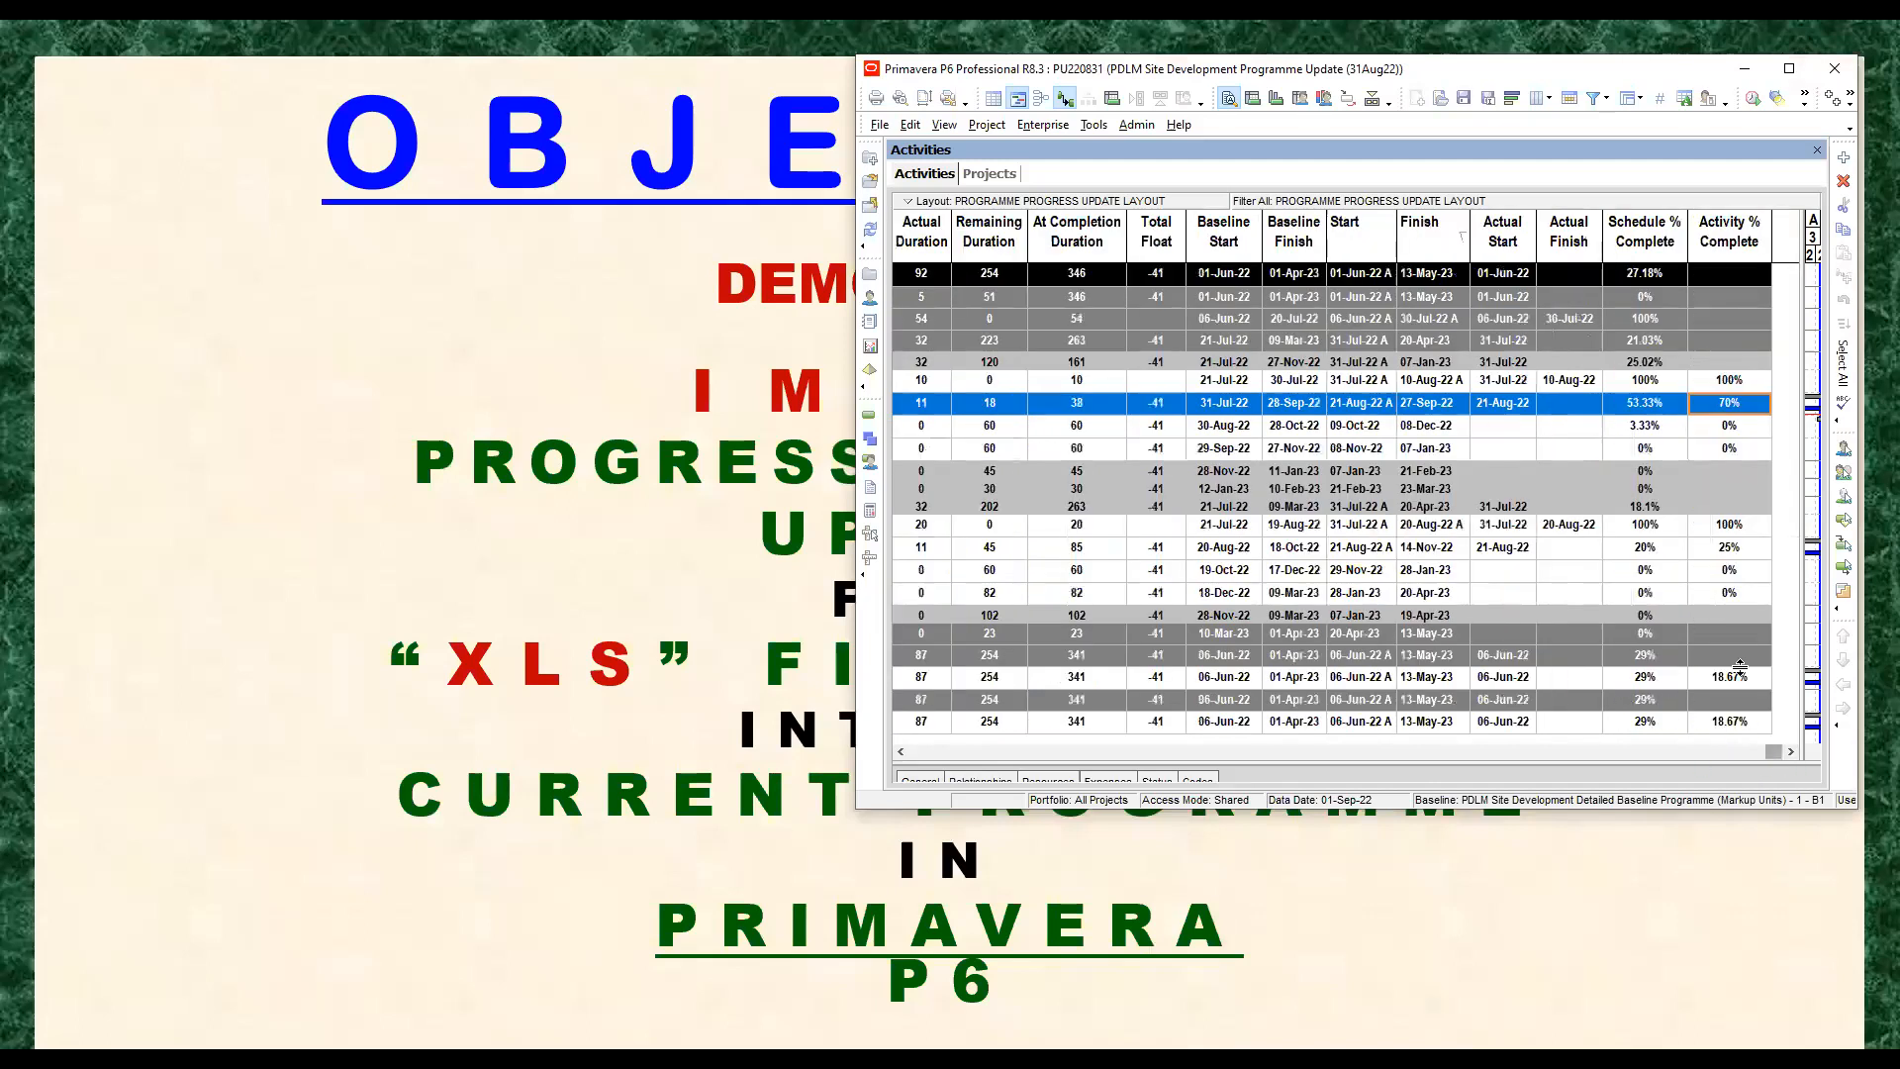
{"action": "left_click", "coordinate": [1698, 405]}
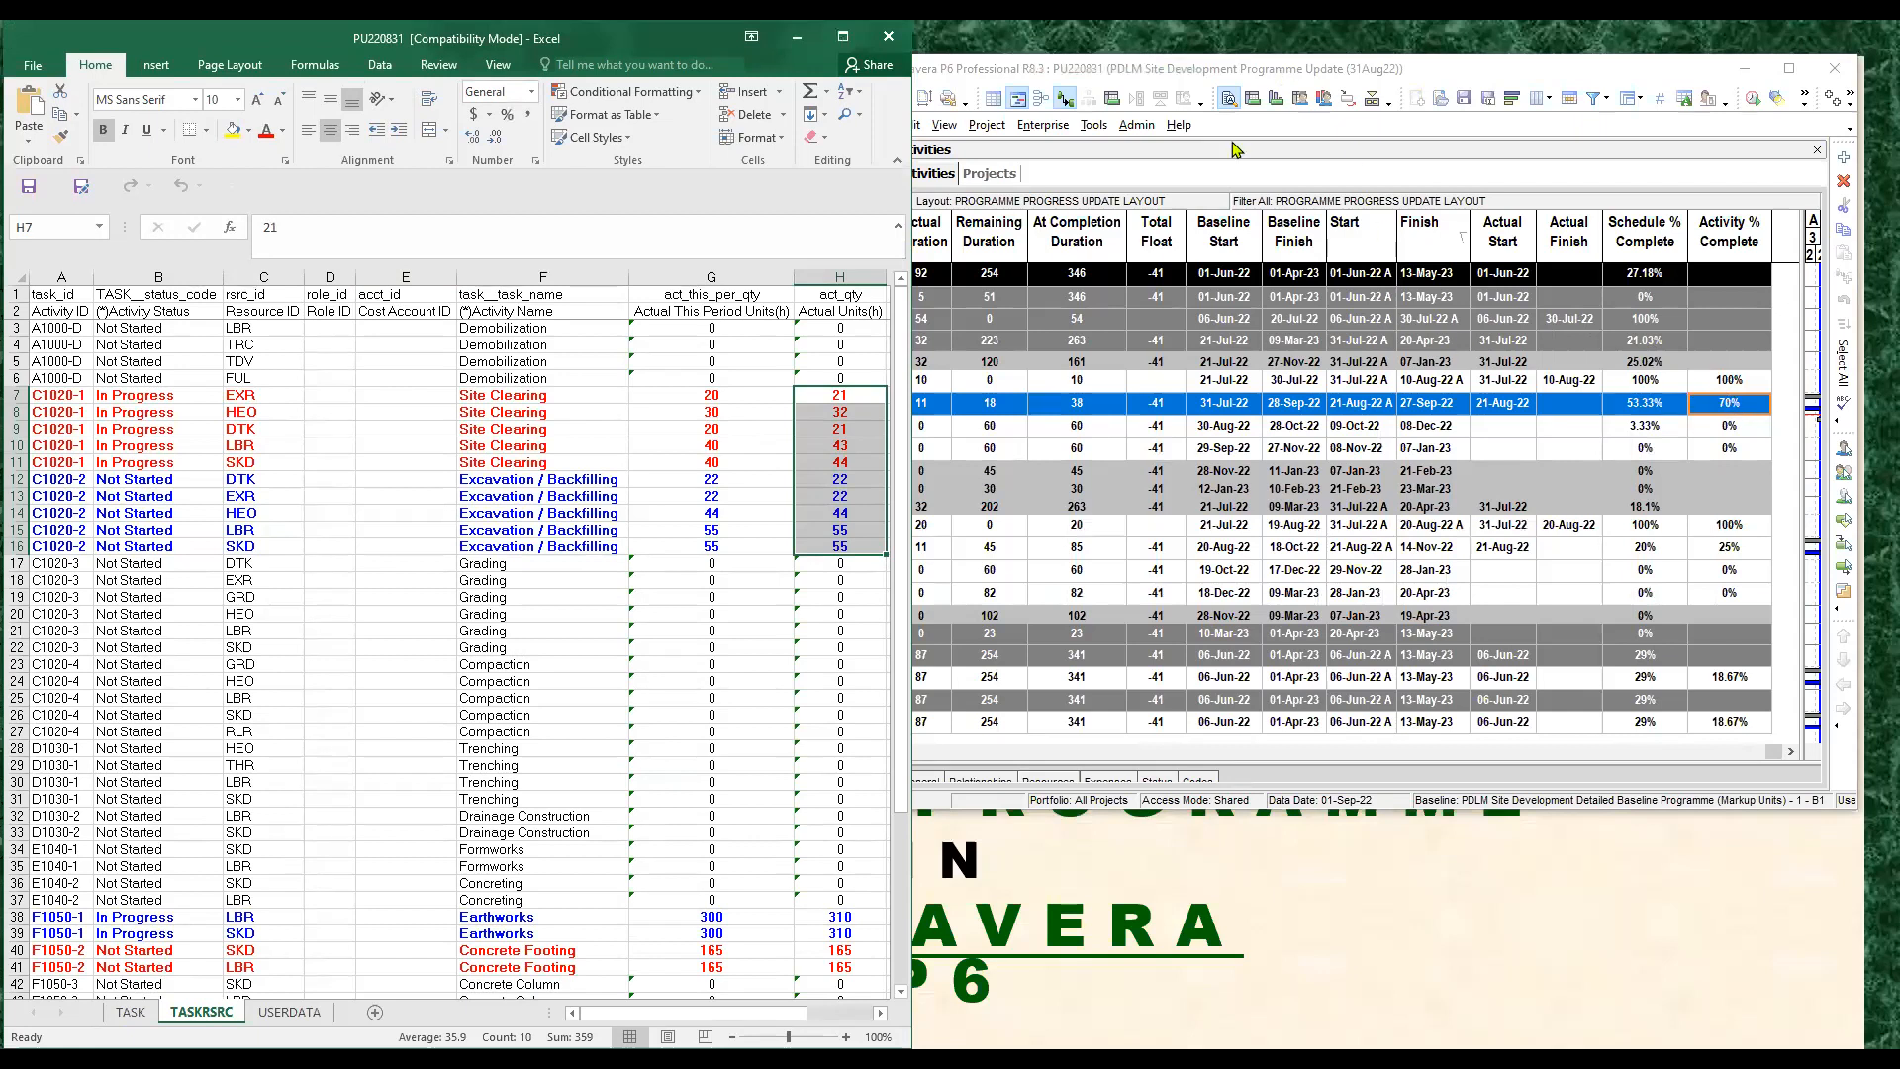
{"action": "left_click", "coordinate": [137, 1013]}
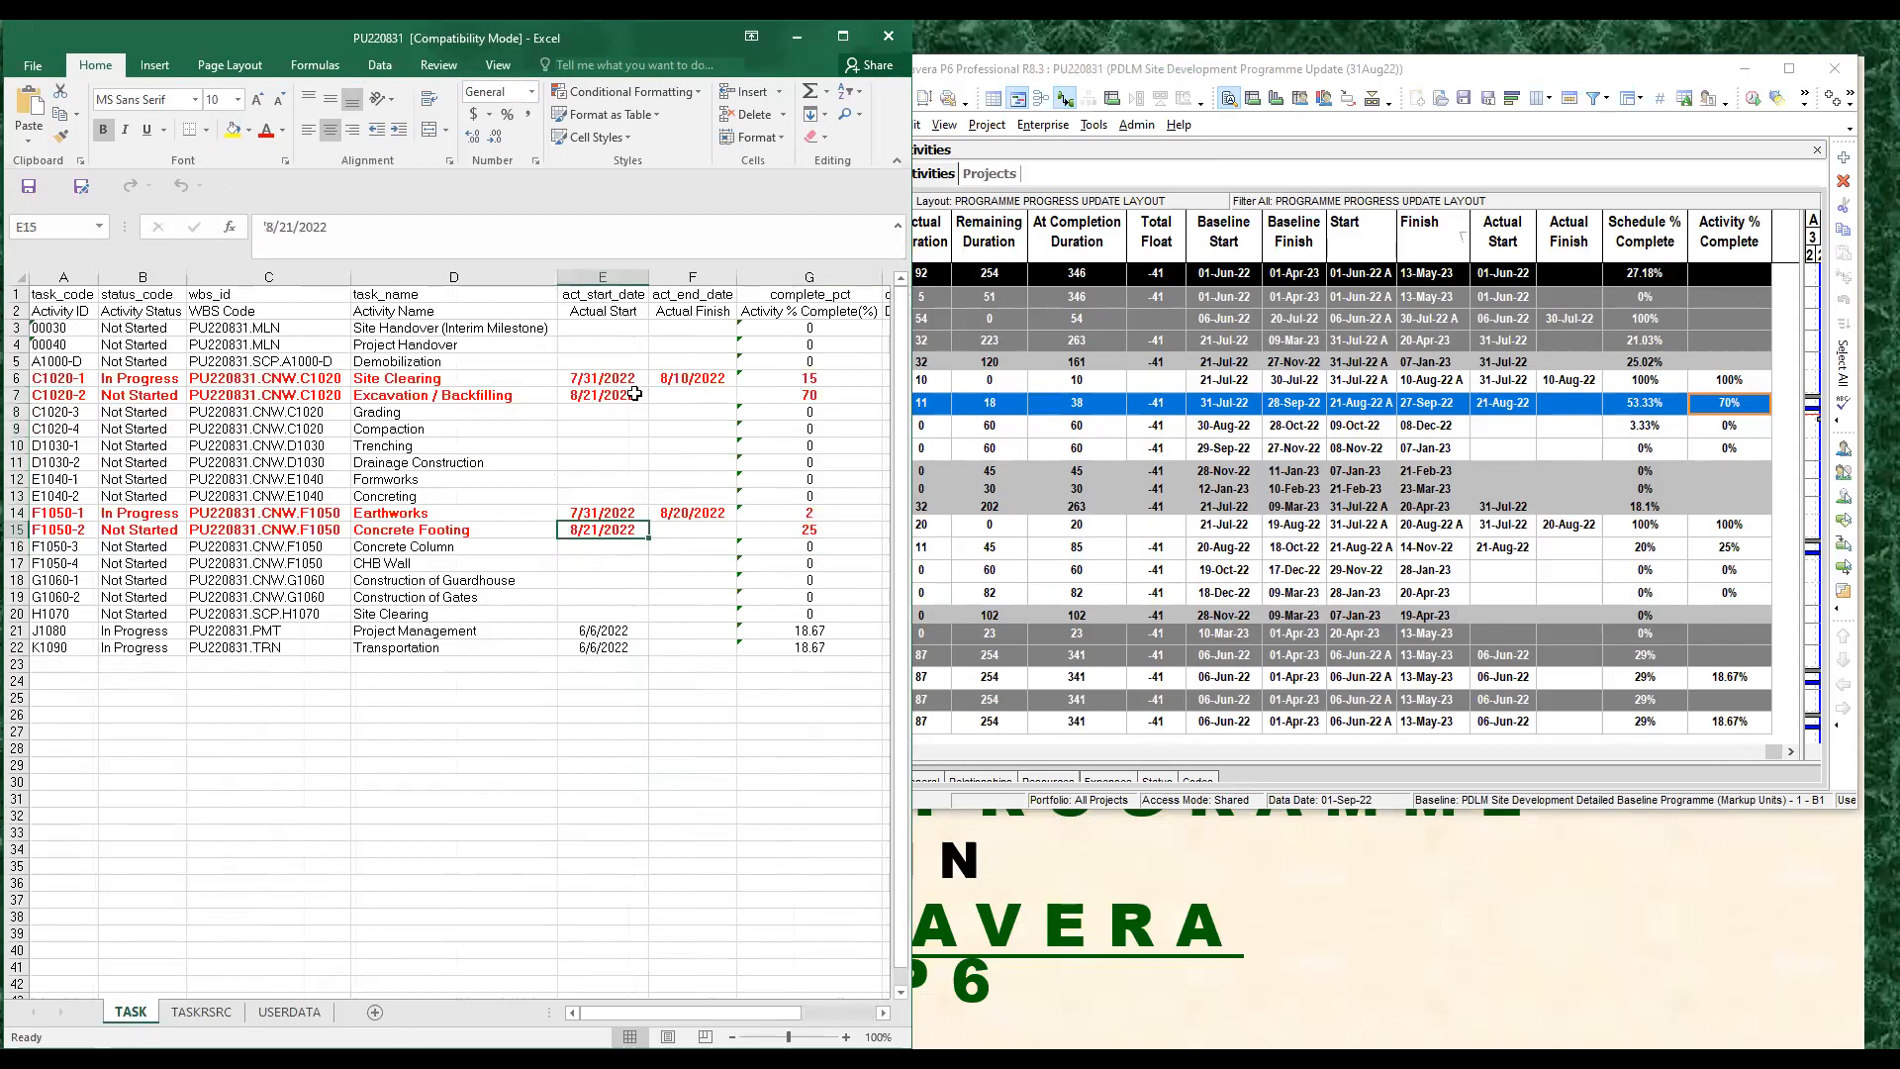
Compare Site Clearing's actual start, actual finish and activity percent complete in P6 with its row on the Excel TASK sheet
{"action": "left_click", "coordinate": [1586, 382]}
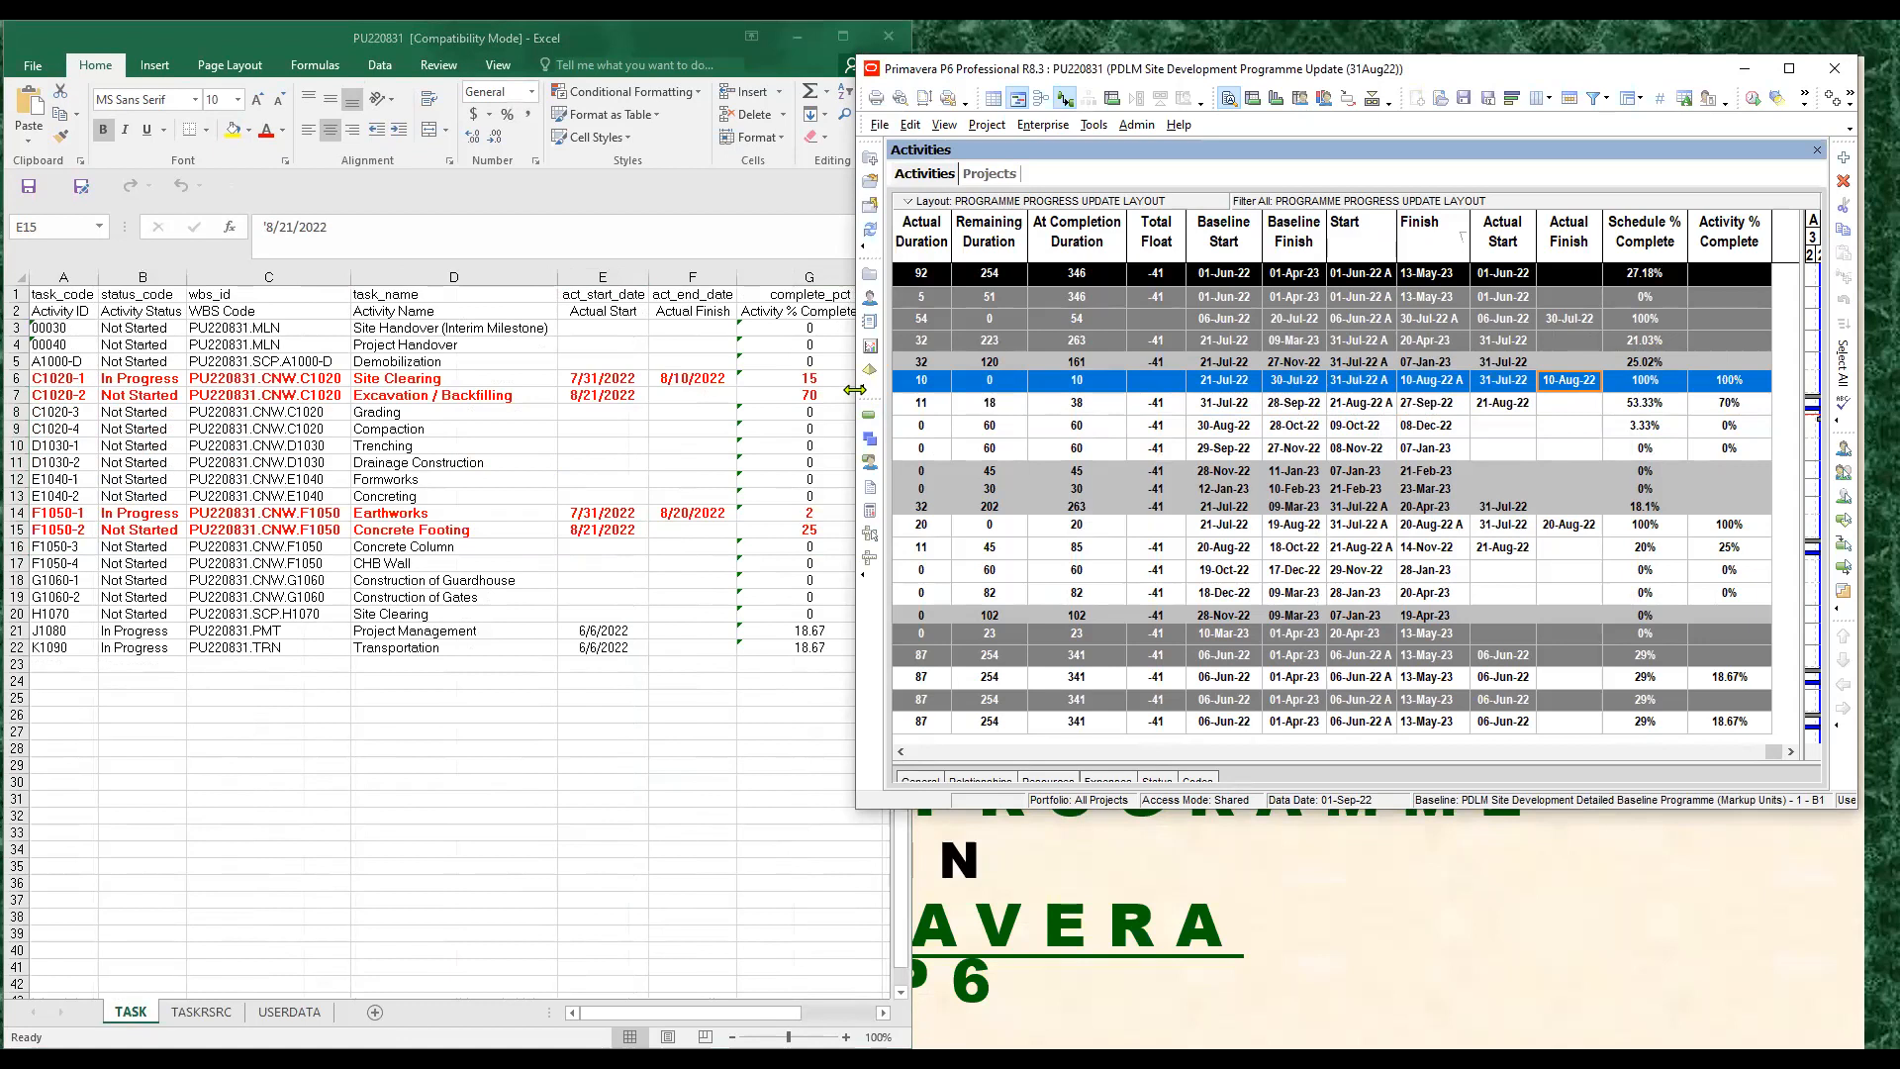
{"action": "left_click_drag", "start_coordinate": [854, 388], "coordinate": [866, 389]}
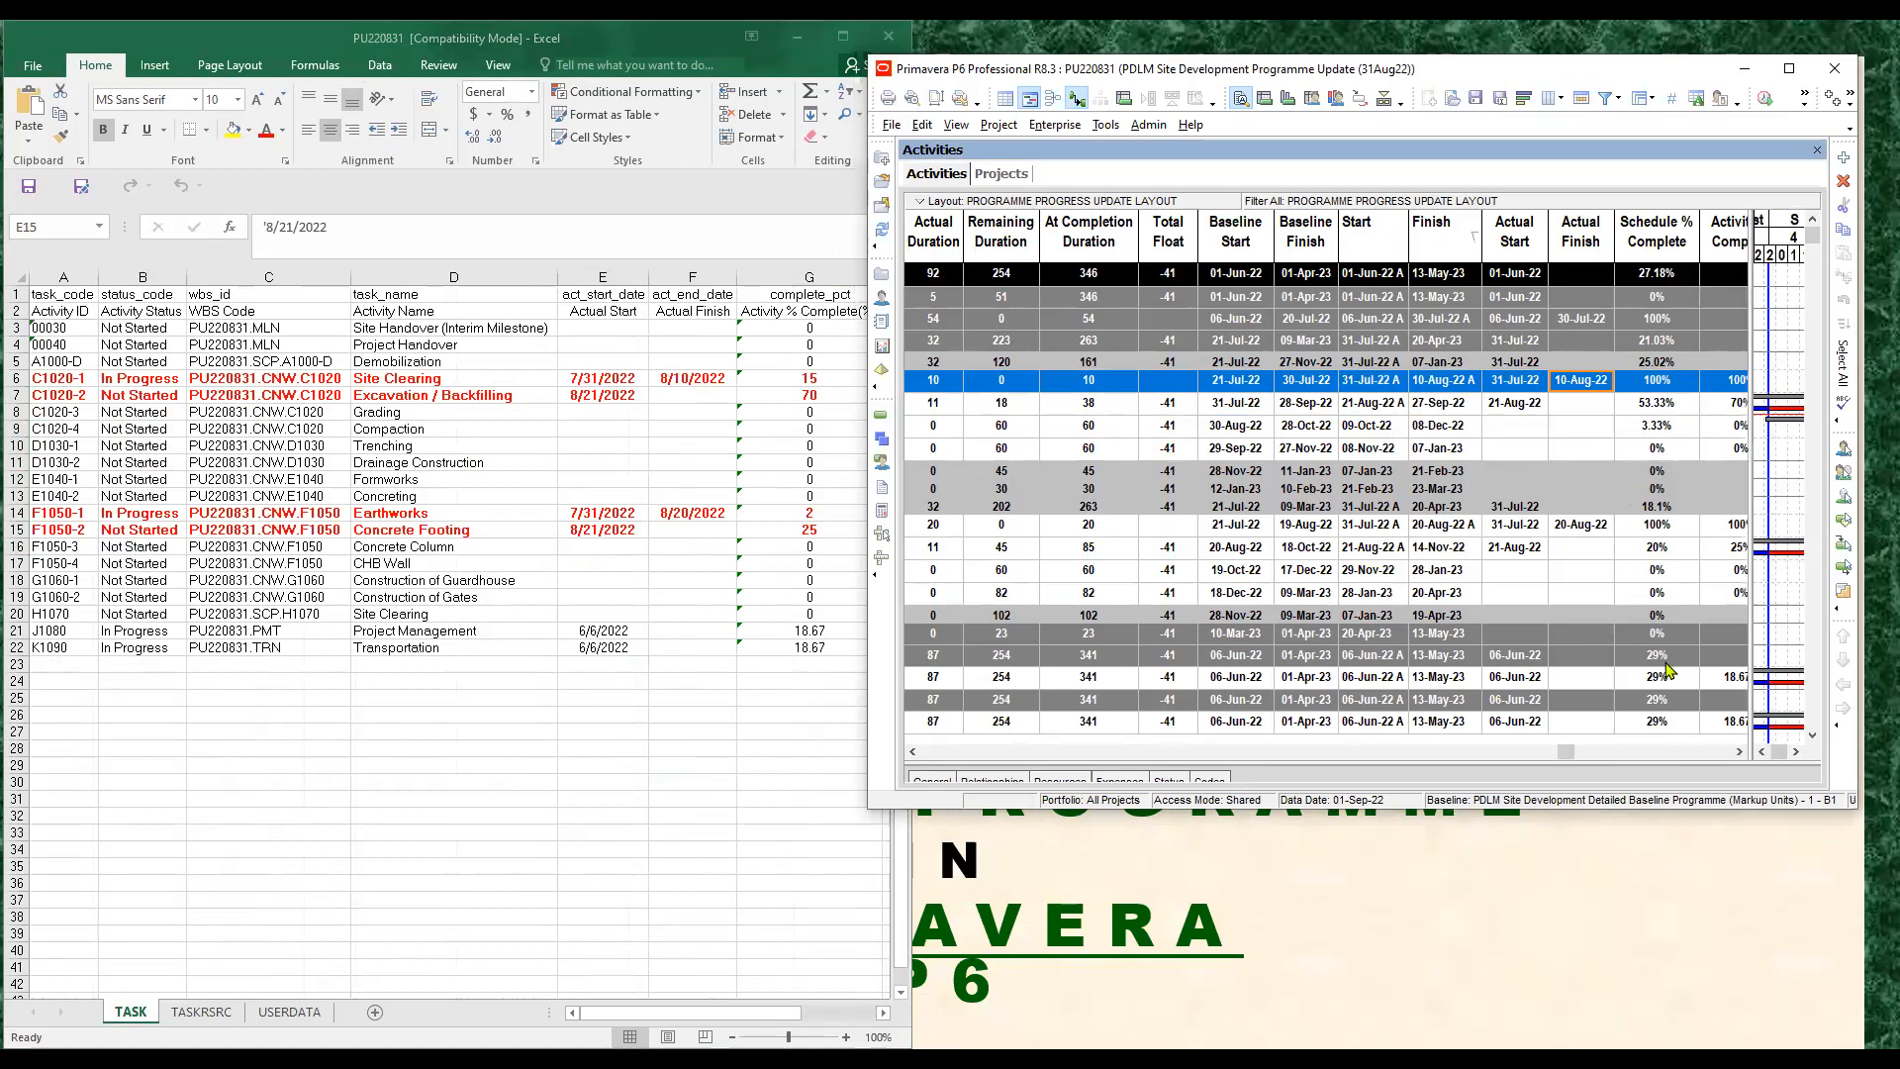
{"action": "left_click", "coordinate": [1739, 752]}
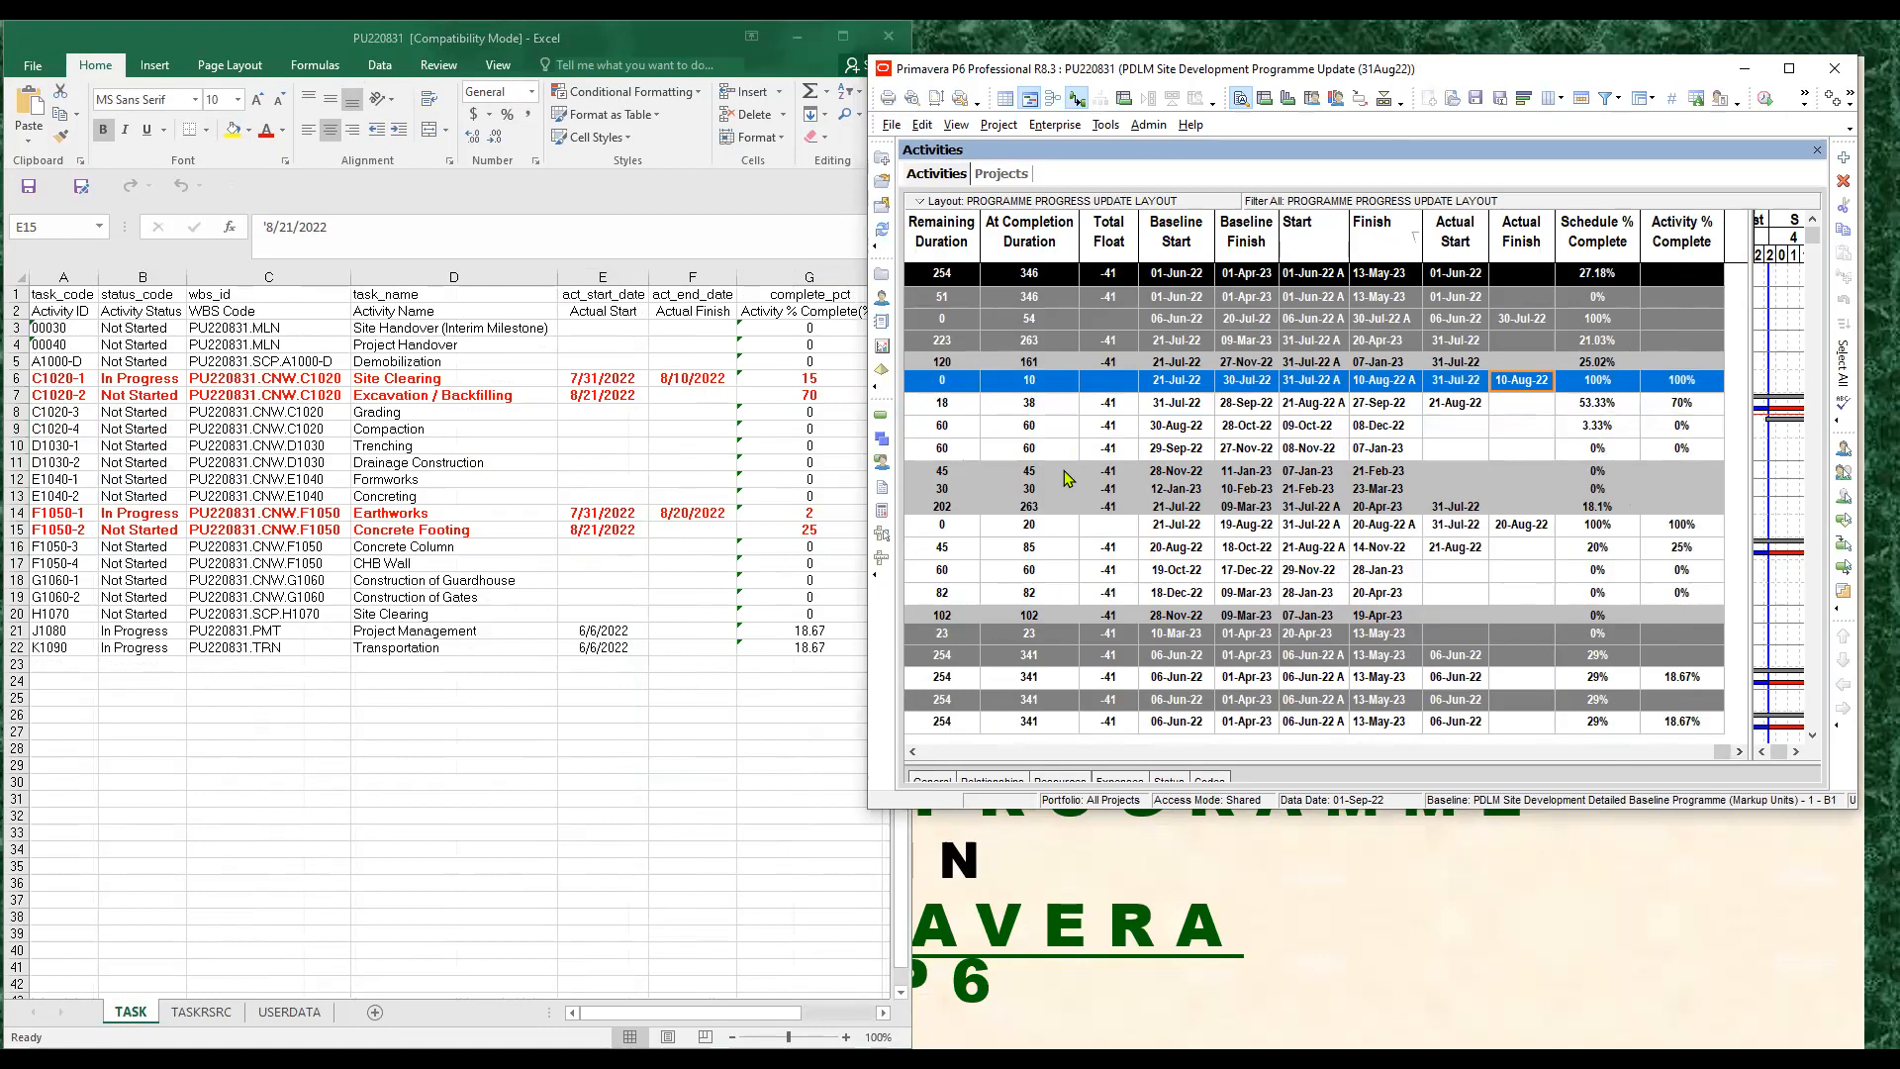
{"action": "left_click", "coordinate": [603, 388]}
{"action": "left_click", "coordinate": [606, 378]}
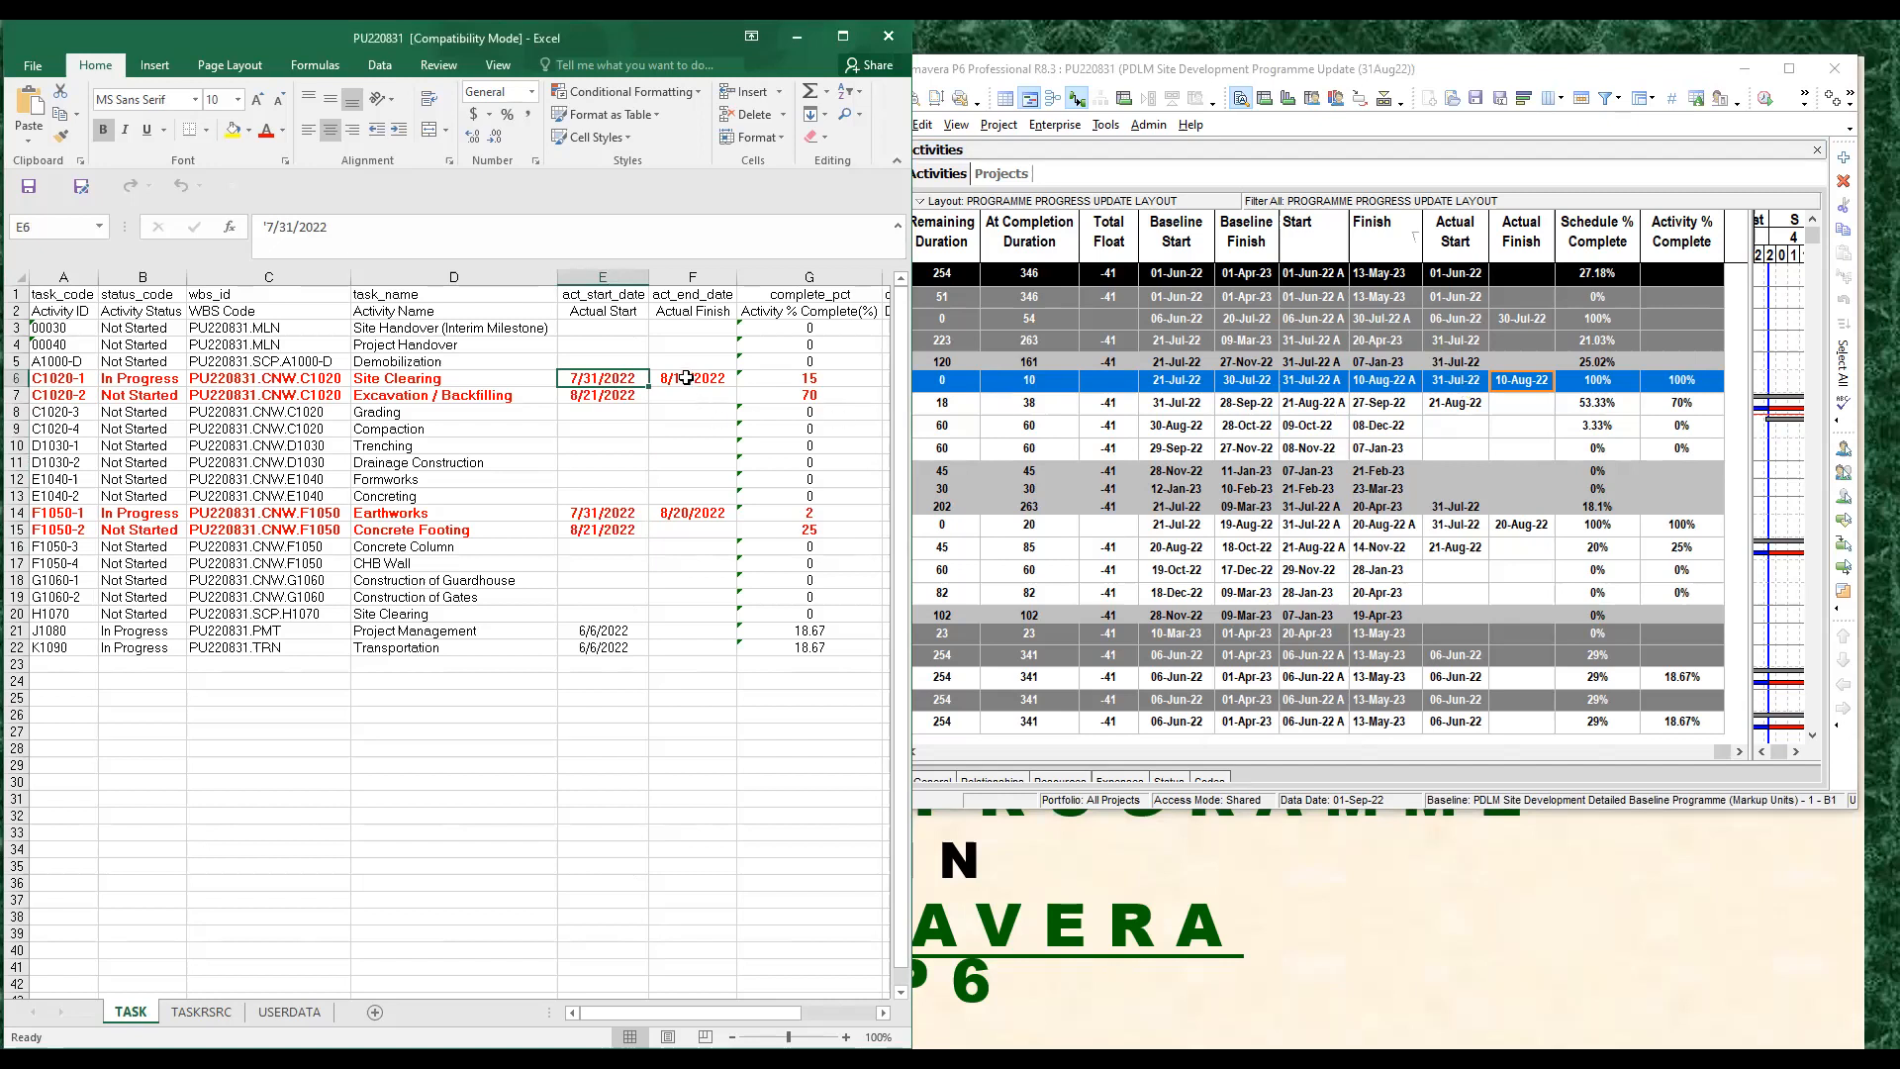
{"action": "key", "text": "Right"}
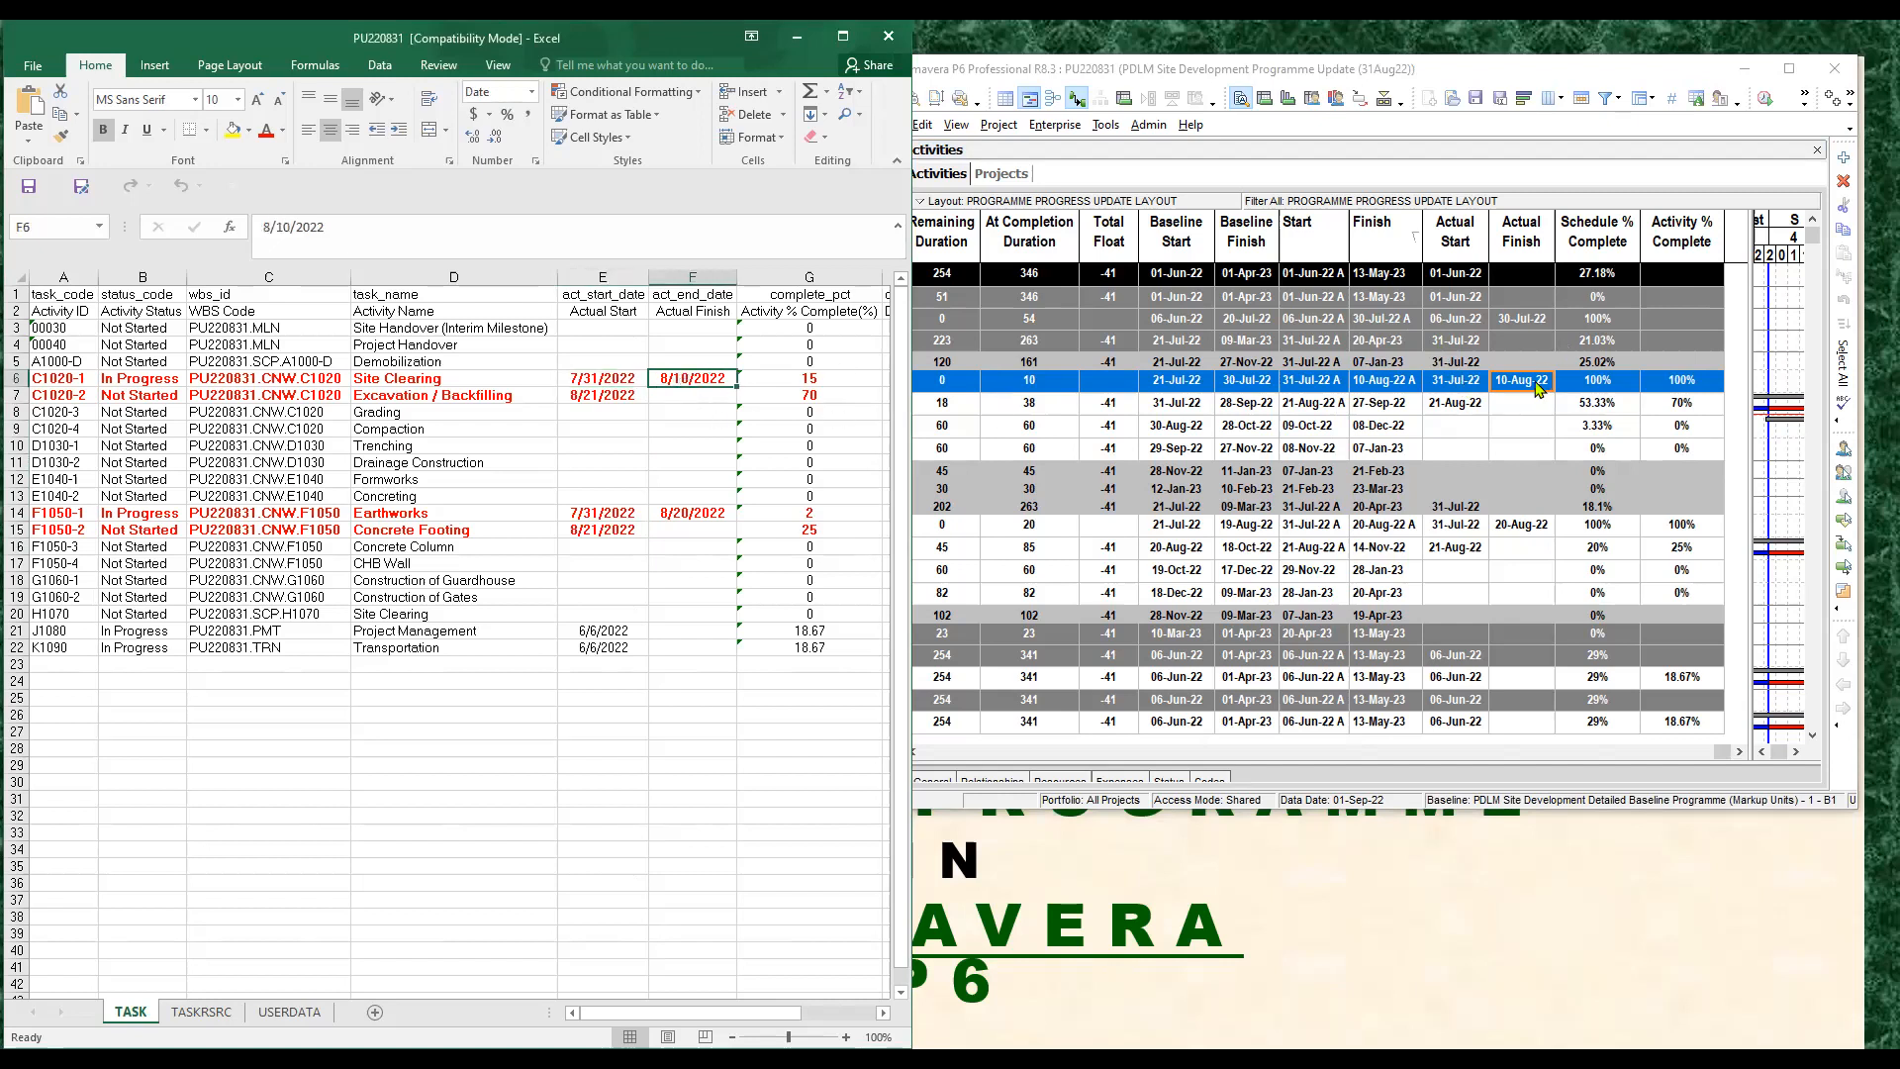
{"action": "left_click", "coordinate": [819, 380]}
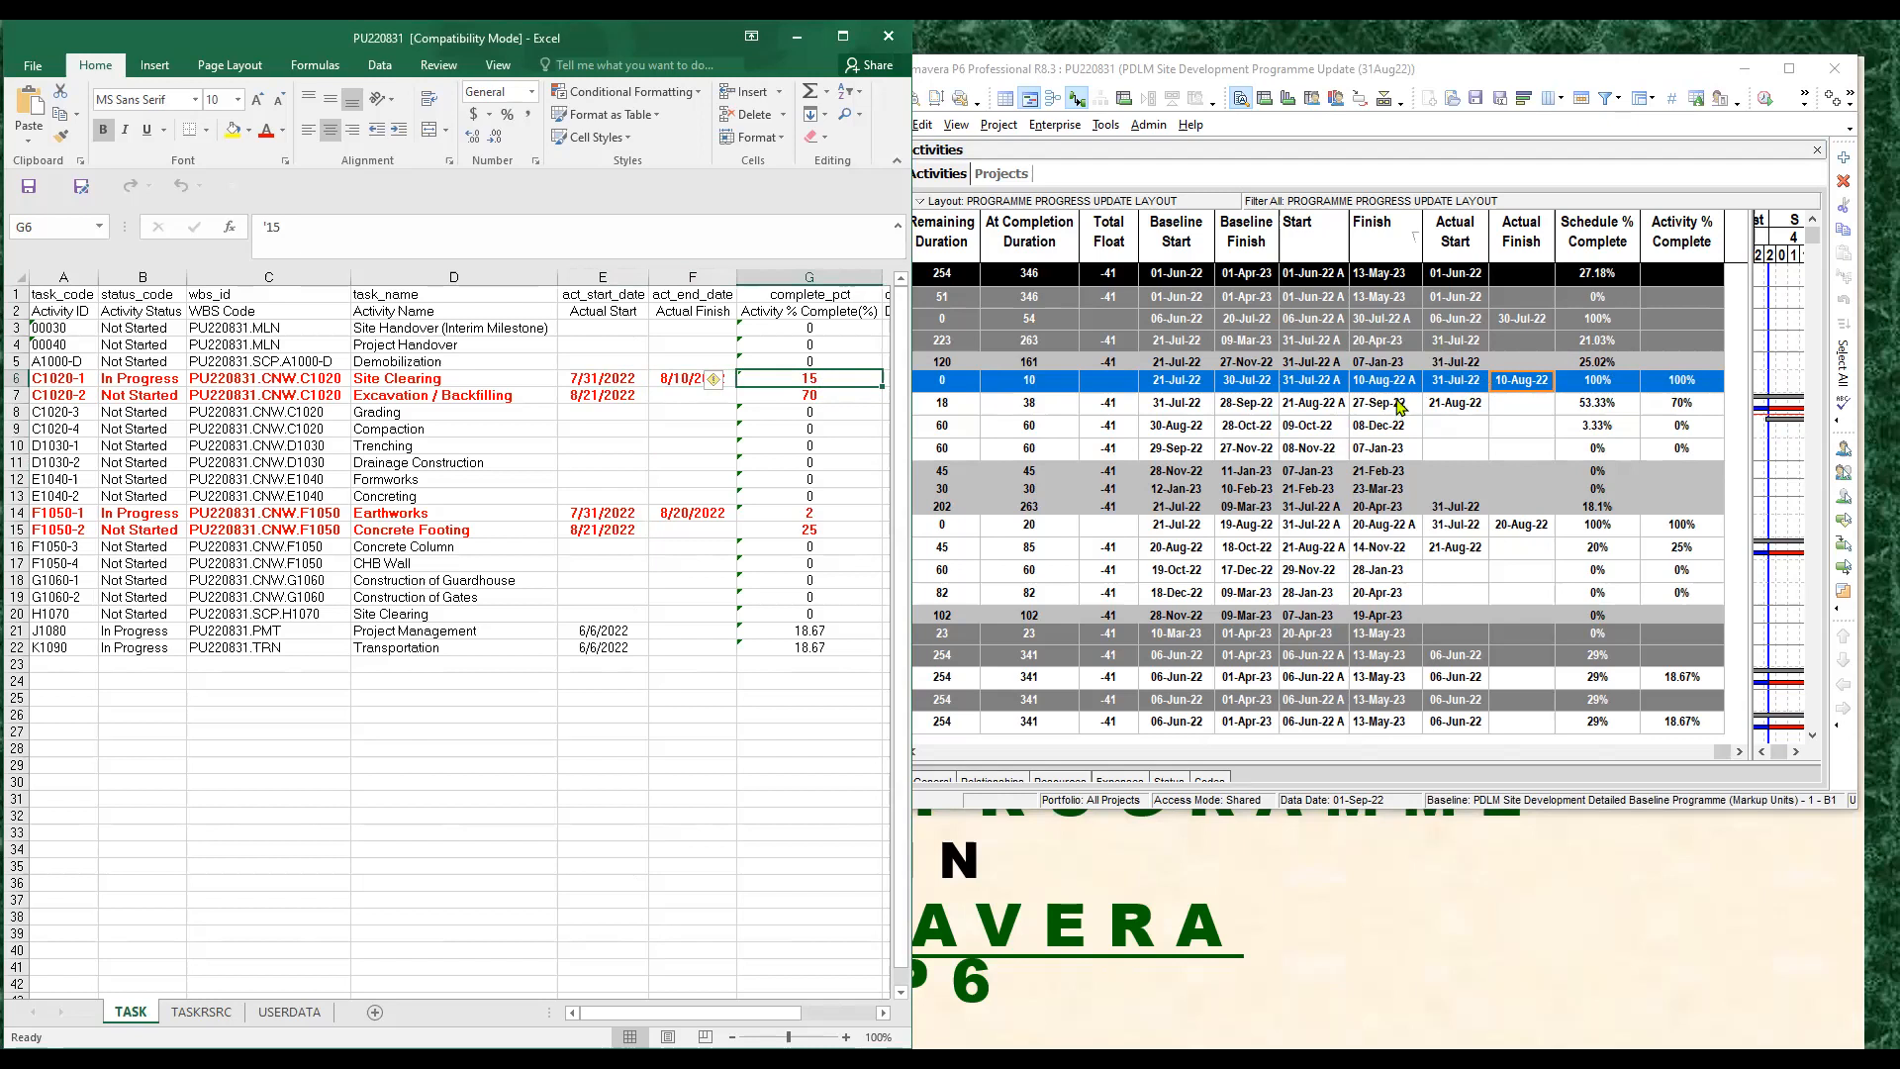
Compare Excavation / Backfilling's actual start and percent complete with the TASK sheet, and enlarge the P6 view to reveal its resource assignments
{"action": "left_click", "coordinate": [614, 395]}
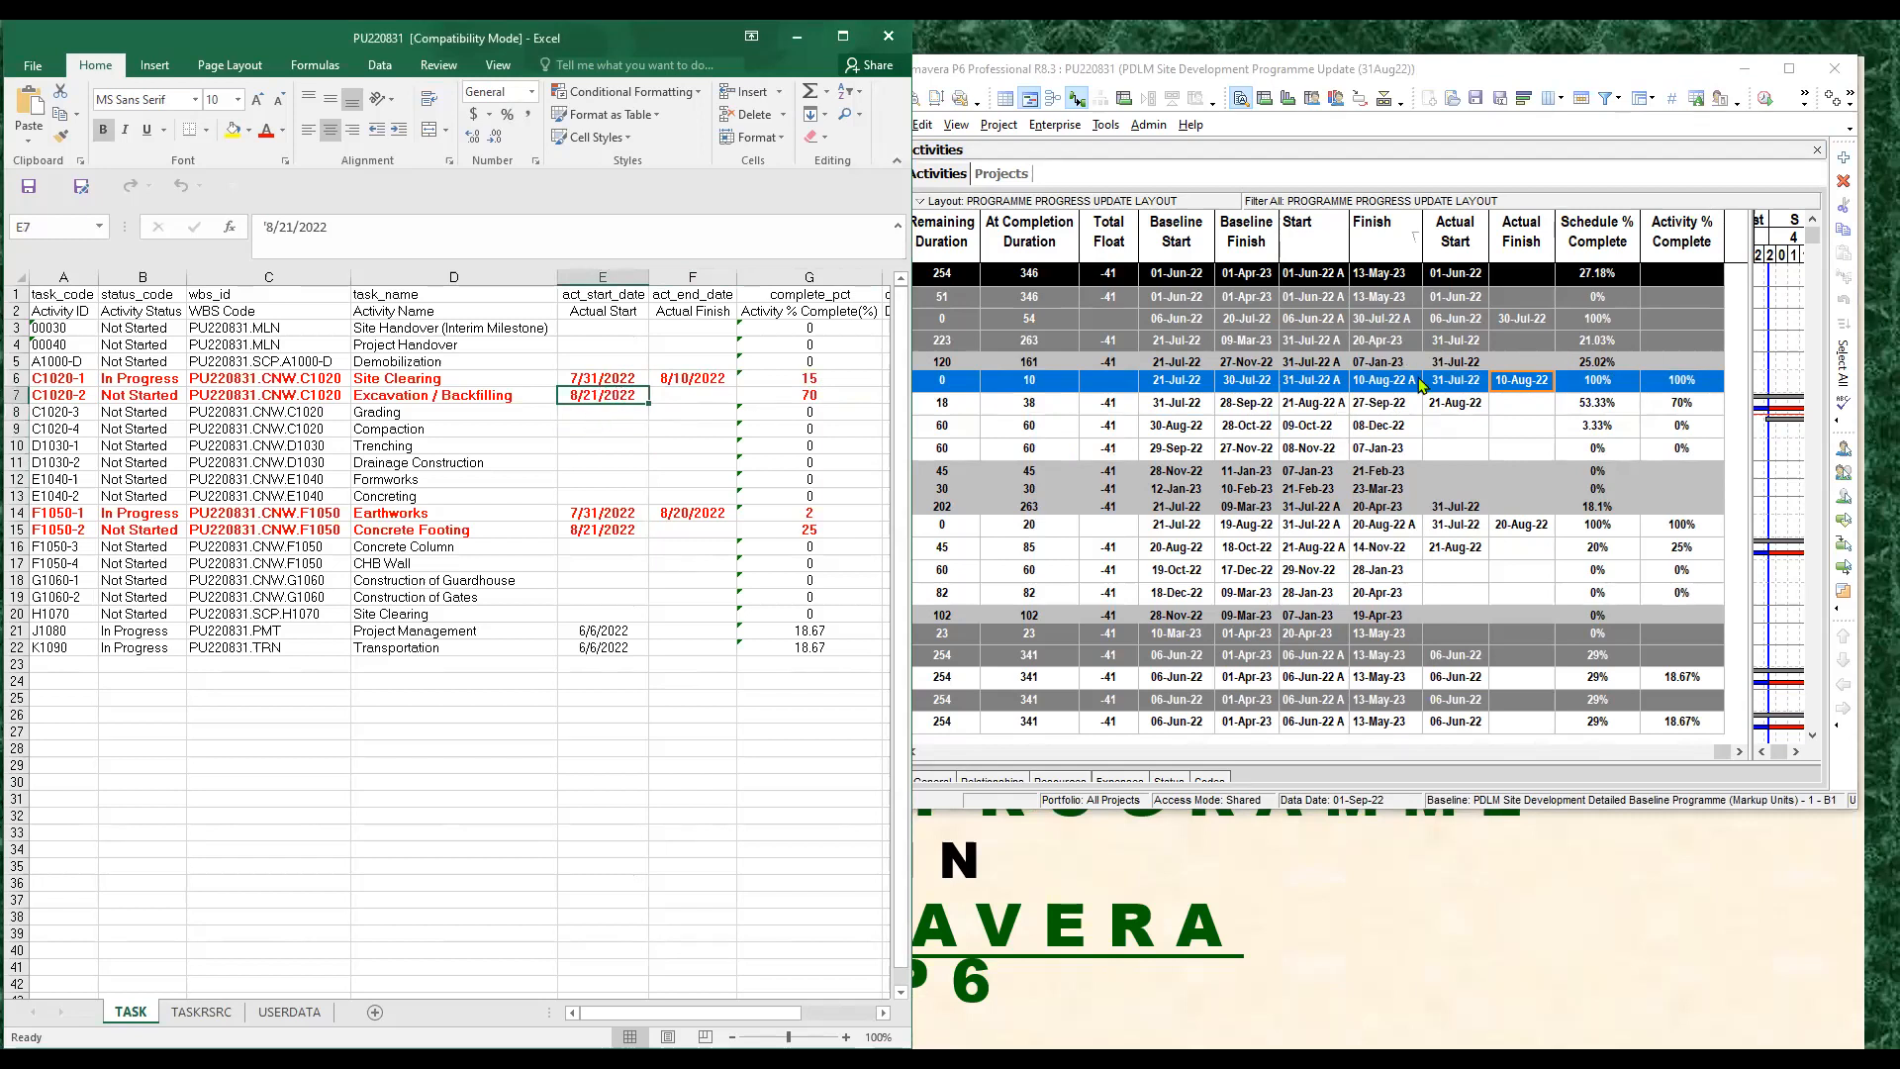
{"action": "left_click", "coordinate": [1456, 411]}
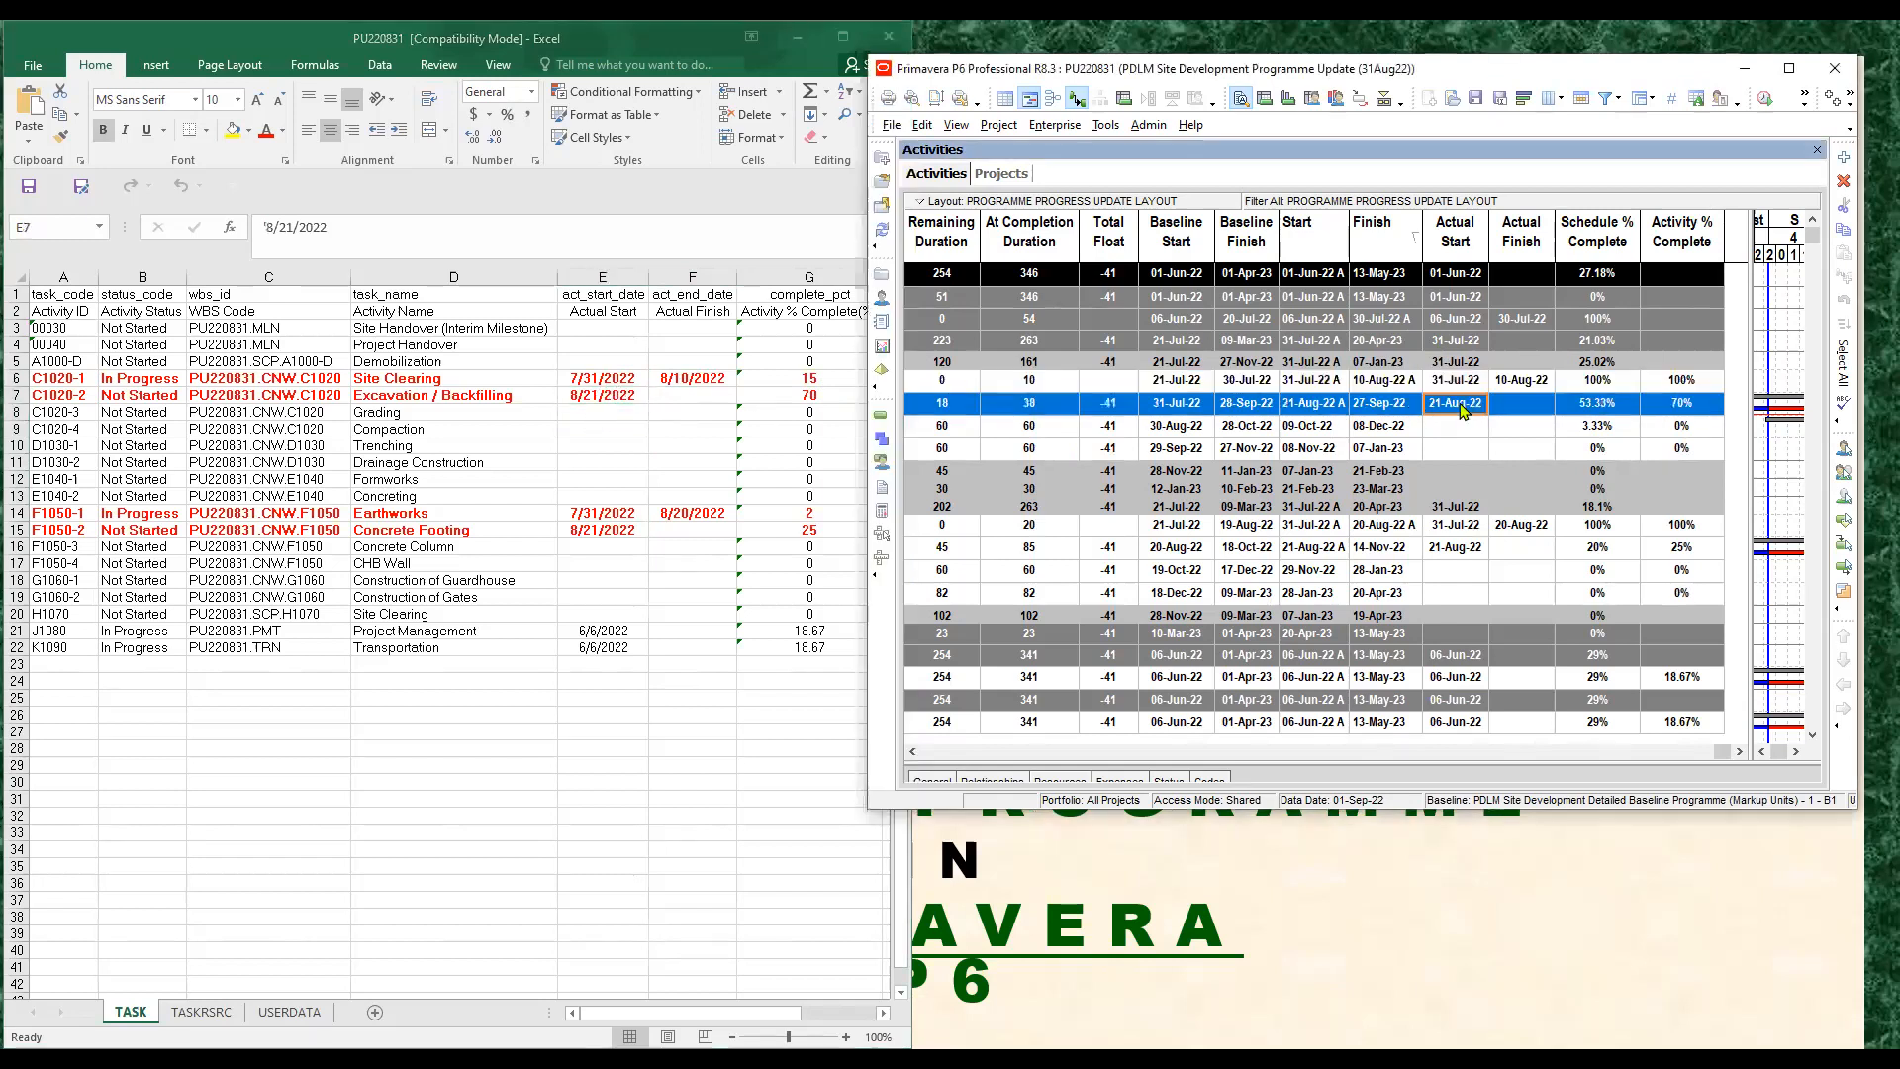
{"action": "left_click", "coordinate": [810, 399]}
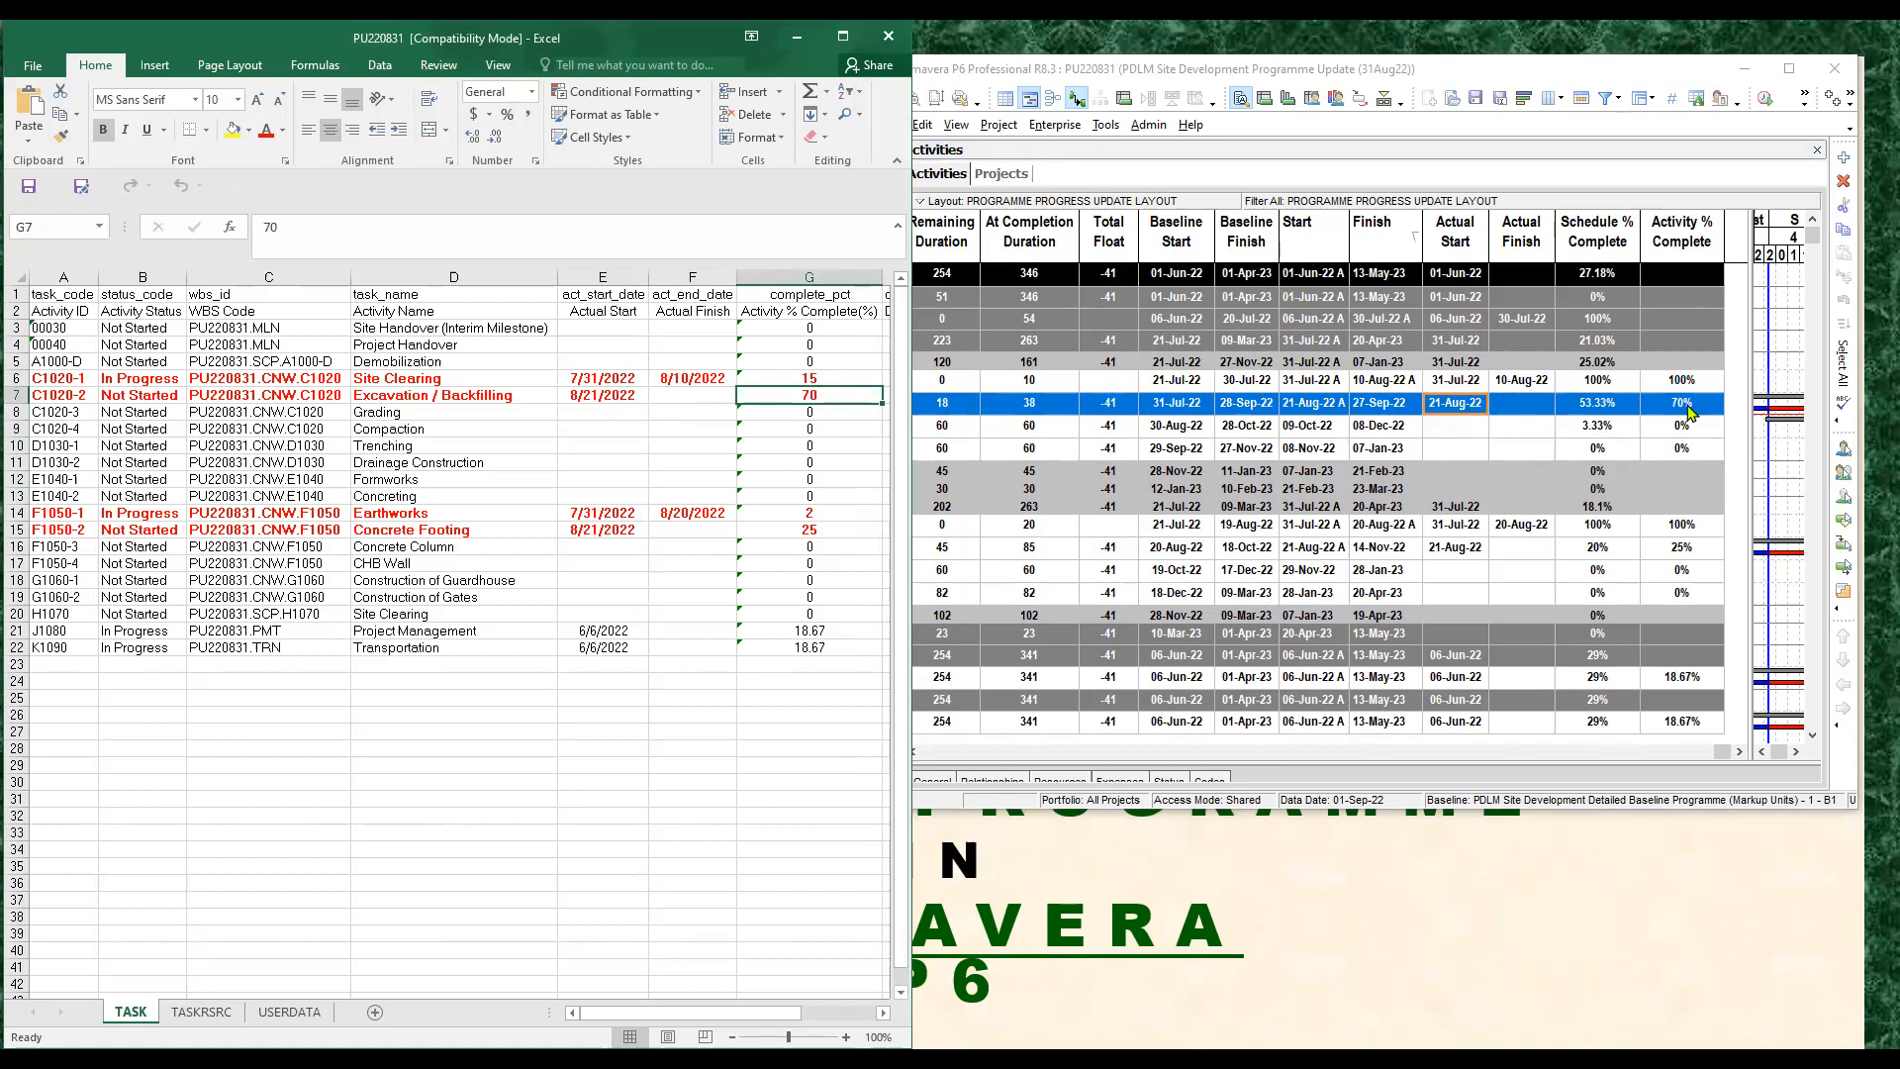
{"action": "left_click", "coordinate": [1690, 411]}
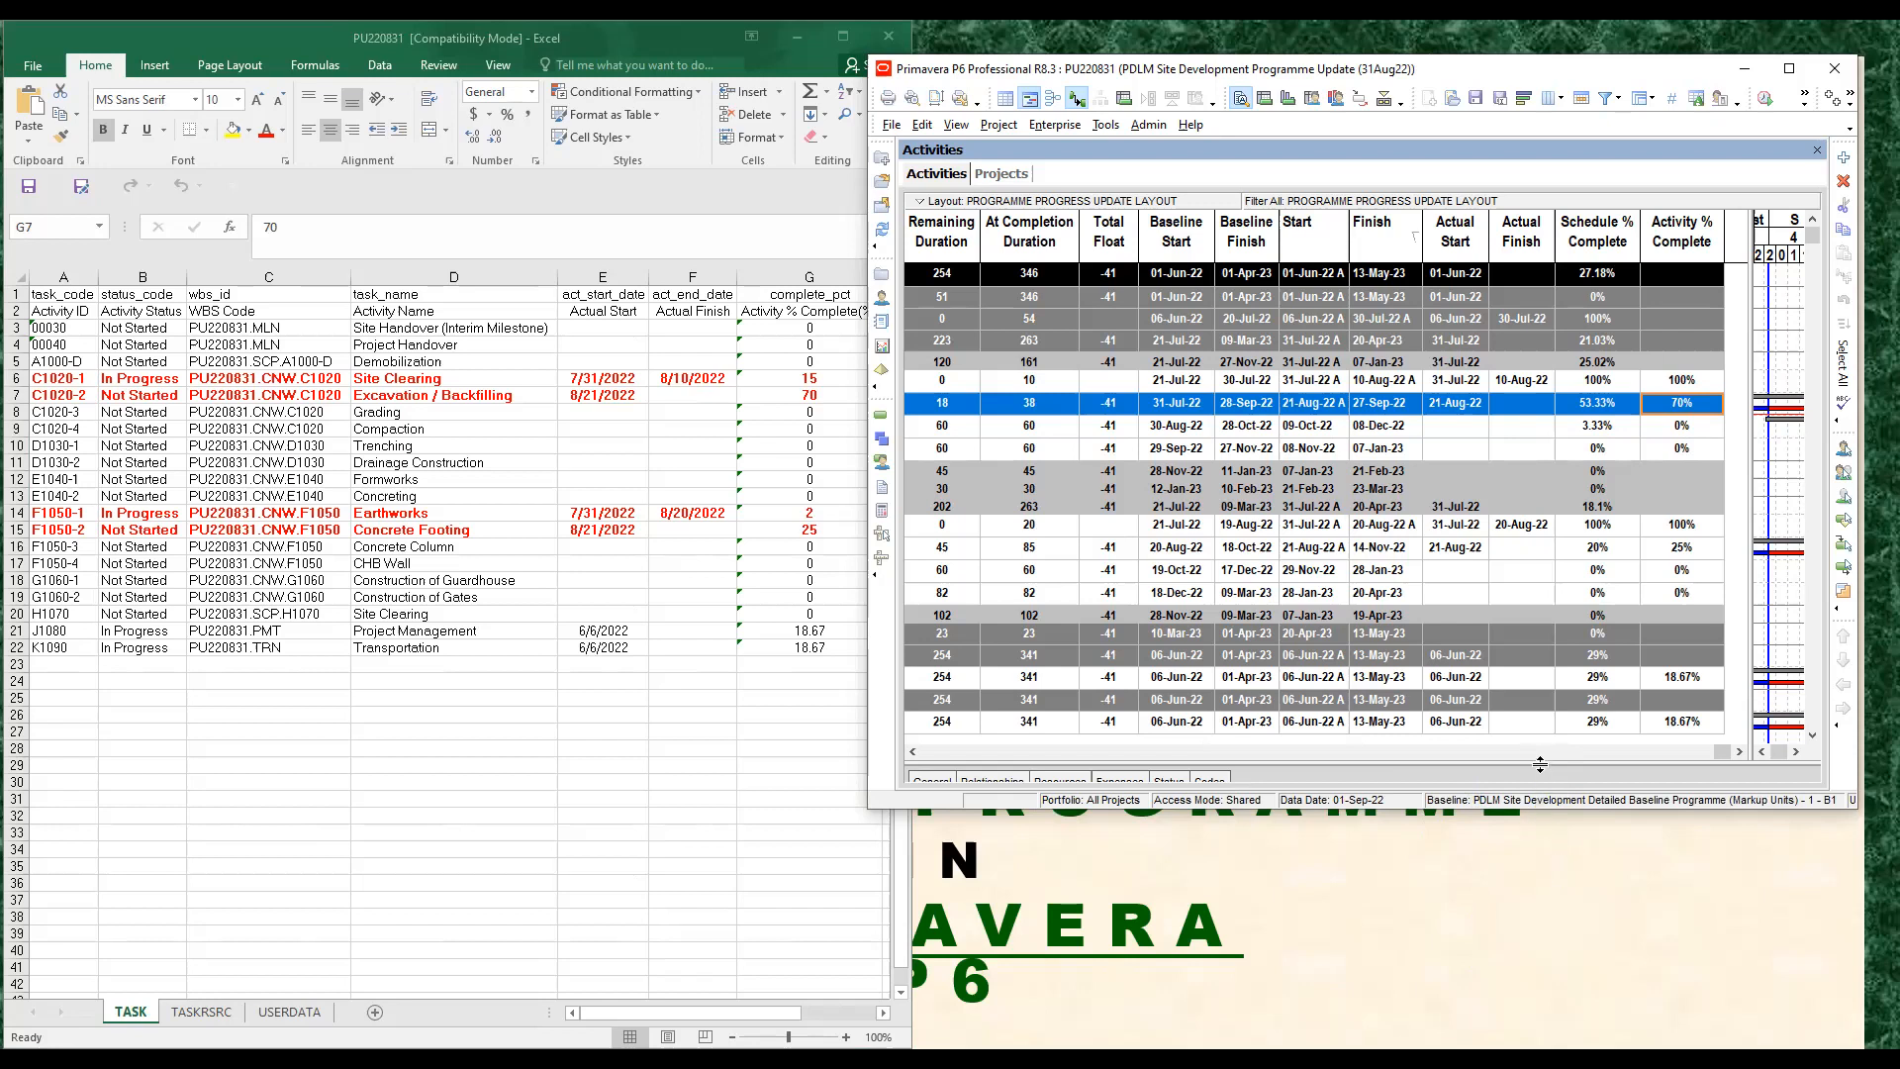
{"action": "left_click_drag", "start_coordinate": [1540, 761], "coordinate": [1521, 674]}
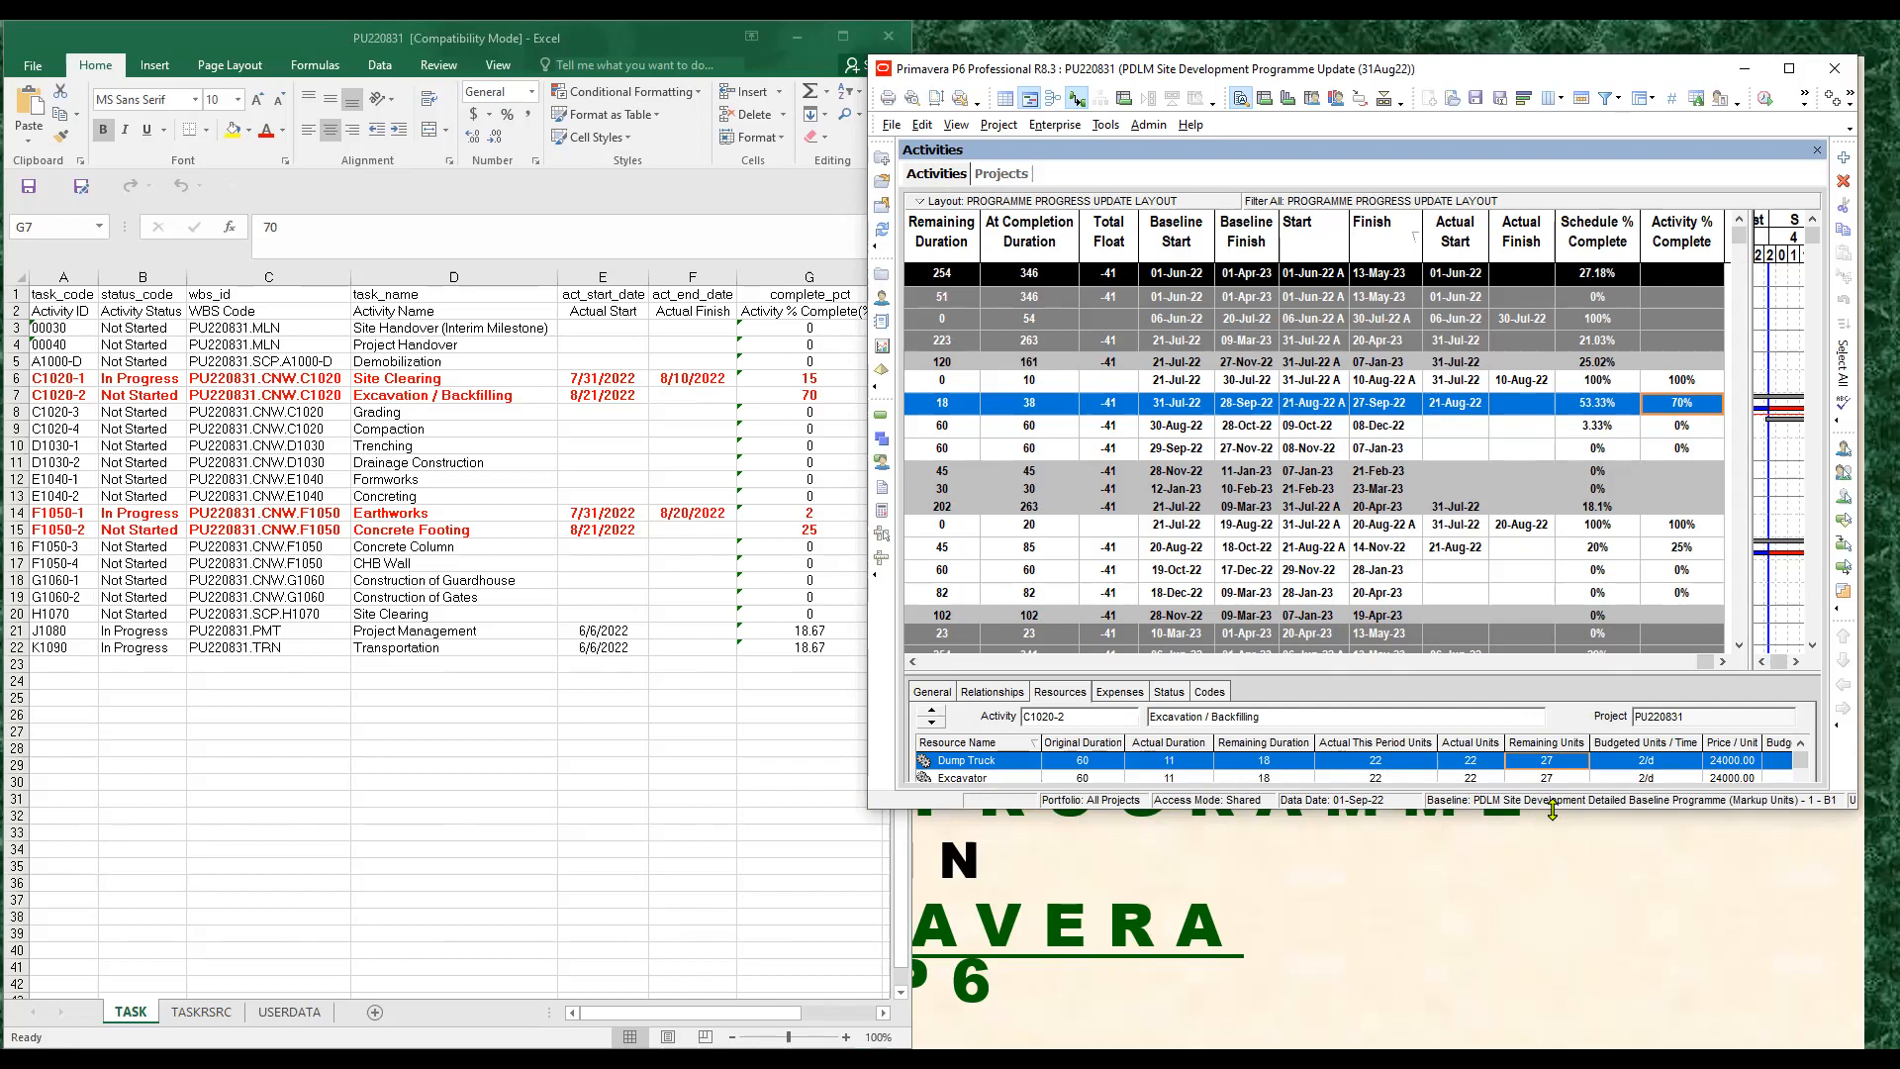
{"action": "left_click_drag", "start_coordinate": [1551, 810], "coordinate": [1539, 1040]}
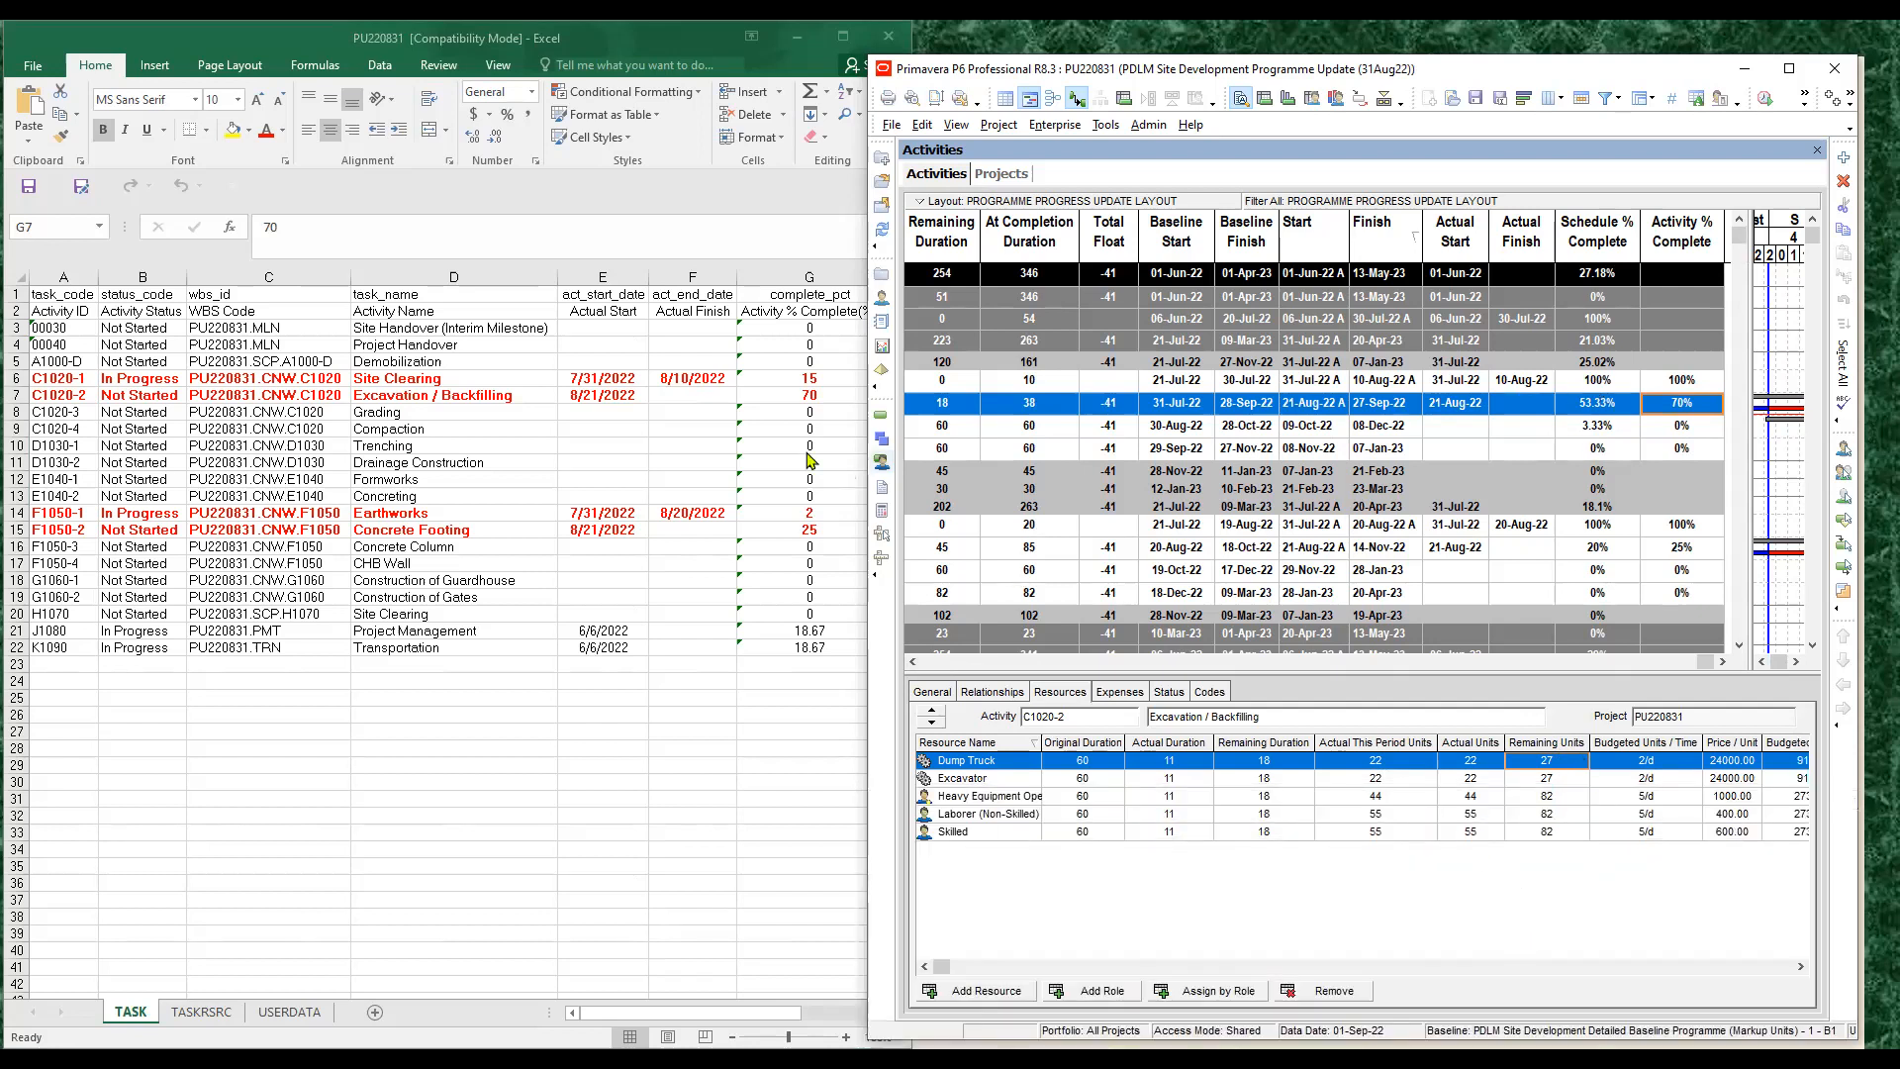
Compare the Site Perimeter Wall Earthworks actual start, actual finish and percent complete in P6 with the Excel TASK sheet
{"action": "left_click", "coordinate": [1460, 527]}
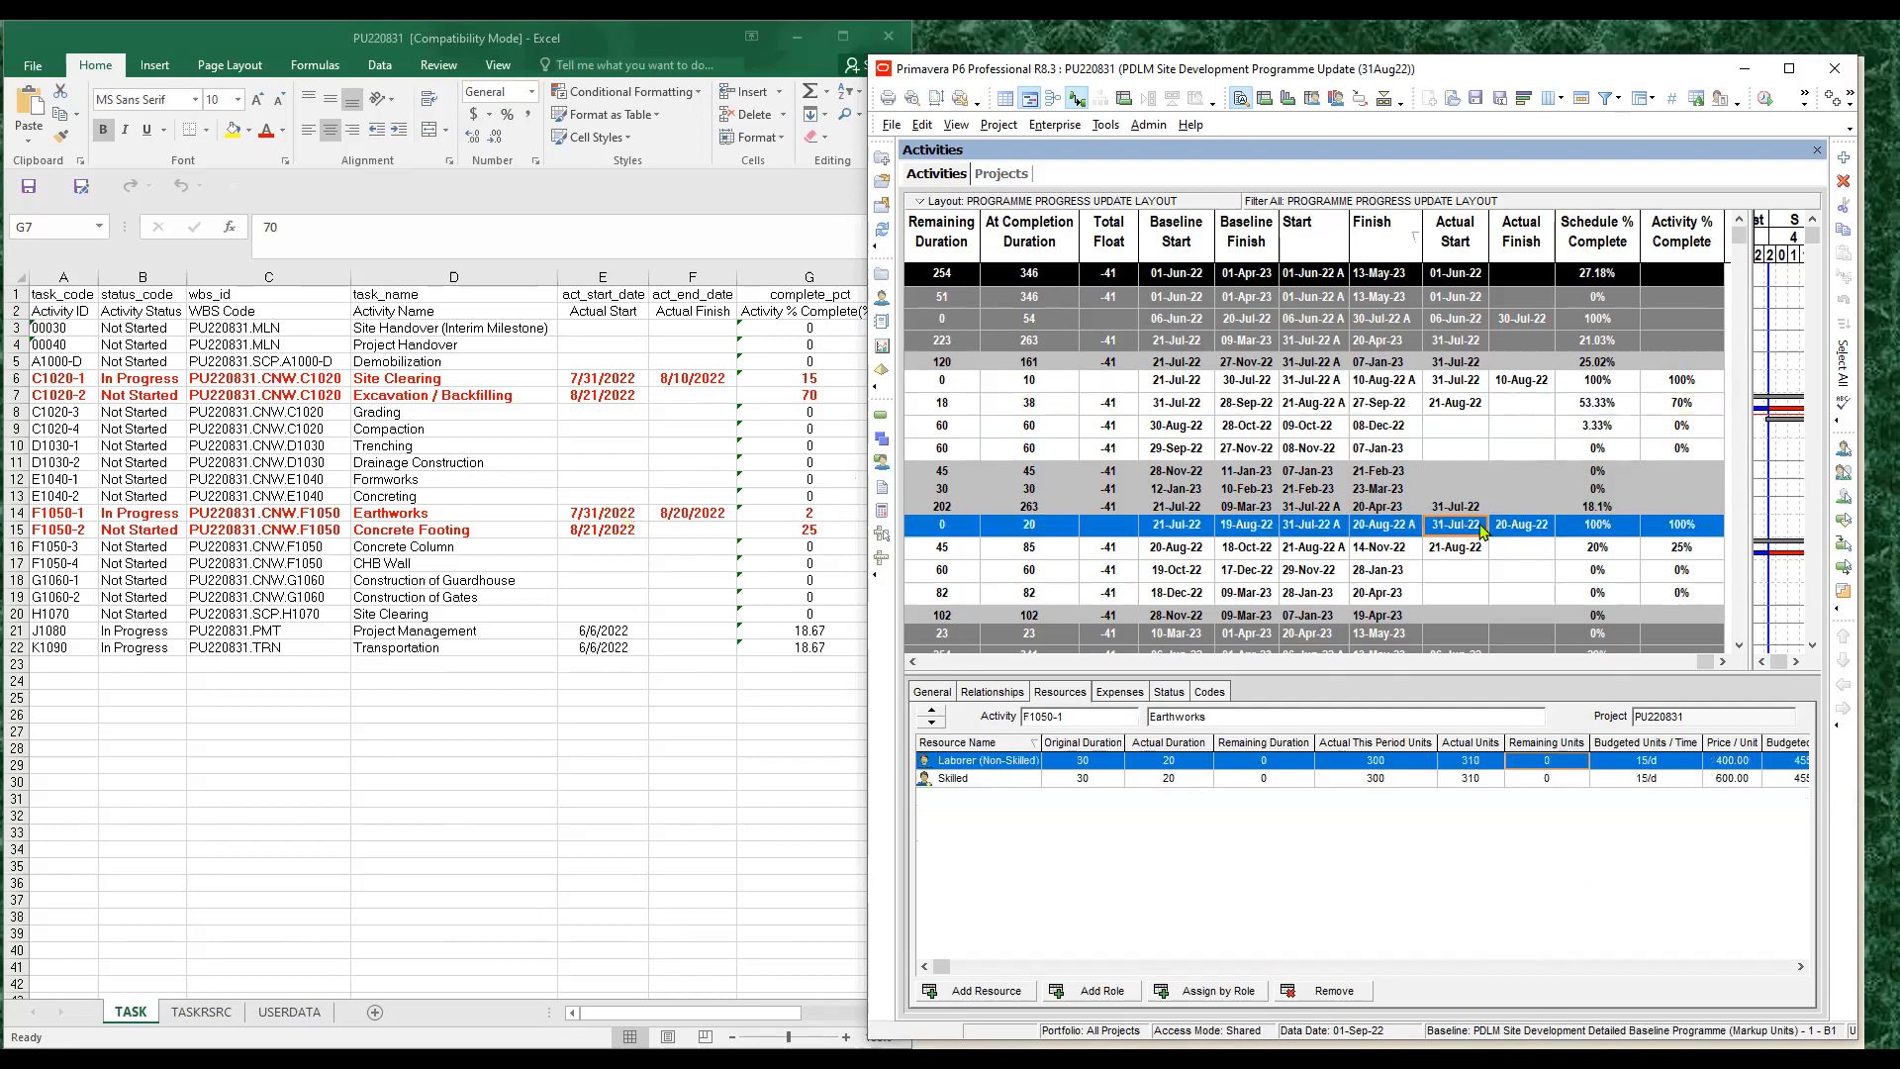
{"action": "left_click", "coordinate": [594, 513]}
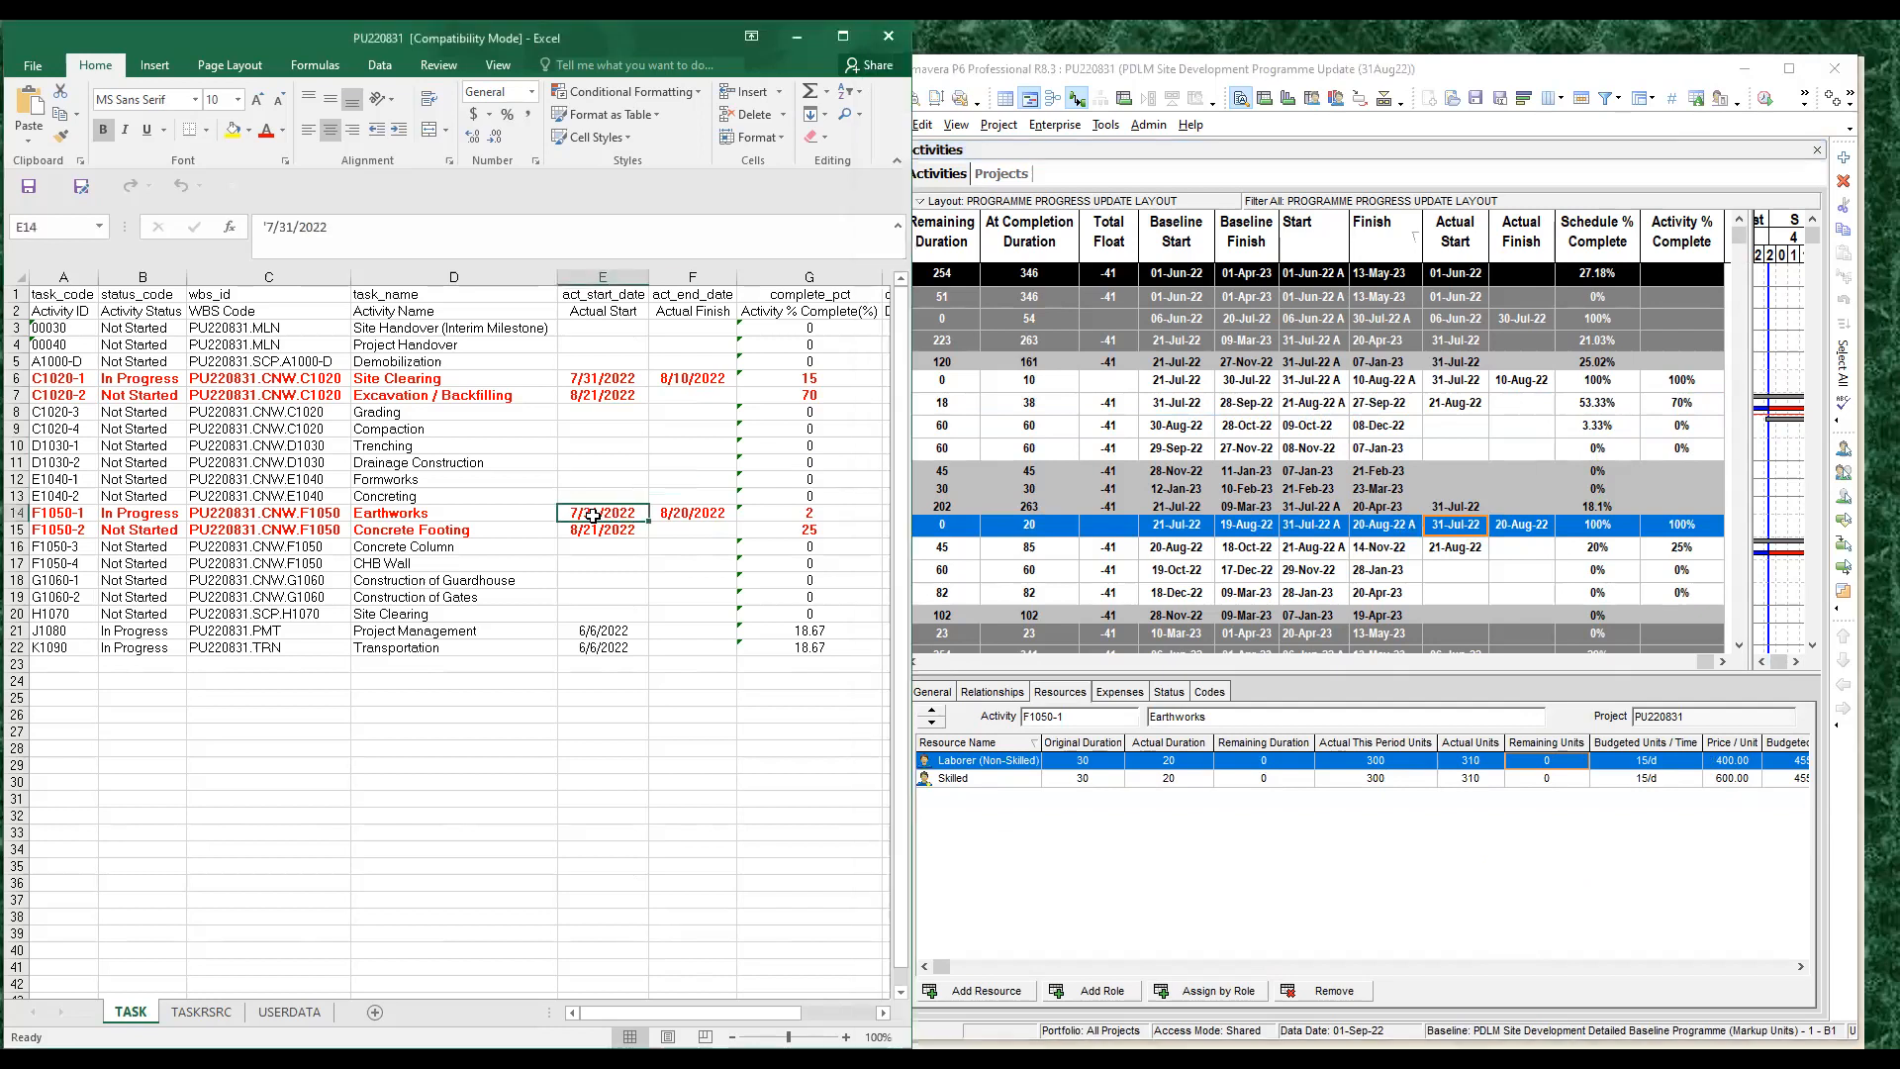
{"action": "left_click", "coordinate": [695, 515]}
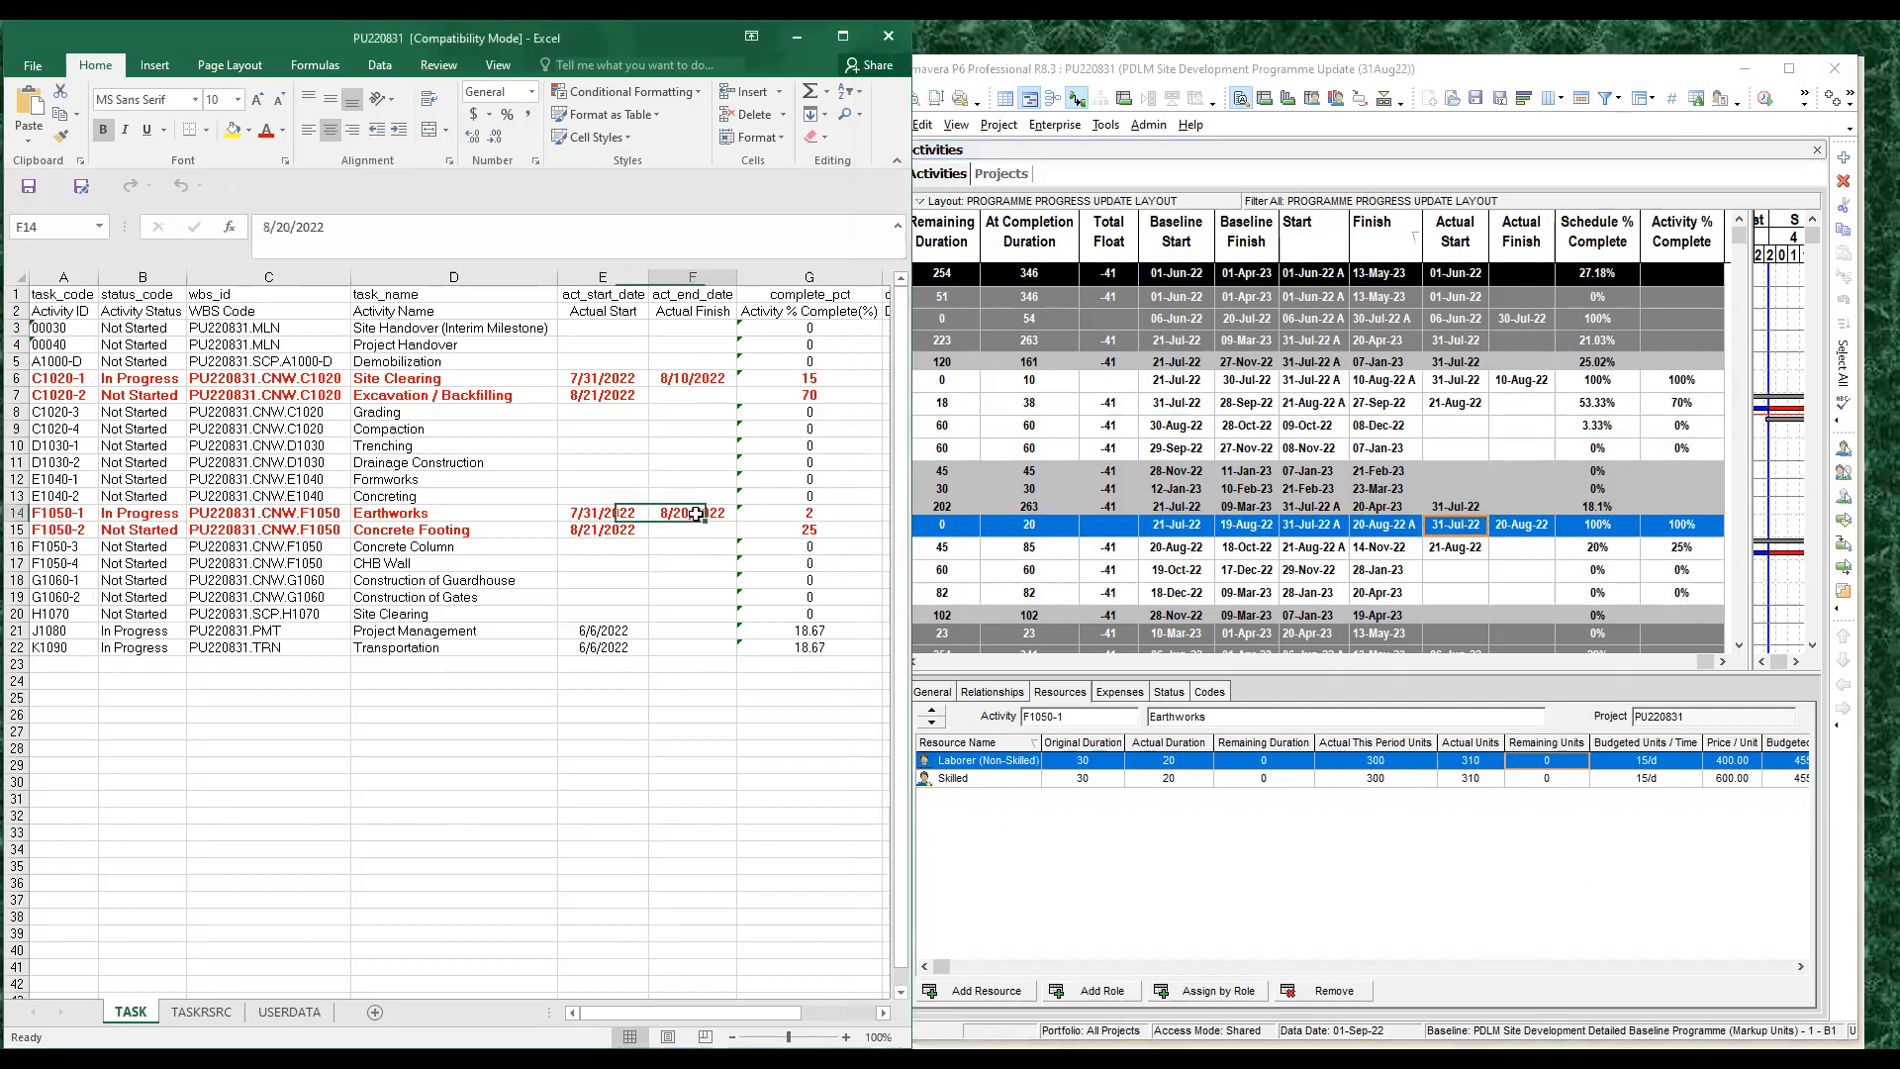
{"action": "left_click", "coordinate": [1521, 530]}
{"action": "left_click", "coordinate": [811, 513]}
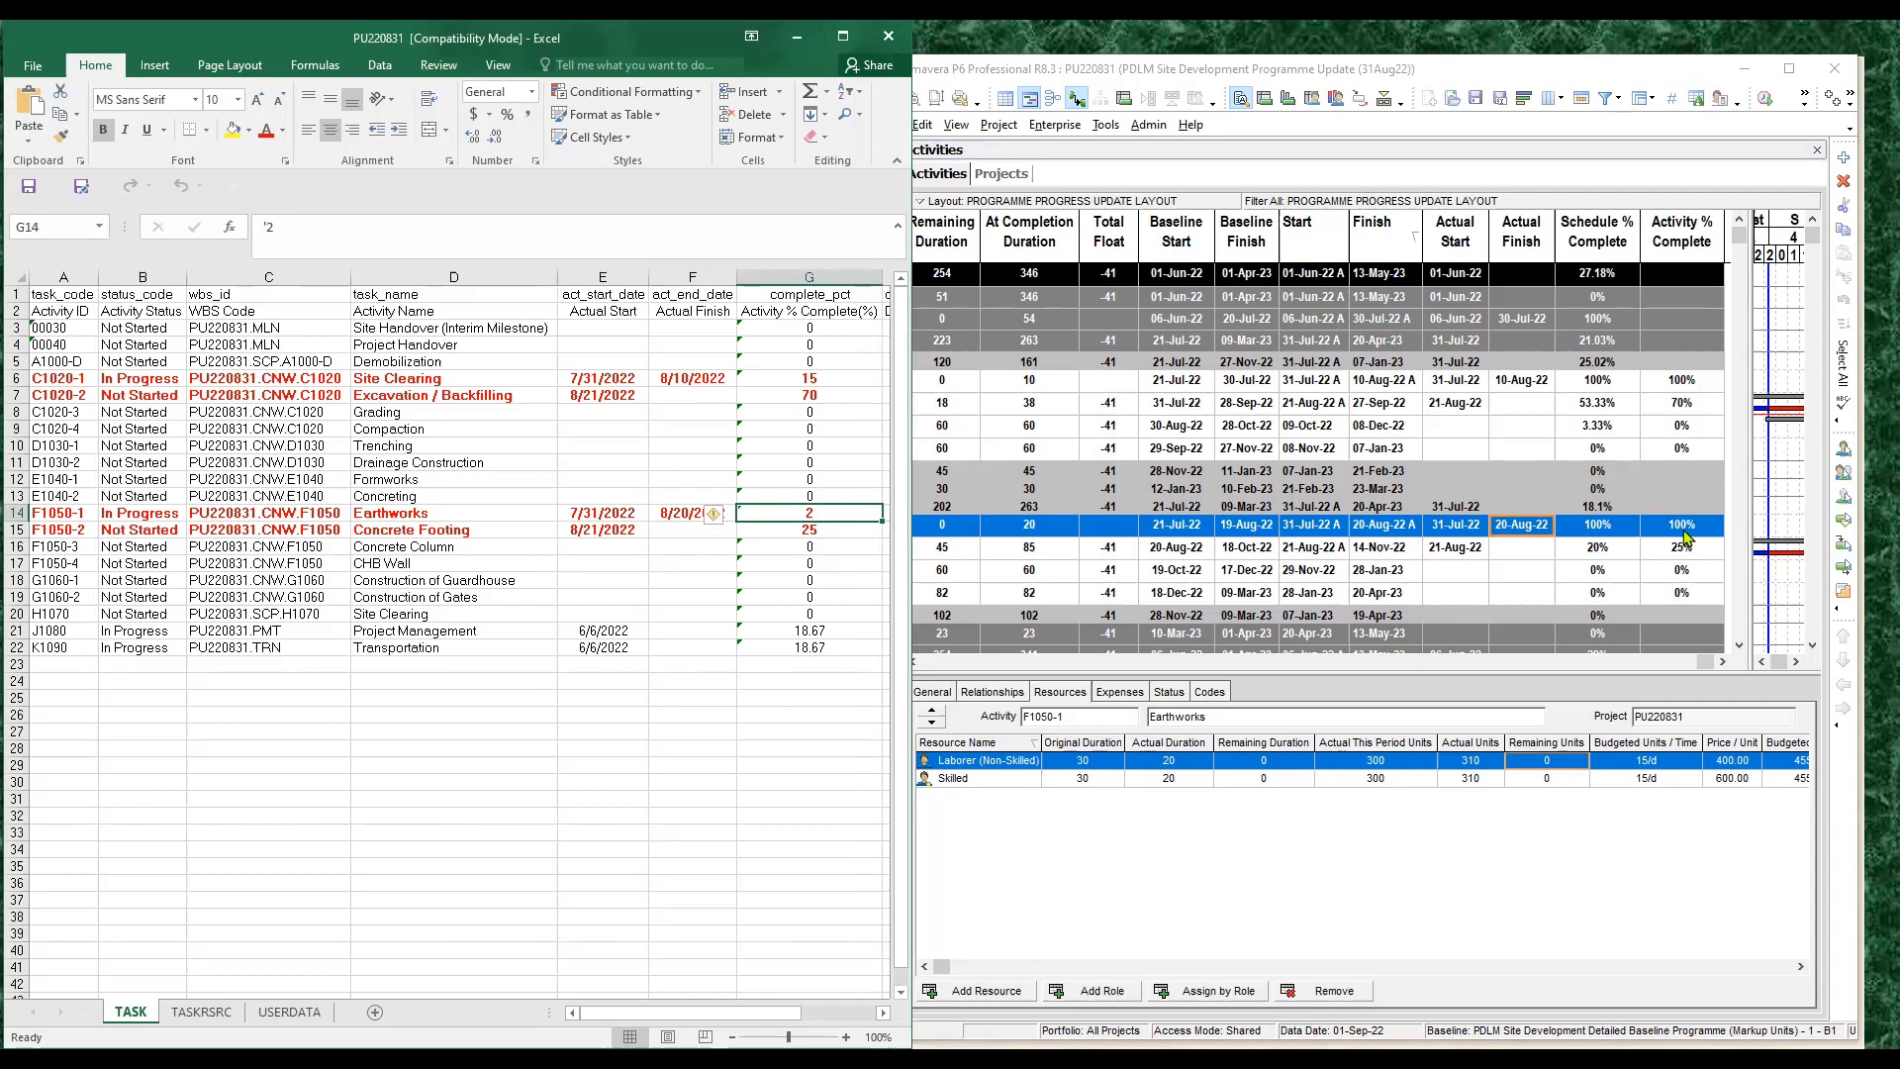
{"action": "left_click", "coordinate": [1683, 527]}
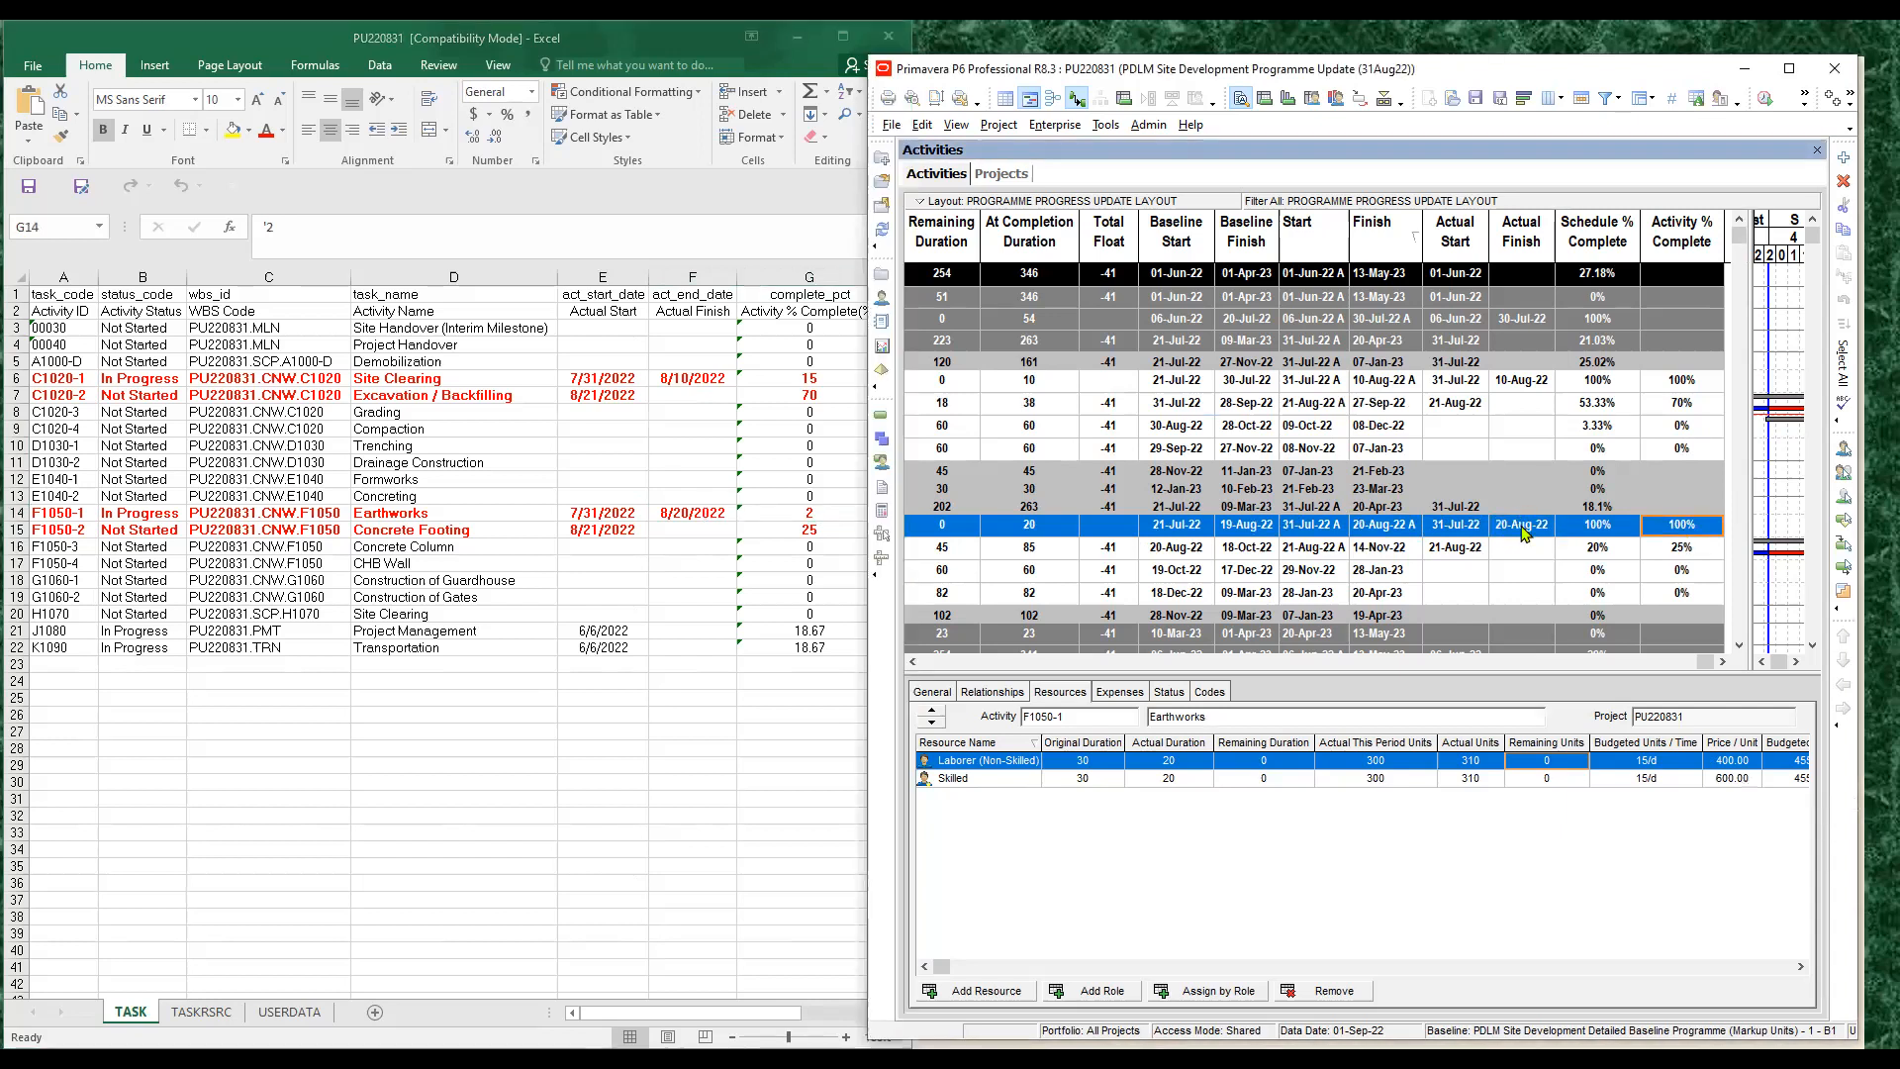
Compare Concrete Footing's actual start and activity percent complete in P6 with its row on the Excel TASK sheet
{"action": "left_click", "coordinate": [594, 538]}
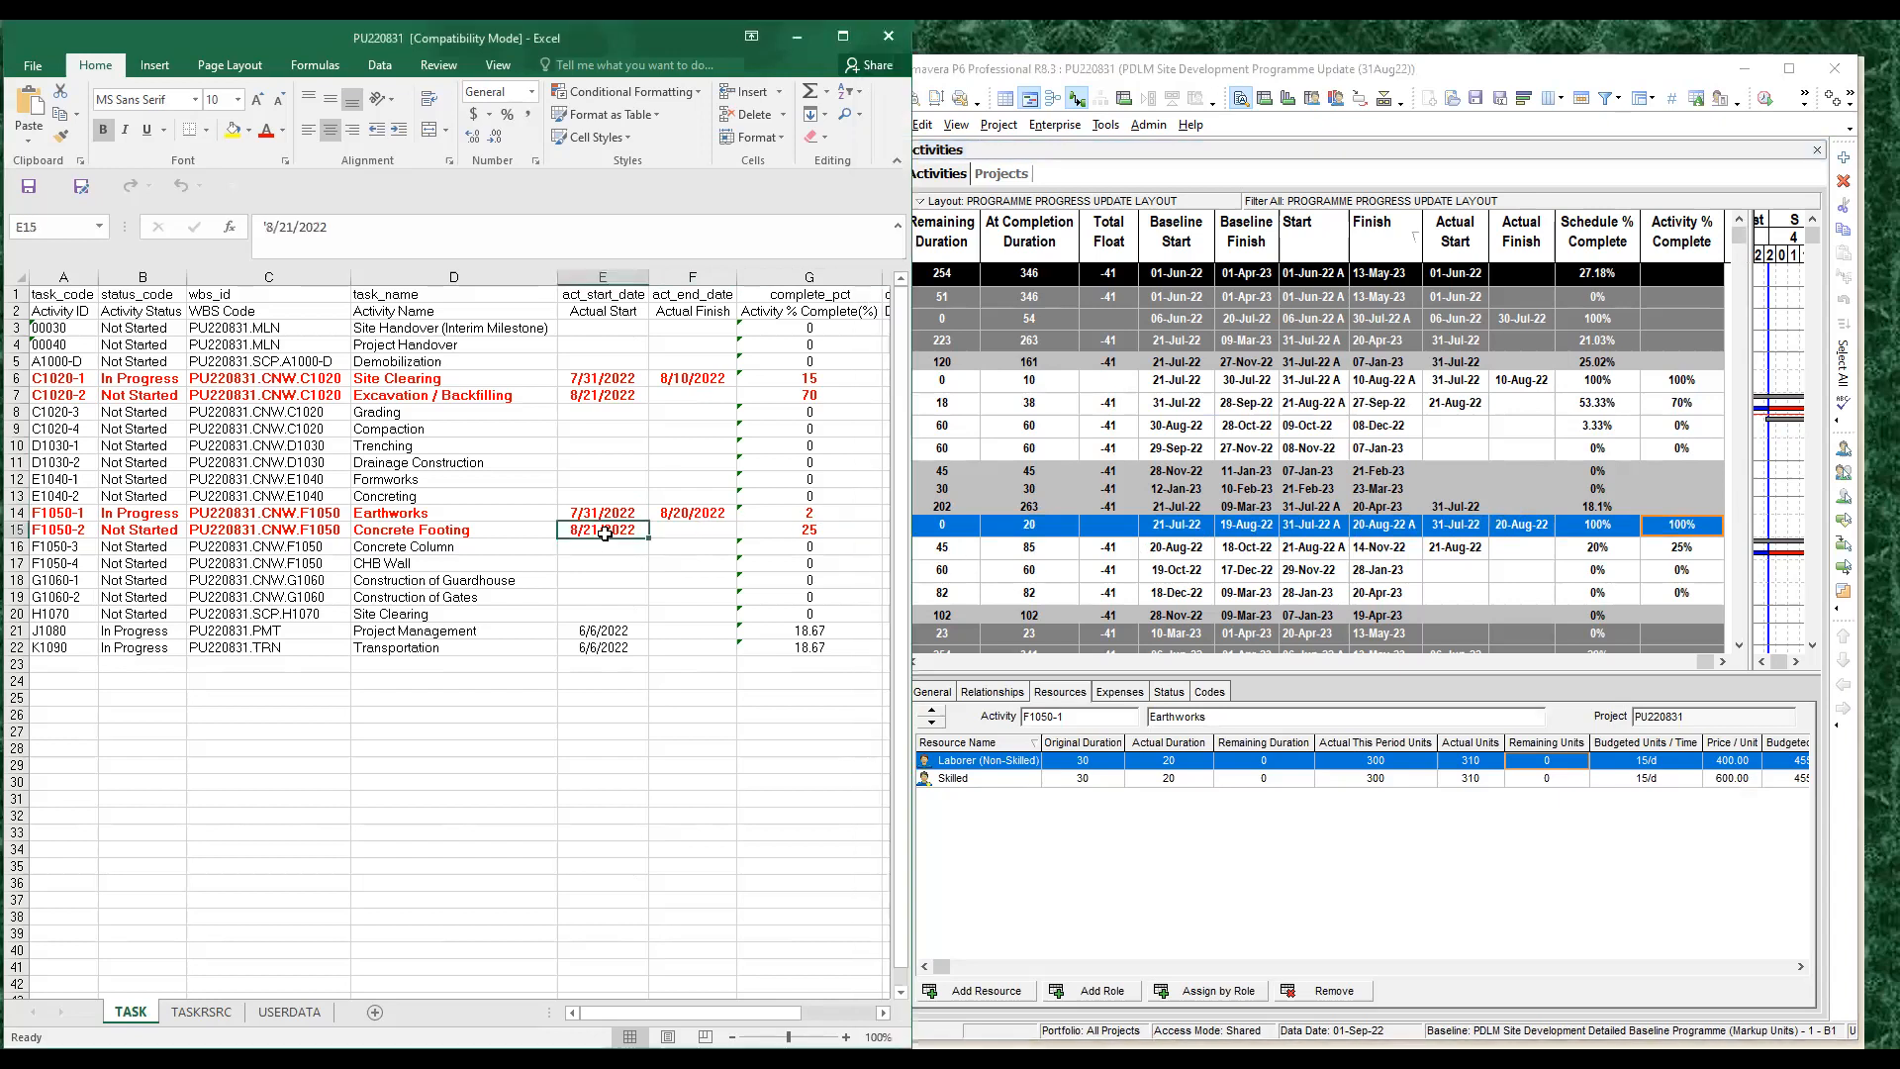
{"action": "left_click", "coordinate": [1455, 550]}
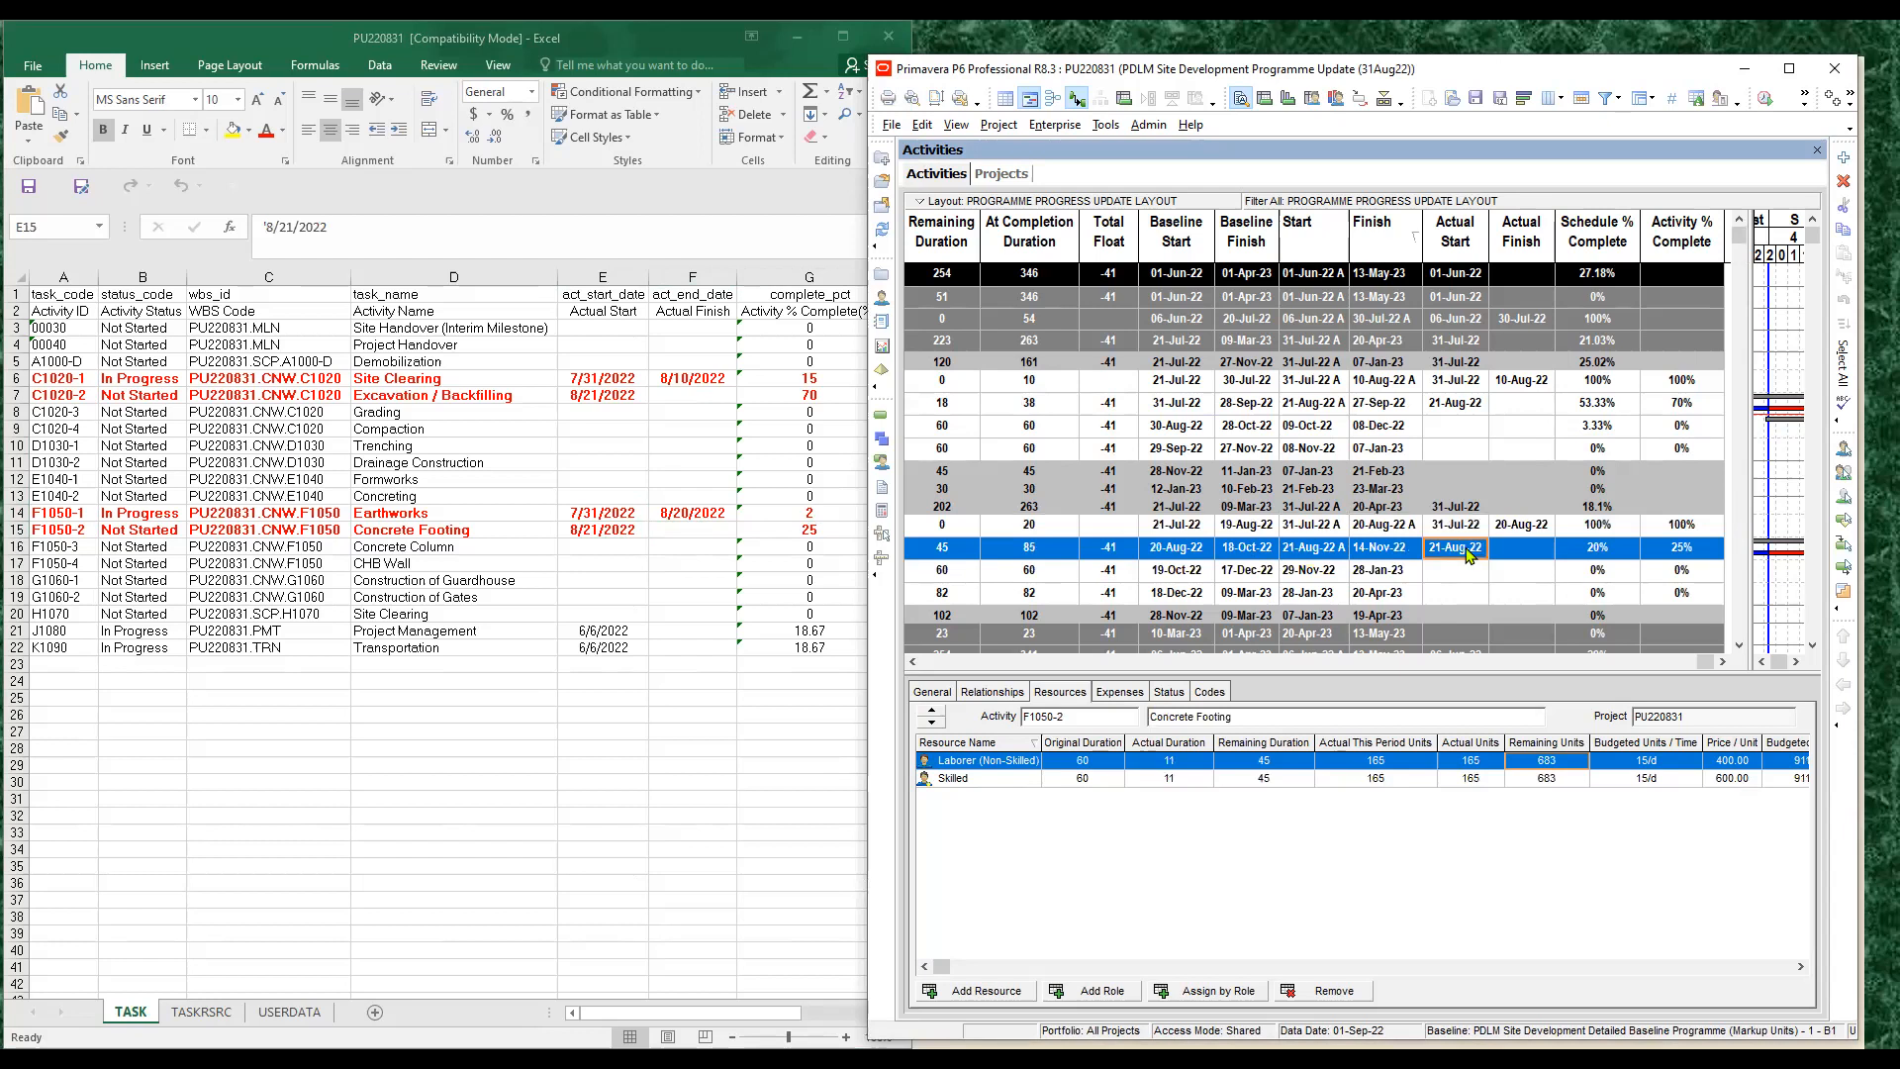
{"action": "left_click", "coordinate": [813, 539]}
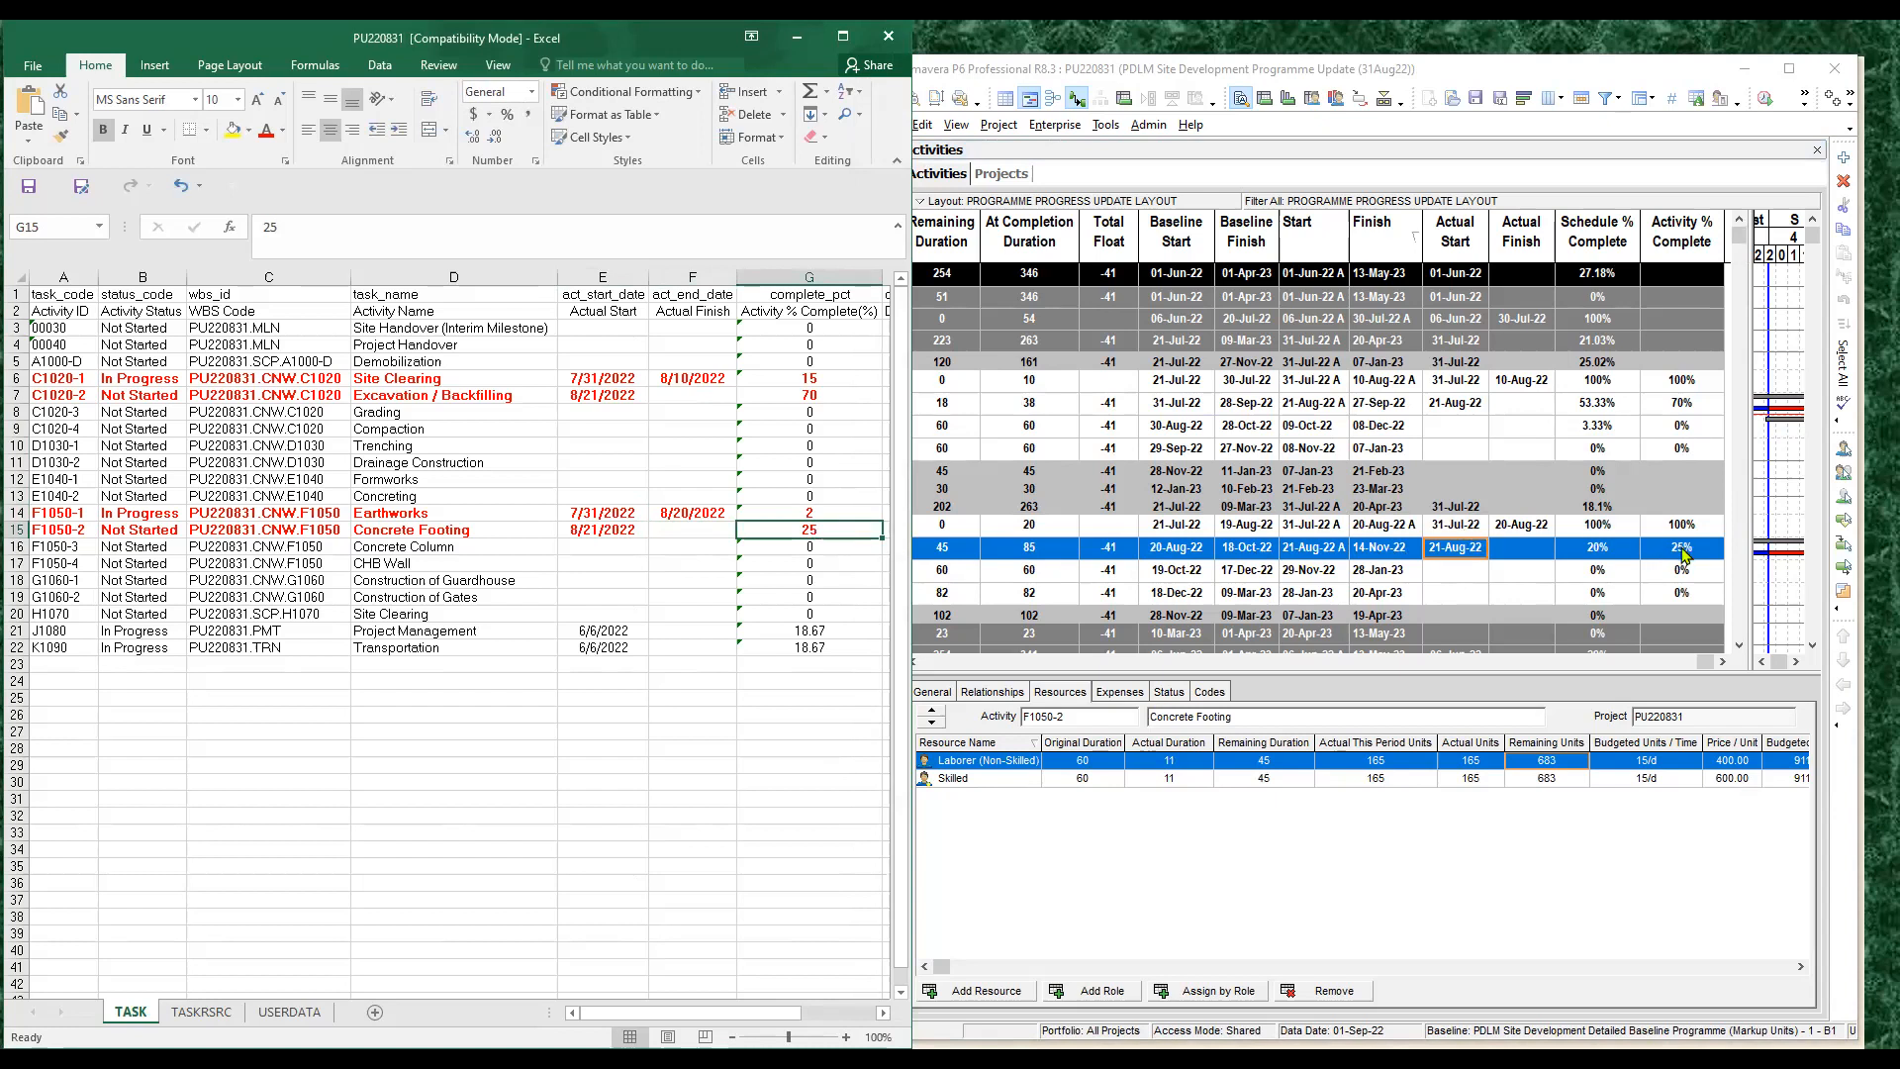
{"action": "left_click", "coordinate": [1682, 549]}
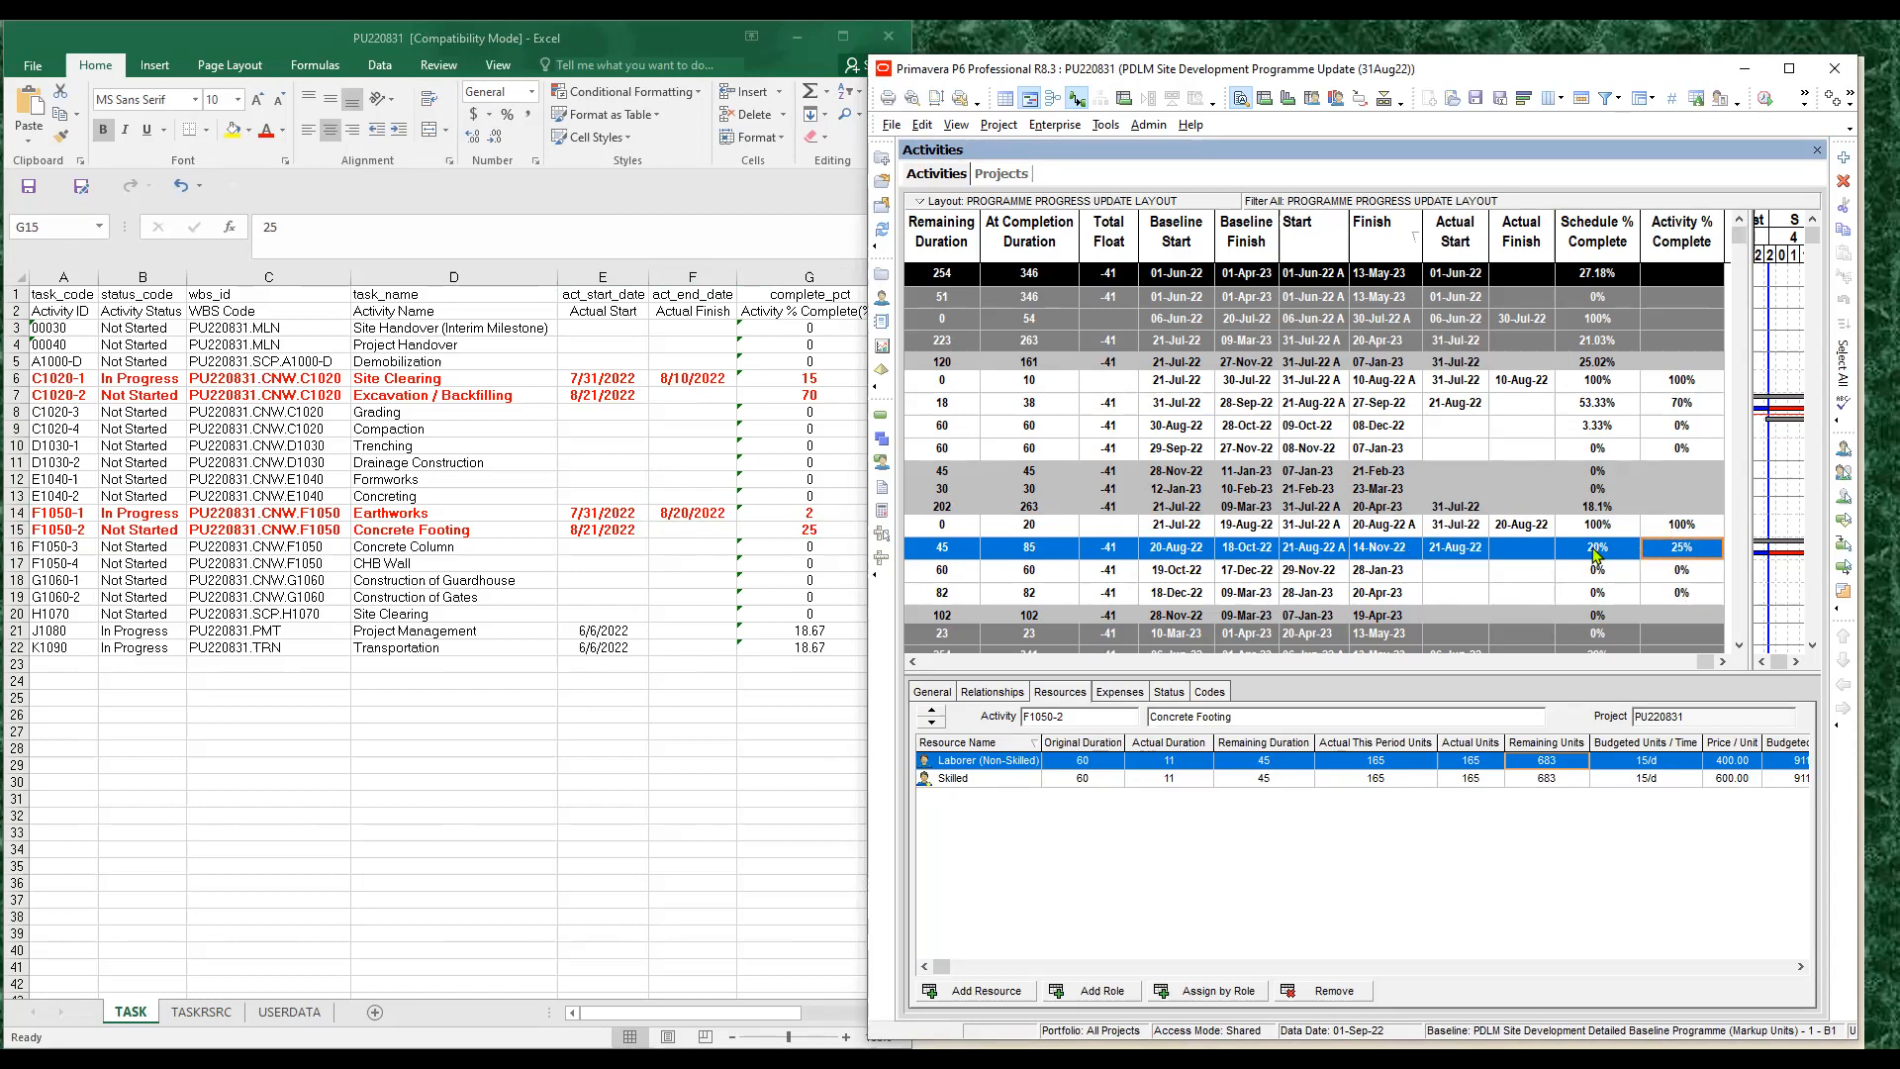
Show the TASKRSRC sheet in Excel and the resource assignments of Site Clearing in P6
{"action": "left_click", "coordinate": [203, 1013]}
{"action": "left_click_drag", "start_coordinate": [839, 394], "coordinate": [839, 546]}
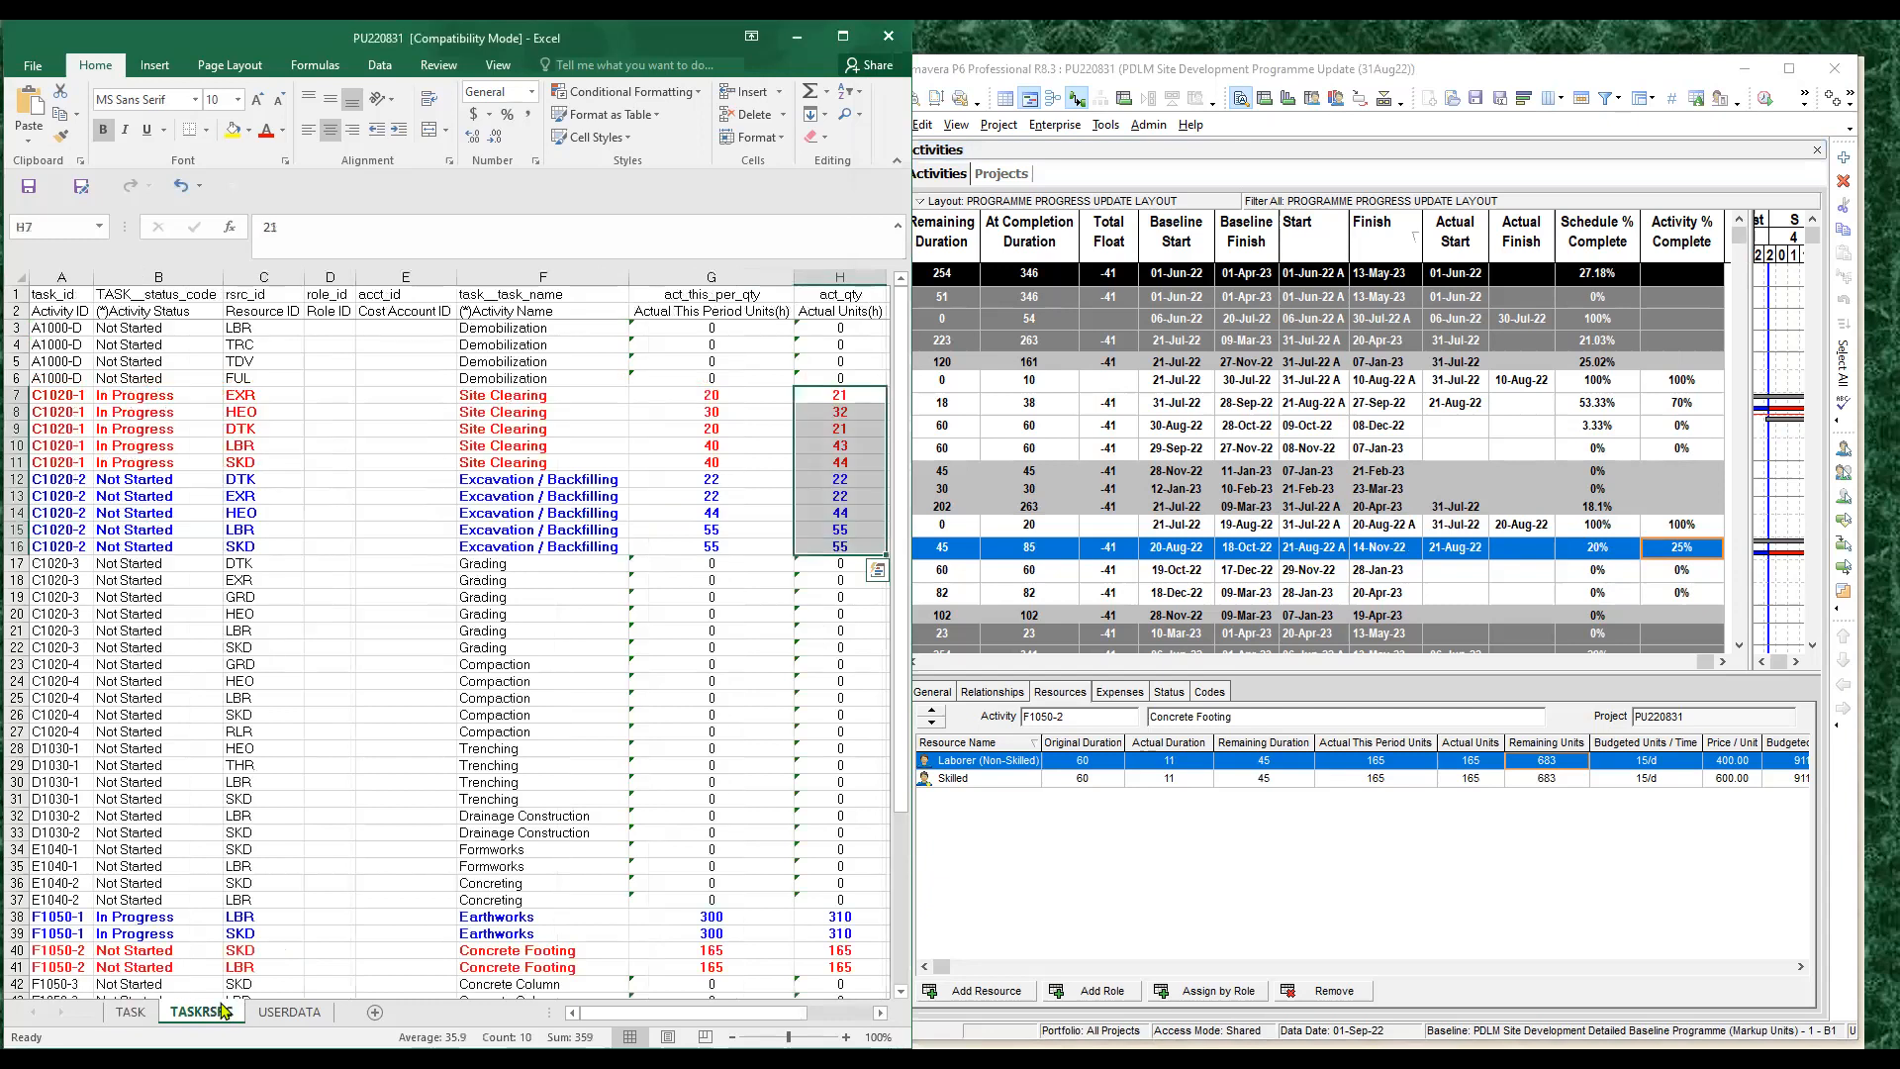
{"action": "left_click", "coordinate": [1599, 381]}
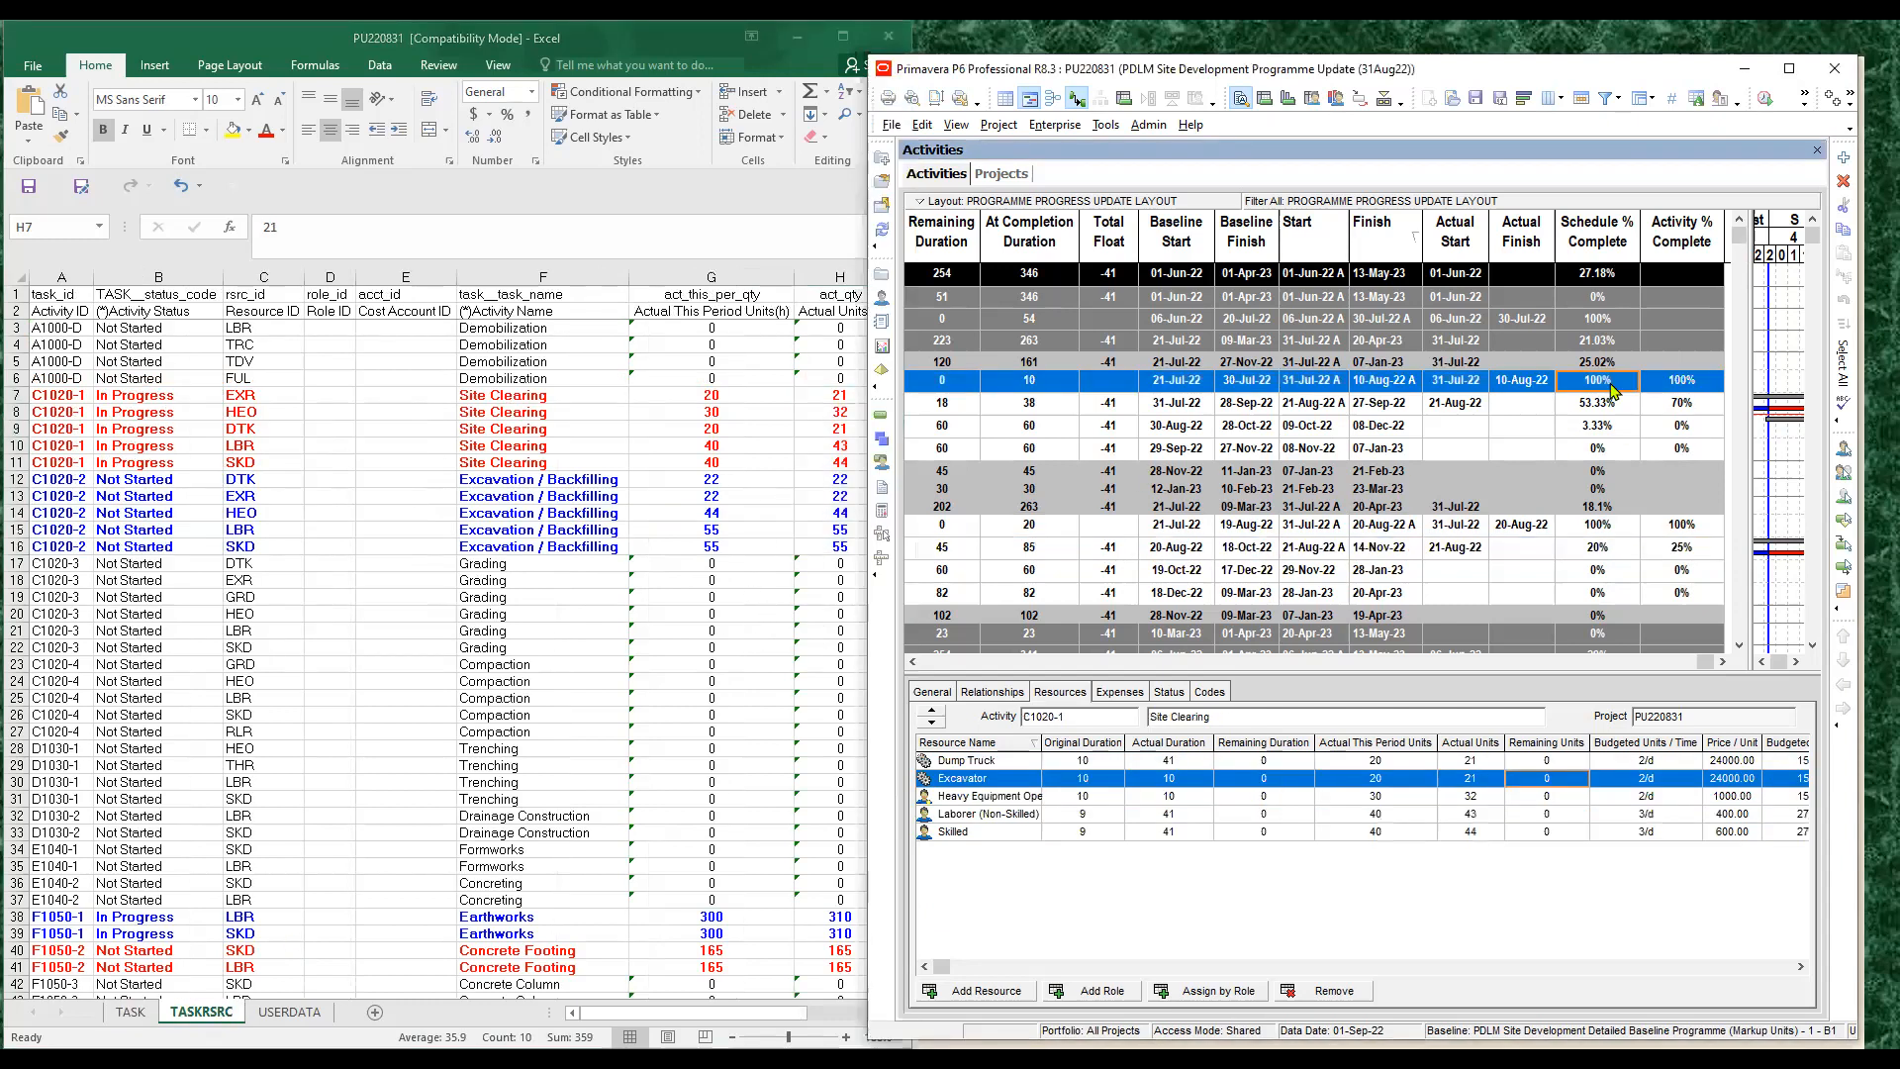
{"action": "left_click", "coordinate": [1521, 386]}
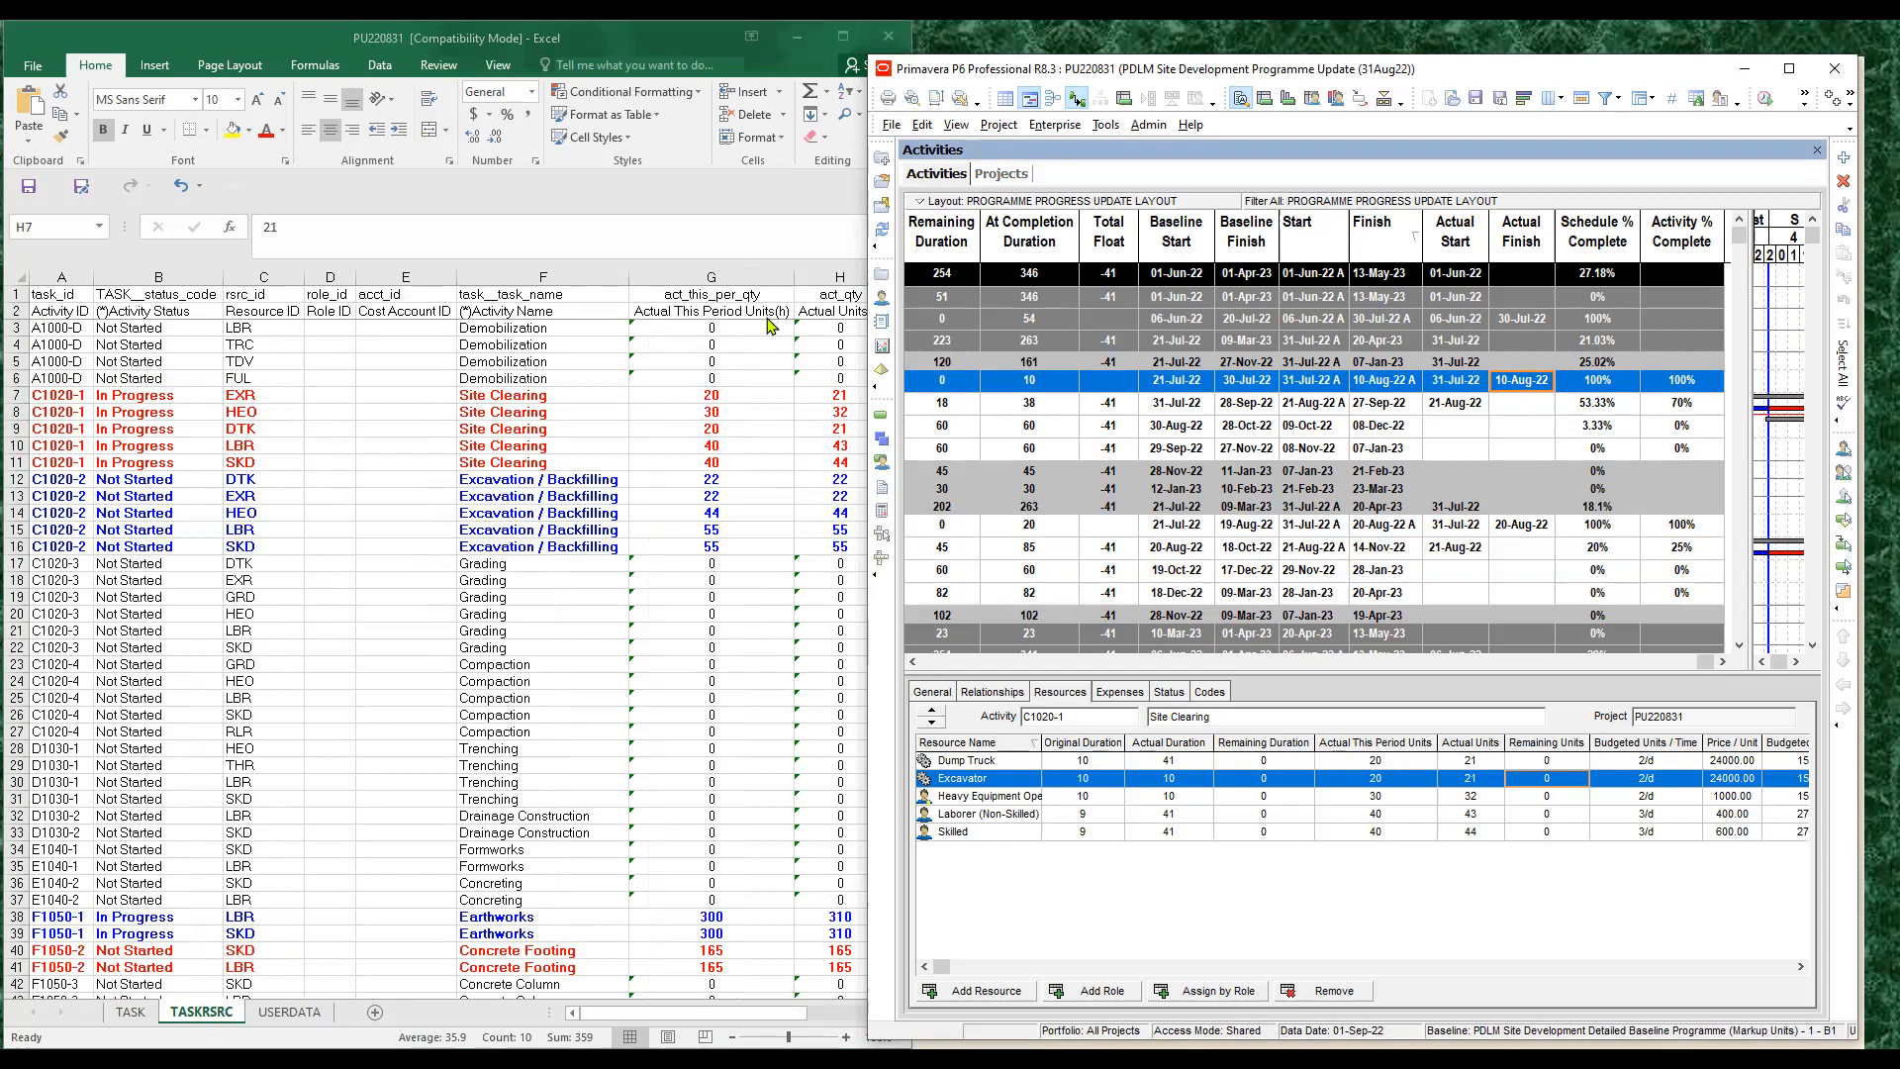
Compare the Actual This Period Units of each Site Clearing resource in P6 with its row on the Excel TASKRSRC sheet
{"action": "left_click", "coordinate": [1377, 761]}
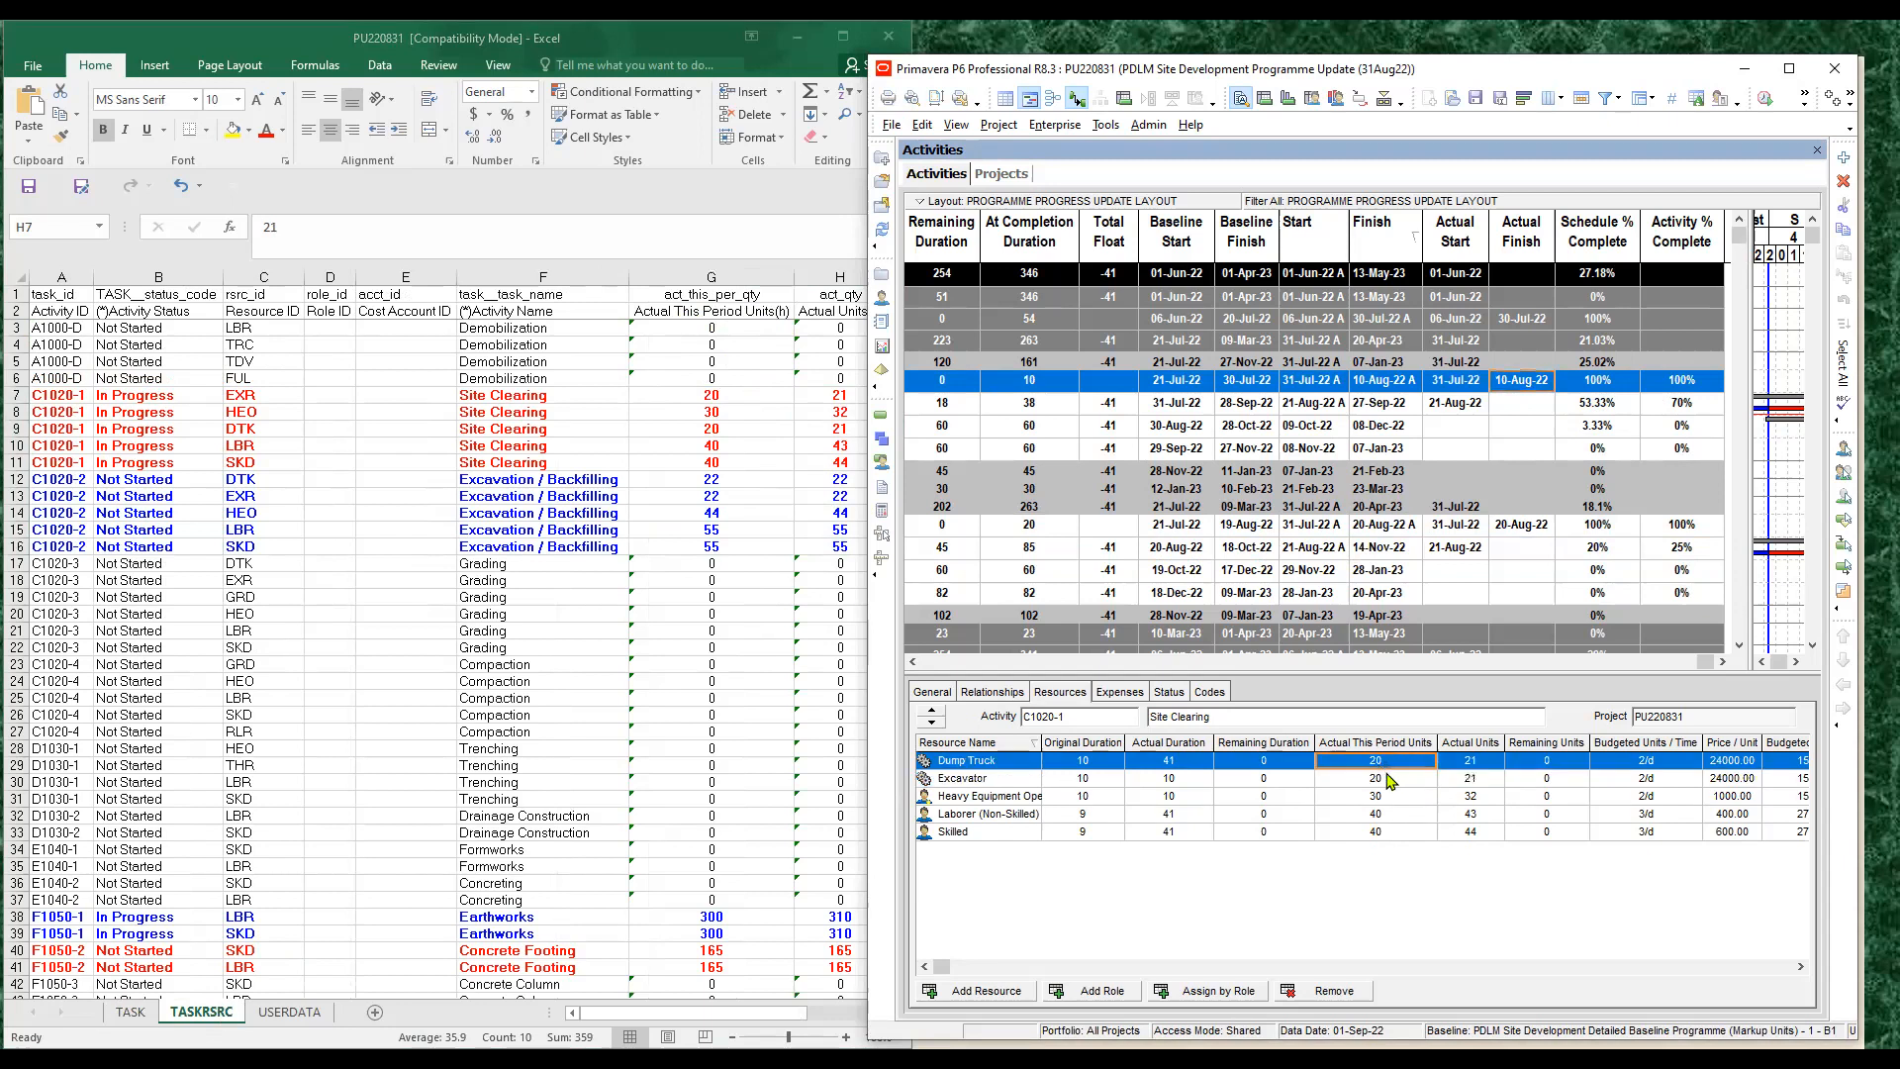
{"action": "left_click", "coordinate": [1386, 780]}
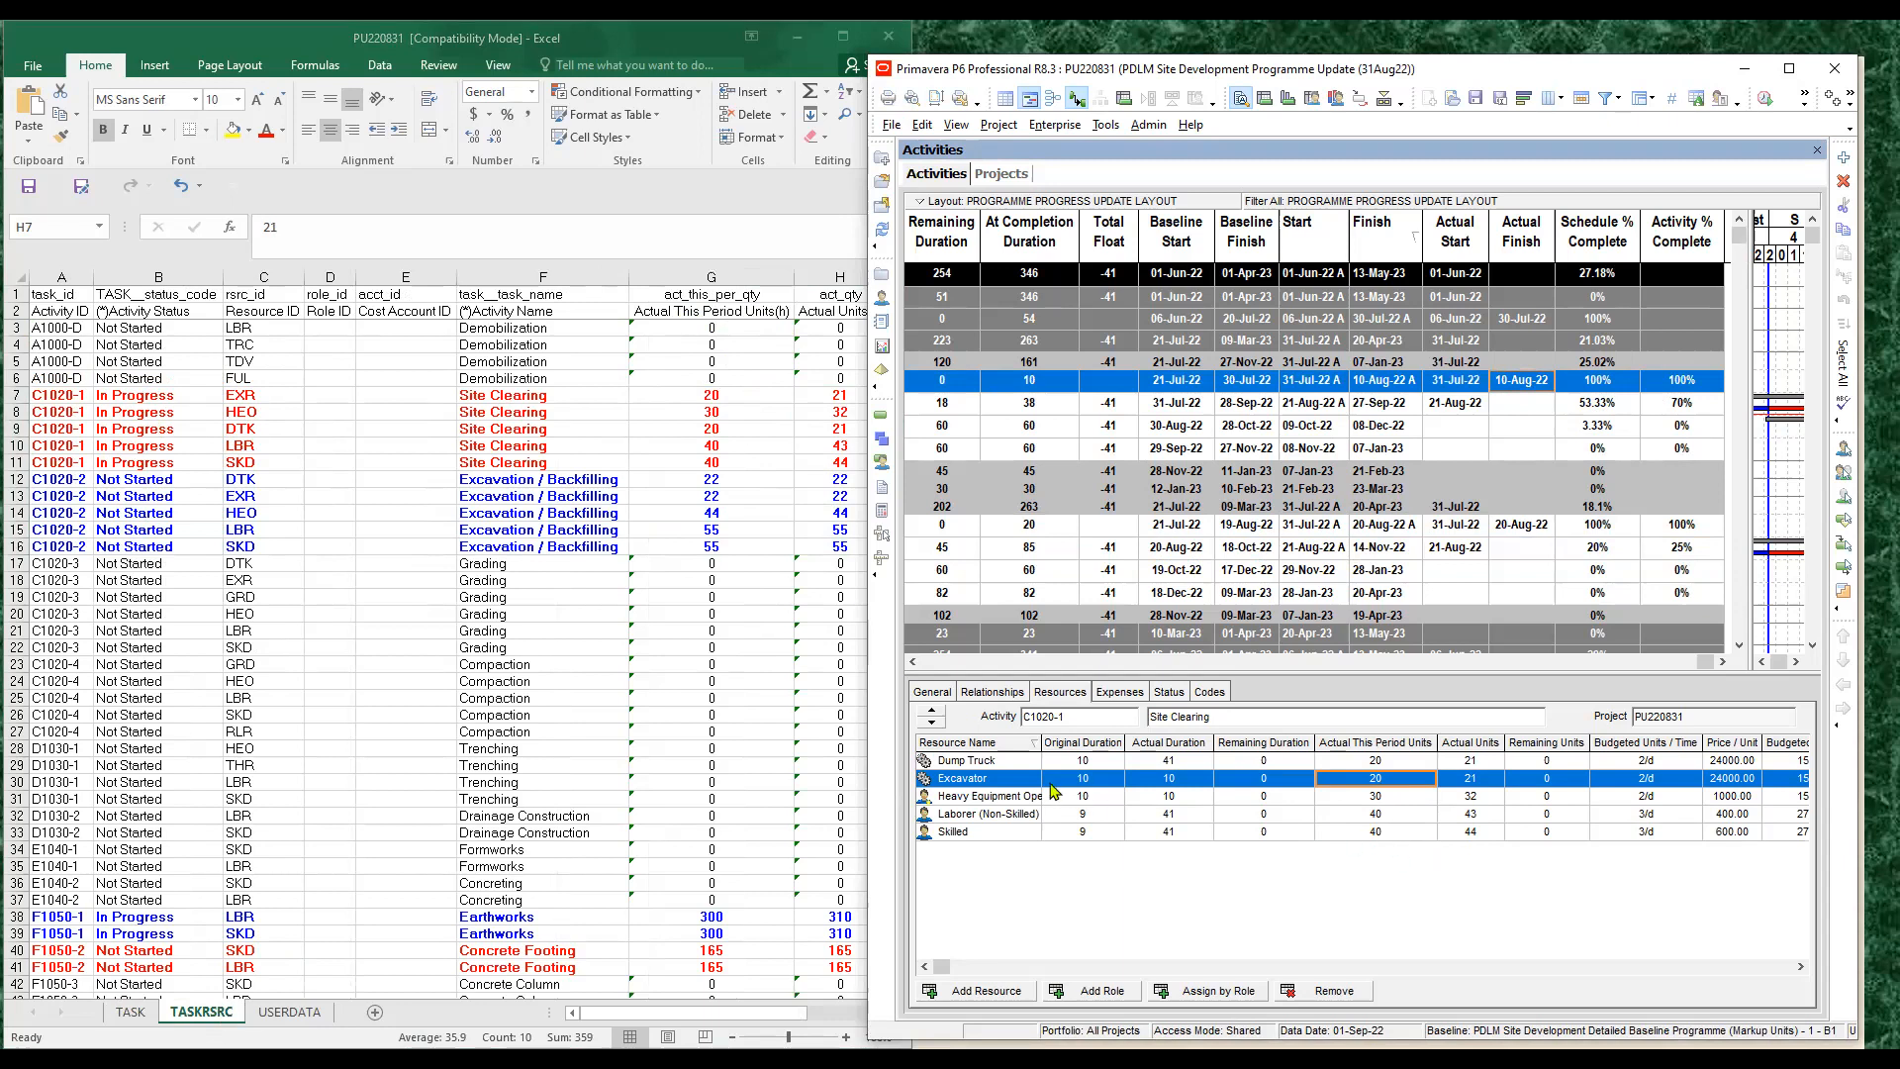
{"action": "left_click", "coordinate": [1349, 797]}
{"action": "left_click", "coordinate": [1398, 801]}
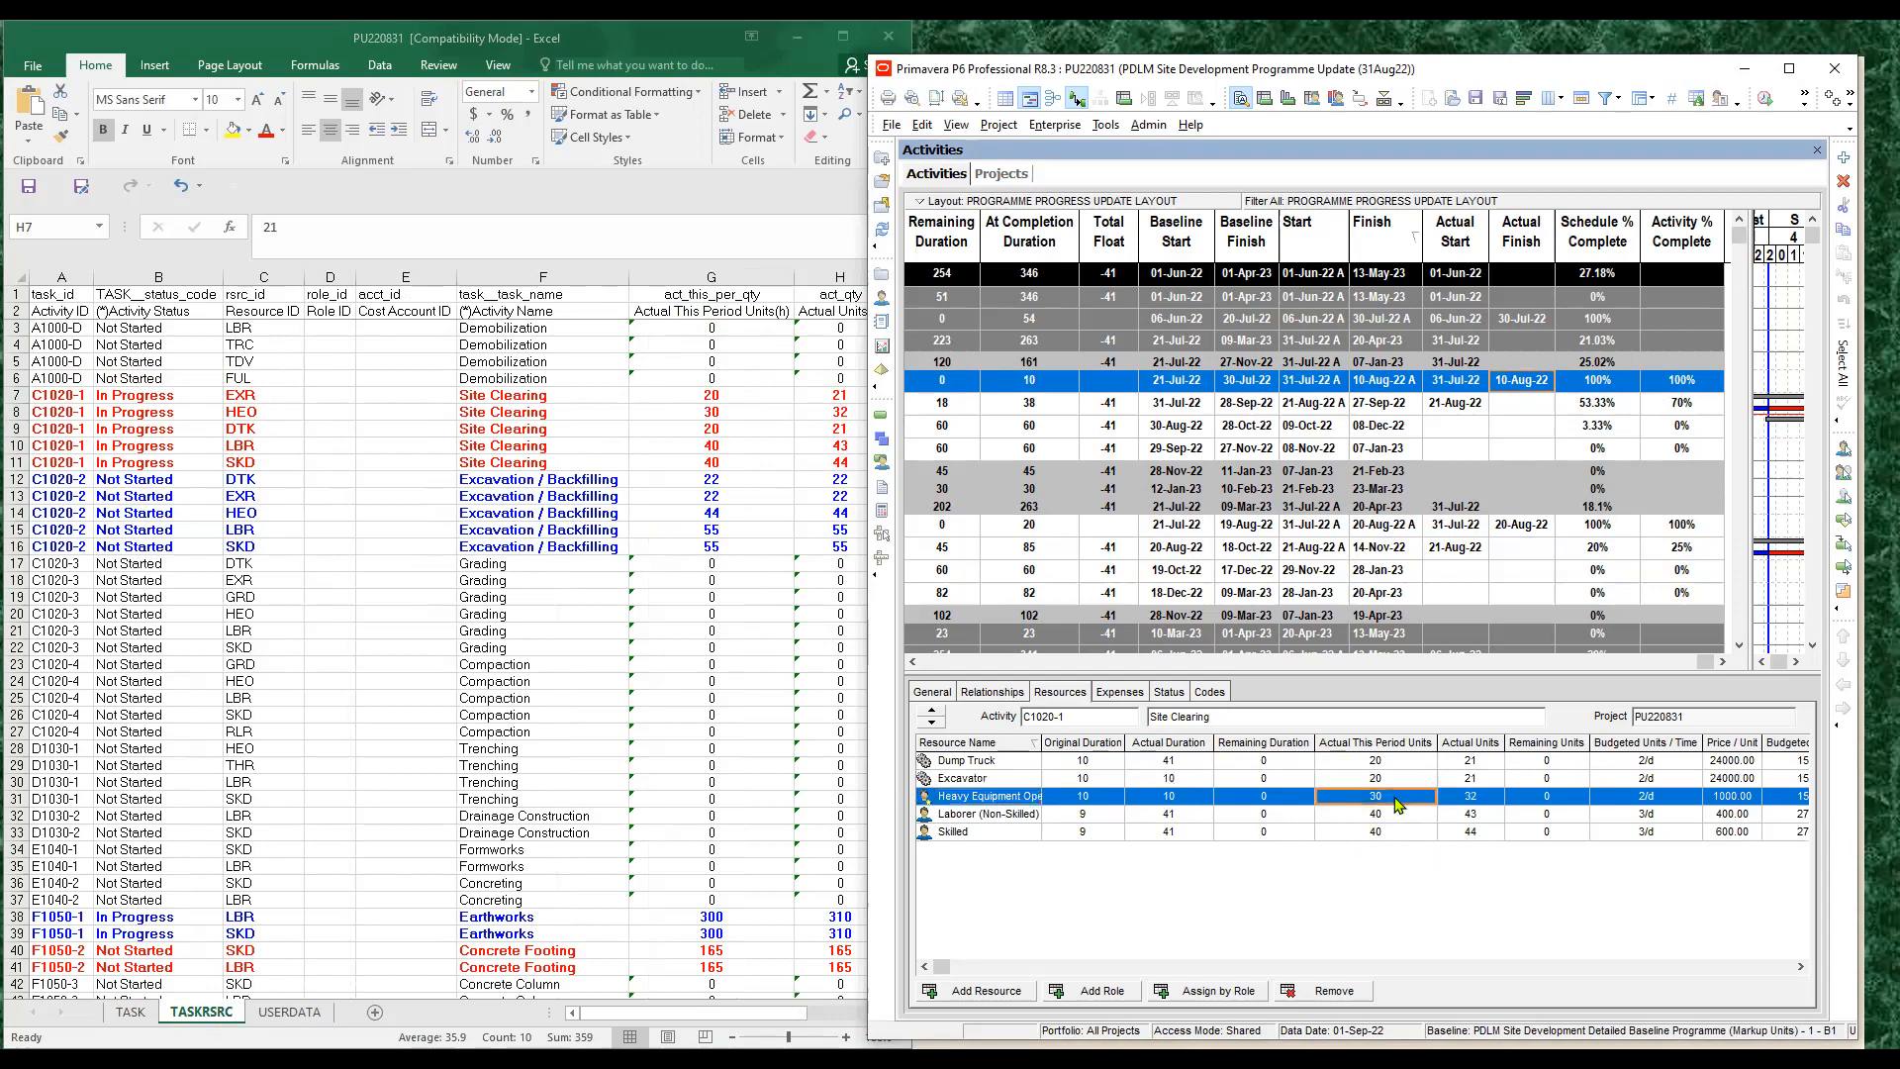
{"action": "left_click", "coordinate": [1385, 779]}
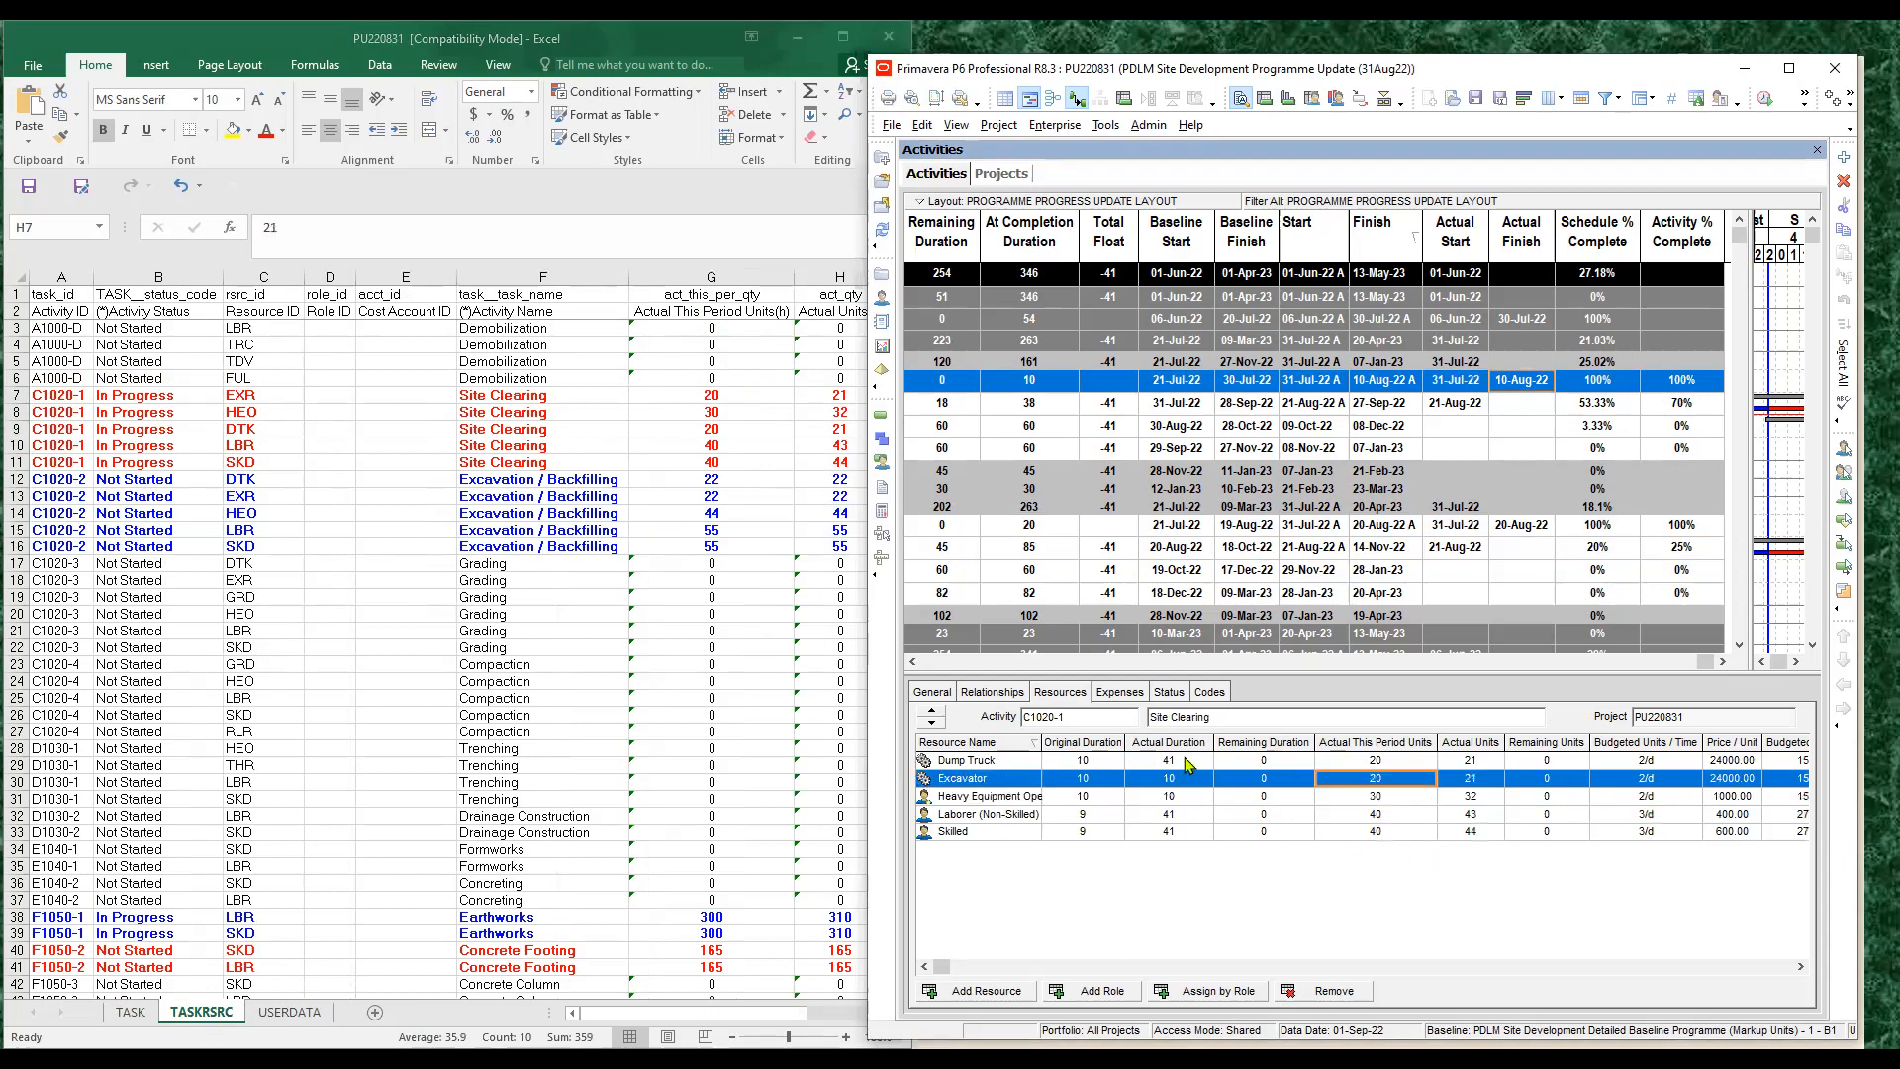
{"action": "left_click", "coordinate": [242, 428]}
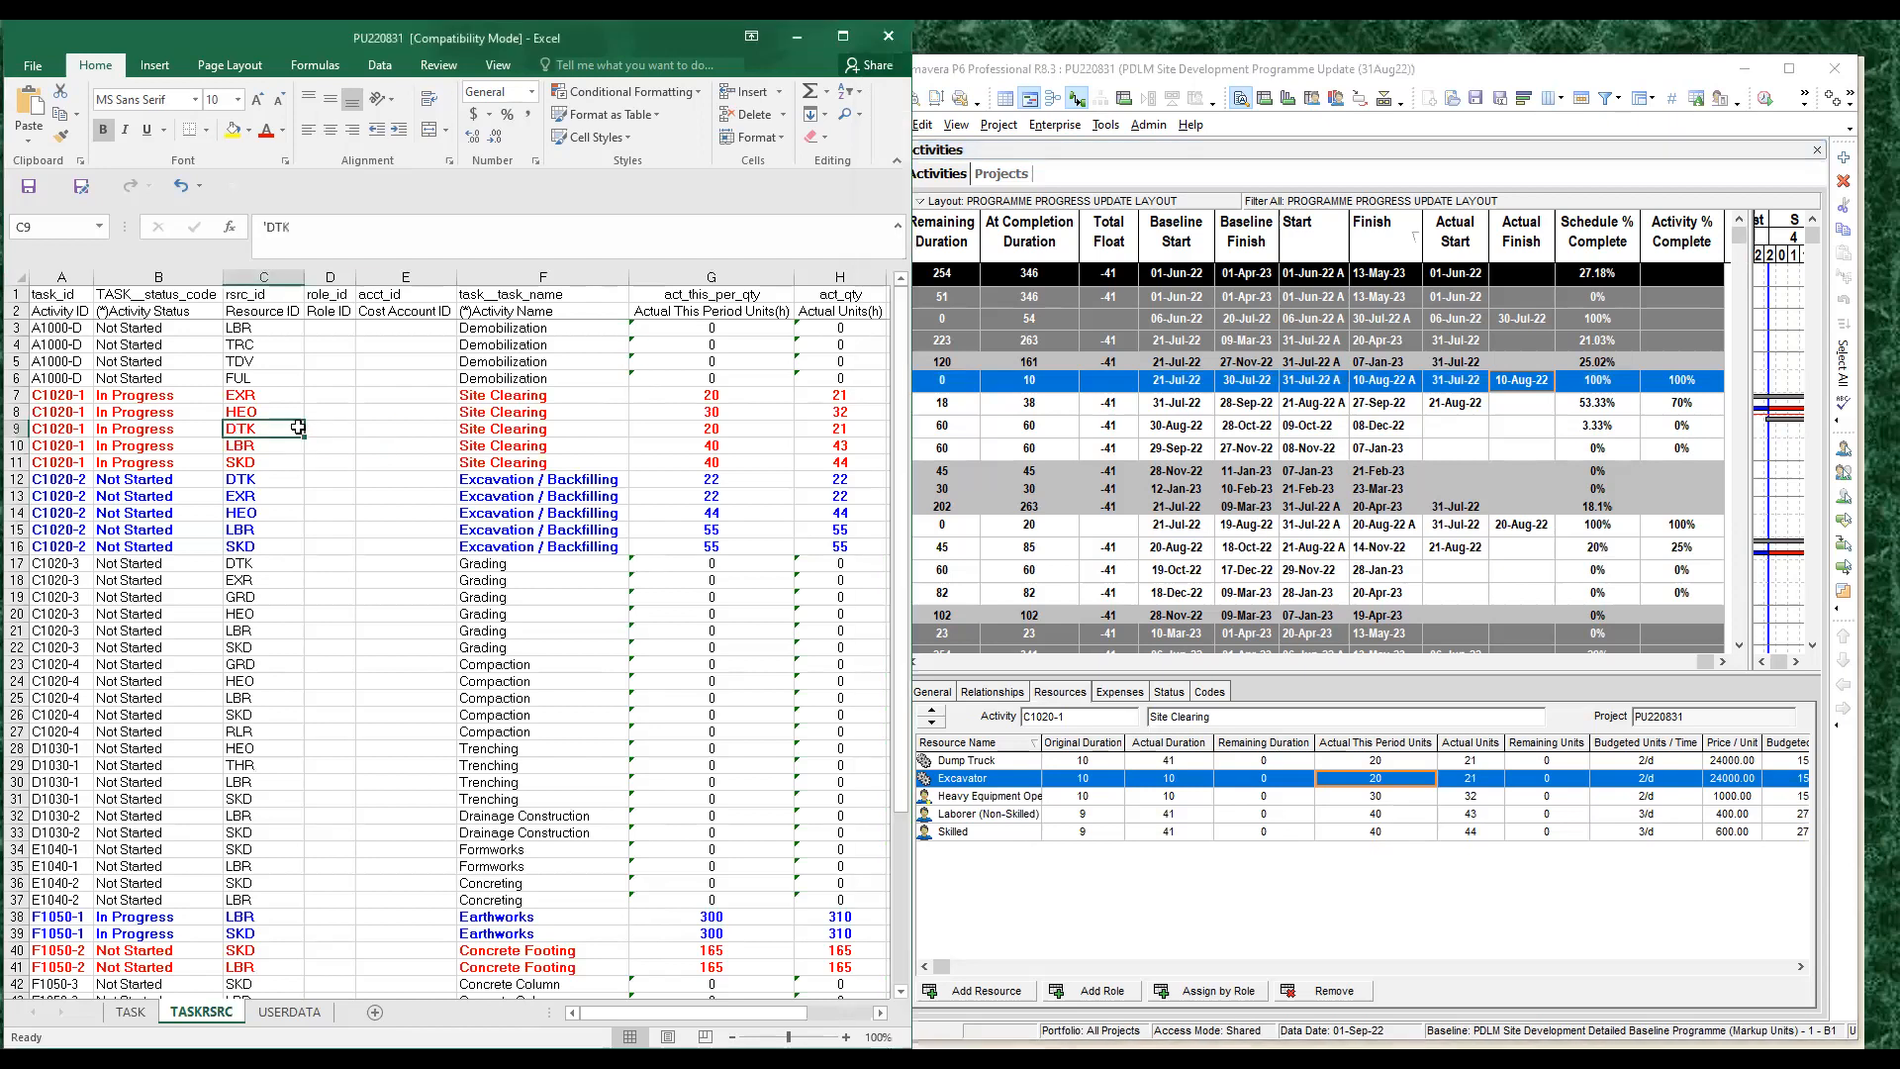
{"action": "left_click", "coordinate": [844, 397]}
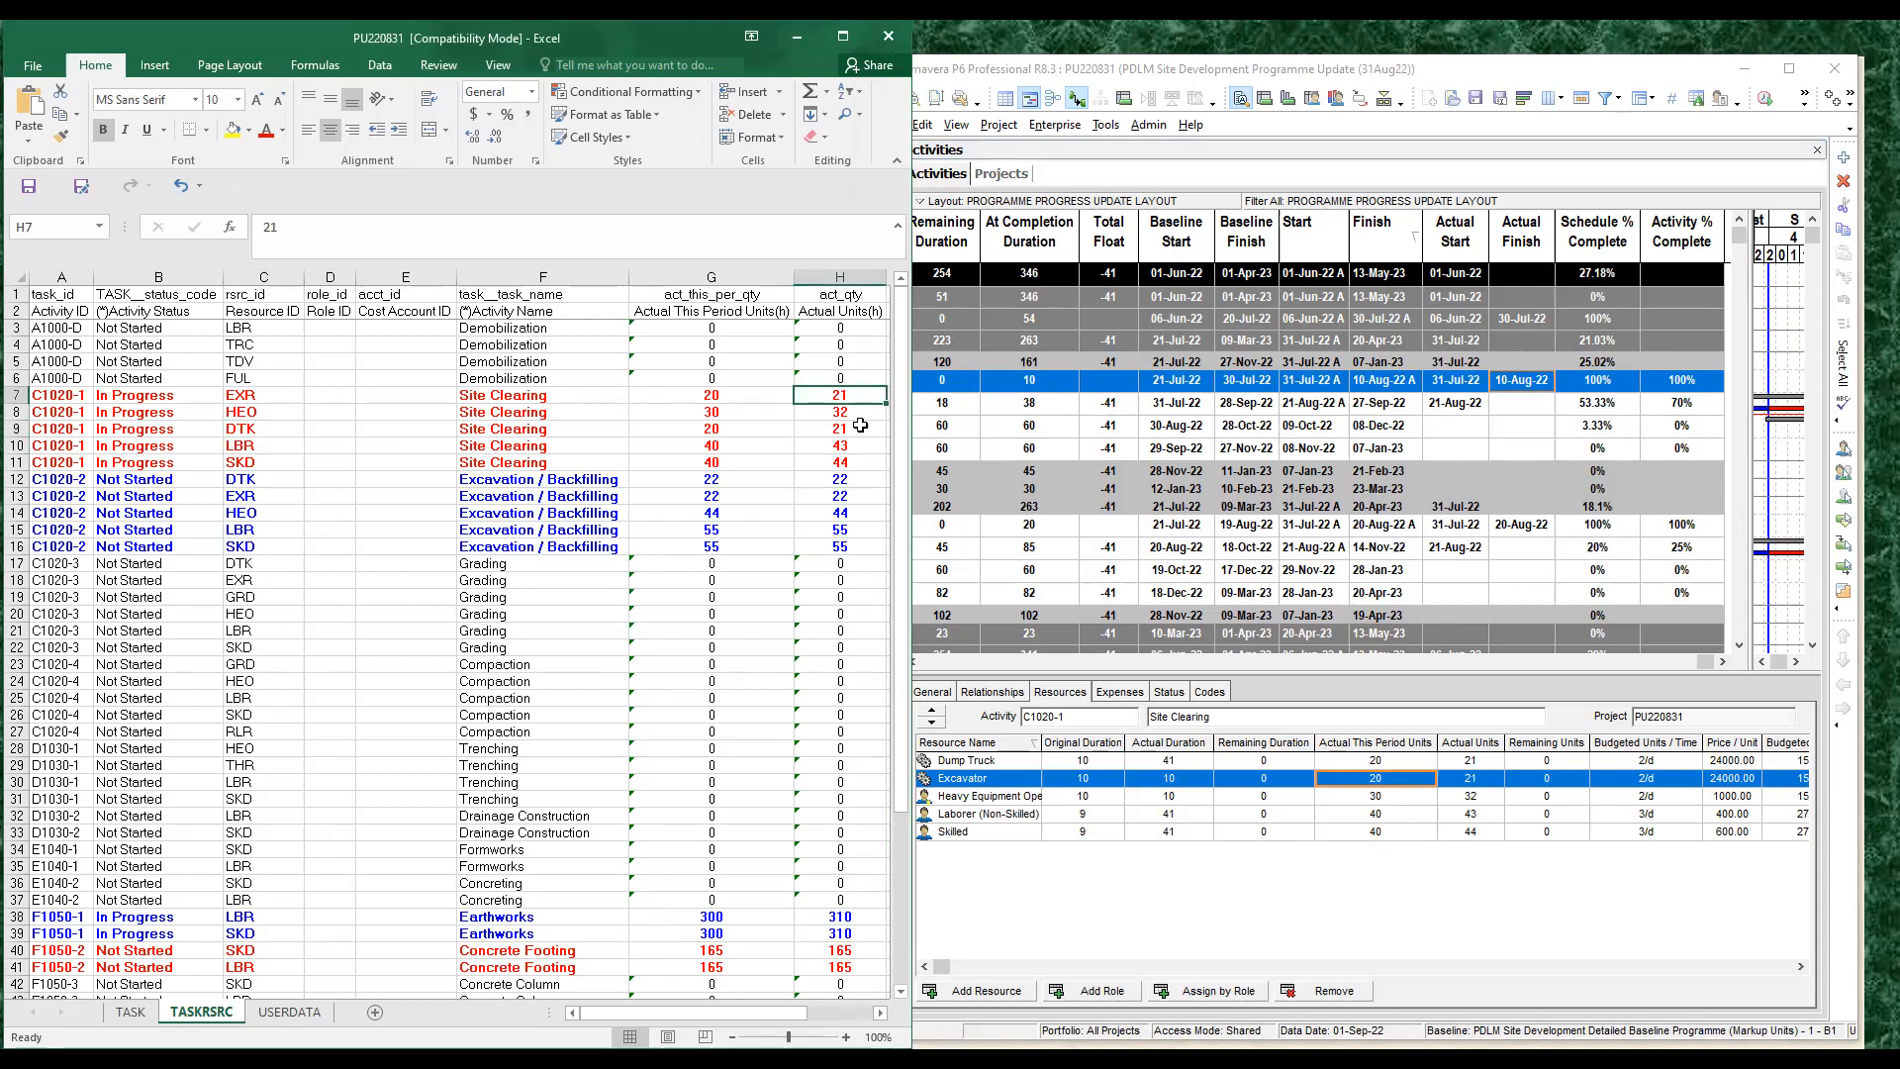
{"action": "left_click", "coordinate": [721, 428]}
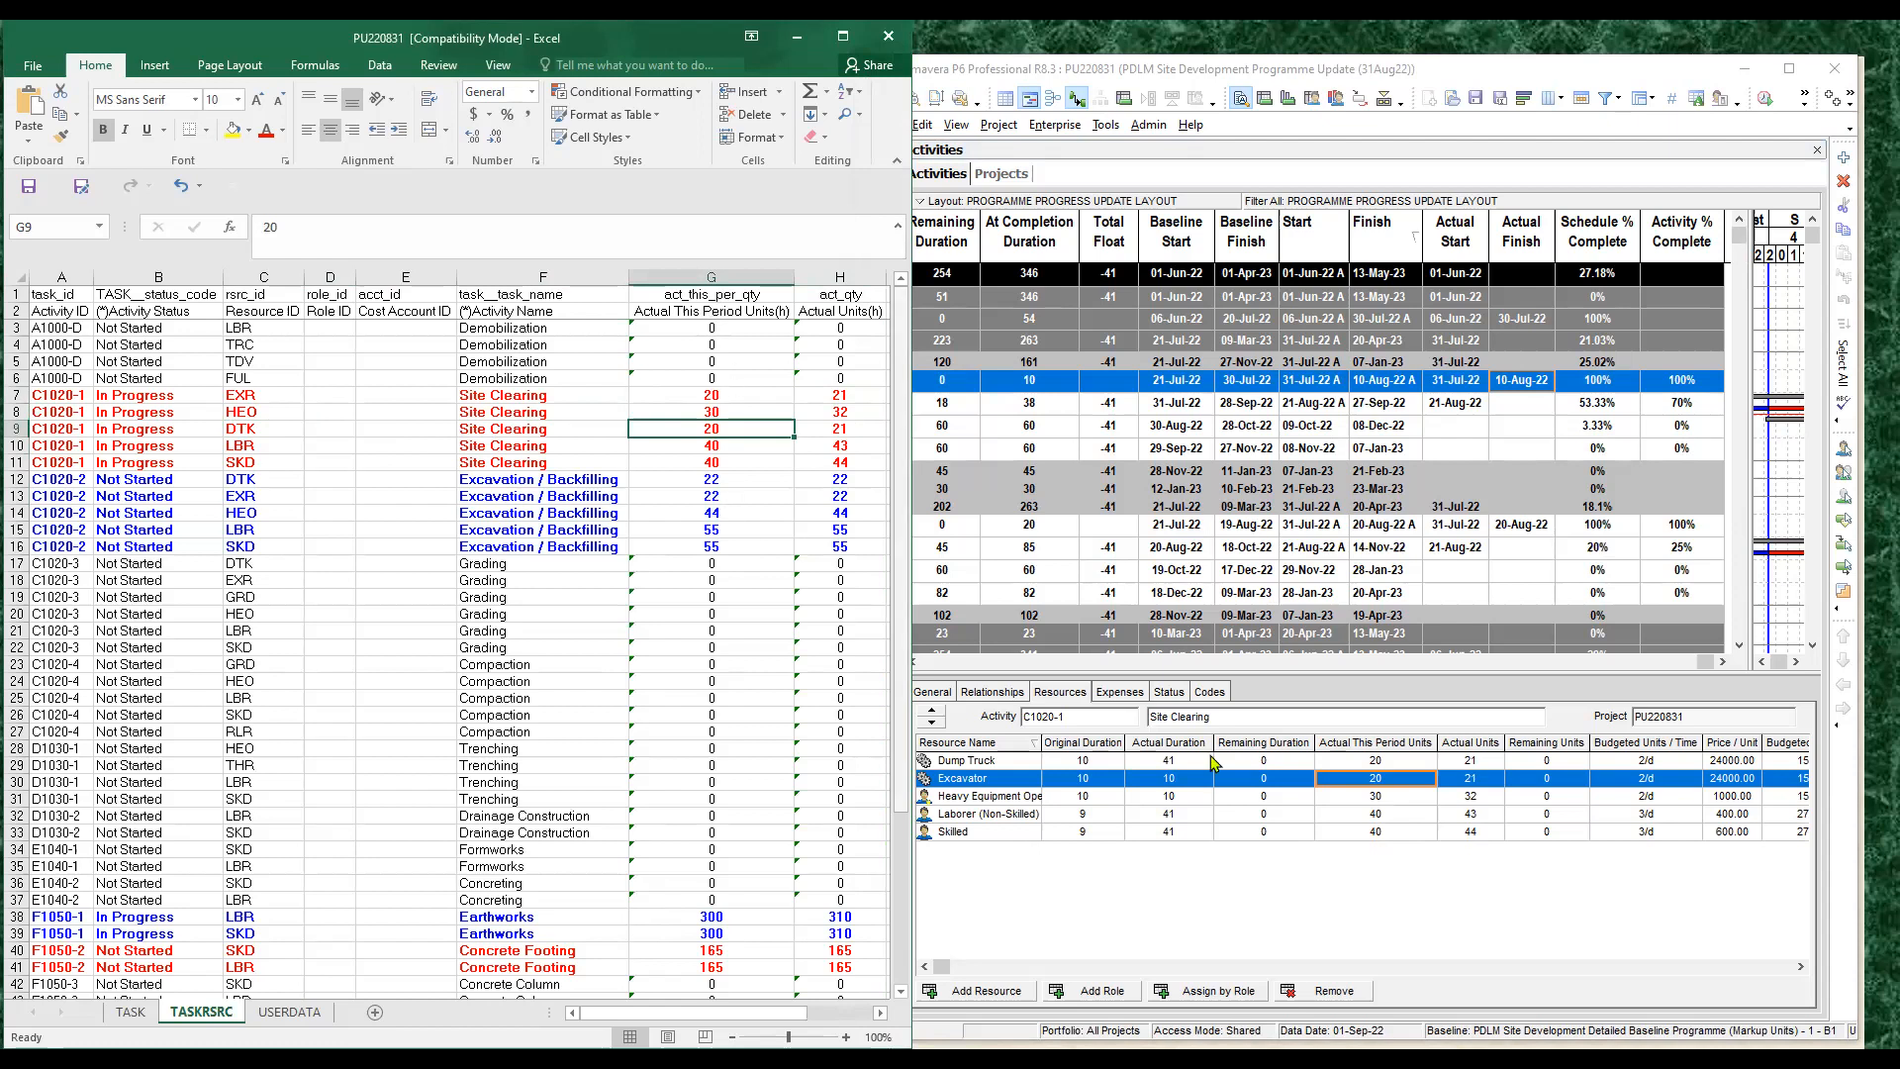
{"action": "left_click", "coordinate": [1389, 806]}
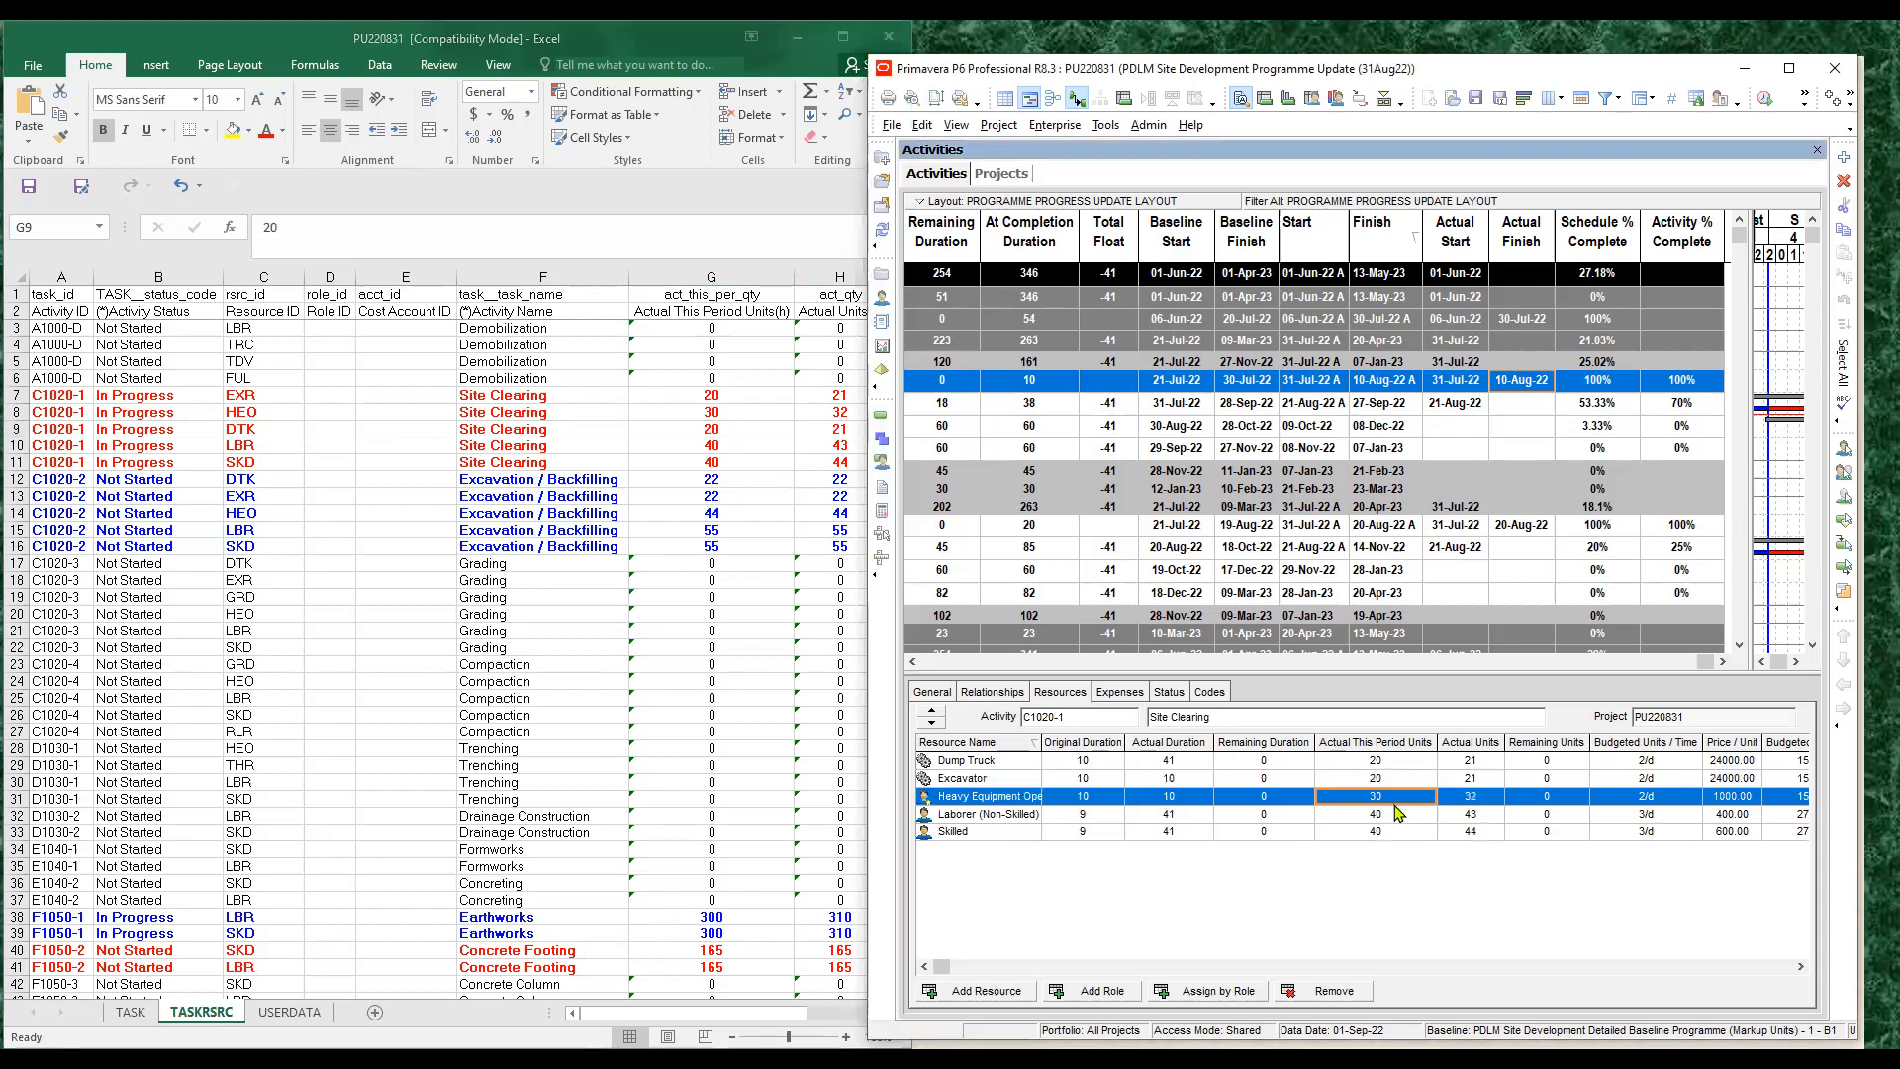
{"action": "left_click", "coordinate": [1383, 817]}
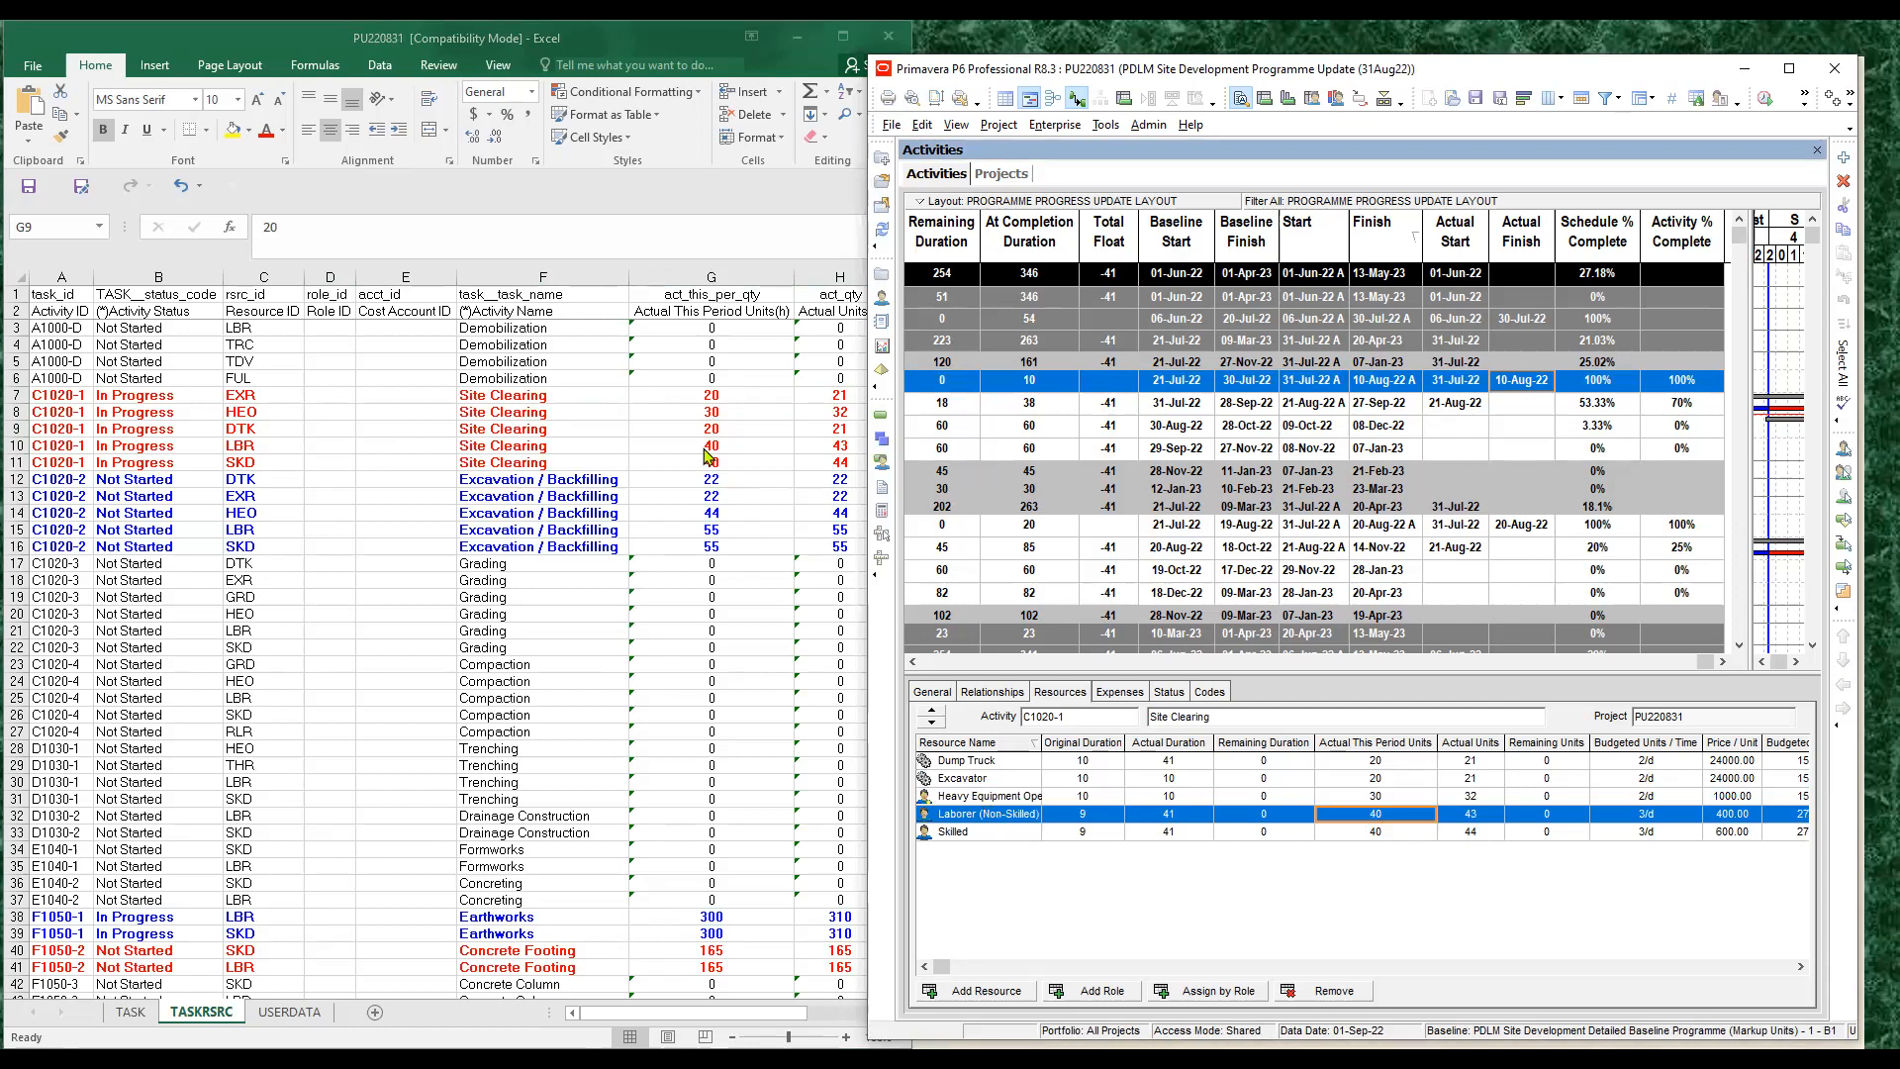
{"action": "left_click", "coordinate": [1375, 777]}
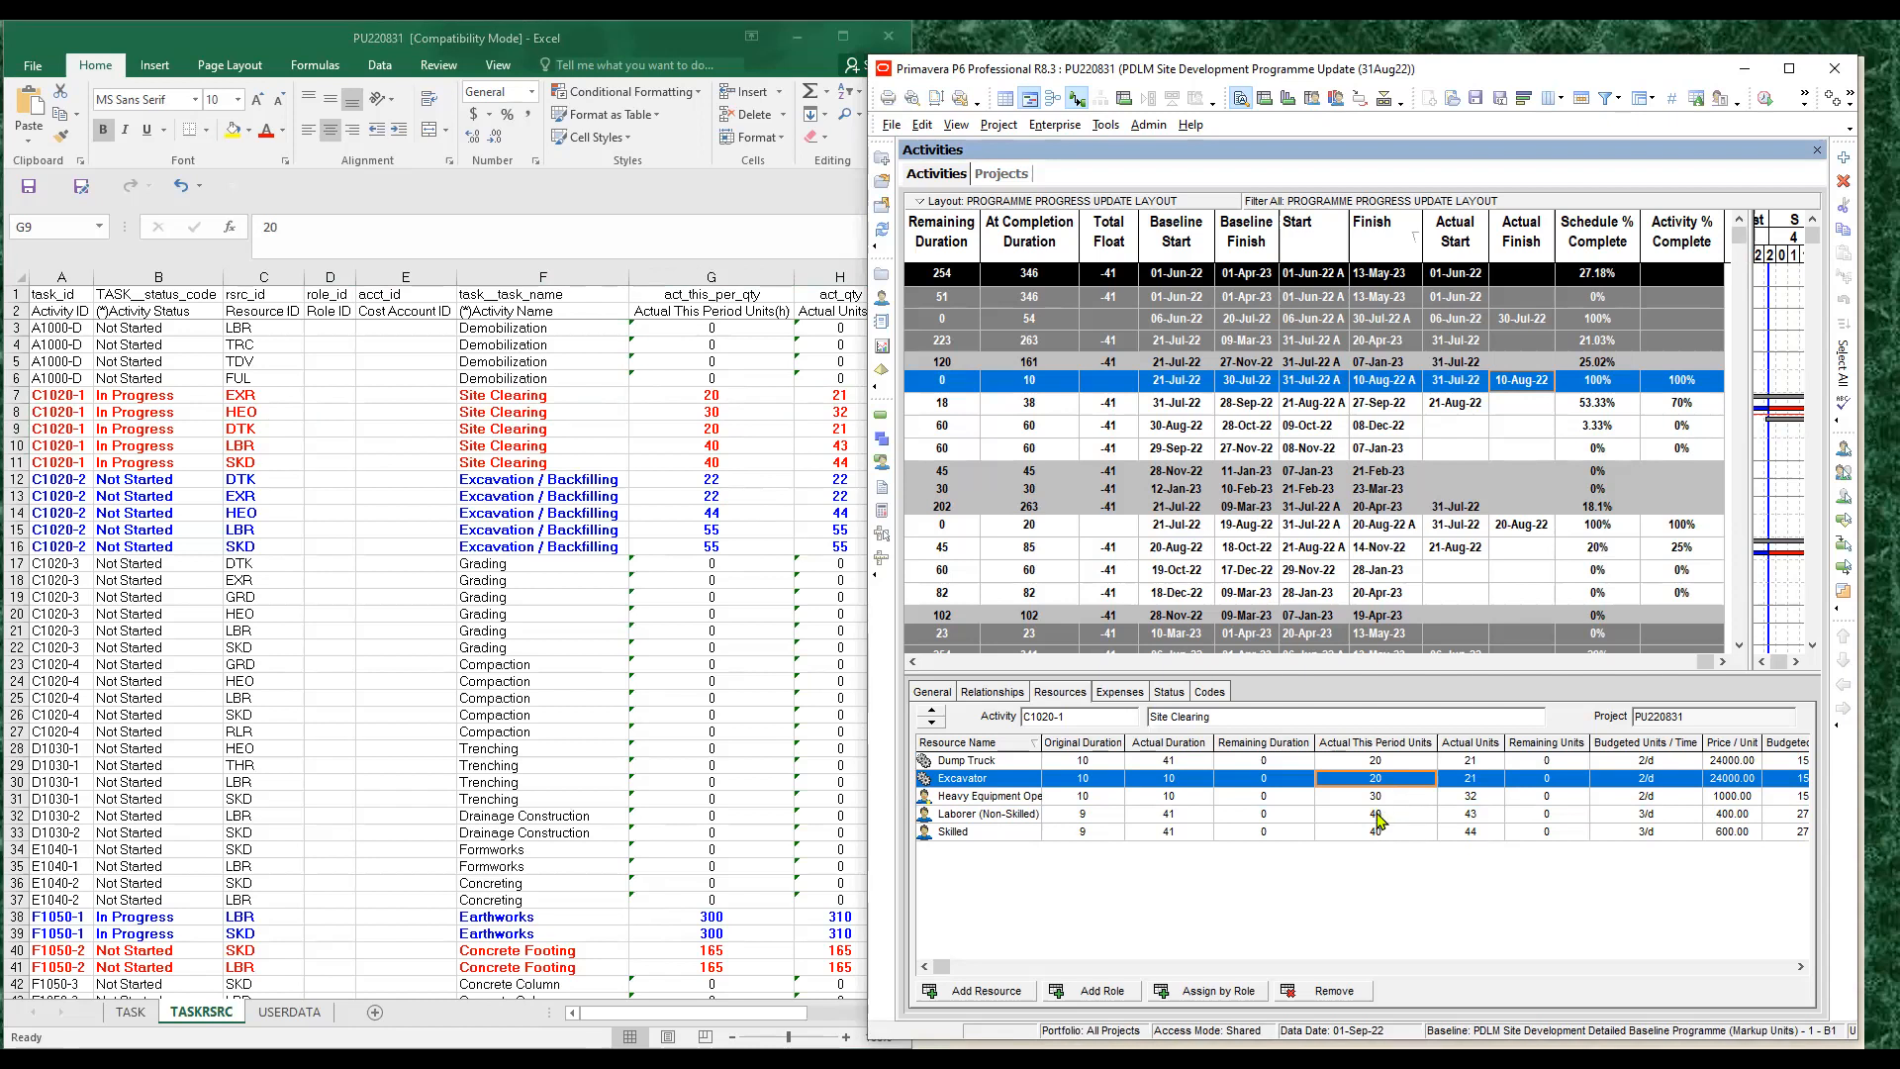
{"action": "left_click", "coordinate": [1380, 831]}
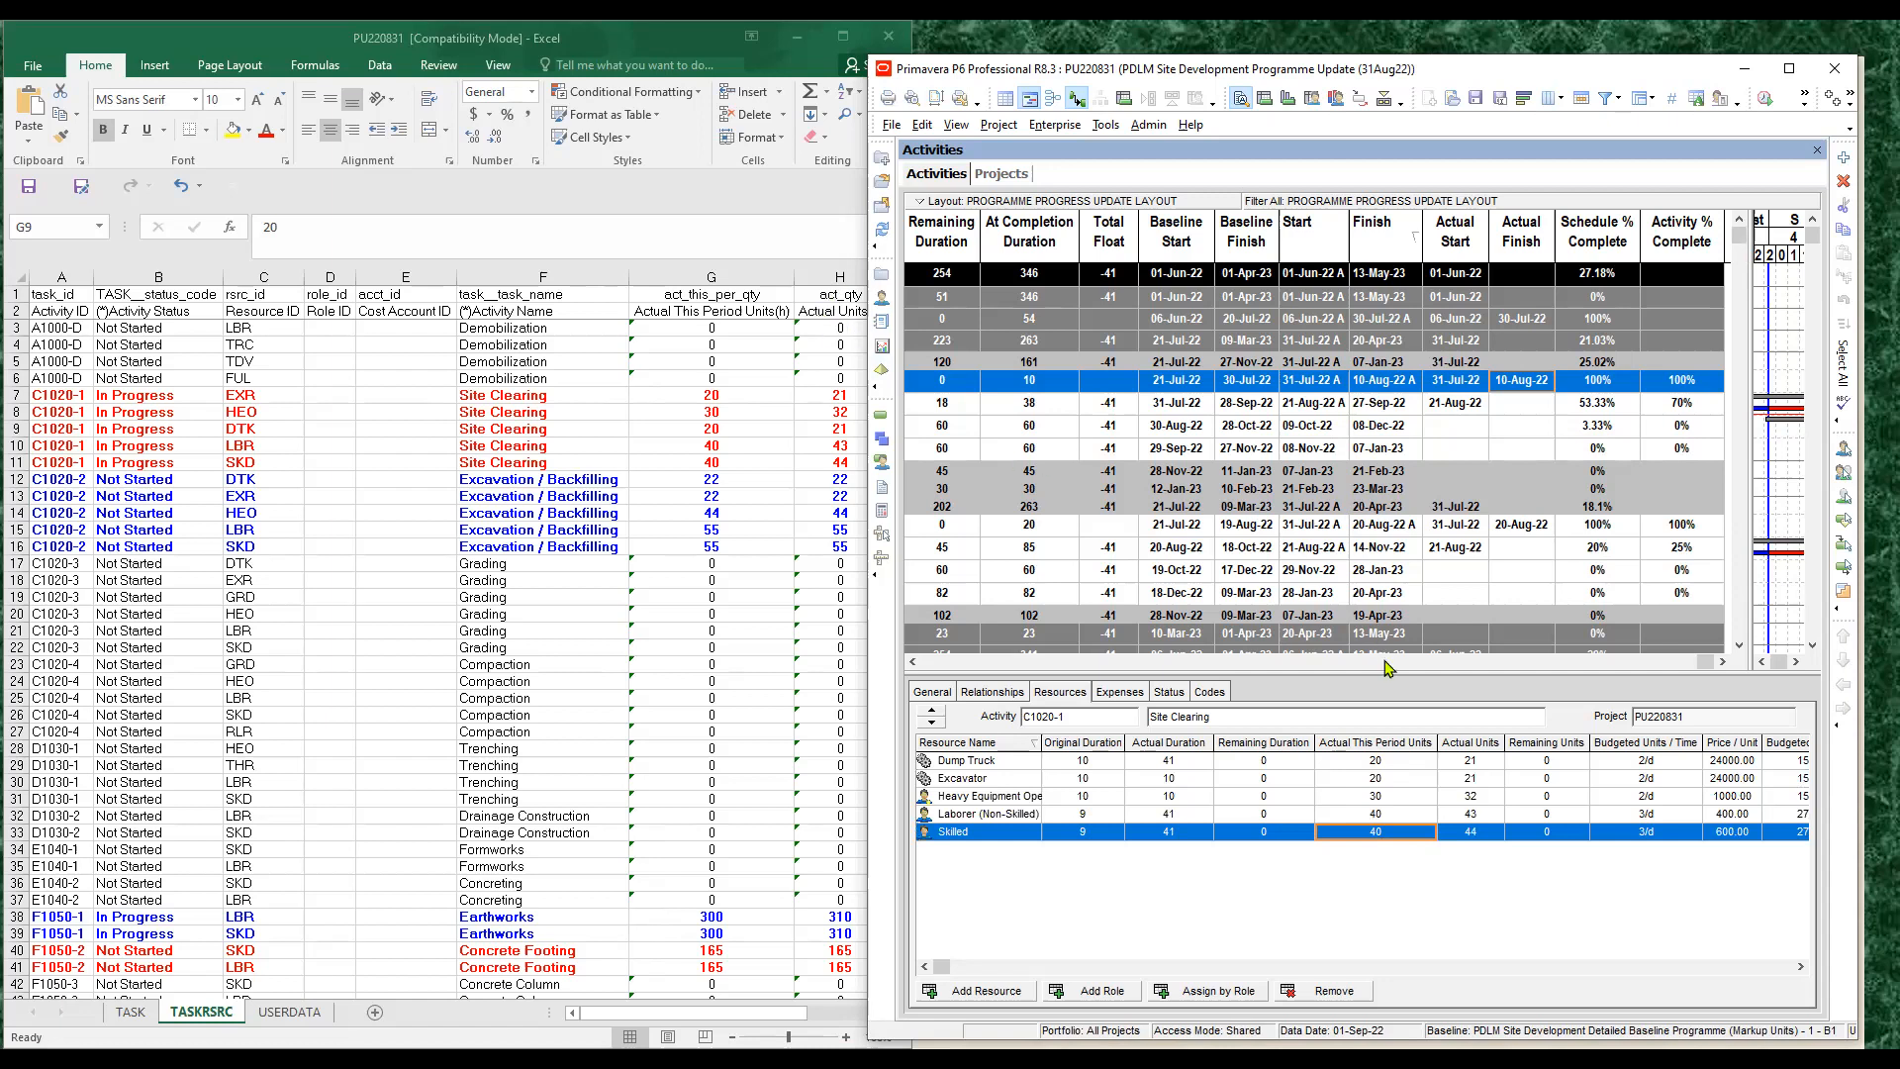
Compare the cumulative Actual Units of each Site Clearing resource in P6 with the matching TASKRSRC rows
{"action": "left_click", "coordinate": [1468, 762]}
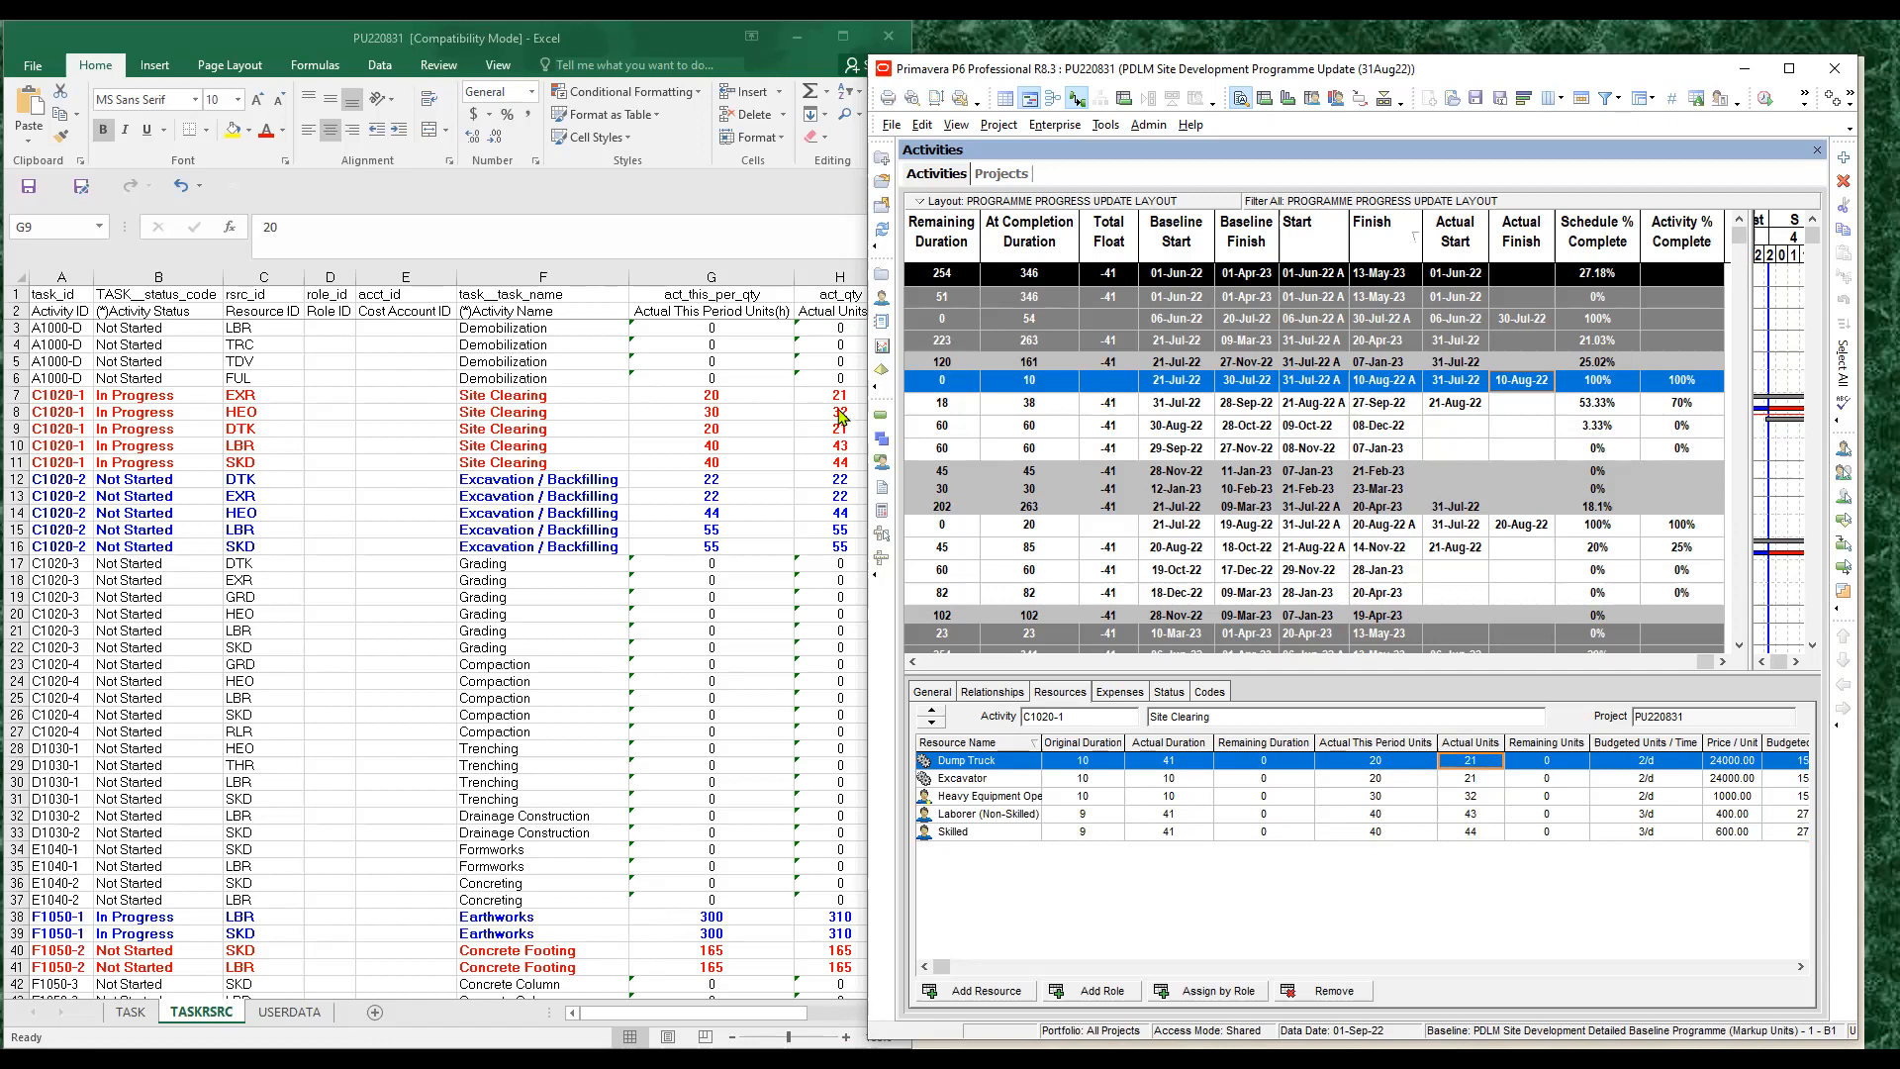
{"action": "left_click", "coordinate": [1469, 799]}
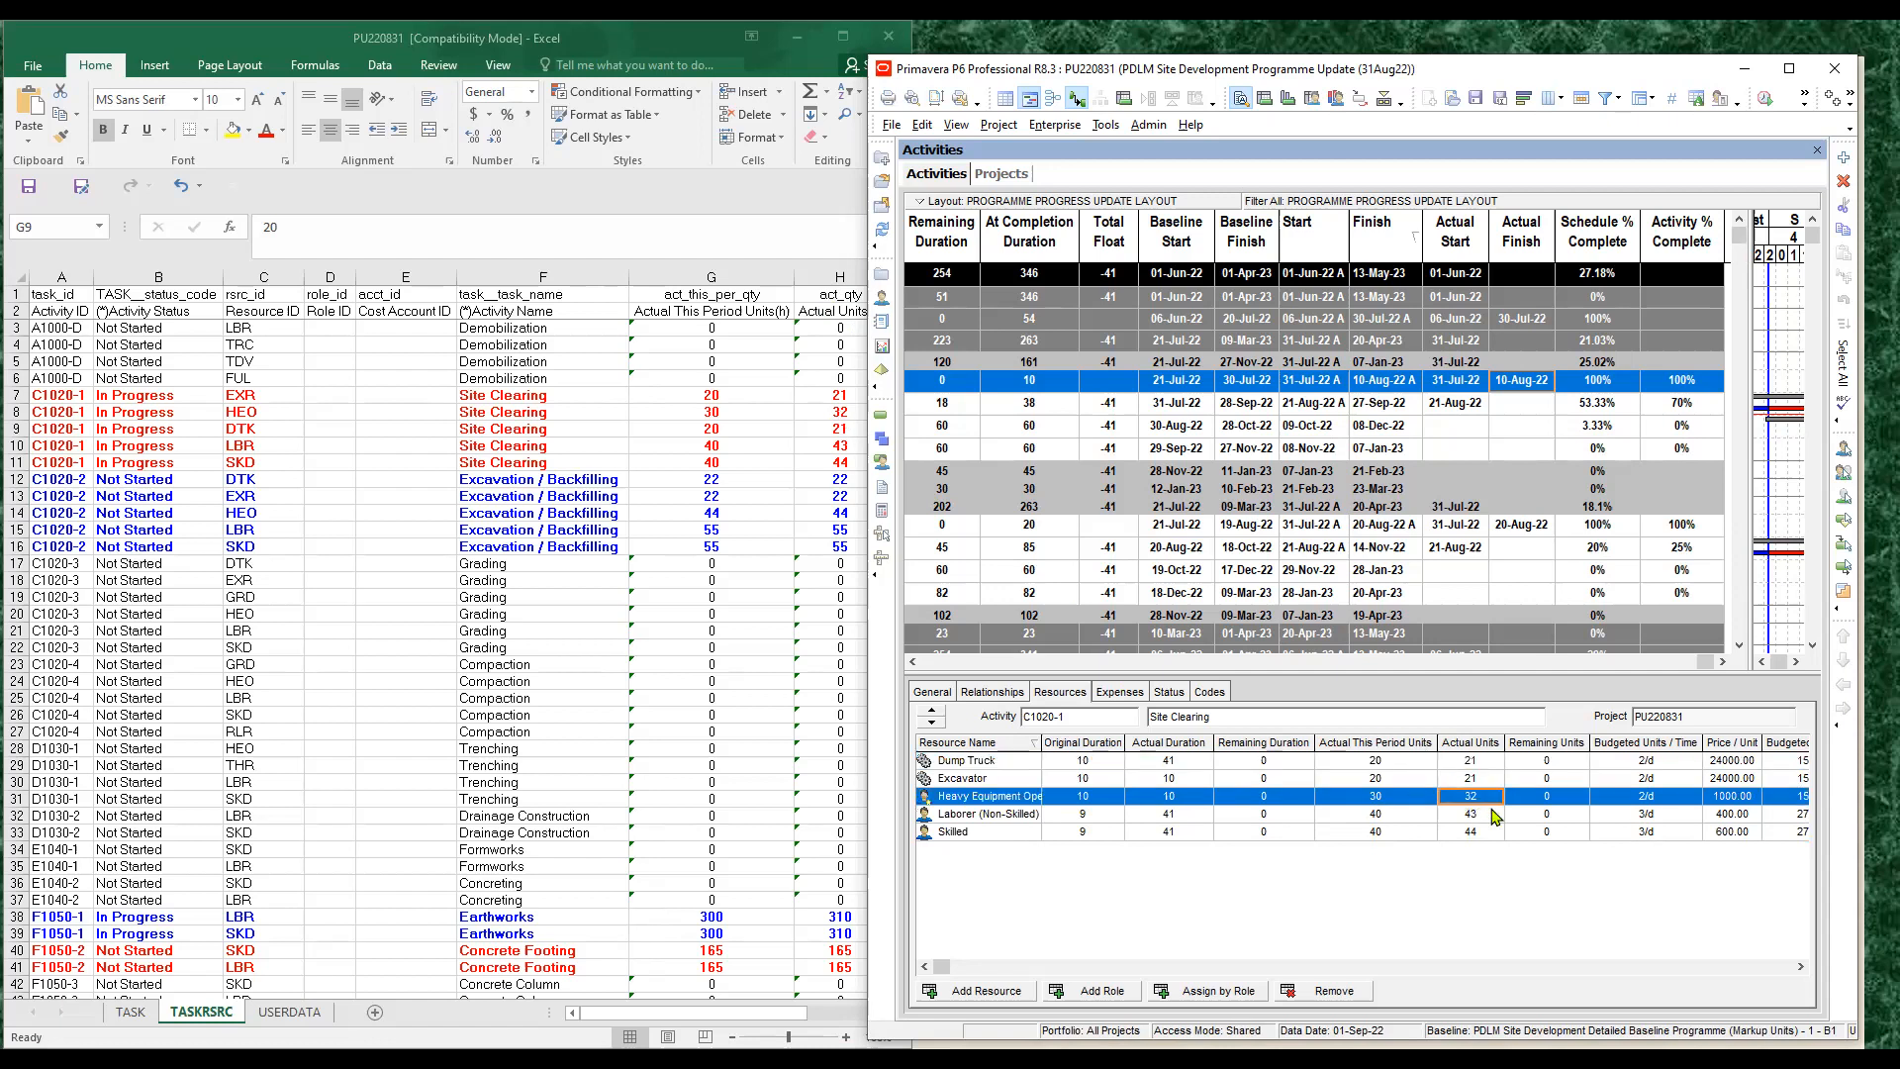
{"action": "left_click", "coordinate": [1474, 779]}
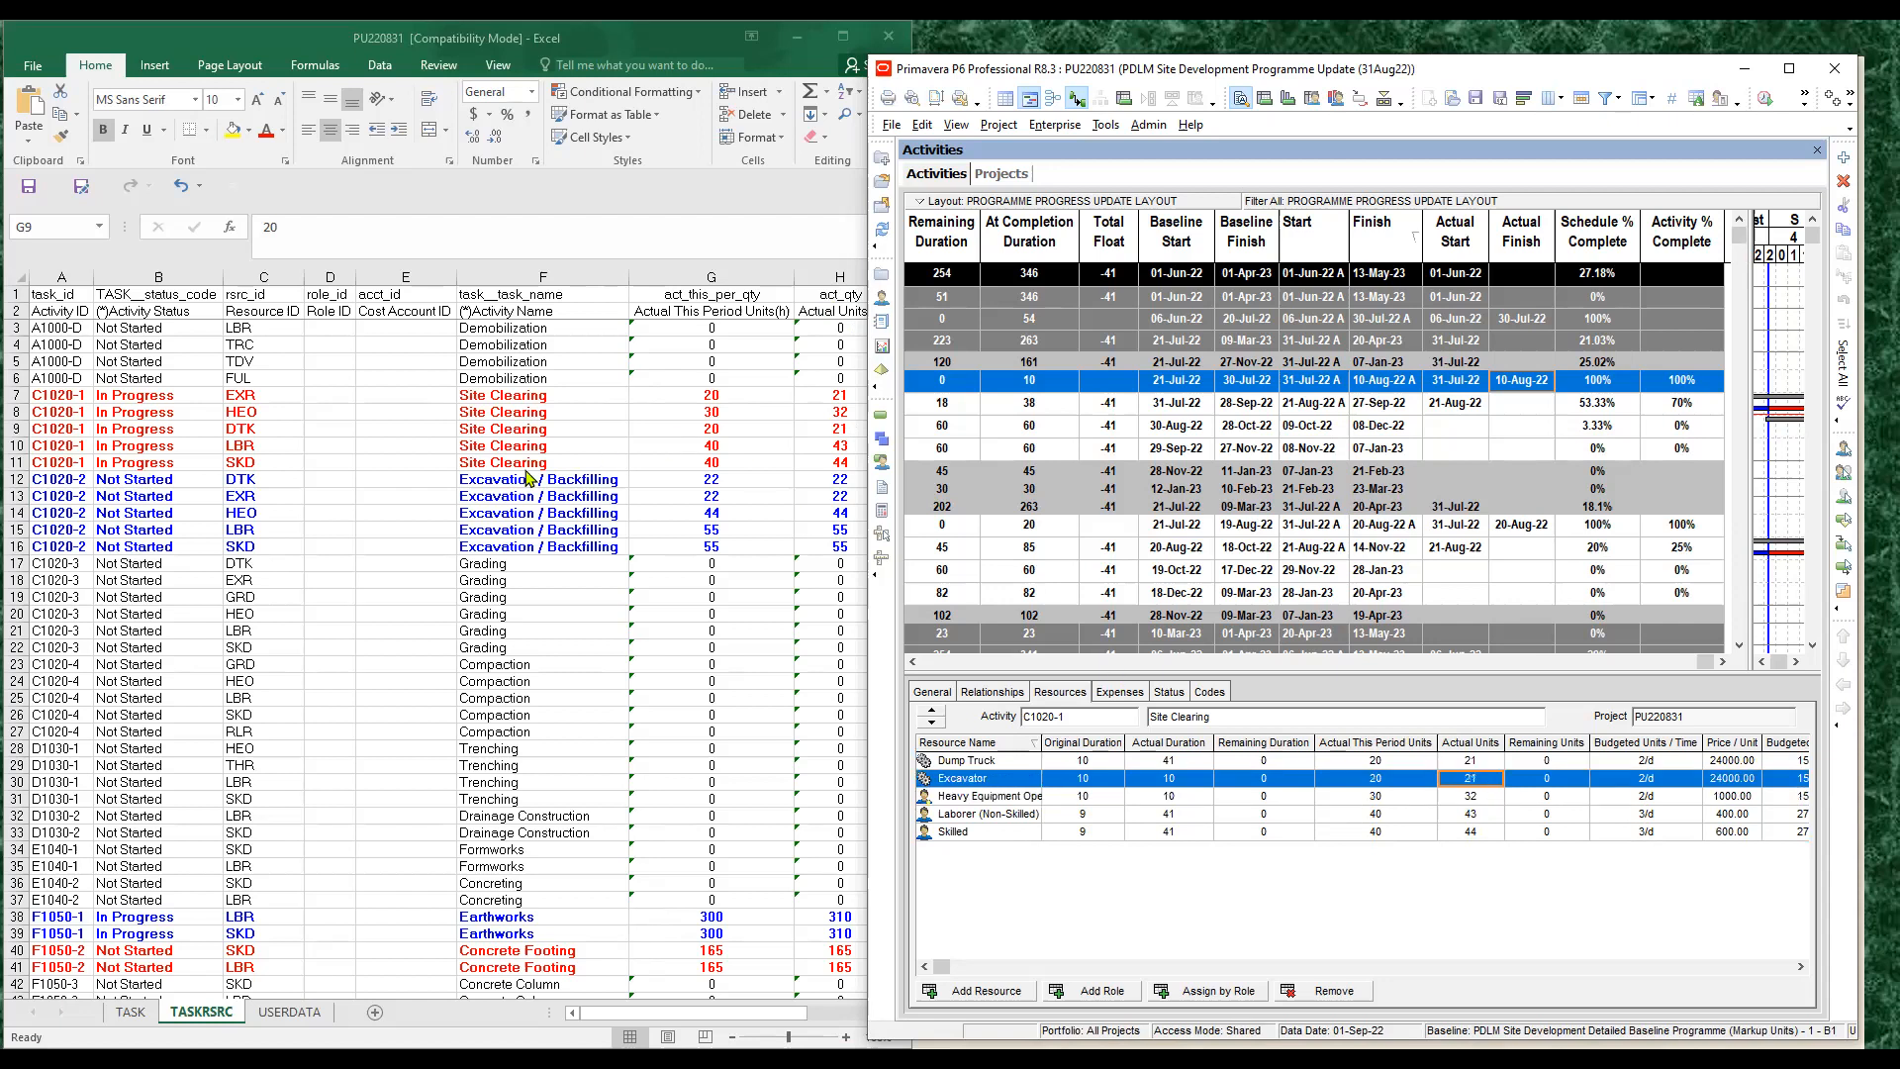
{"action": "left_click", "coordinate": [842, 431]}
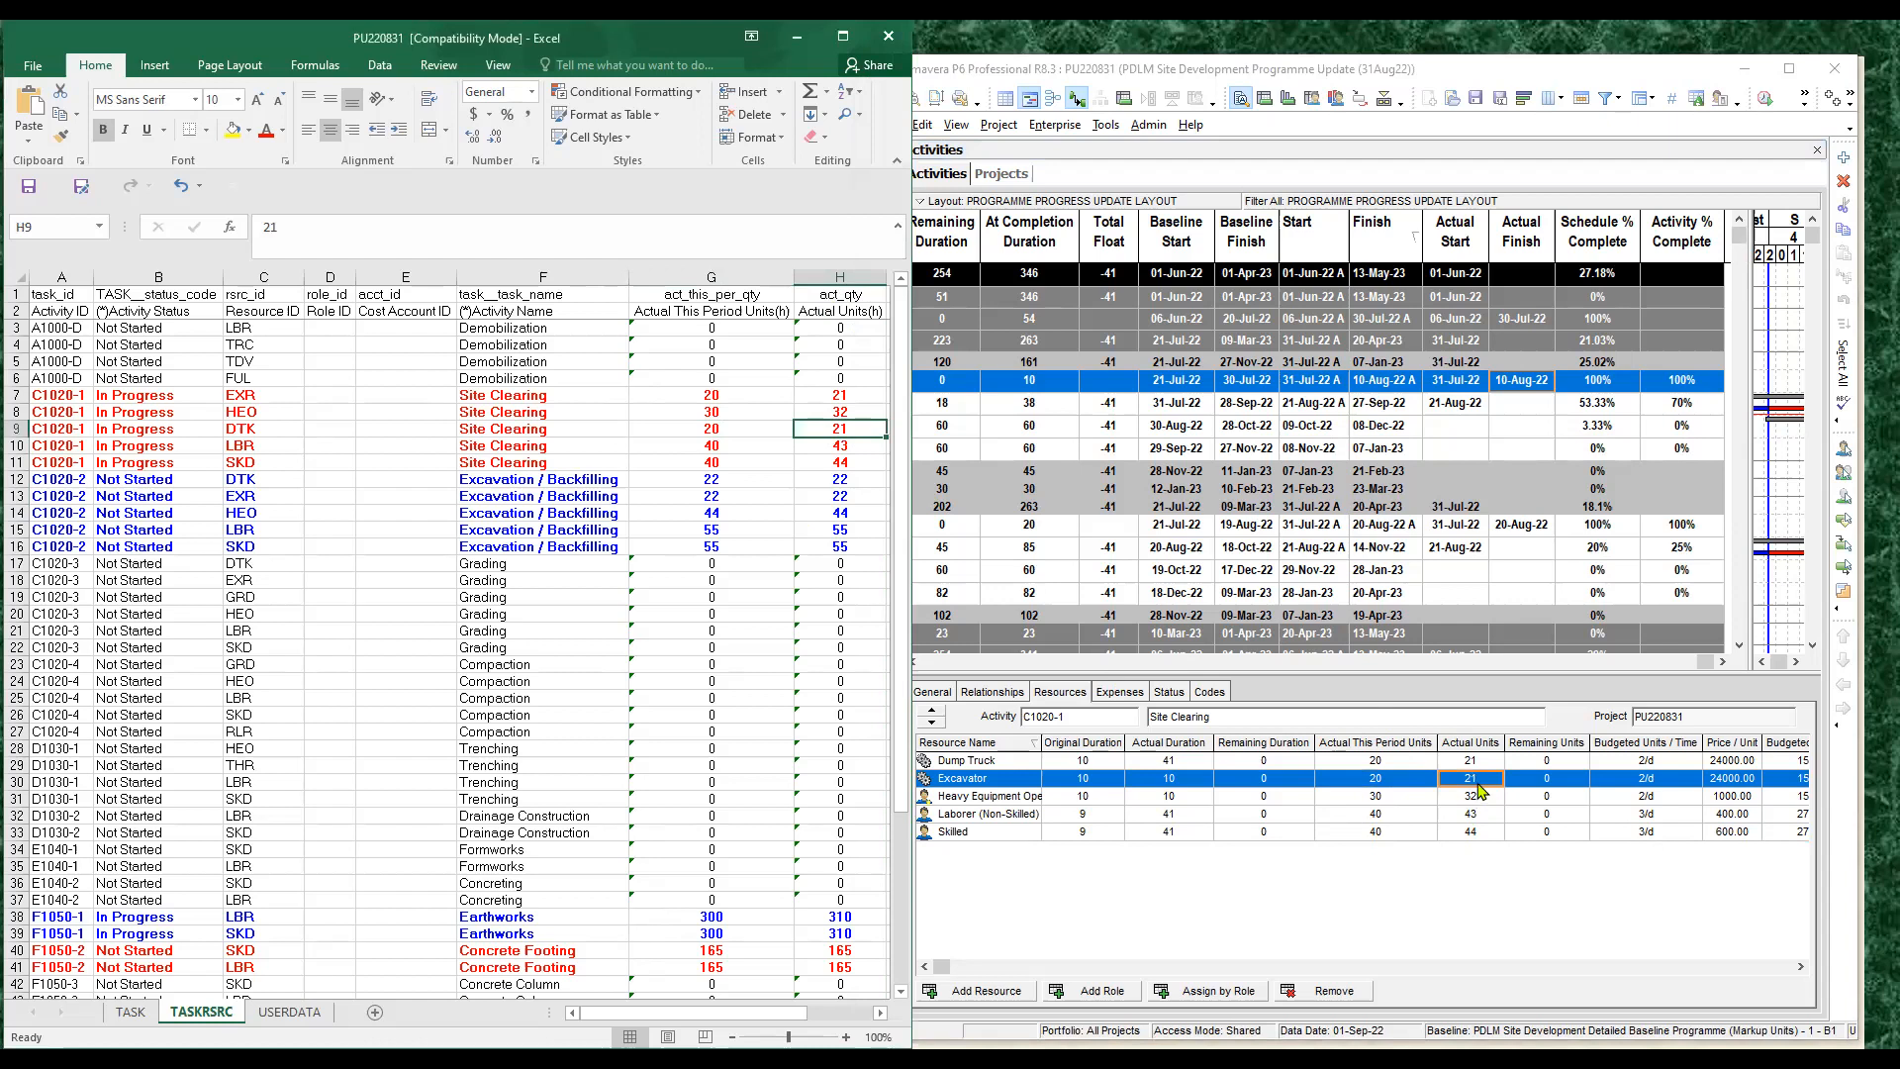
{"action": "left_click", "coordinate": [848, 447]}
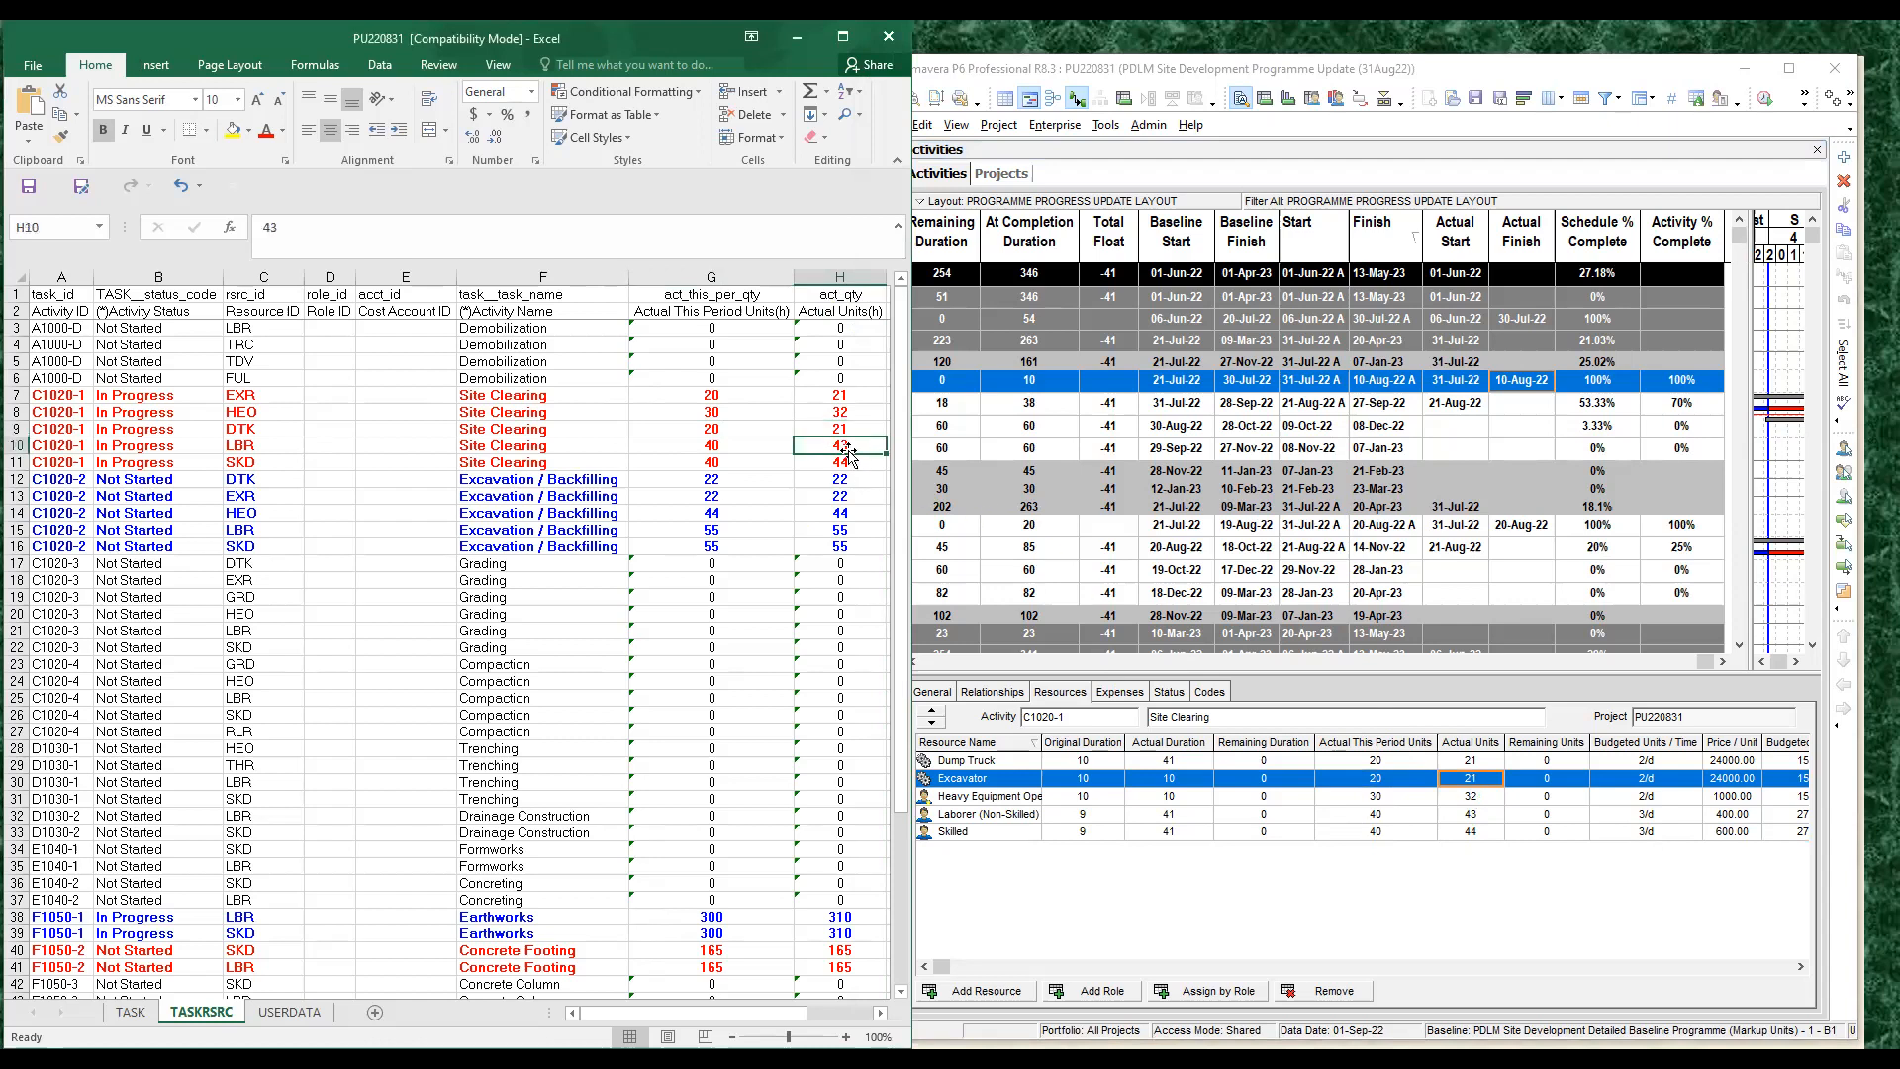
{"action": "left_click", "coordinate": [1481, 834]}
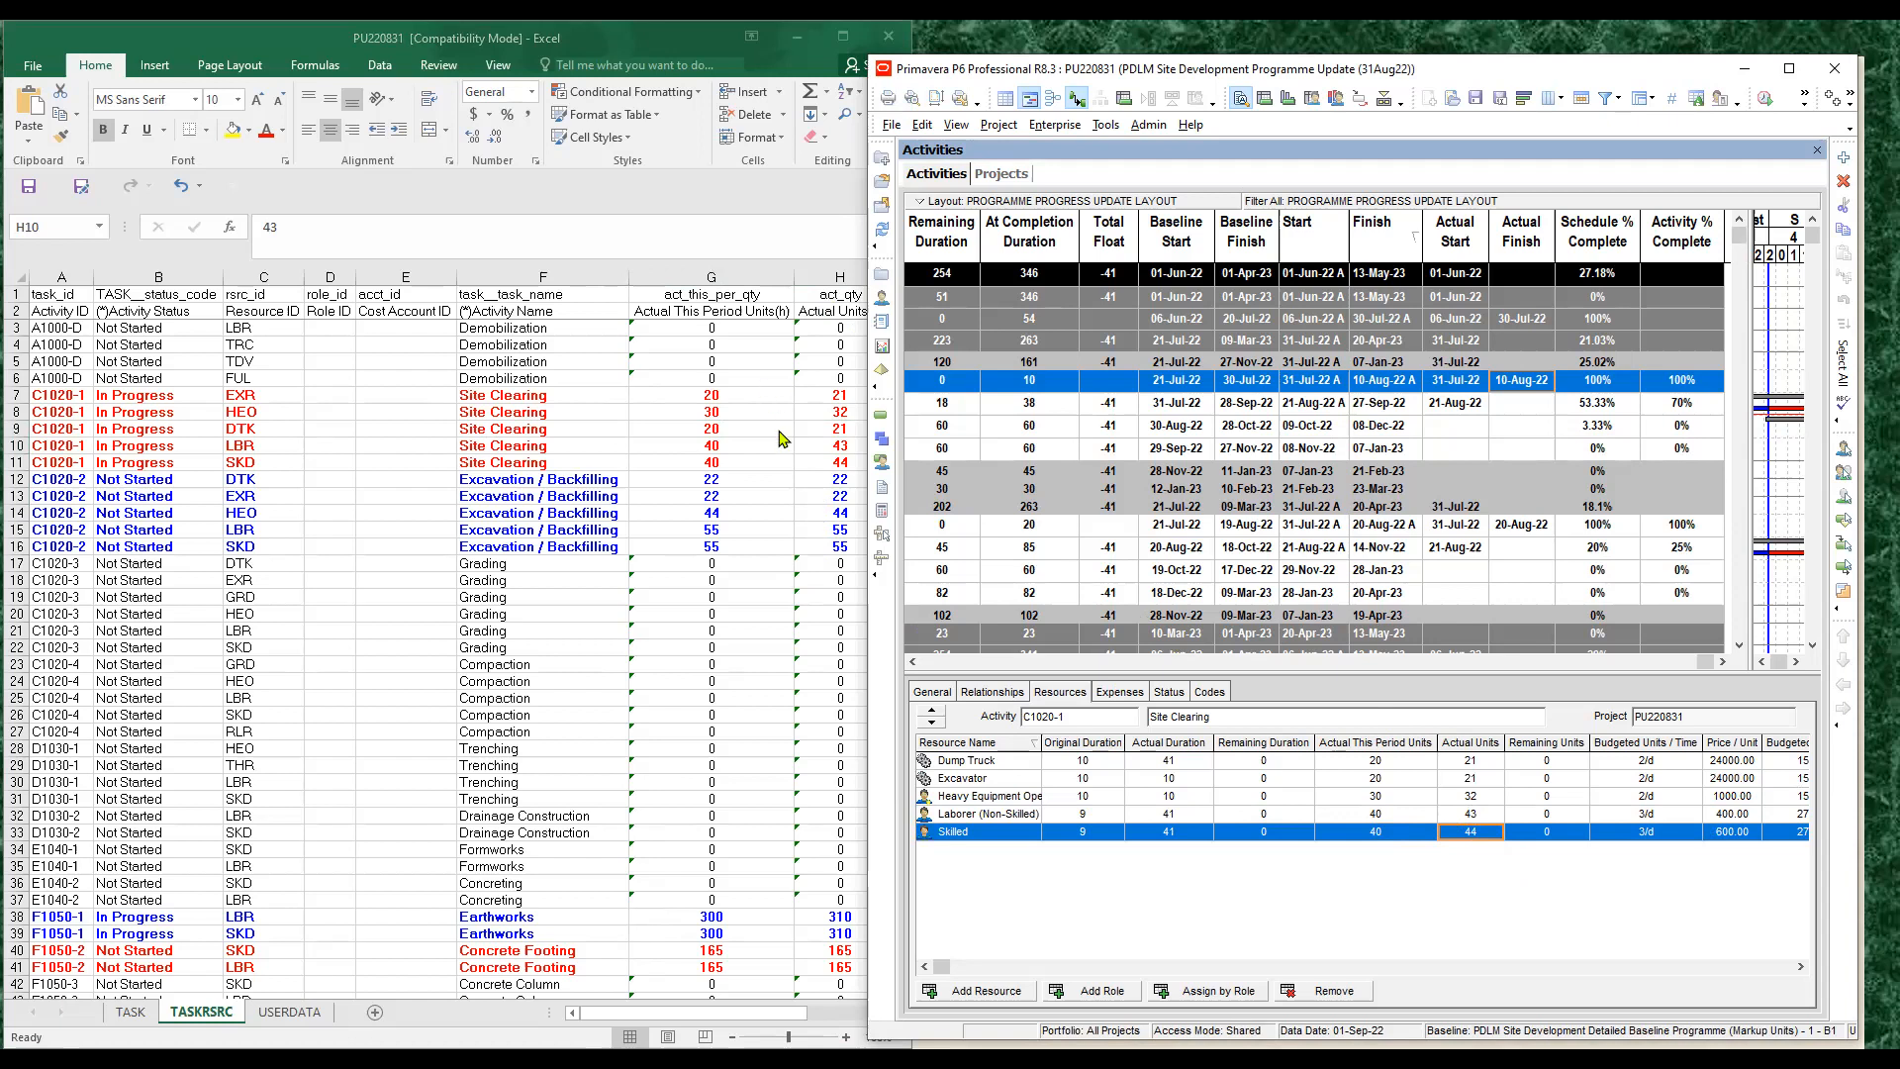
Compare the this-period and total actual units of Excavation / Backfilling's resources in P6 with their TASKRSRC rows
{"action": "left_click_drag", "start_coordinate": [716, 482], "coordinate": [839, 551]}
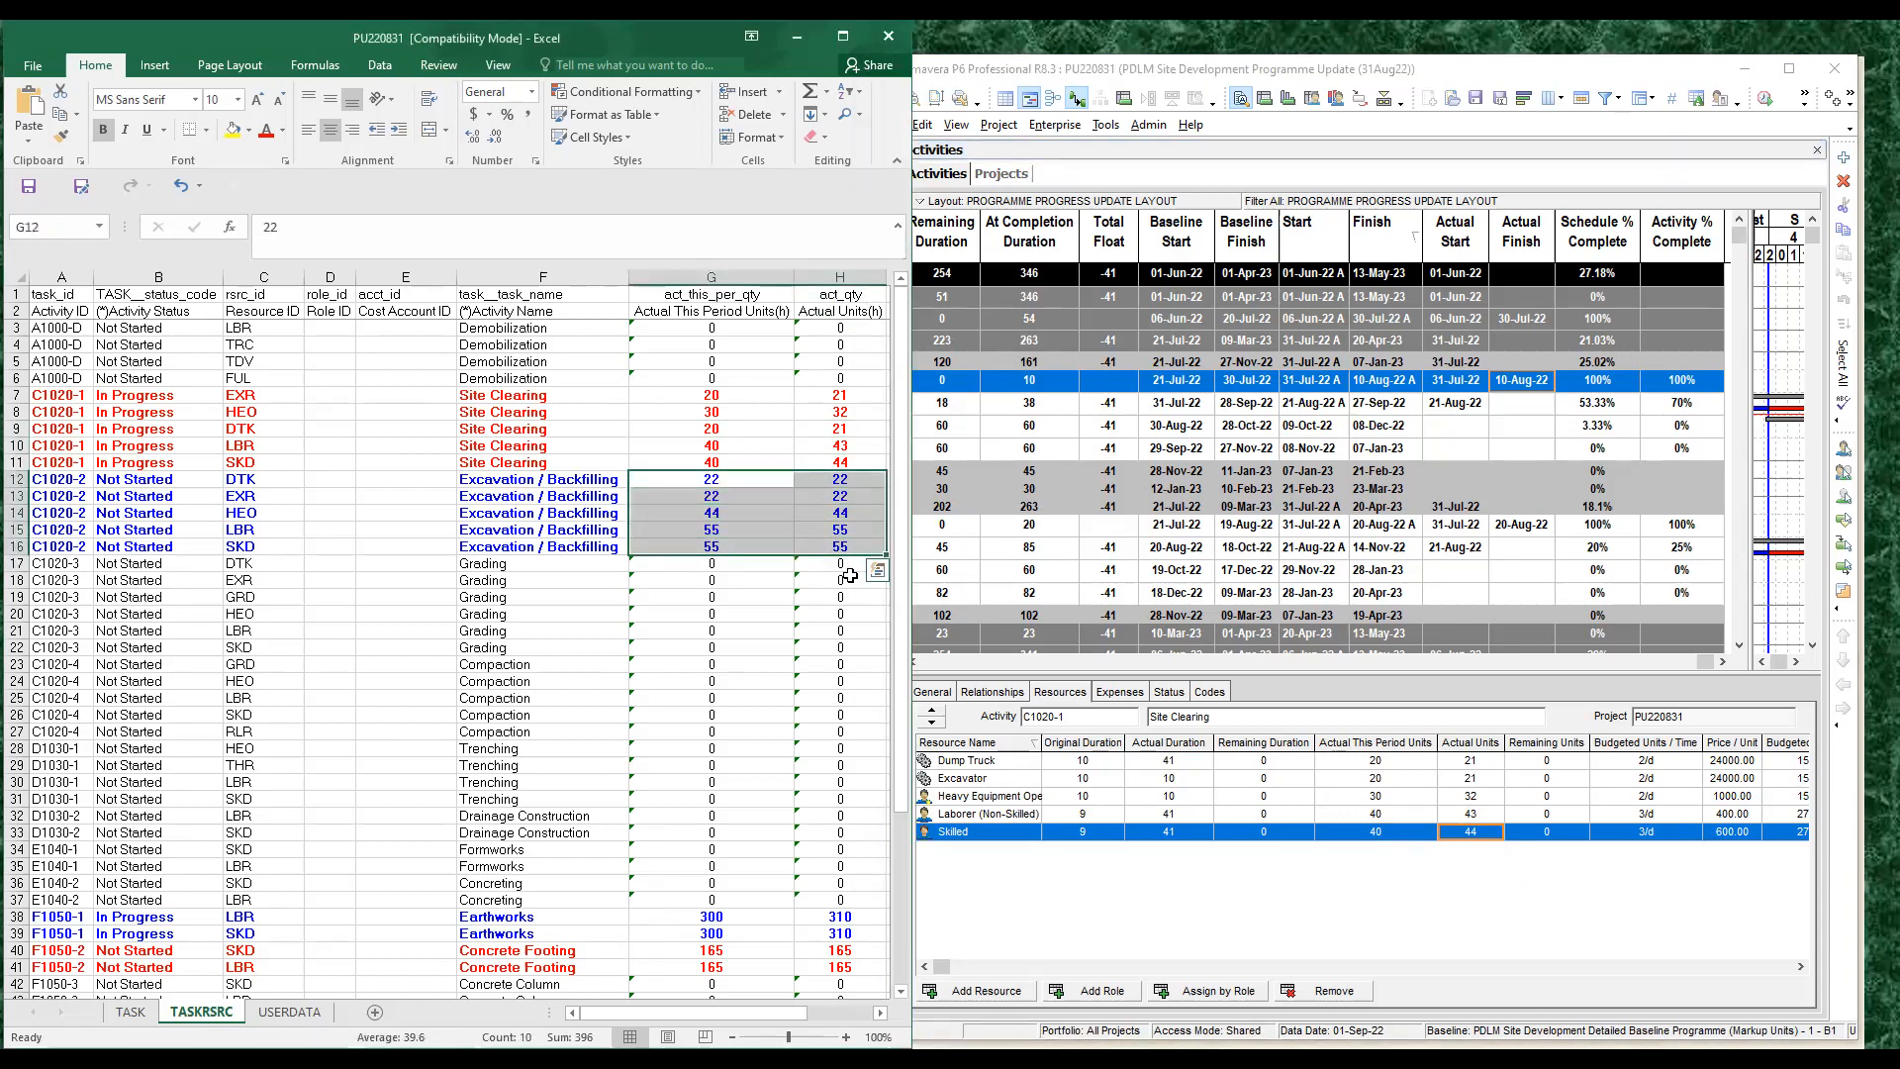
{"action": "left_click", "coordinate": [1598, 404]}
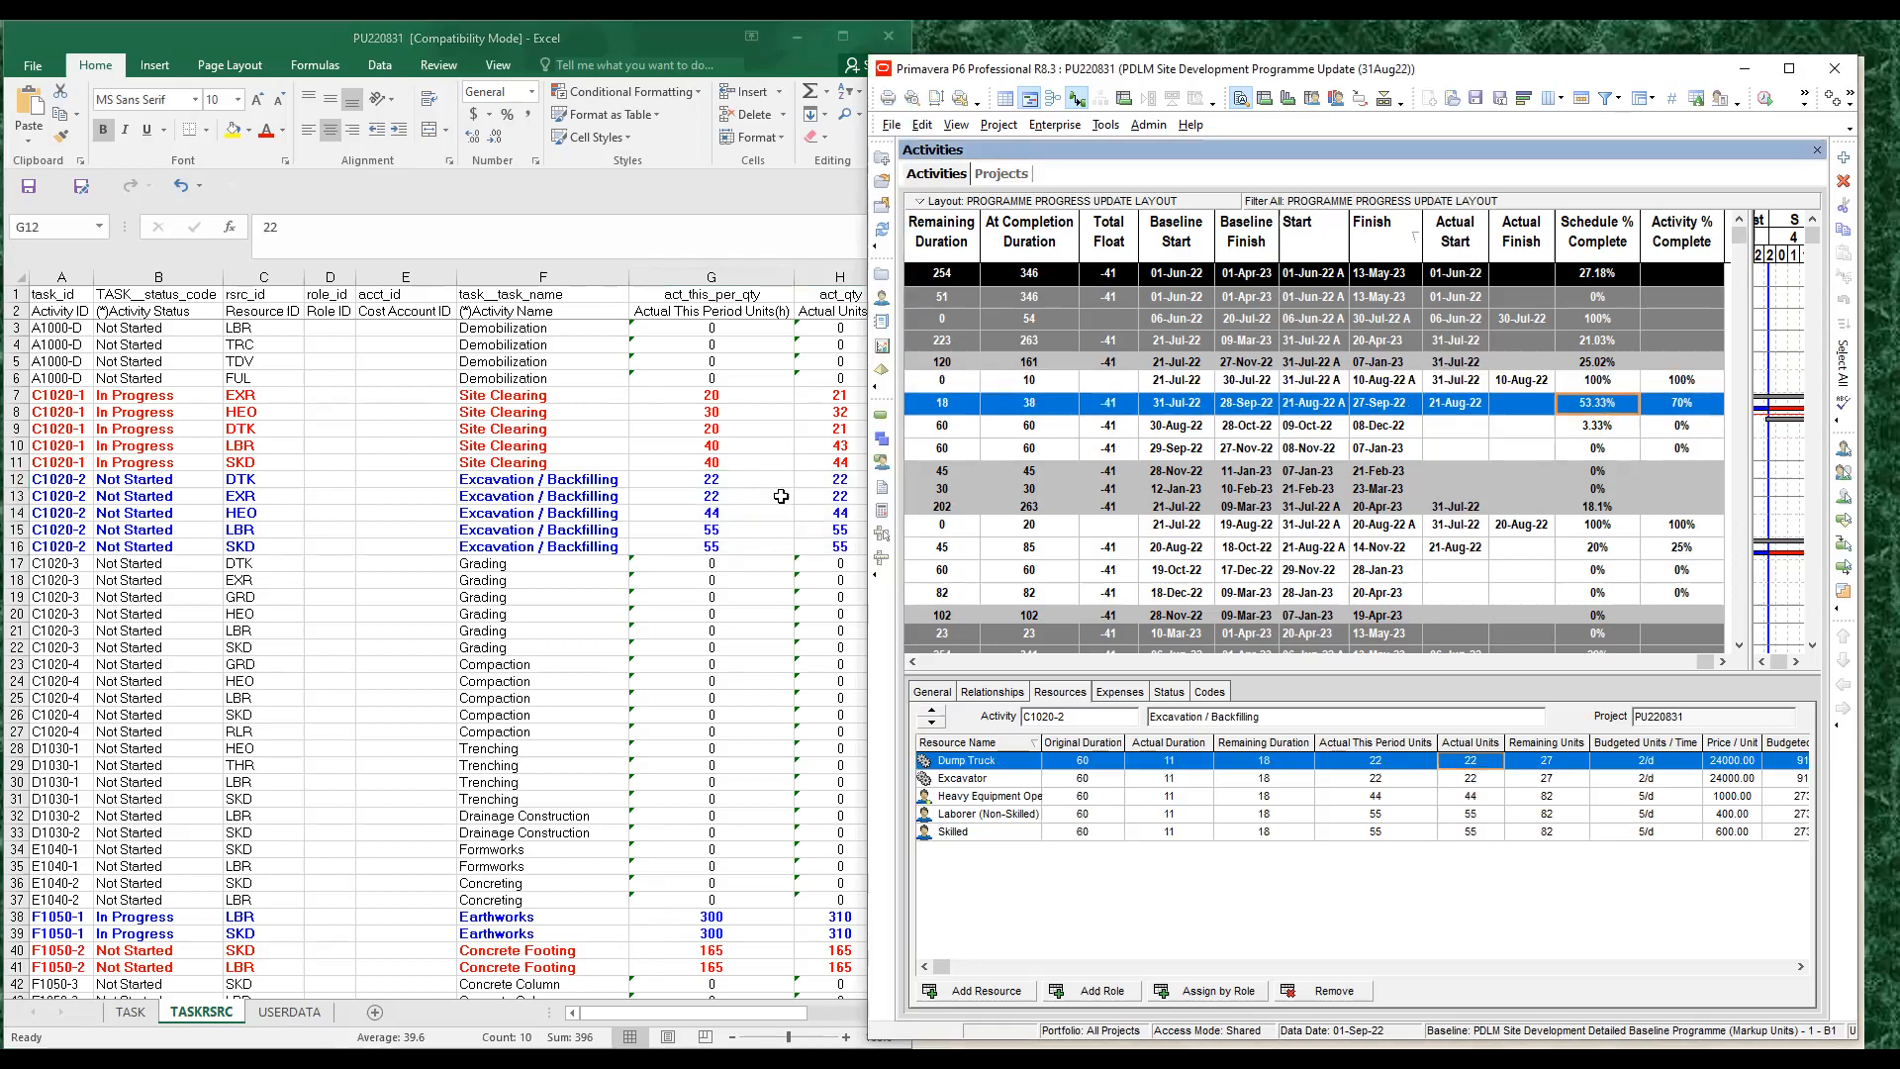
{"action": "key", "text": "alt+Tab"}
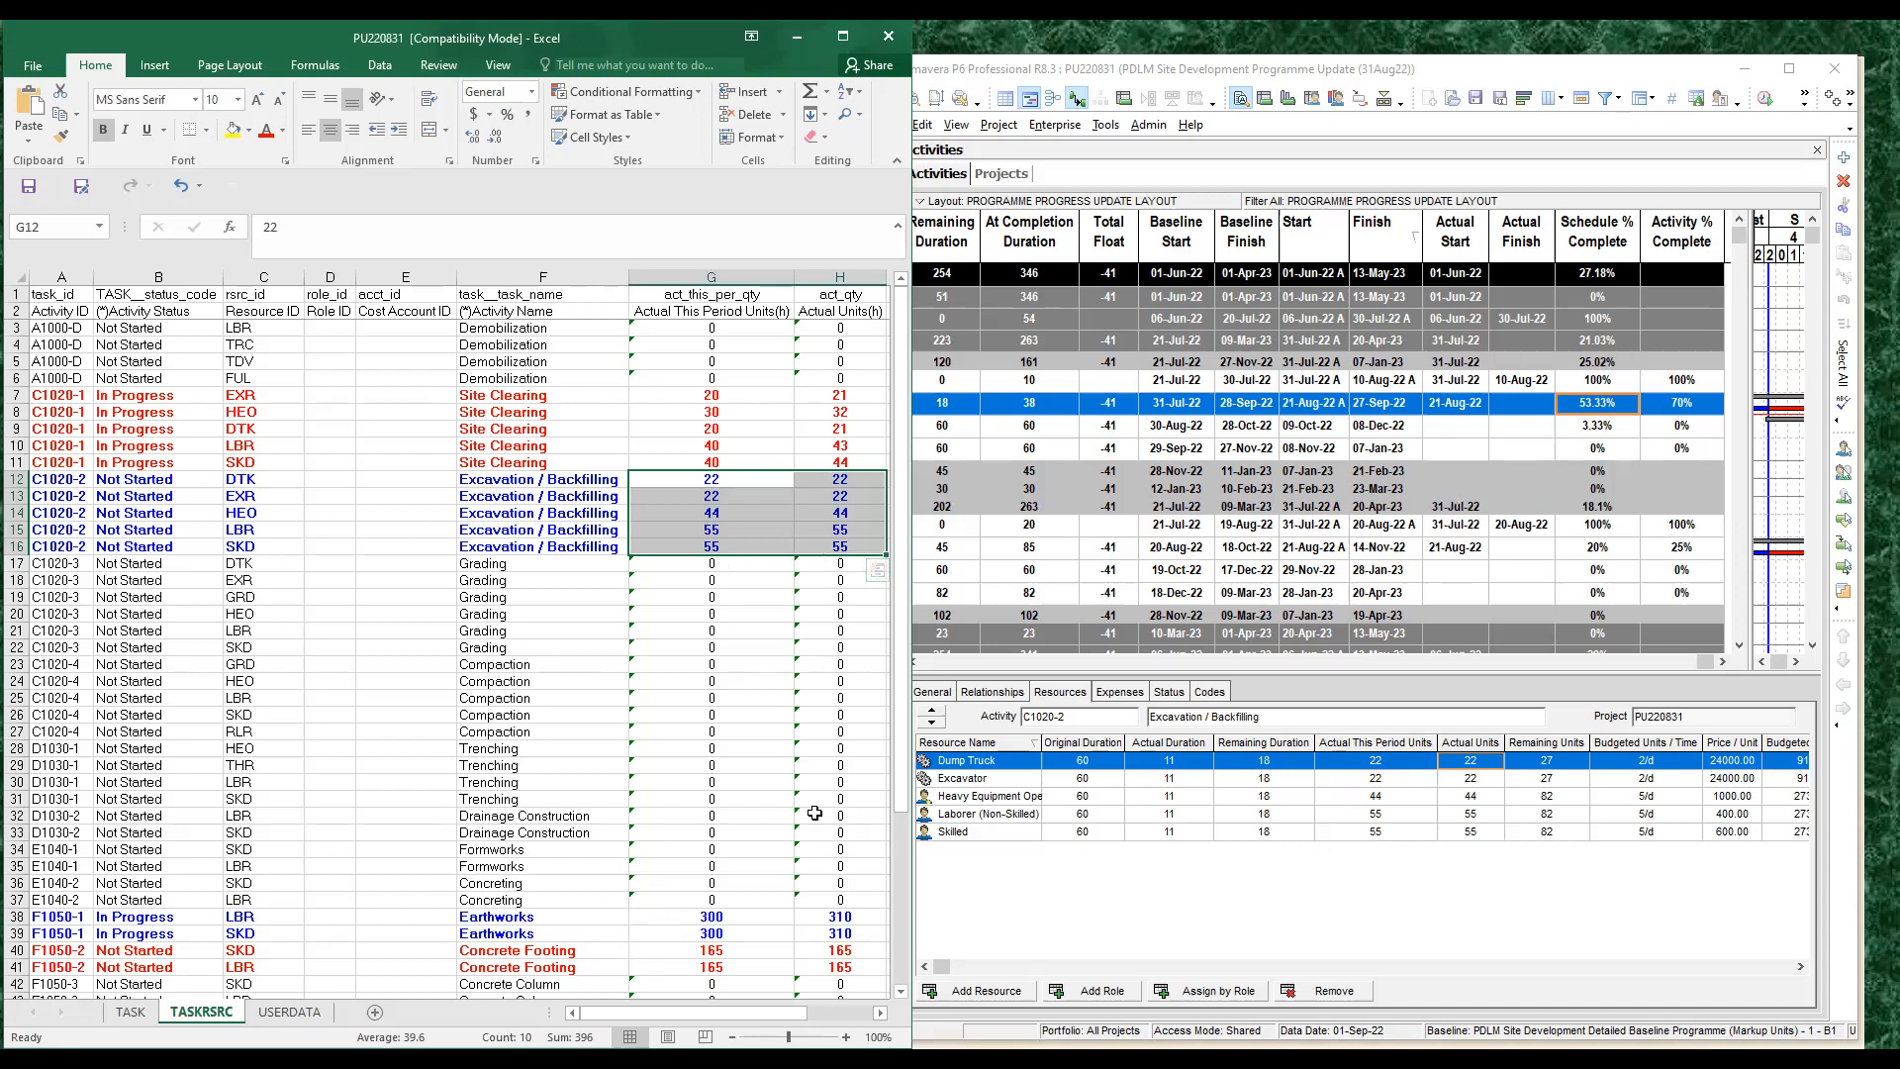
Compare the this-period and total actual units of the F1050-1 Earthworks labour resources in P6 with their TASKRSRC rows
{"action": "left_click", "coordinate": [1609, 433]}
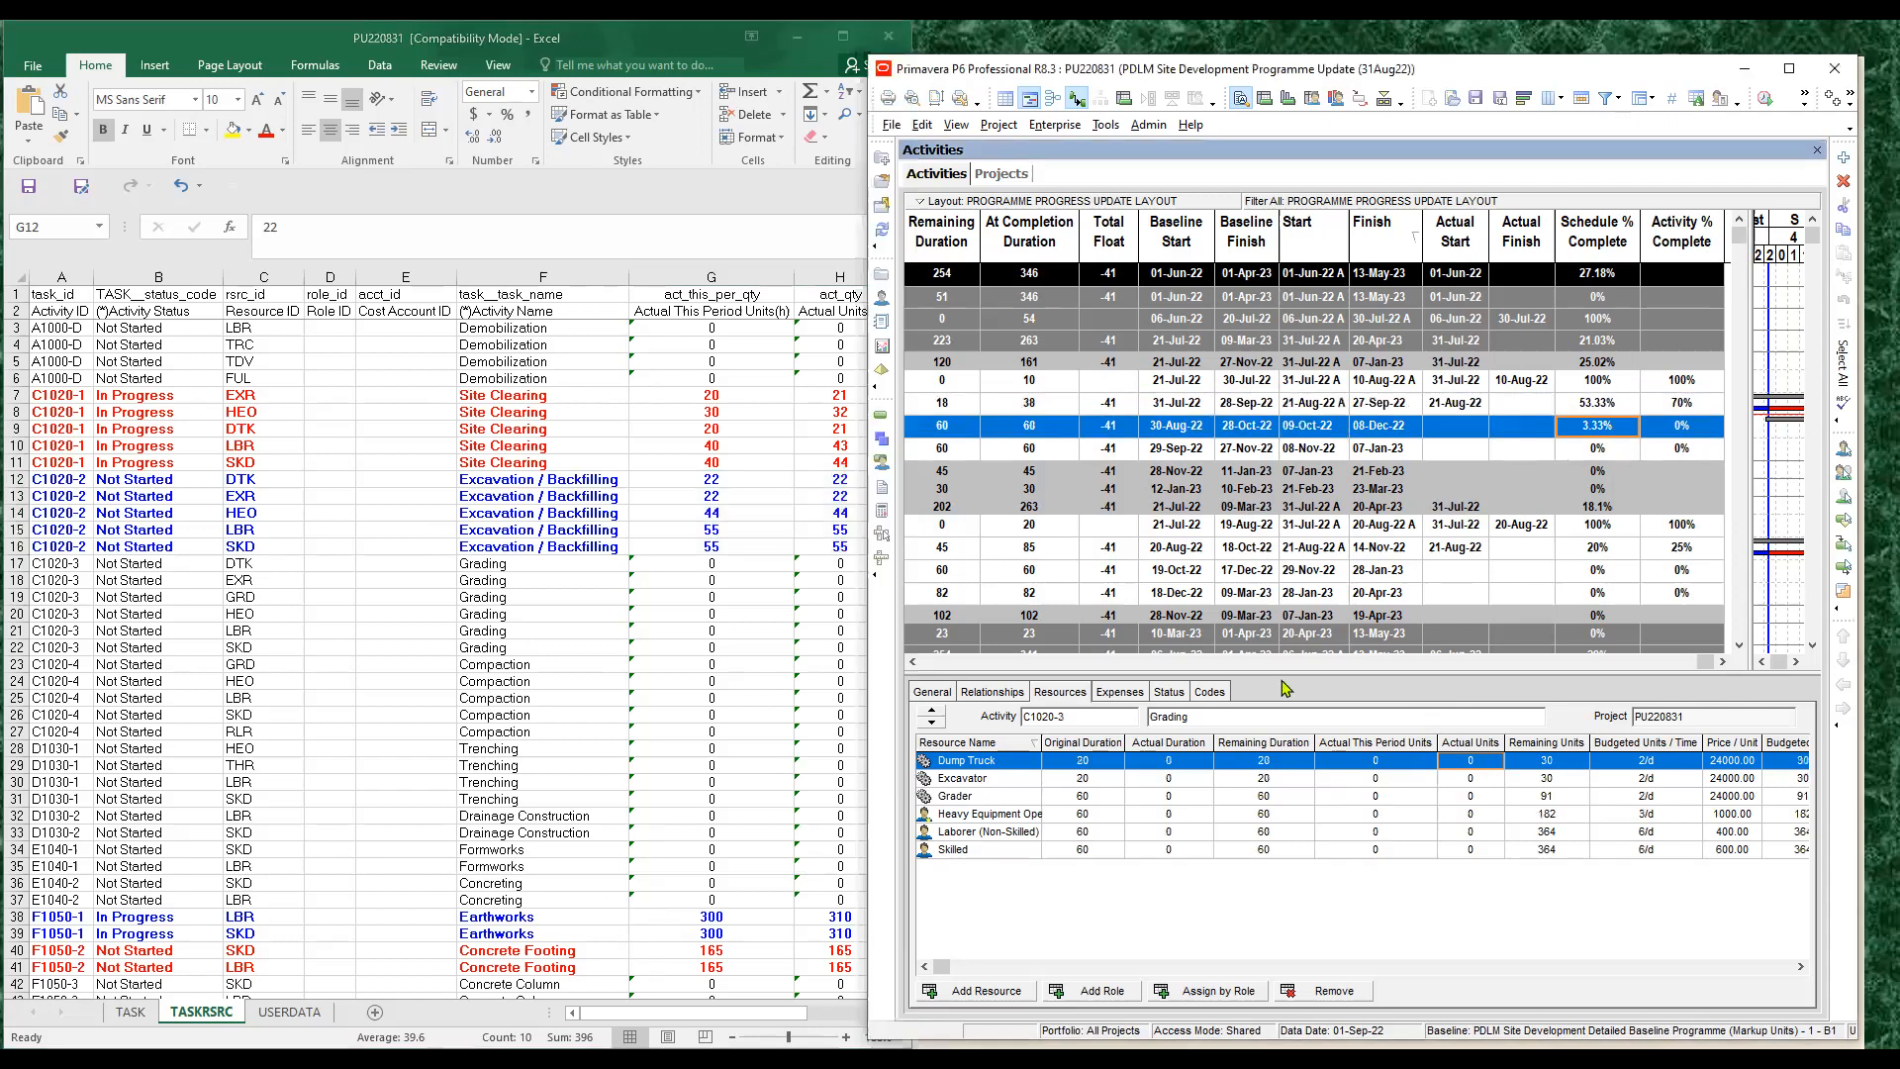
{"action": "left_click", "coordinate": [1599, 527]}
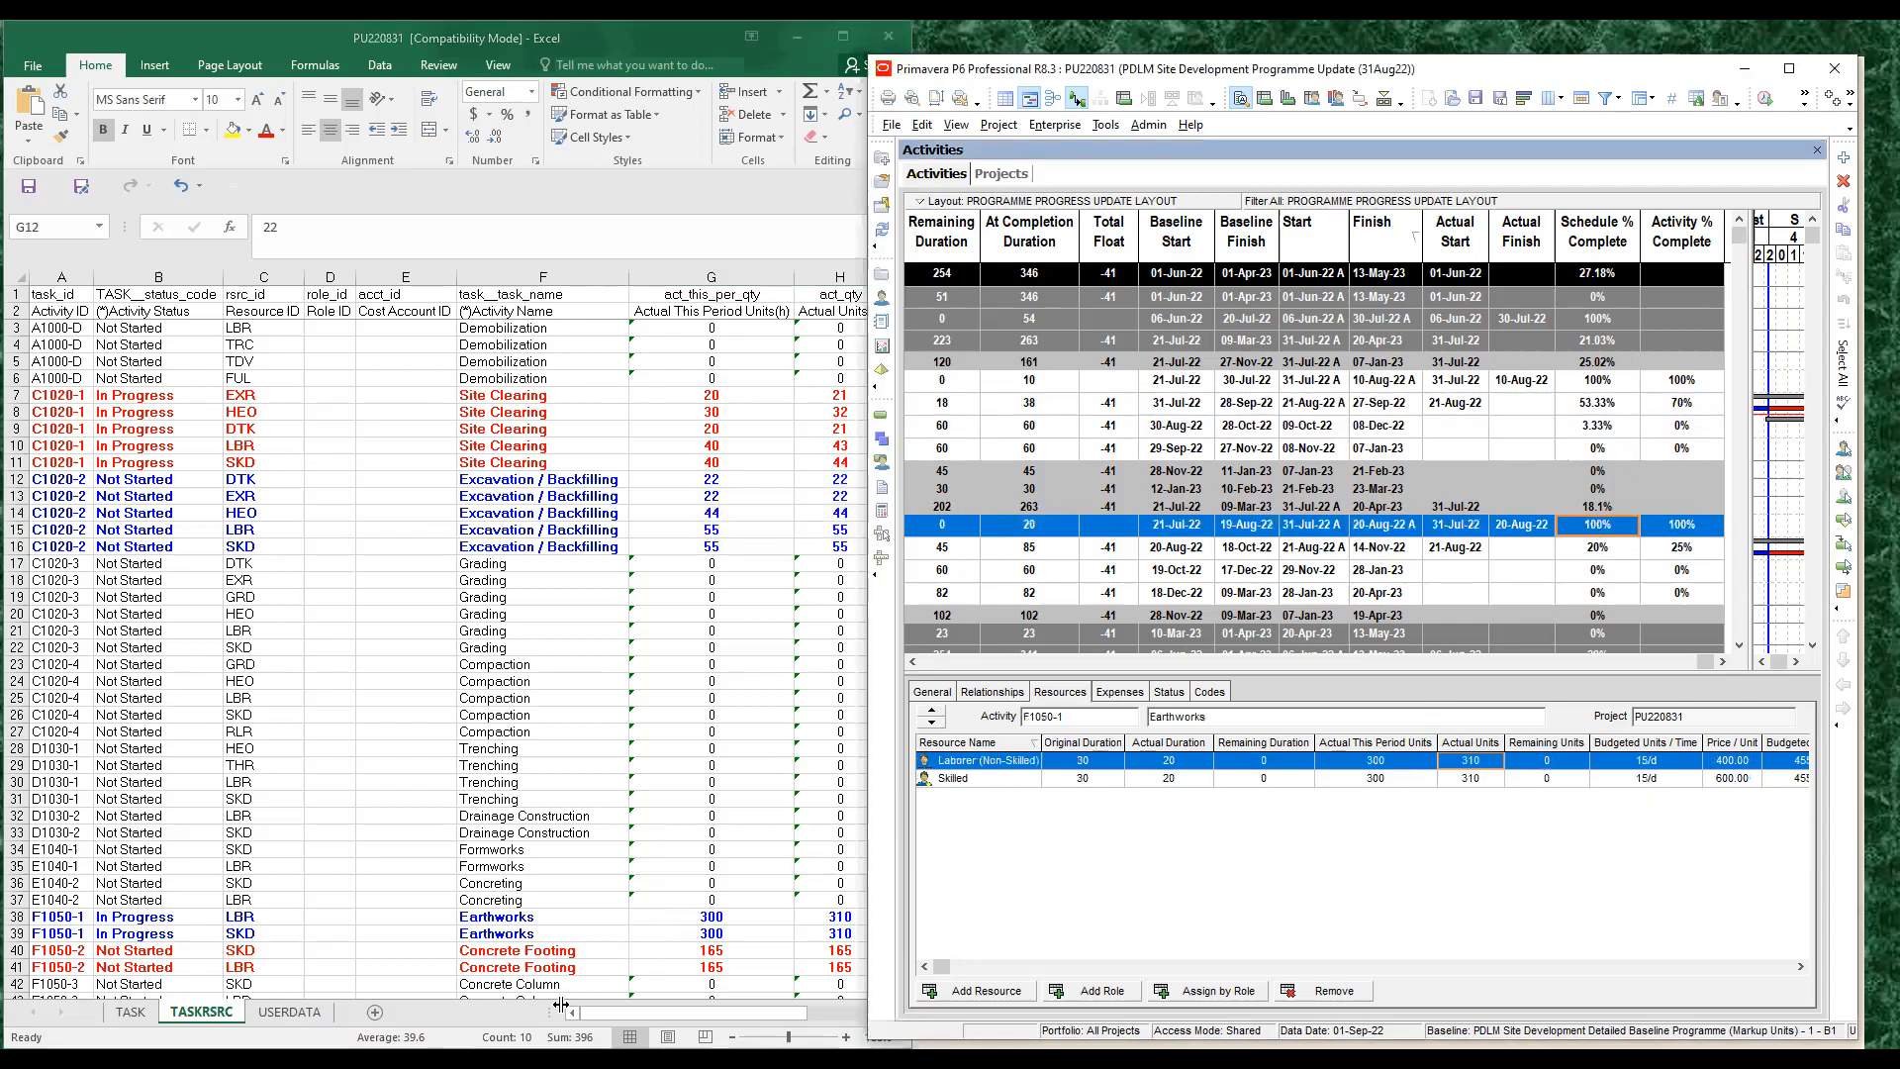
{"action": "left_click", "coordinate": [717, 922]}
{"action": "scroll", "coordinate": [719, 891], "scroll_direction": "down", "scroll_amount": 7}
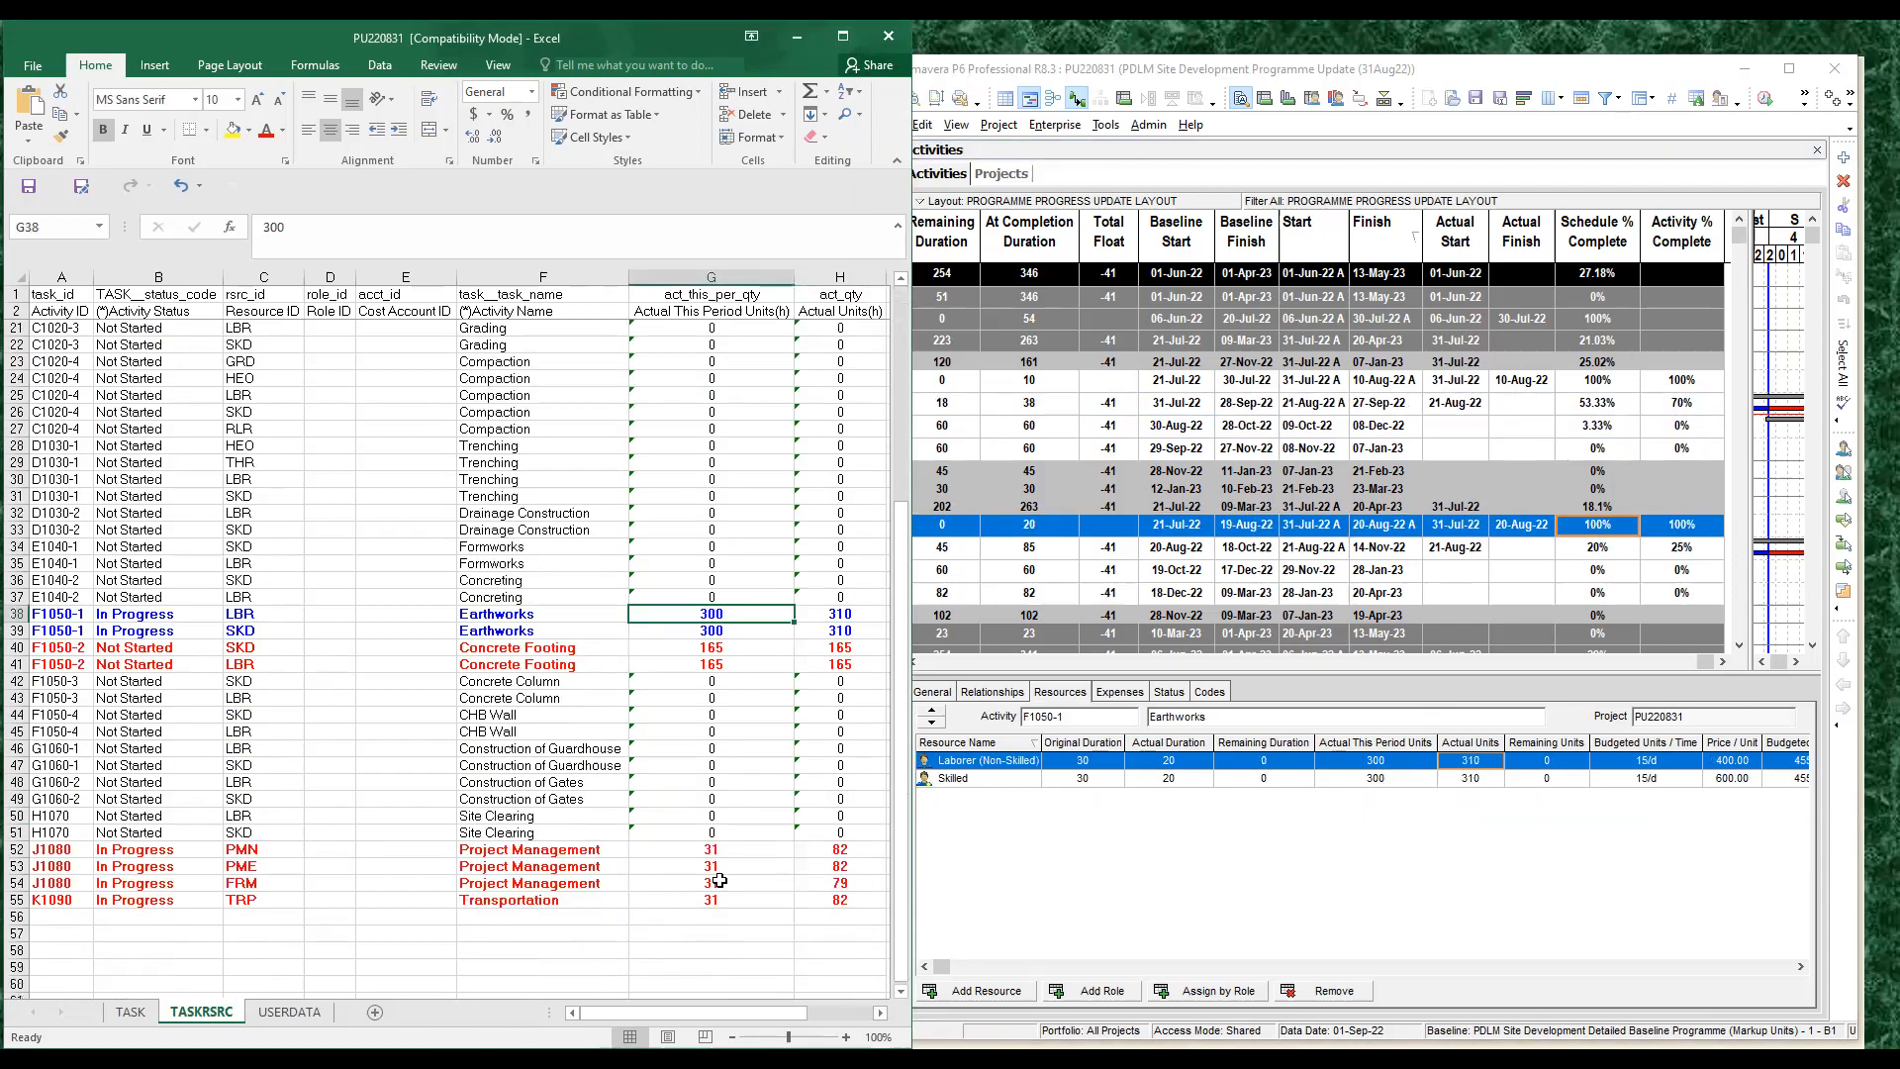
{"action": "scroll", "coordinate": [719, 877], "scroll_direction": "down", "scroll_amount": 1}
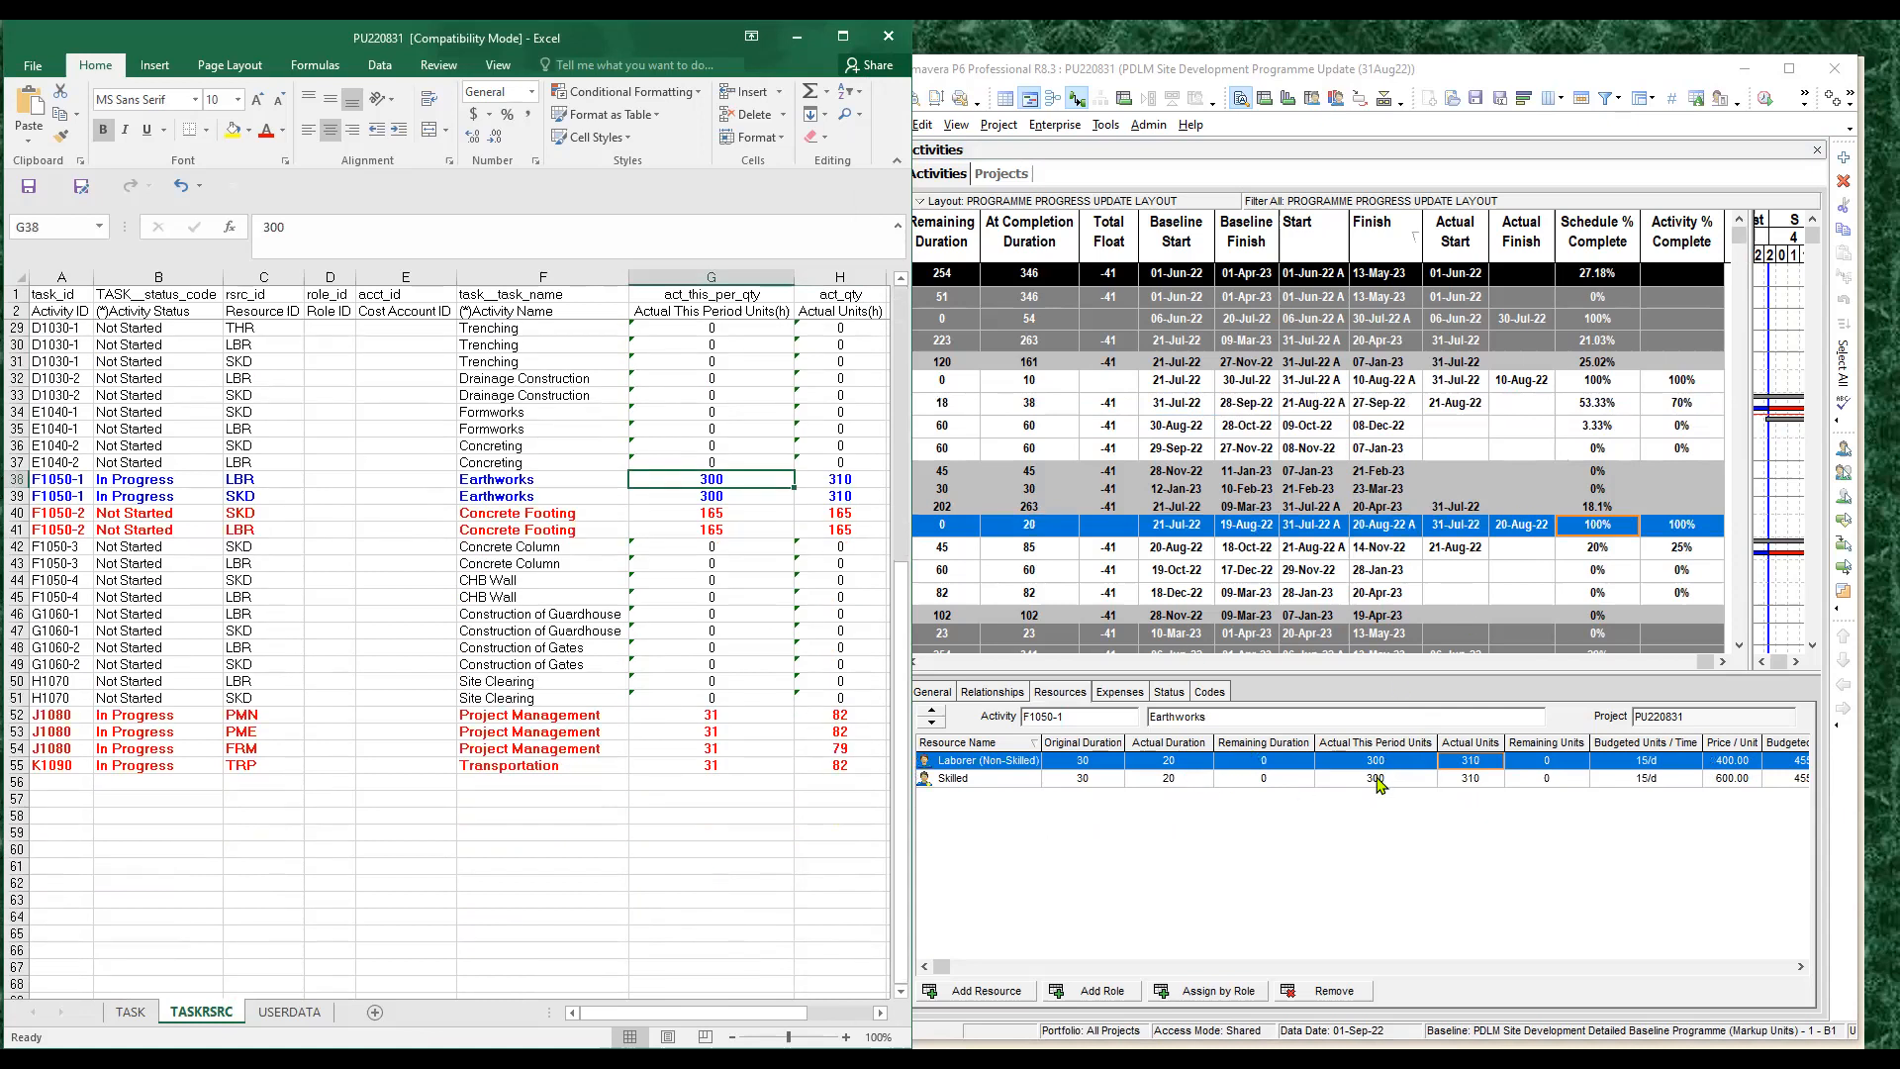
{"action": "left_click_drag", "start_coordinate": [830, 482], "coordinate": [851, 500]}
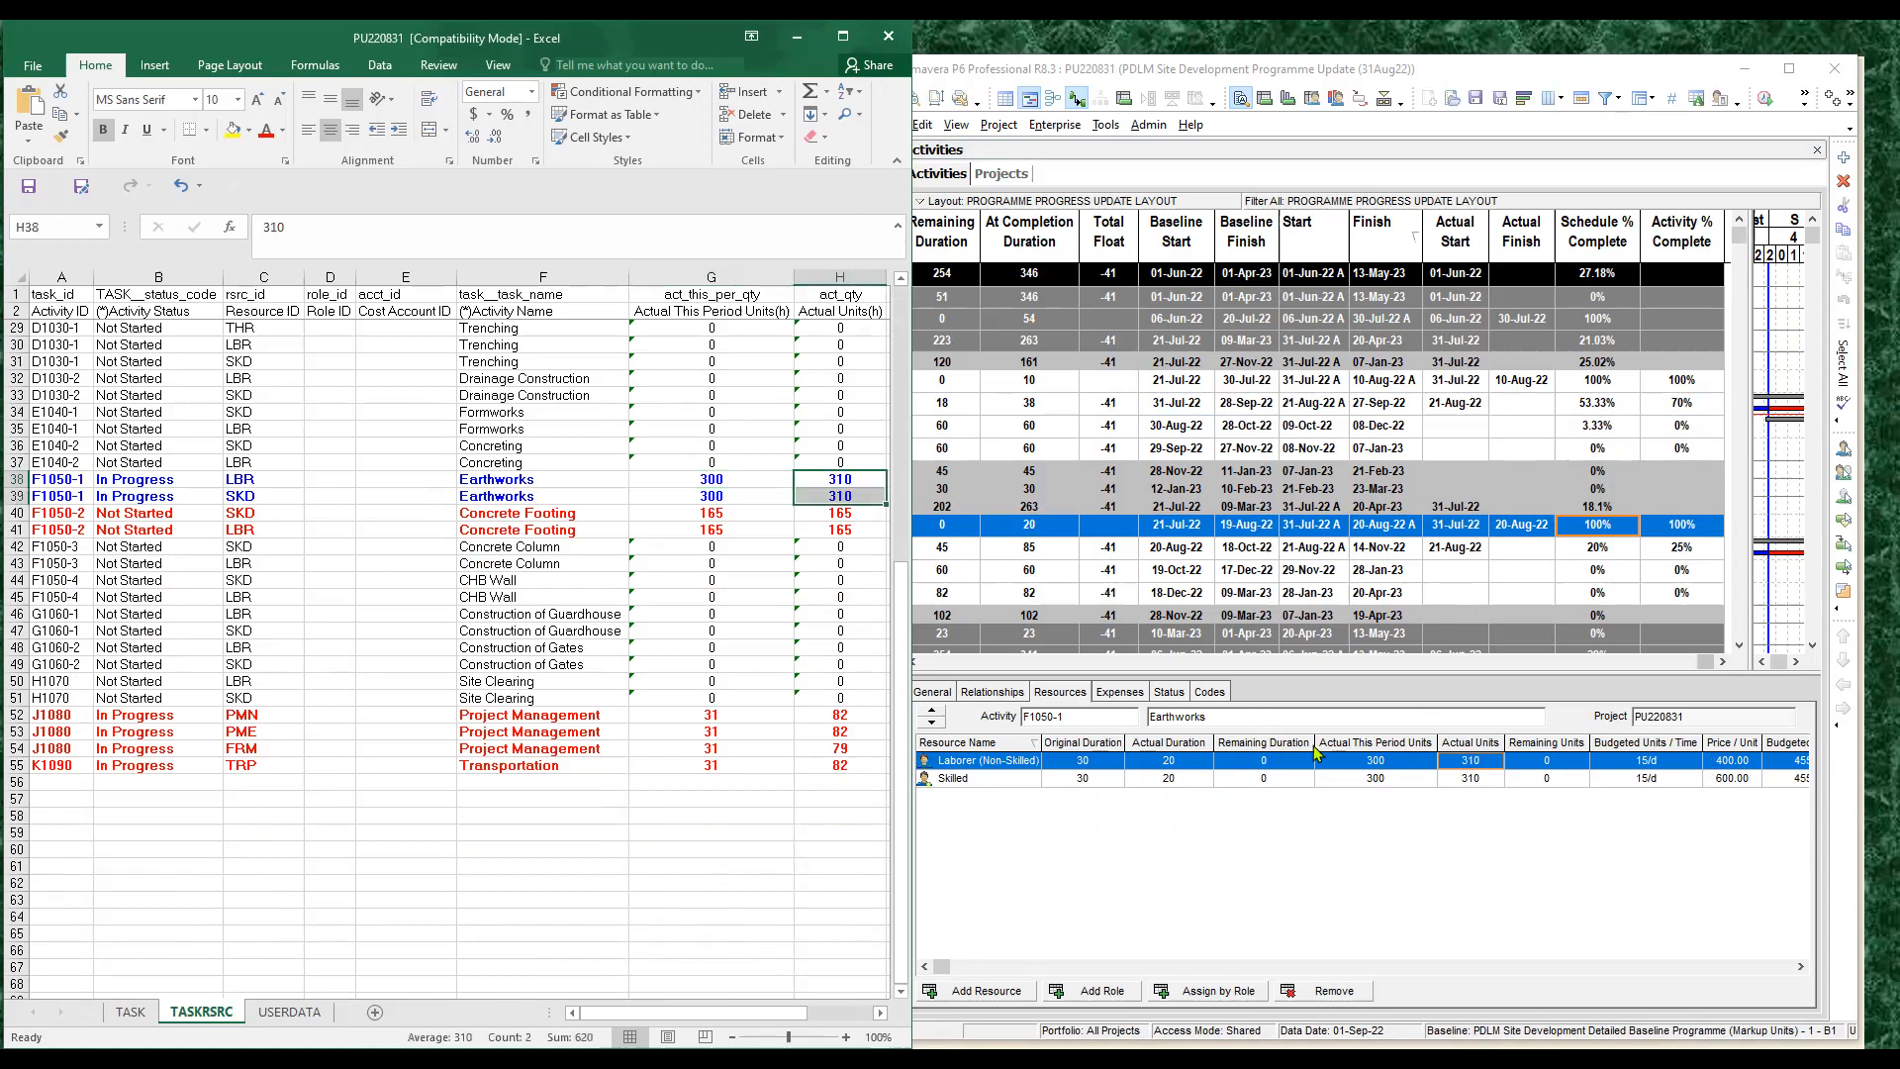
{"action": "left_click", "coordinate": [1473, 764]}
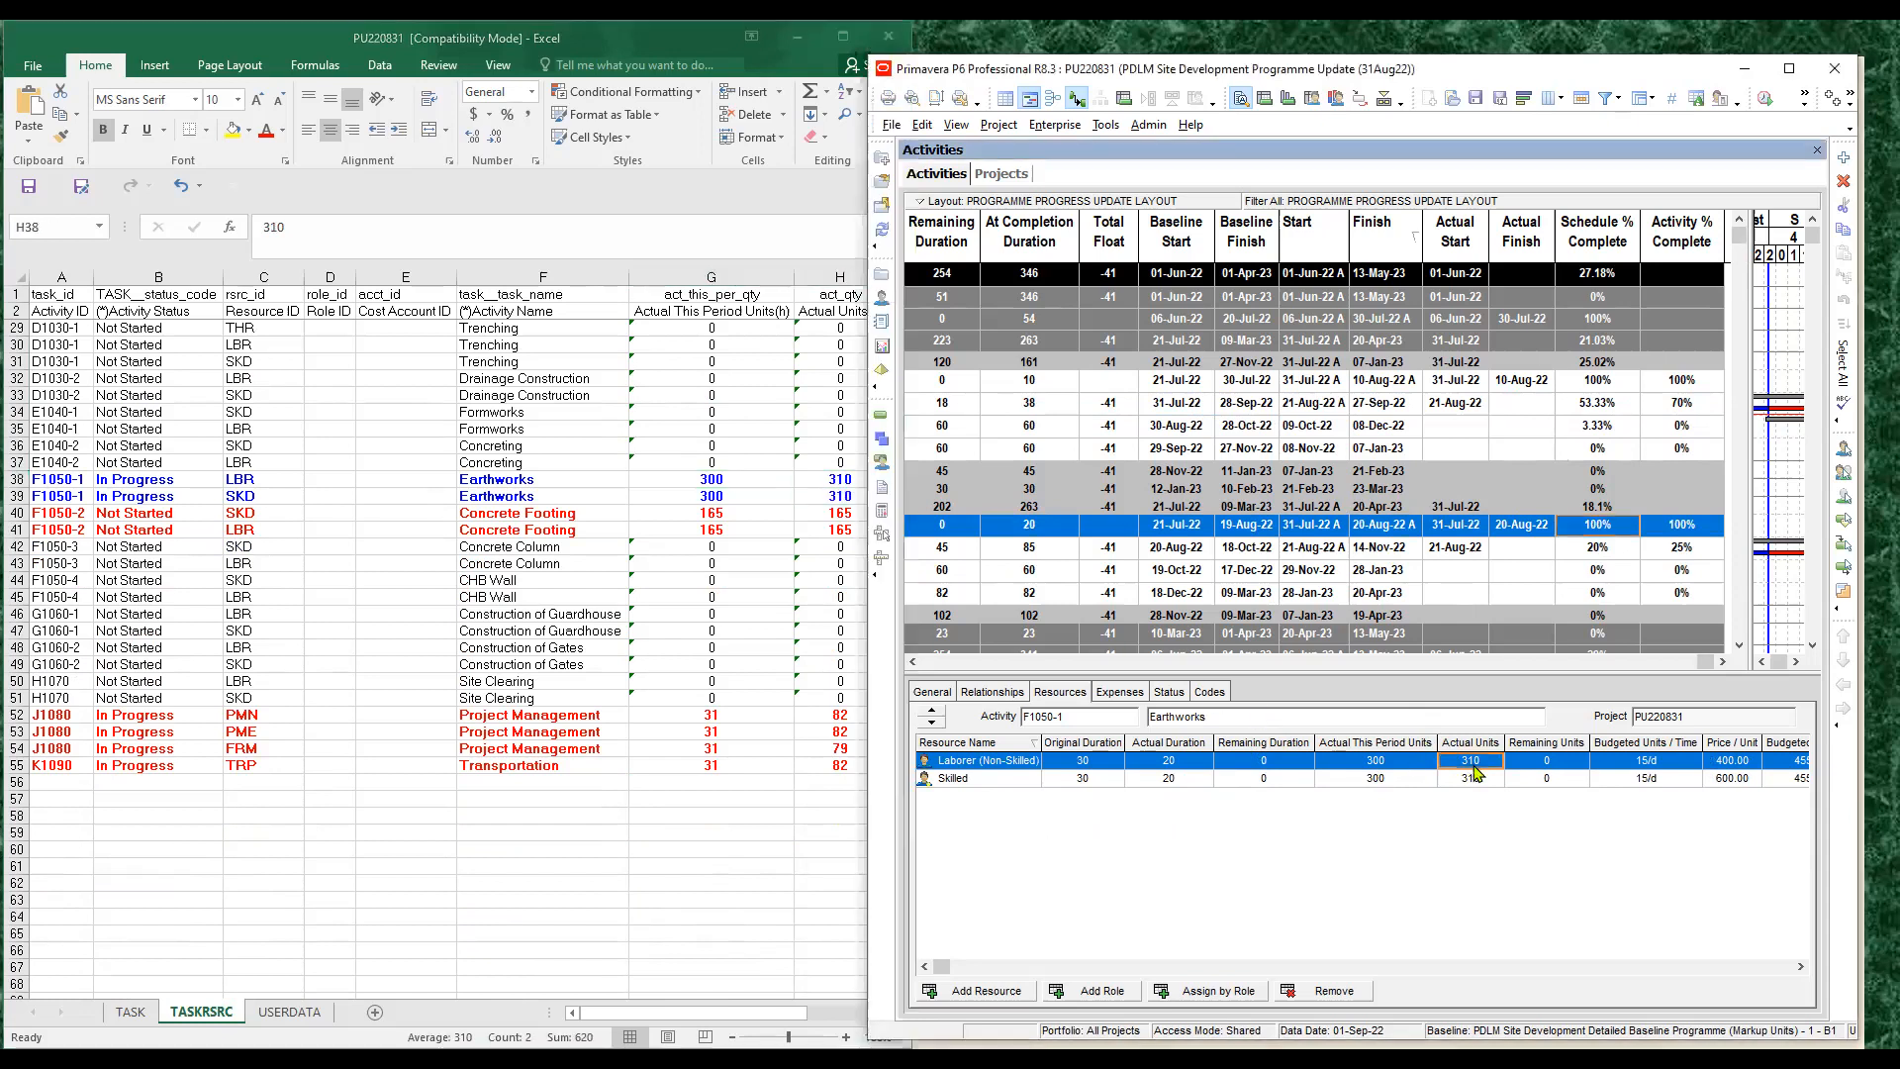
Compare the this-period and total actual units of Concrete Footing's Laborer and Skilled resources in P6 with the TASKRSRC sheet
{"action": "left_click", "coordinate": [1603, 551]}
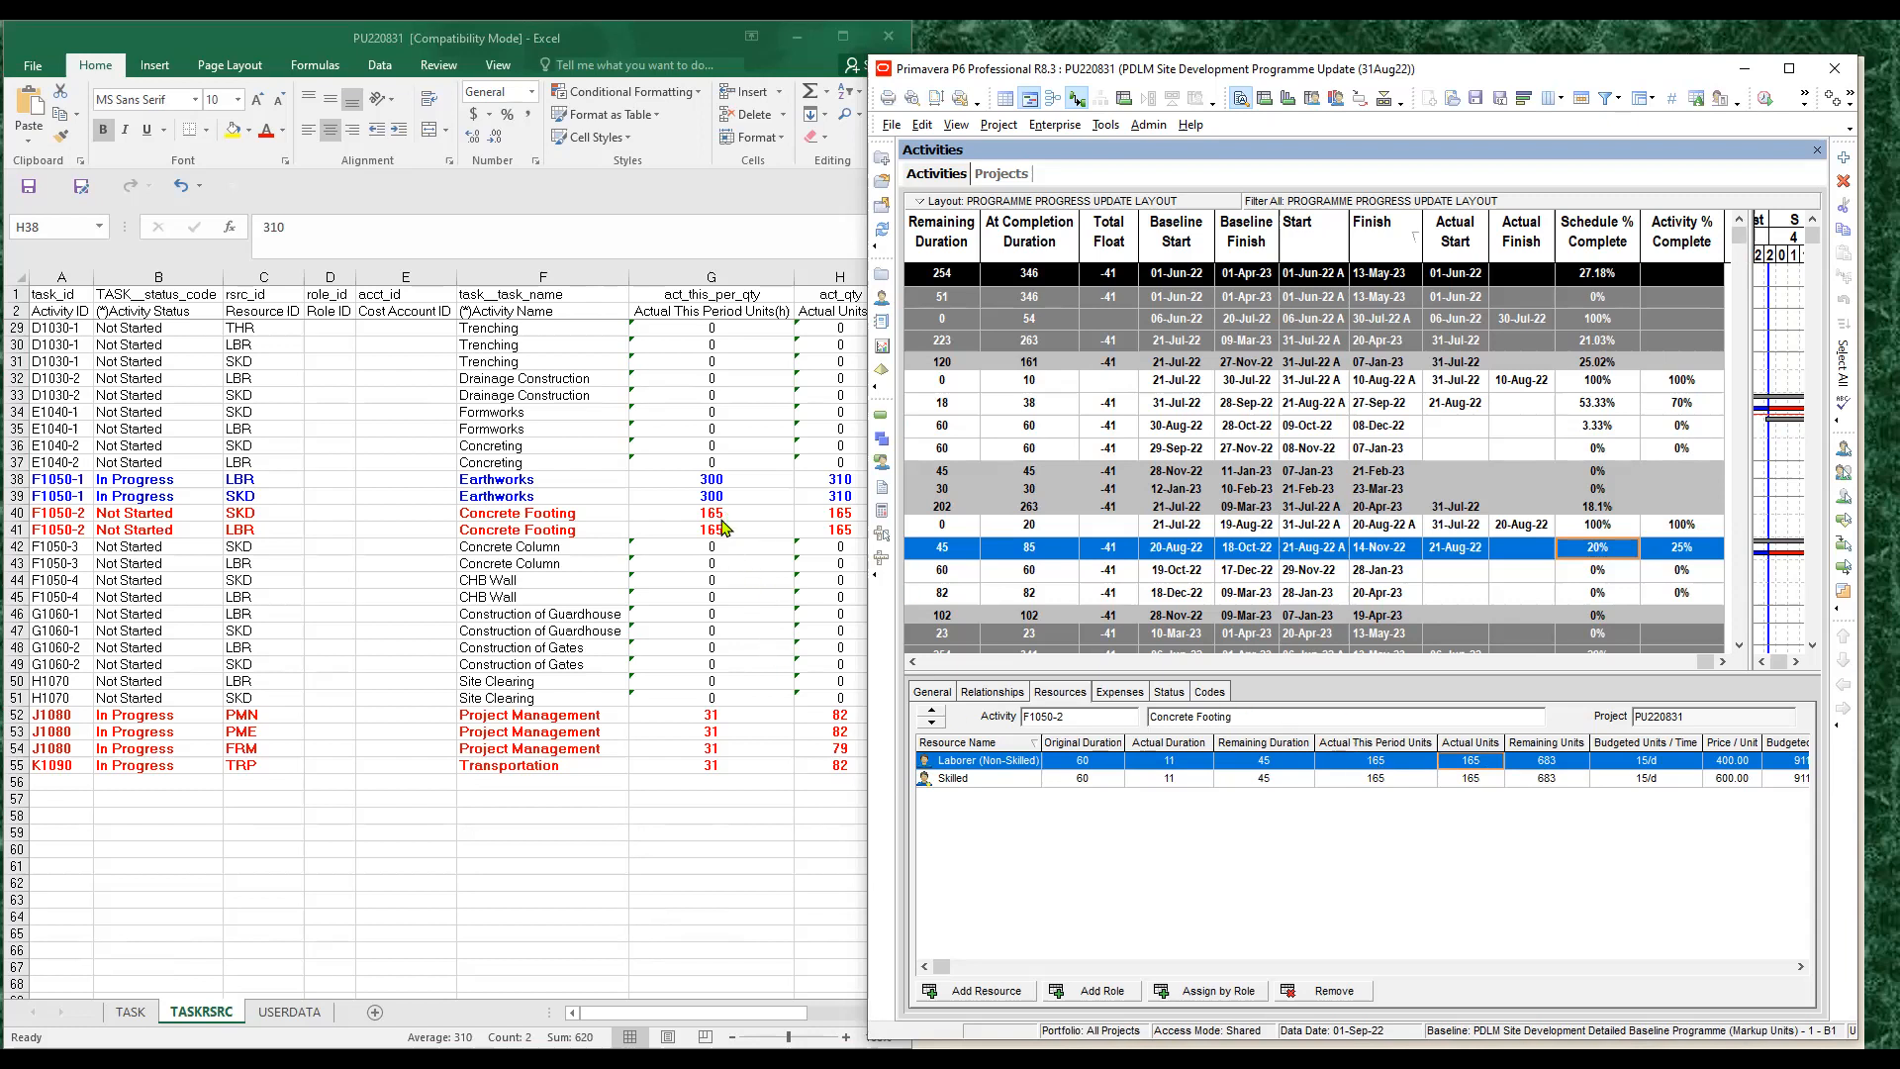
{"action": "left_click_drag", "start_coordinate": [721, 521], "coordinate": [732, 535]}
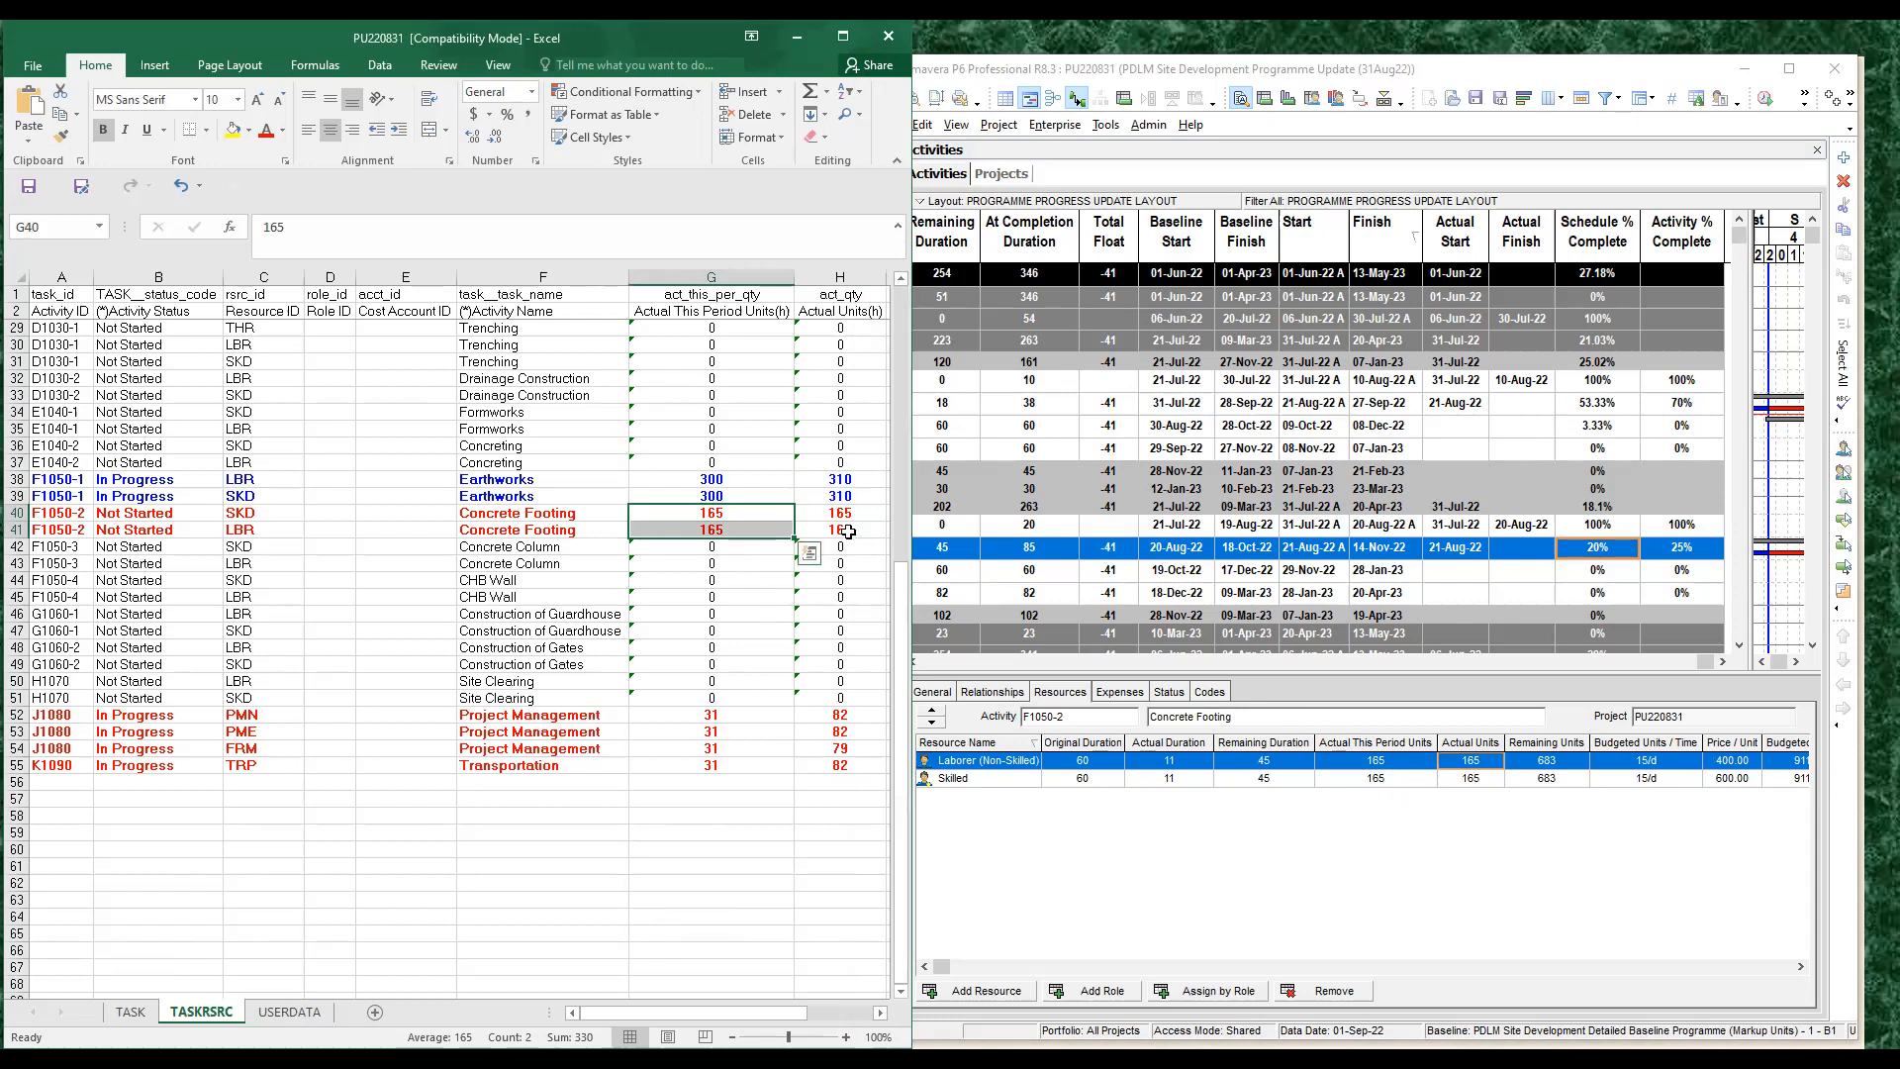
{"action": "left_click", "coordinate": [1471, 778]}
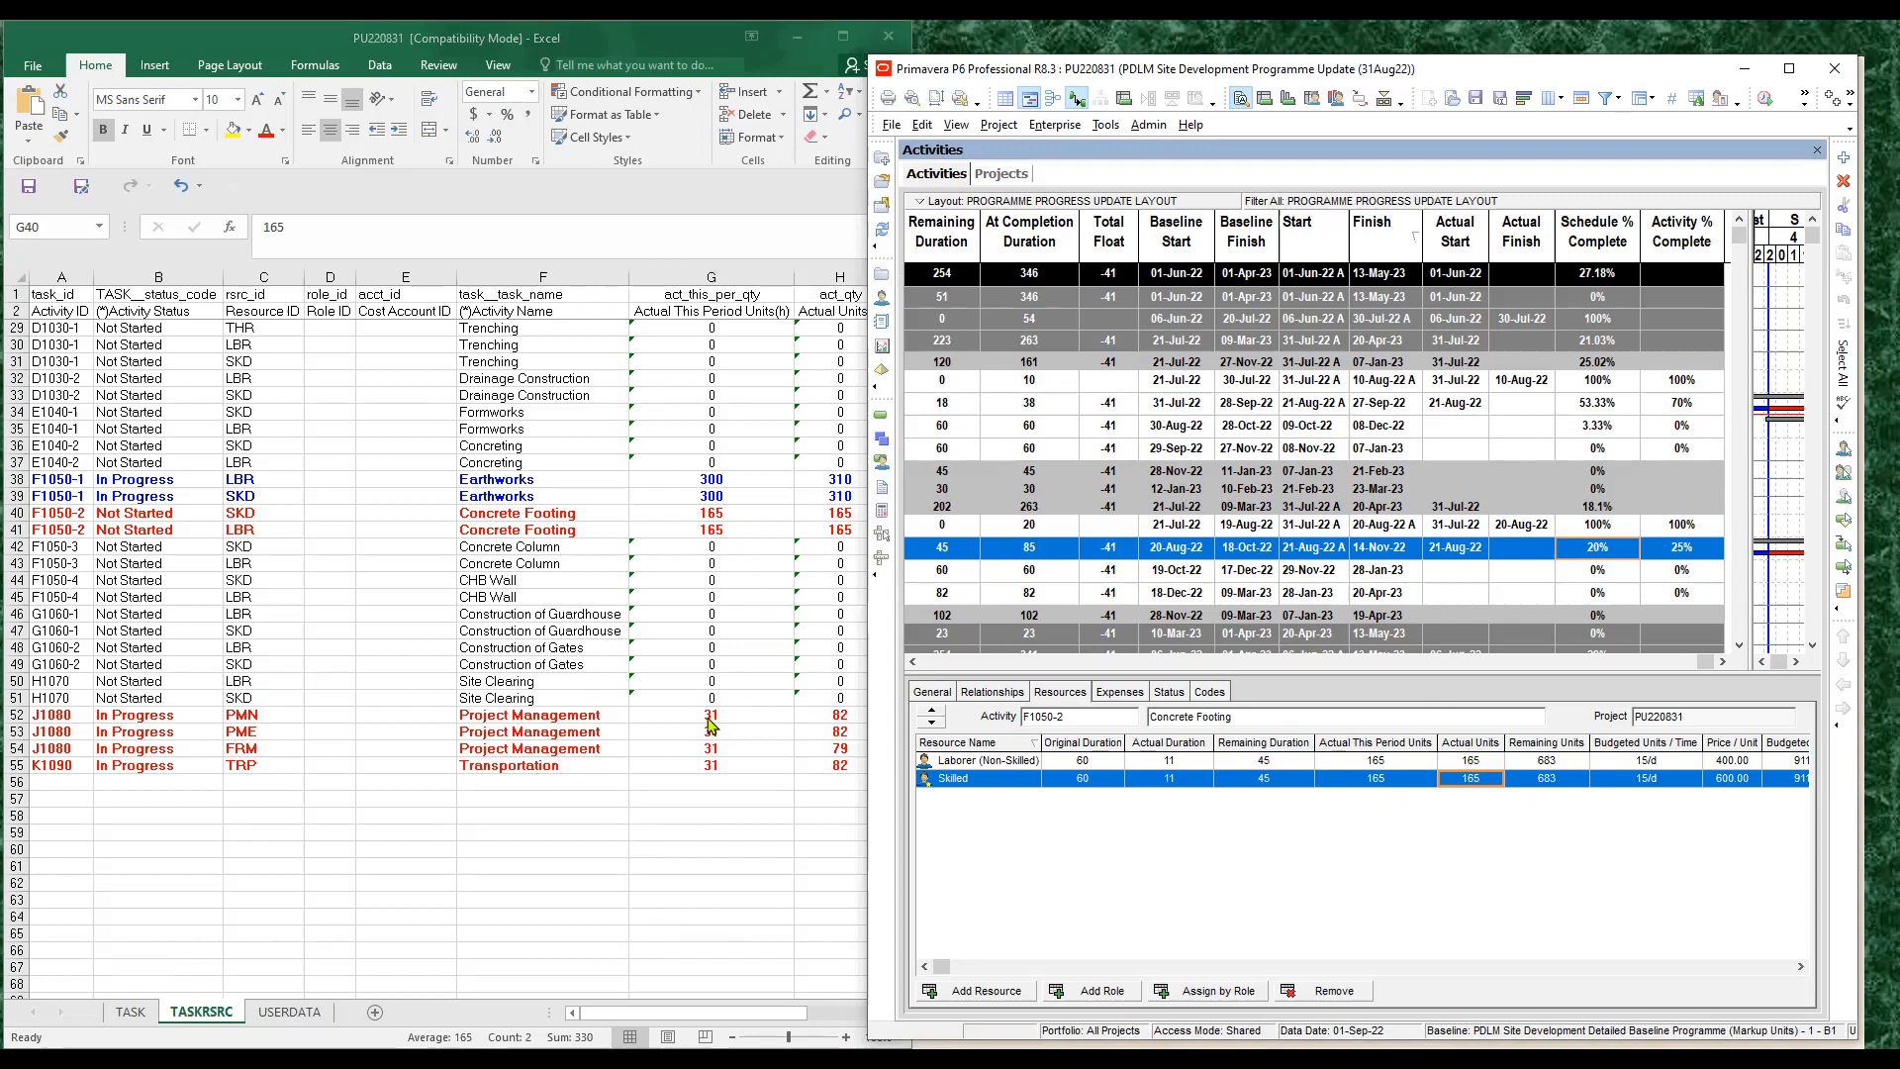
Compare the this-period and total actual units of Project Management's Foreman, Project Engineer and Project Manager in P6 with the TASKRSRC sheet
{"action": "left_click", "coordinate": [1739, 644]}
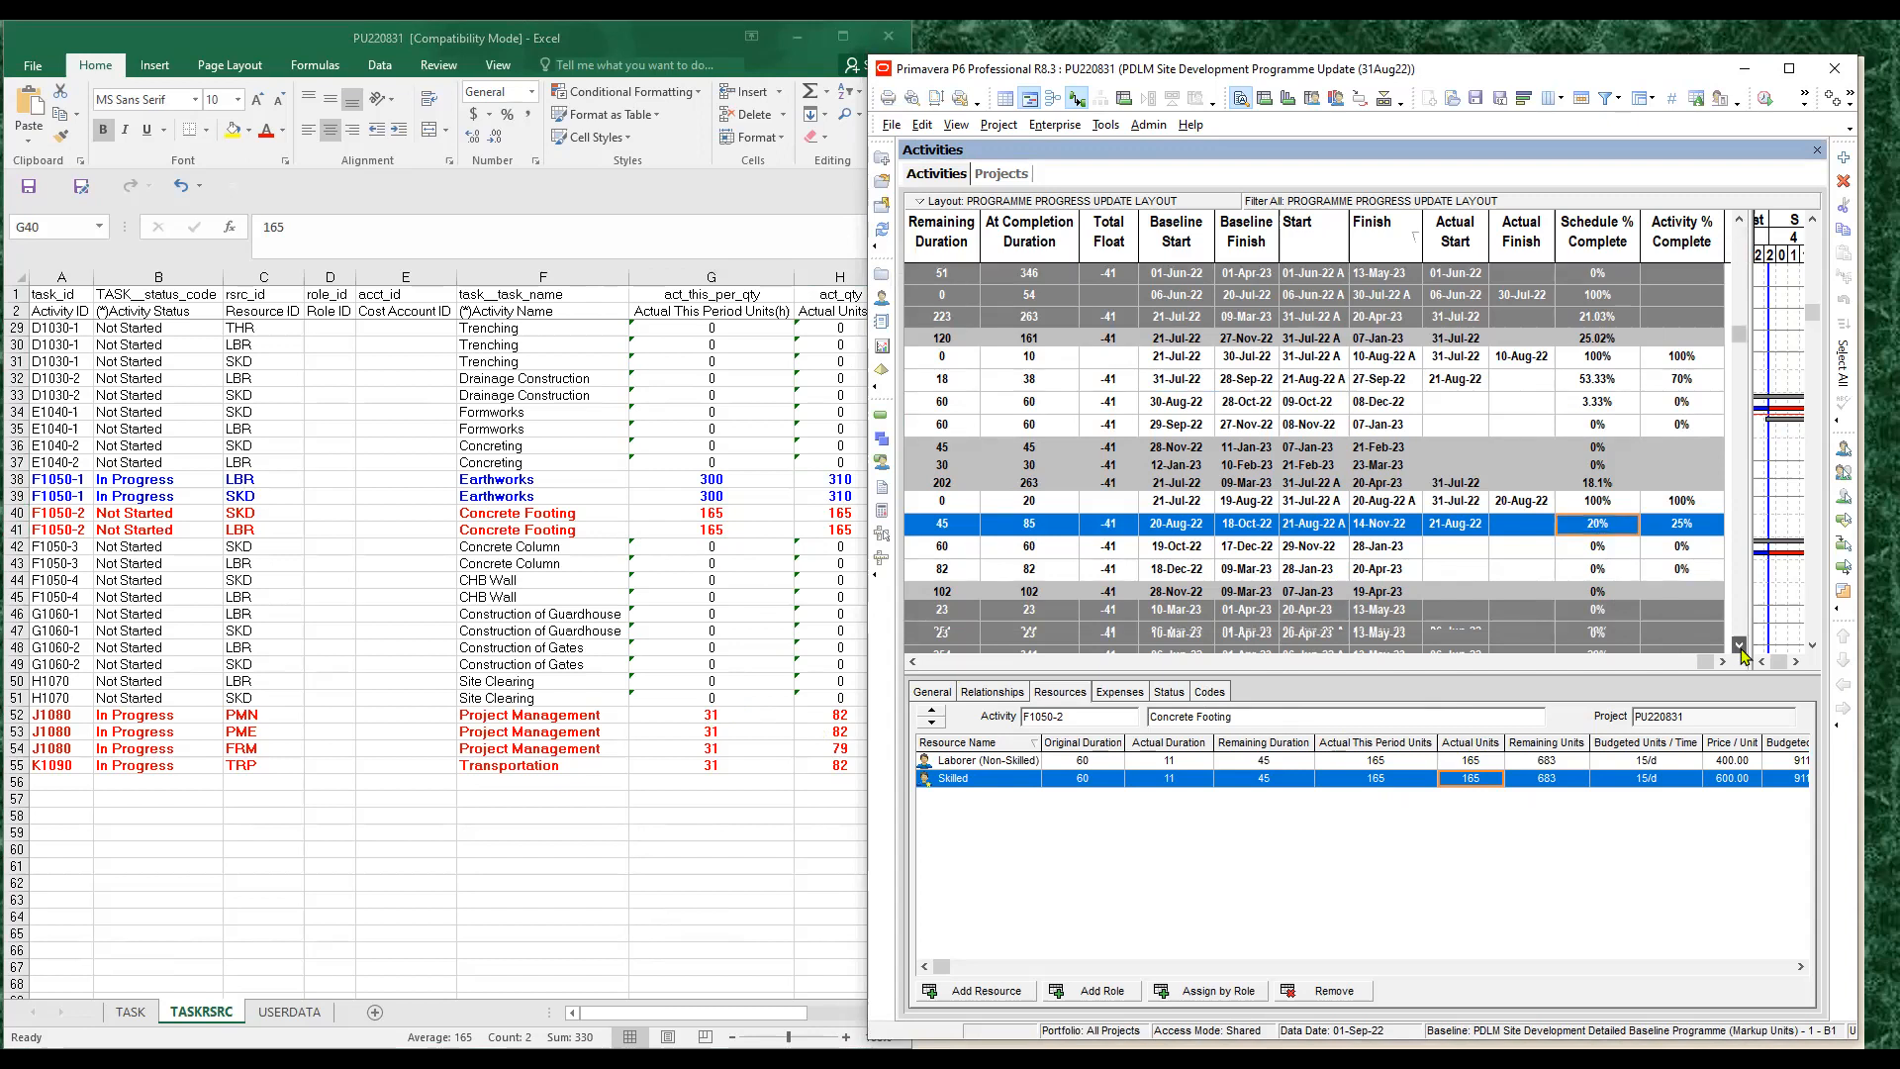
{"action": "left_click", "coordinate": [1739, 644]}
{"action": "left_click", "coordinate": [1740, 645]}
{"action": "left_click", "coordinate": [1741, 645]}
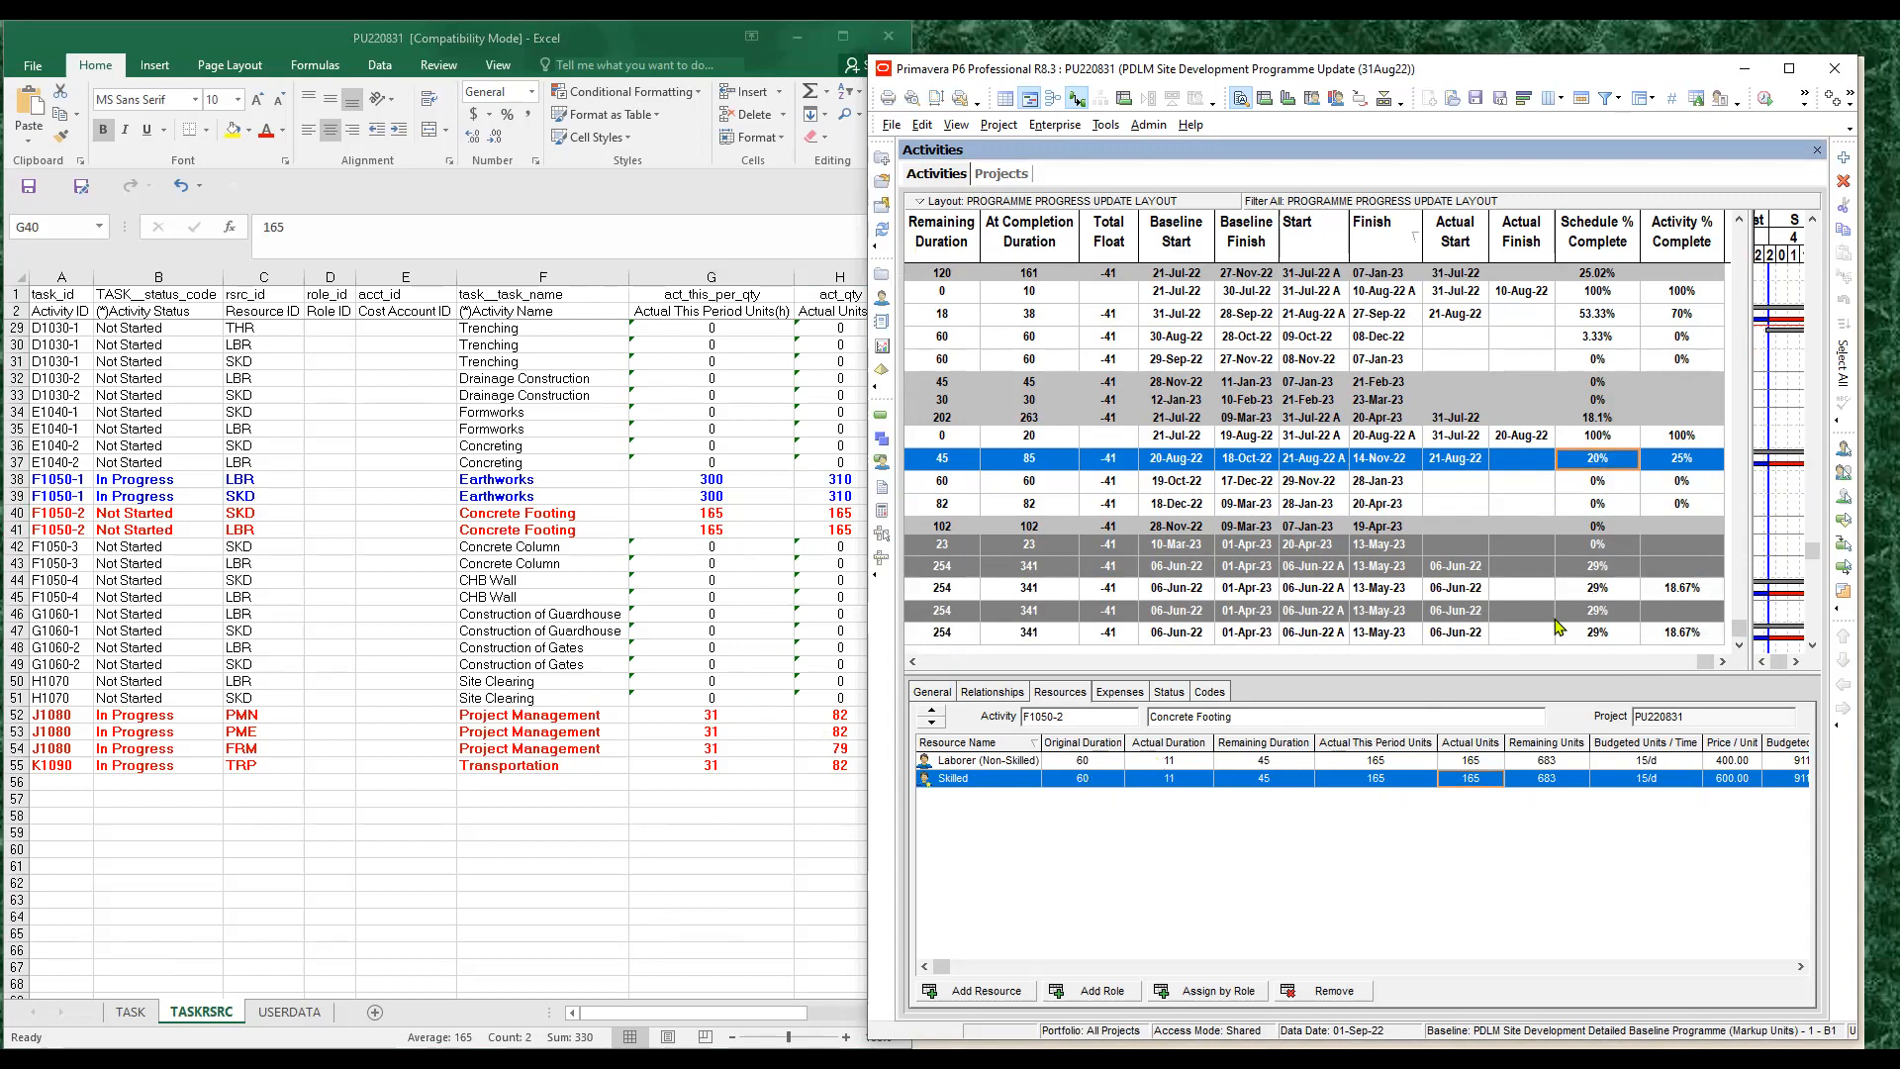
{"action": "left_click", "coordinate": [1601, 590]}
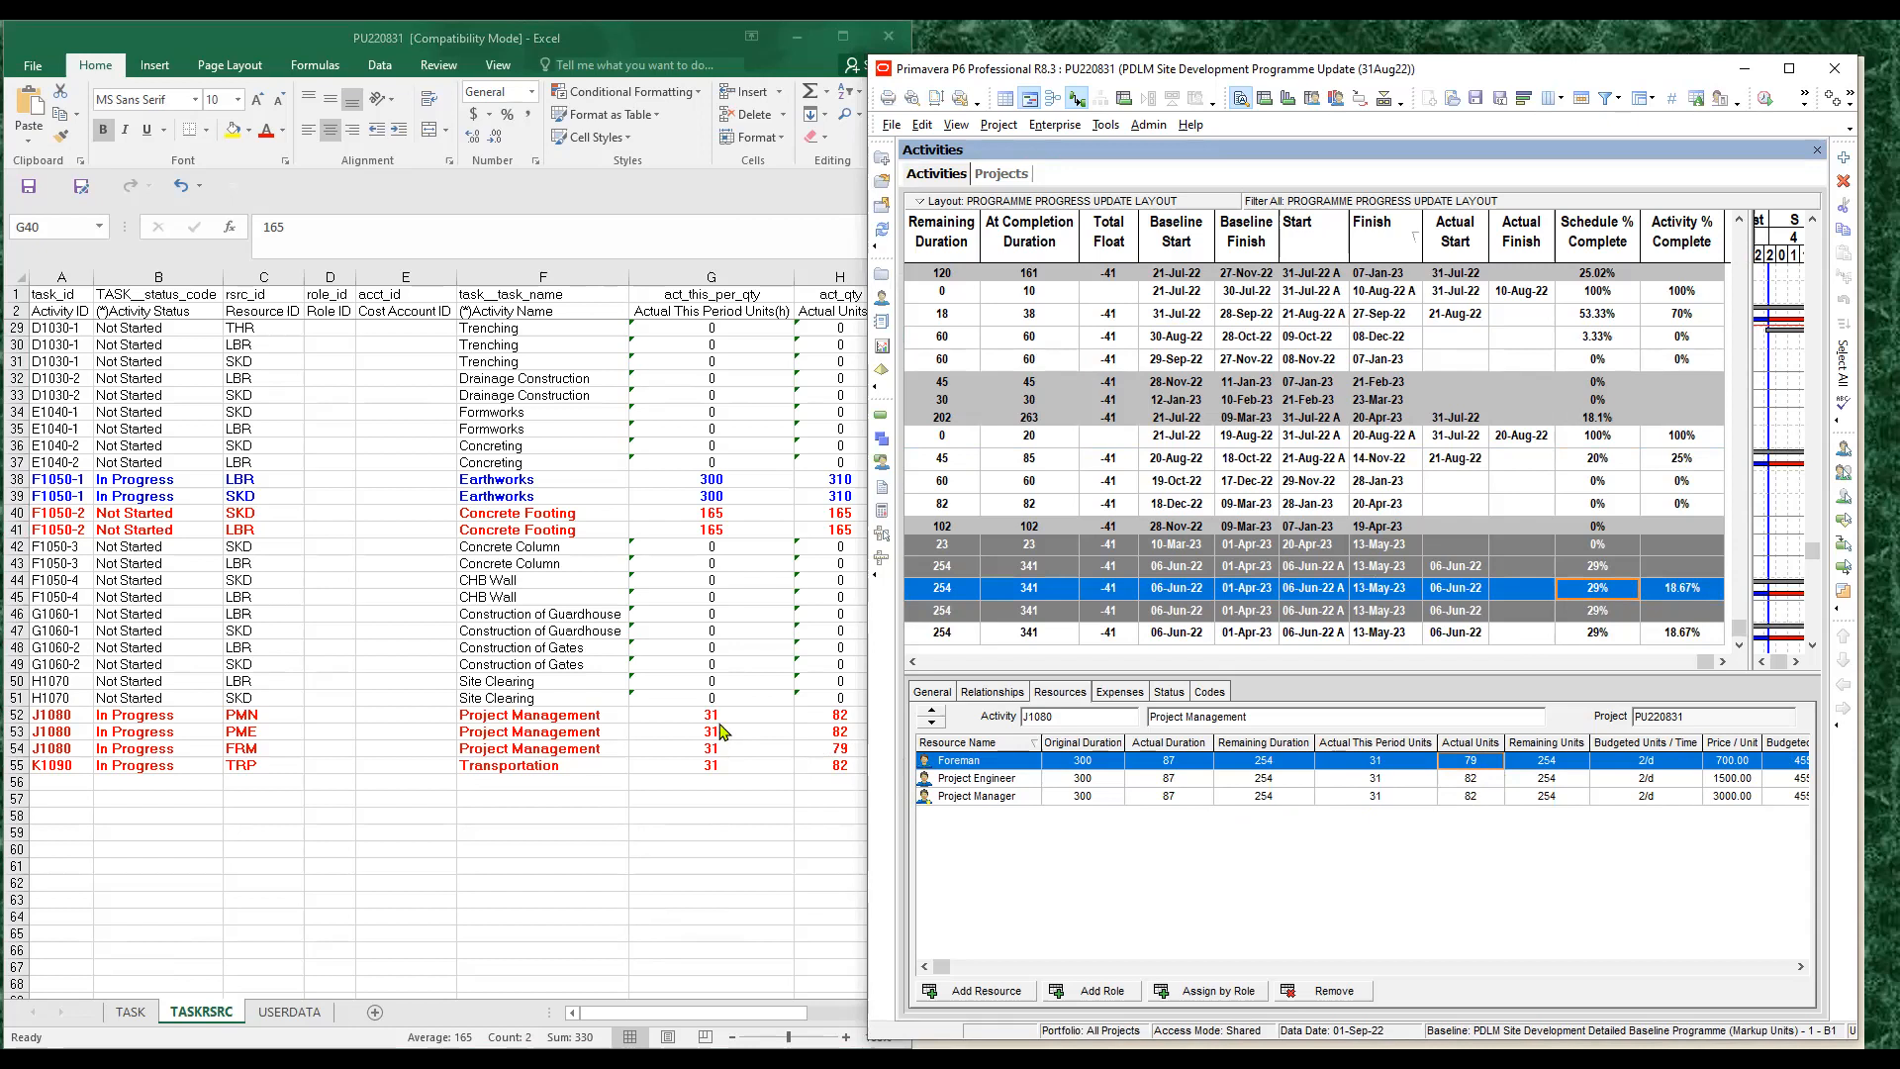
{"action": "left_click_drag", "start_coordinate": [711, 715], "coordinate": [749, 769]}
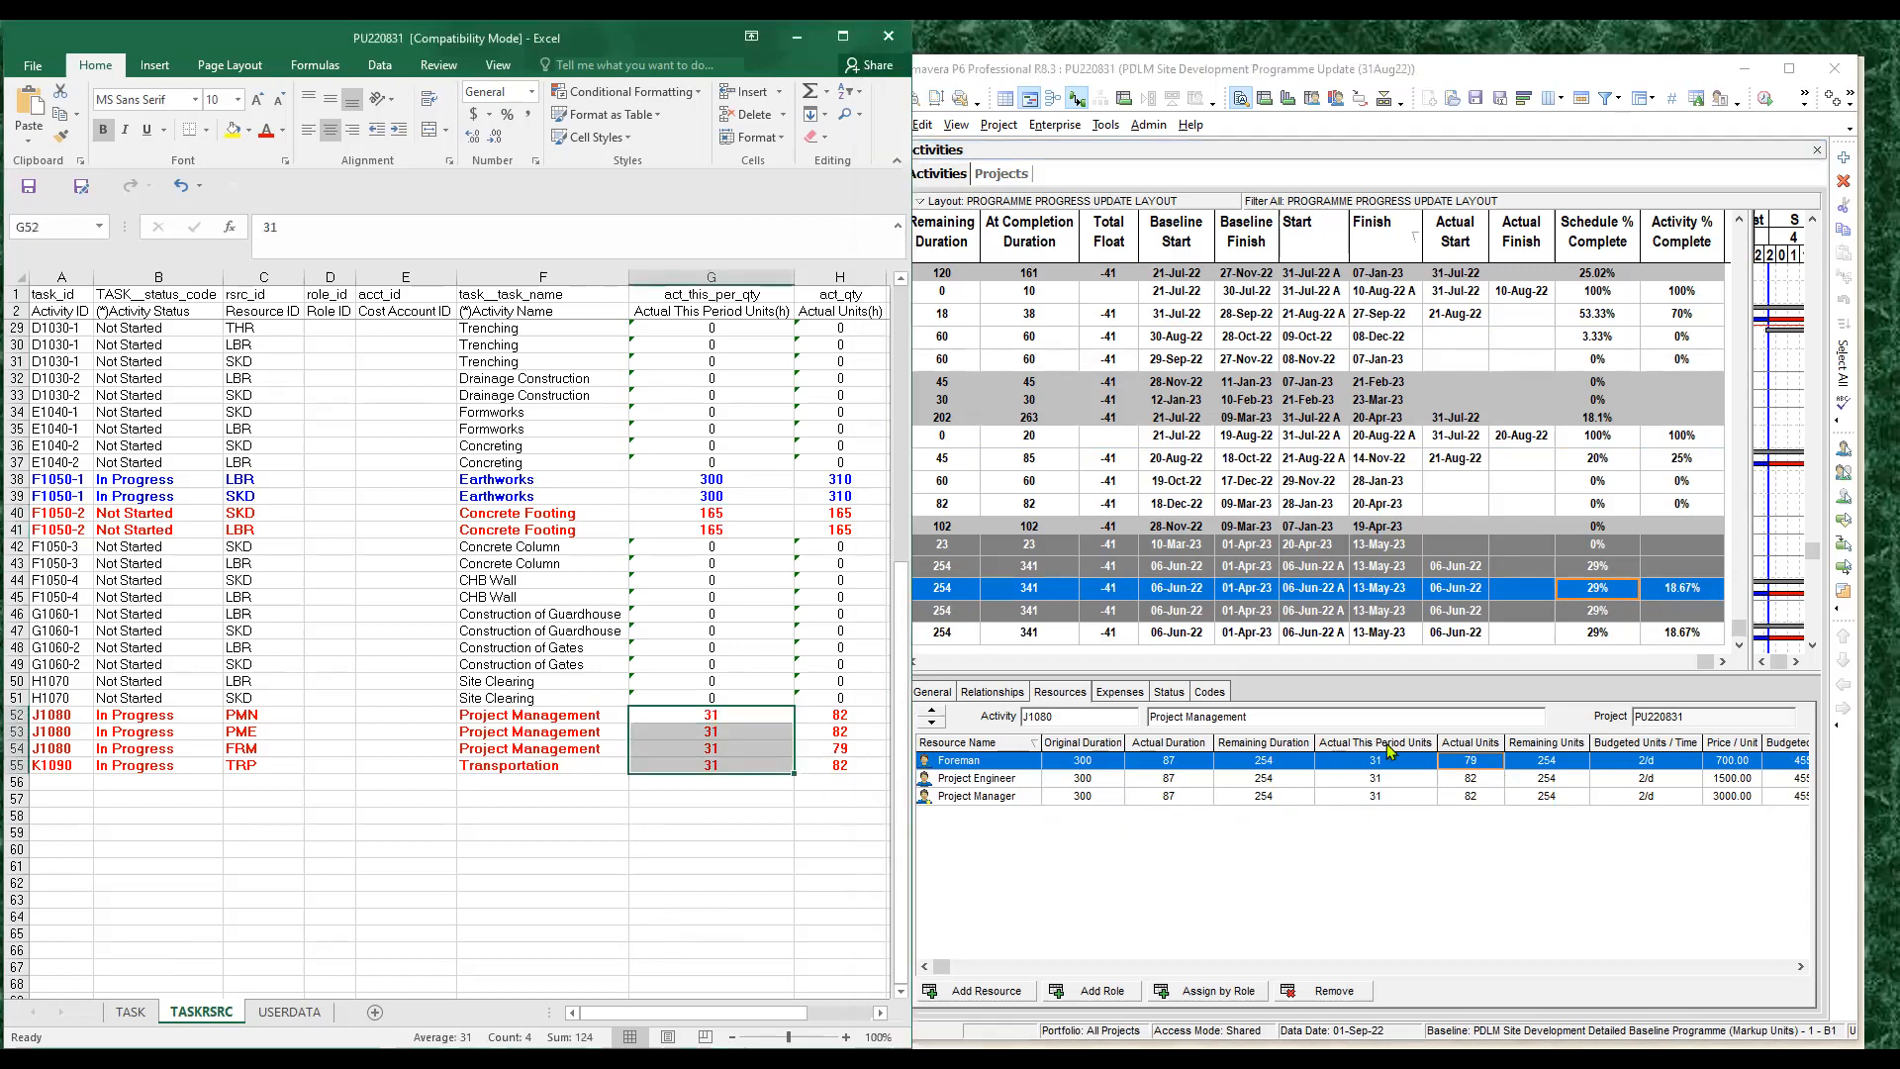
{"action": "left_click_drag", "start_coordinate": [729, 719], "coordinate": [729, 748]}
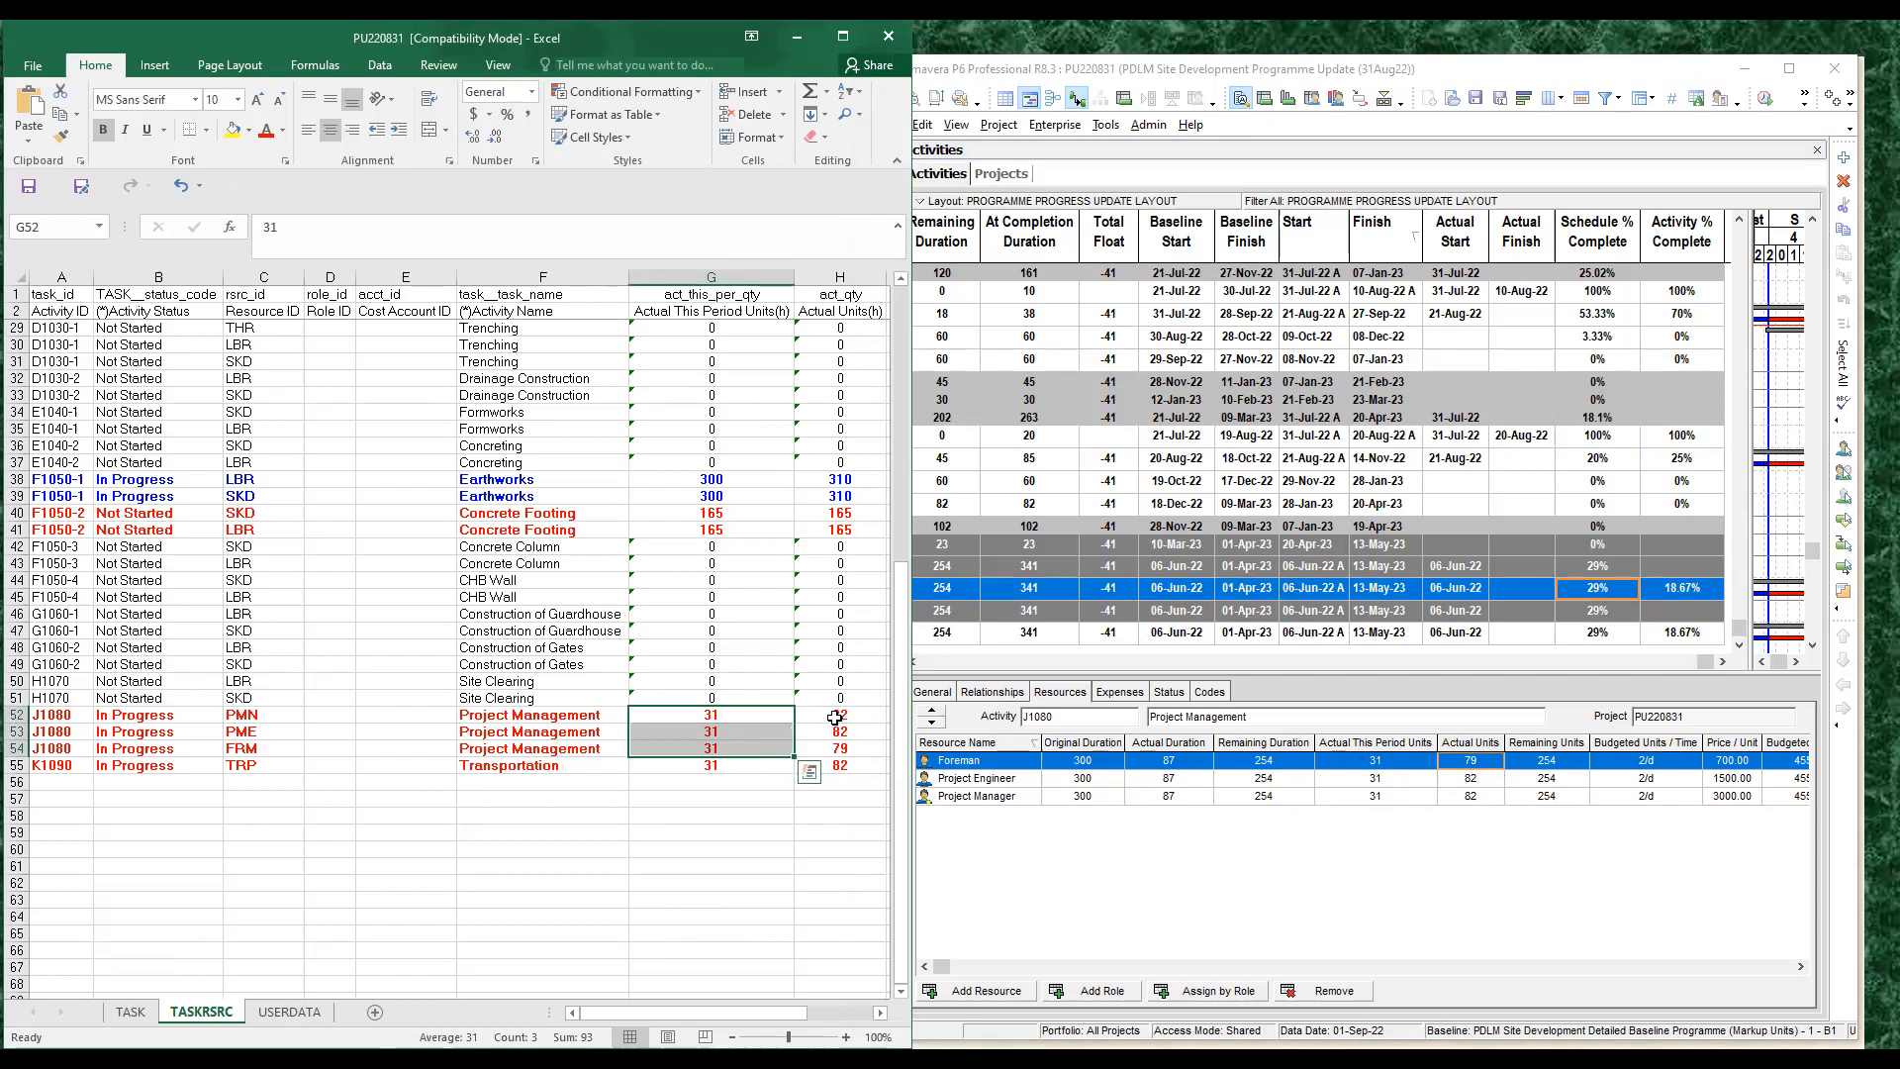
{"action": "left_click_drag", "start_coordinate": [851, 717], "coordinate": [849, 750]}
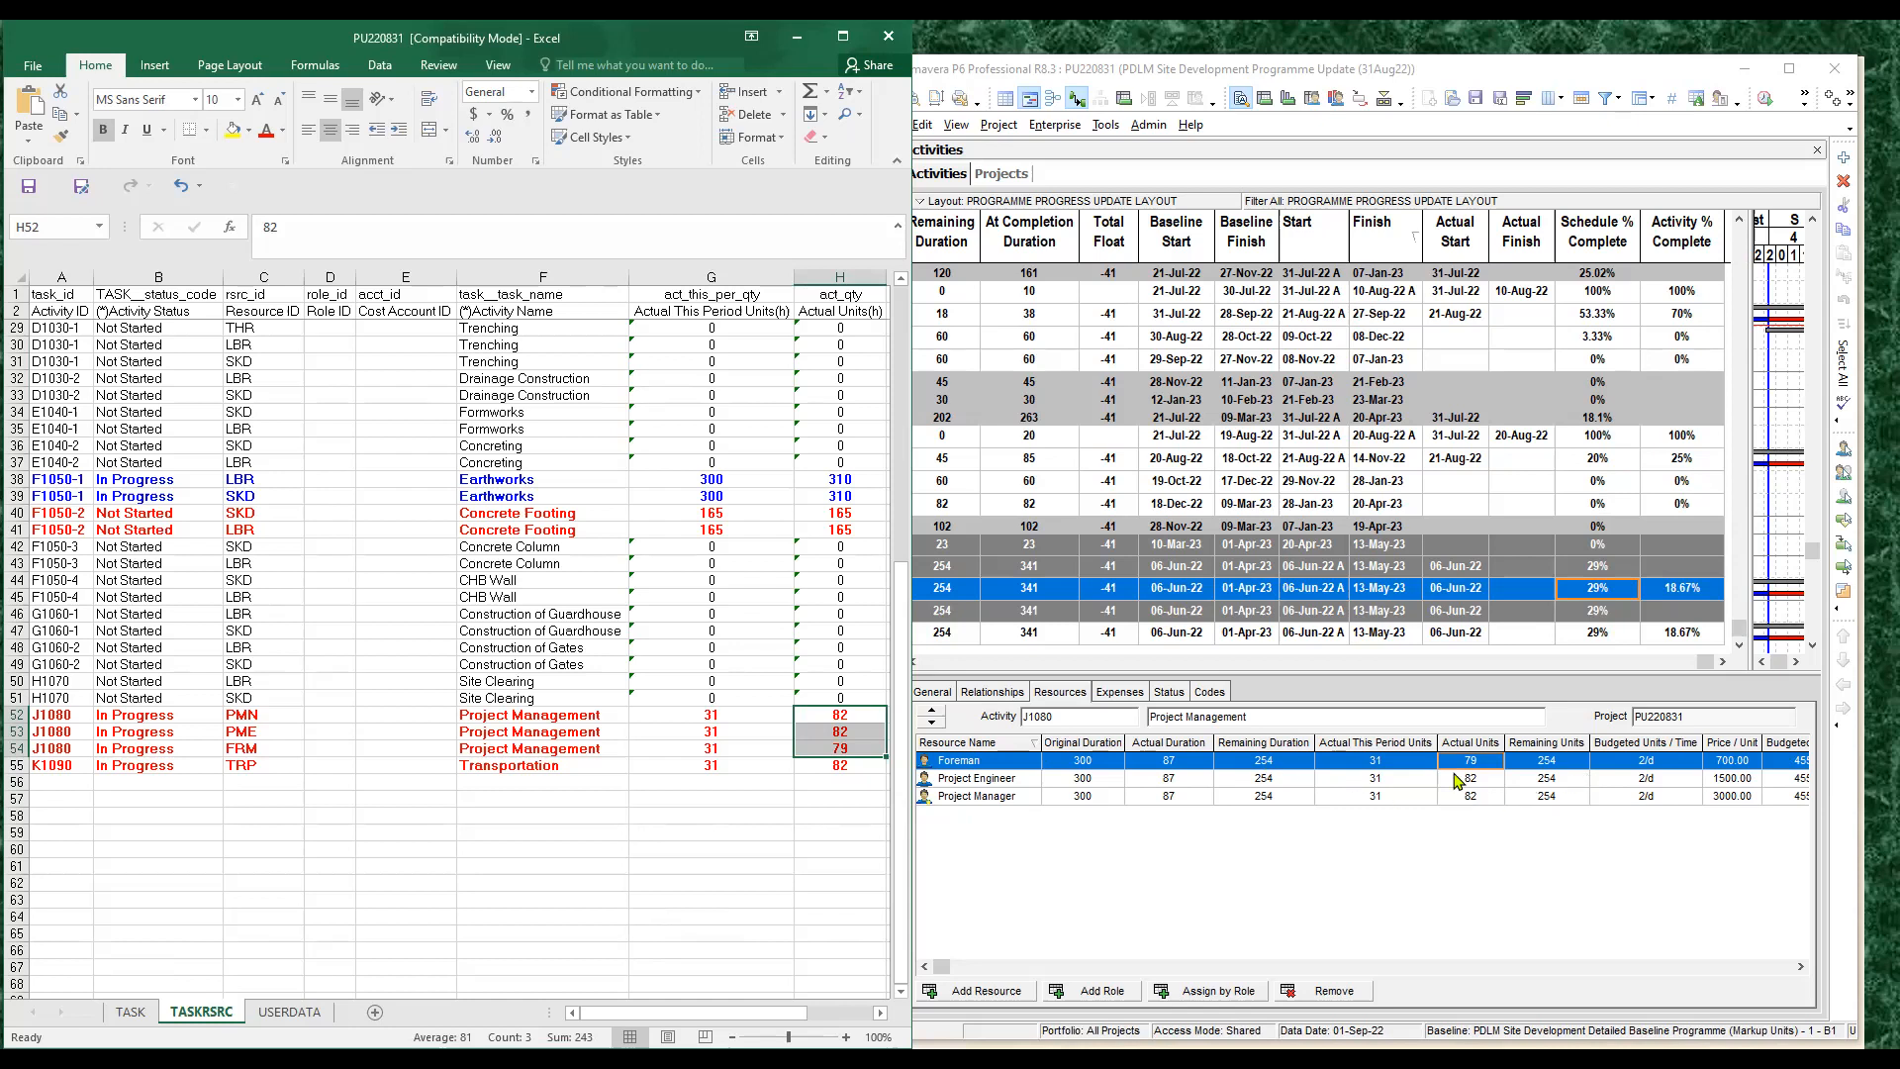
Maximize Primavera P6 and enlarge the activity table to show all columns from Activity ID through Activity % Complete
{"action": "left_click", "coordinate": [1482, 796]}
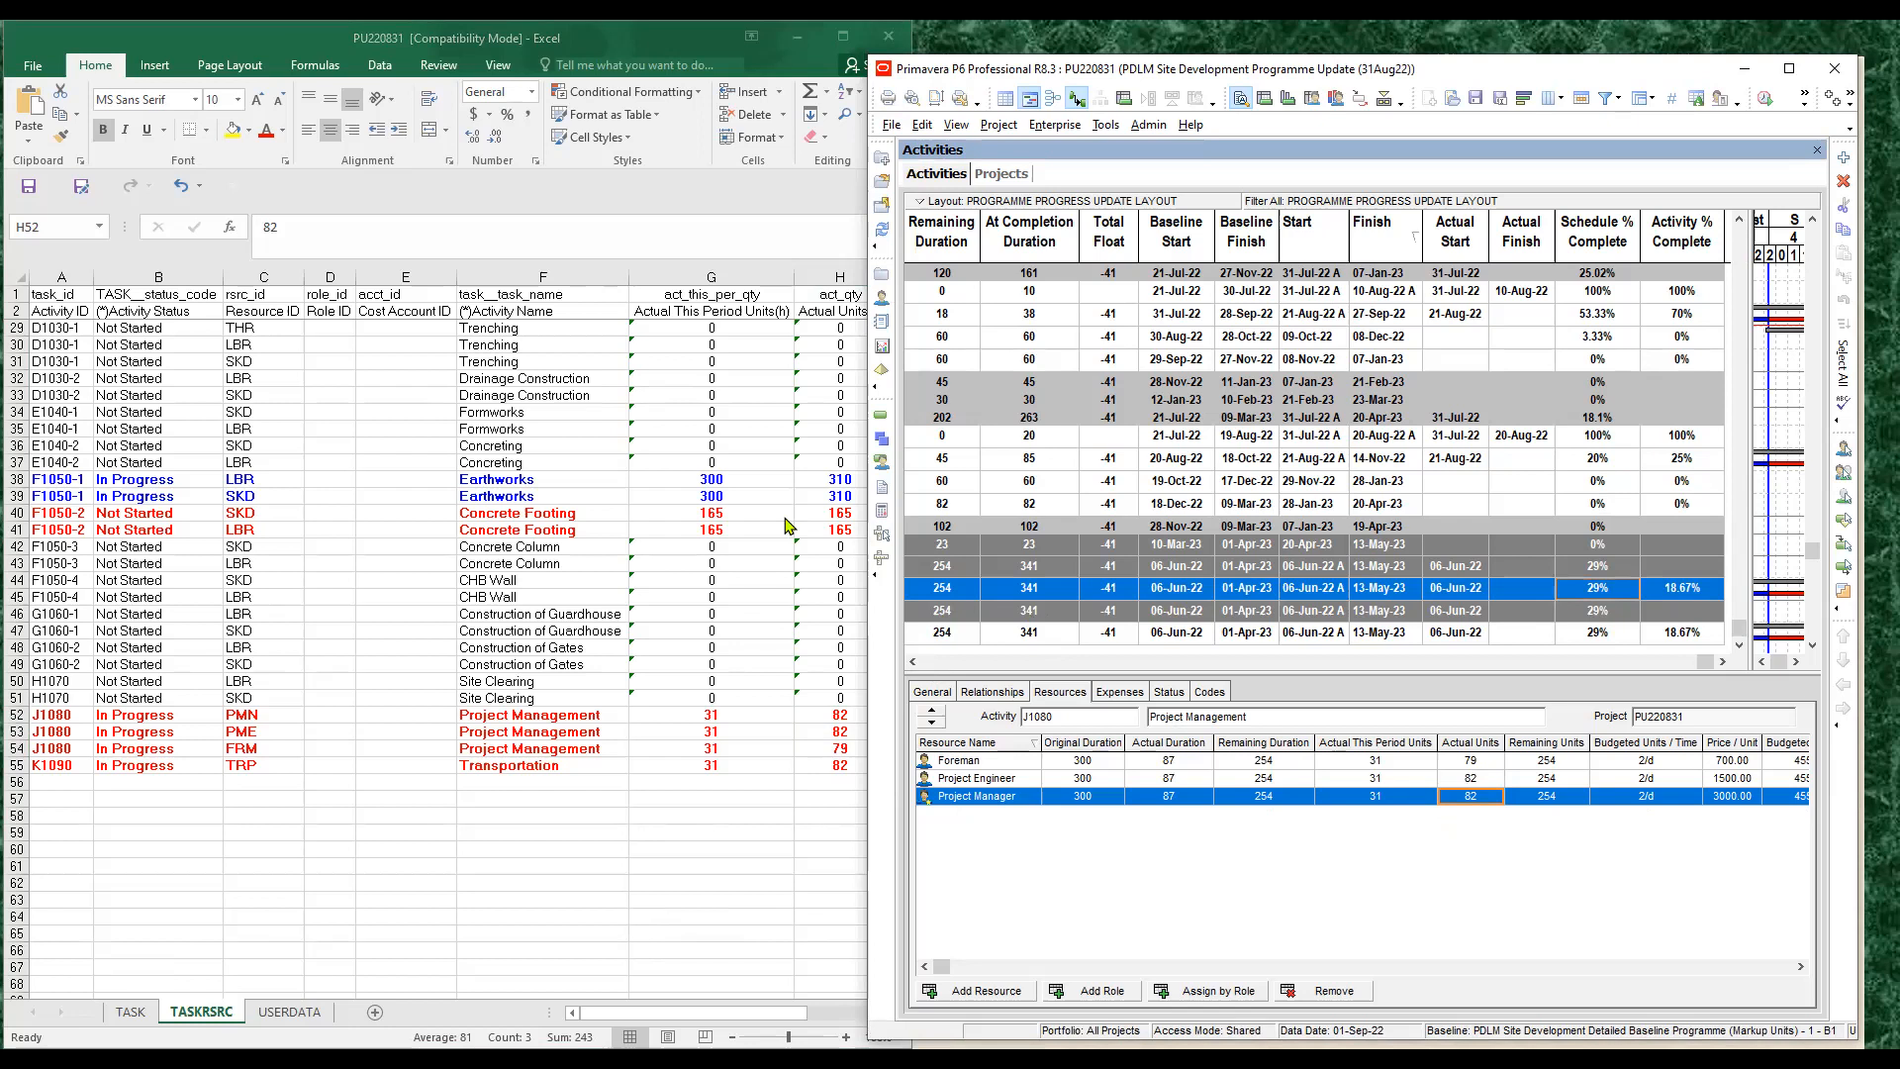
{"action": "left_click", "coordinate": [1792, 73]}
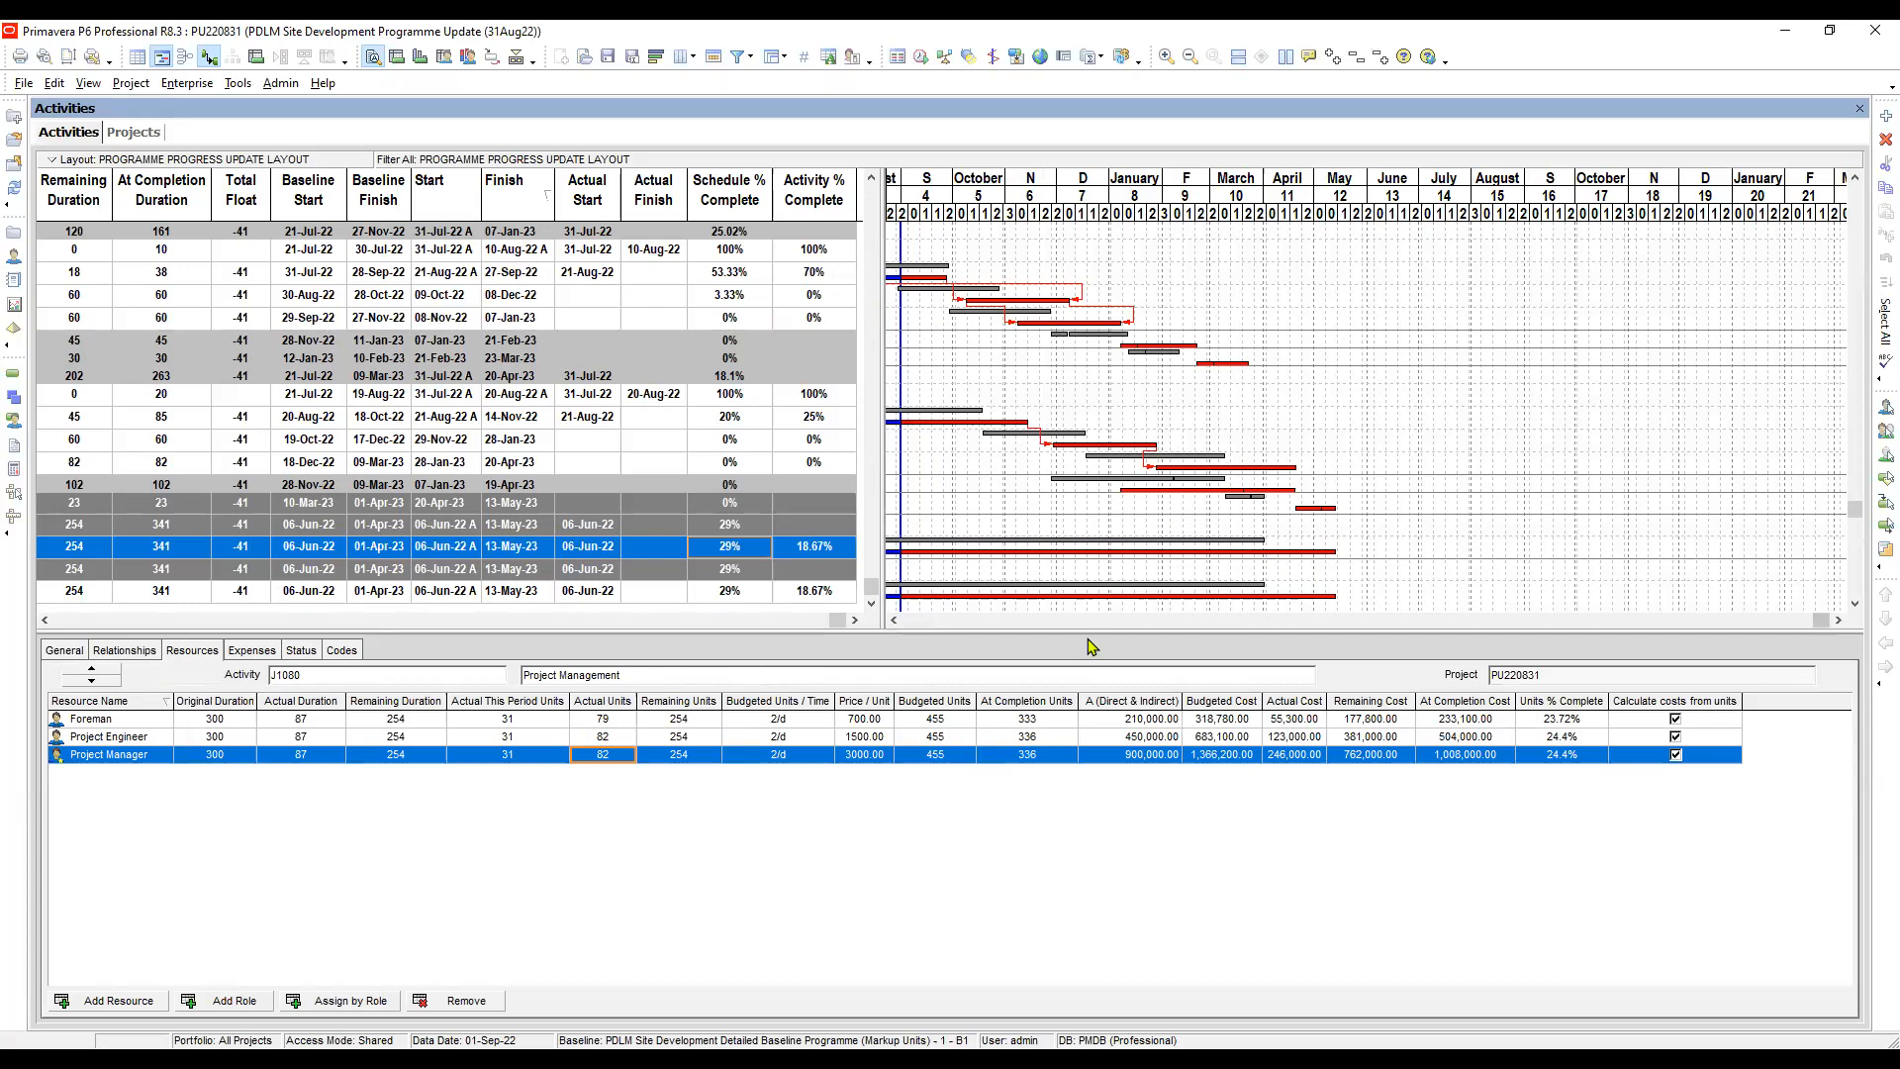
{"action": "left_click_drag", "start_coordinate": [1087, 630], "coordinate": [1083, 733]}
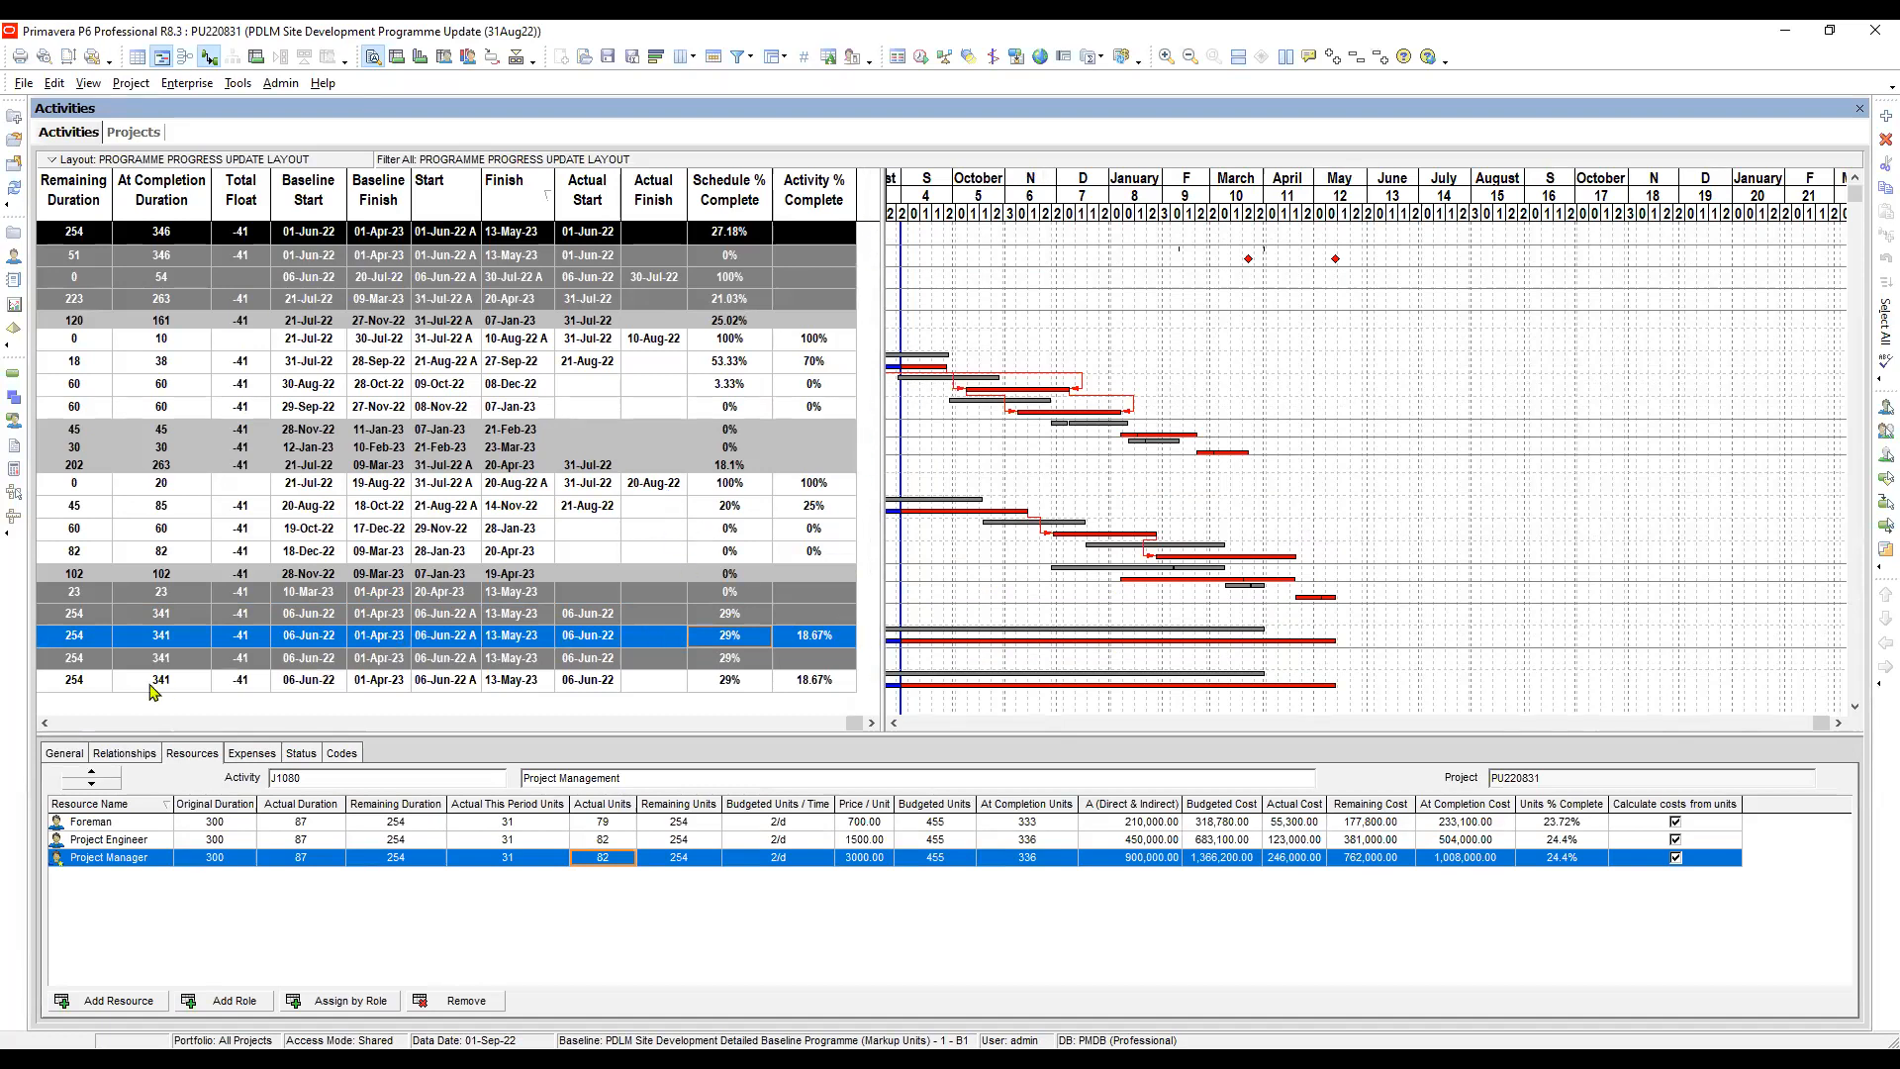
{"action": "left_click", "coordinate": [63, 723]}
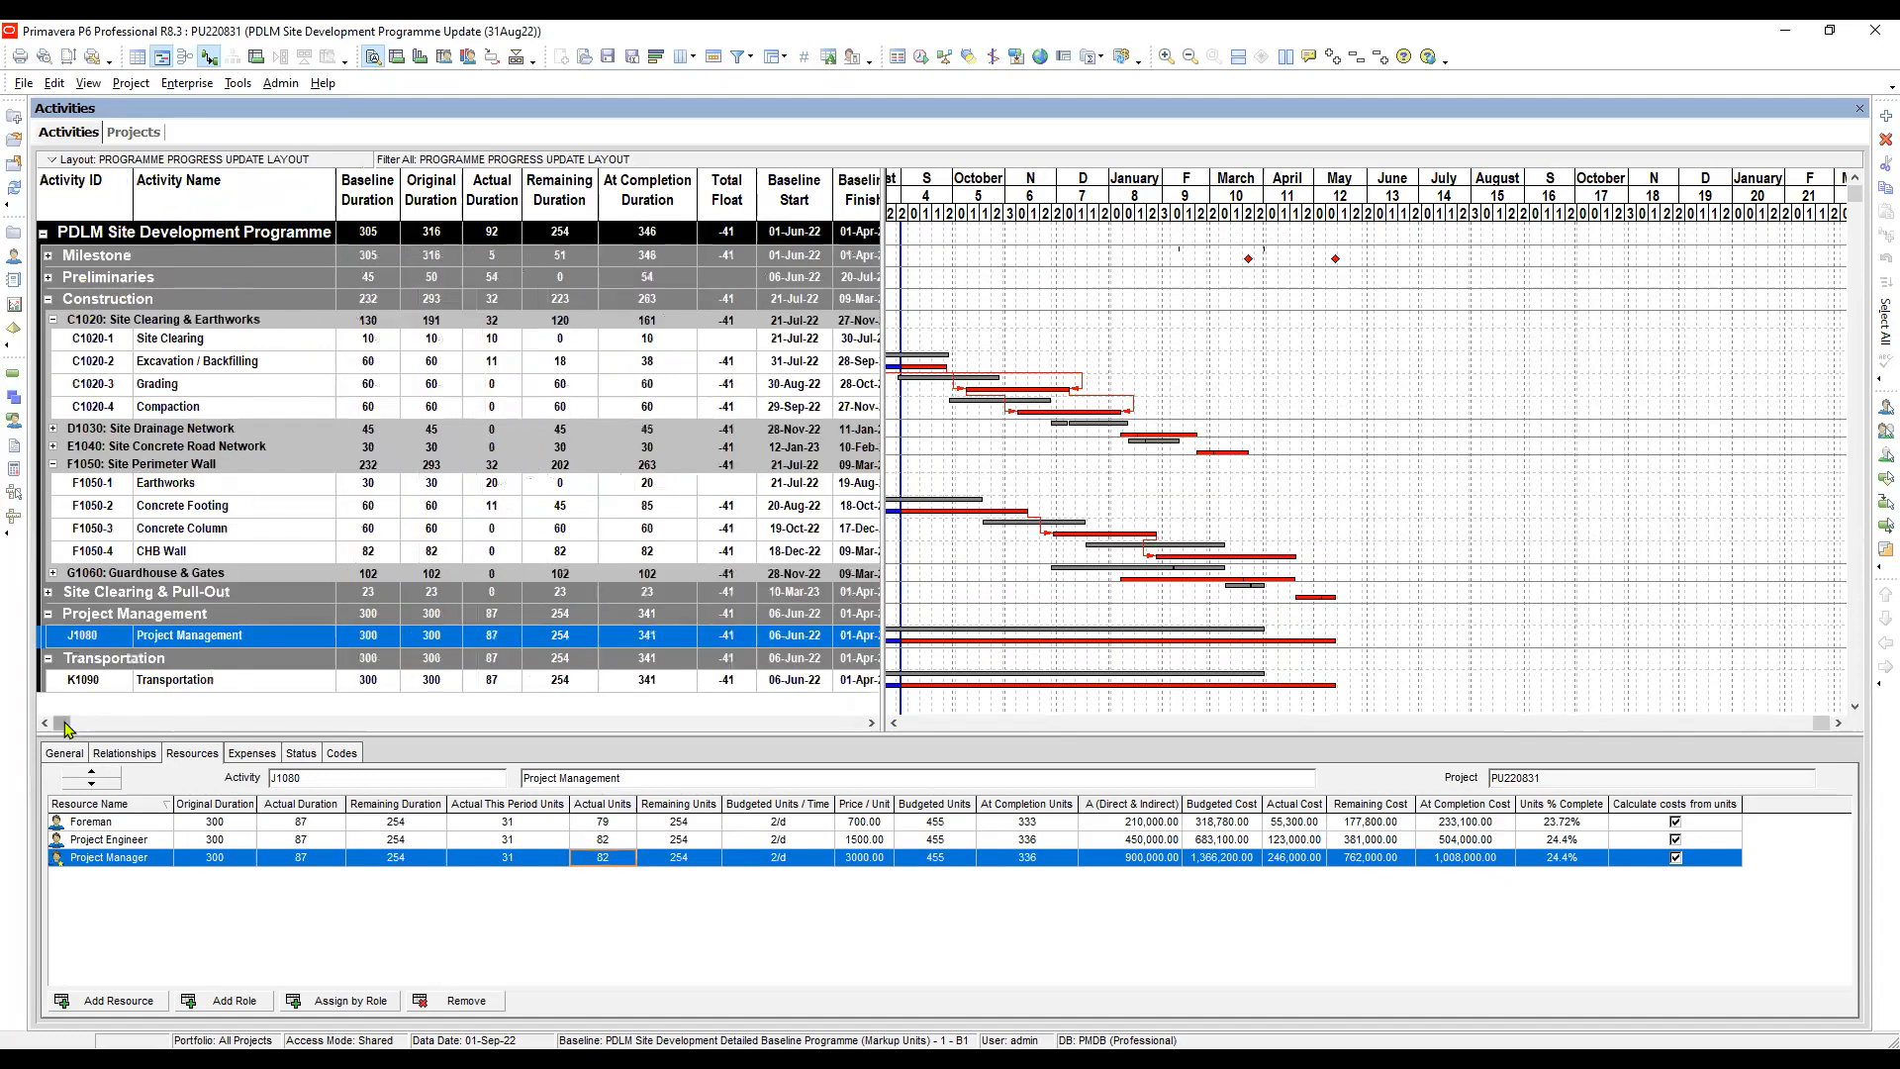
{"action": "left_click_drag", "start_coordinate": [884, 412], "coordinate": [1340, 406]}
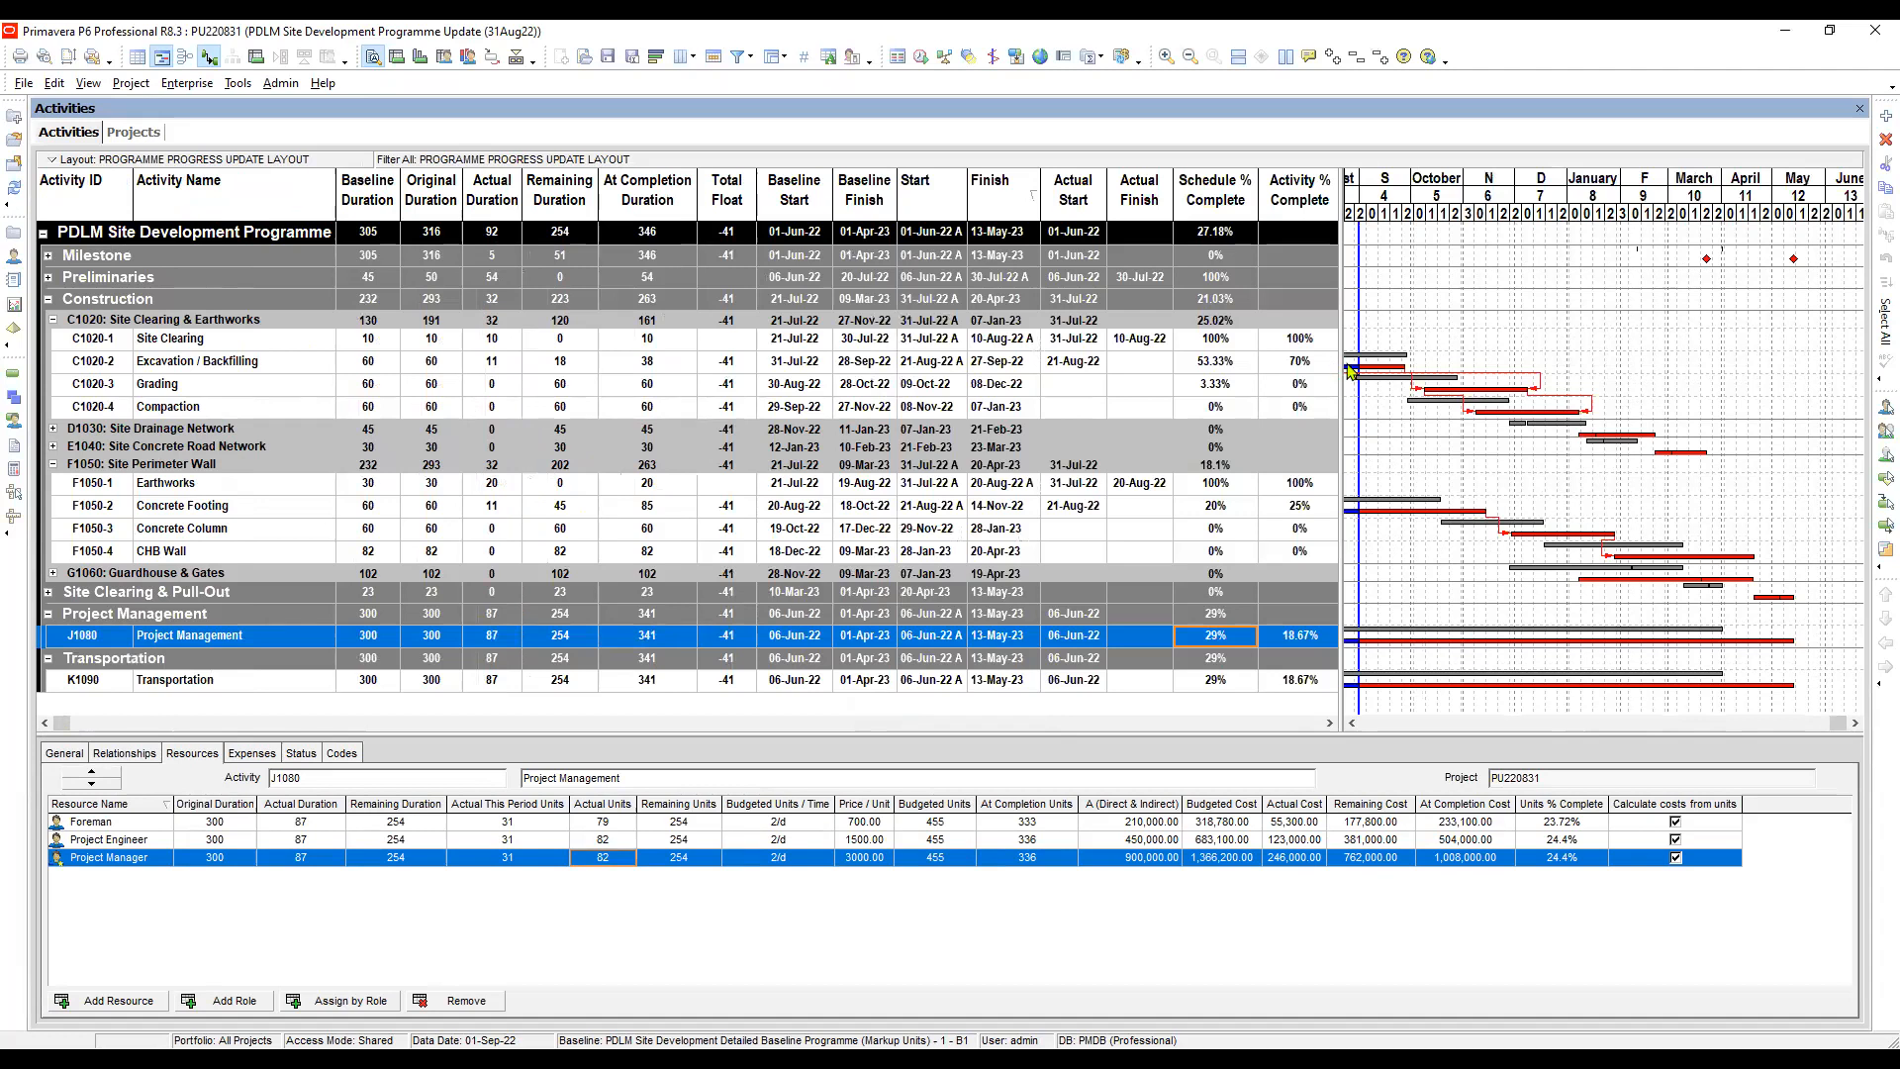
{"action": "mouse_move", "coordinate": [1338, 358]}
{"action": "left_mouse_down"}
{"action": "mouse_move", "coordinate": [1371, 366]}
{"action": "mouse_move", "coordinate": [1352, 364]}
{"action": "left_mouse_up"}
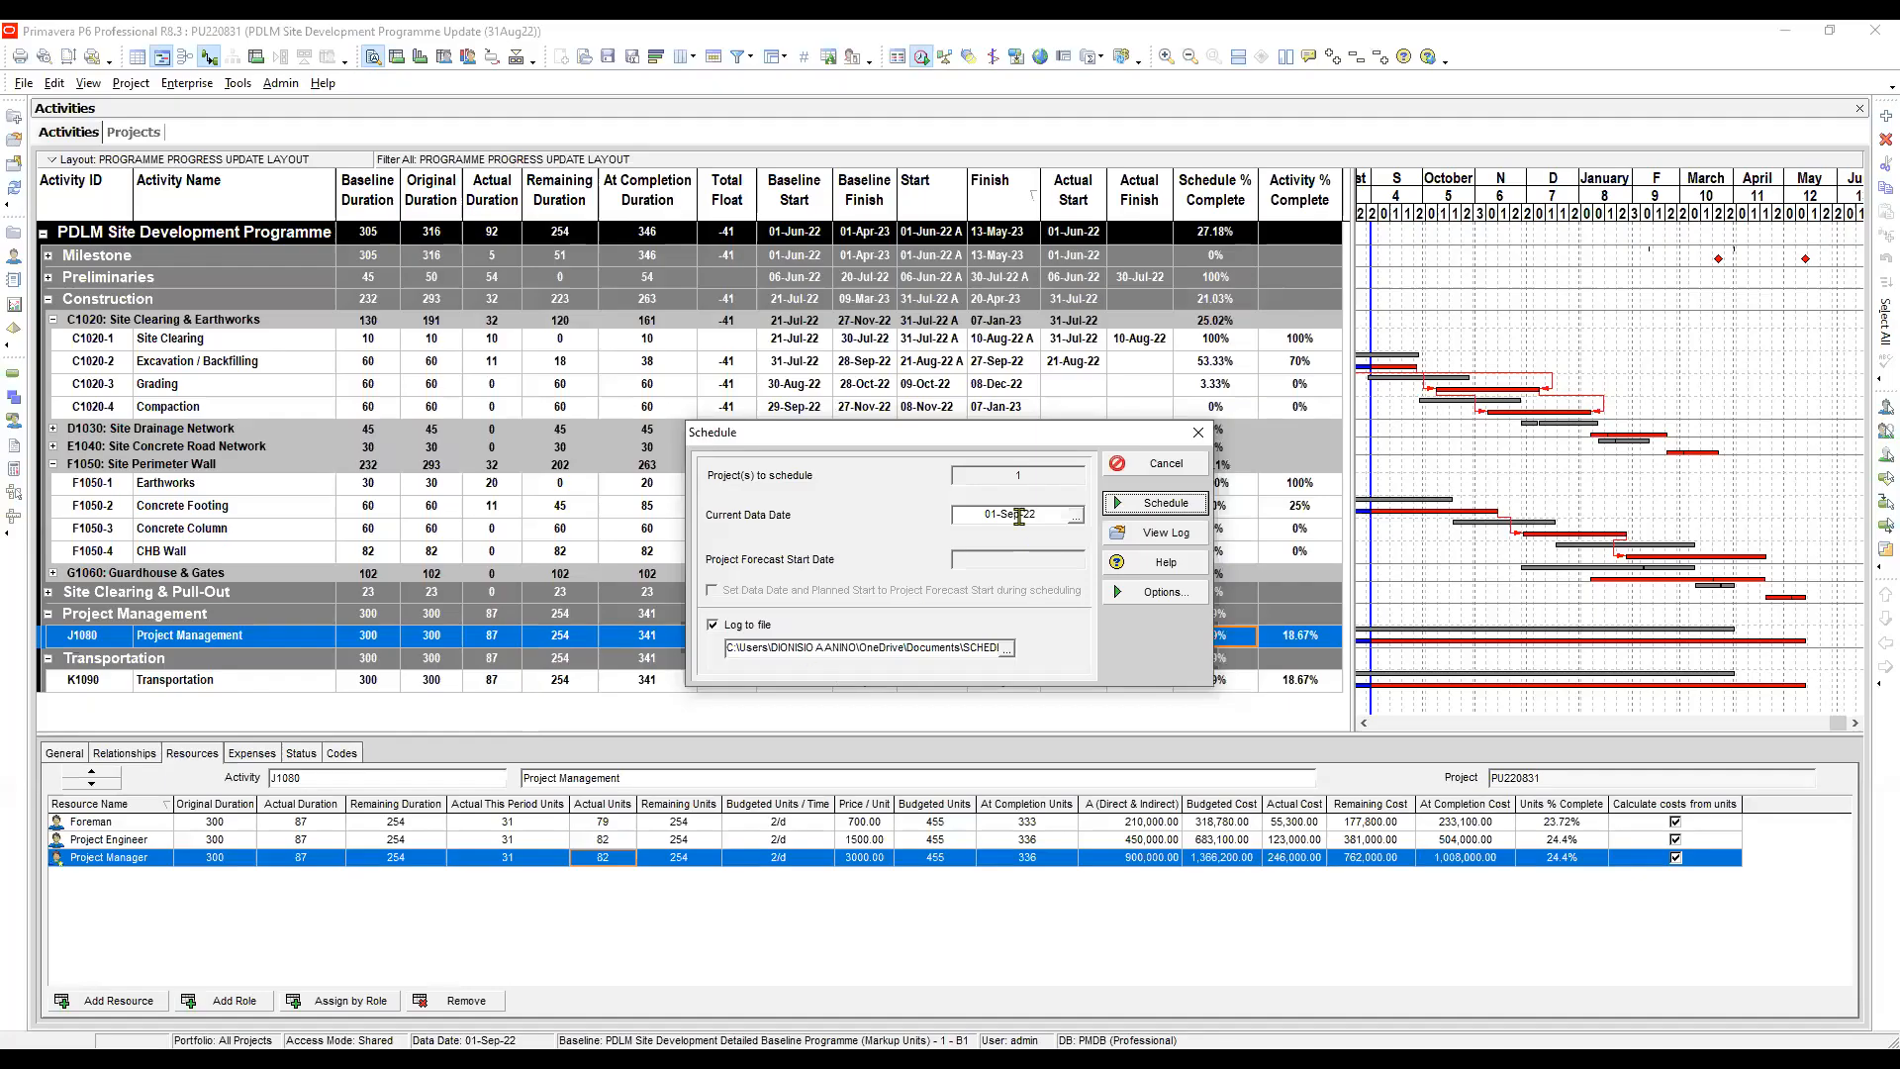
Schedule the project with automatic scheduling when a change affects dates and recalculation of assignment costs enabled, keeping the 01-Sep-22 data date
{"action": "left_click", "coordinate": [1169, 596]}
{"action": "left_click", "coordinate": [1168, 596]}
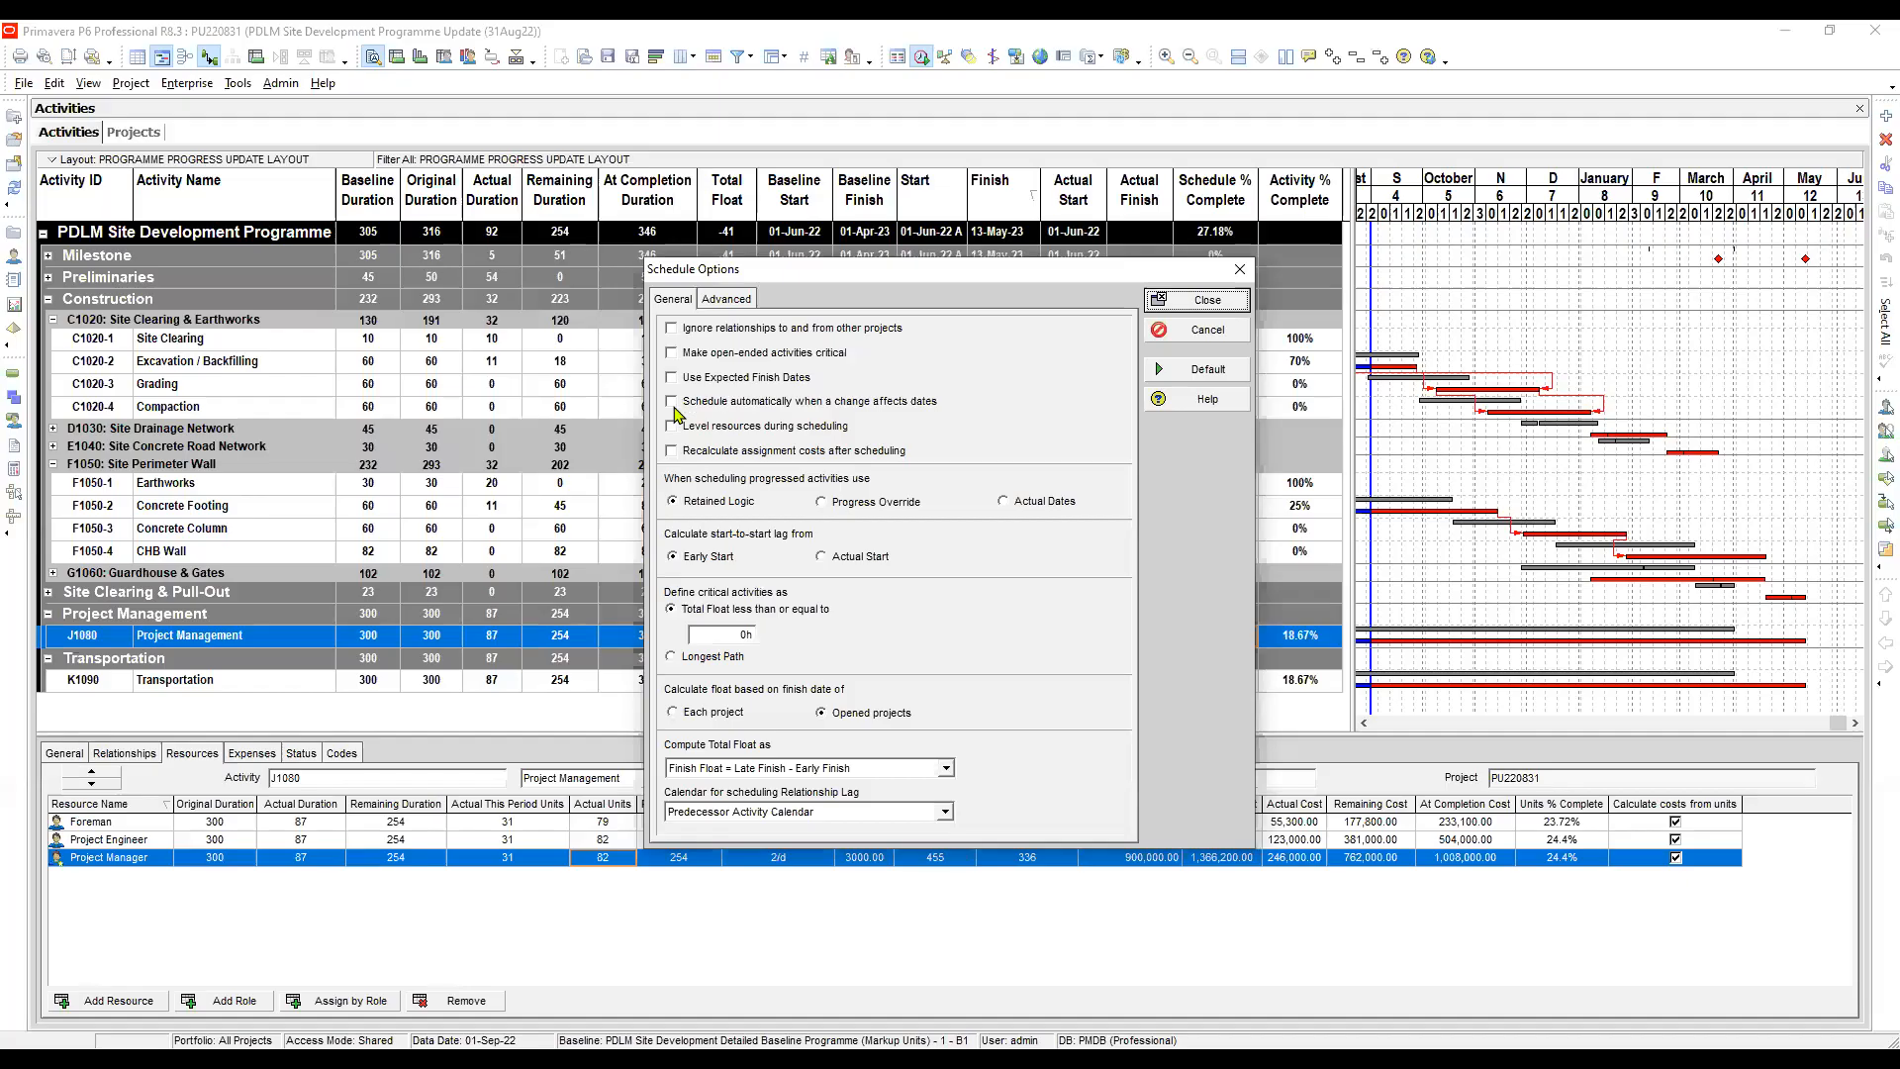
{"action": "left_click", "coordinate": [672, 402]}
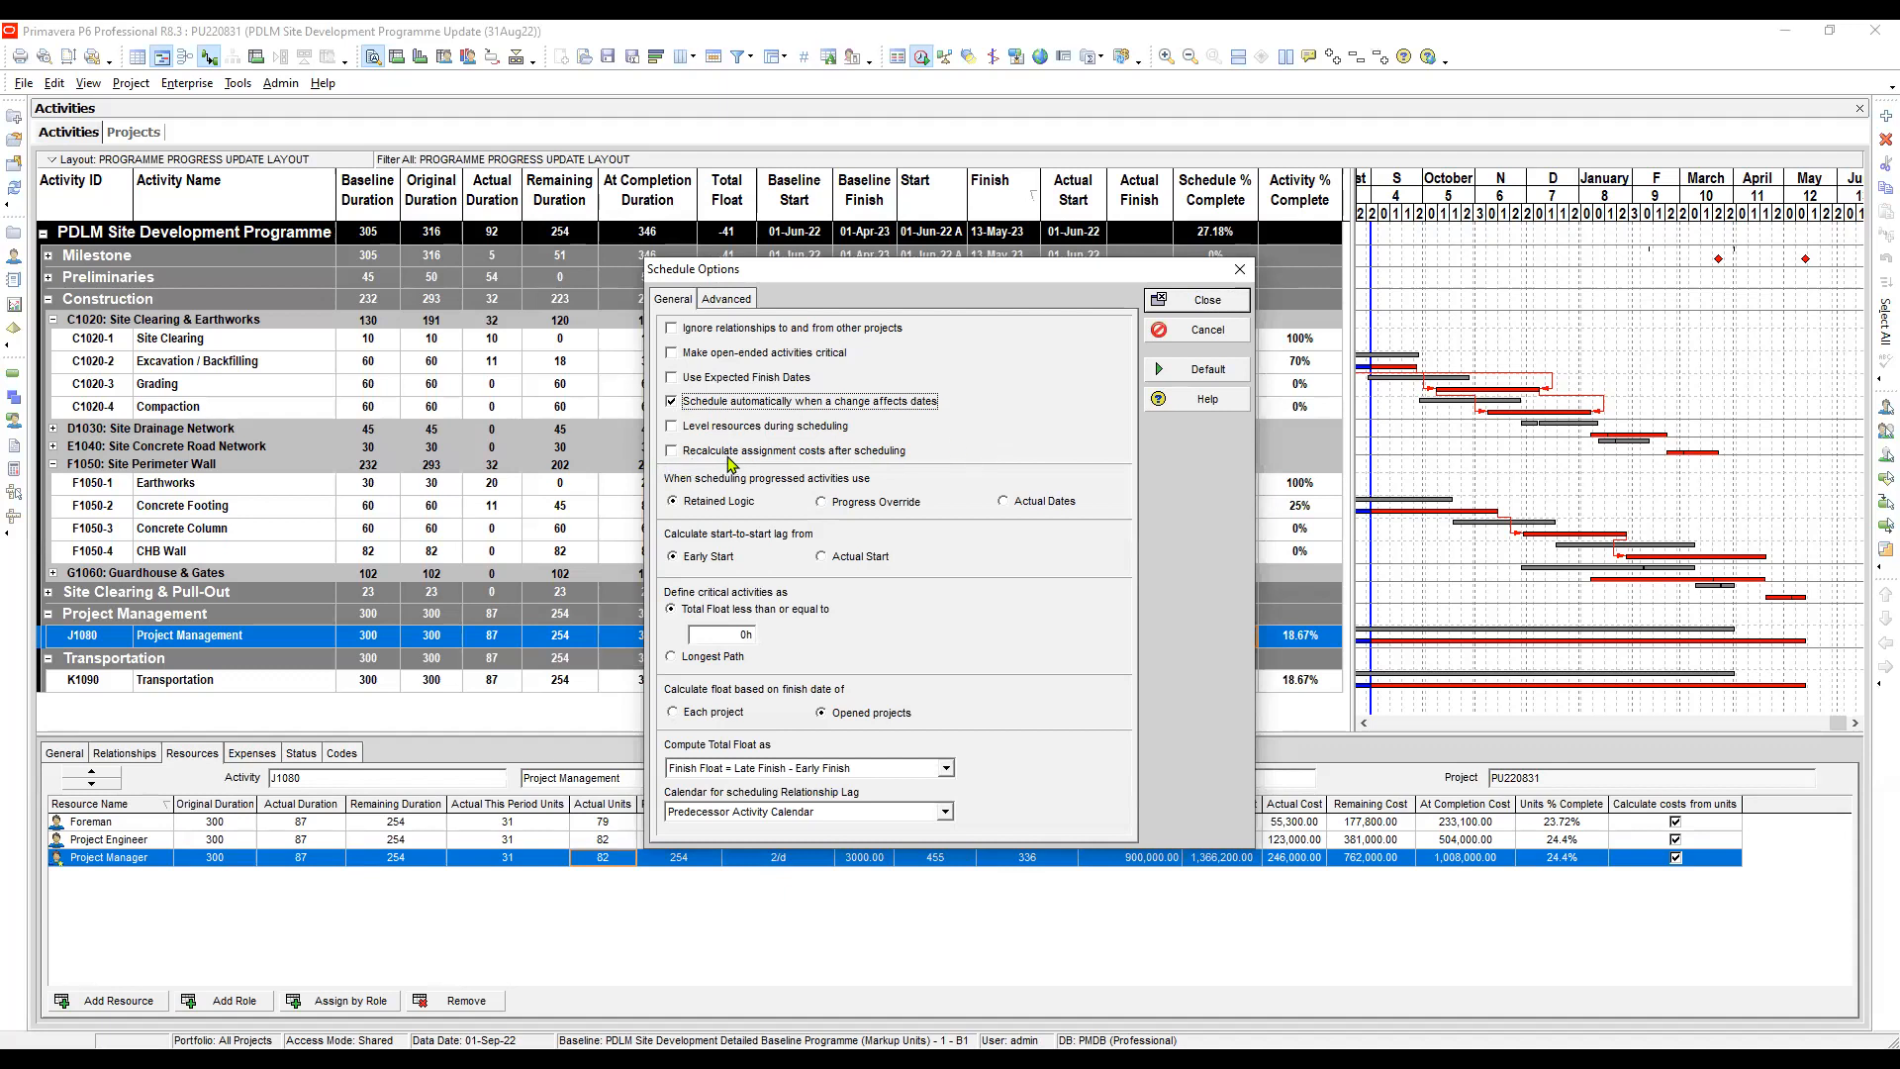
{"action": "left_click", "coordinate": [674, 451]}
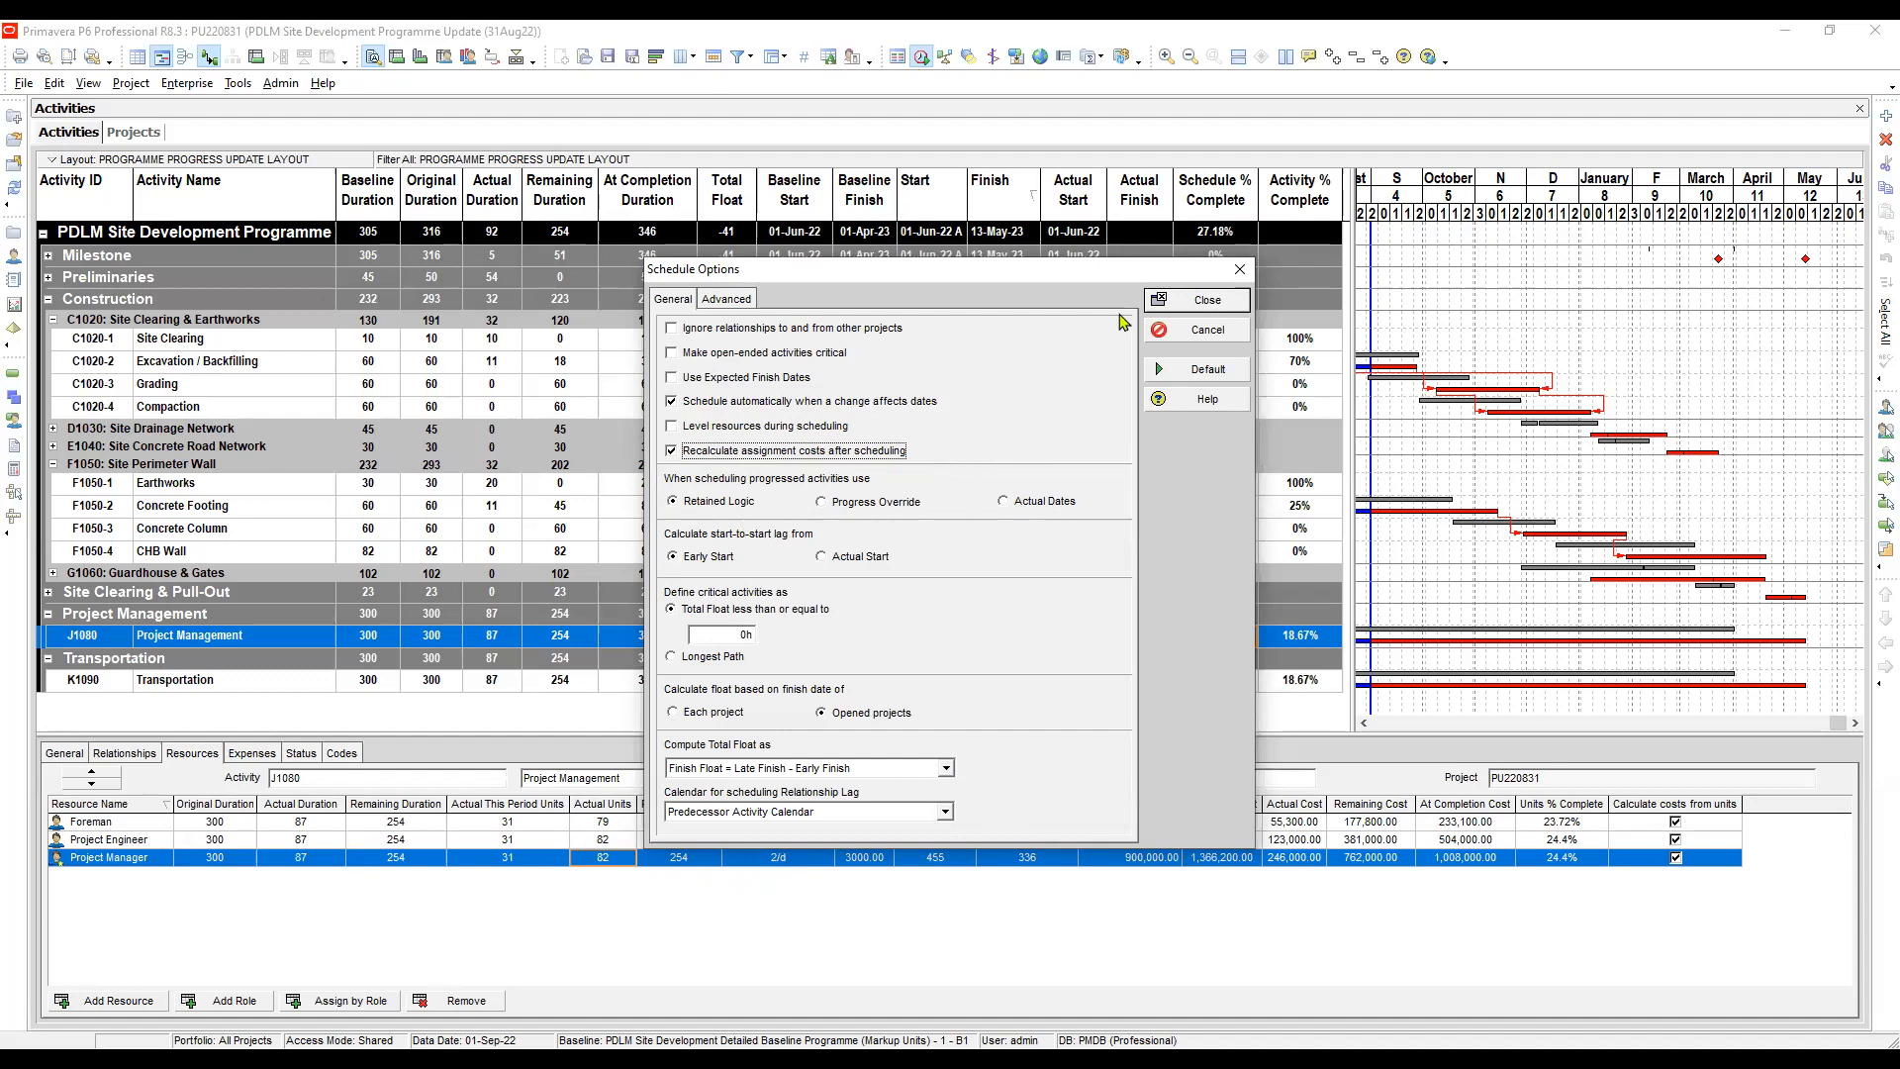
{"action": "left_click", "coordinate": [1208, 301]}
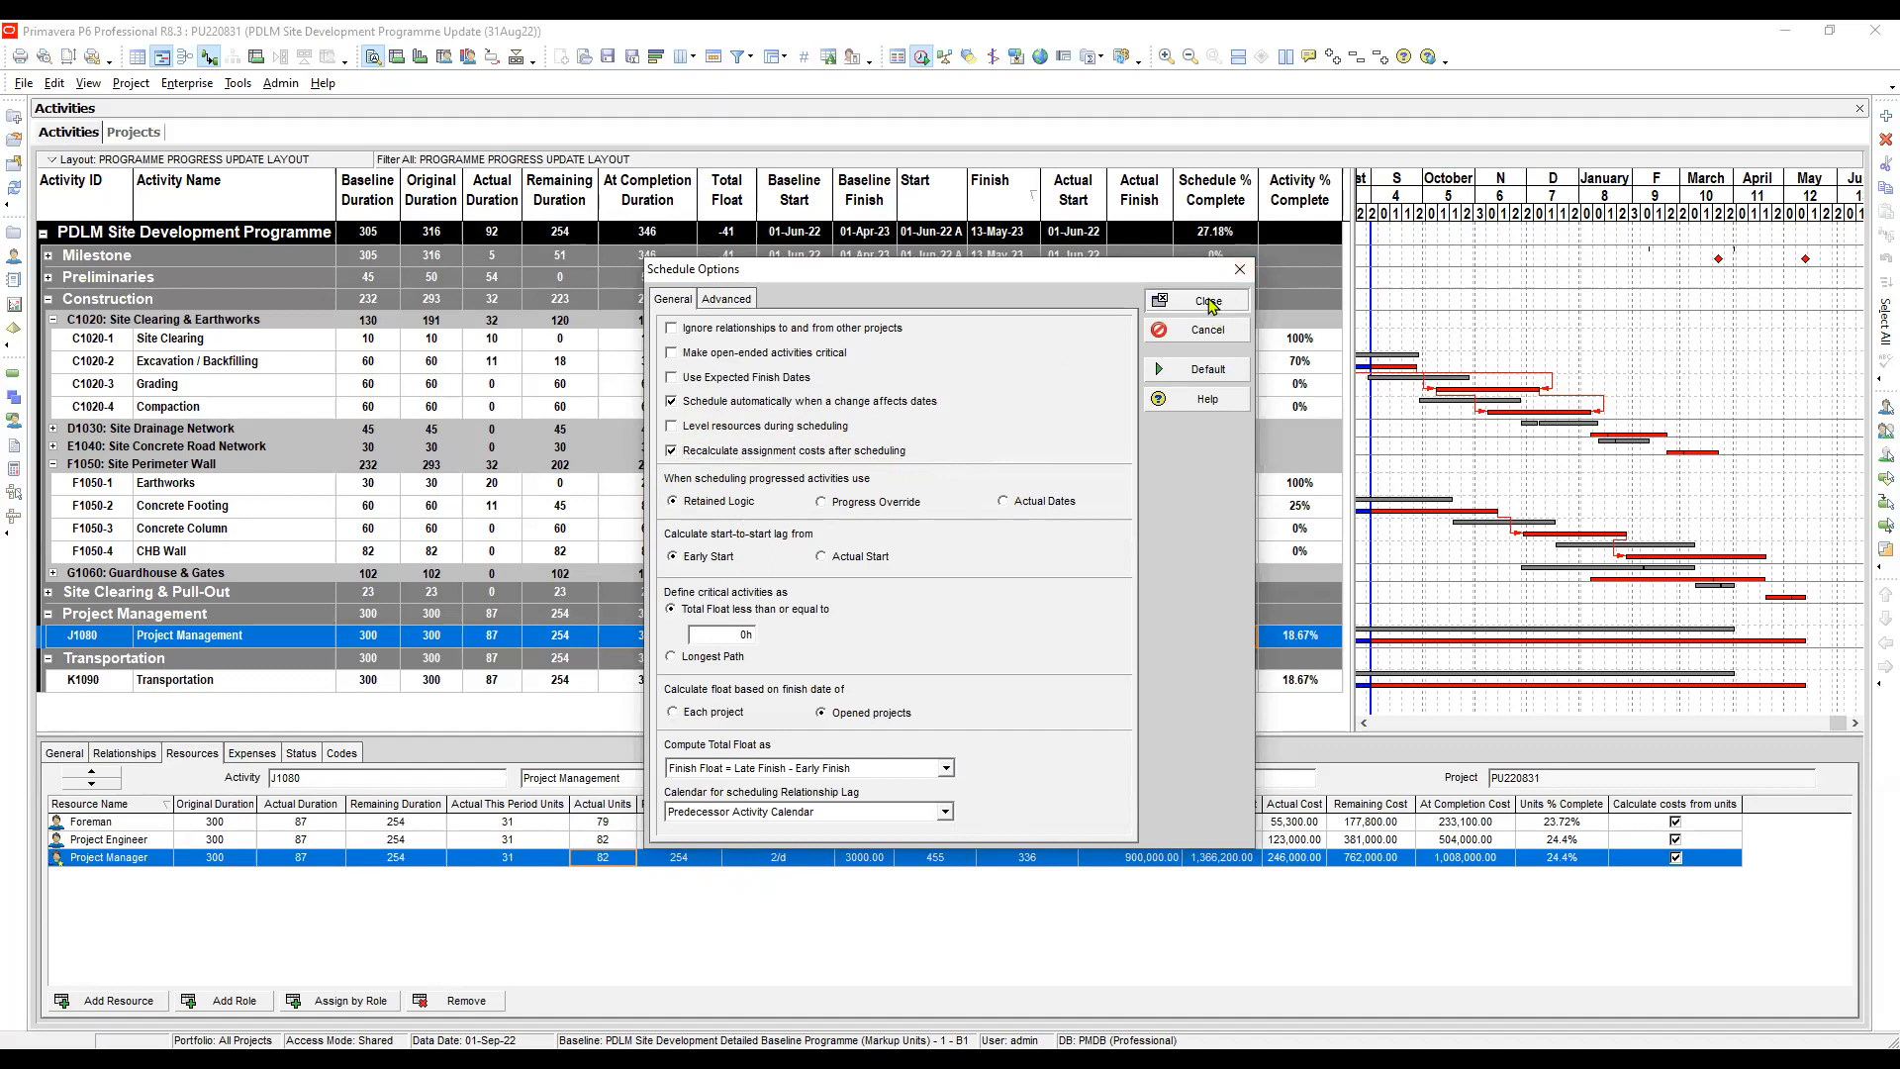
{"action": "left_click", "coordinate": [1168, 506]}
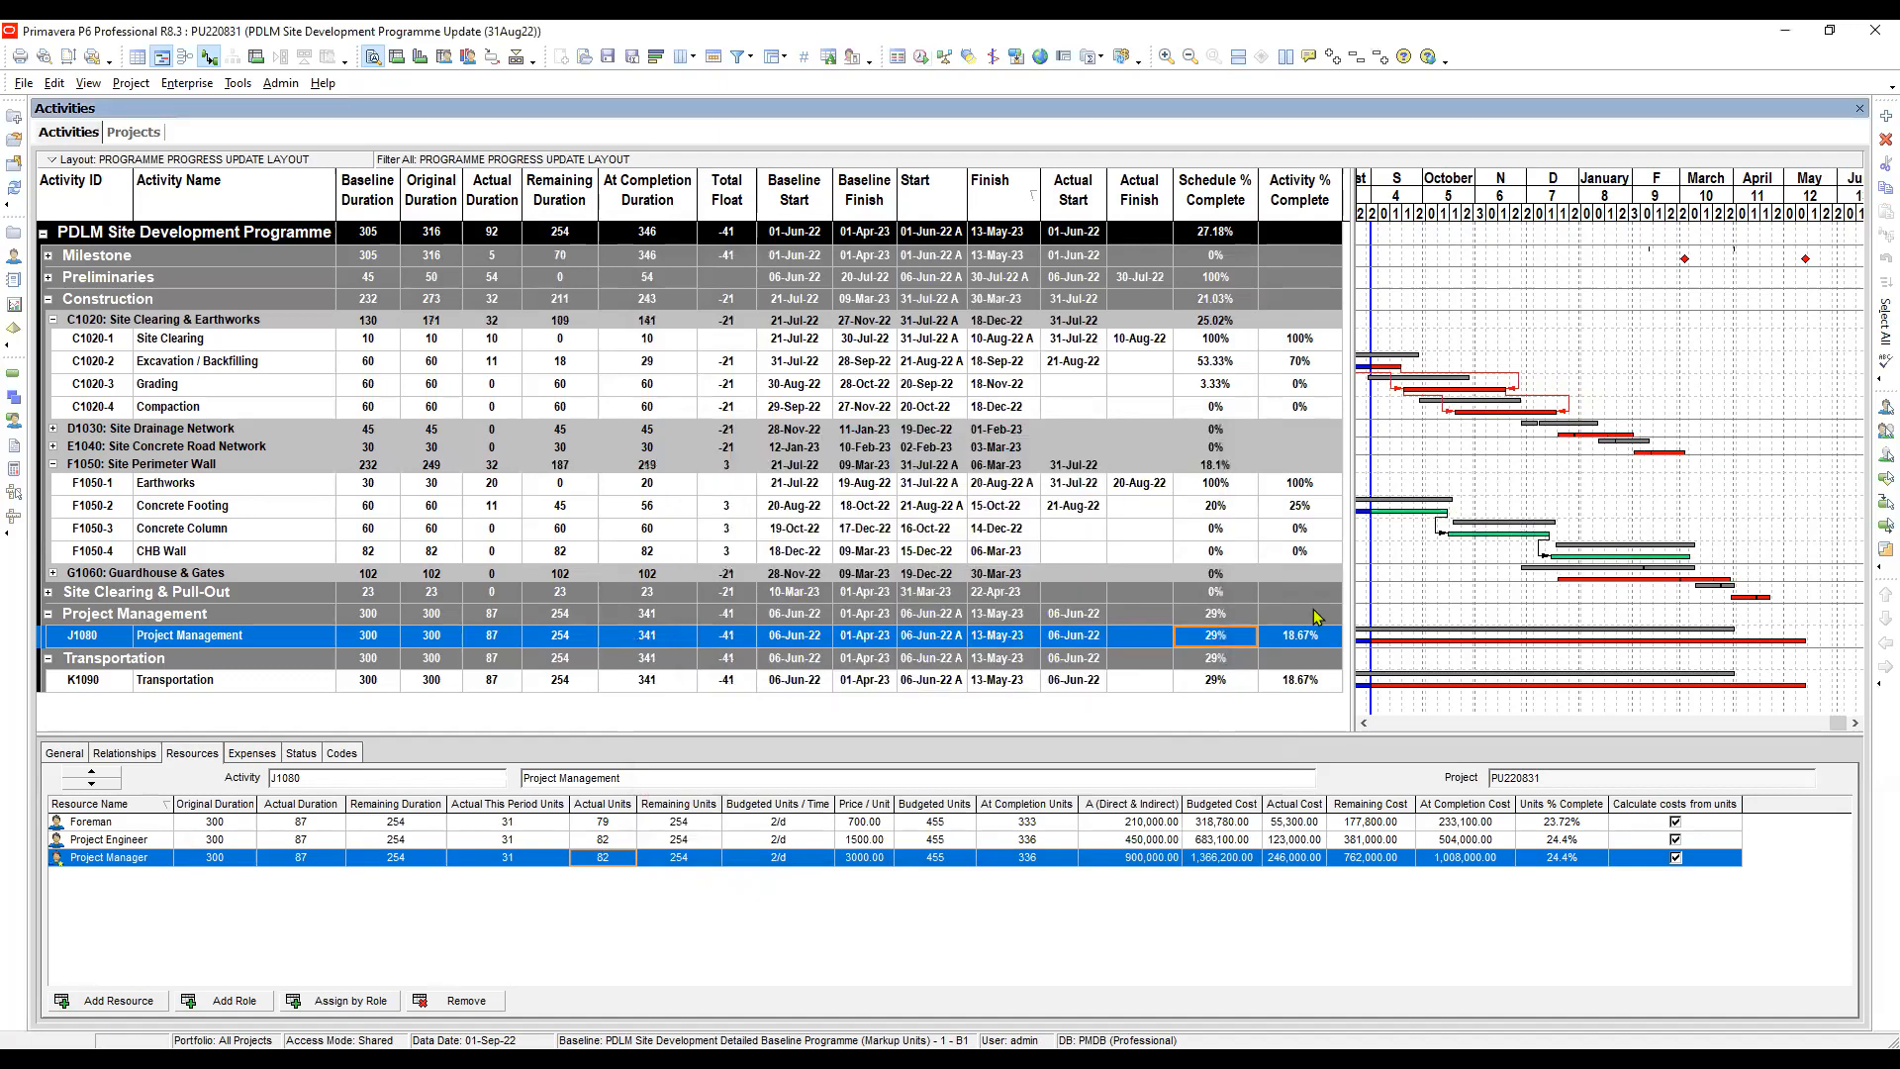
Stretch the Gantt timescale slightly and expand the Site Clearing & Pull-Out group
{"action": "left_click_drag", "start_coordinate": [1792, 230], "coordinate": [1817, 244]}
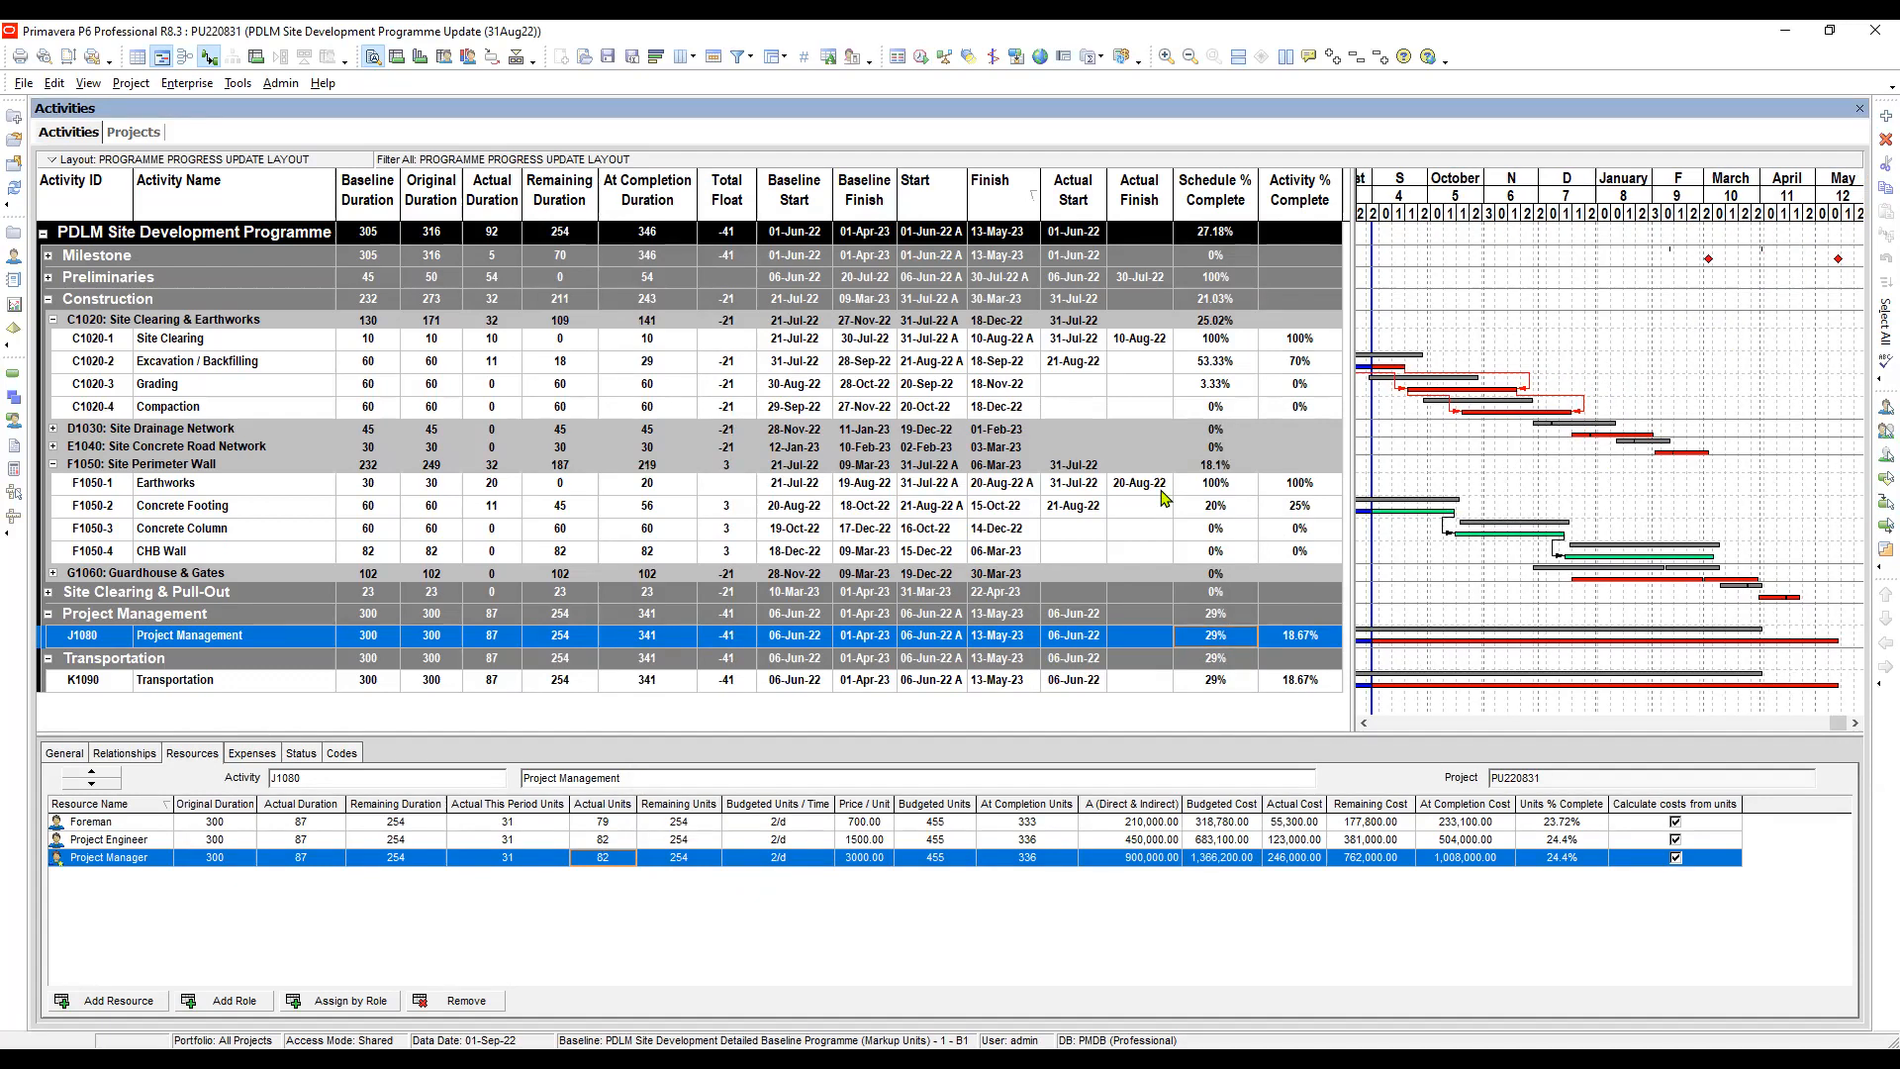
{"action": "left_click", "coordinate": [1299, 363]}
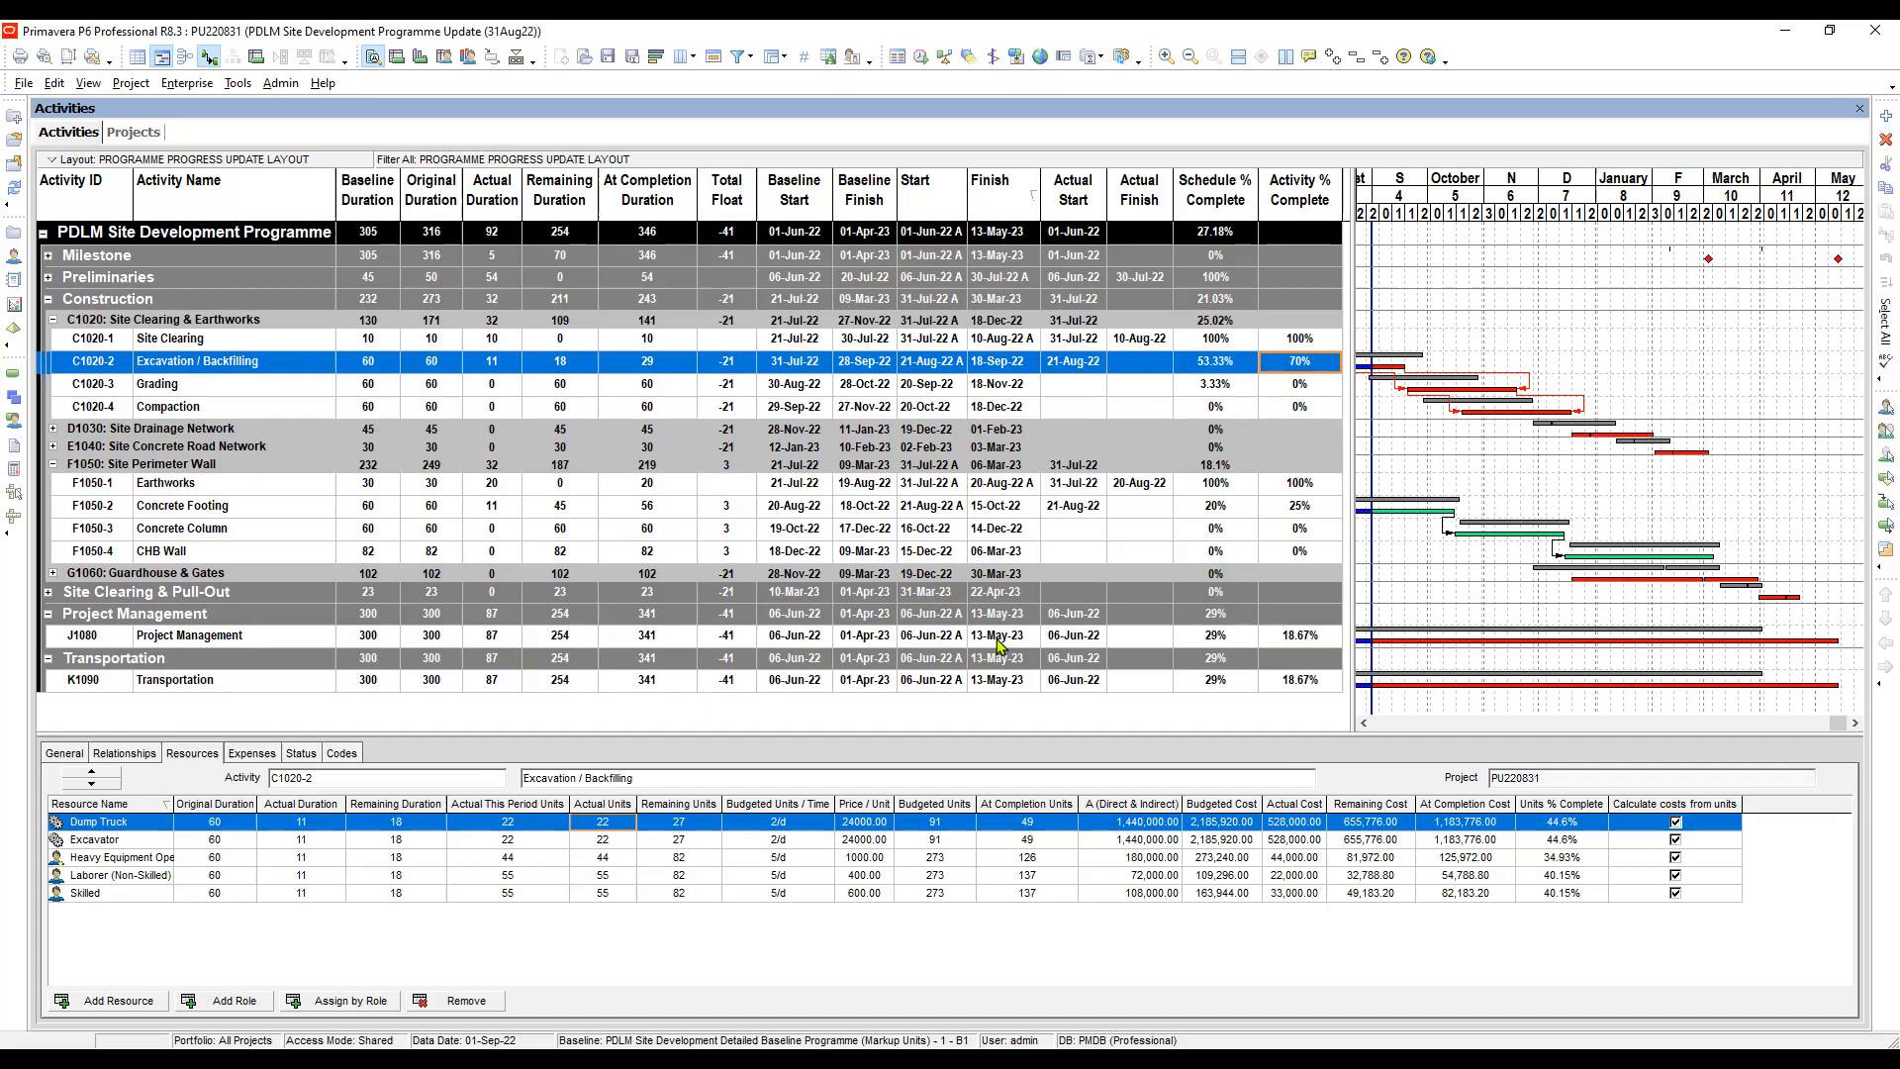
{"action": "left_click", "coordinate": [1003, 574]}
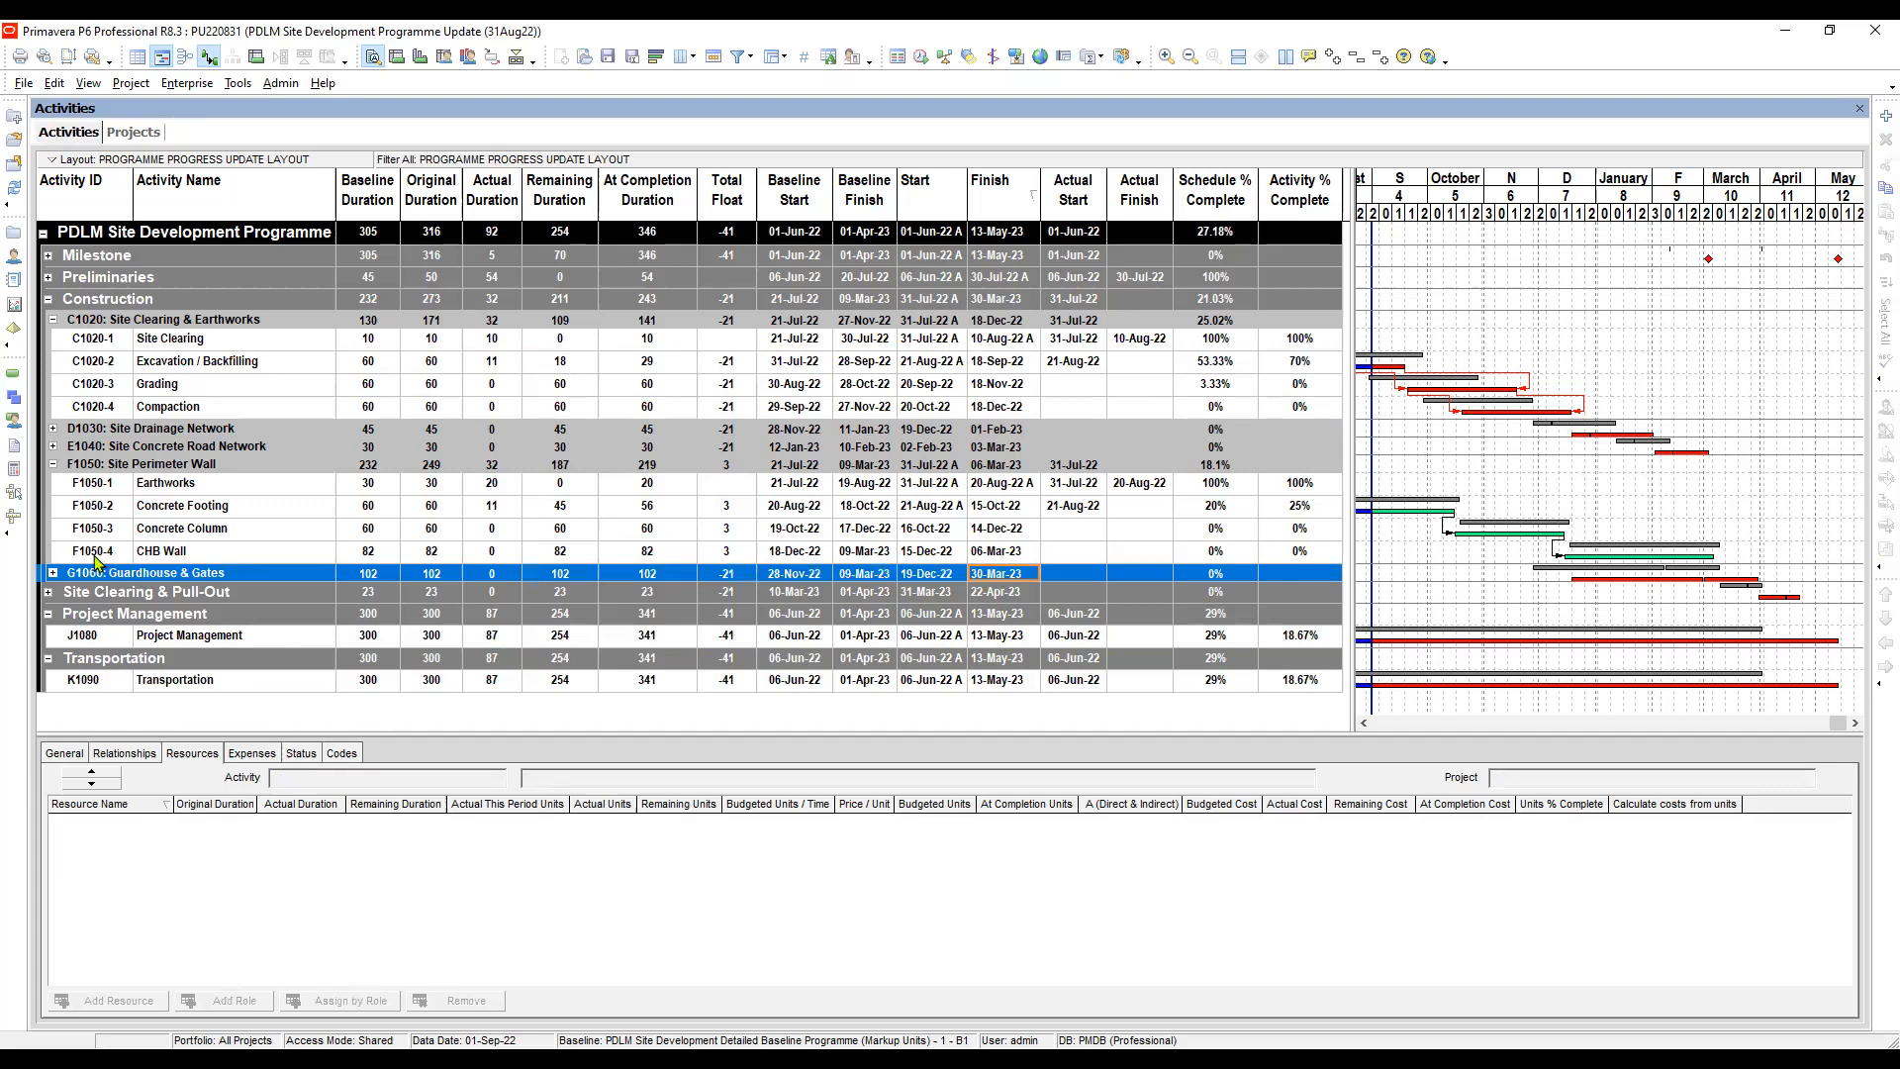
{"action": "left_click", "coordinate": [48, 592]}
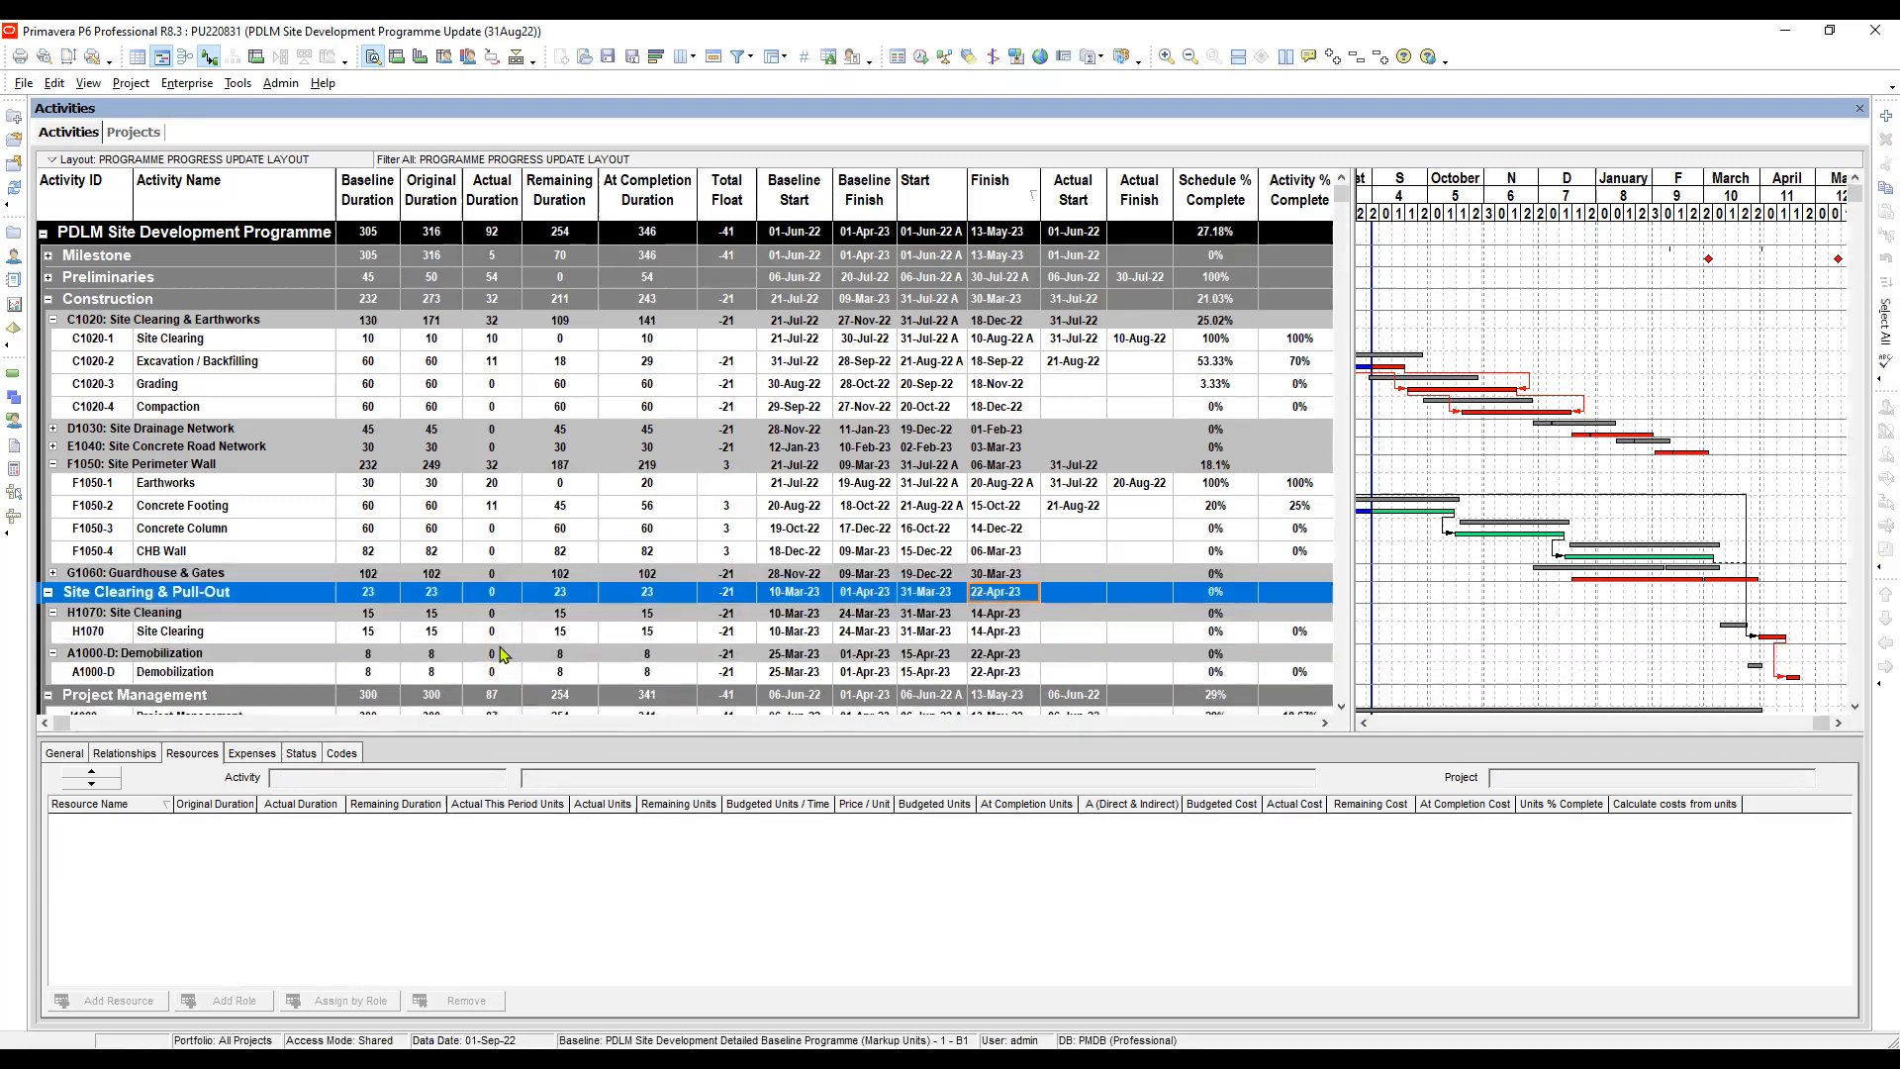
Compare the rescheduled finish dates of Site Clearing H1070, Demobilization, Project Management and Transportation
{"action": "left_click", "coordinate": [1008, 676]}
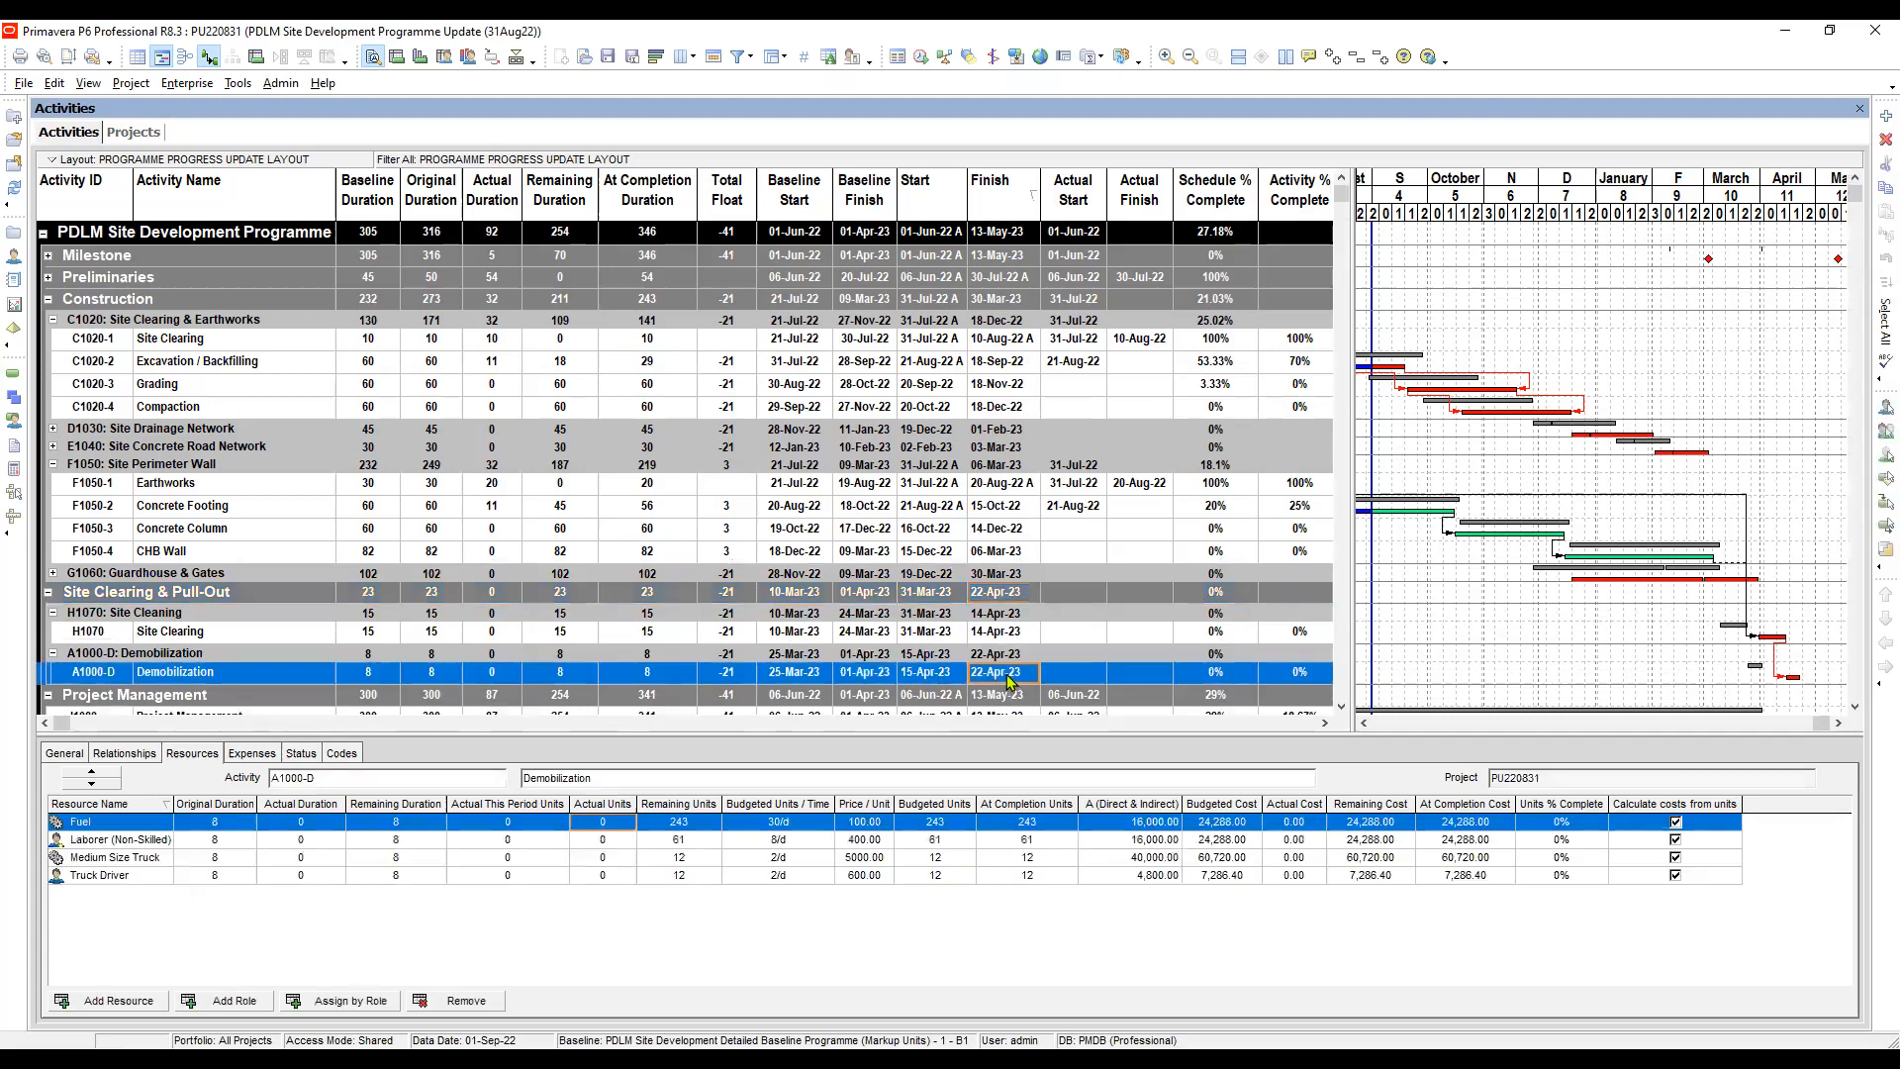
{"action": "scroll", "coordinate": [1020, 643], "scroll_direction": "down", "scroll_amount": 1}
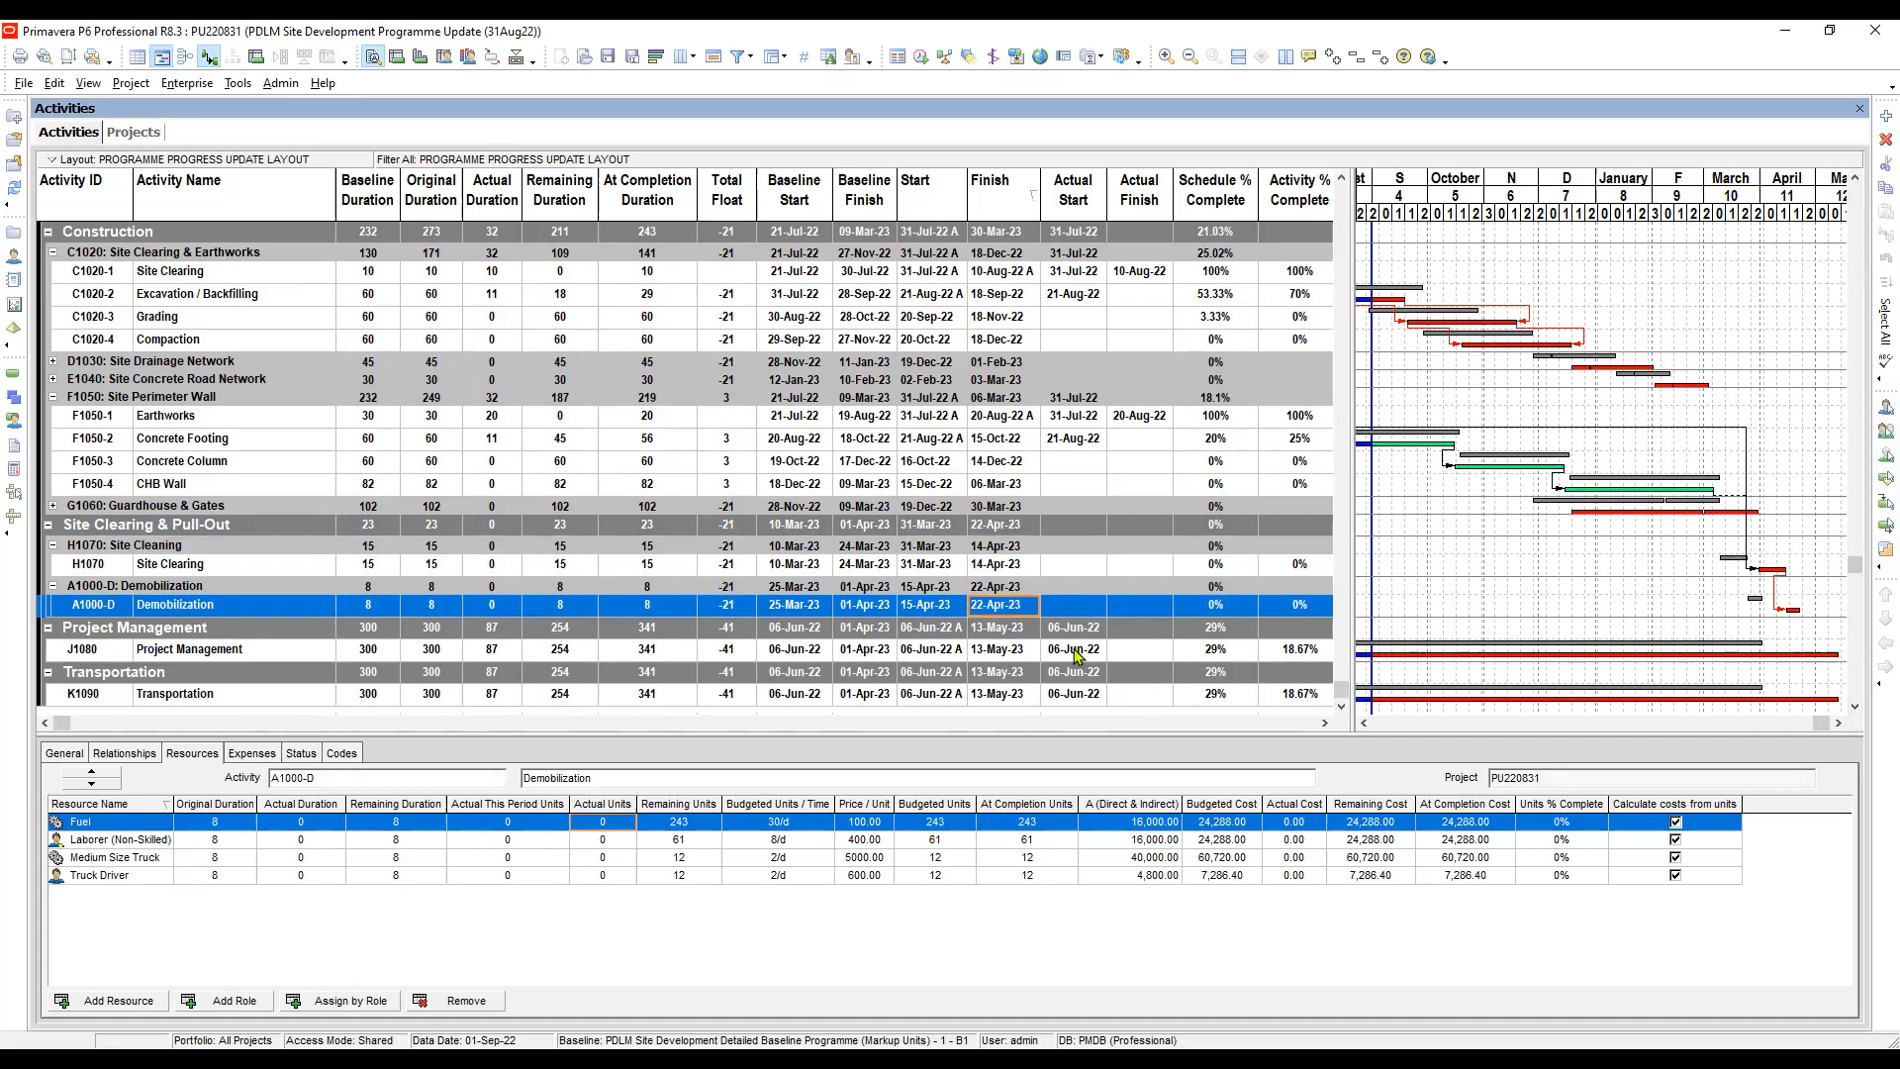
{"action": "left_click", "coordinate": [1001, 566]}
{"action": "left_click", "coordinate": [1003, 608]}
{"action": "left_click", "coordinate": [1059, 611]}
{"action": "left_click", "coordinate": [1005, 606]}
{"action": "left_click", "coordinate": [1006, 656]}
{"action": "left_click", "coordinate": [1005, 695]}
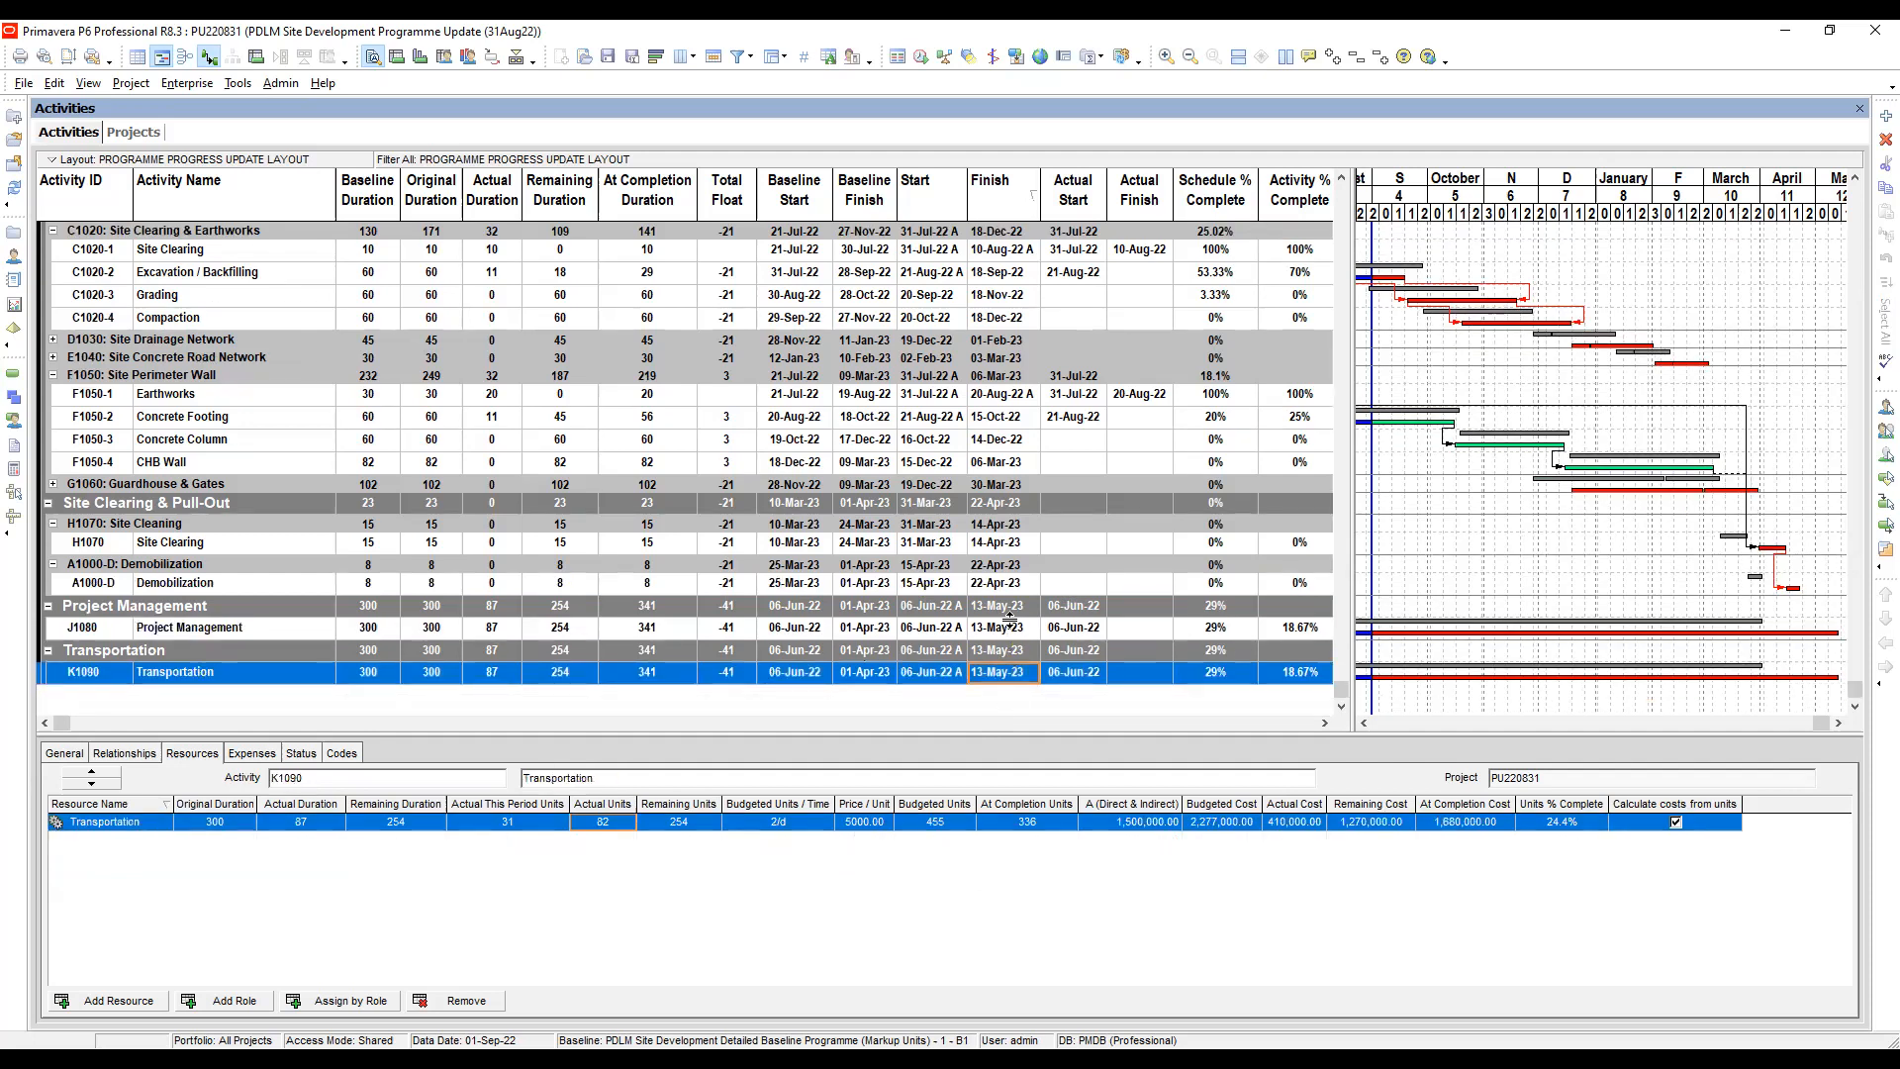
Fill Demobilization's 22-Apr-23 finish date down to the Project Management and Transportation activities
{"action": "left_click", "coordinate": [1007, 583]}
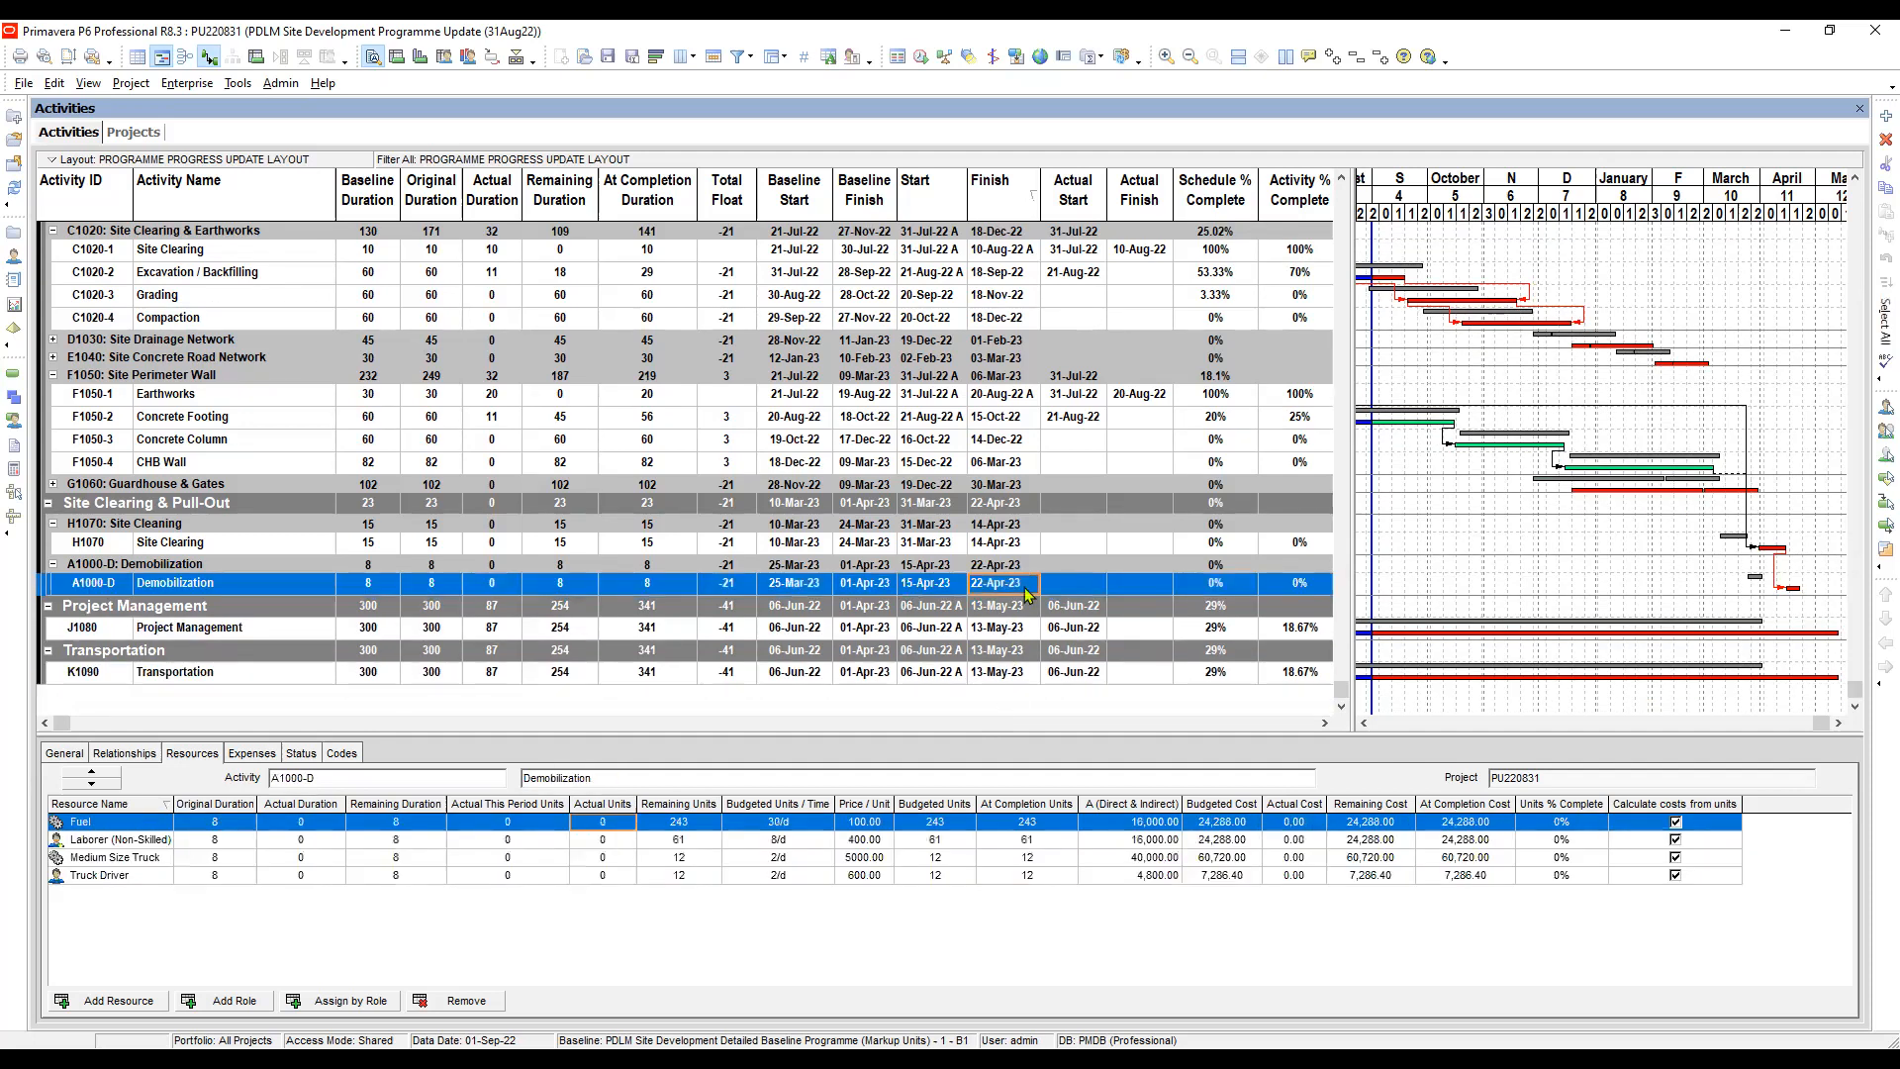
{"action": "scroll", "coordinate": [1009, 638], "scroll_direction": "up", "scroll_amount": 1}
{"action": "left_click", "coordinate": [1001, 649], "text": "ctrl"}
{"action": "left_click", "coordinate": [1005, 695], "text": "ctrl"}
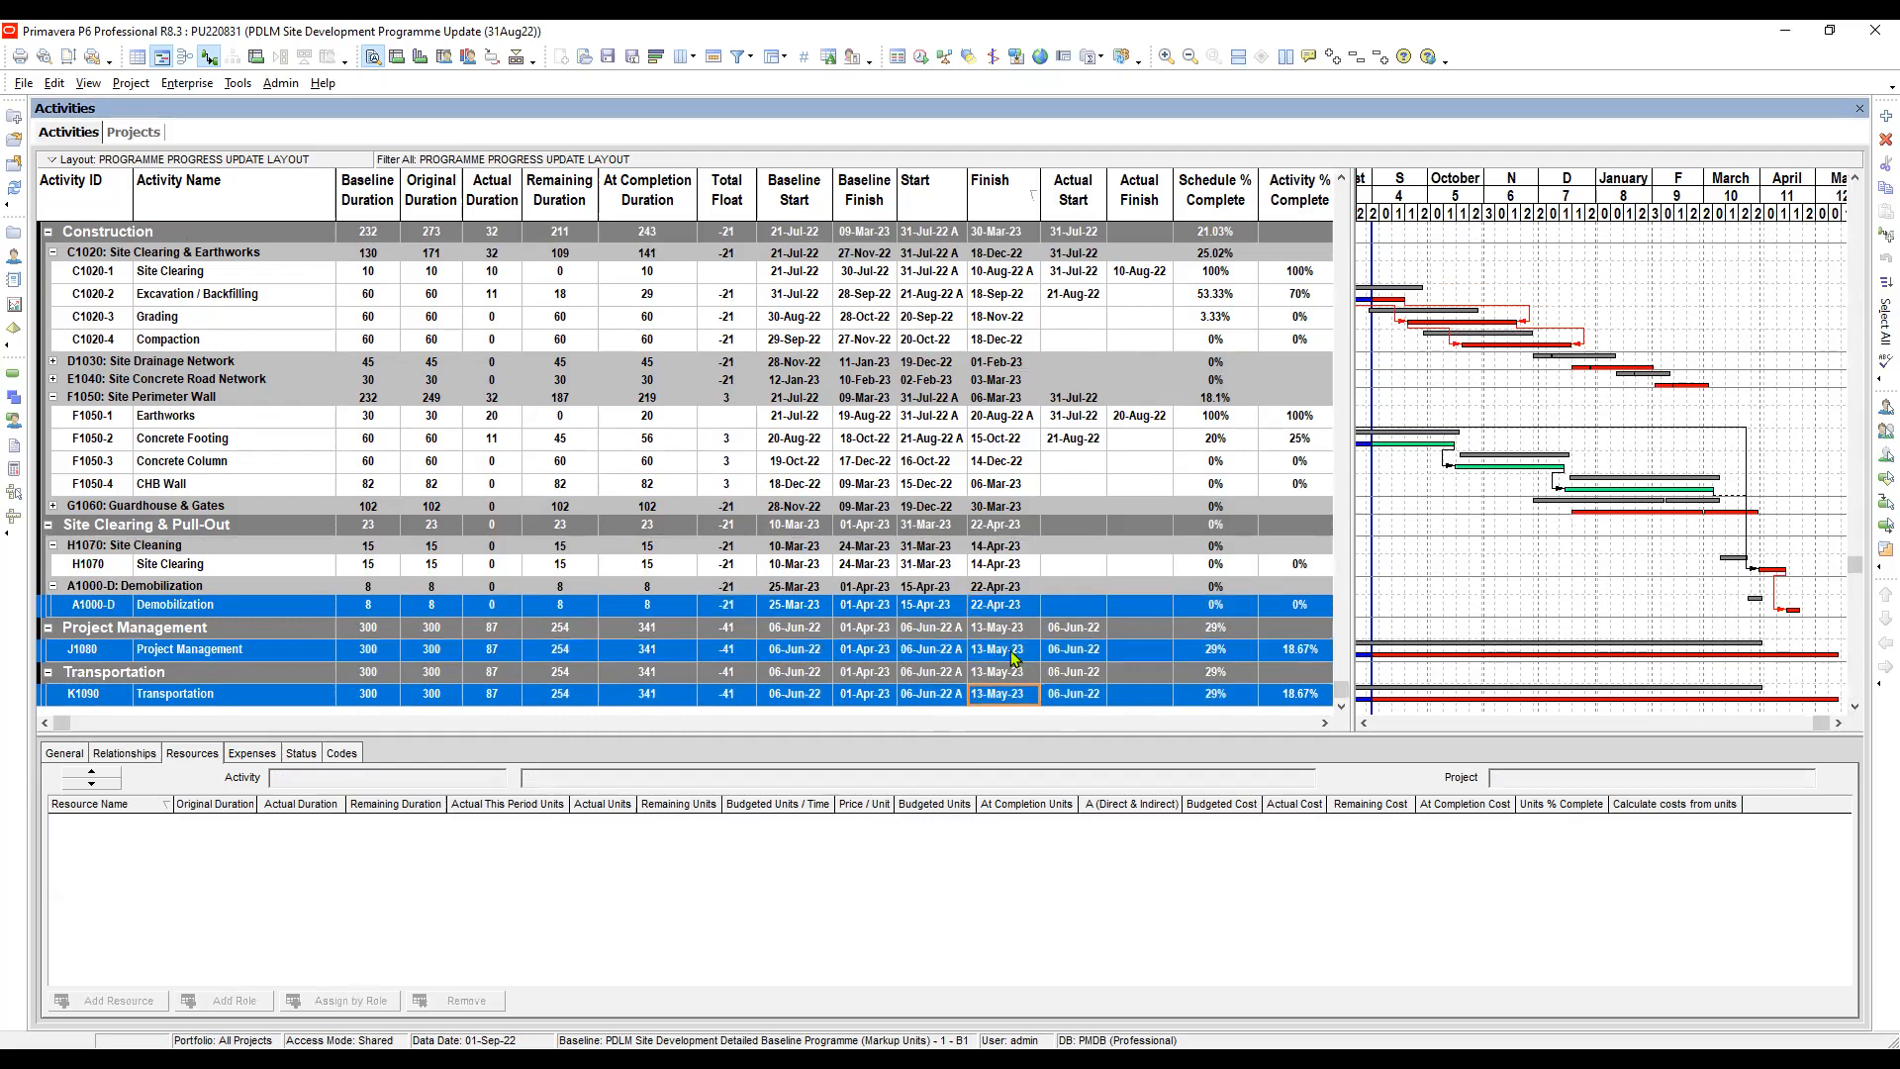
{"action": "right_click", "coordinate": [1013, 658]}
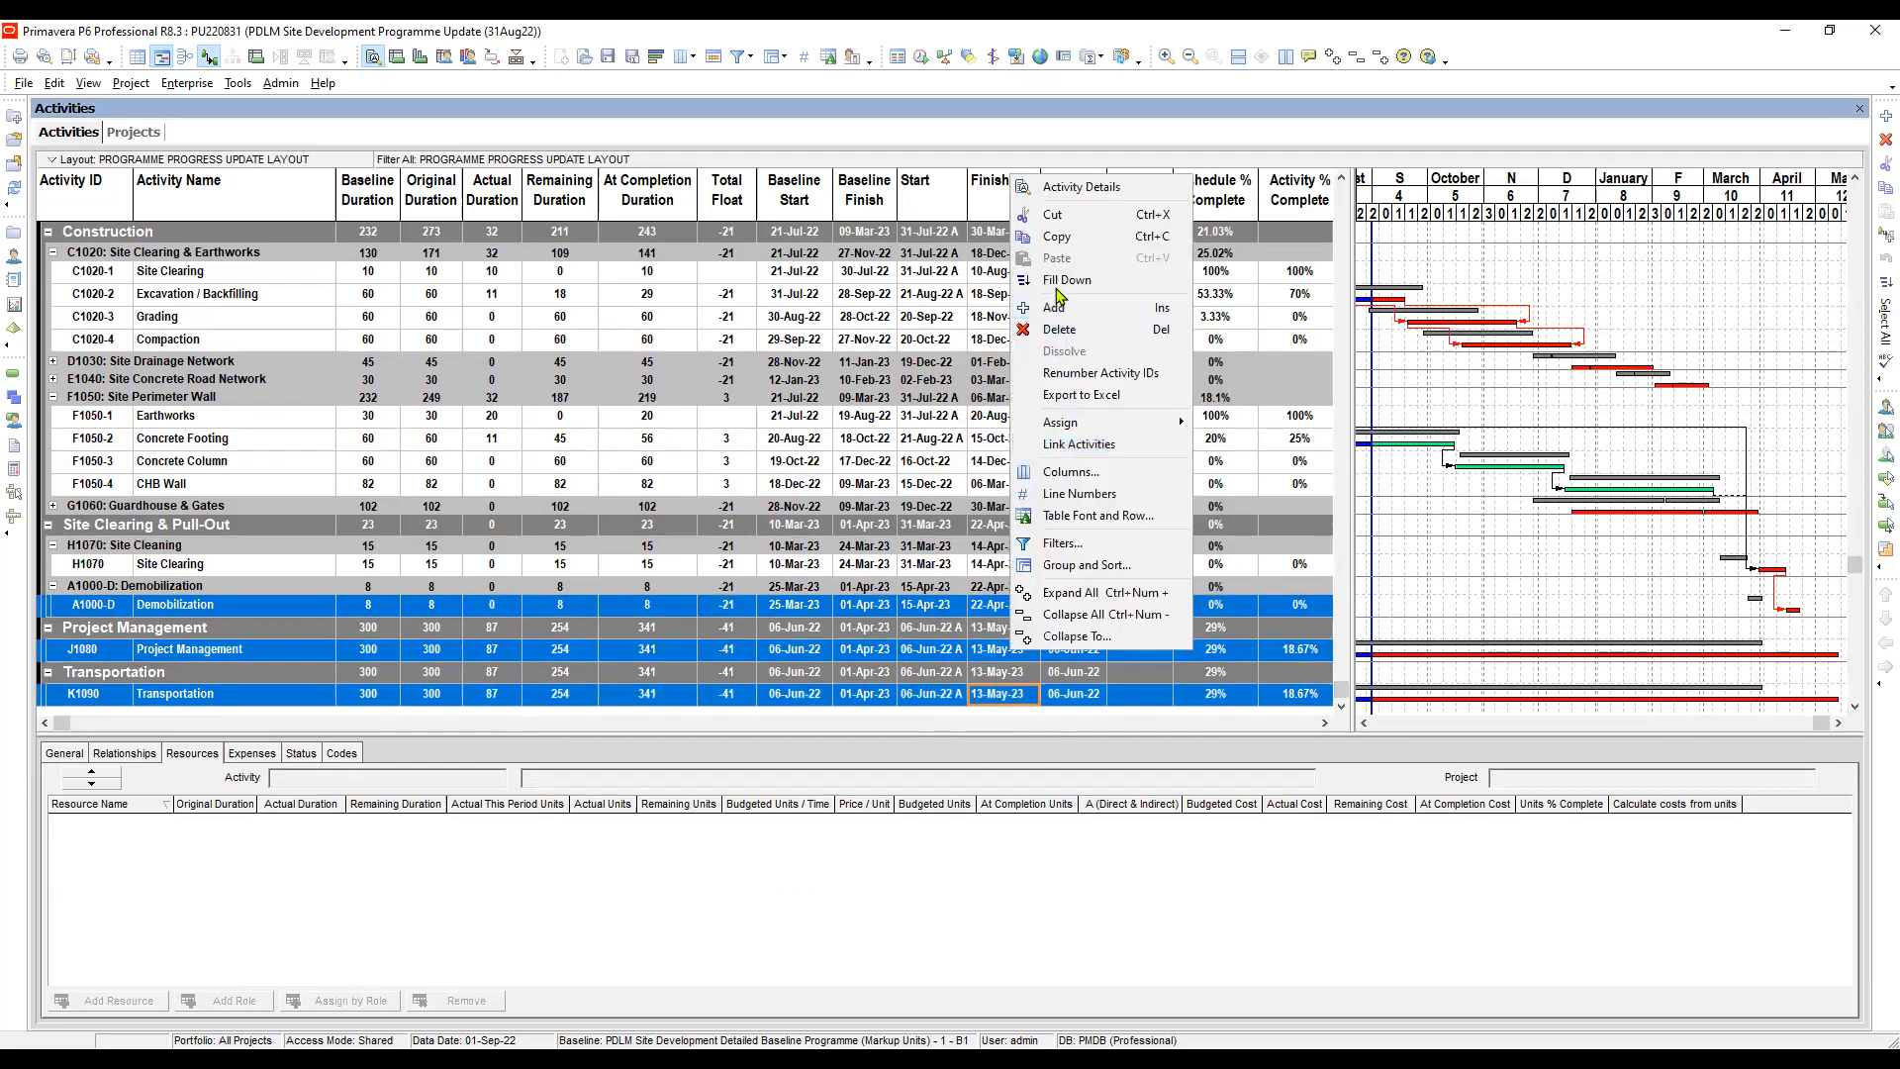
{"action": "left_click", "coordinate": [1079, 288]}
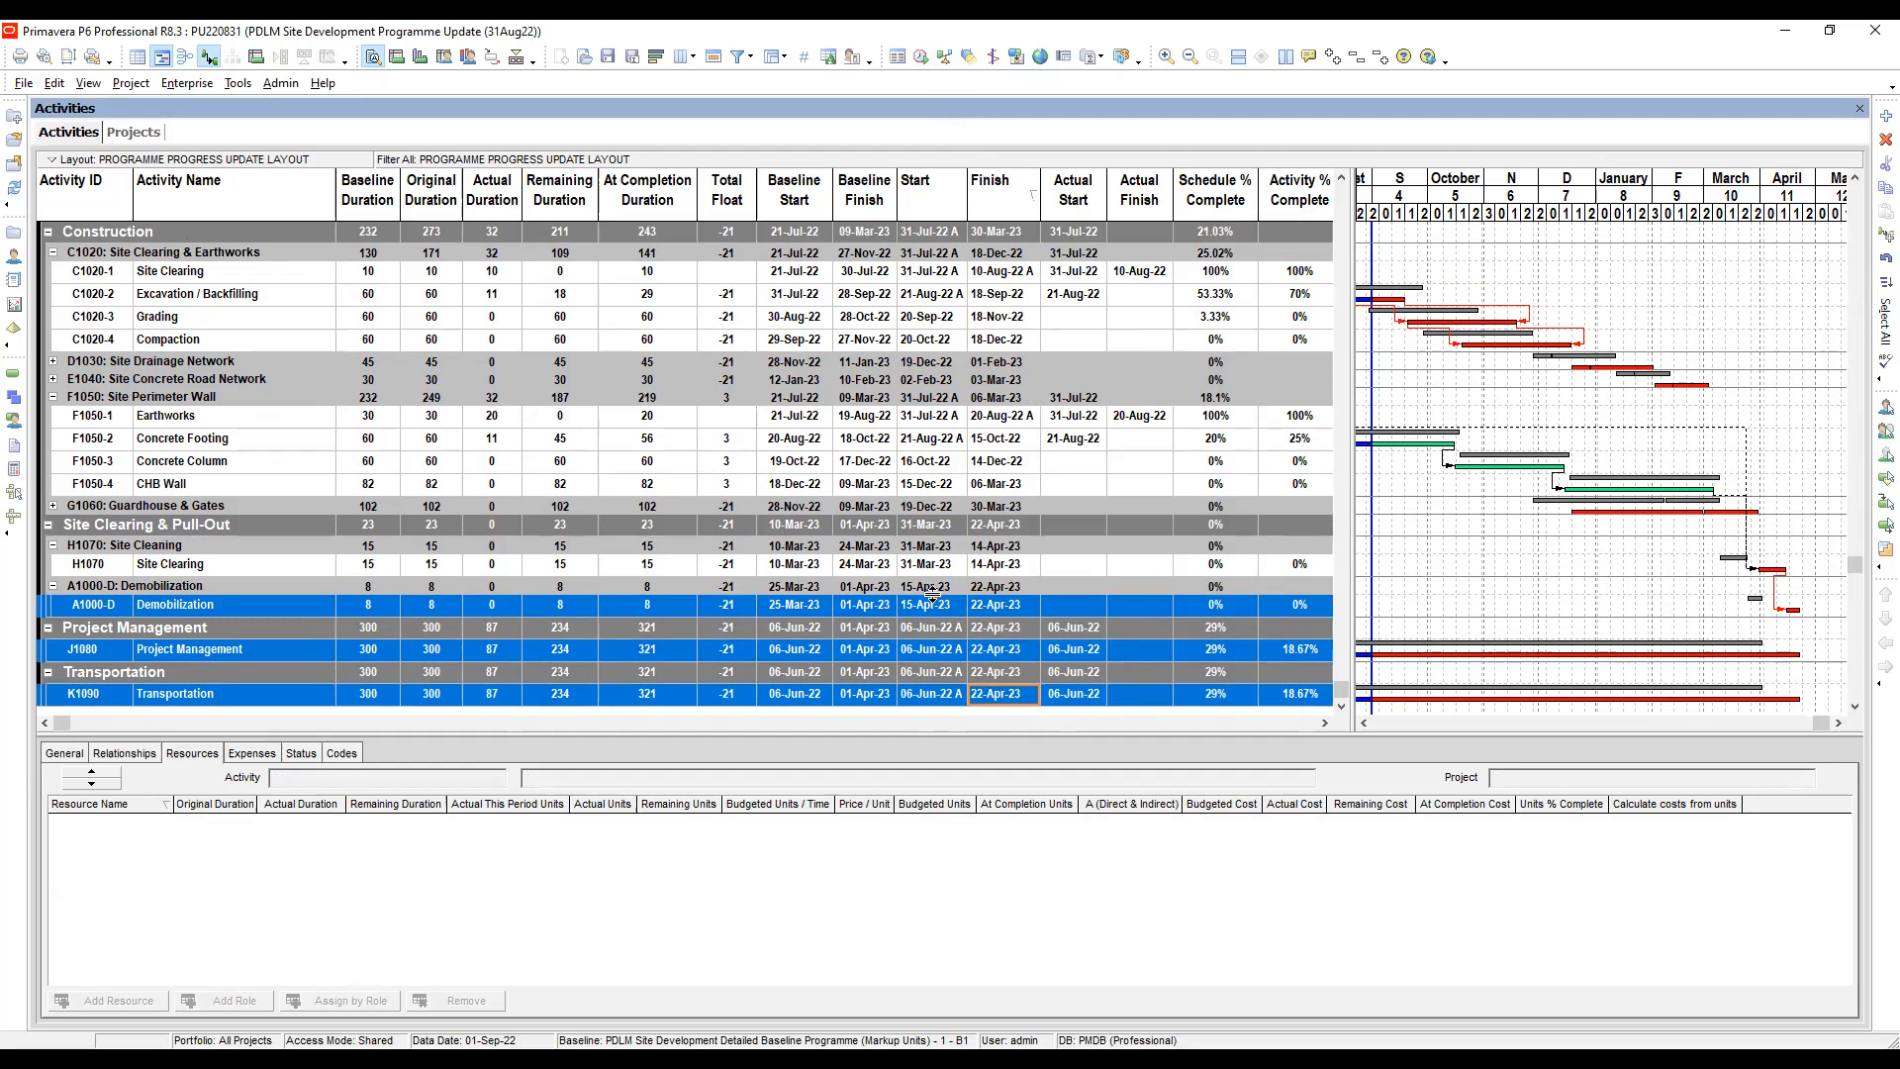
Examine the total float of the Site Clearing, Excavation / Backfilling, Grading and Compaction activities under Site Clearing & Earthworks
{"action": "scroll", "coordinate": [932, 594], "scroll_direction": "up", "scroll_amount": 1}
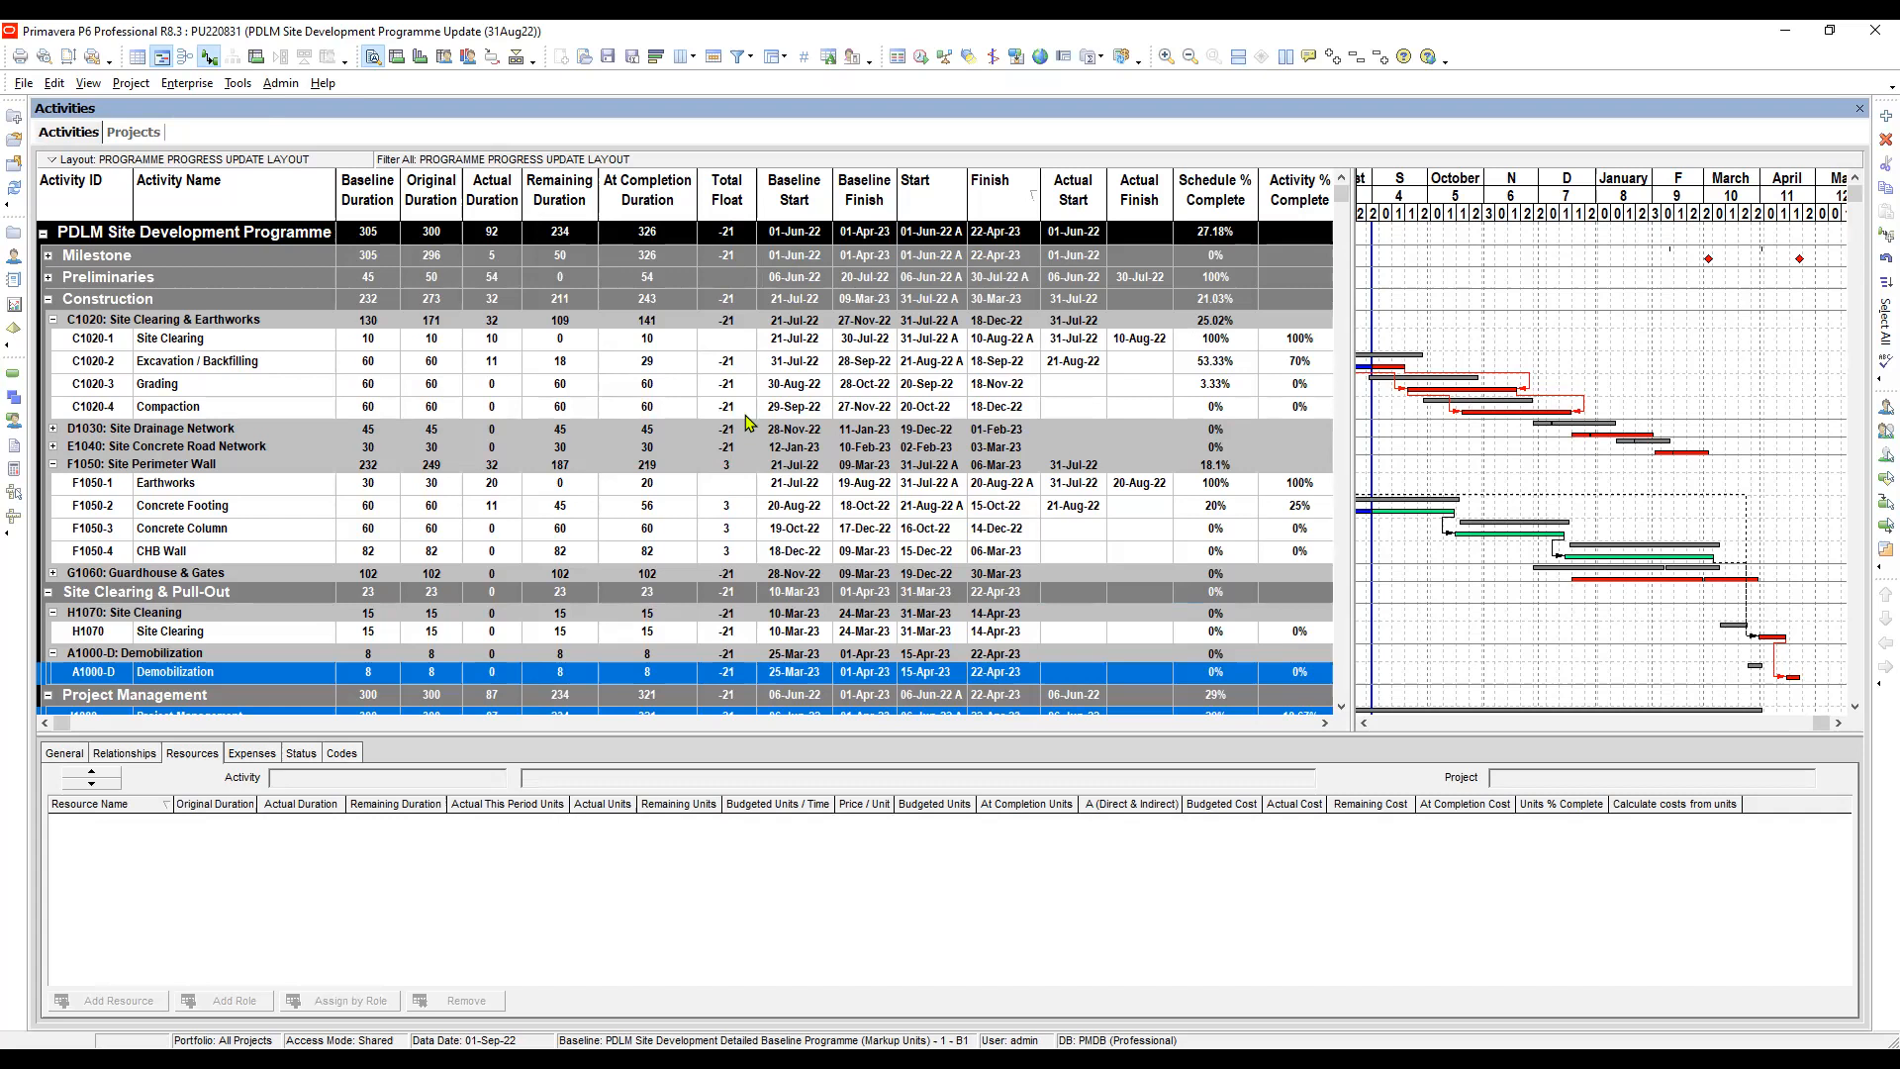
{"action": "left_click", "coordinate": [731, 362]}
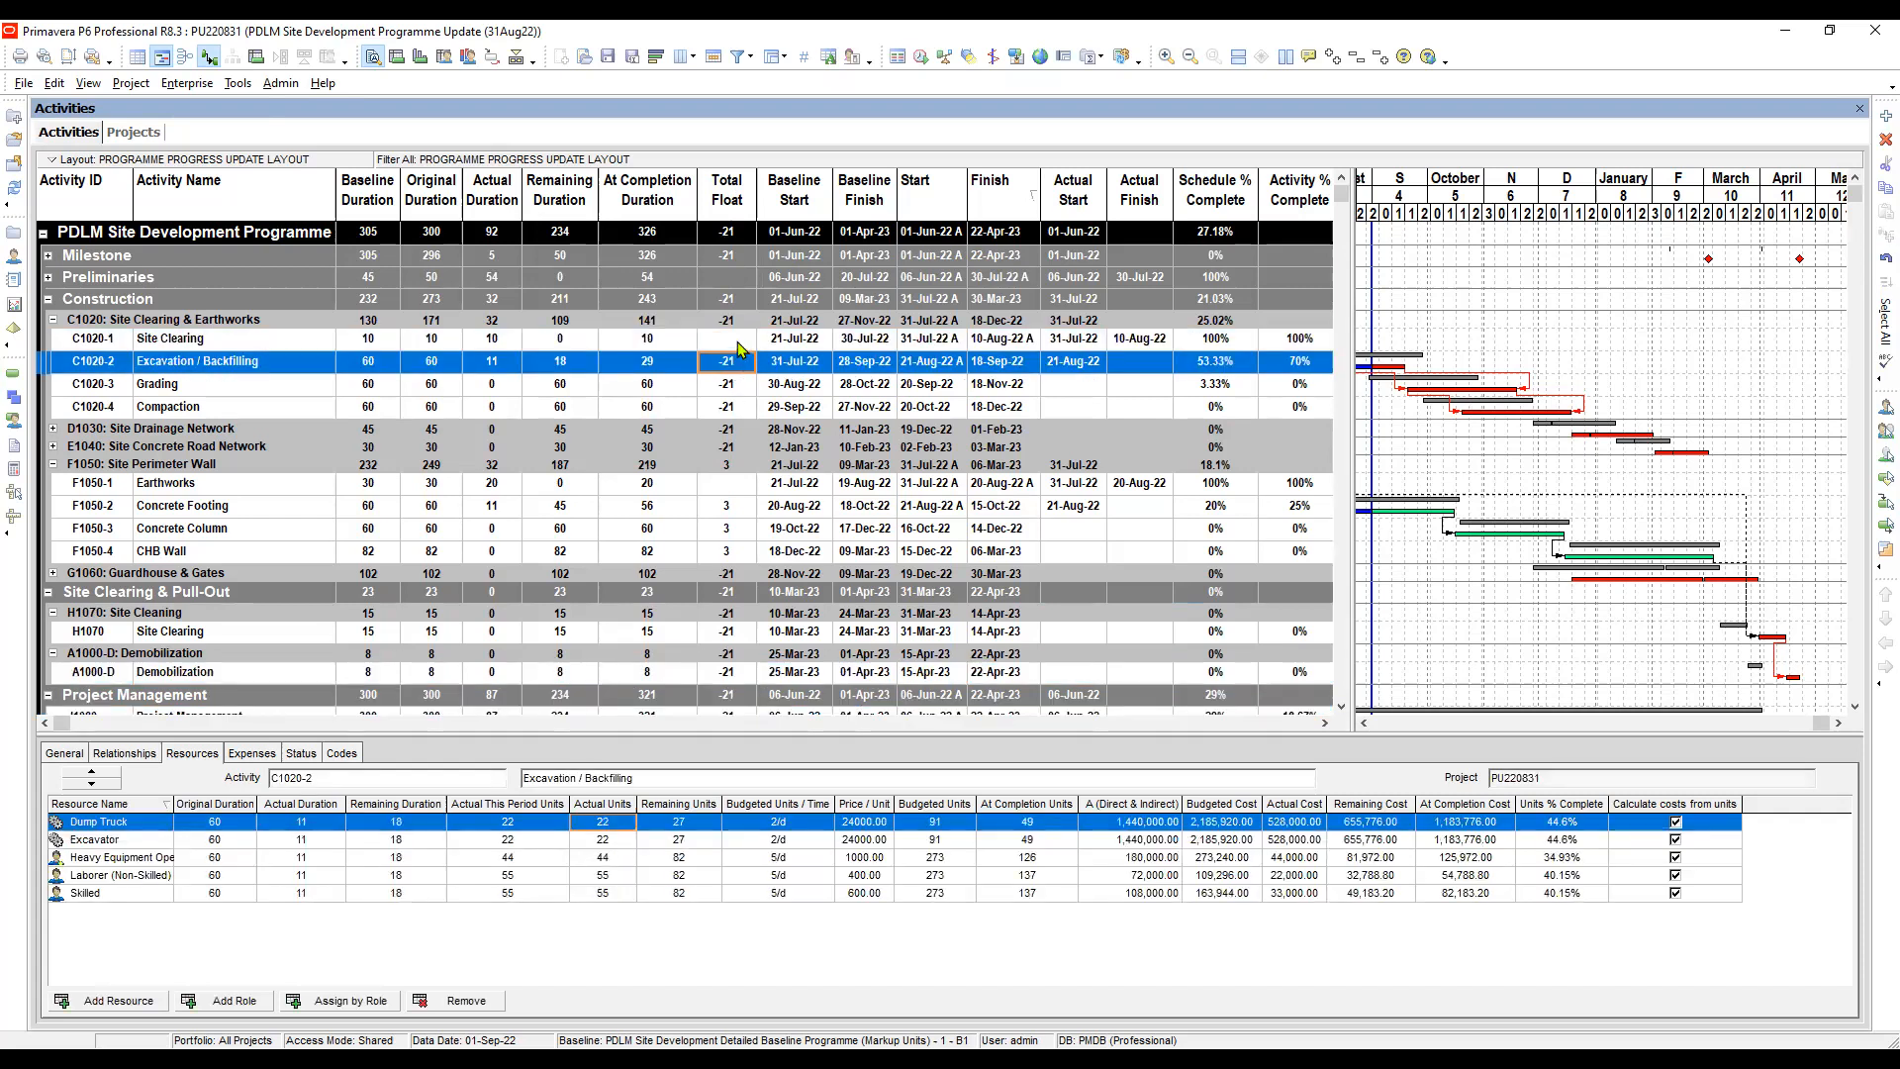
{"action": "key", "text": "Up"}
{"action": "left_click", "coordinate": [731, 362]}
{"action": "left_click", "coordinate": [732, 339]}
{"action": "left_click", "coordinate": [735, 364]}
{"action": "left_click", "coordinate": [727, 386]}
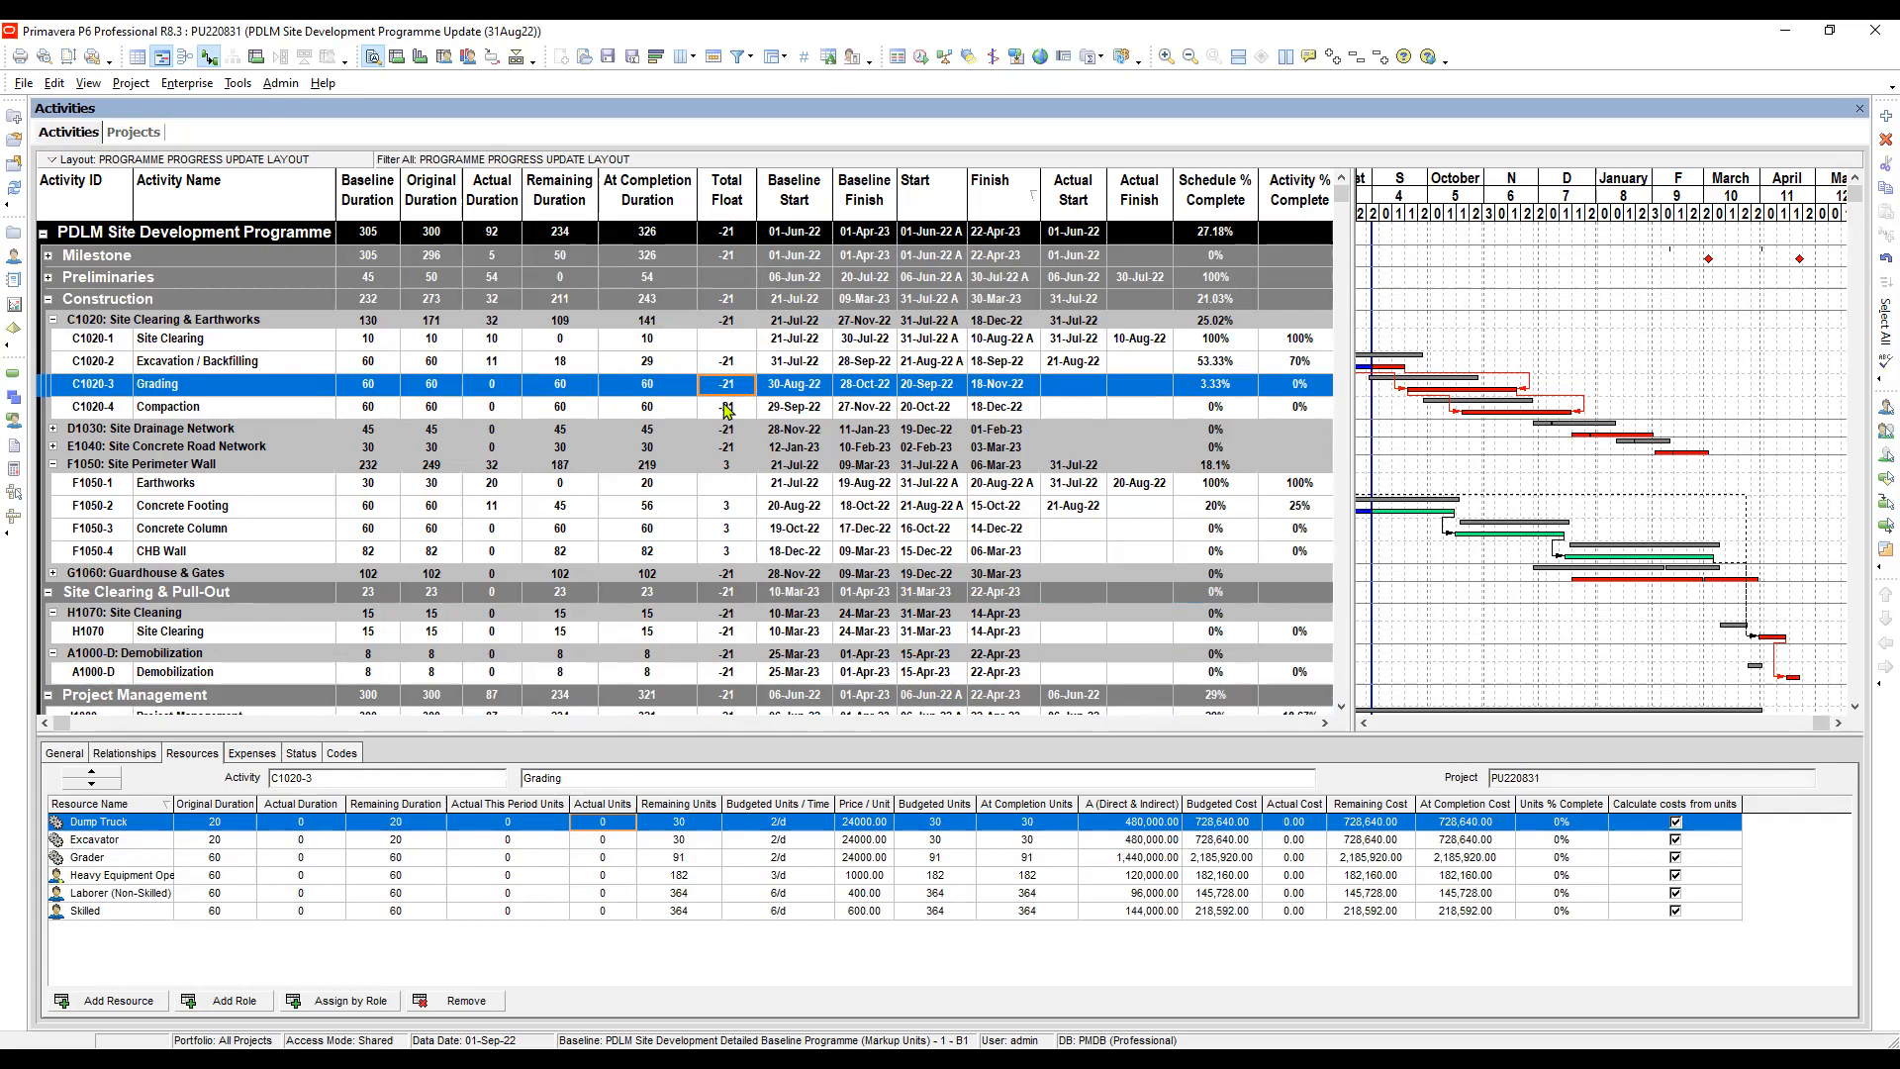
{"action": "left_click", "coordinate": [727, 408]}
{"action": "left_click", "coordinate": [734, 388]}
{"action": "left_click", "coordinate": [737, 363]}
{"action": "left_click", "coordinate": [732, 388]}
{"action": "left_click", "coordinate": [732, 409]}
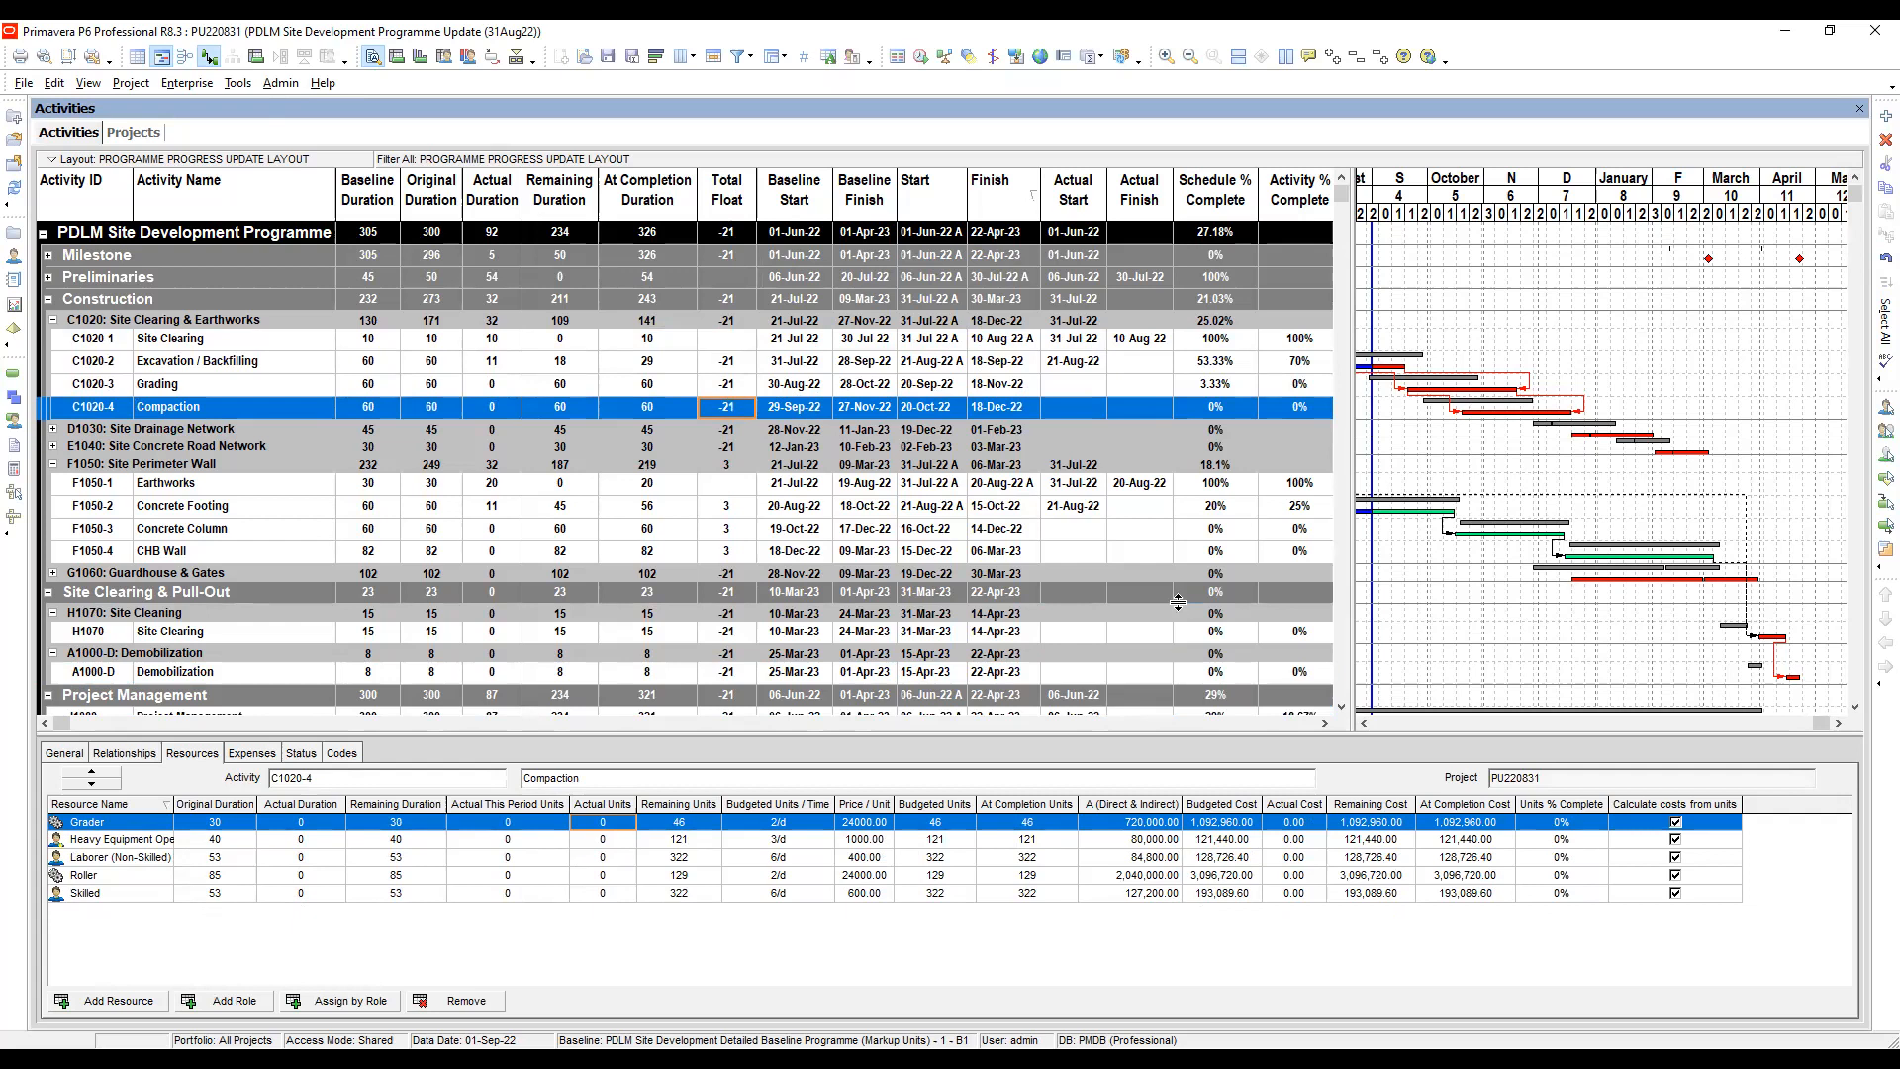
Widen the activity table and set Project Management's Activity % Complete to 29%
{"action": "left_click", "coordinate": [1215, 635]}
{"action": "scroll", "coordinate": [1207, 625], "scroll_direction": "down", "scroll_amount": 1}
{"action": "scroll", "coordinate": [1207, 626], "scroll_direction": "down", "scroll_amount": 2}
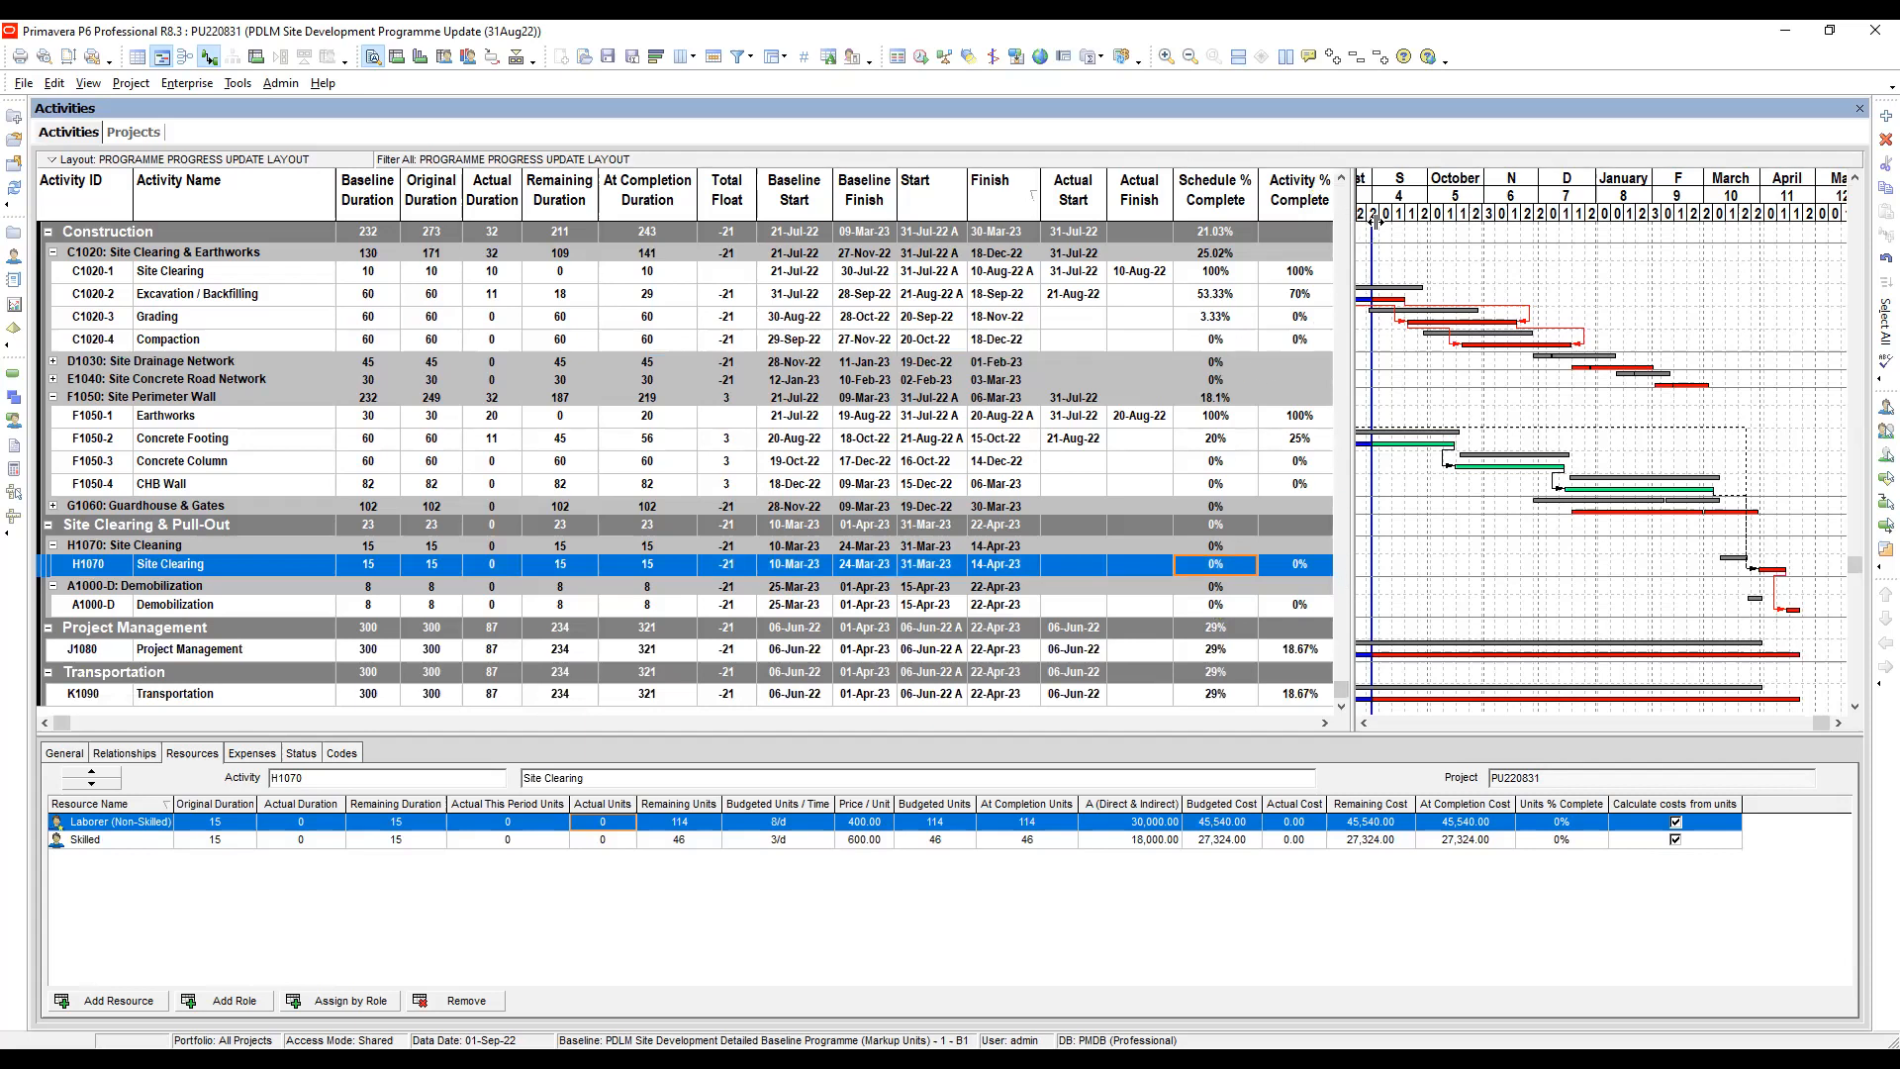
{"action": "left_click_drag", "start_coordinate": [1351, 226], "coordinate": [1381, 226]}
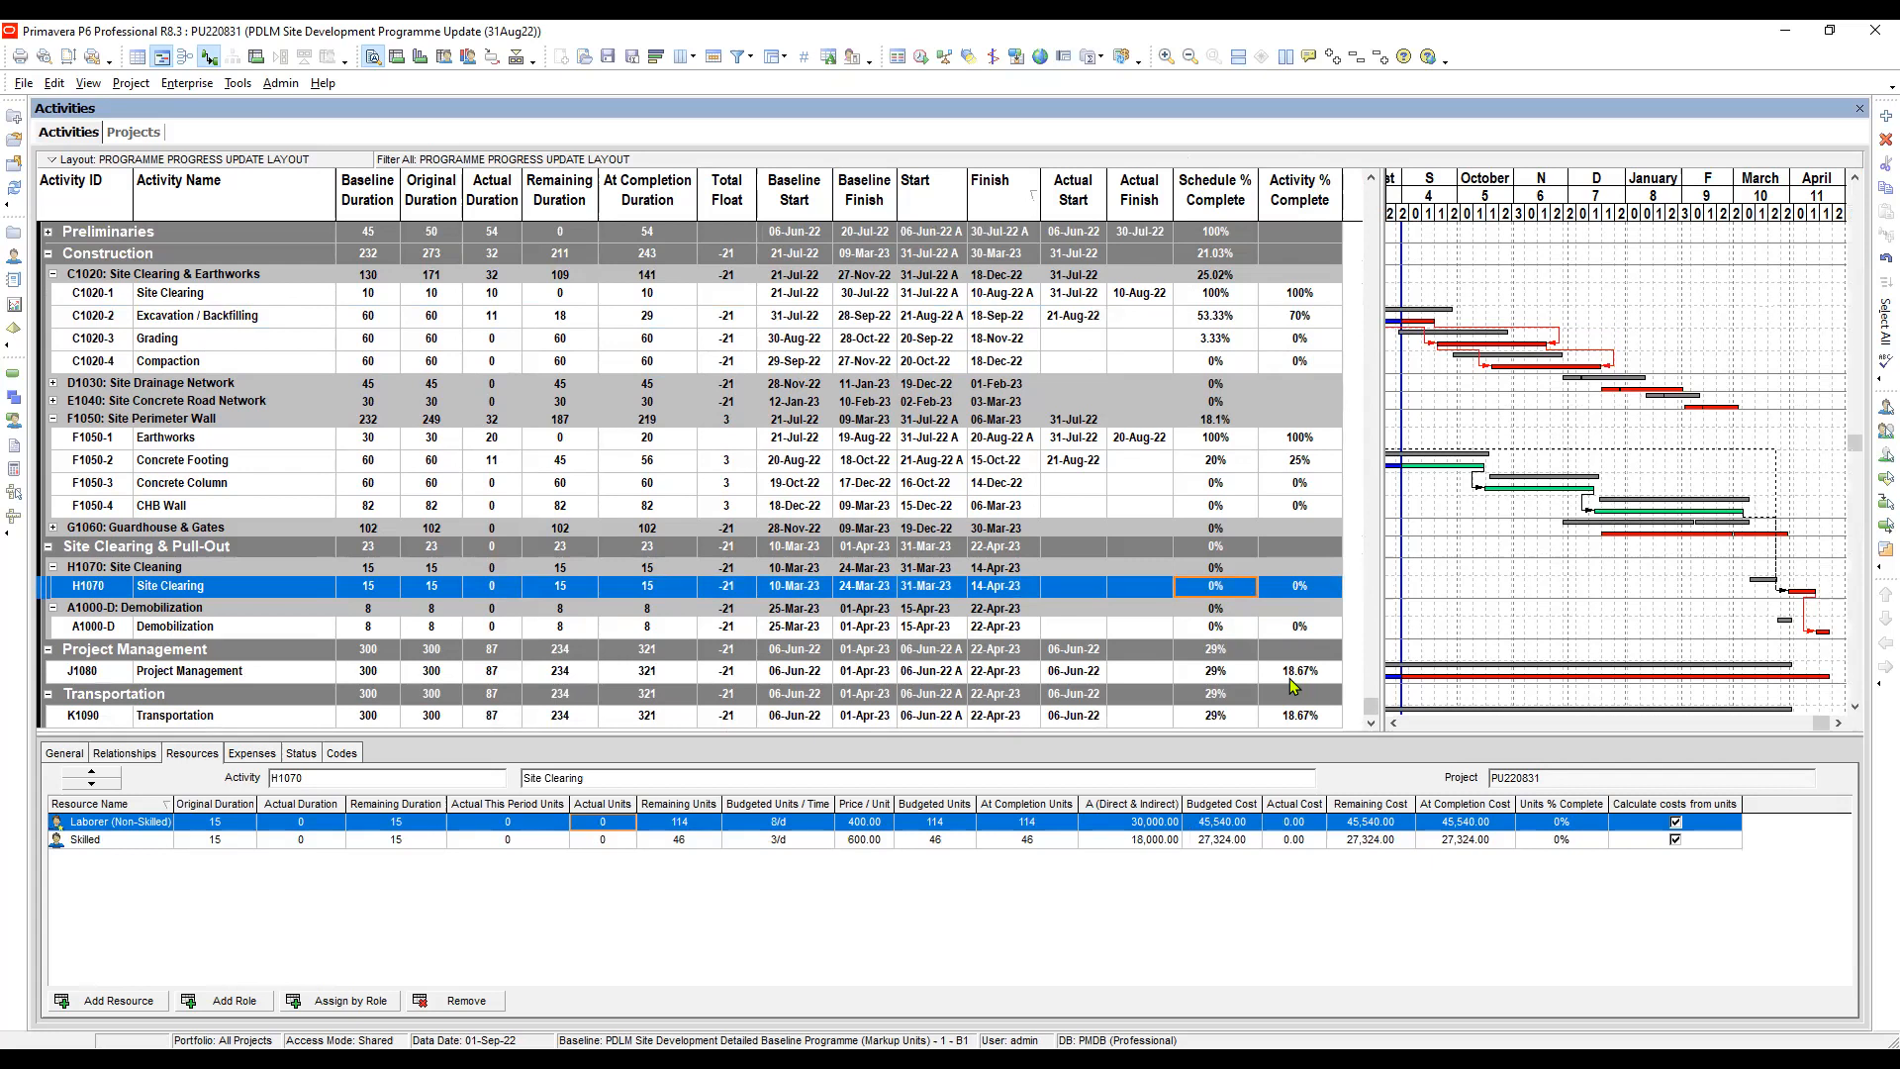
{"action": "left_click", "coordinate": [1289, 675]}
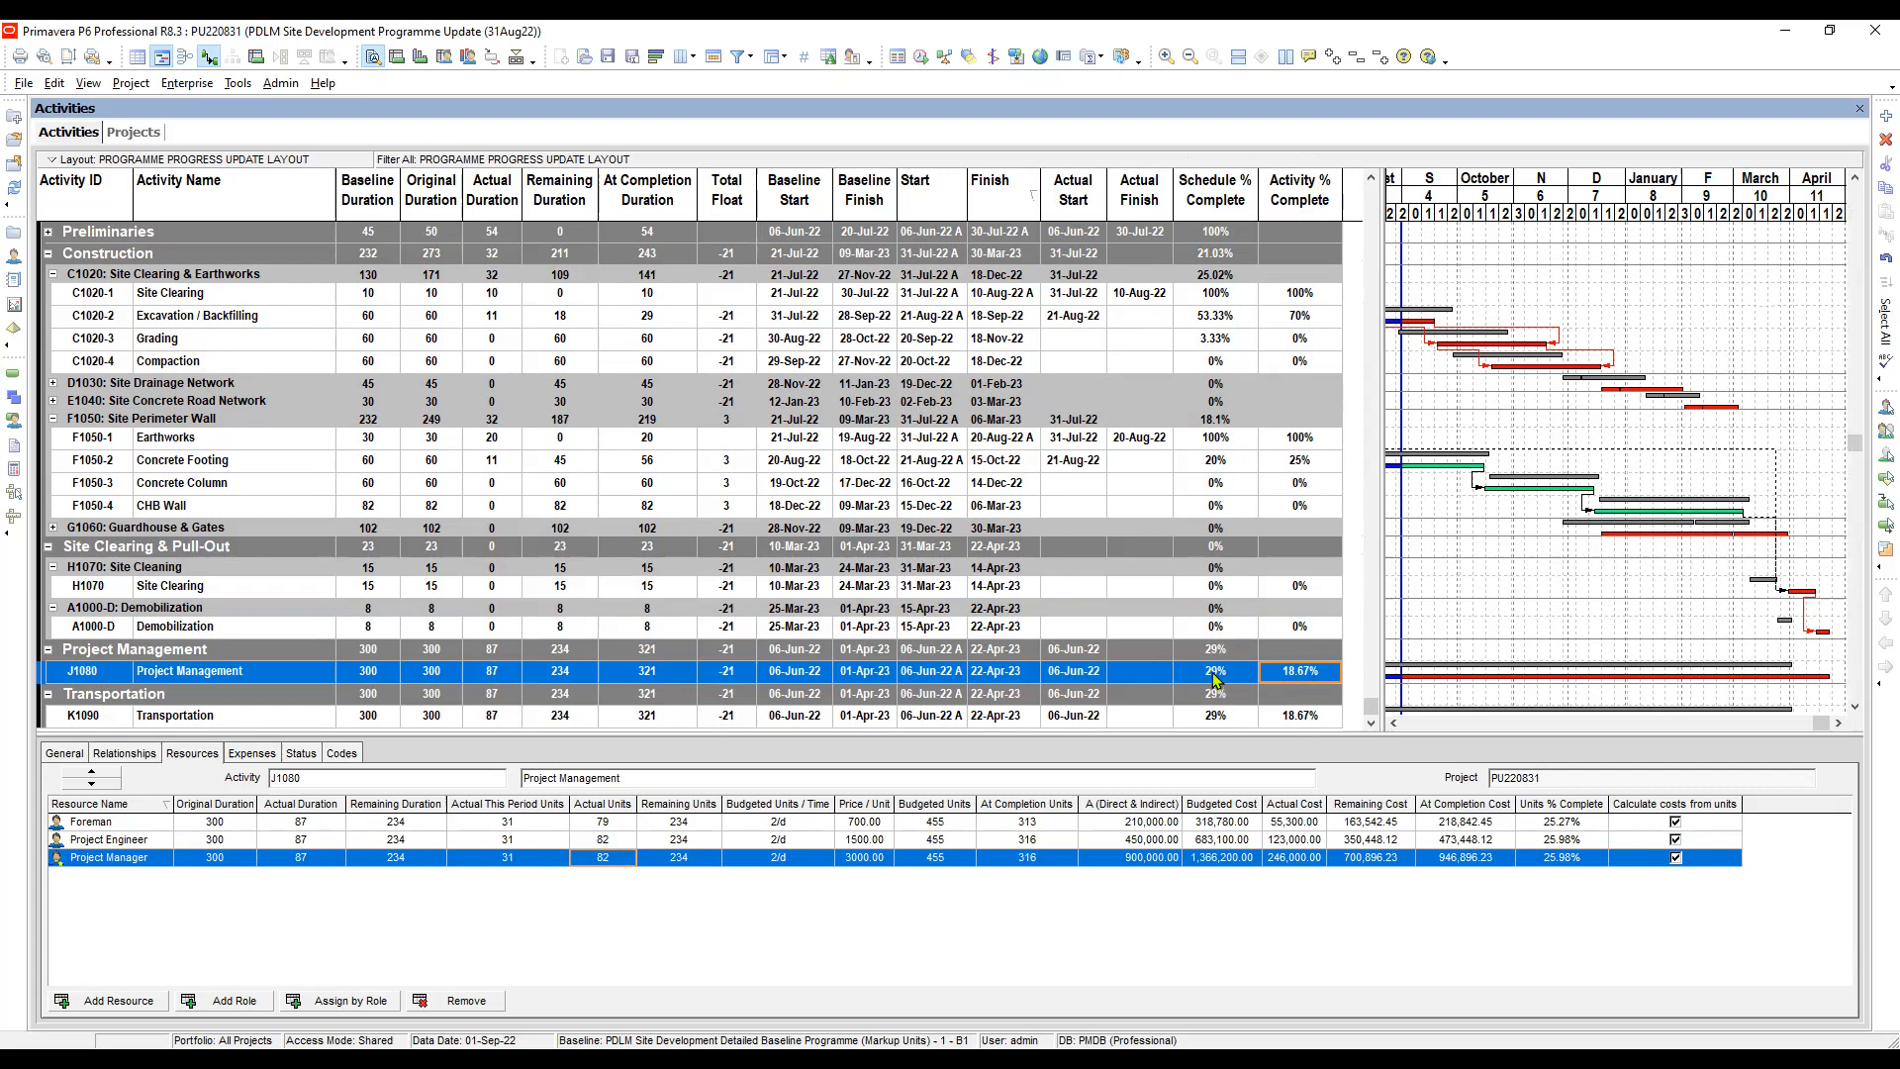
{"action": "left_click", "coordinate": [1285, 663]}
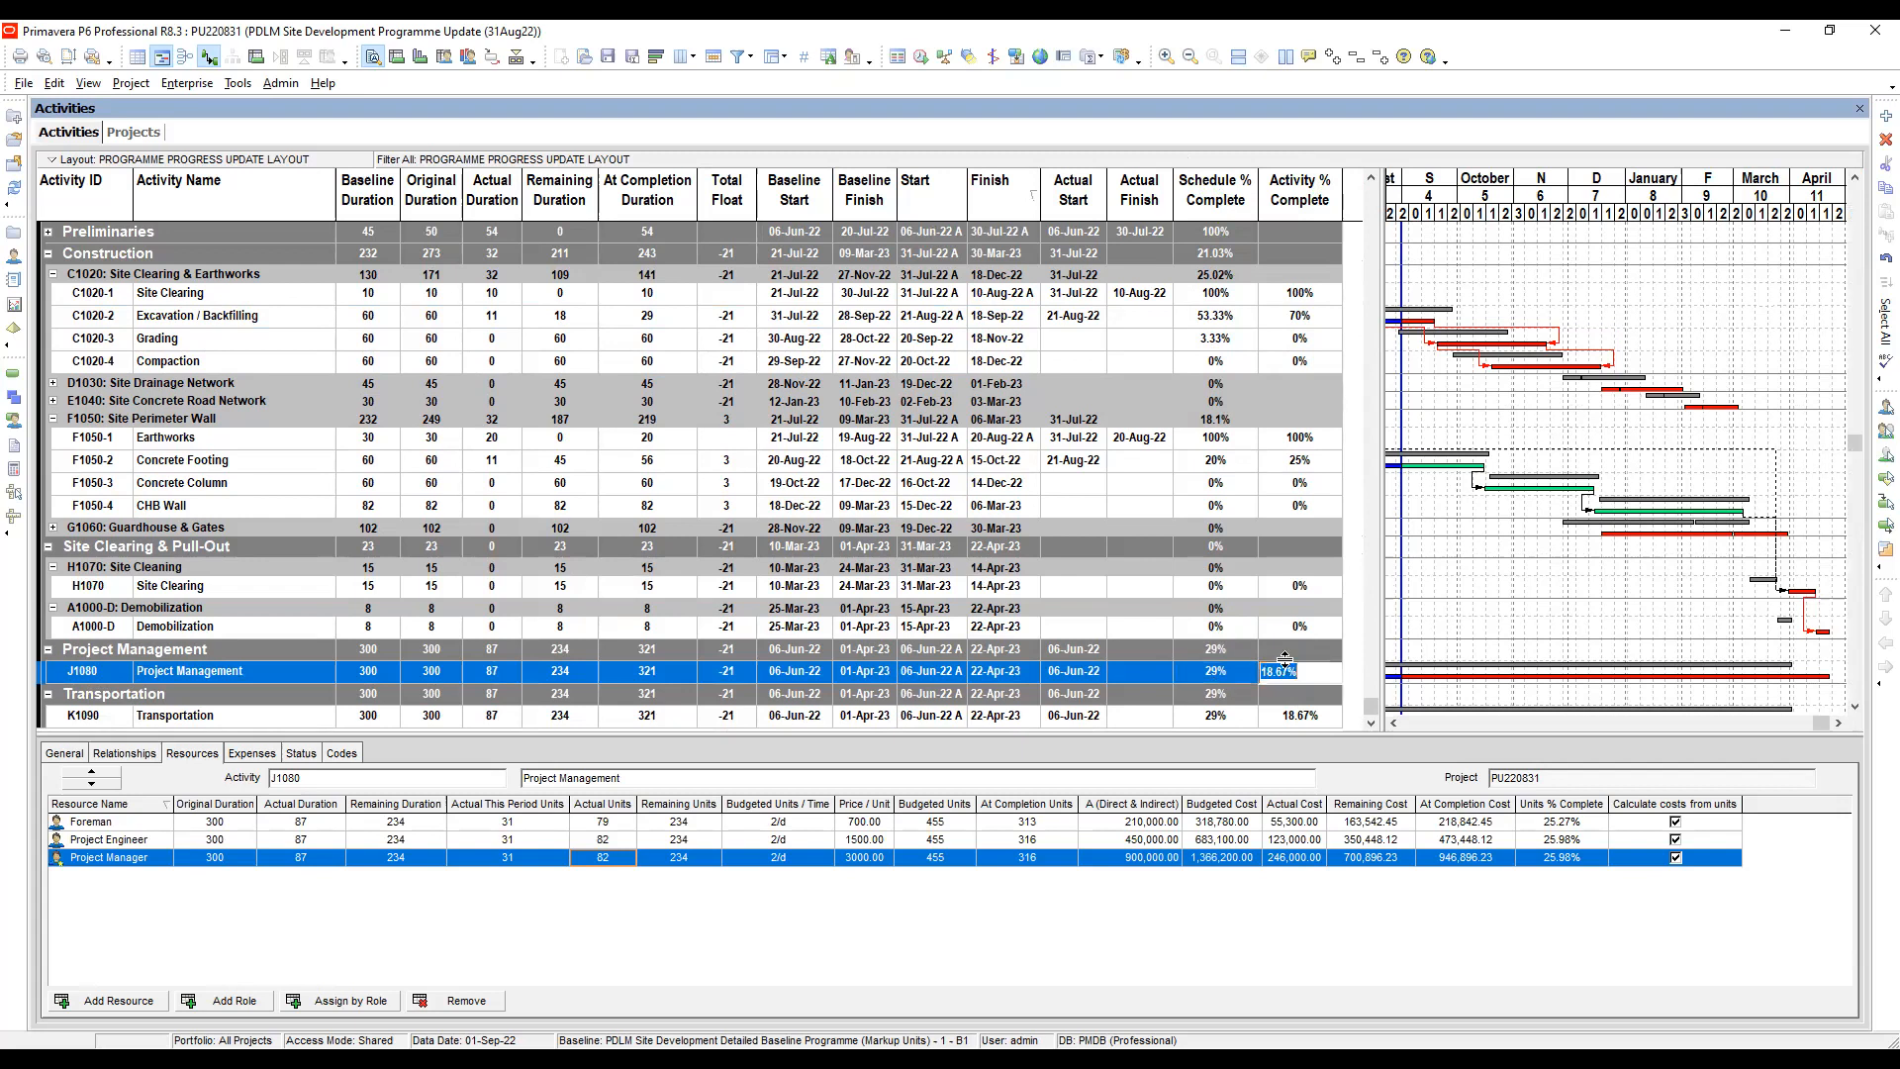
{"action": "type", "text": "29"}
{"action": "key", "text": "Return"}
Set Transportation's Activity % Complete to 29% and check it alongside Project Management's value
{"action": "left_click", "coordinate": [1319, 718]}
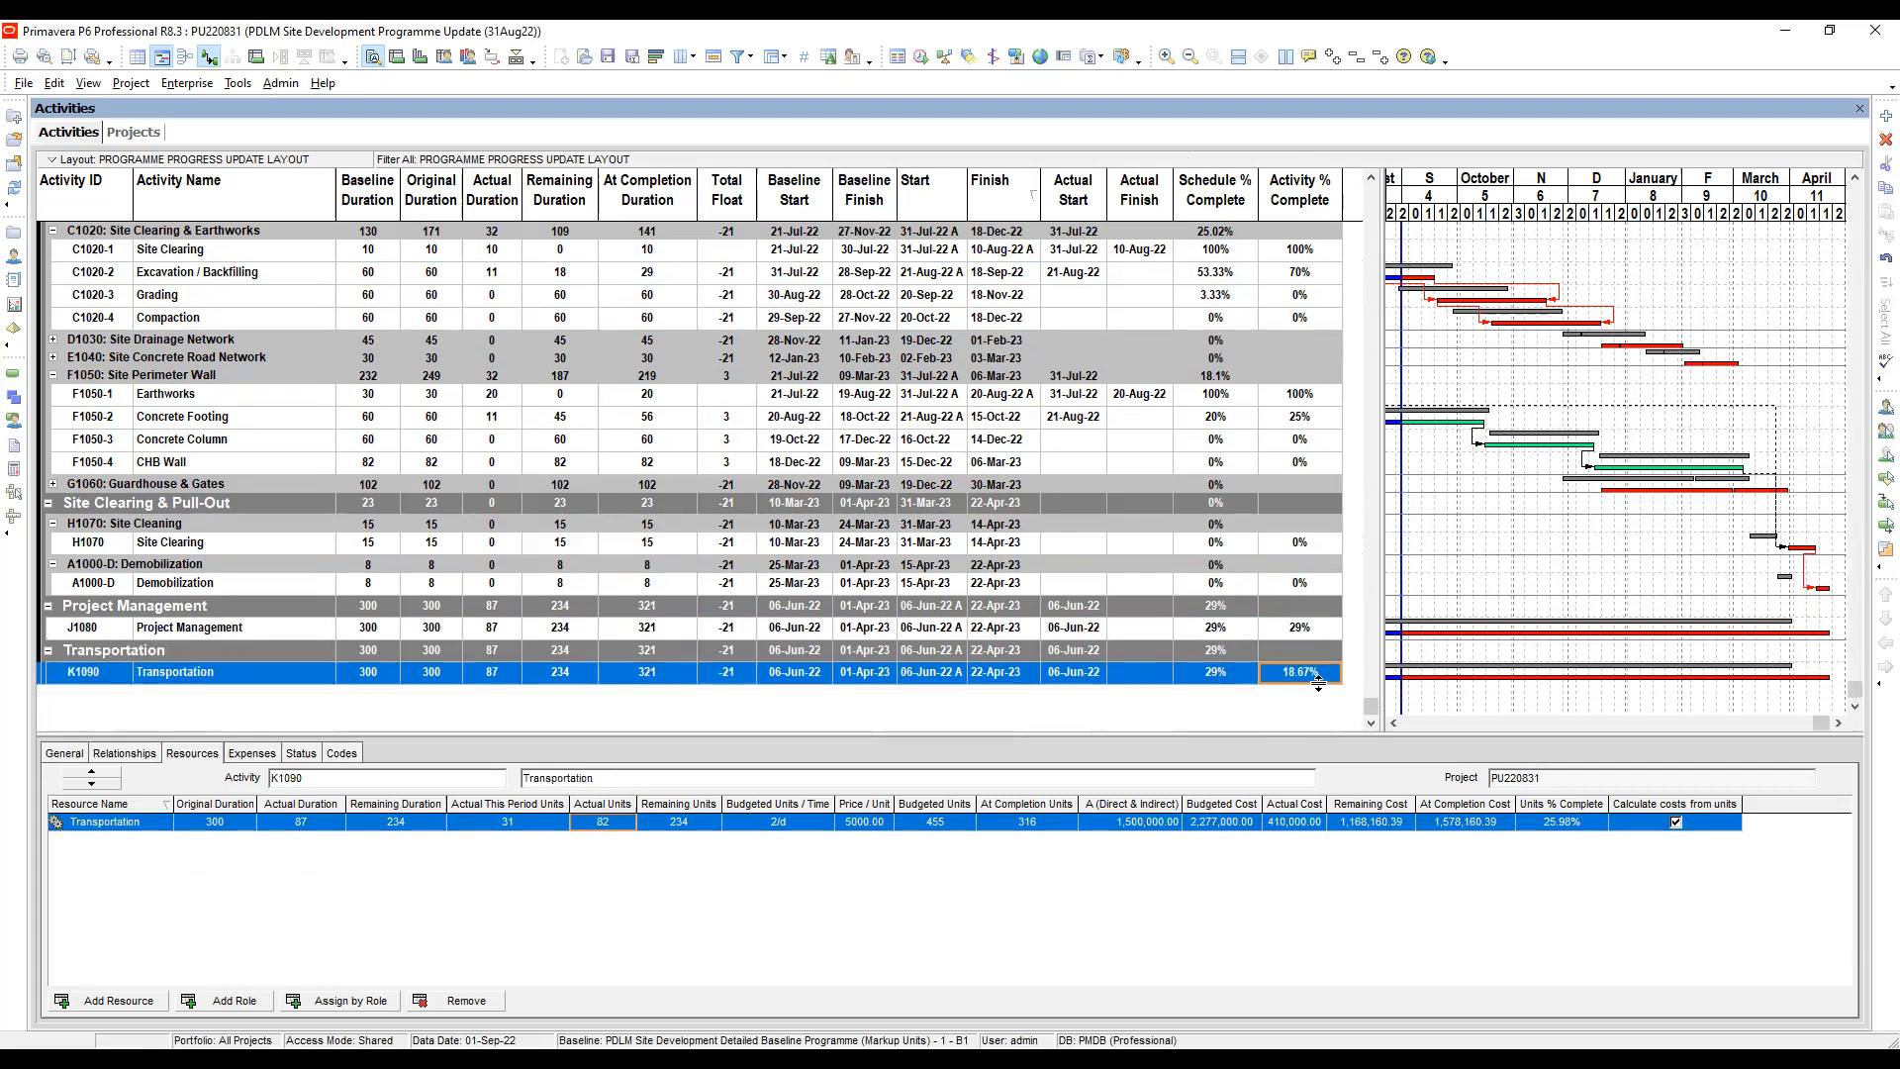
{"action": "left_click", "coordinate": [1320, 675]}
{"action": "type", "text": "29"}
{"action": "key", "text": "Return"}
{"action": "left_click_drag", "start_coordinate": [1372, 704], "coordinate": [1372, 715]}
{"action": "left_click_drag", "start_coordinate": [1382, 645], "coordinate": [1365, 645]}
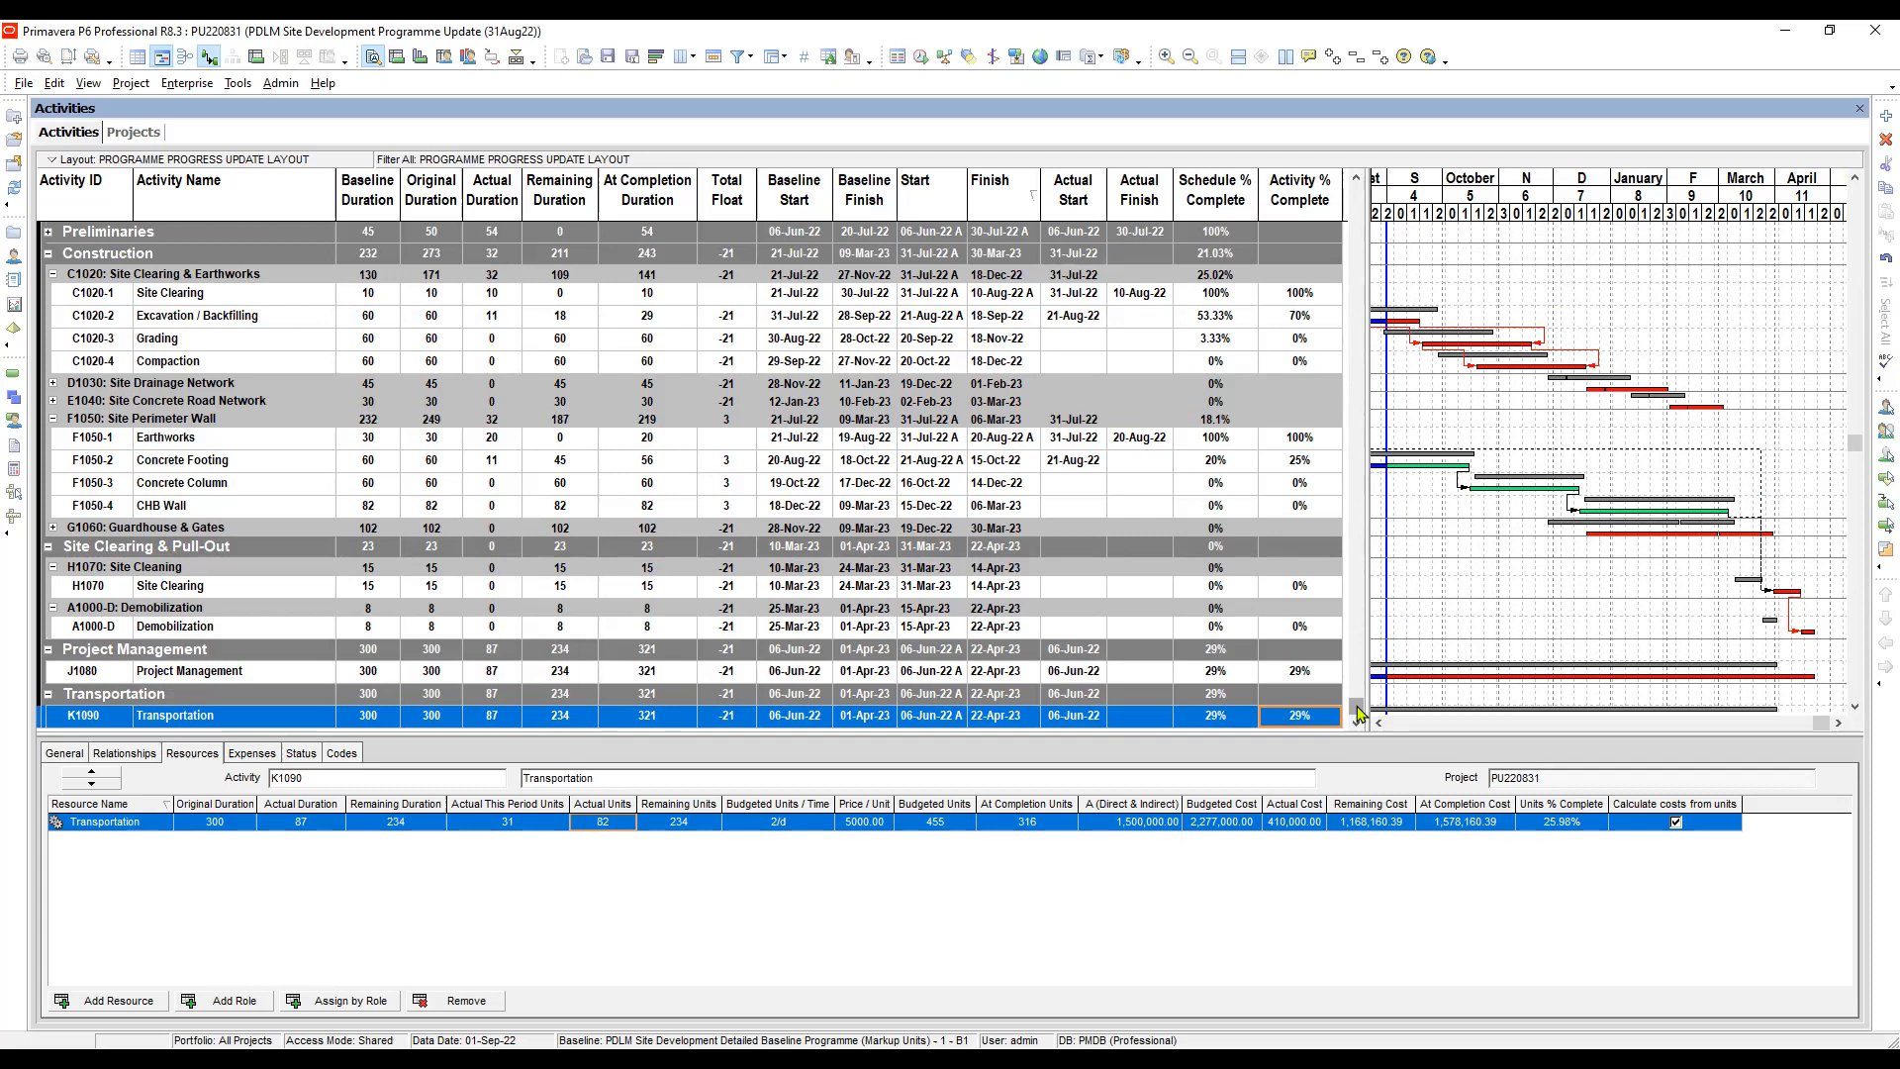
{"action": "left_click", "coordinate": [1854, 687]}
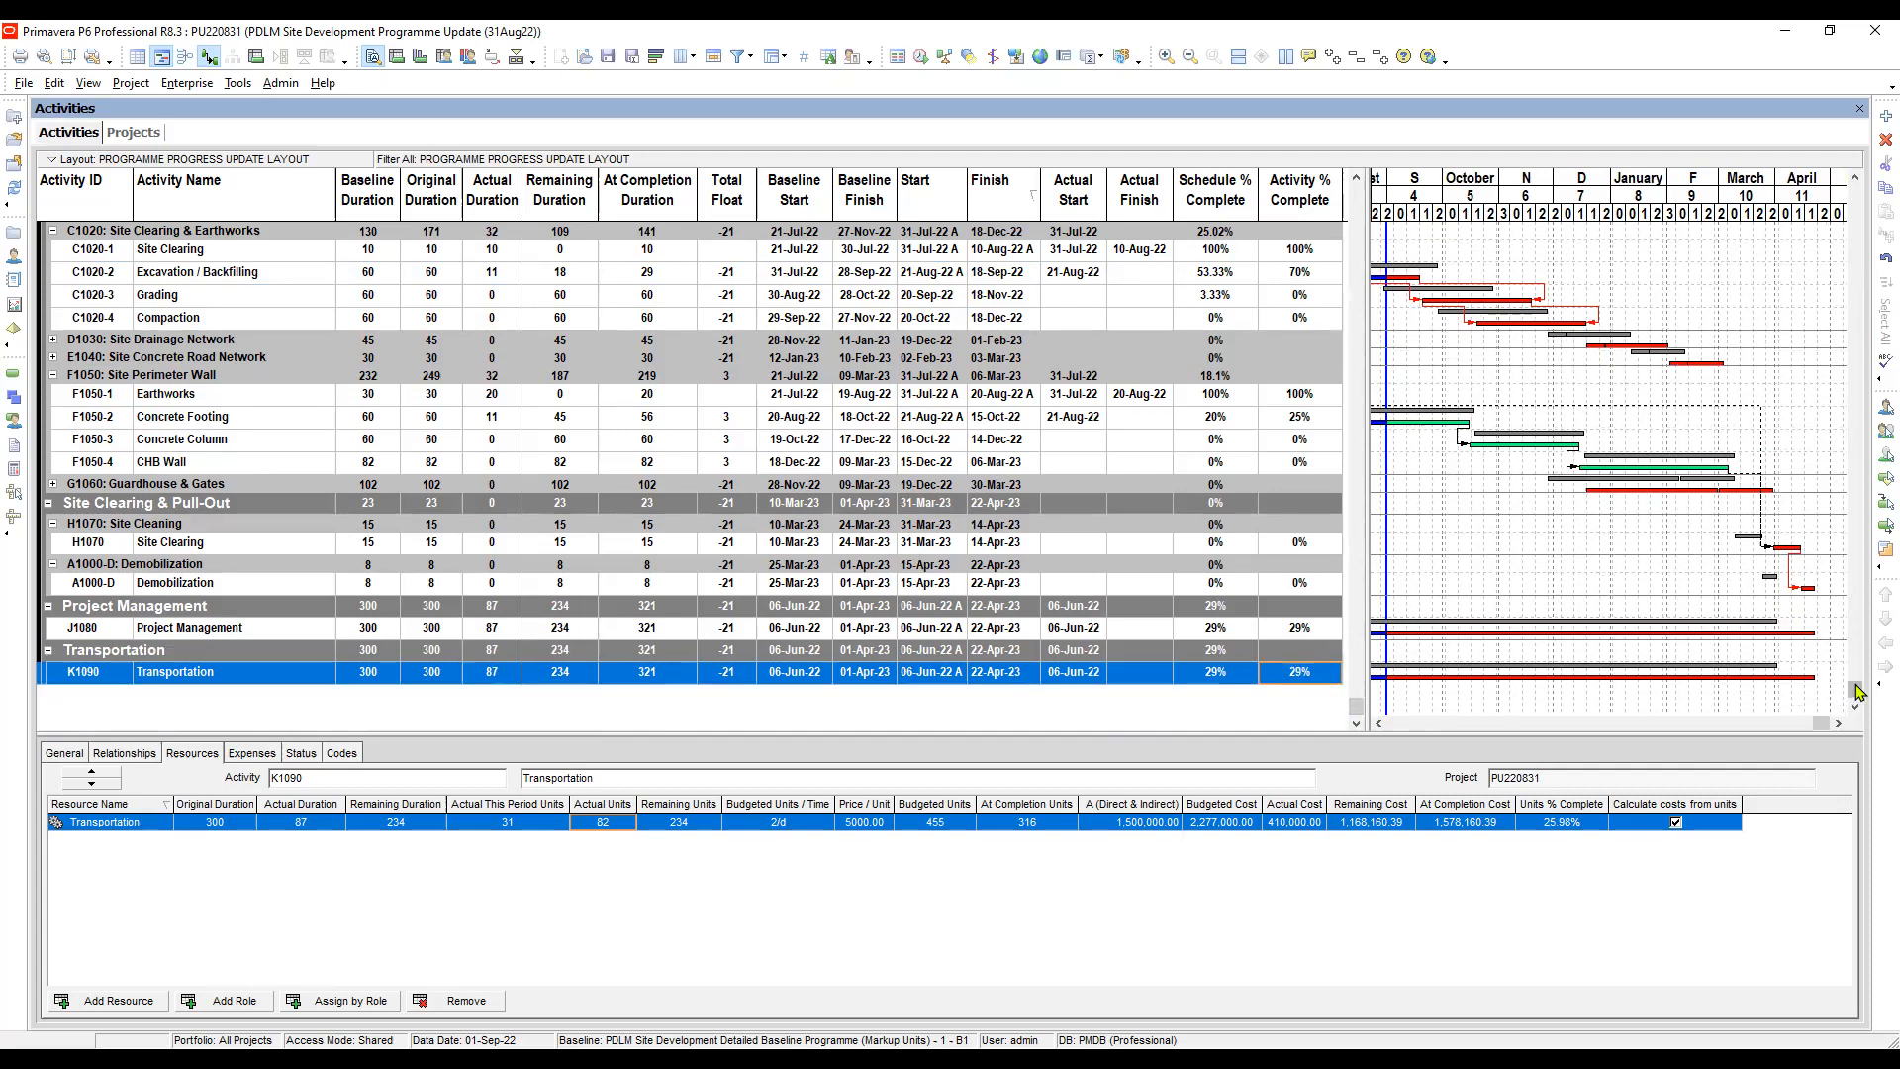
{"action": "left_click", "coordinate": [1304, 629]}
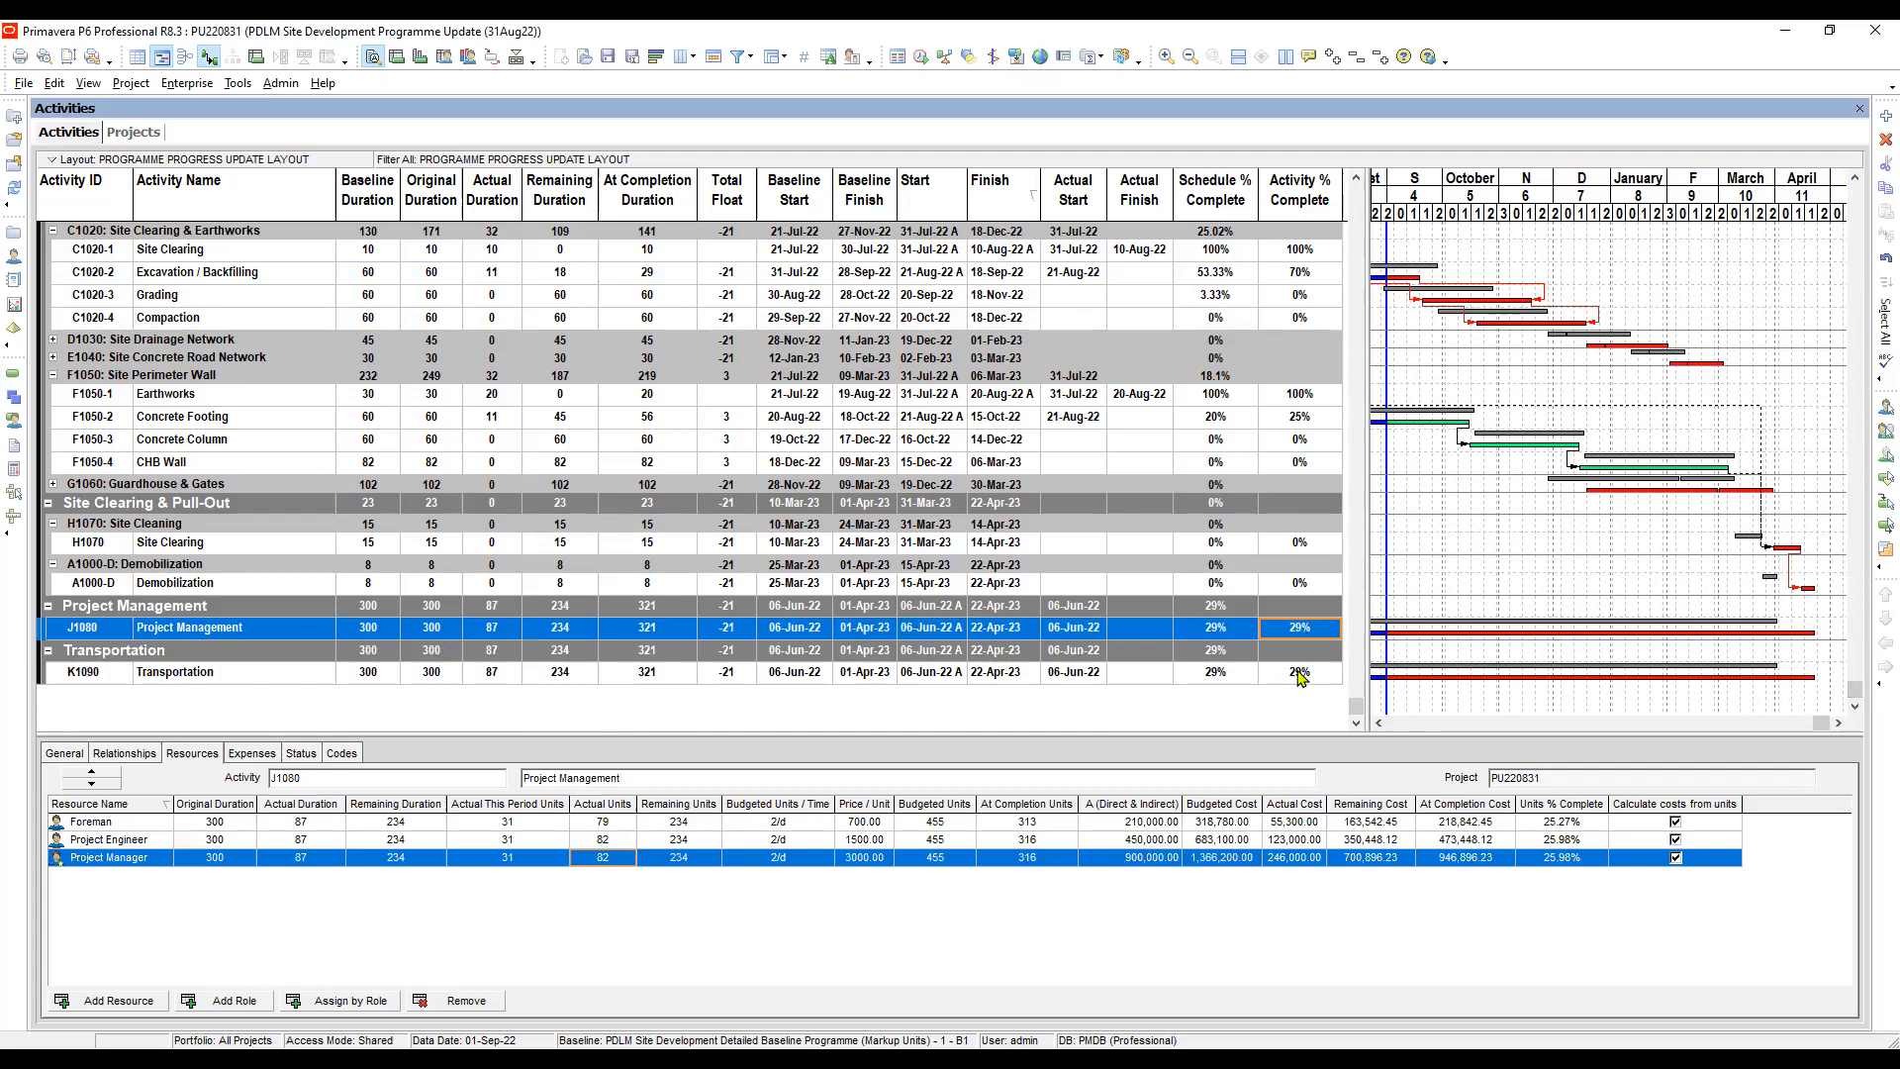
{"action": "left_click", "coordinate": [1296, 674]}
{"action": "scroll", "coordinate": [1299, 679], "scroll_direction": "up", "scroll_amount": 2}
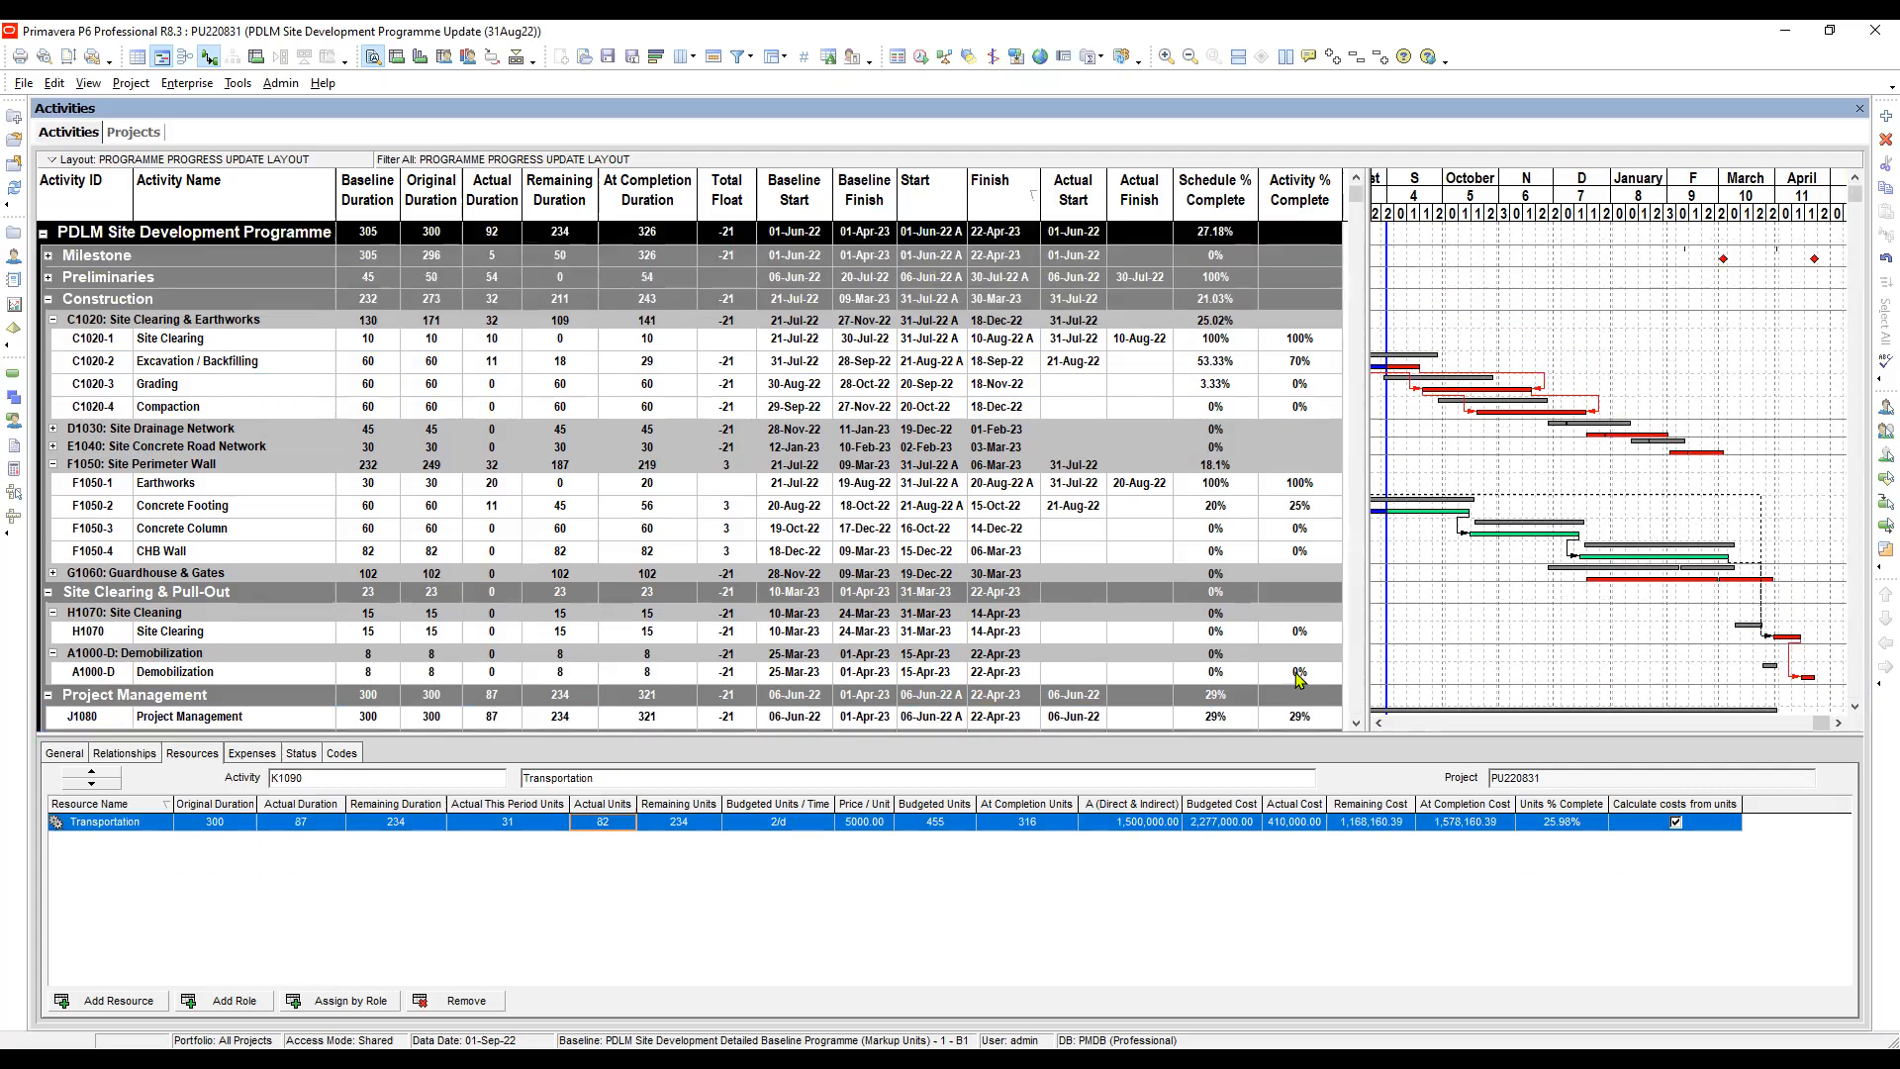
Open the scheduling log from the Schedule dialog with the 01-Sep-22 data date
{"action": "scroll", "coordinate": [1299, 679], "scroll_direction": "down", "scroll_amount": 2}
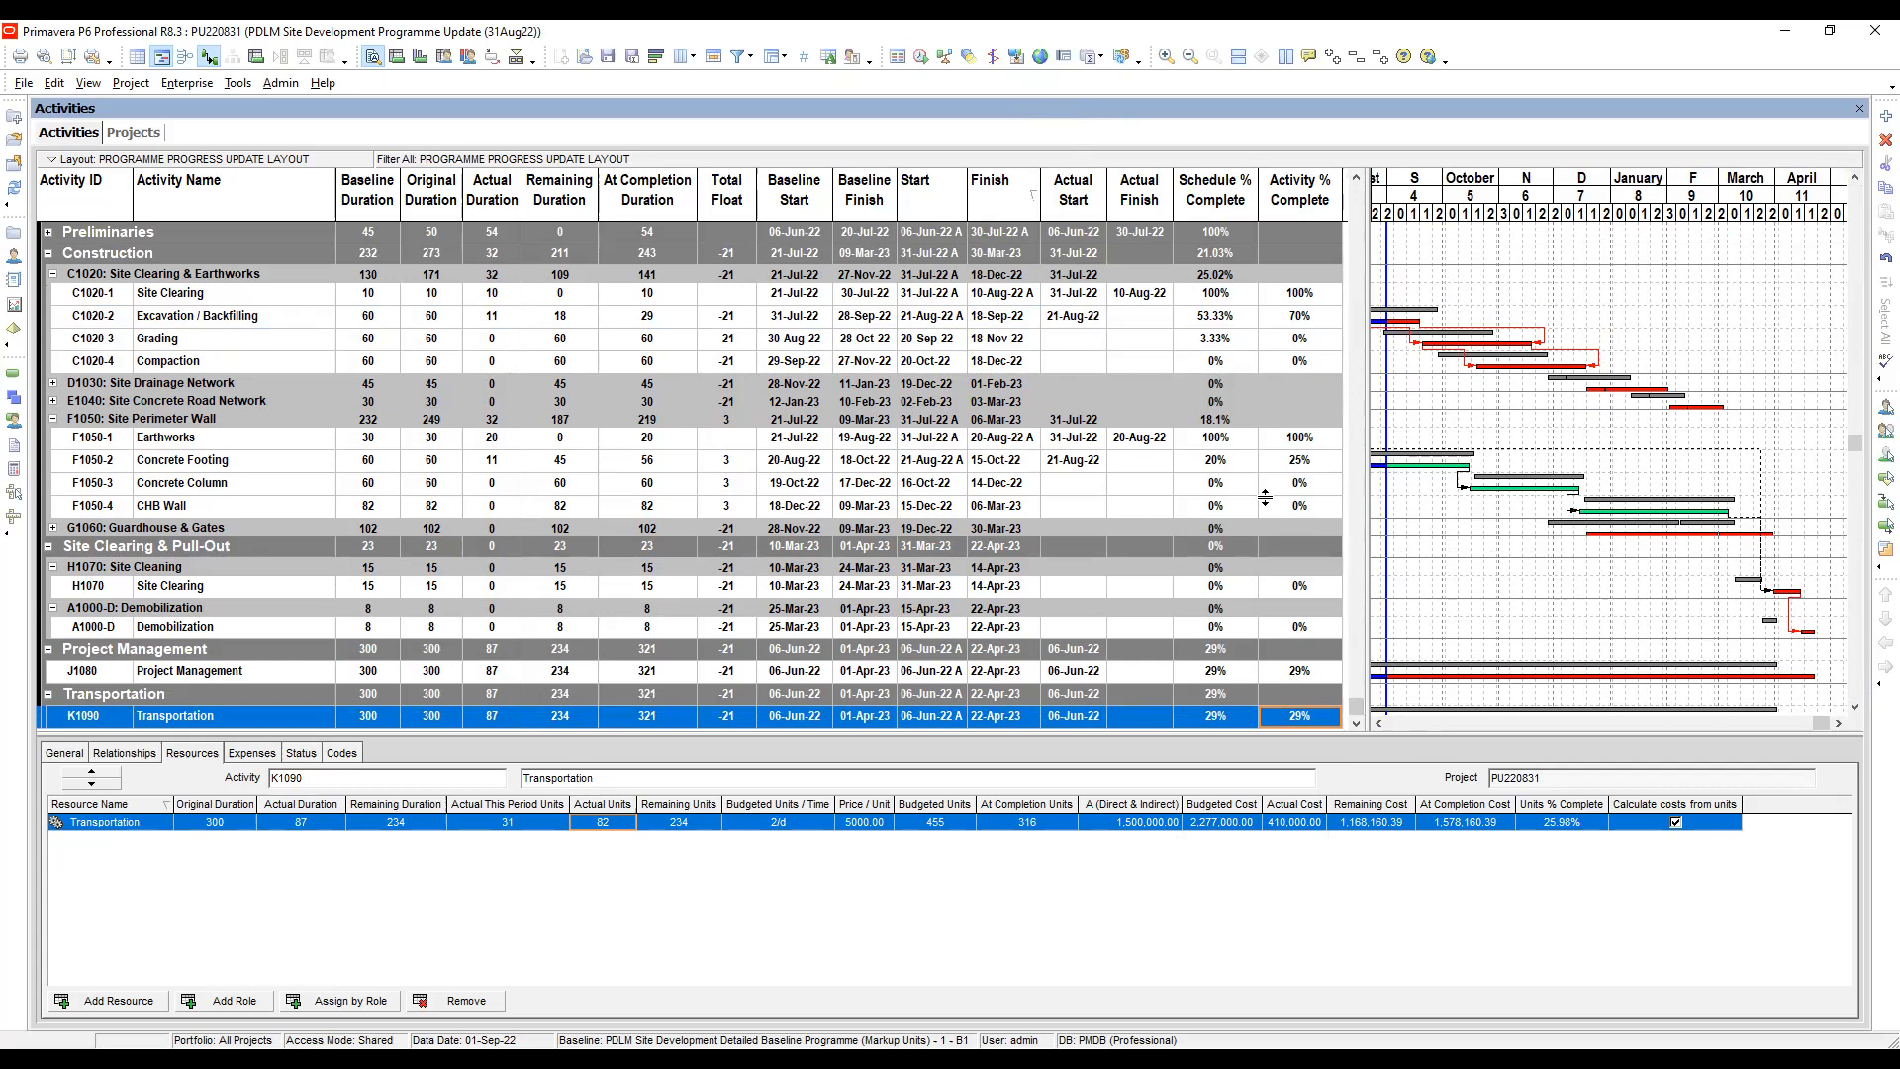
{"action": "scroll", "coordinate": [1263, 494], "scroll_direction": "up", "scroll_amount": 2}
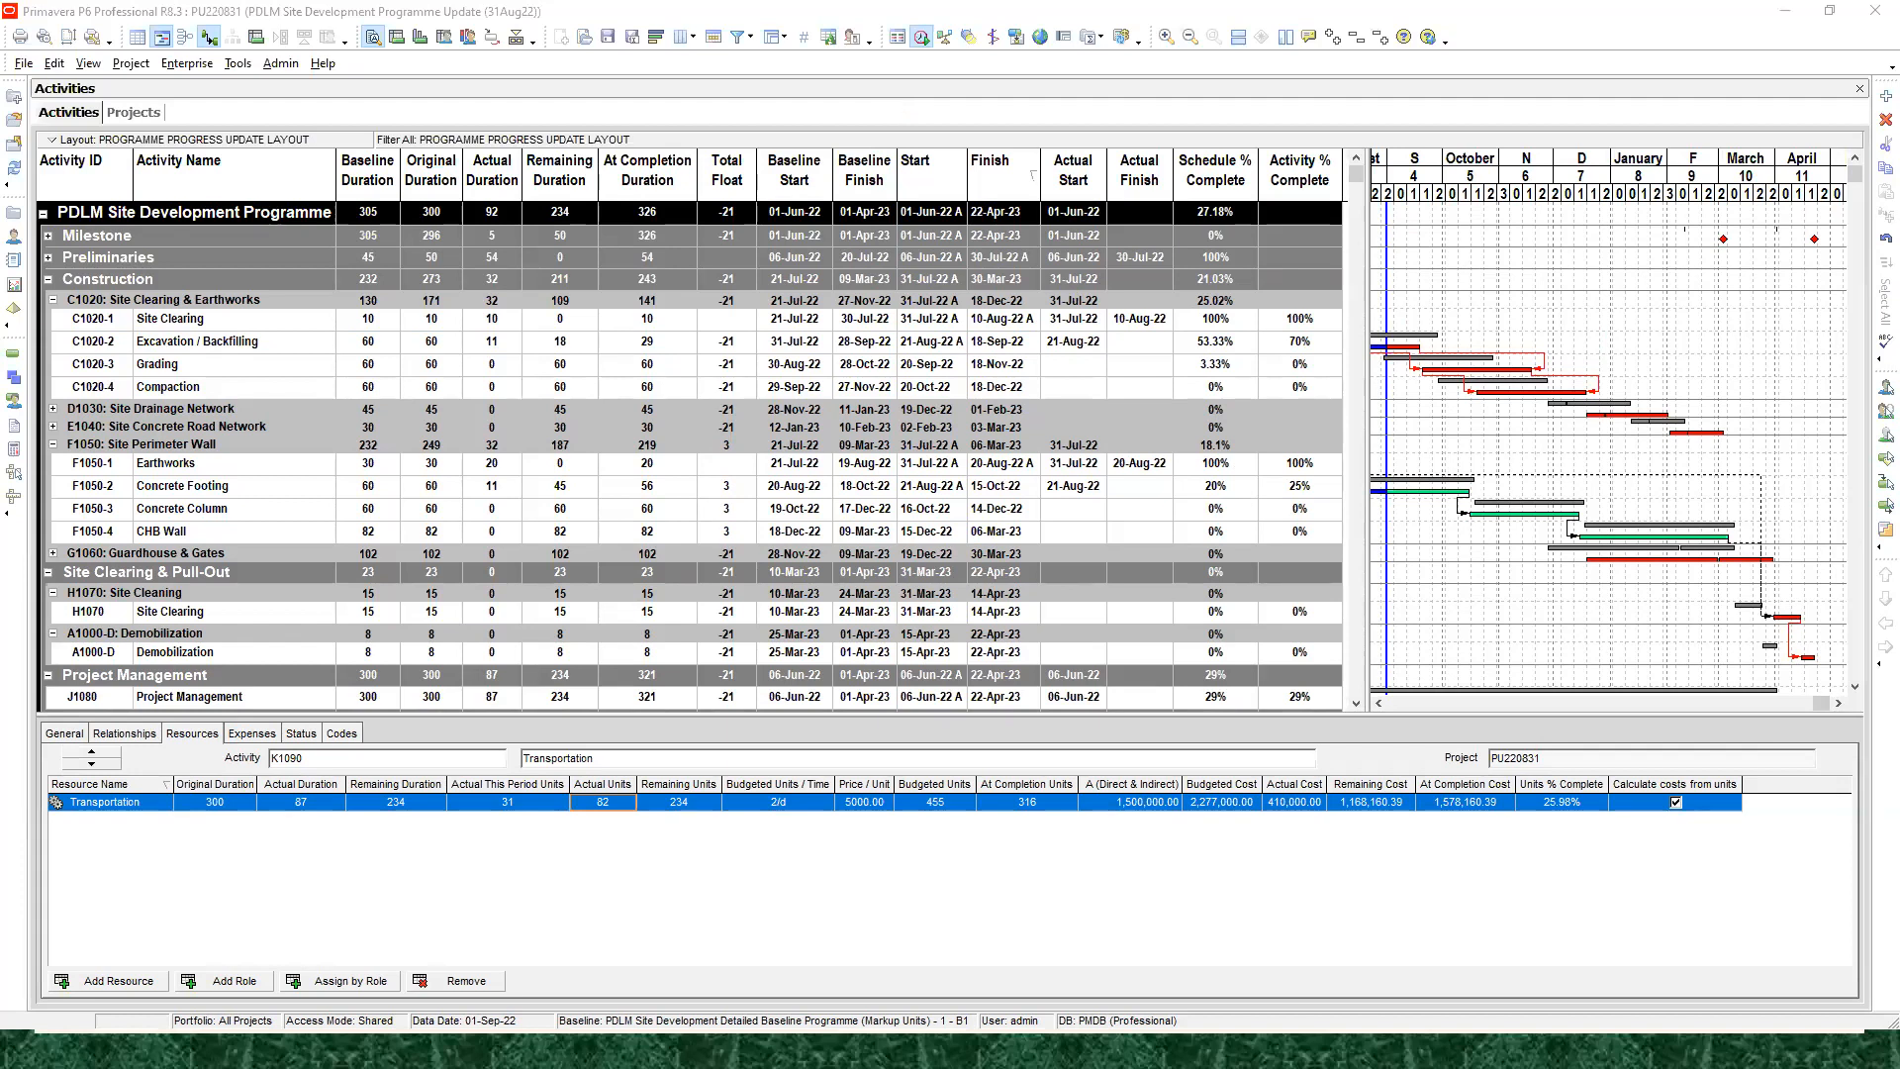
{"action": "key", "text": "F9"}
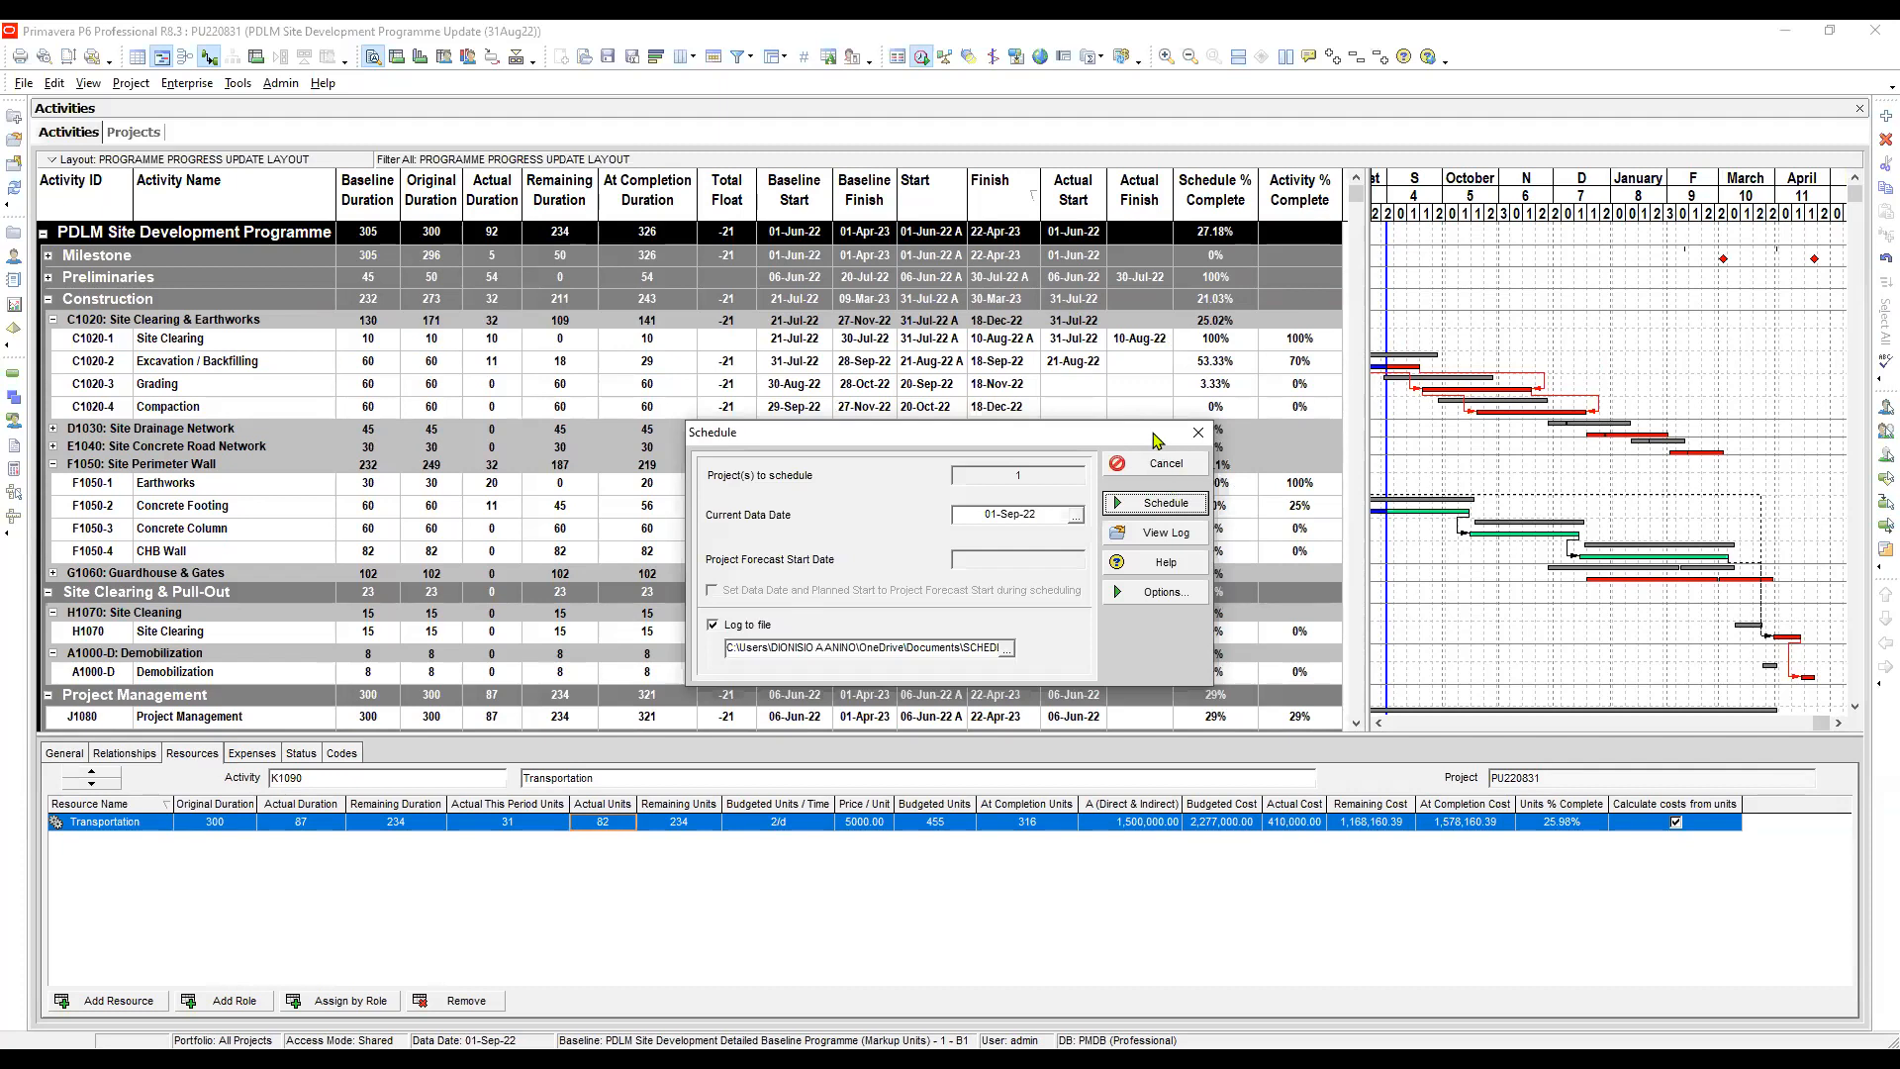
{"action": "left_click_drag", "start_coordinate": [1150, 265], "coordinate": [1152, 267]}
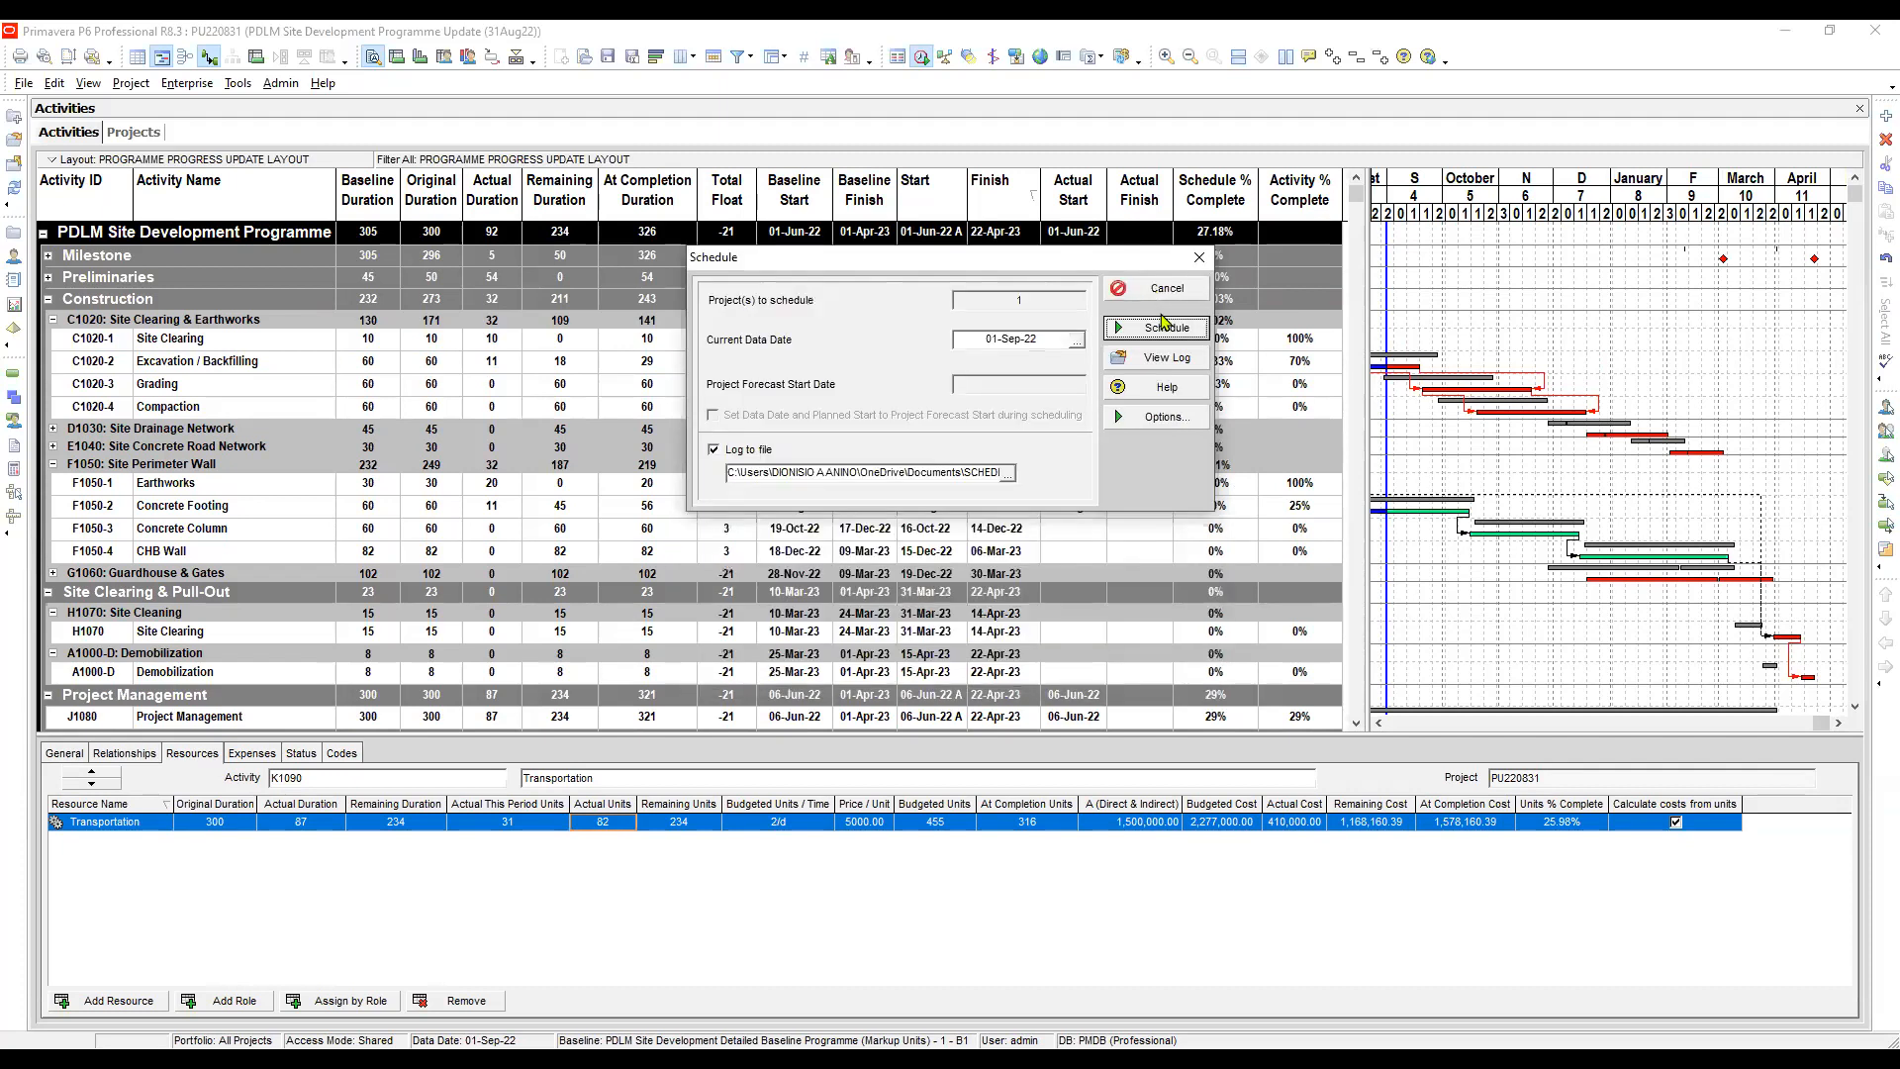
{"action": "left_click", "coordinate": [1169, 365]}
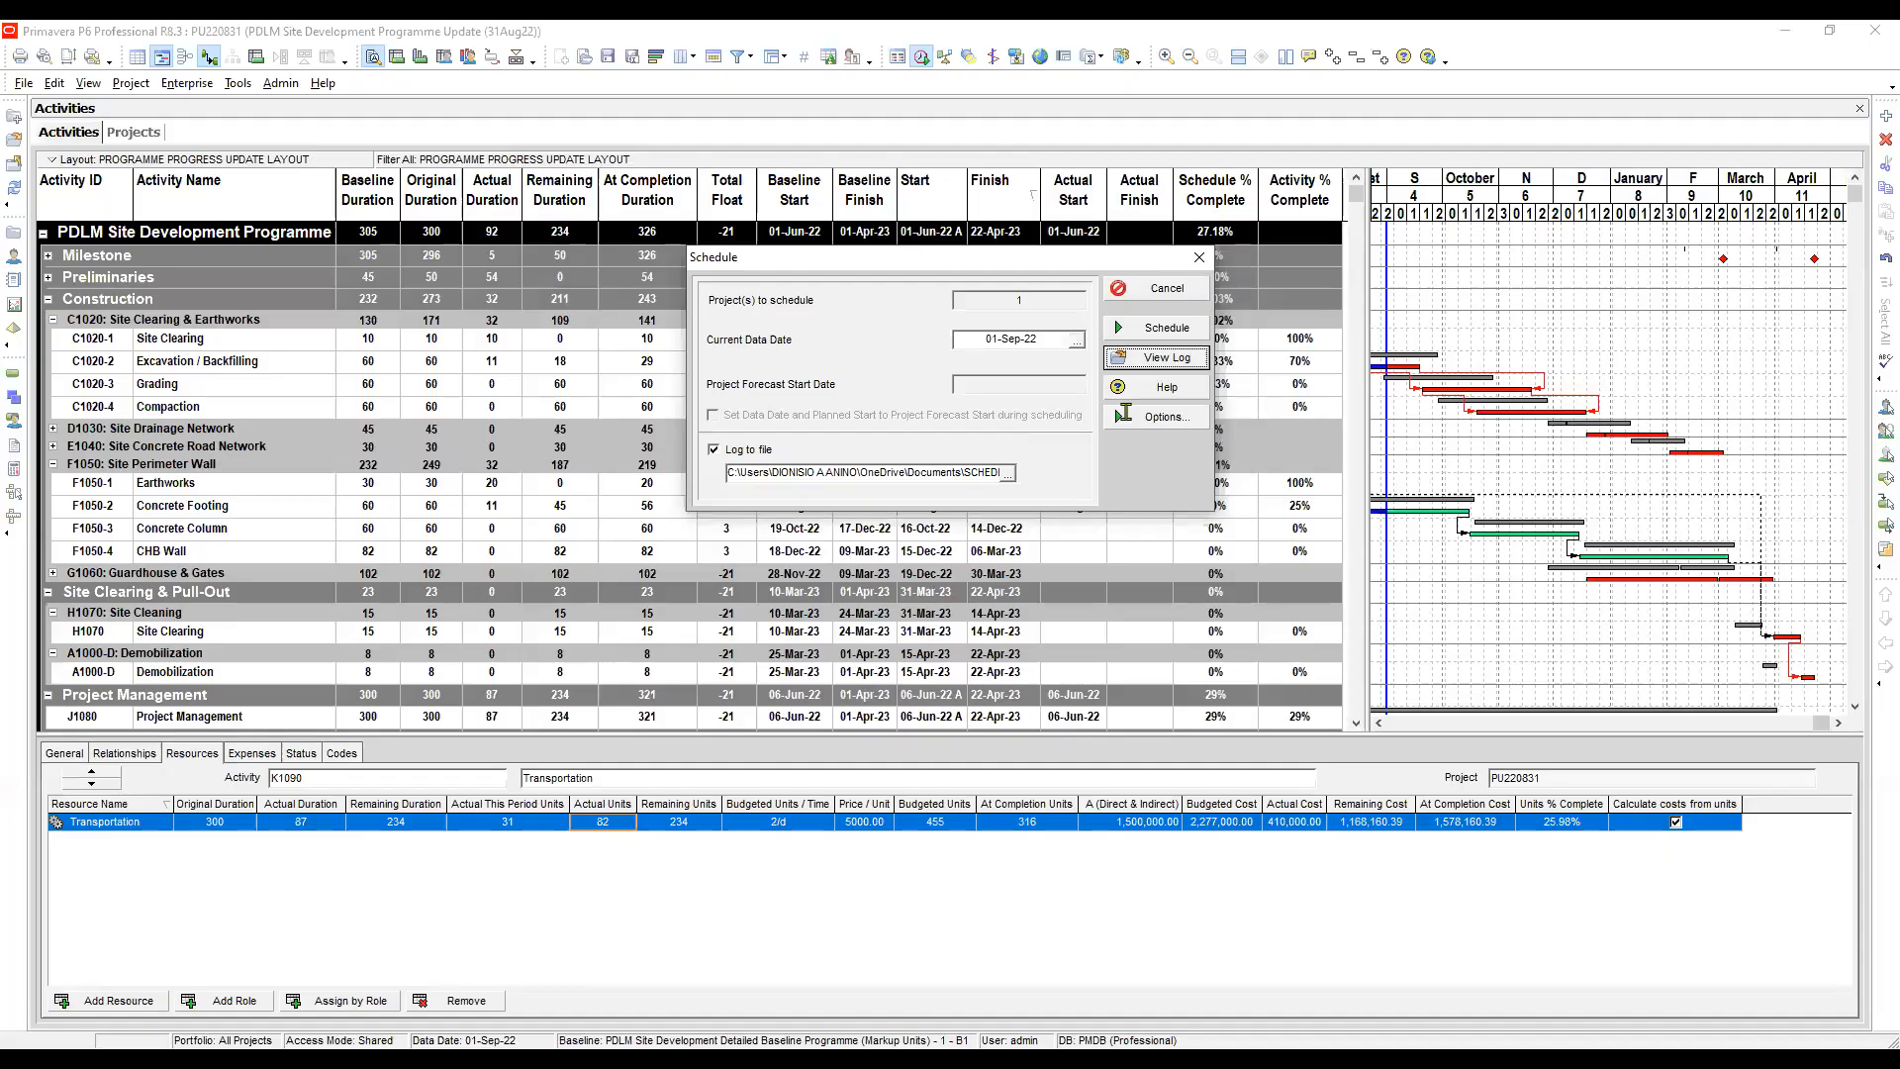
{"action": "left_click", "coordinate": [1137, 358]}
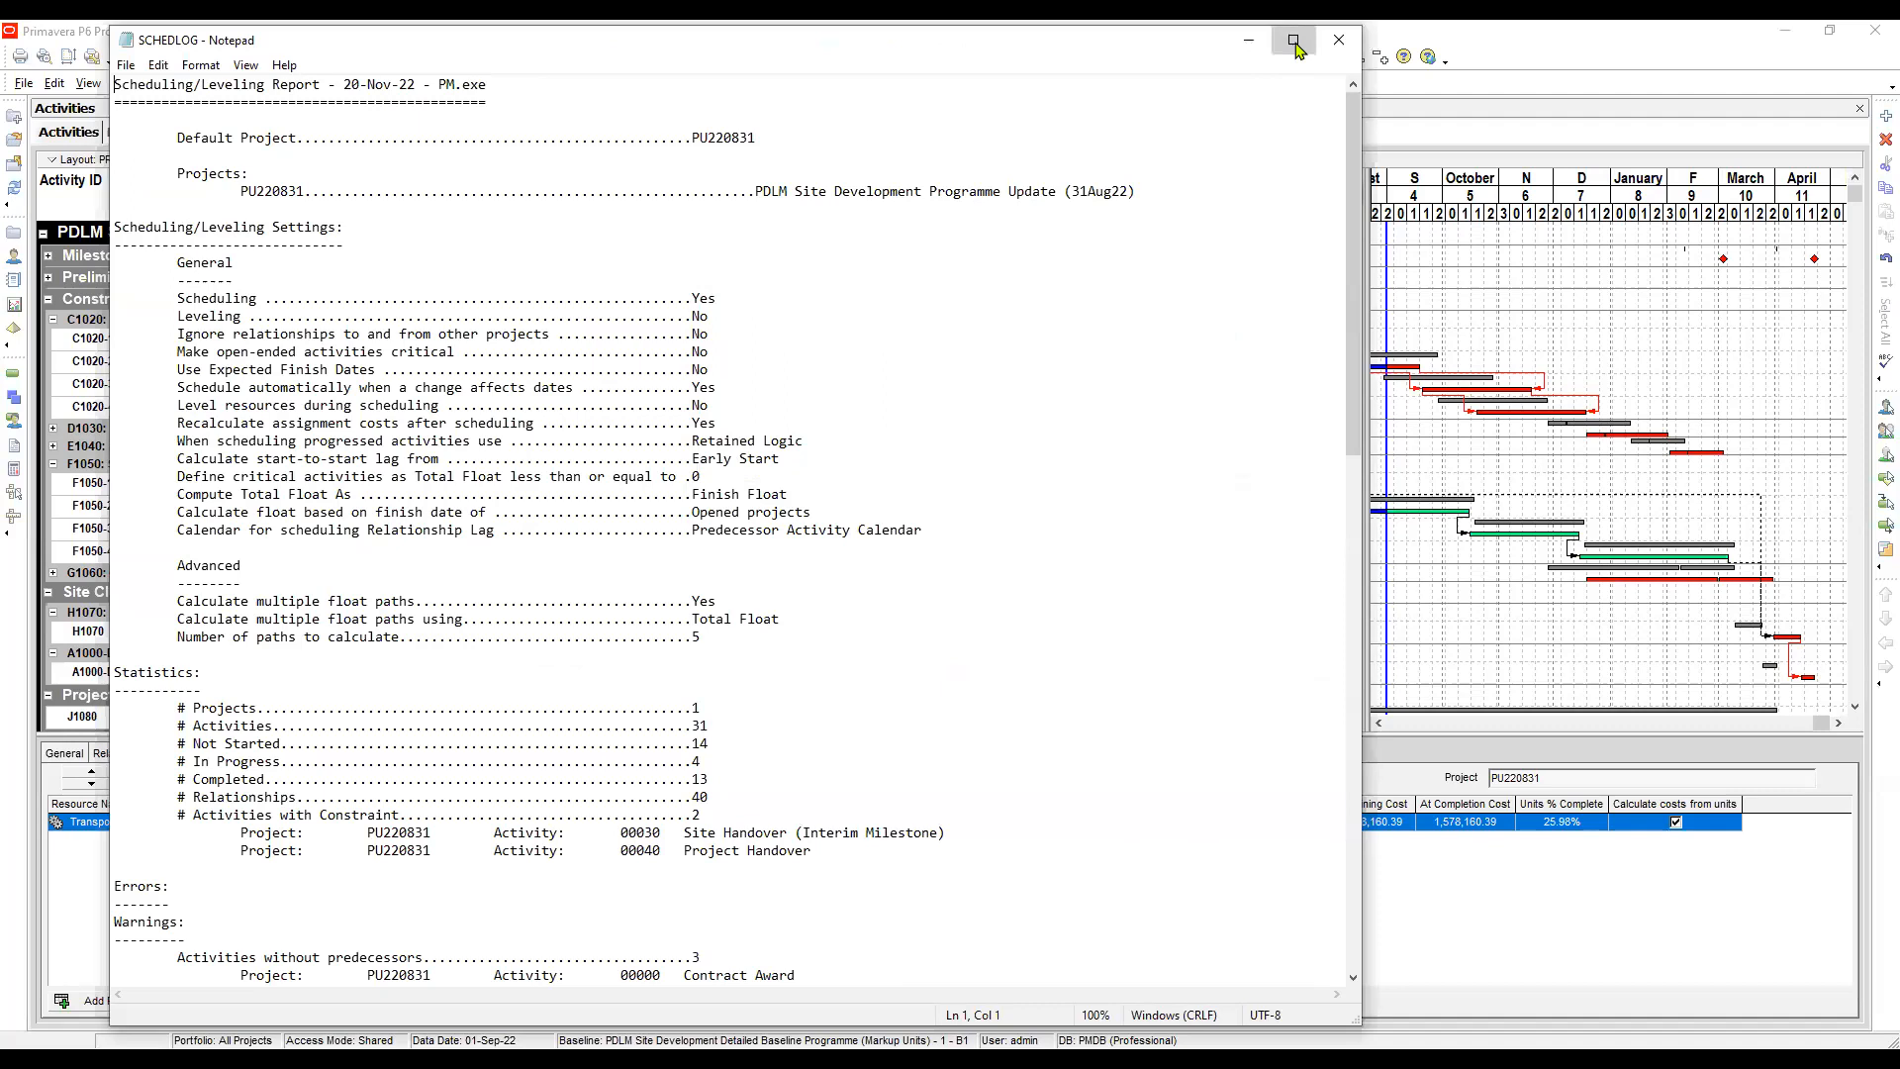
Maximize the scheduling log and examine its scheduling settings, activity statistics and constrained activities
{"action": "left_click", "coordinate": [877, 502]}
{"action": "scroll", "coordinate": [871, 481], "scroll_direction": "down", "scroll_amount": 2}
{"action": "scroll", "coordinate": [594, 619], "scroll_direction": "down", "scroll_amount": 1}
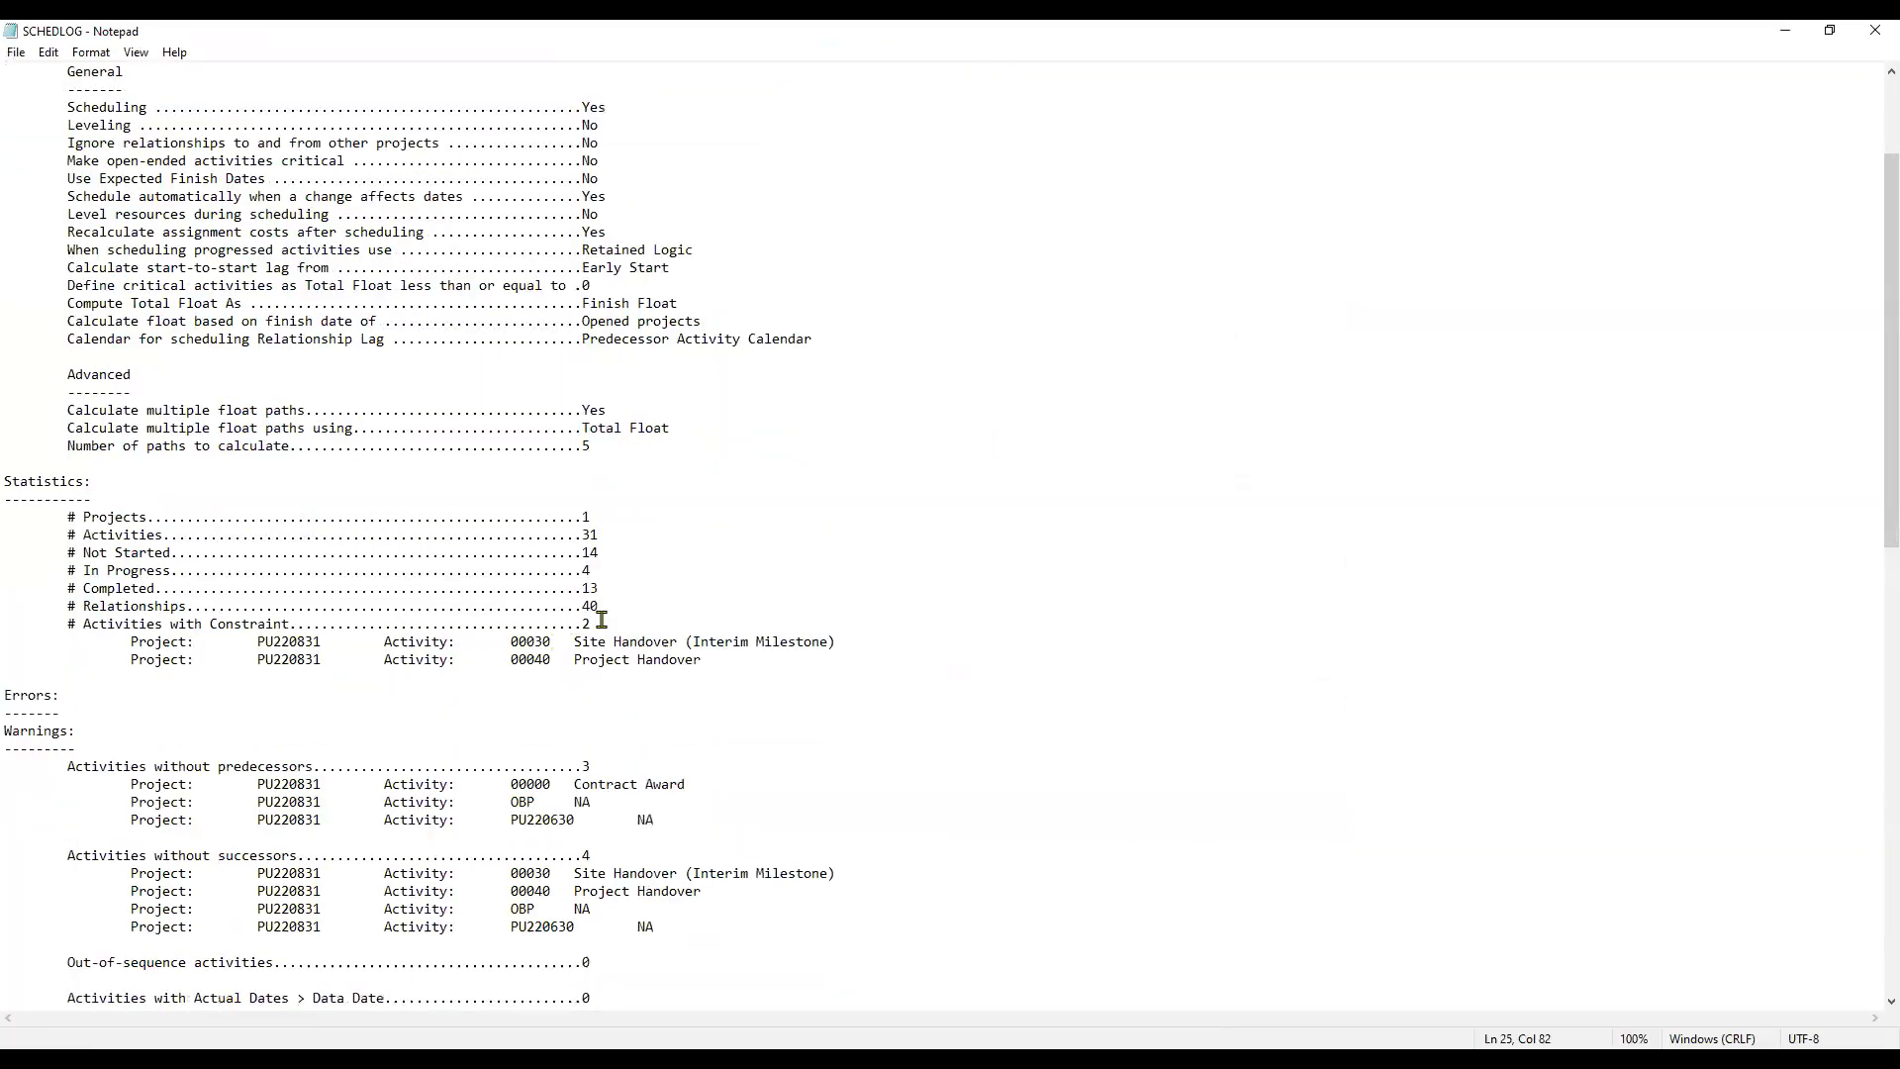
{"action": "scroll", "coordinate": [608, 584], "scroll_direction": "down", "scroll_amount": 3}
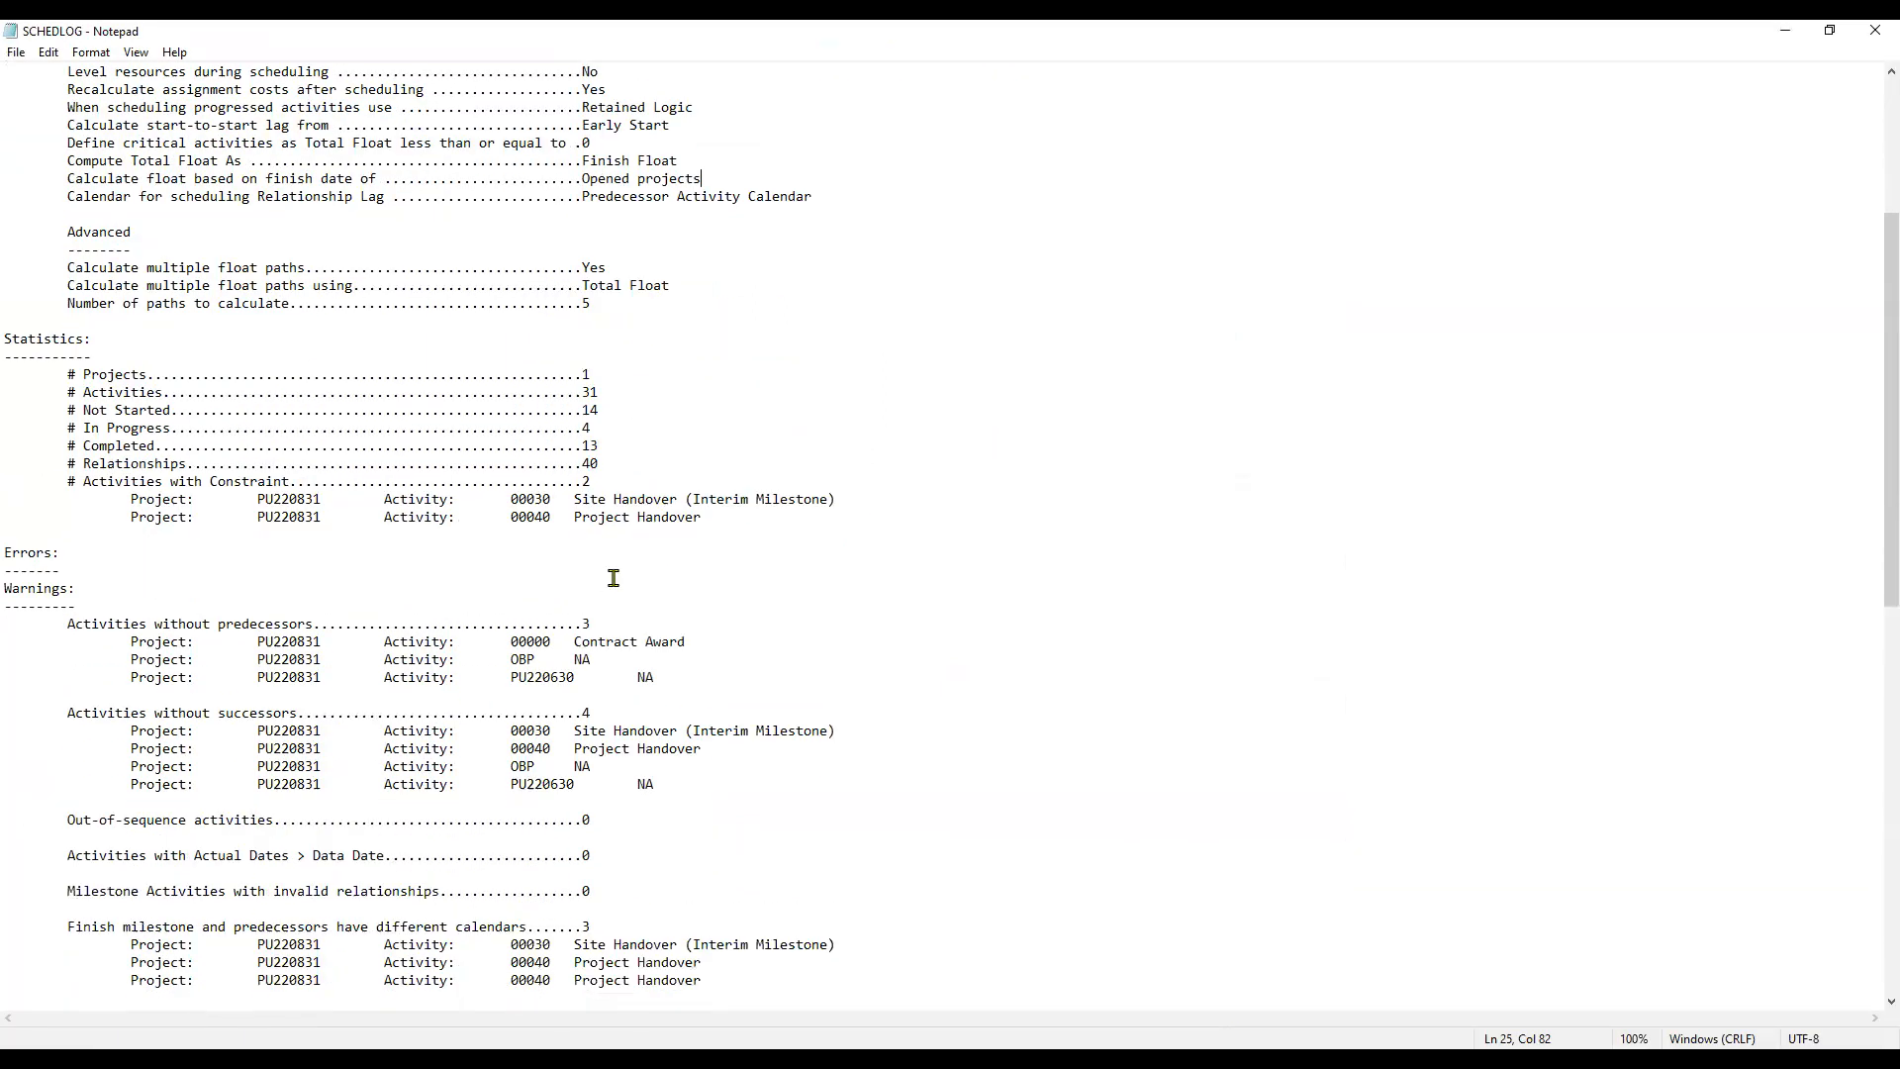
{"action": "left_click", "coordinate": [628, 368]}
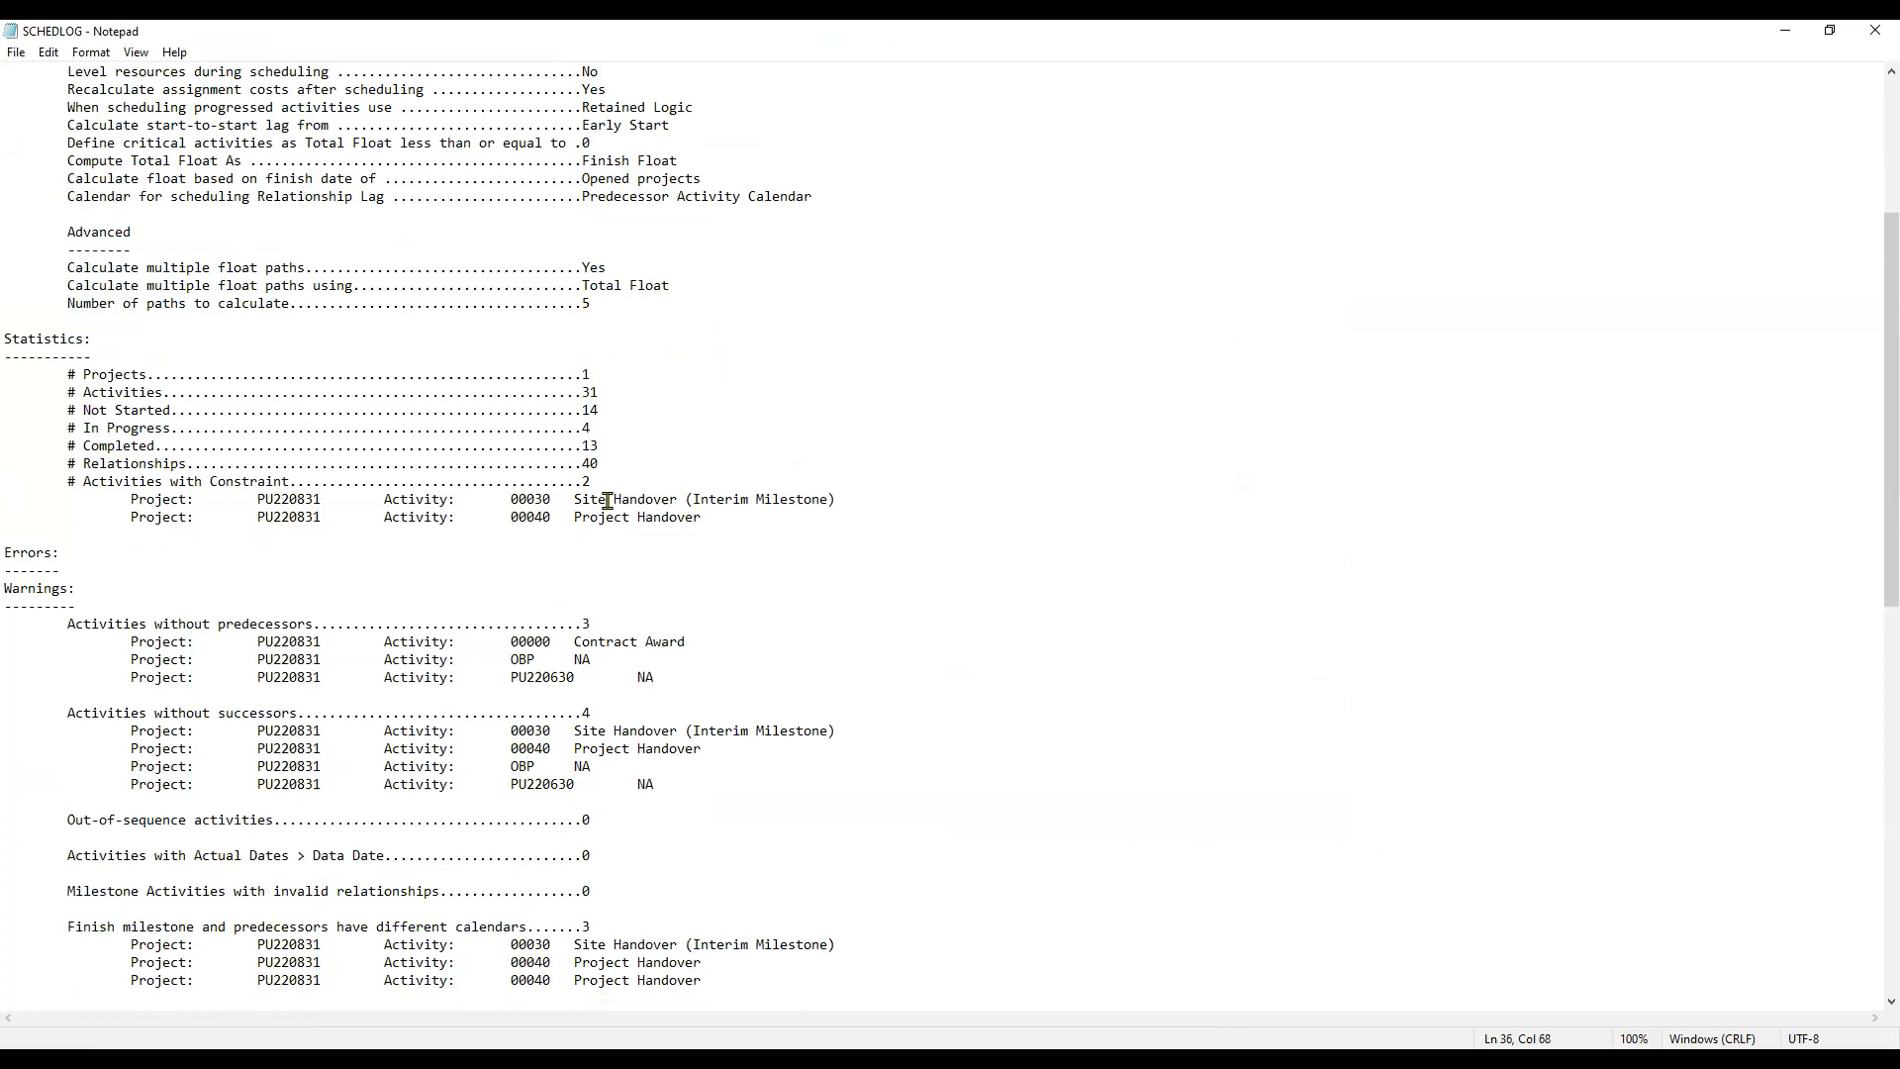
{"action": "left_click", "coordinate": [724, 516]}
{"action": "scroll", "coordinate": [724, 517], "scroll_direction": "down", "scroll_amount": 3}
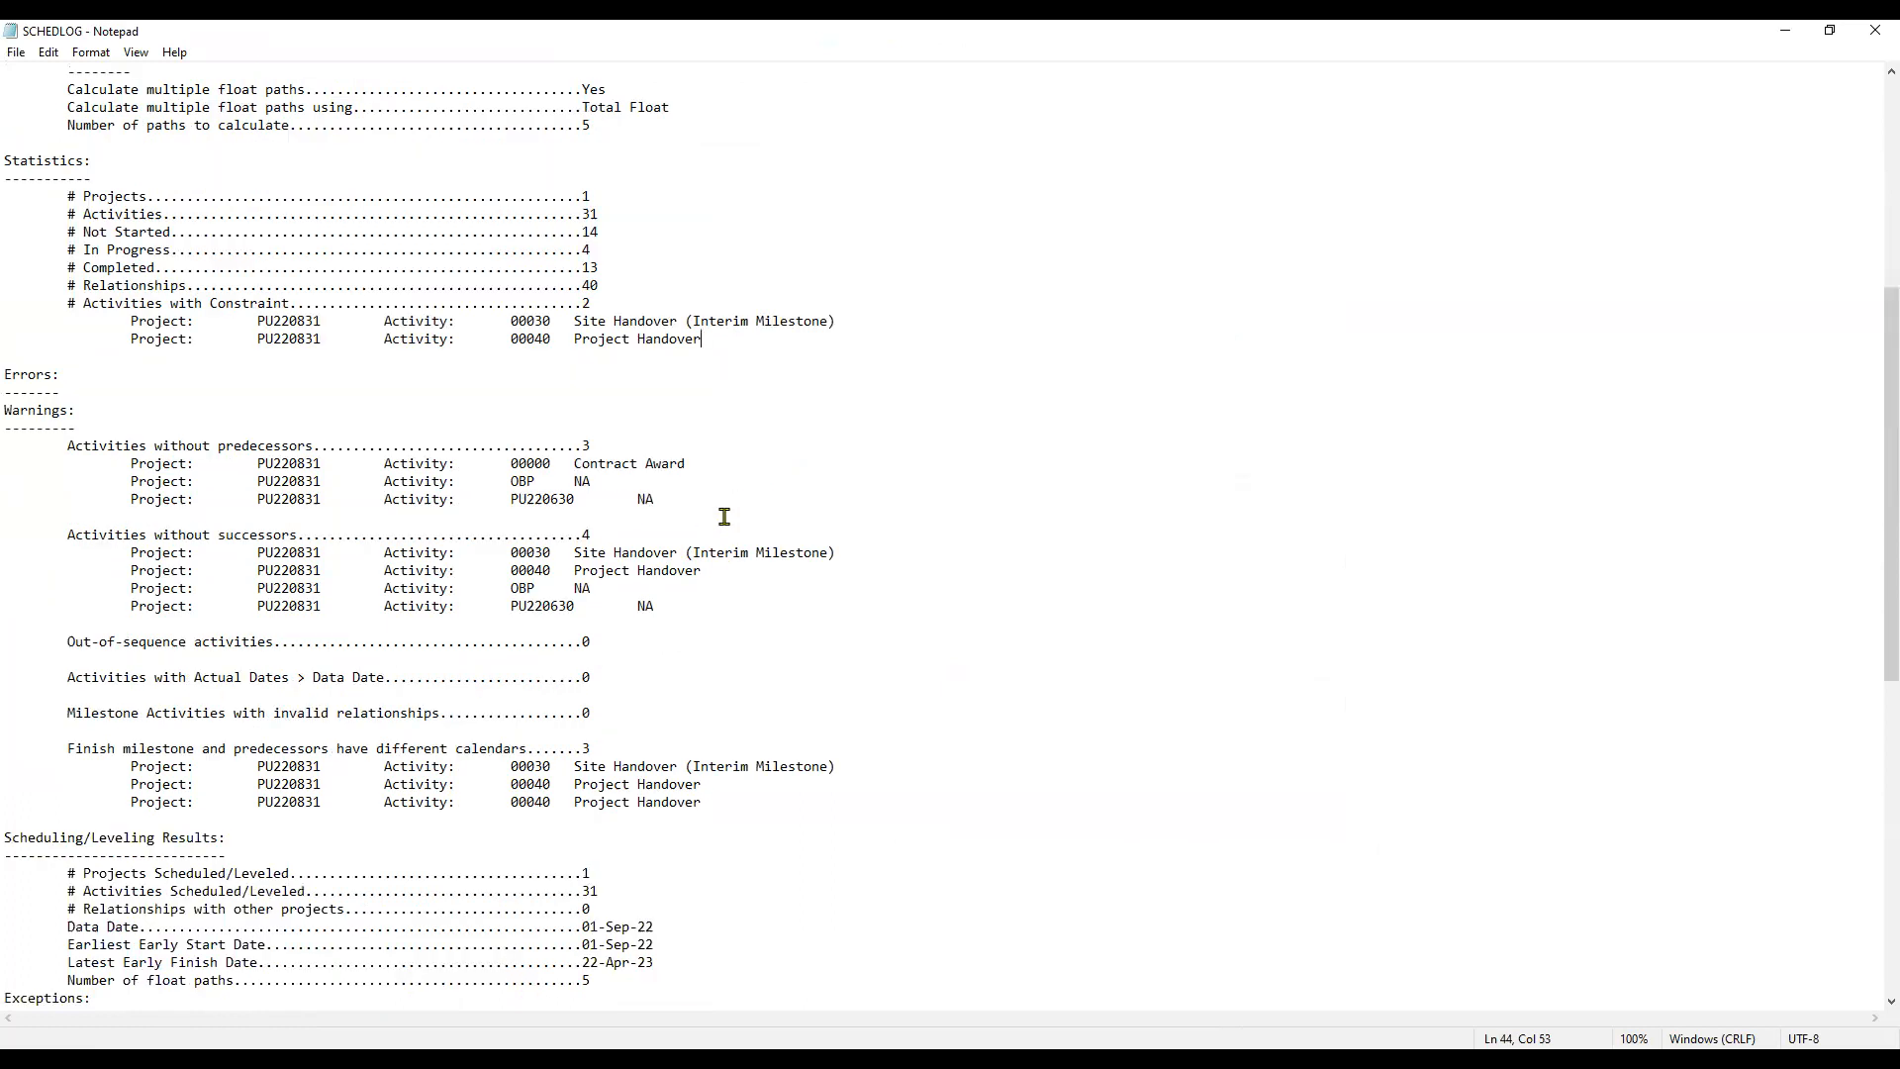
Examine the log warnings for activities without predecessors and activities without successors
{"action": "left_click", "coordinate": [148, 453]}
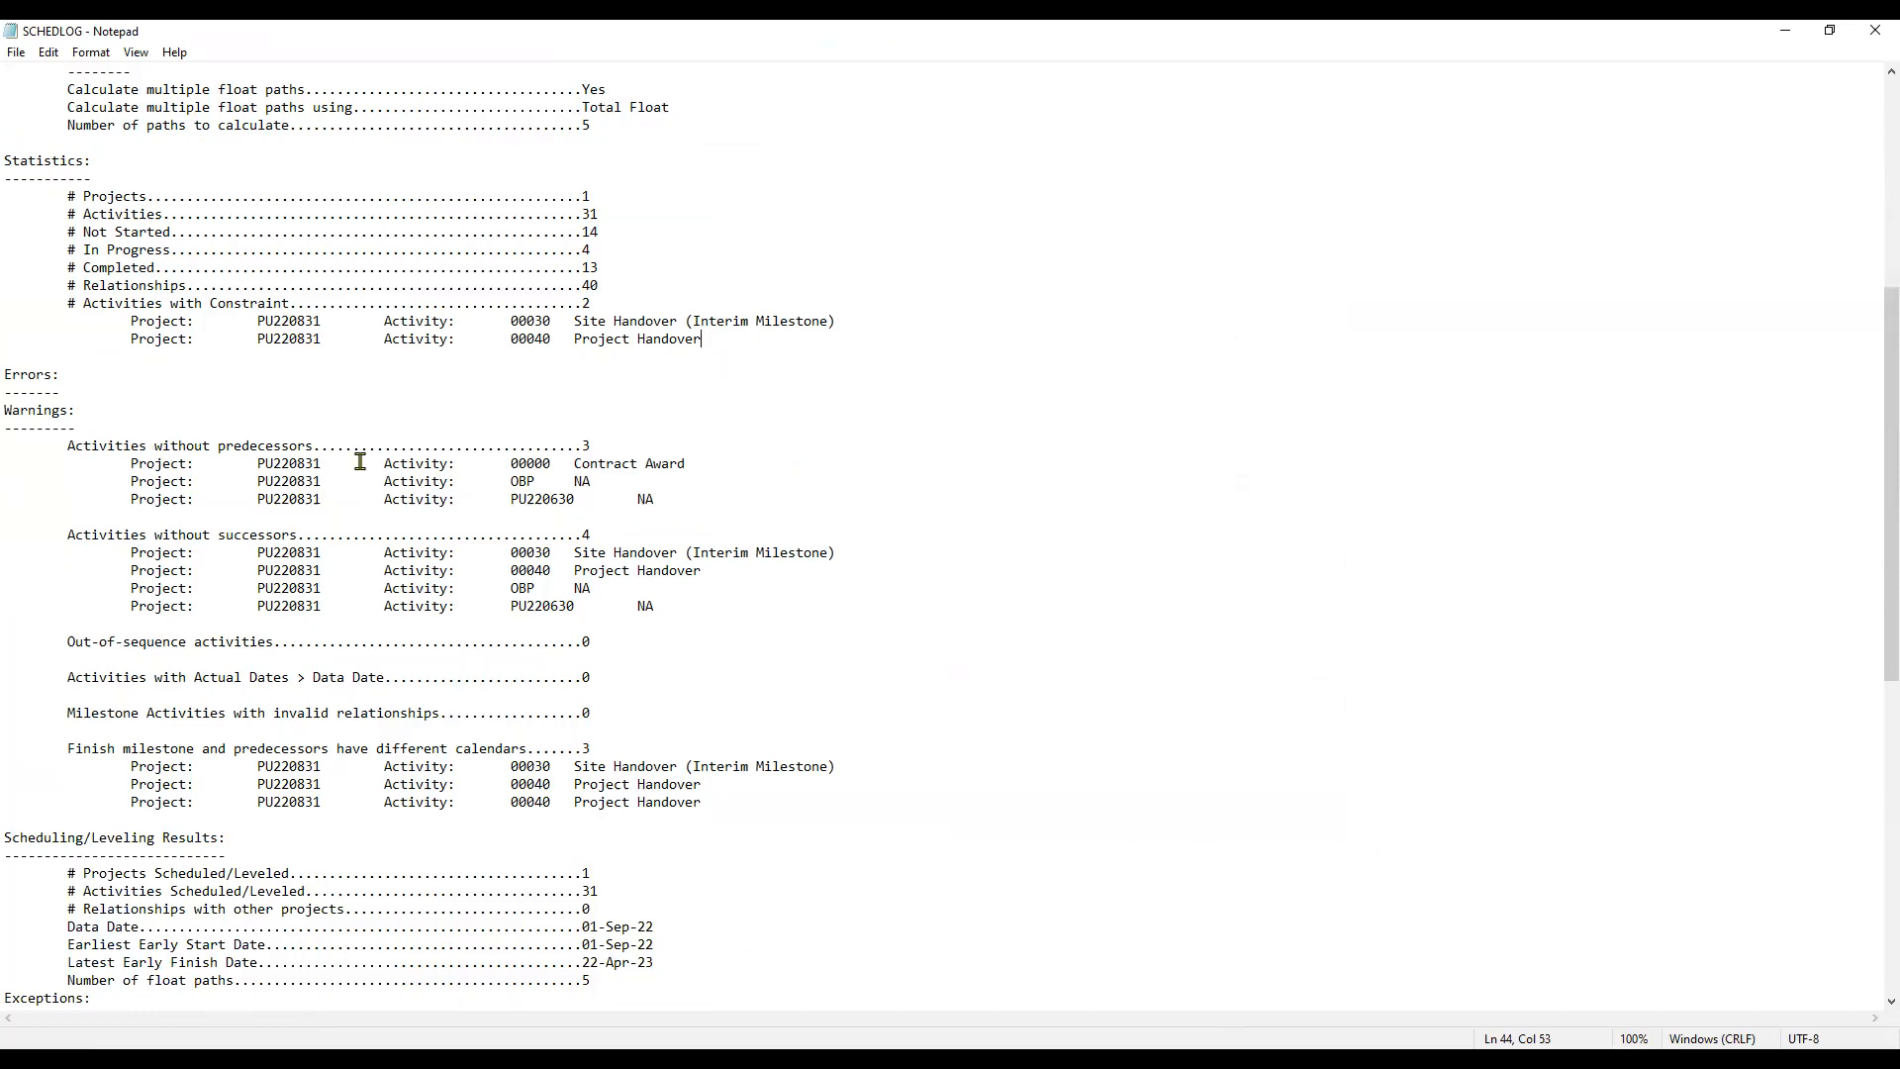
{"action": "left_click", "coordinate": [697, 463]}
{"action": "left_click_drag", "start_coordinate": [512, 483], "coordinate": [592, 483]}
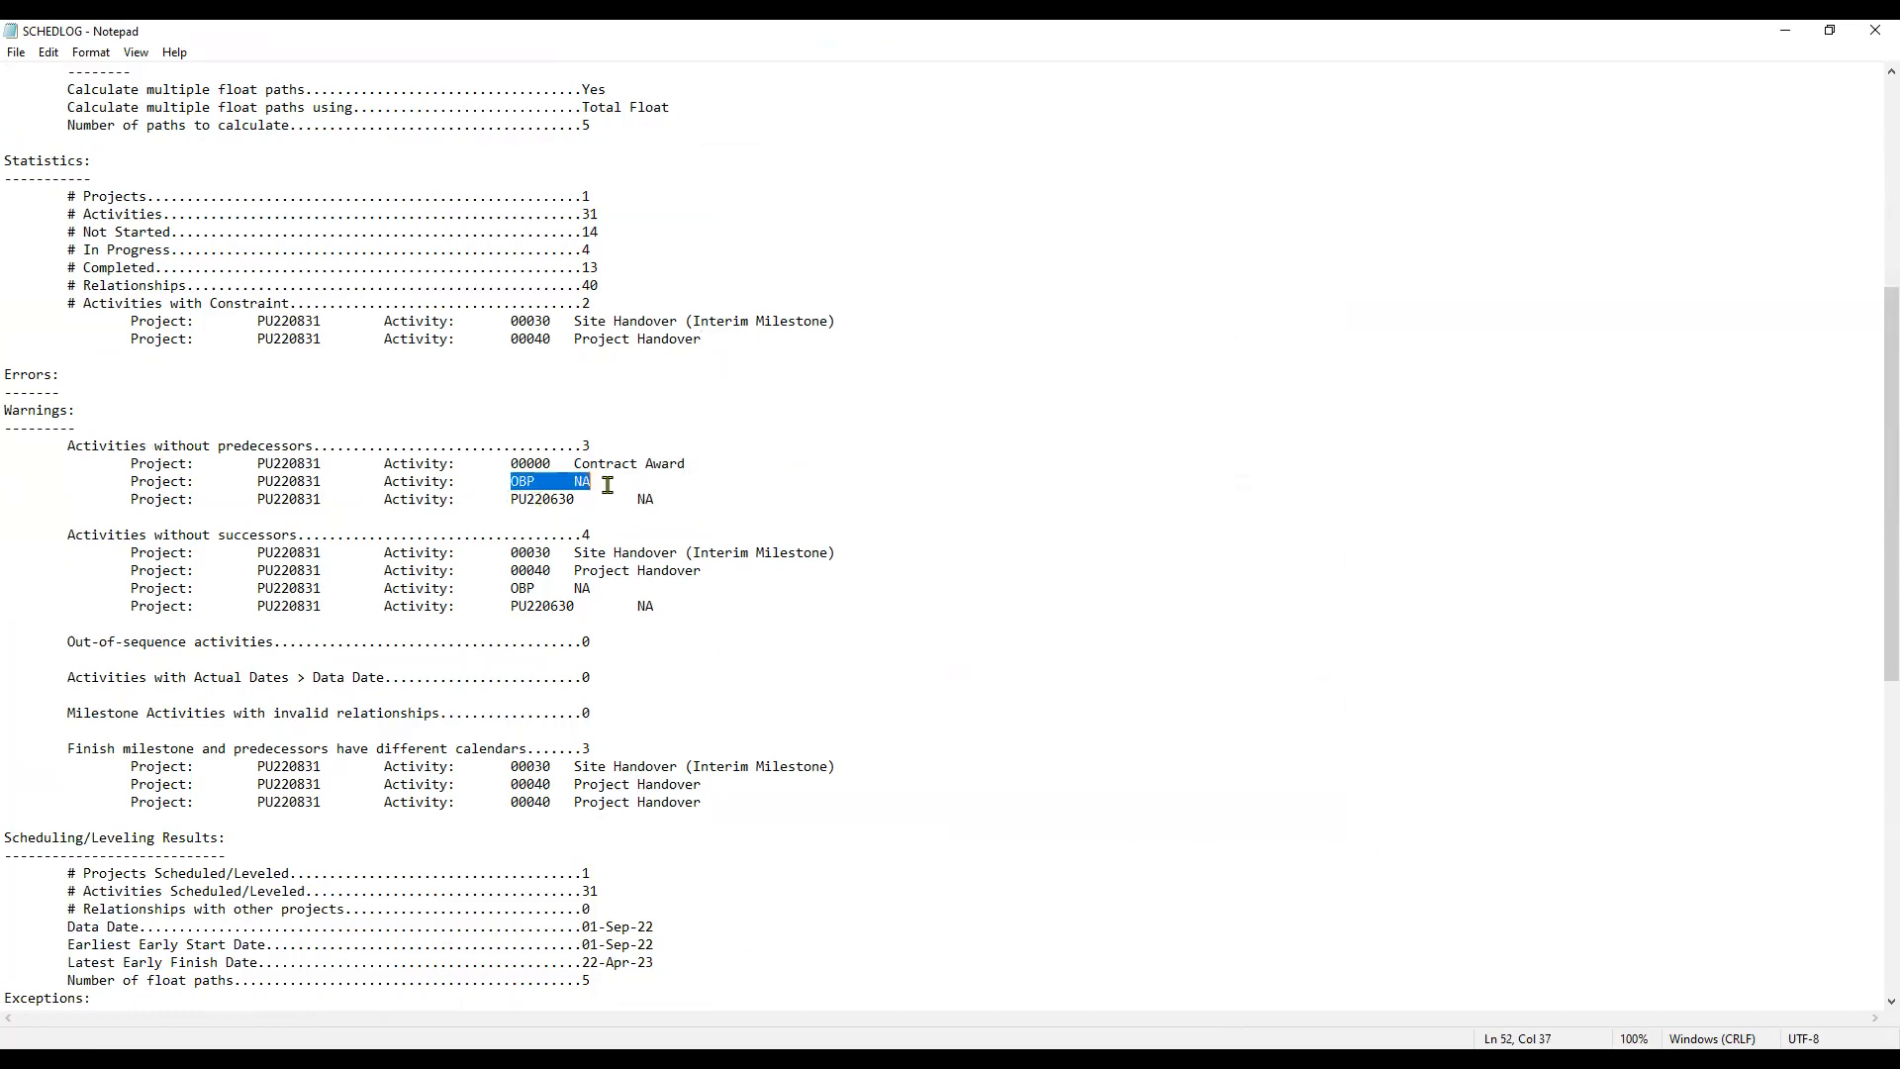
{"action": "double_click", "coordinate": [664, 497]}
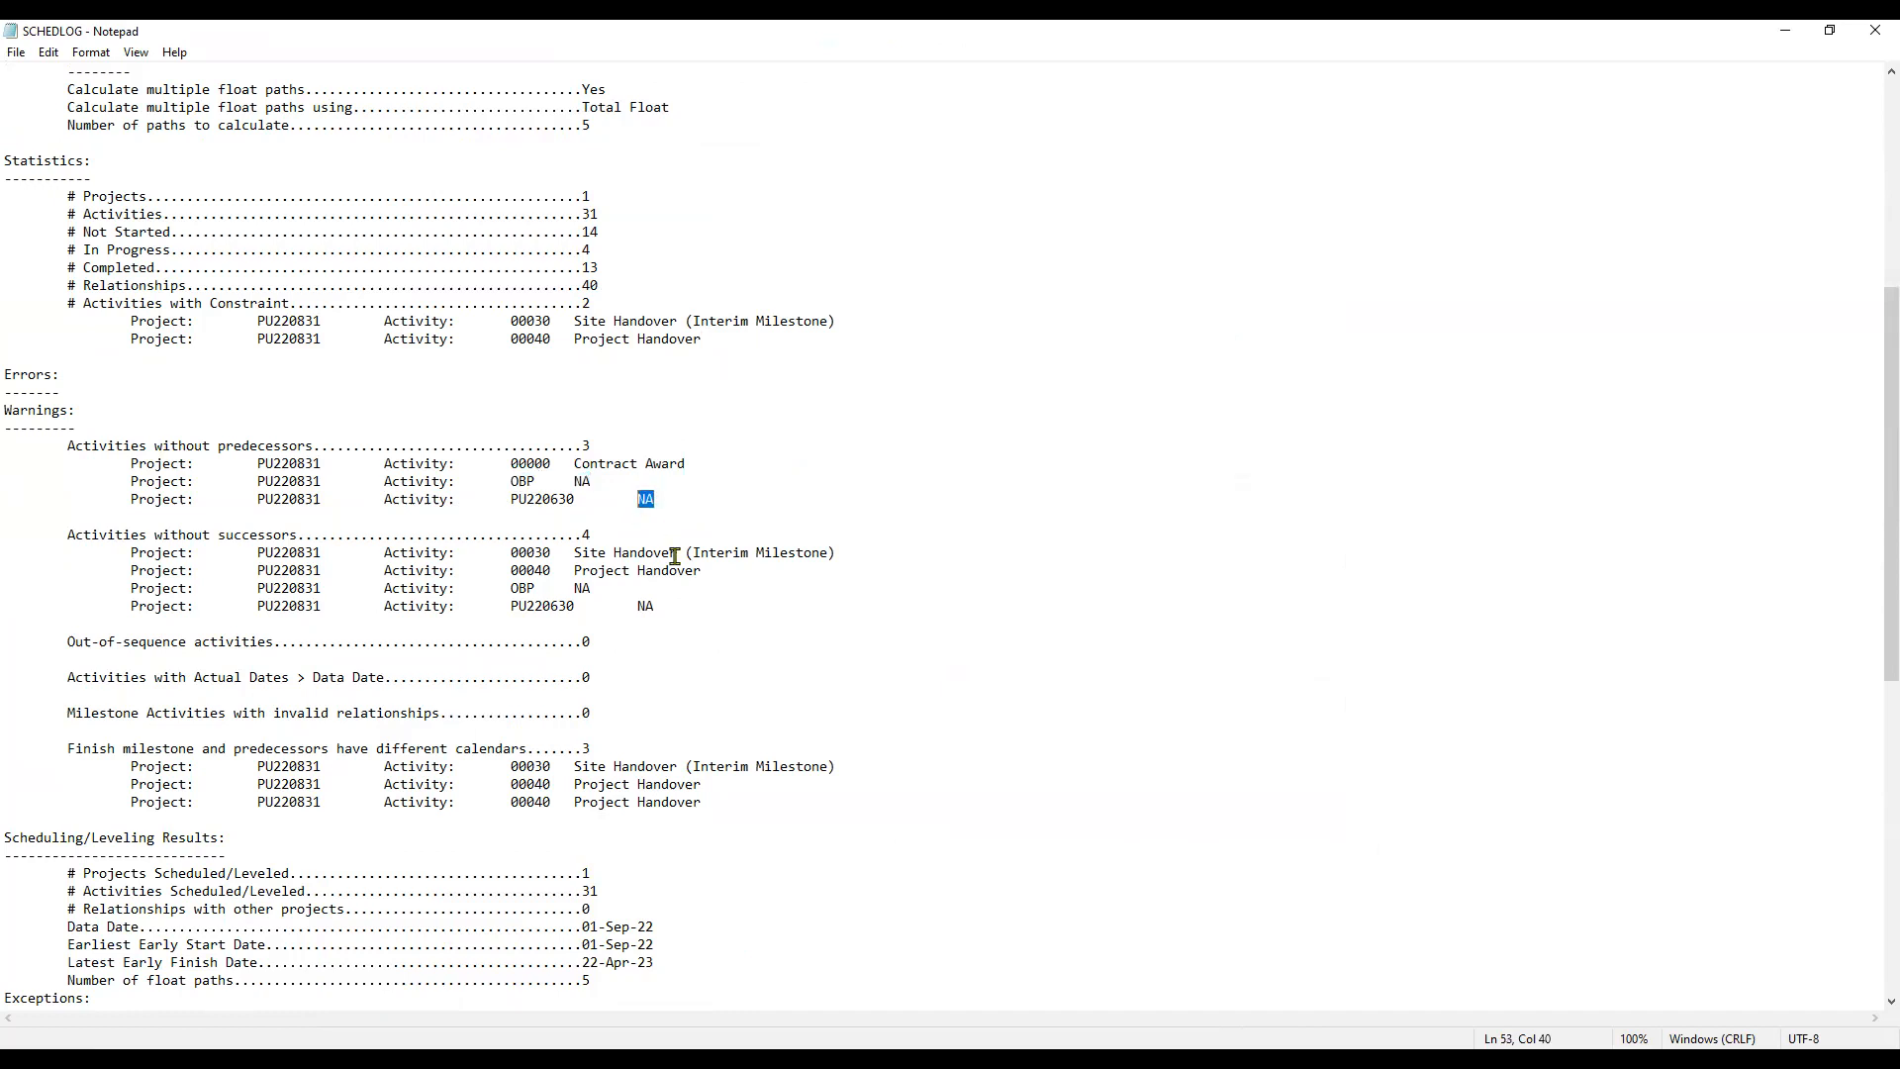
{"action": "left_click_drag", "start_coordinate": [574, 588], "coordinate": [703, 615]}
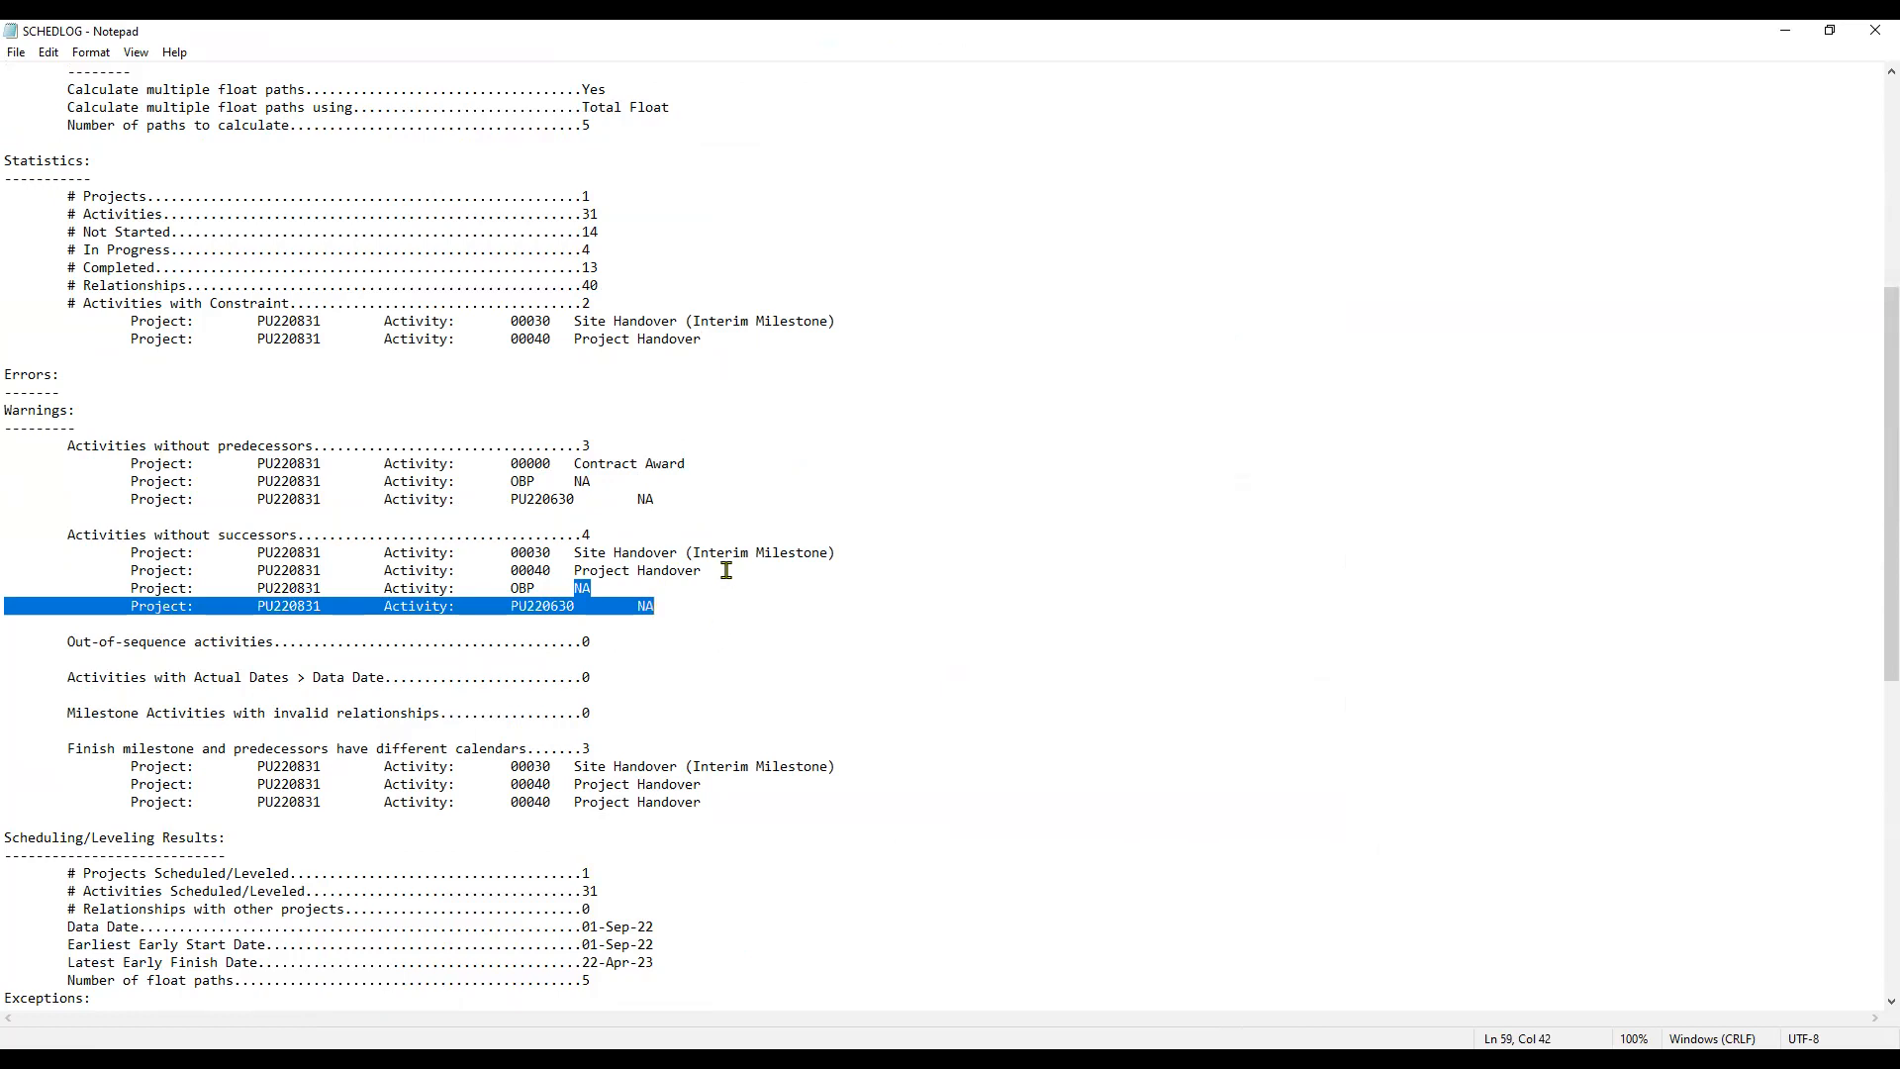
{"action": "left_click", "coordinate": [801, 568]}
{"action": "left_click_drag", "start_coordinate": [574, 554], "coordinate": [734, 565]}
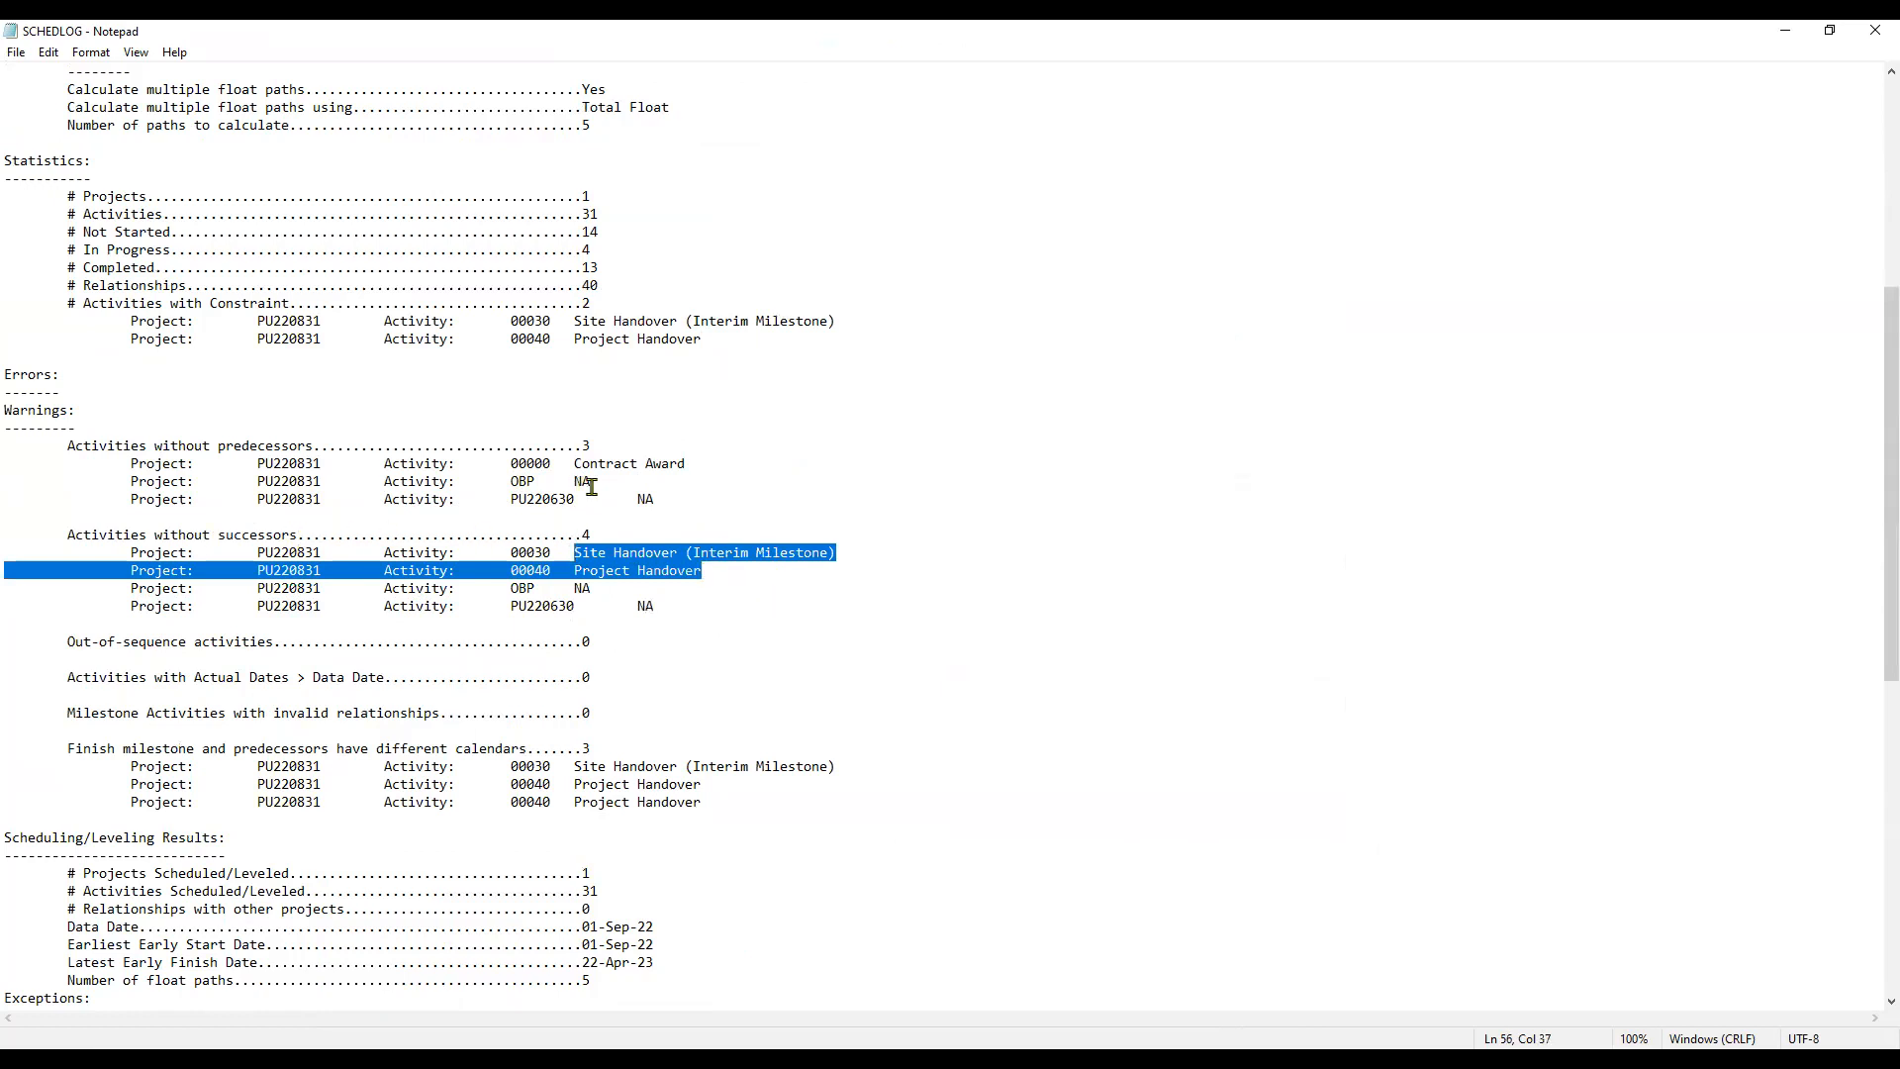
{"action": "left_click", "coordinate": [705, 607]}
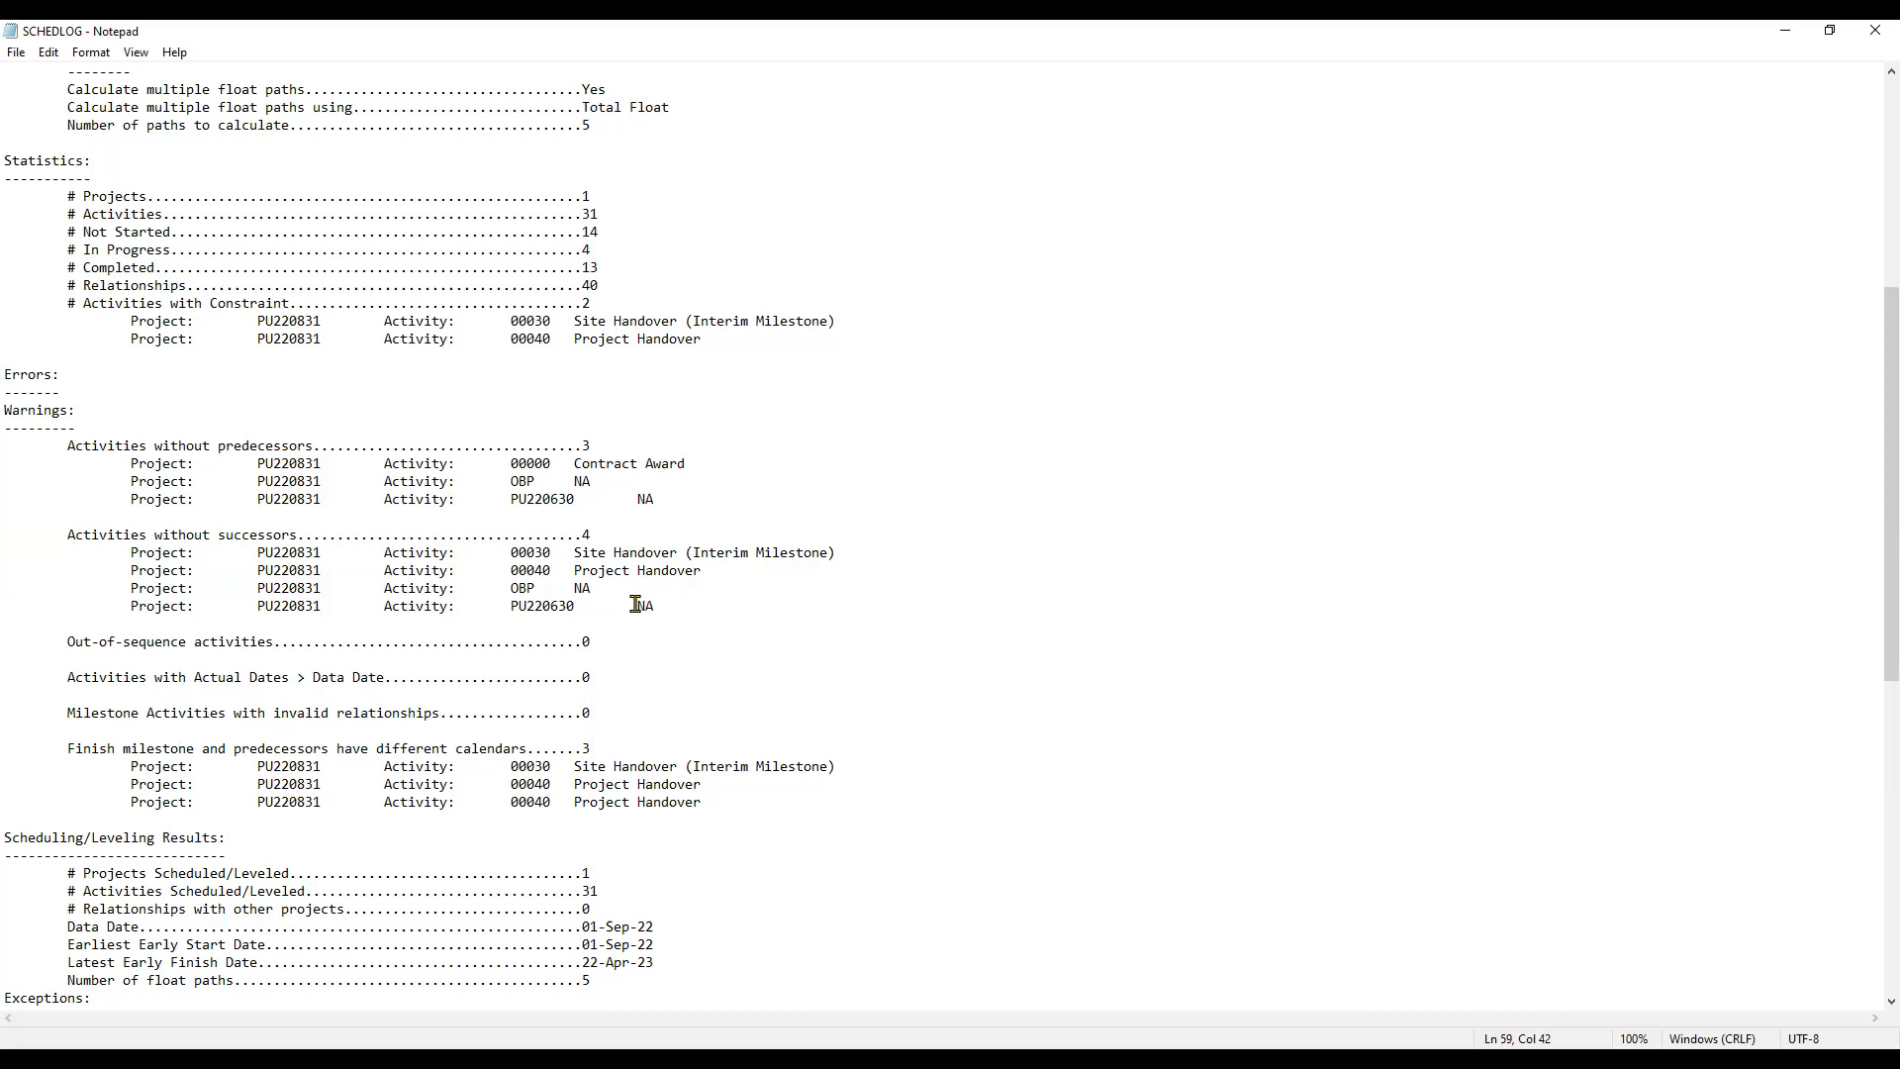
{"action": "double_click", "coordinate": [636, 604]}
{"action": "left_click", "coordinate": [713, 606]}
Examine the log warnings on out-of-sequence activities, actual dates beyond the data date, and finish milestones with different calendars
{"action": "scroll", "coordinate": [712, 614], "scroll_direction": "down", "scroll_amount": 2}
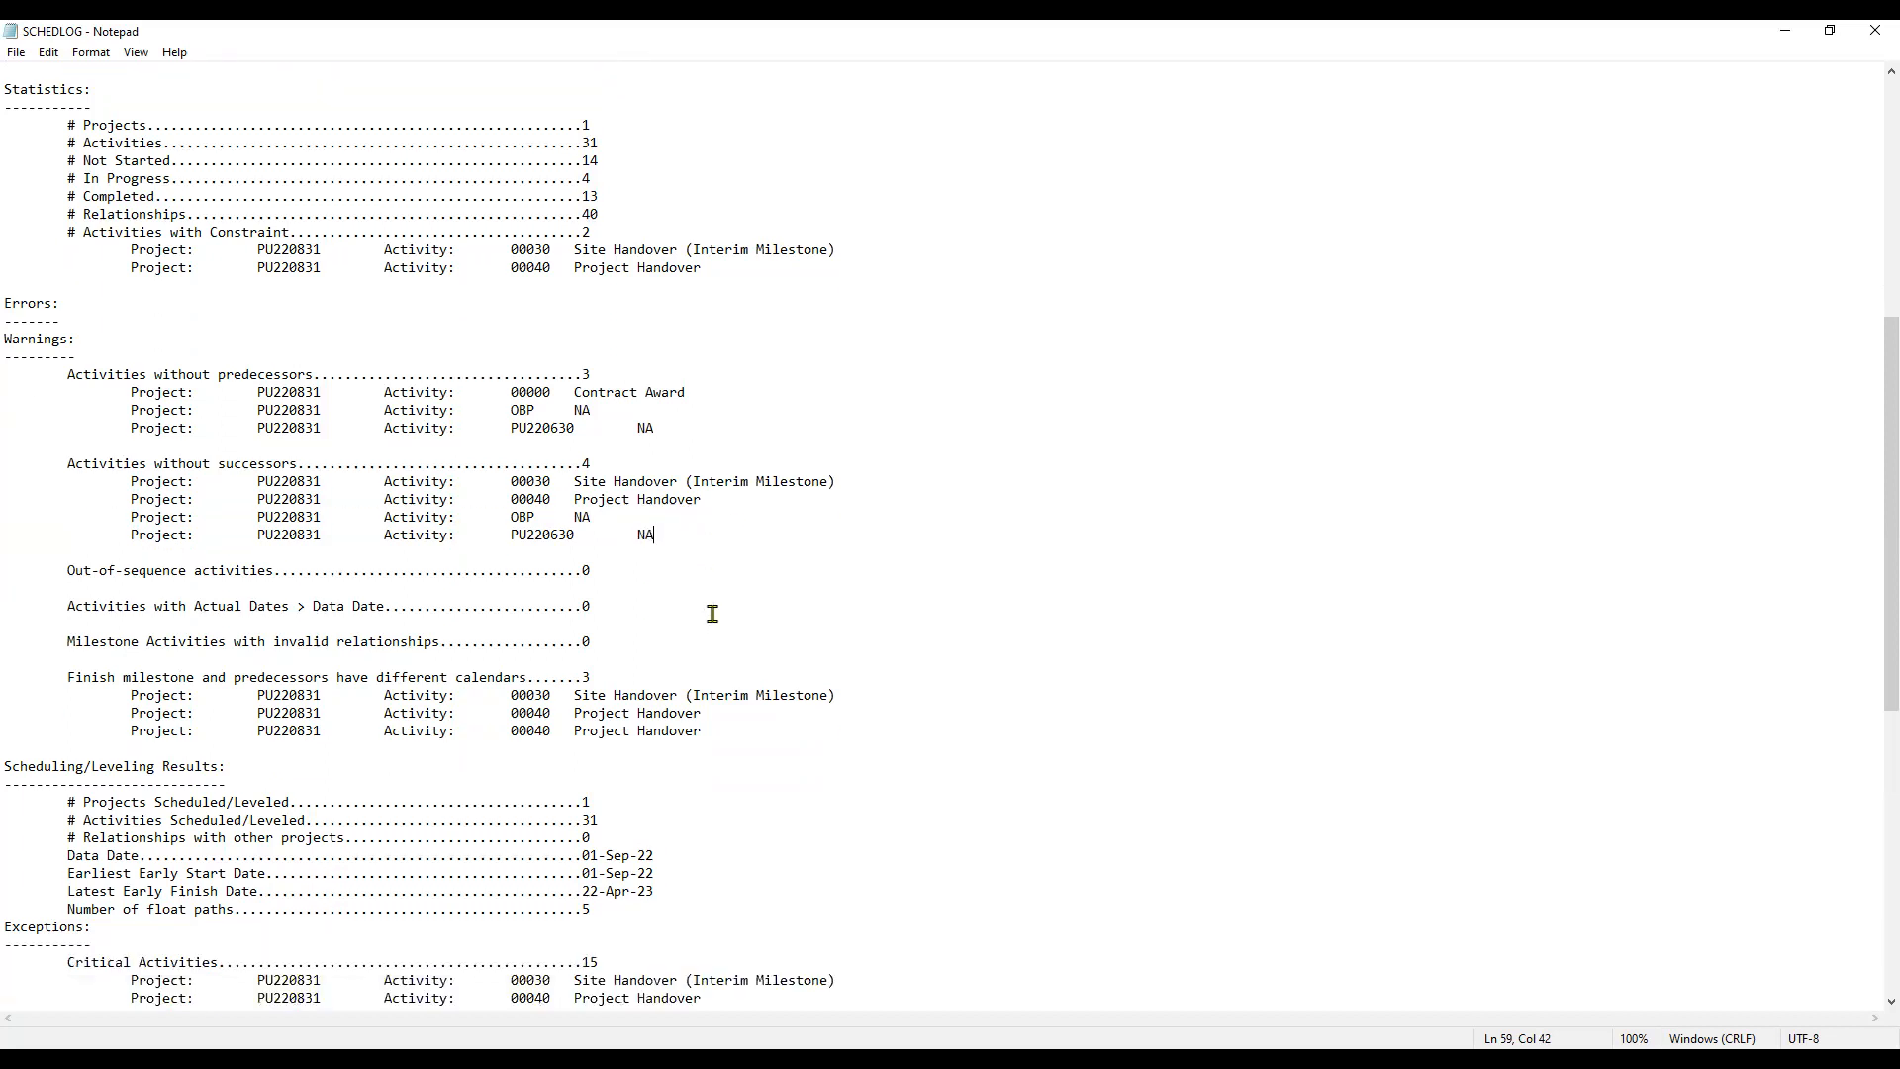
{"action": "scroll", "coordinate": [712, 614], "scroll_direction": "down", "scroll_amount": 3}
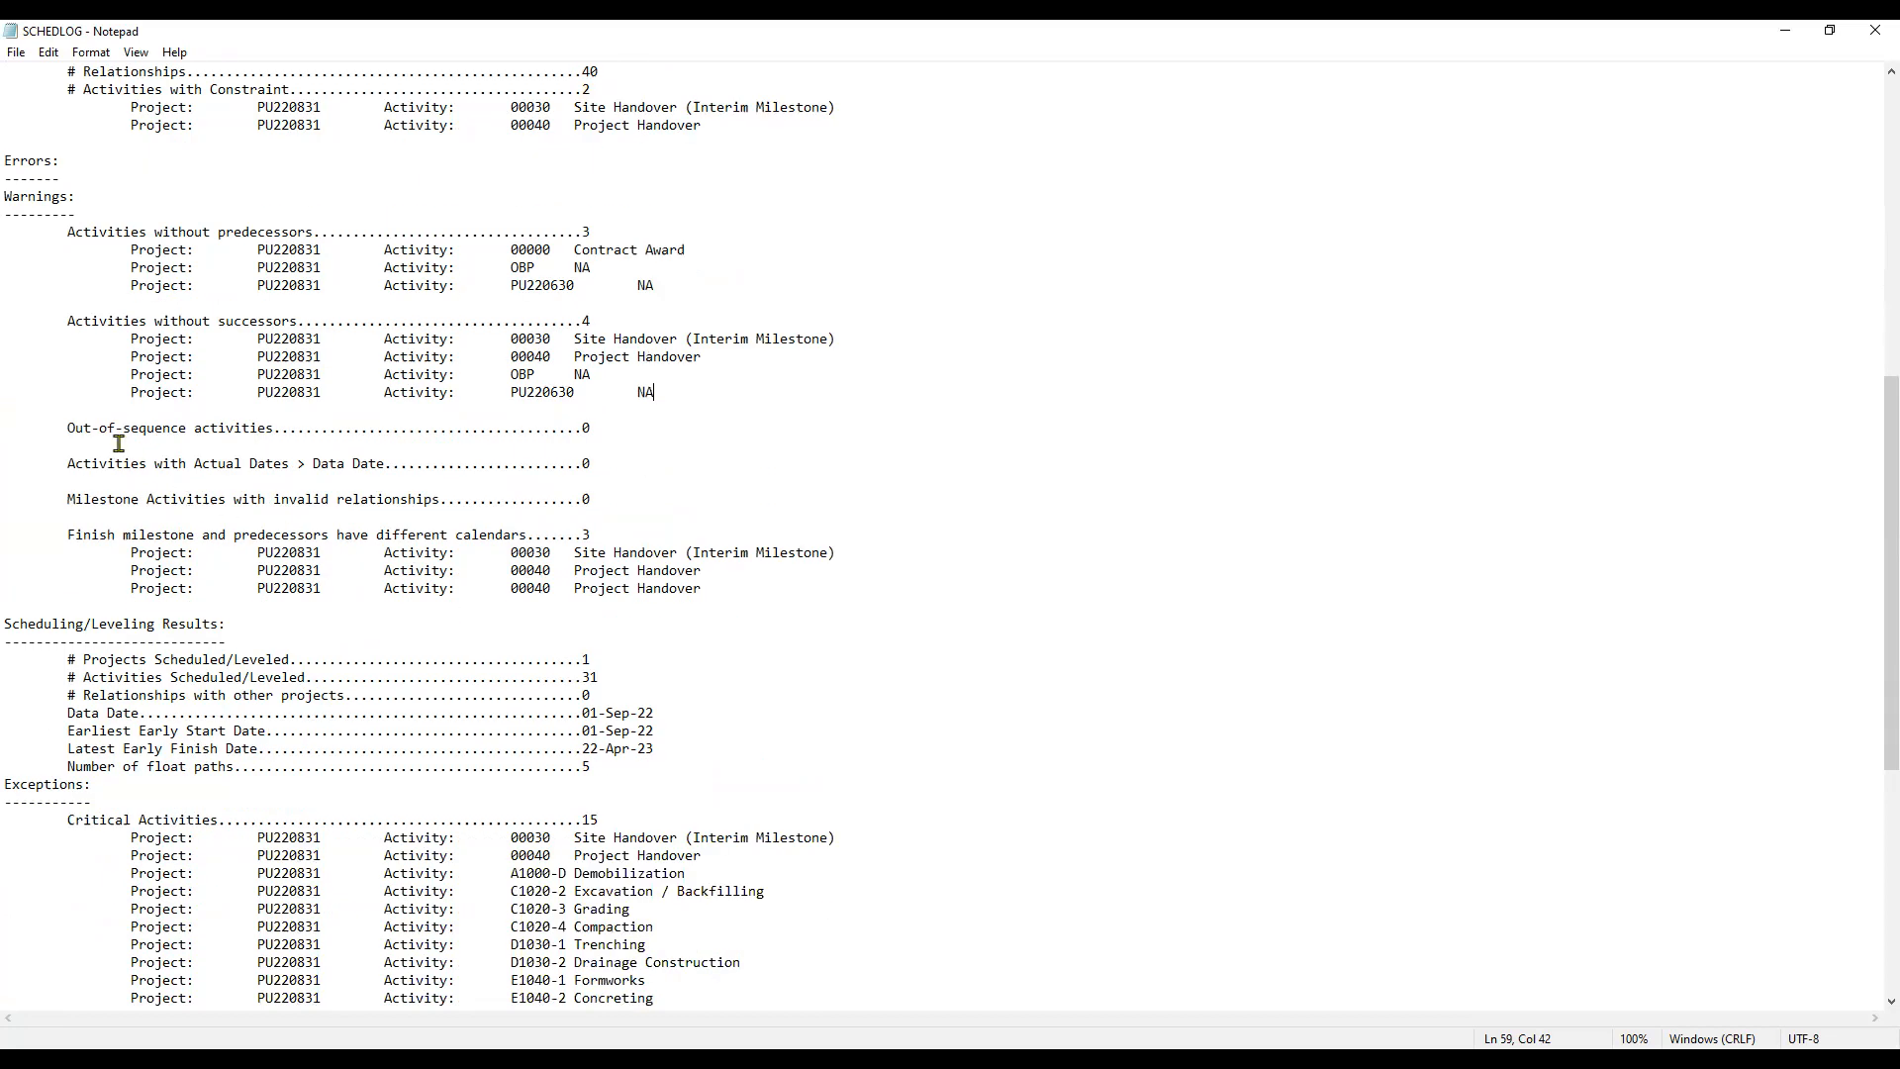
{"action": "left_click", "coordinate": [612, 431]}
{"action": "left_click", "coordinate": [623, 462]}
{"action": "left_click_drag", "start_coordinate": [62, 460], "coordinate": [539, 485]}
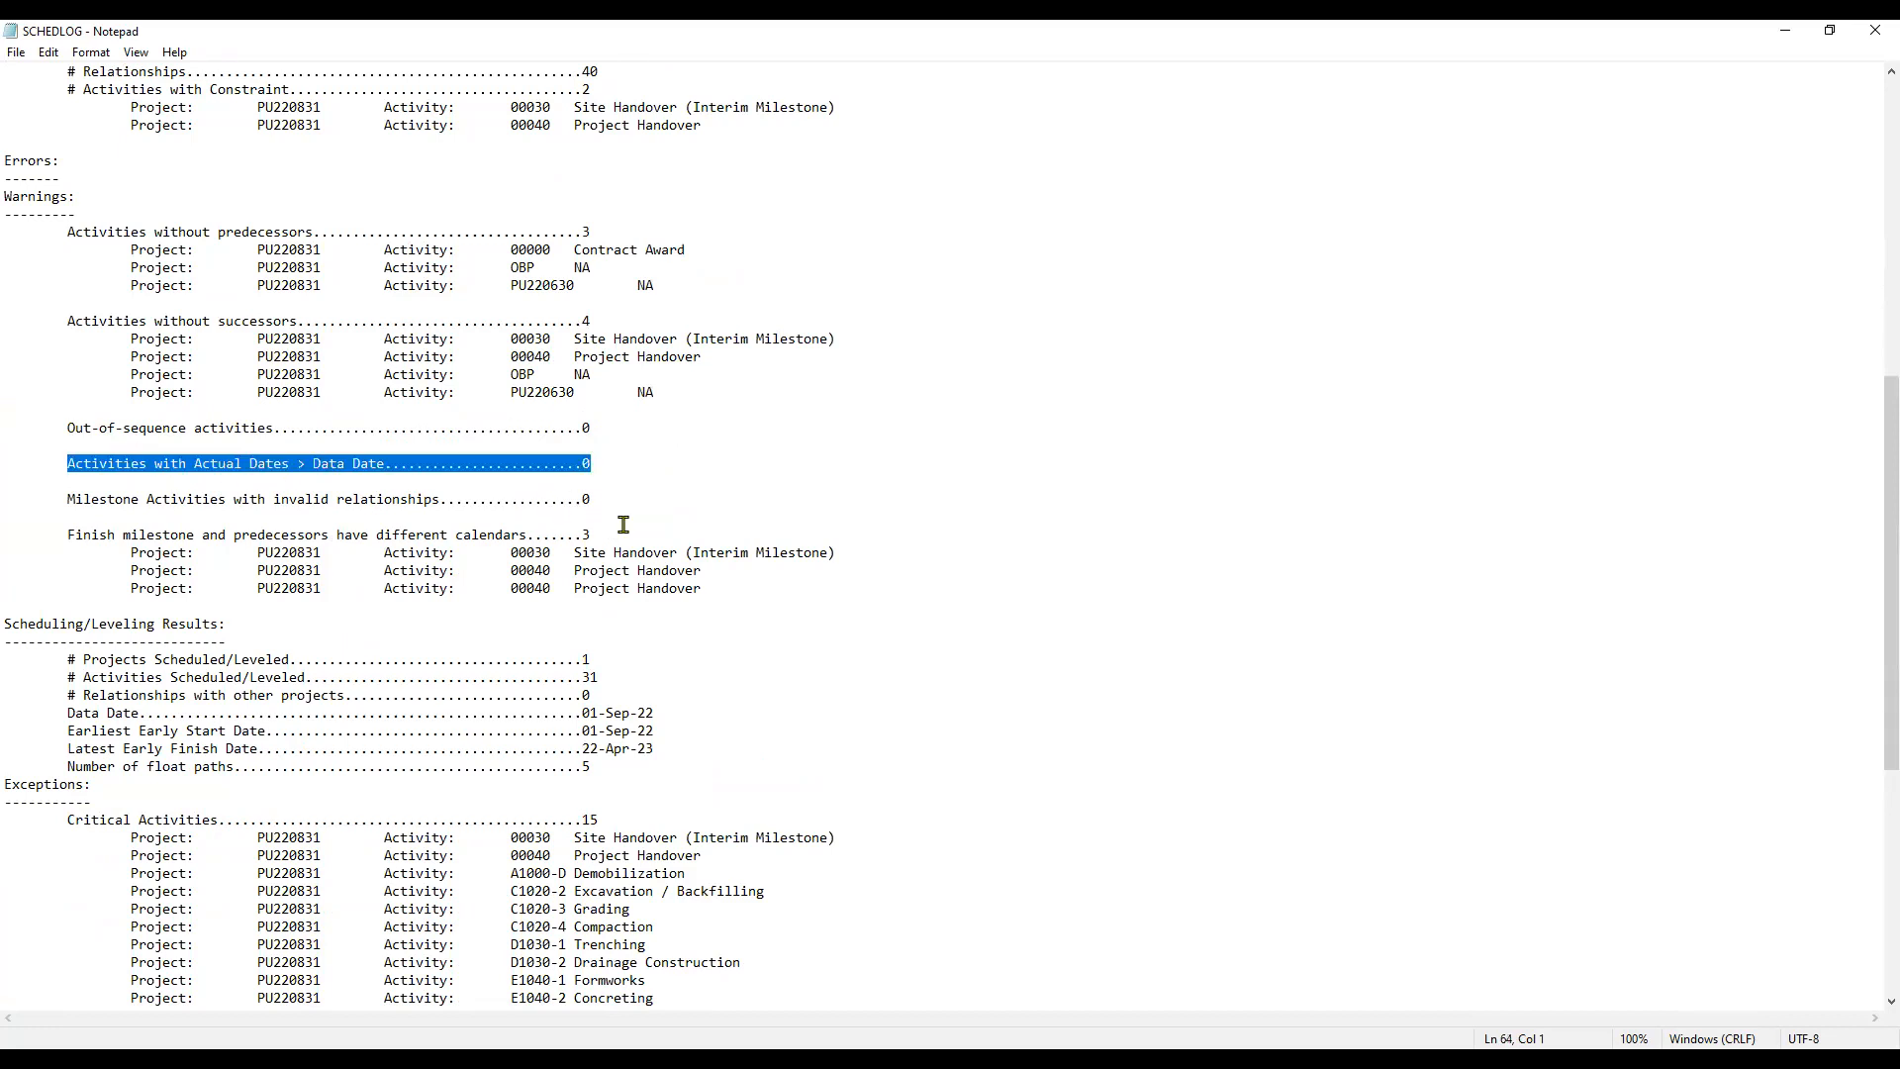
{"action": "left_click", "coordinate": [730, 570]}
Review the scheduling results and the list of critical activities under the log's exceptions
{"action": "scroll", "coordinate": [731, 570], "scroll_direction": "down", "scroll_amount": 3}
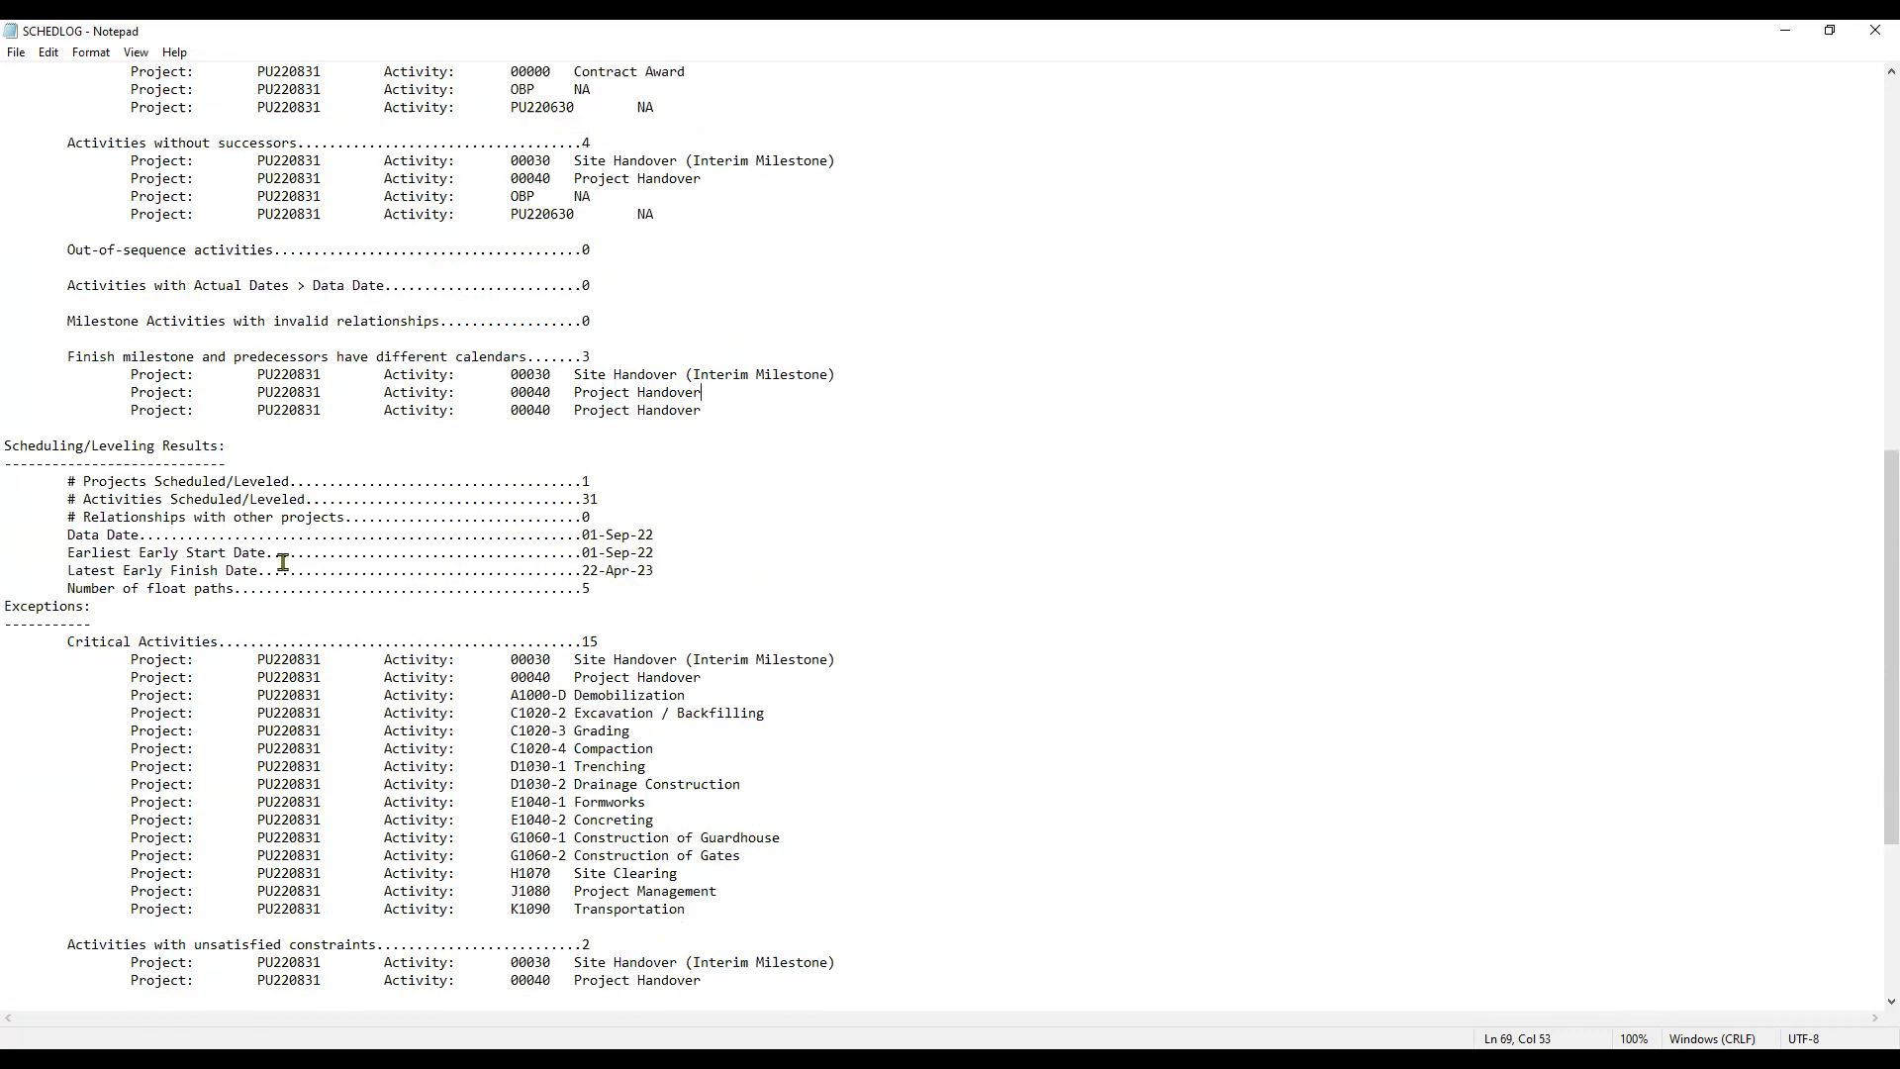
{"action": "scroll", "coordinate": [62, 504], "scroll_direction": "down", "scroll_amount": 3}
{"action": "left_click_drag", "start_coordinate": [62, 505], "coordinate": [768, 768]}
{"action": "scroll", "coordinate": [746, 572], "scroll_direction": "down", "scroll_amount": 2}
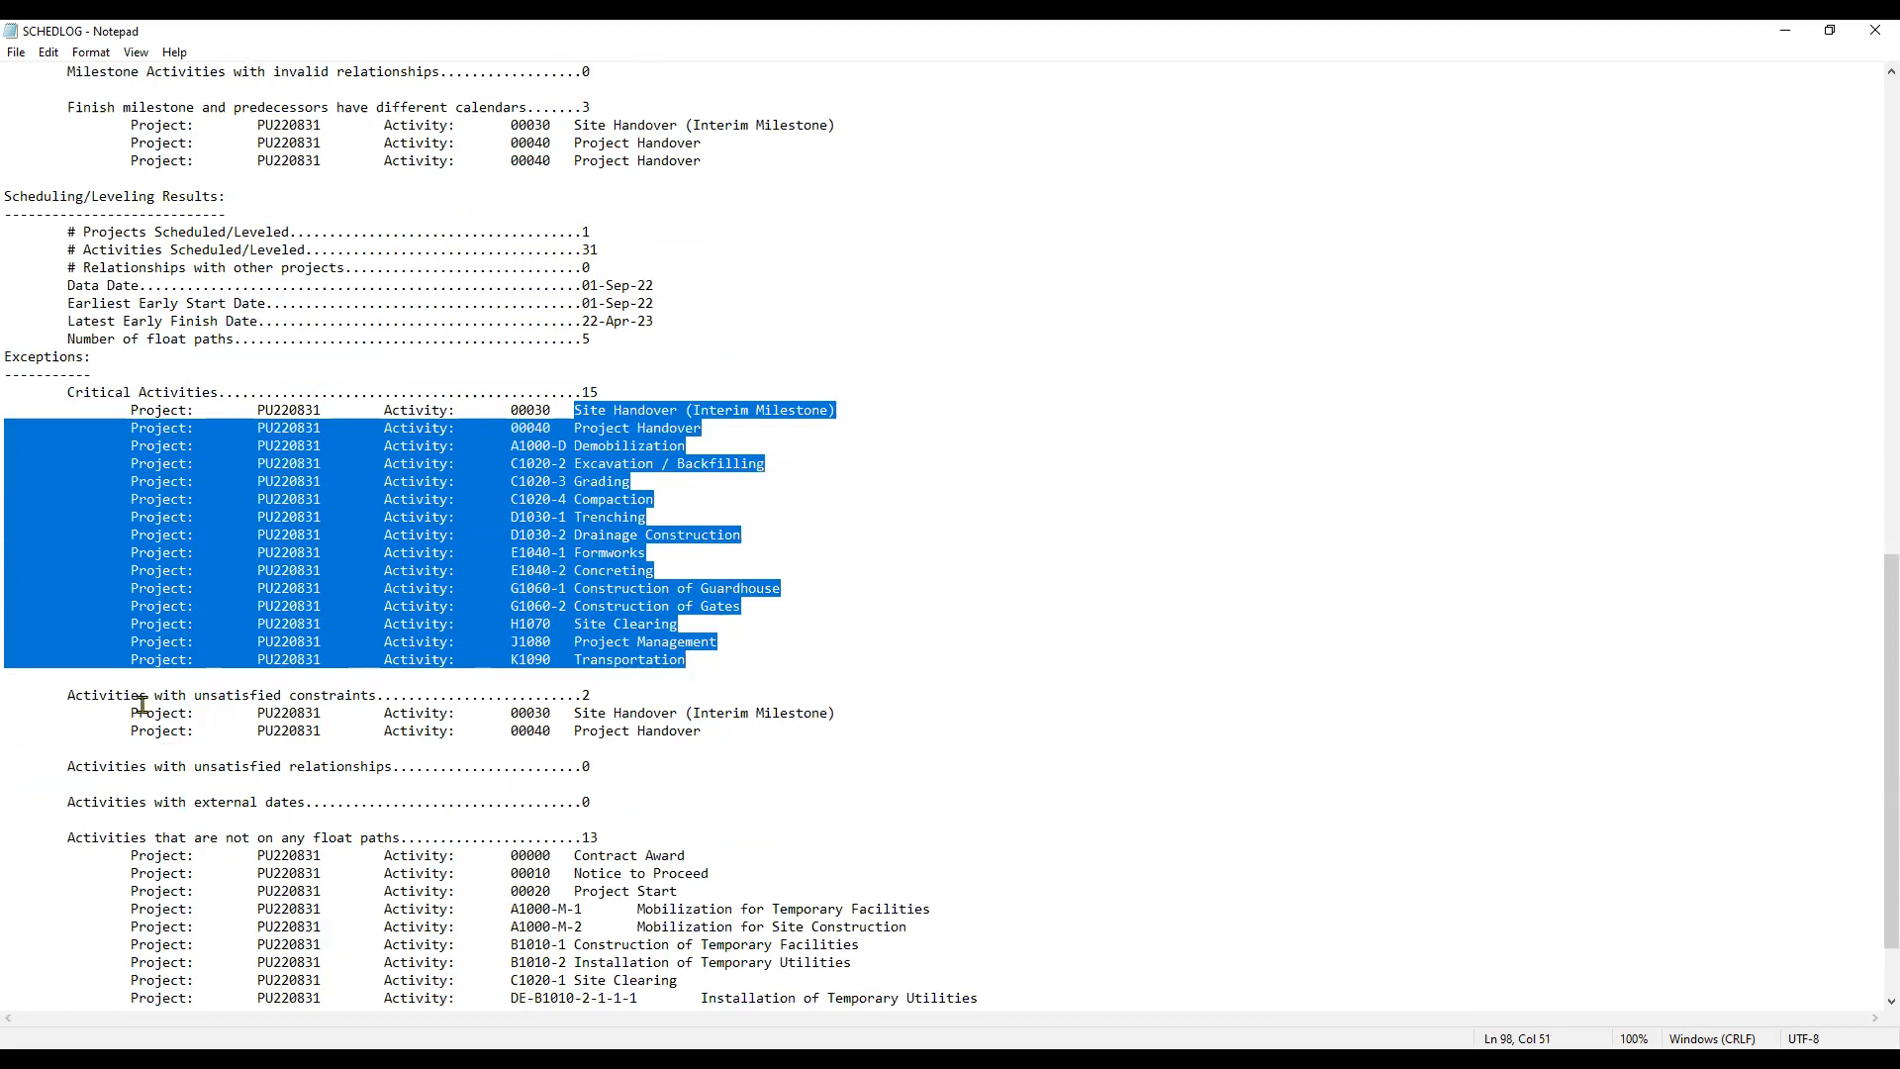
{"action": "left_click", "coordinate": [622, 692]}
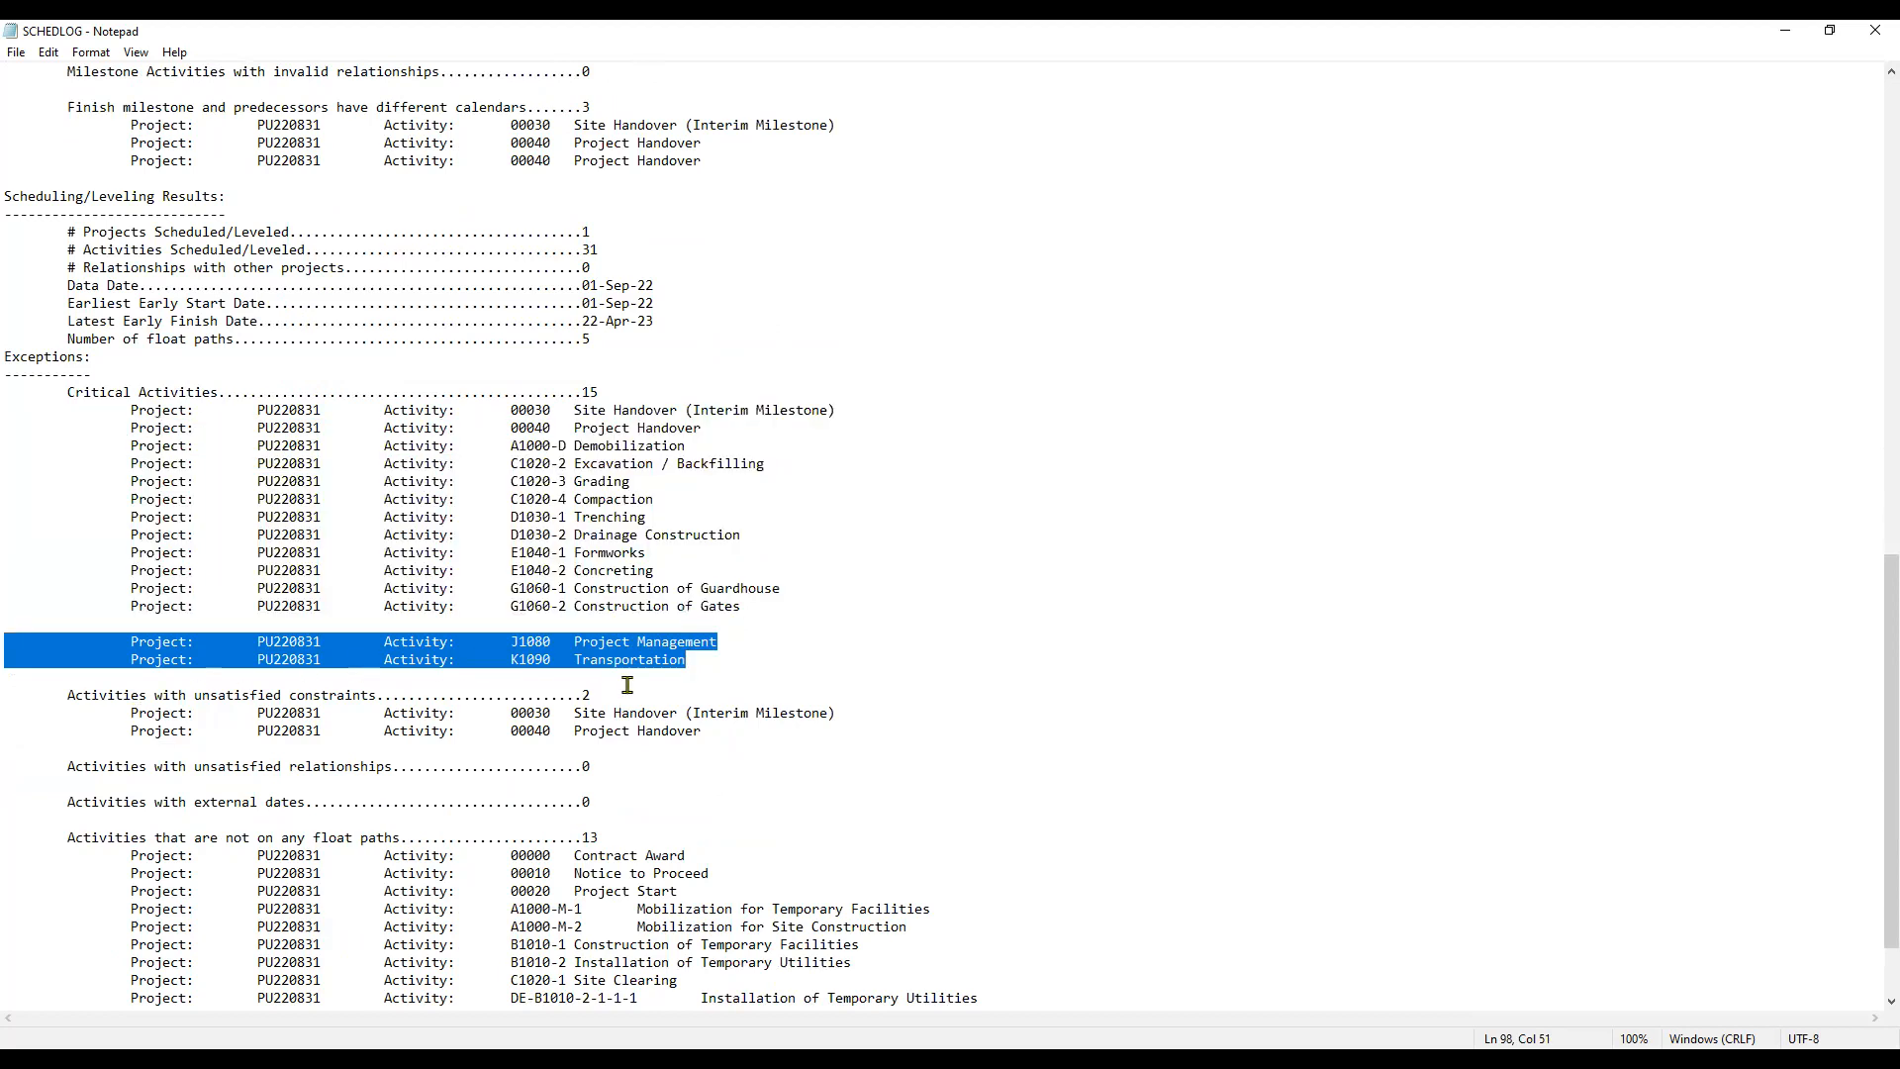
{"action": "scroll", "coordinate": [626, 688], "scroll_direction": "down", "scroll_amount": 2}
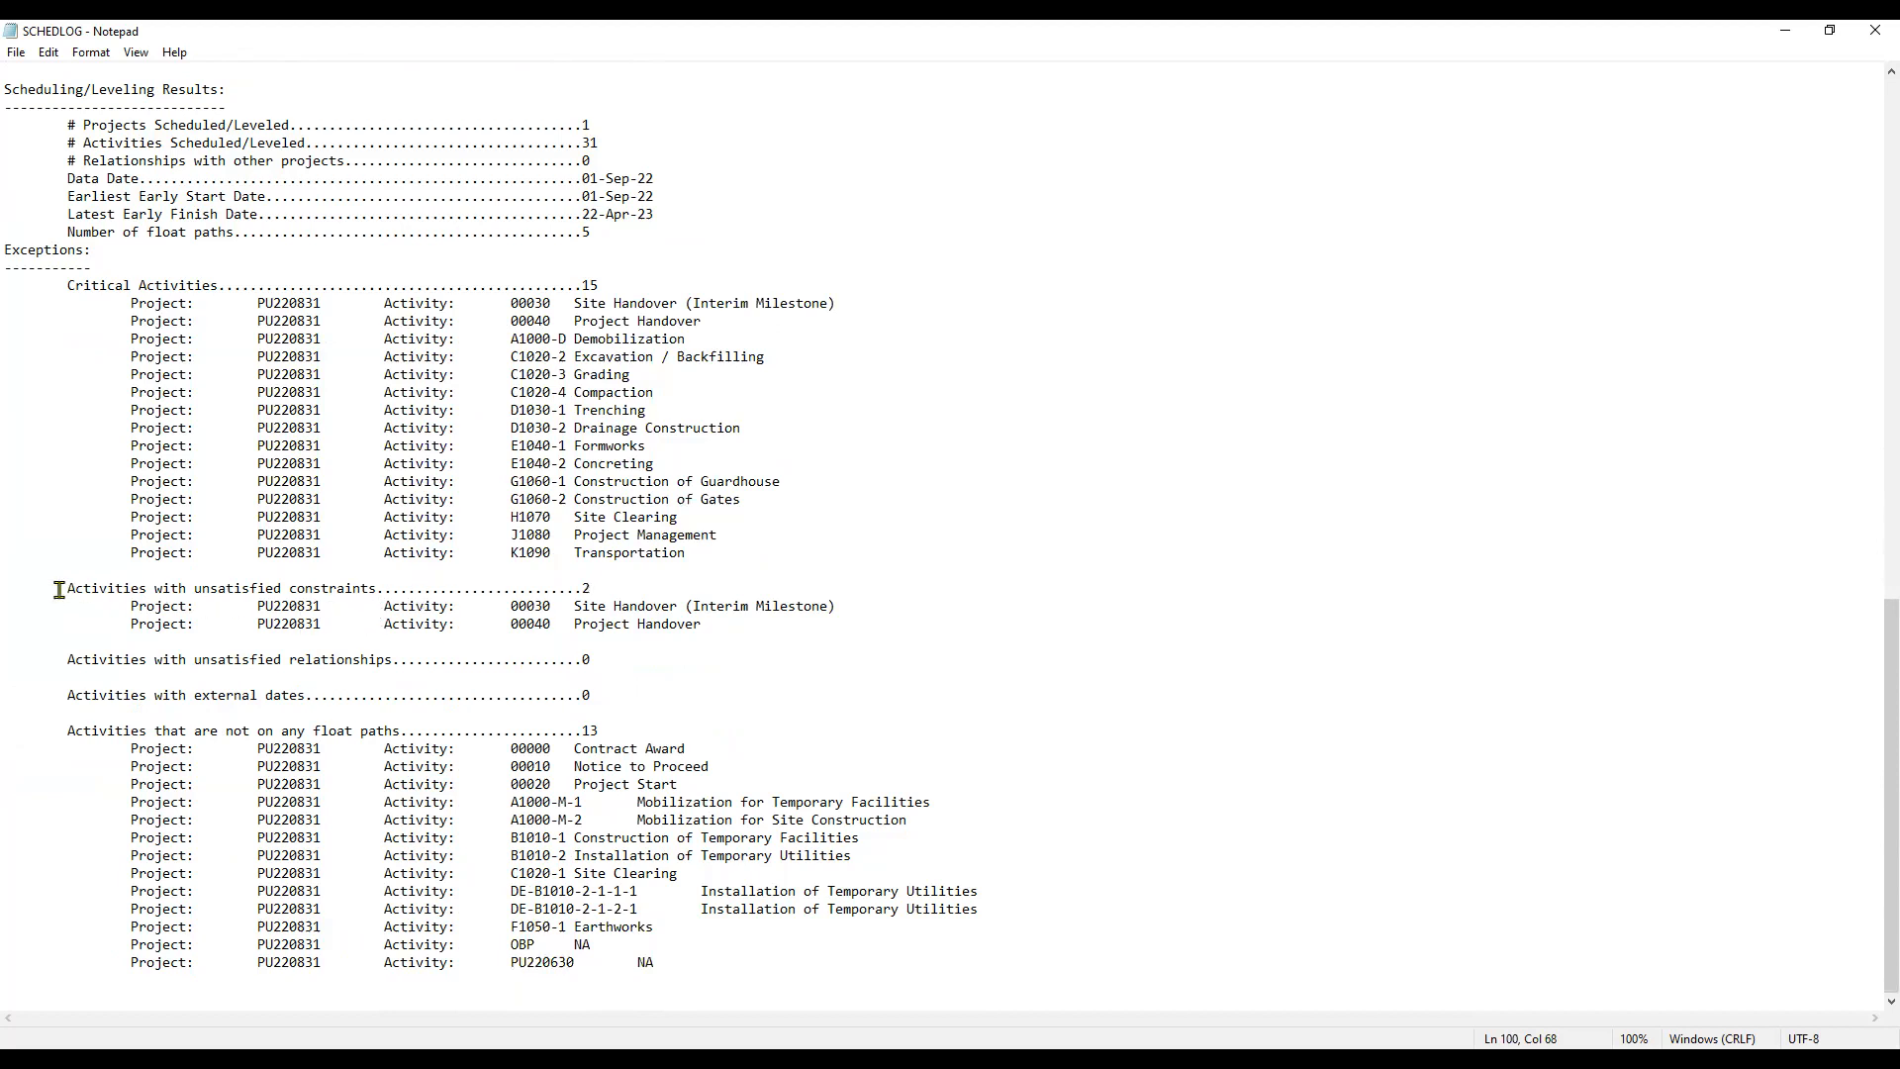
Review the log's activities with unsatisfied constraints and those that are not on any float path
{"action": "left_click_drag", "start_coordinate": [65, 587], "coordinate": [629, 595]}
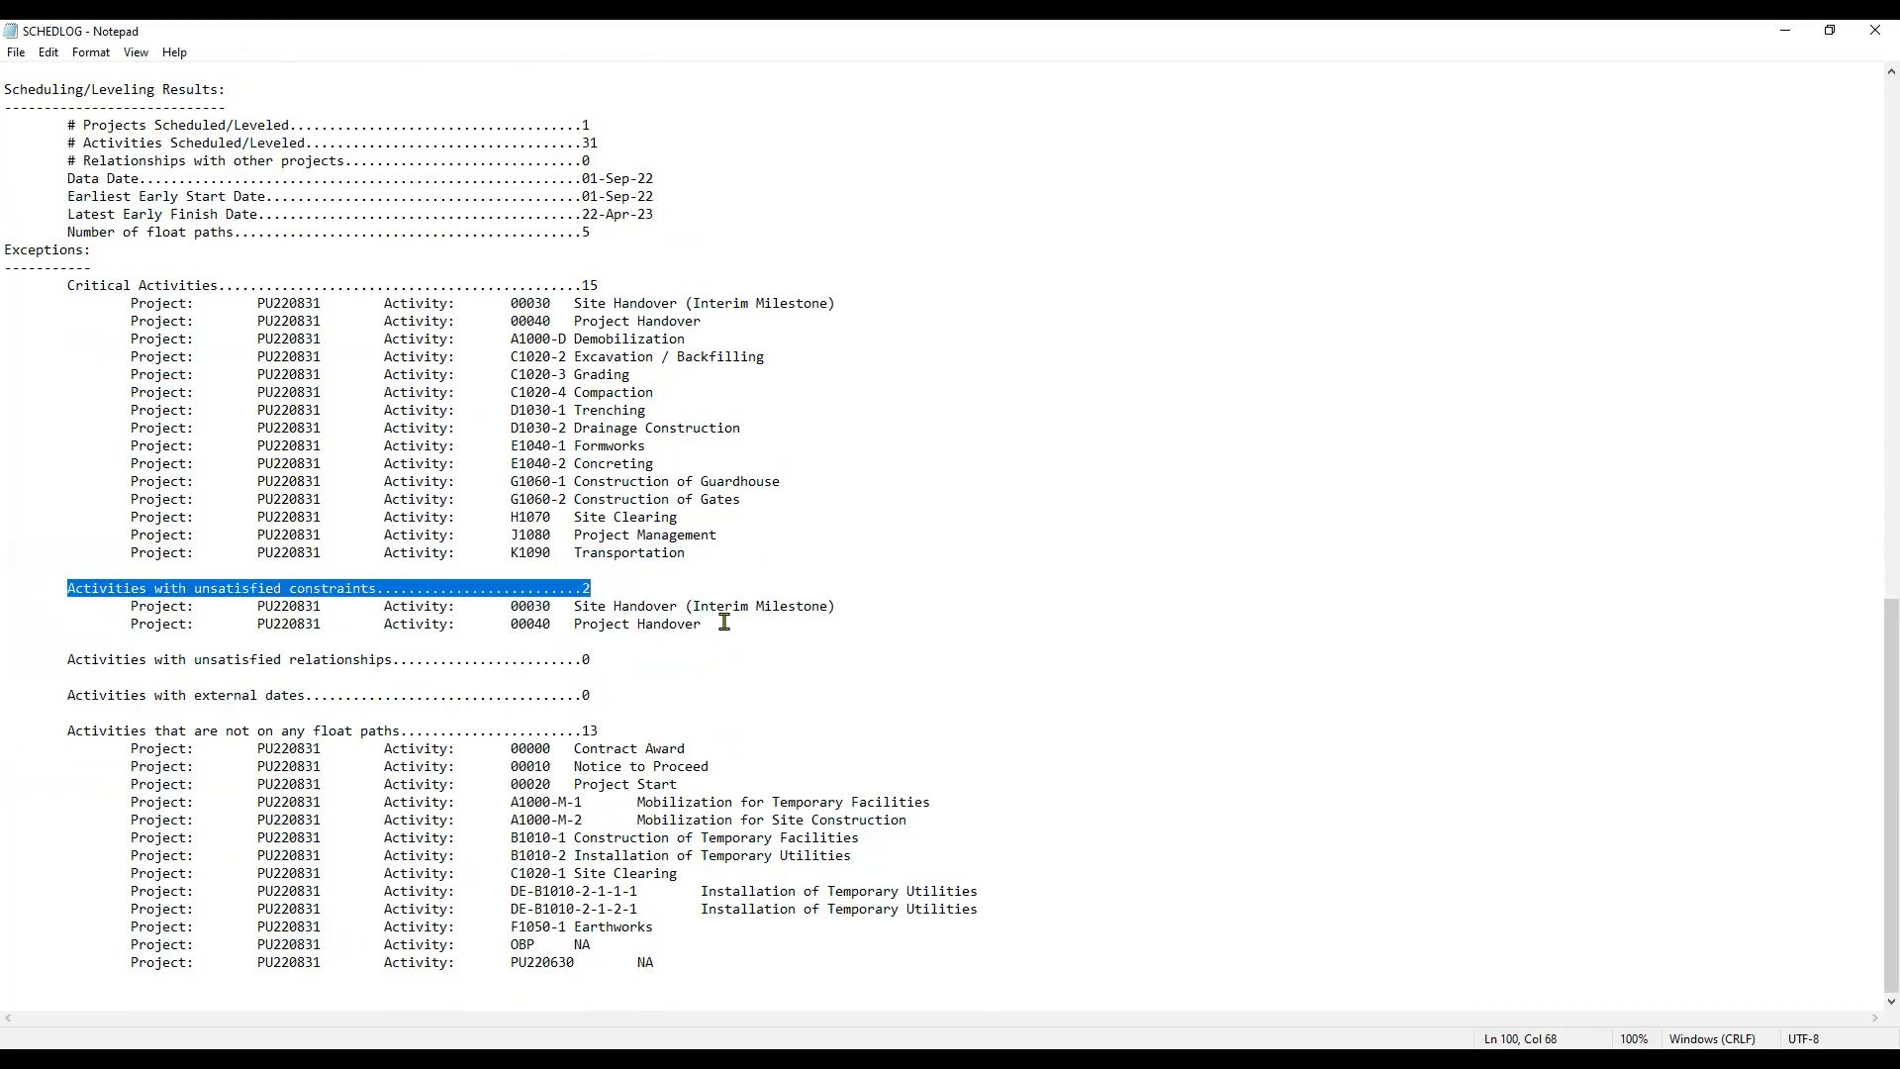
{"action": "left_click", "coordinate": [705, 624]}
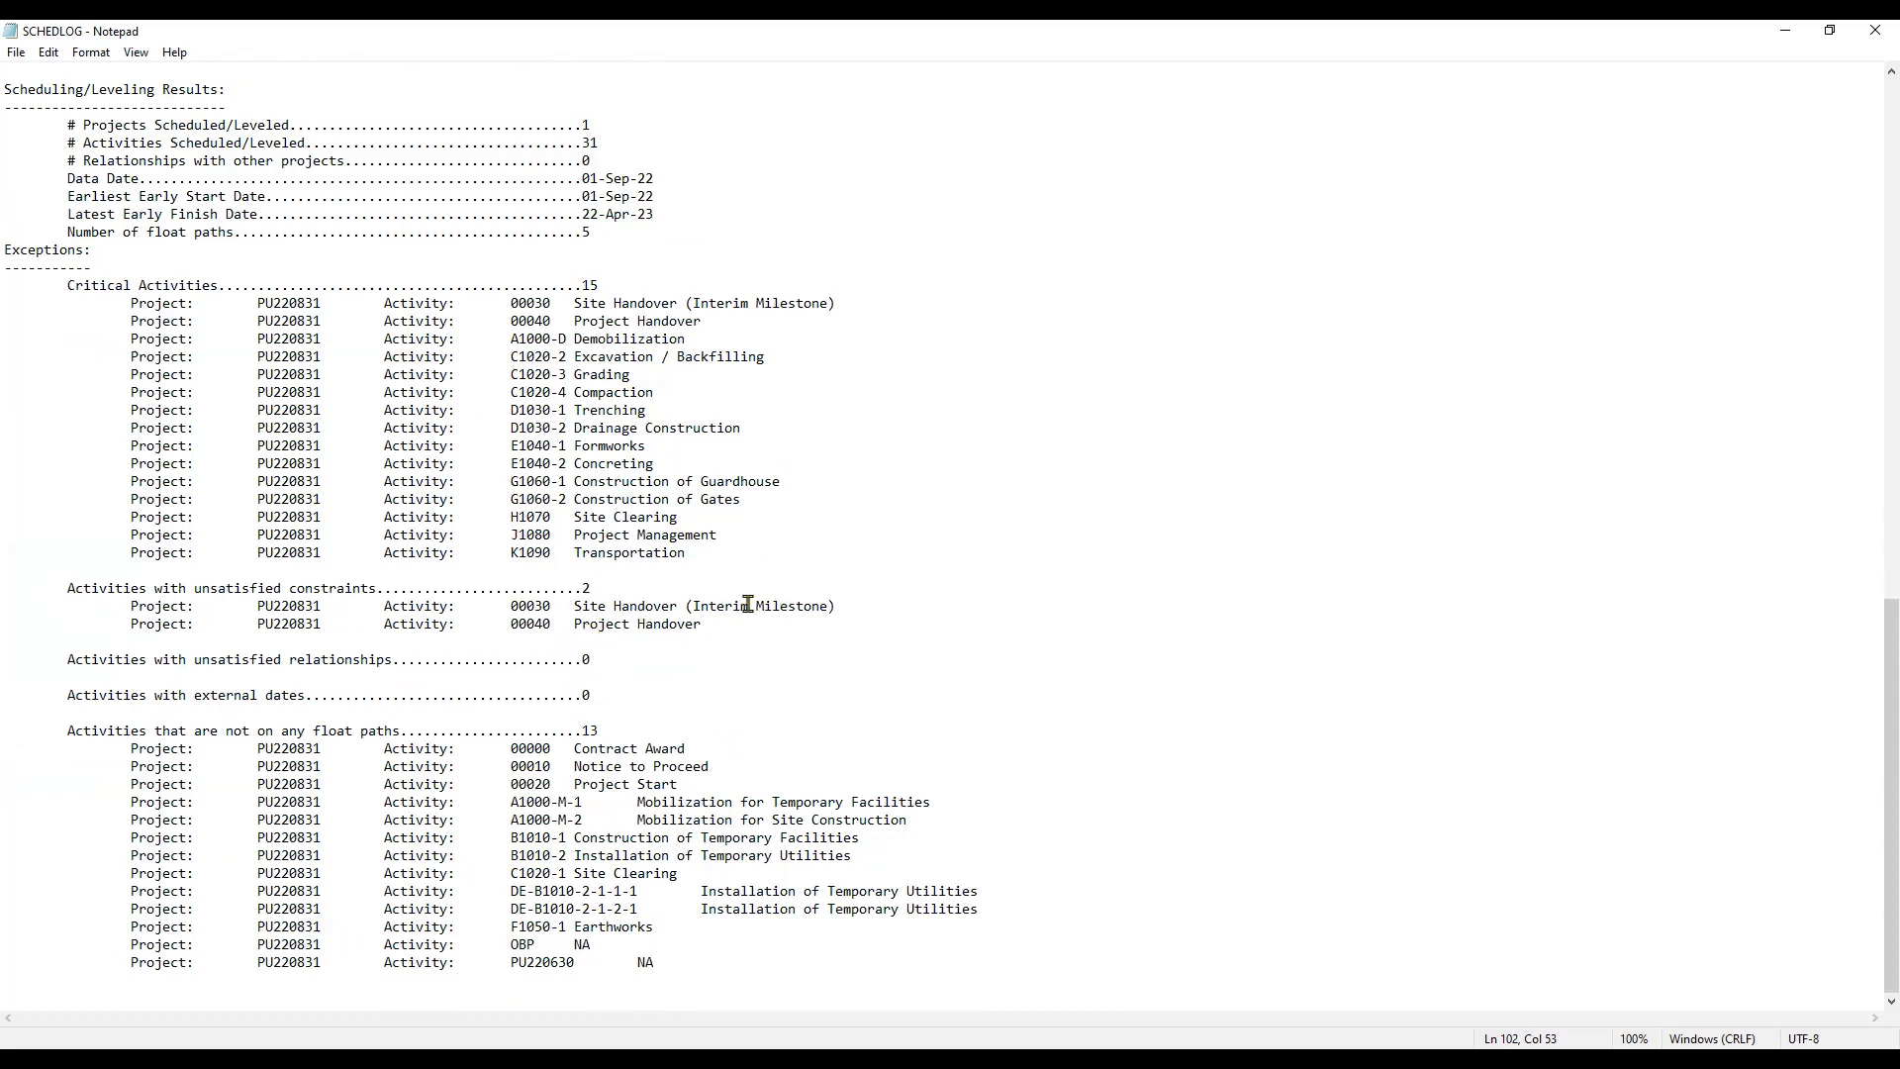
{"action": "left_click", "coordinate": [695, 605]}
{"action": "key", "text": "shift+End"}
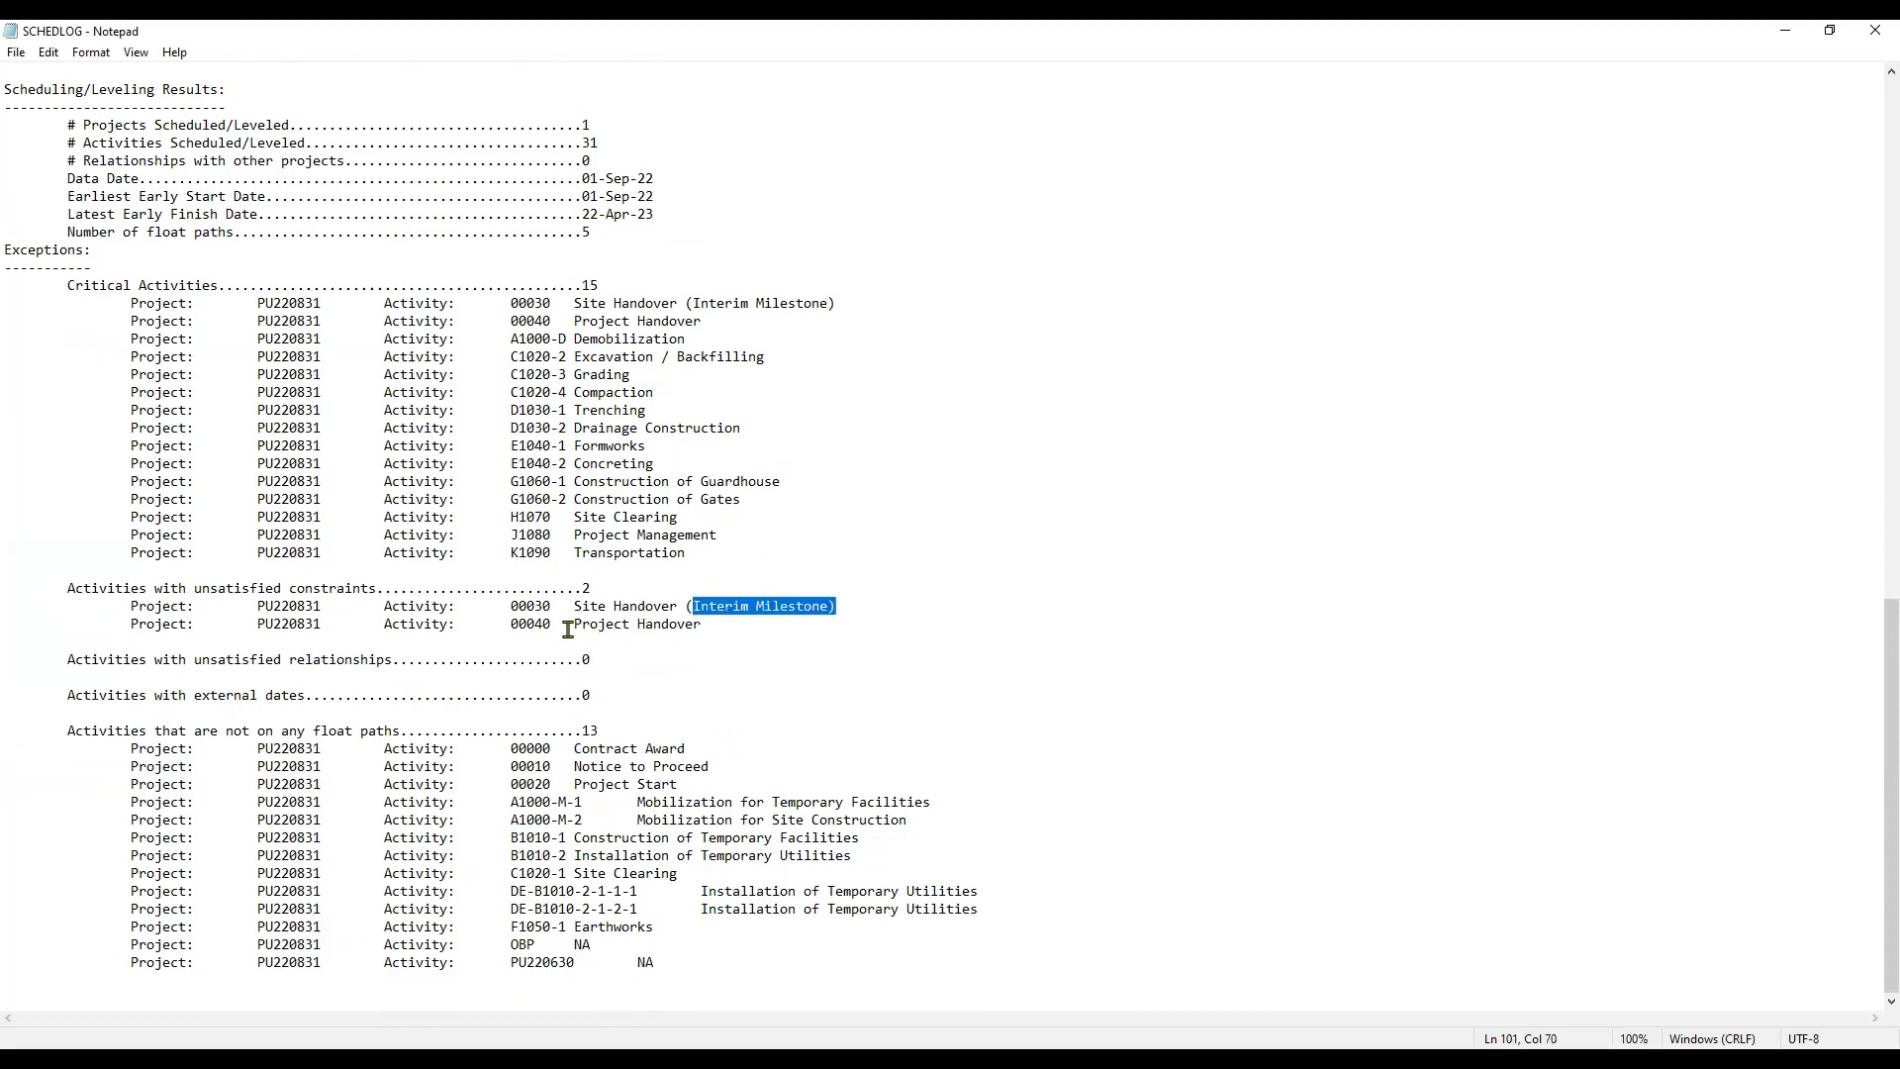
{"action": "left_click_drag", "start_coordinate": [579, 625], "coordinate": [707, 645]}
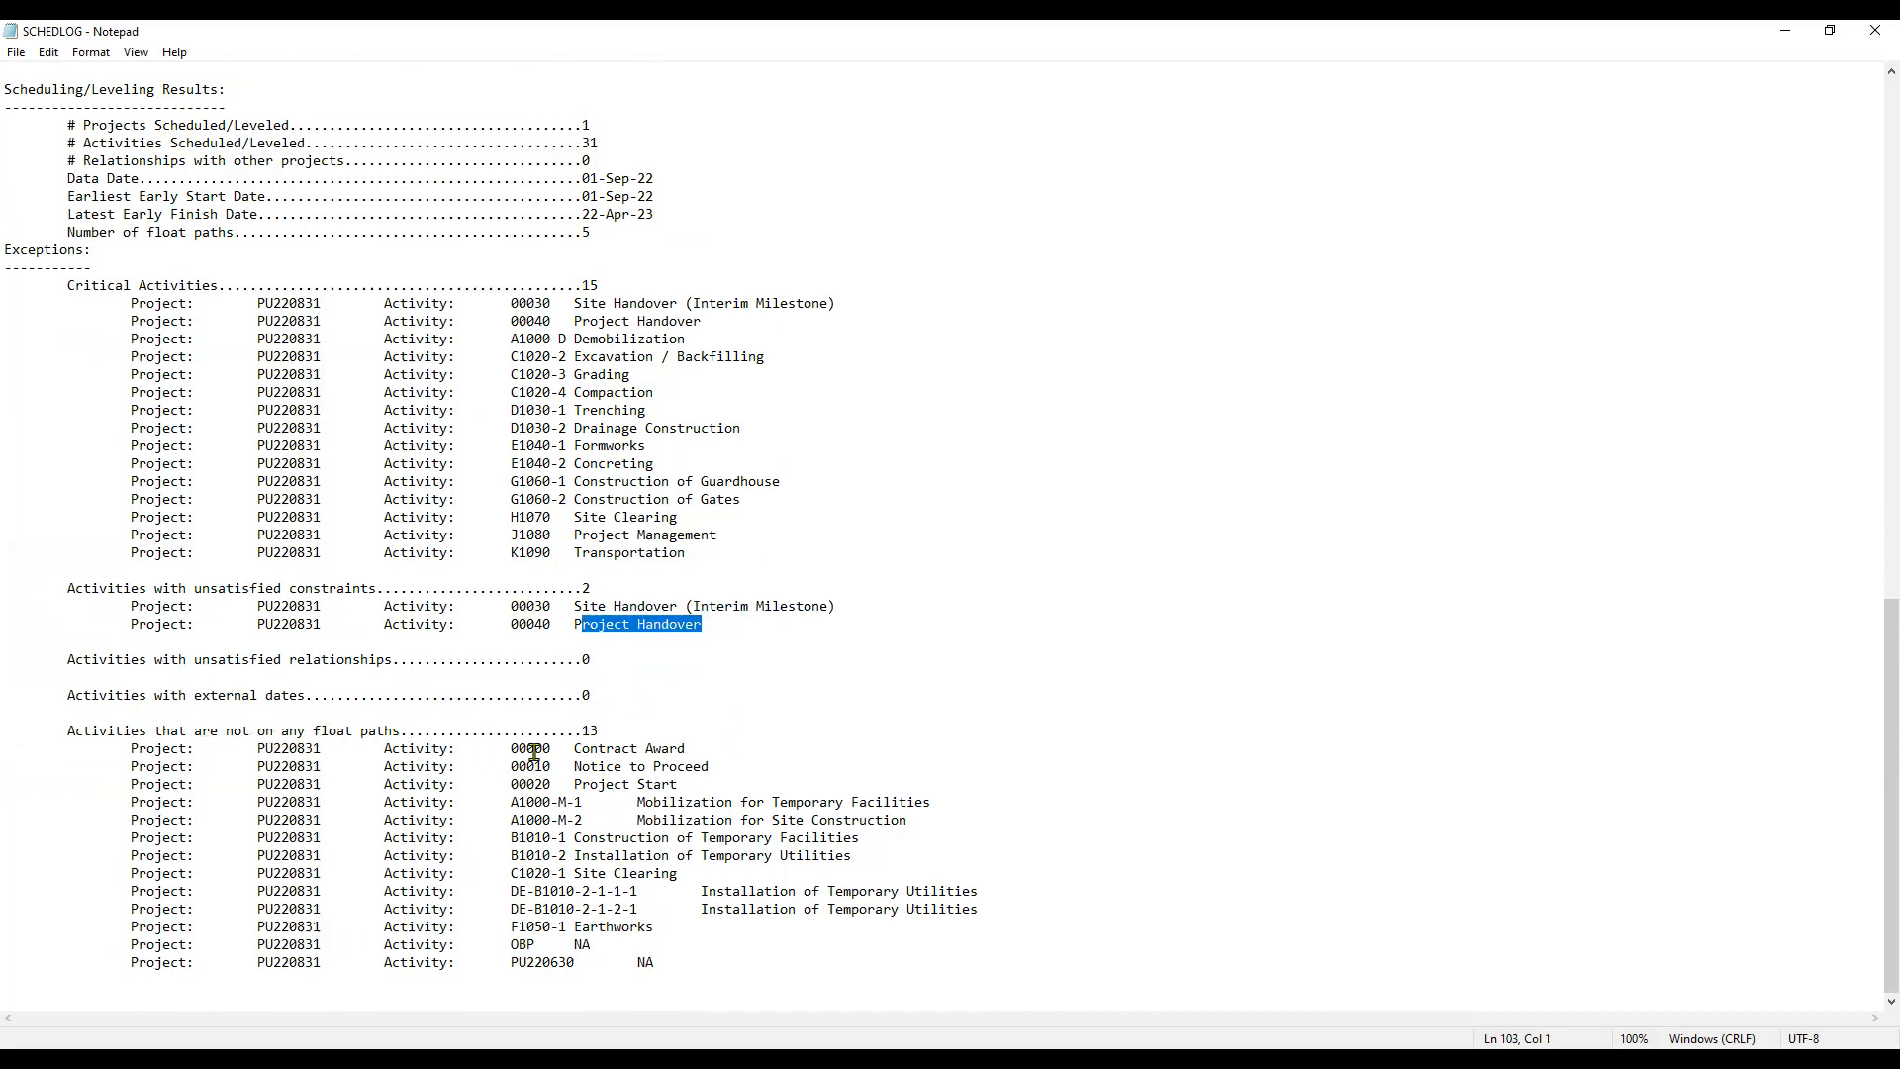
{"action": "left_click_drag", "start_coordinate": [507, 749], "coordinate": [727, 962]}
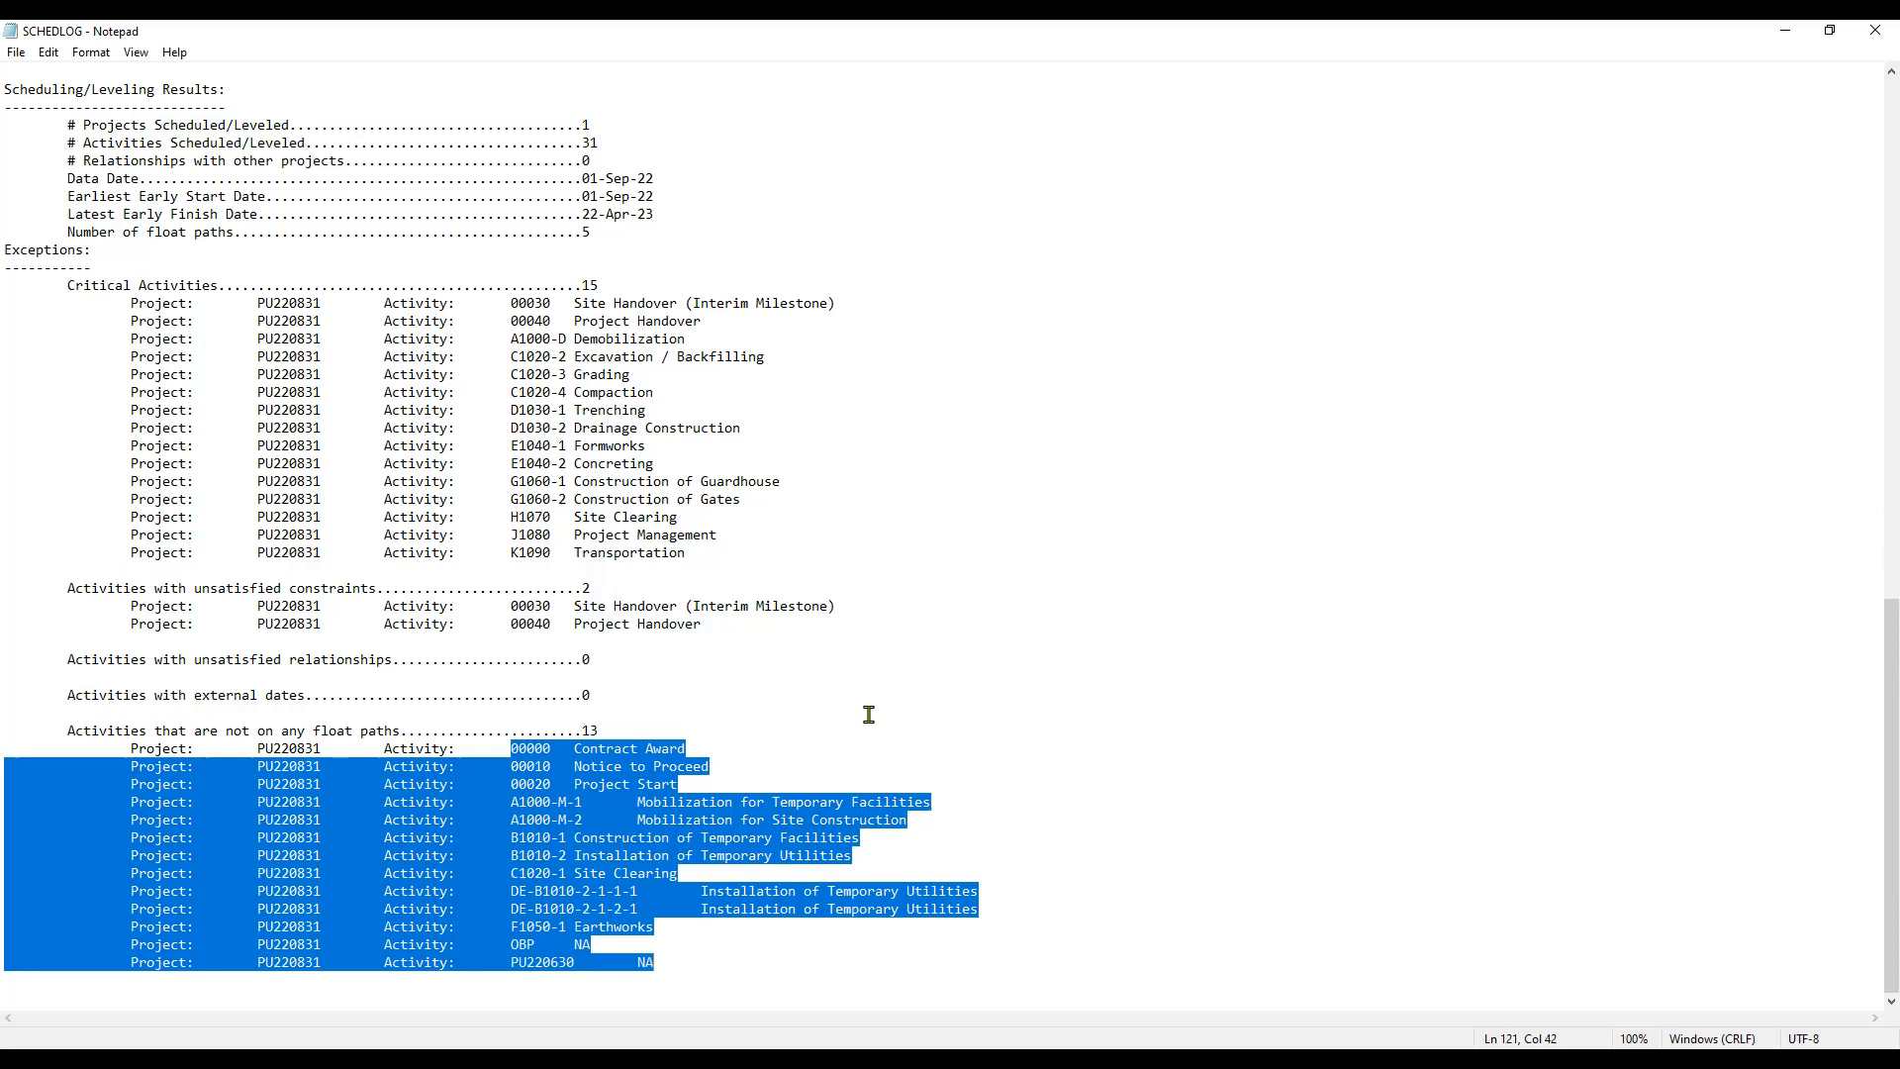
{"action": "left_click", "coordinate": [754, 792]}
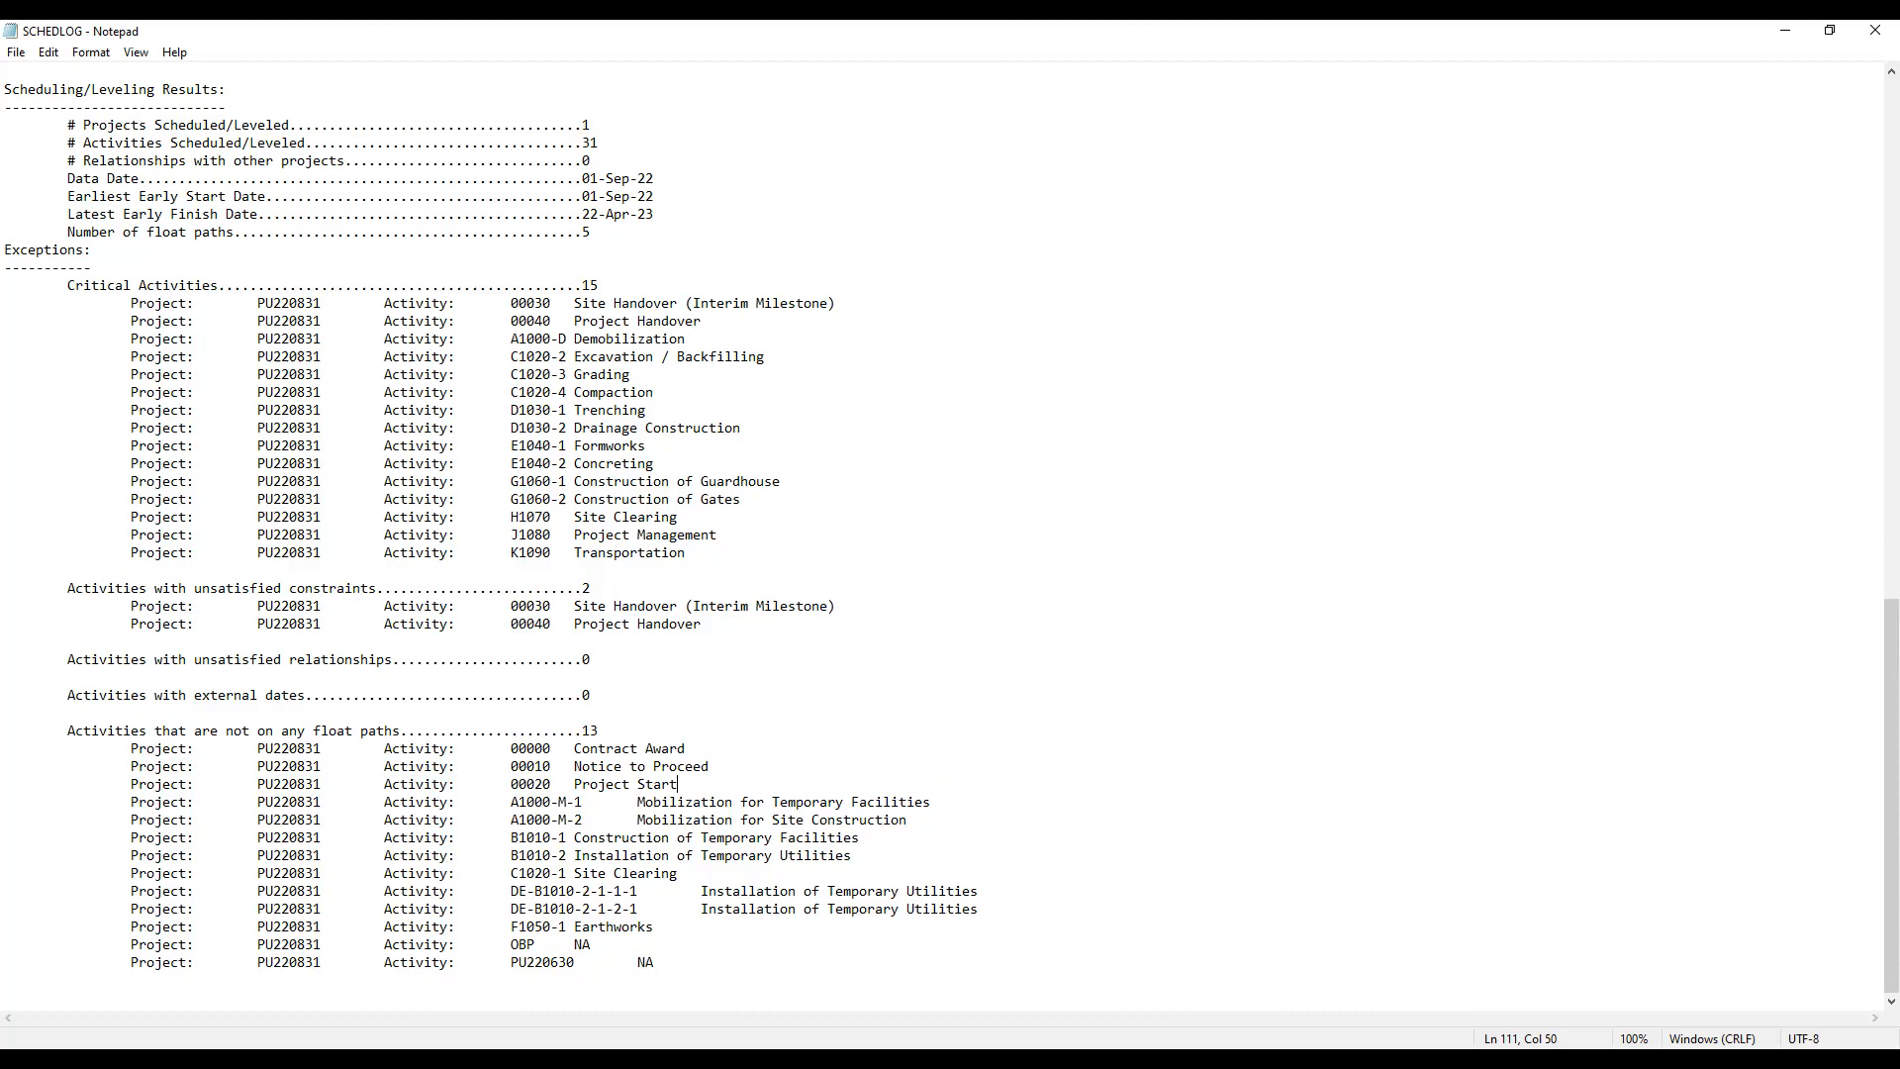
Switch back to Primavera P6 and close the Schedule dialog without rescheduling
{"action": "key", "text": "alt+Tab"}
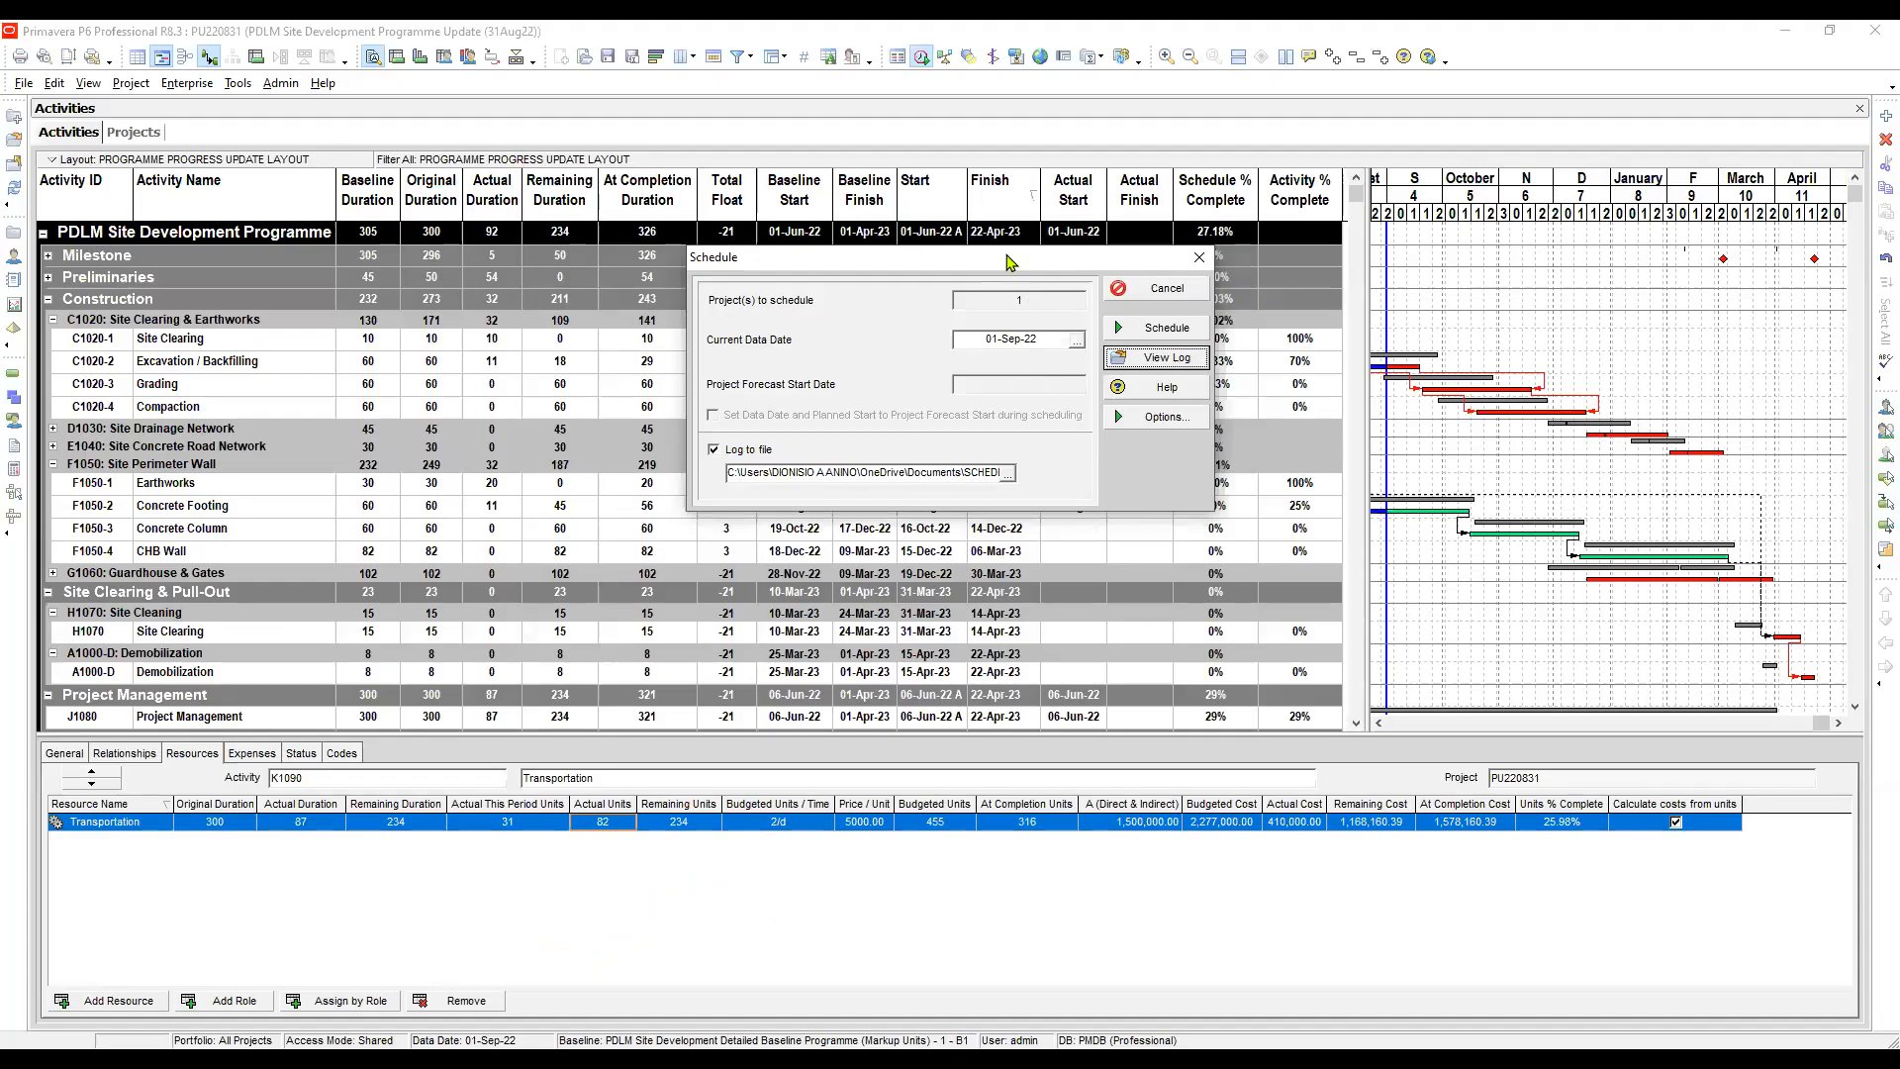
{"action": "left_click_drag", "start_coordinate": [999, 262], "coordinate": [967, 278]}
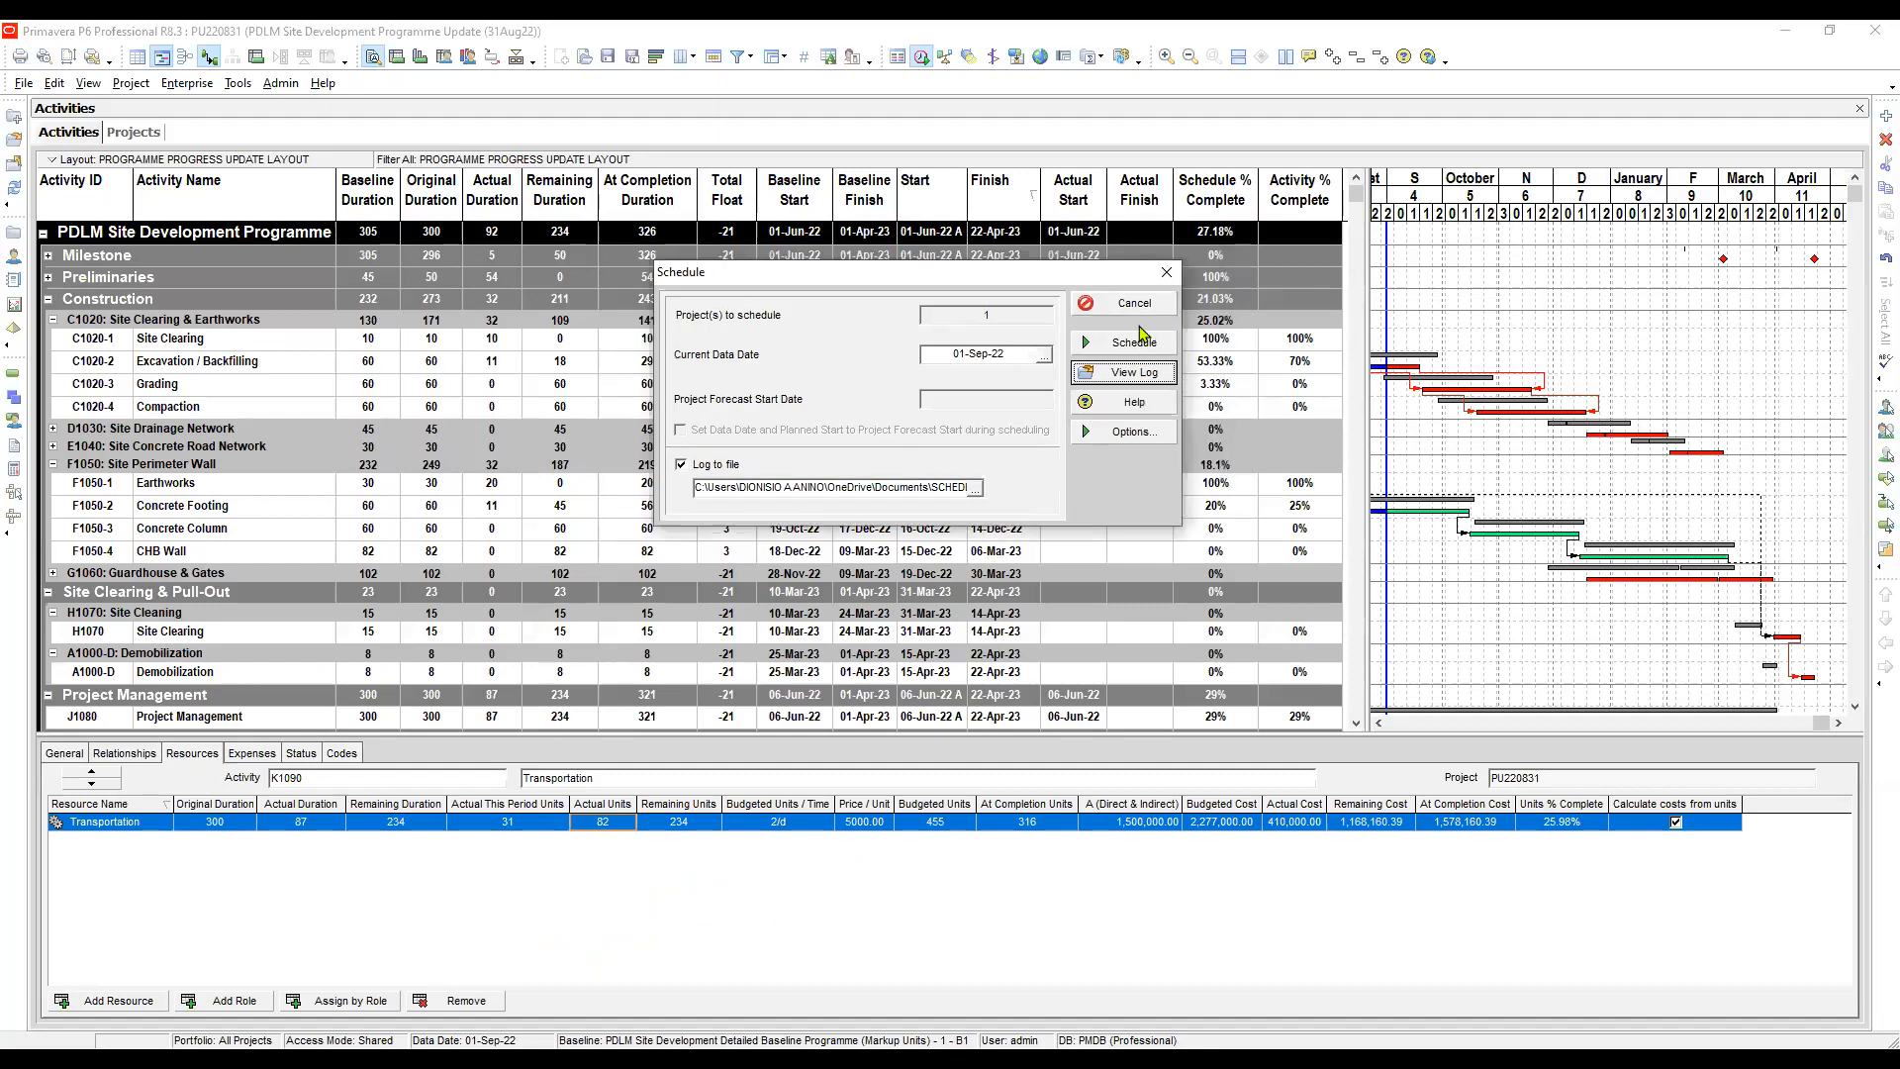
{"action": "left_click", "coordinate": [1143, 311]}
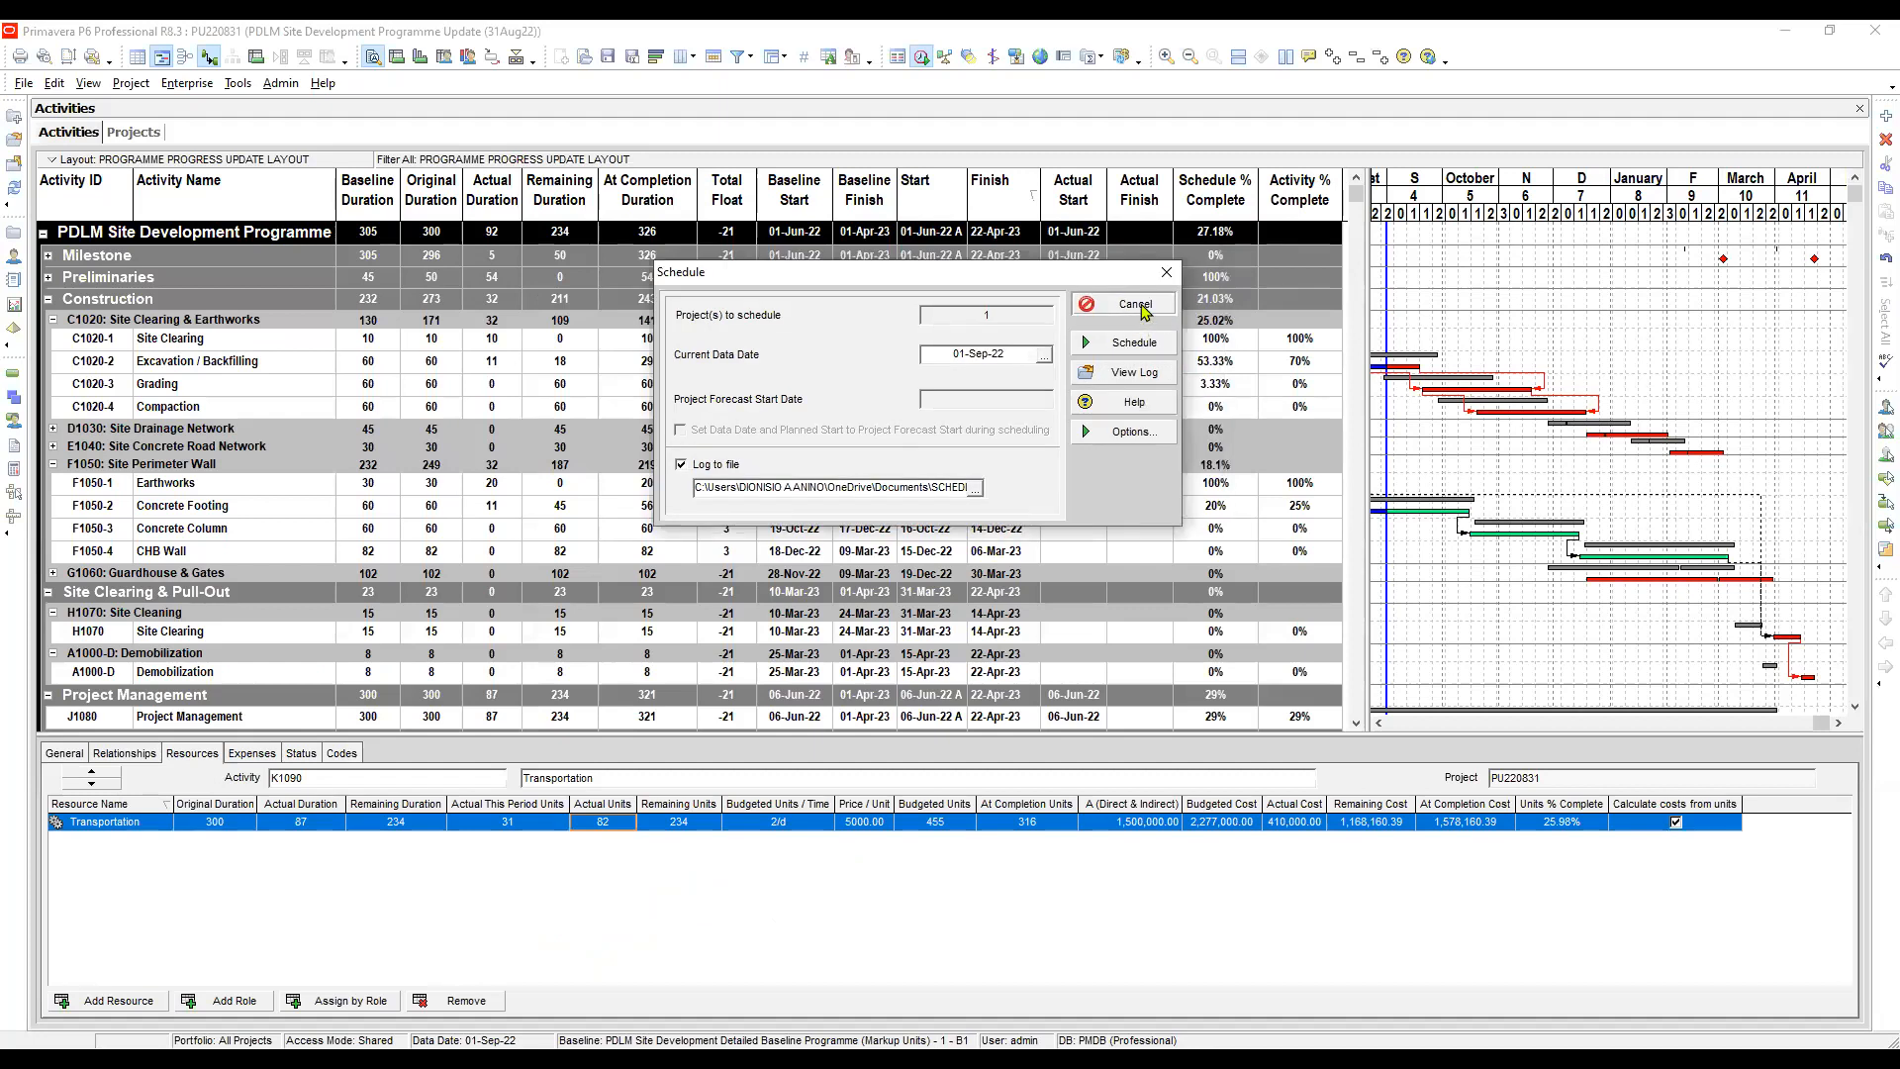
{"action": "left_click", "coordinate": [1142, 309]}
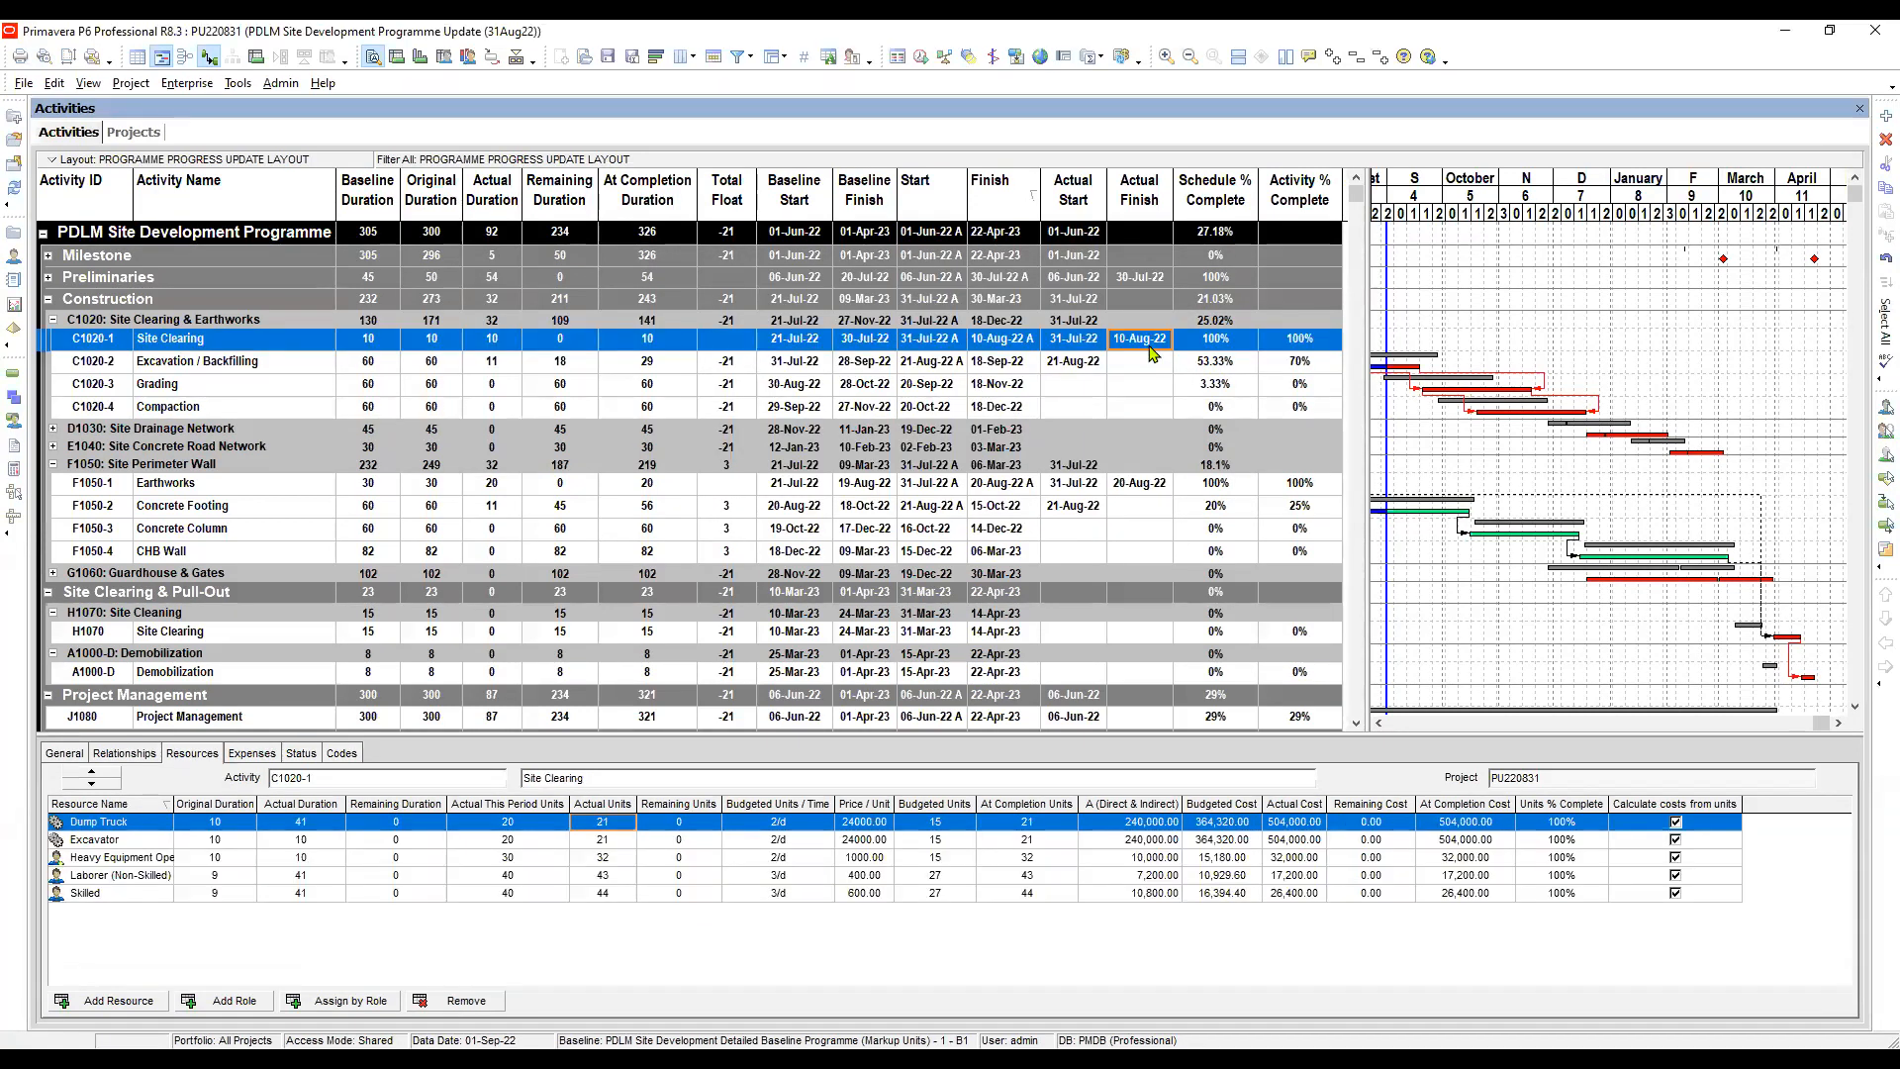
Check the overall programme's summary row and Excavation / Backfilling's Schedule % Complete in the activity table
{"action": "left_click", "coordinate": [269, 217]}
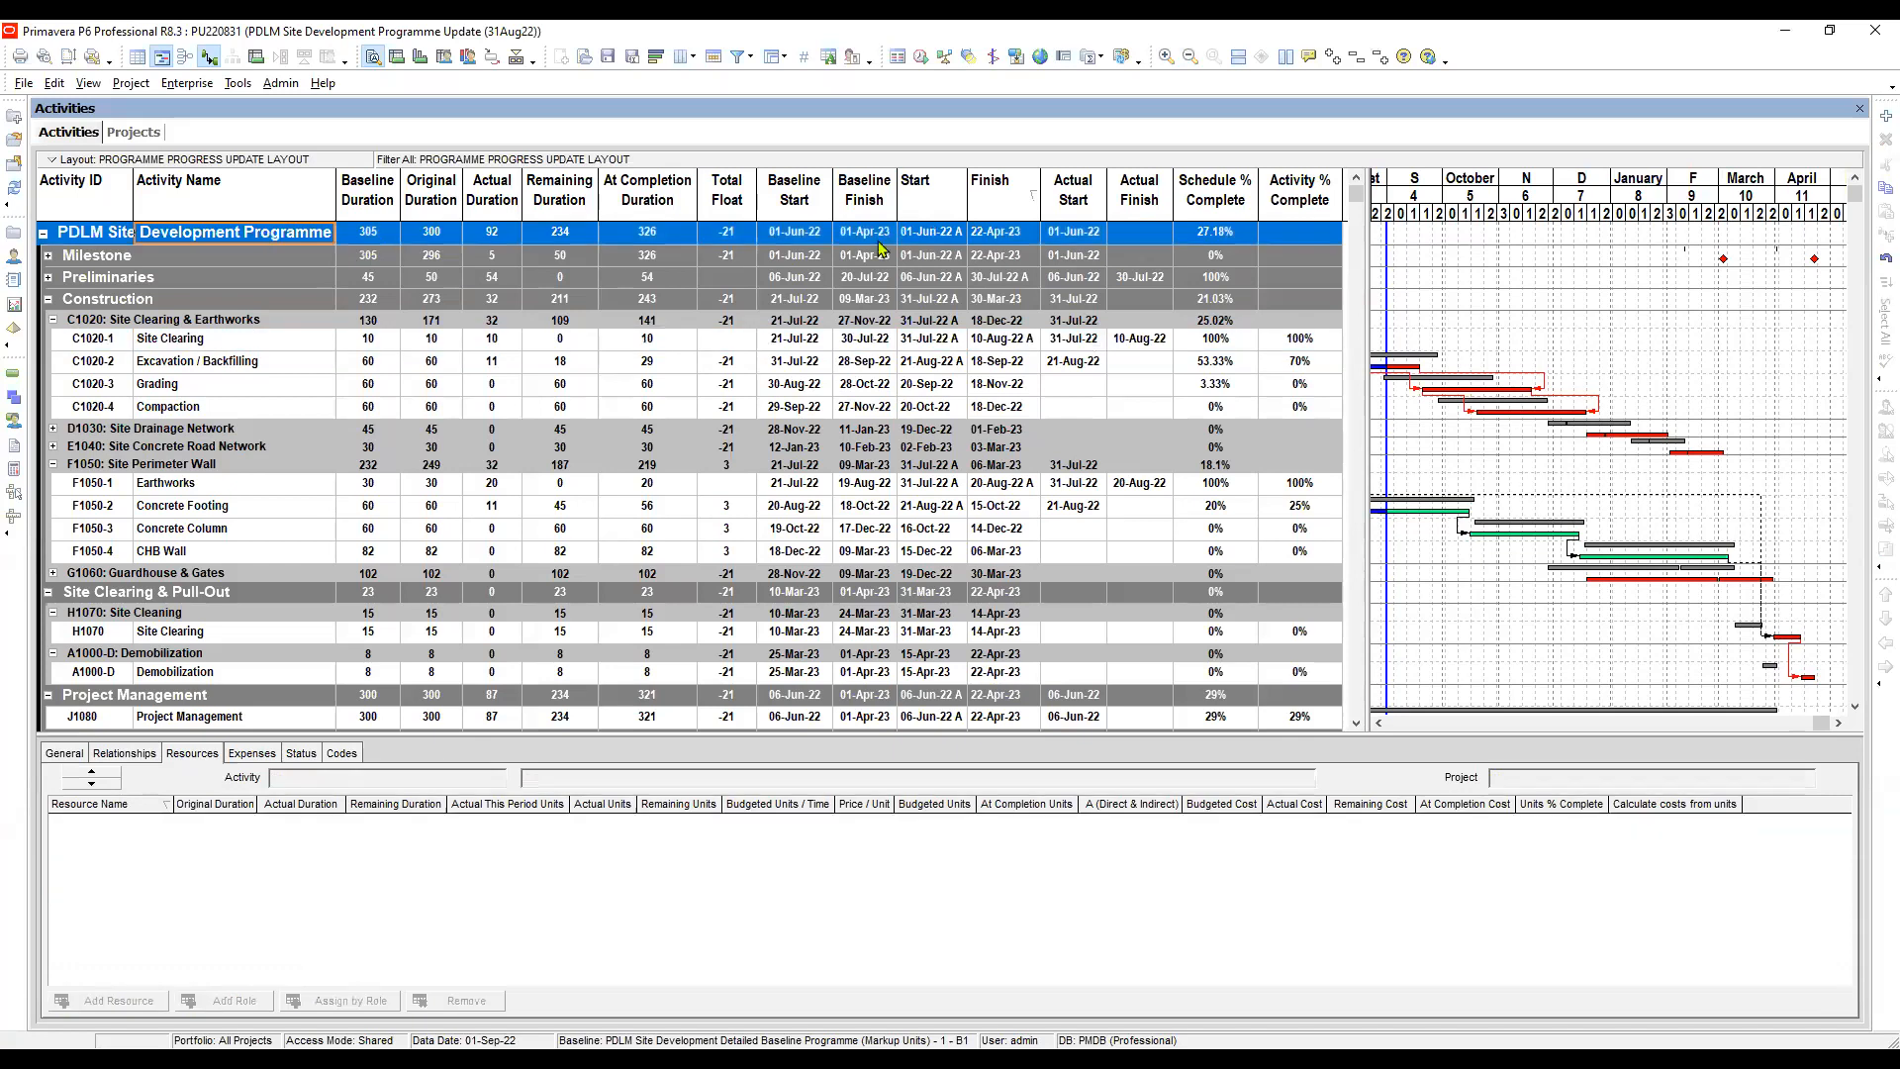
{"action": "left_click", "coordinate": [1224, 368]}
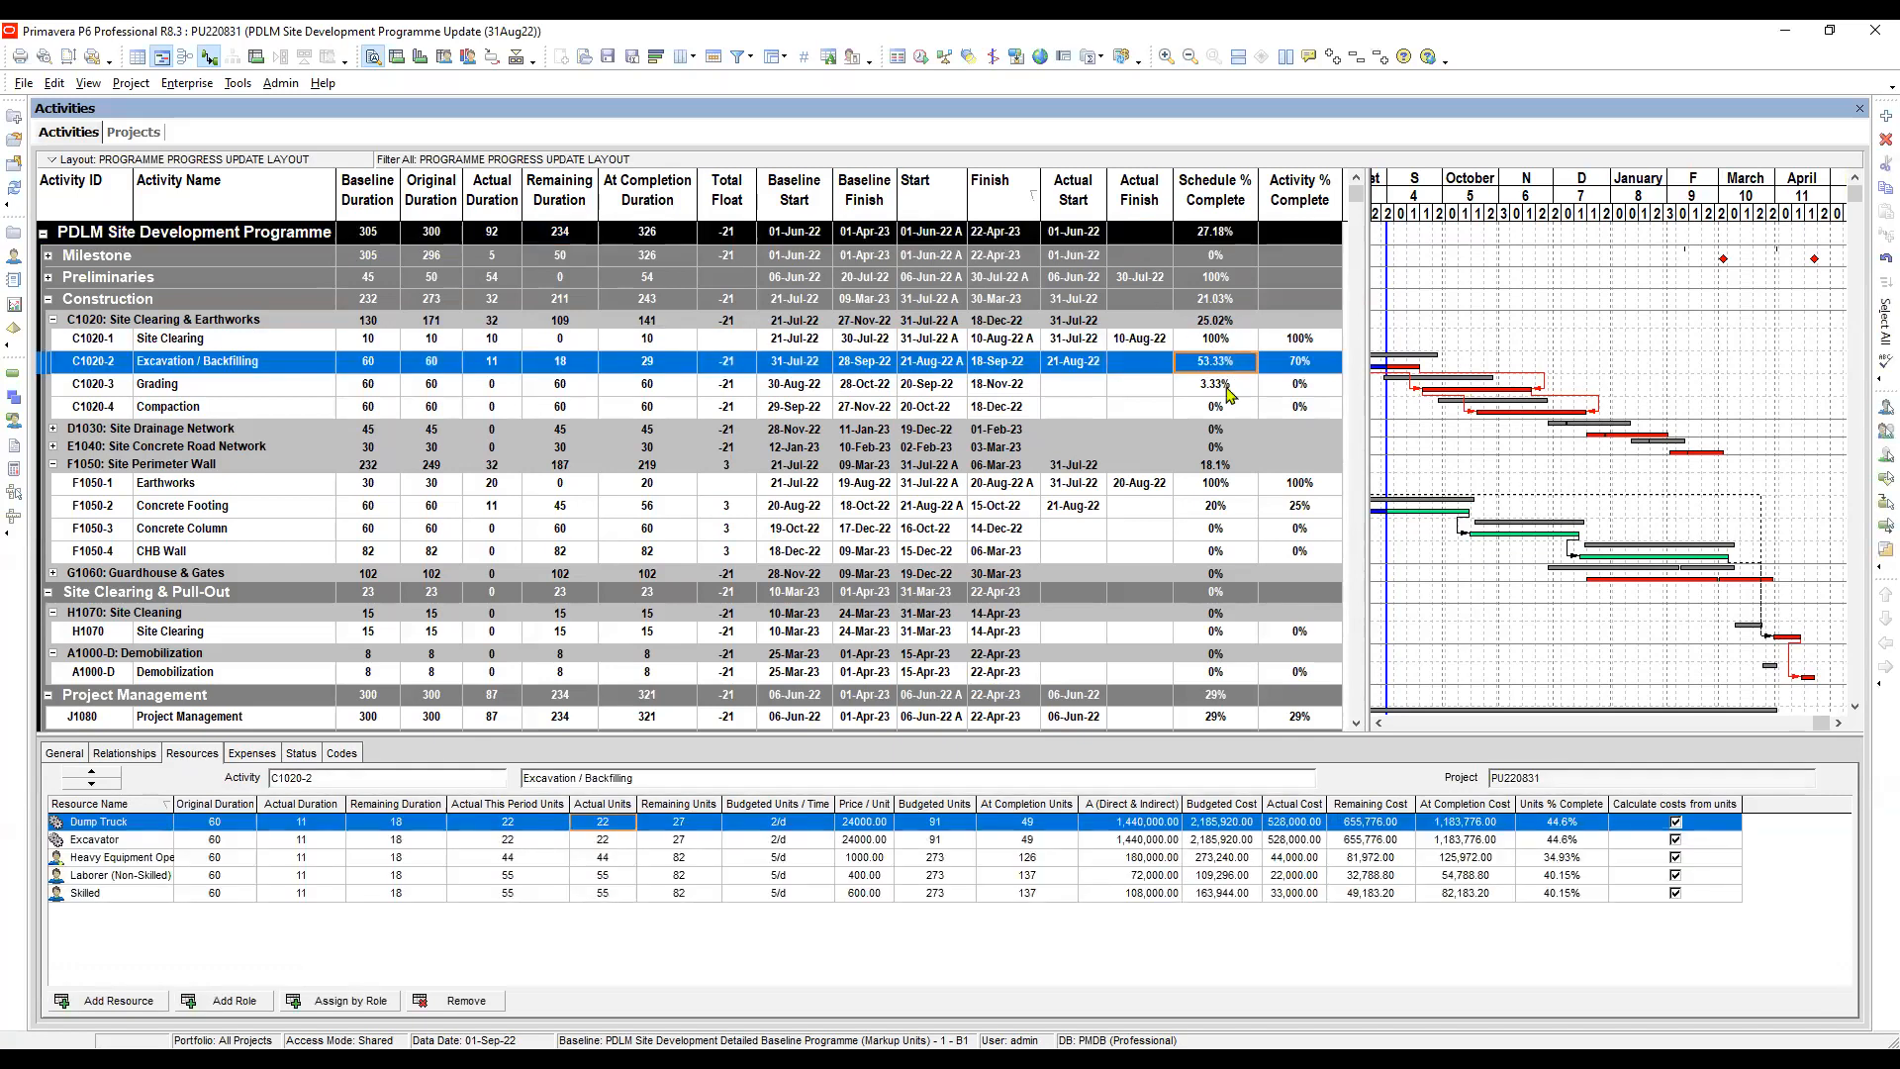
Compare Excavation / Backfilling's Activity % Complete with its Schedule % Complete, alongside Grading's values in the activity table
{"action": "left_click", "coordinate": [1224, 386]}
{"action": "left_click", "coordinate": [1294, 367]}
{"action": "scroll", "coordinate": [1295, 370], "scroll_direction": "down", "scroll_amount": 1}
{"action": "scroll", "coordinate": [1297, 377], "scroll_direction": "down", "scroll_amount": 1}
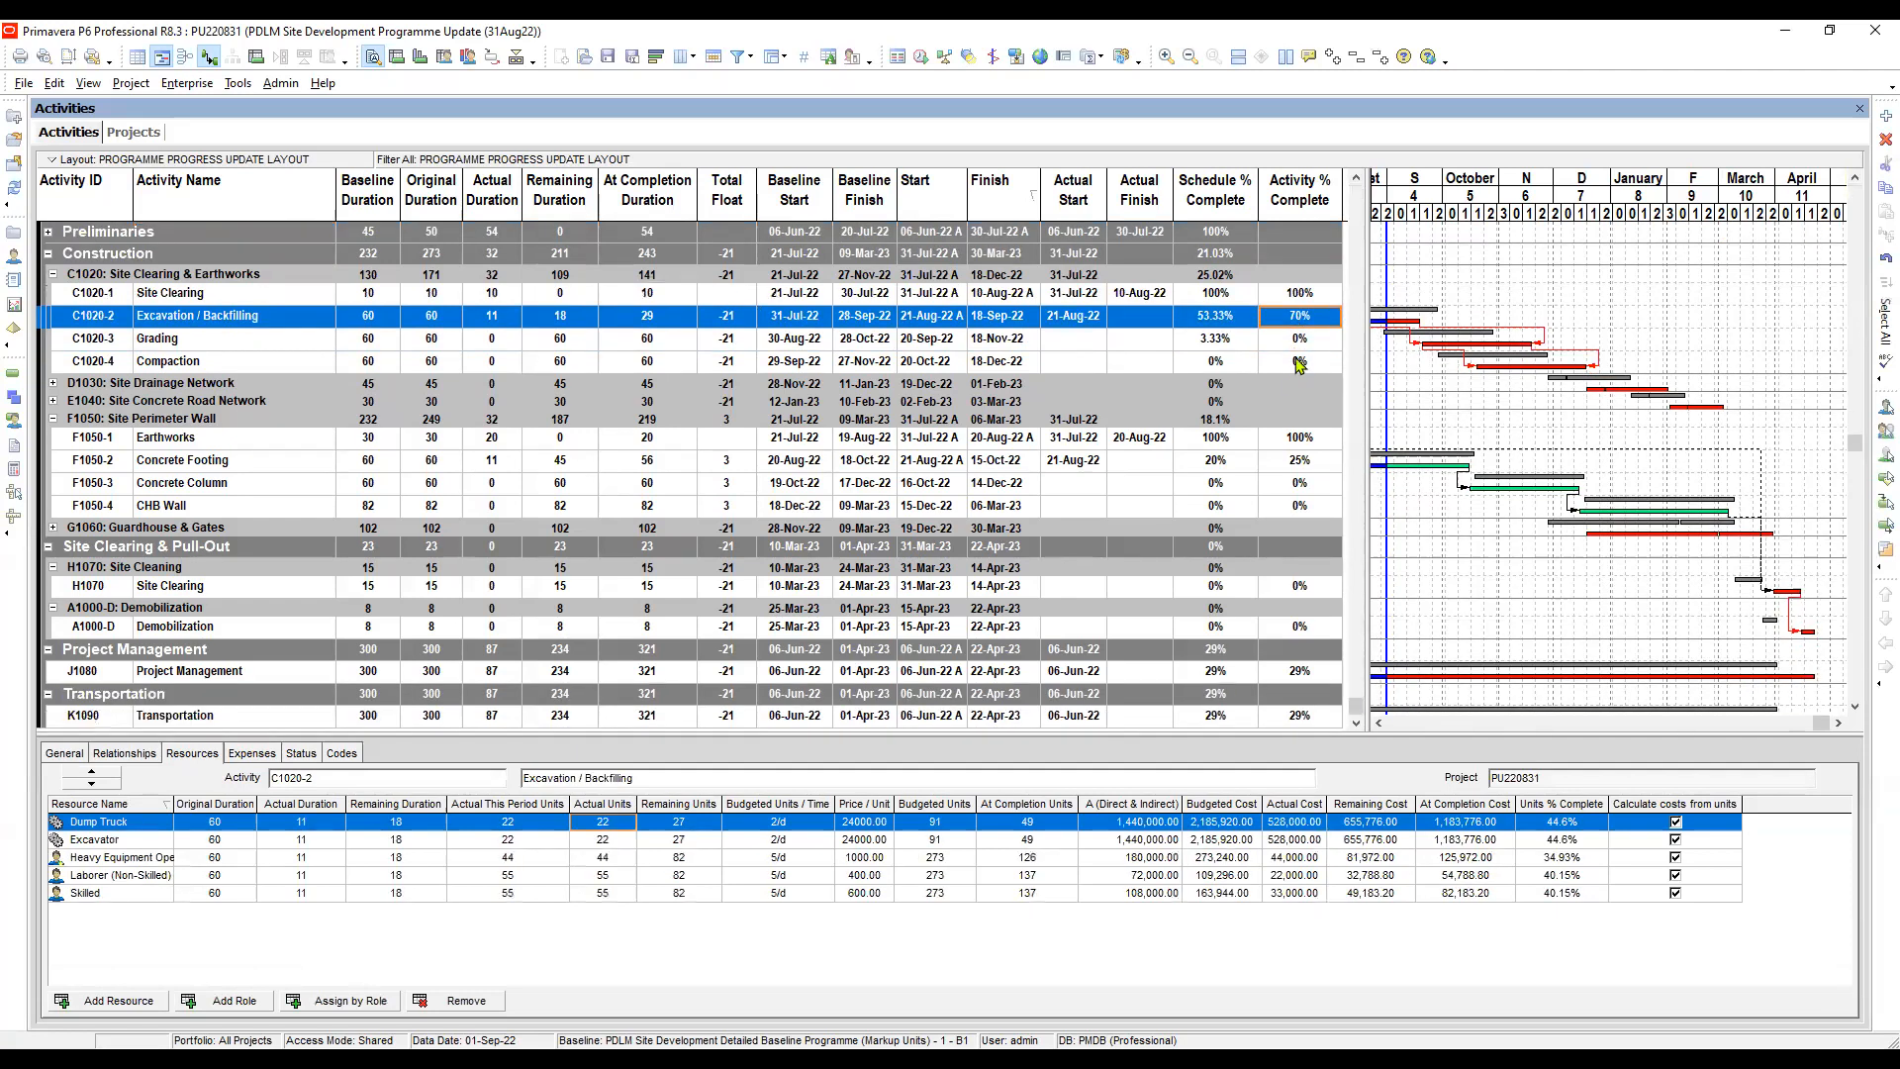
Examine the Actual This Period Units of every resource assigned to Grading, along with the excavator's Remaining Units
{"action": "left_click", "coordinate": [1294, 339]}
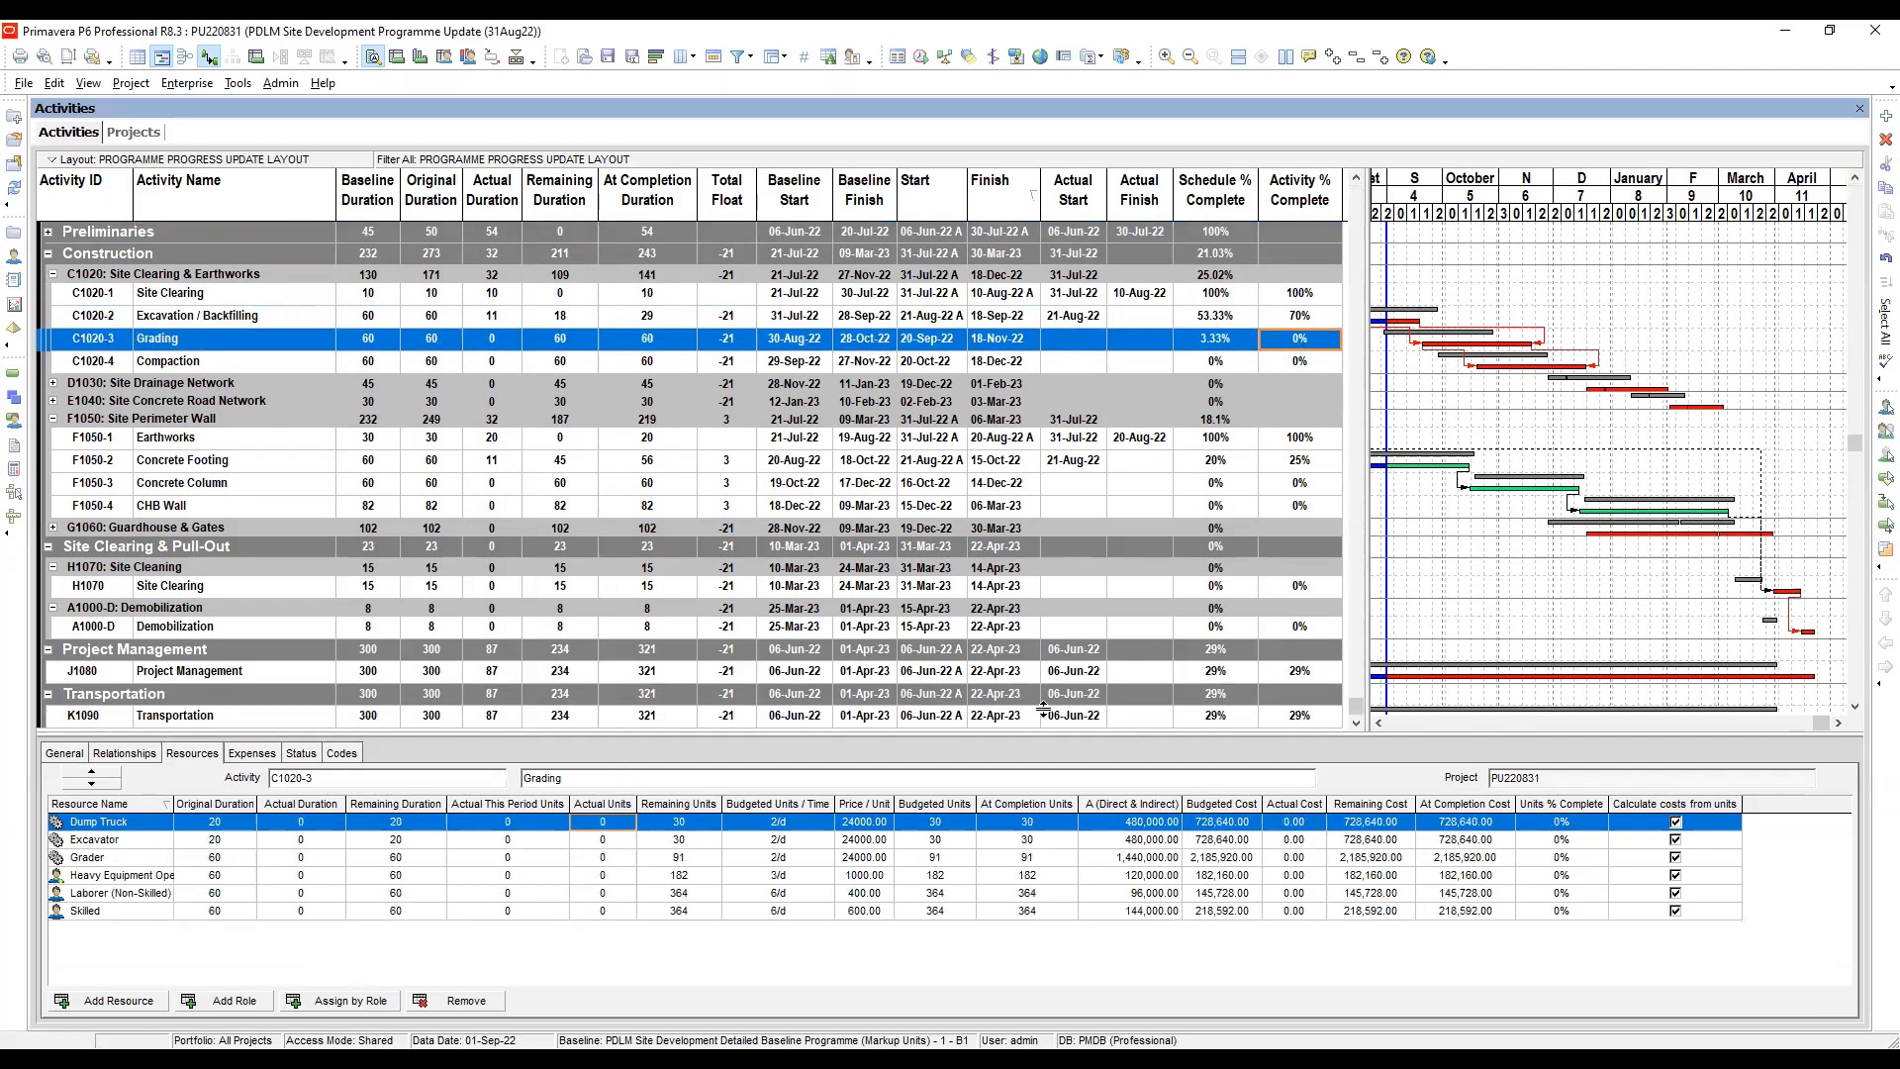
{"action": "left_click", "coordinate": [485, 841]}
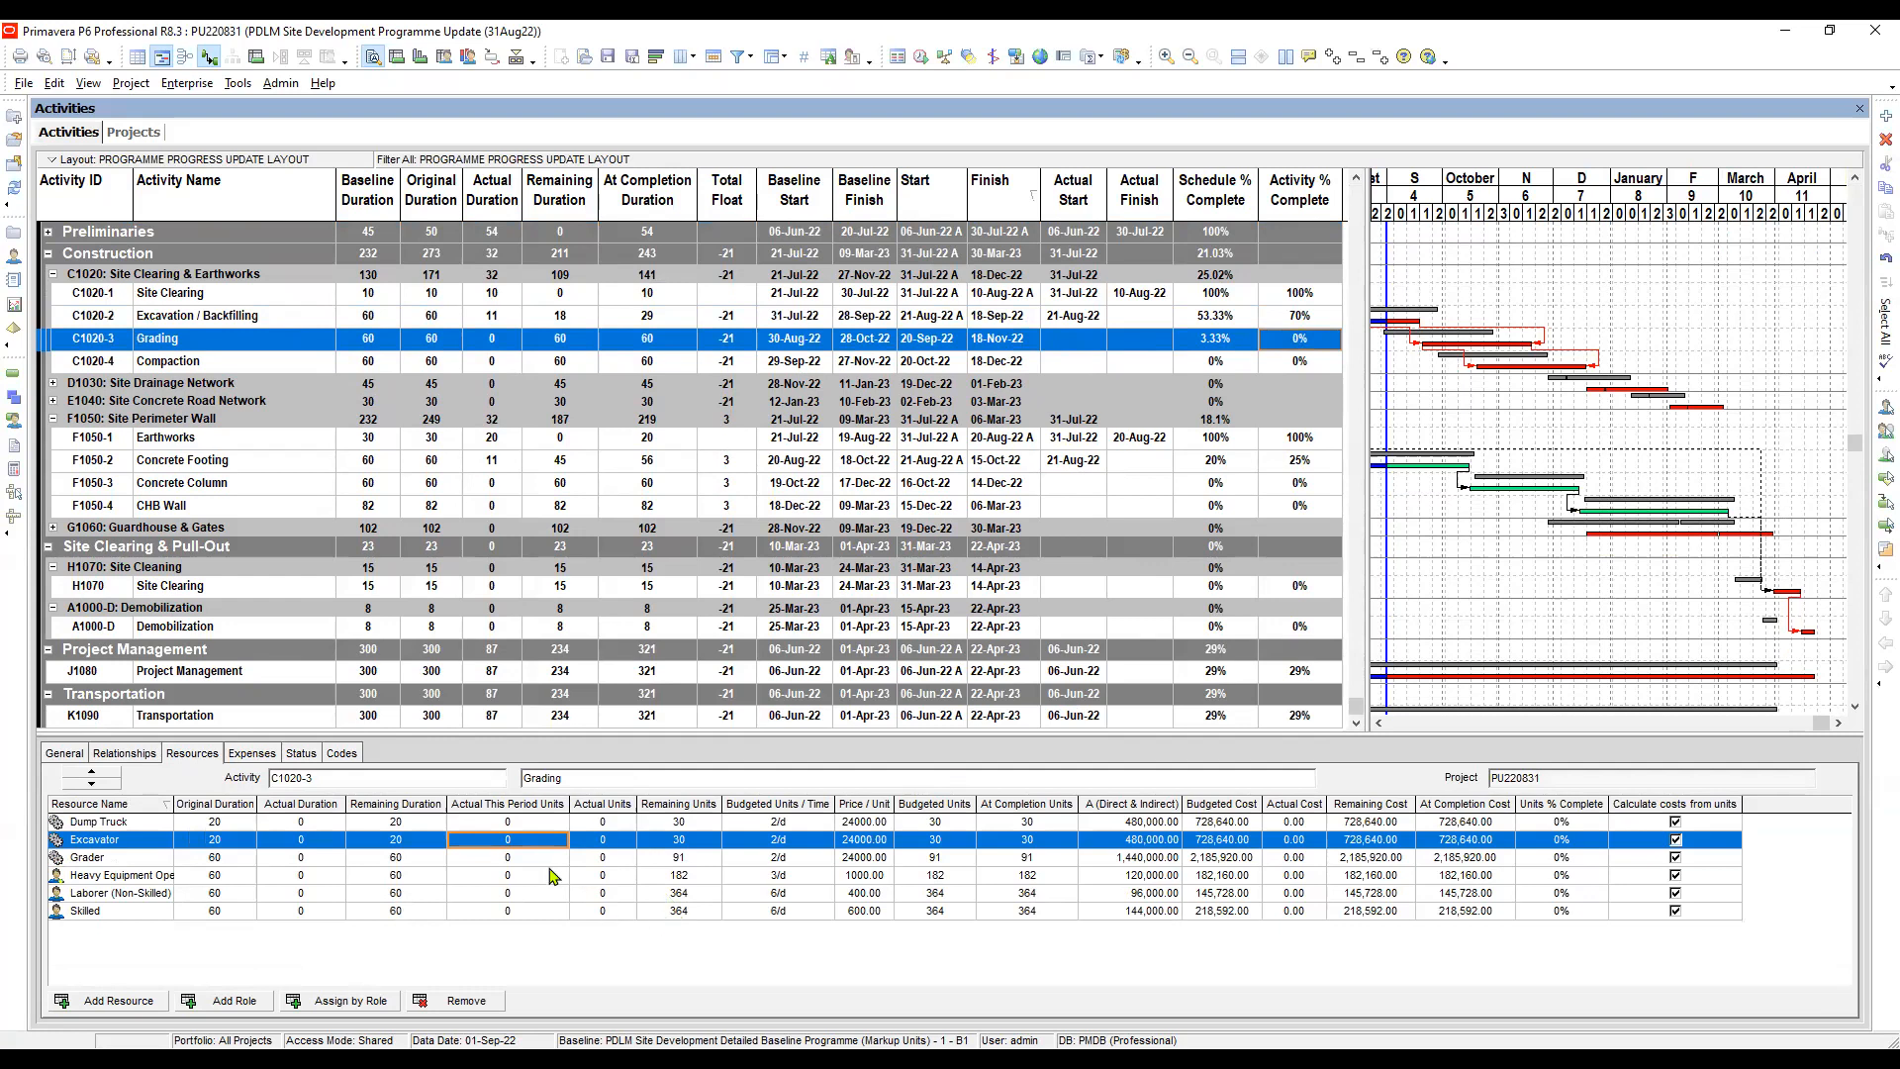
{"action": "left_click", "coordinate": [515, 912]}
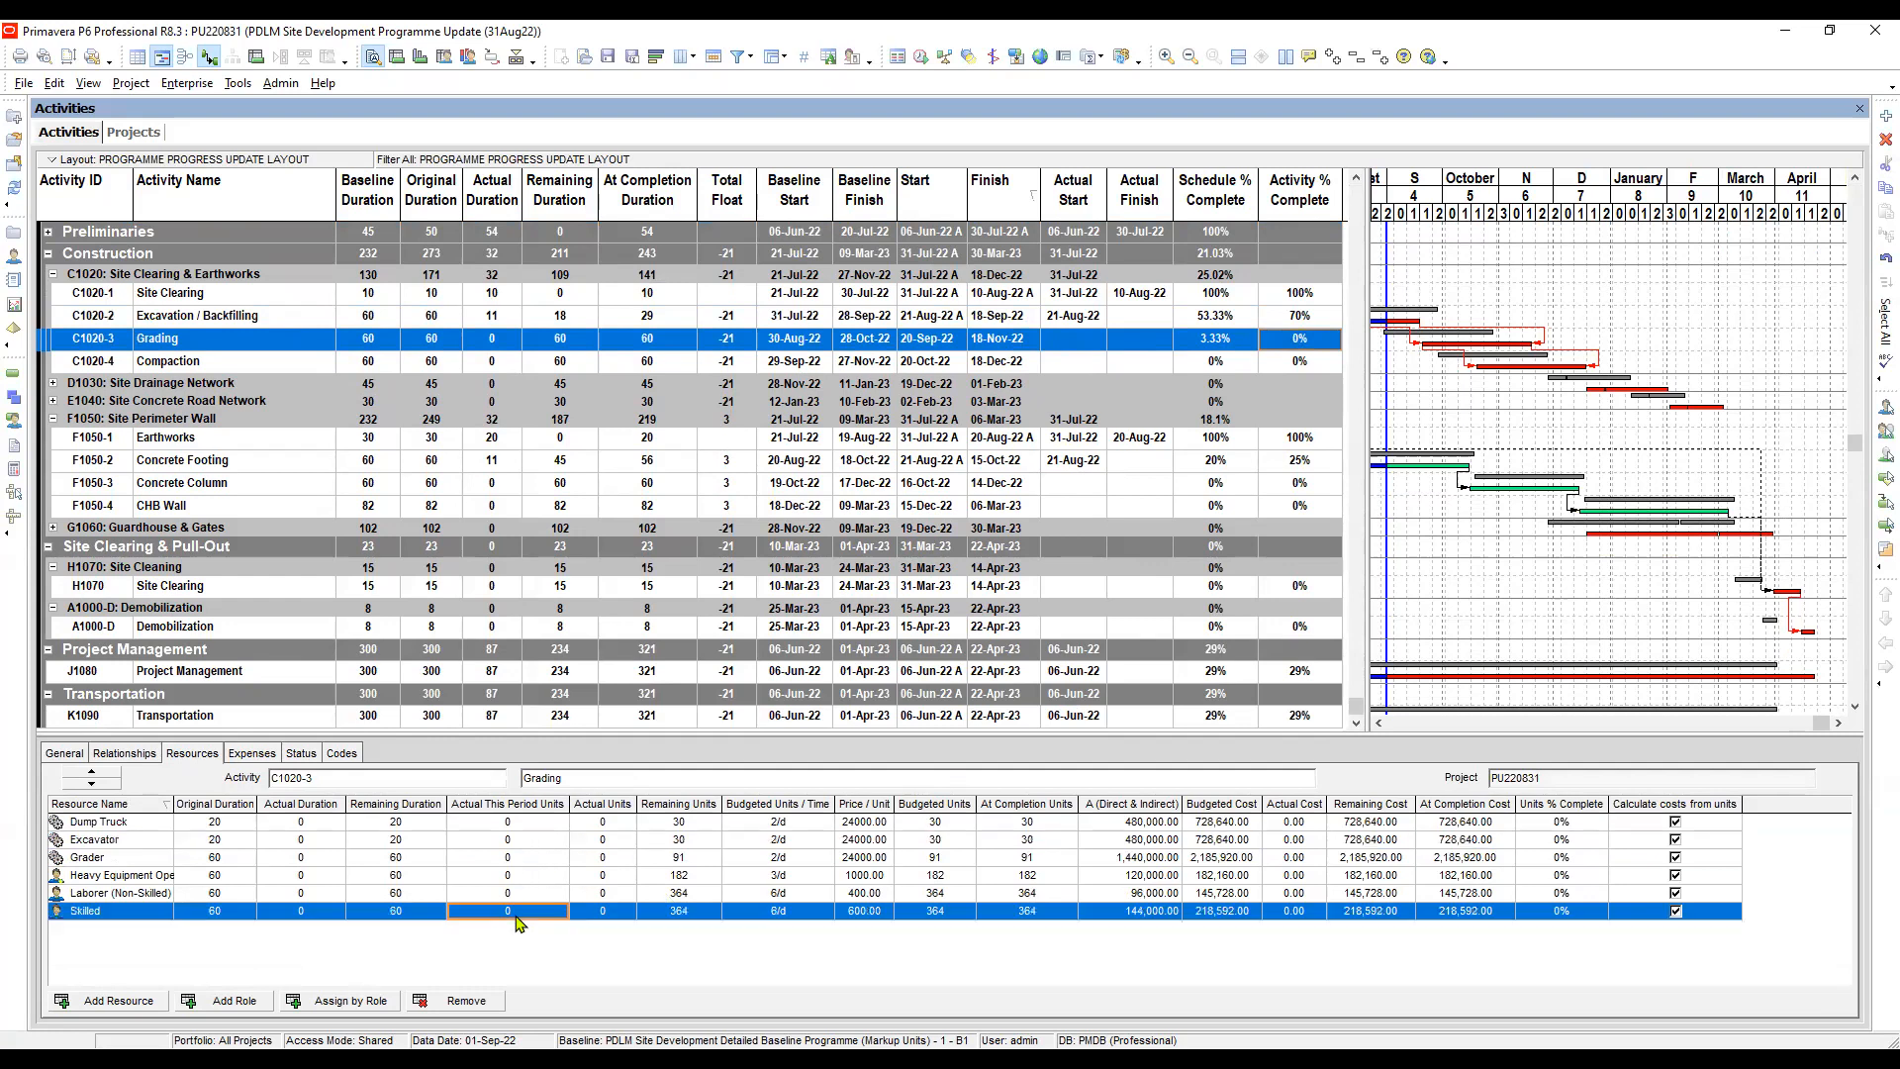
{"action": "left_click", "coordinate": [511, 824]}
{"action": "left_click", "coordinate": [524, 843]}
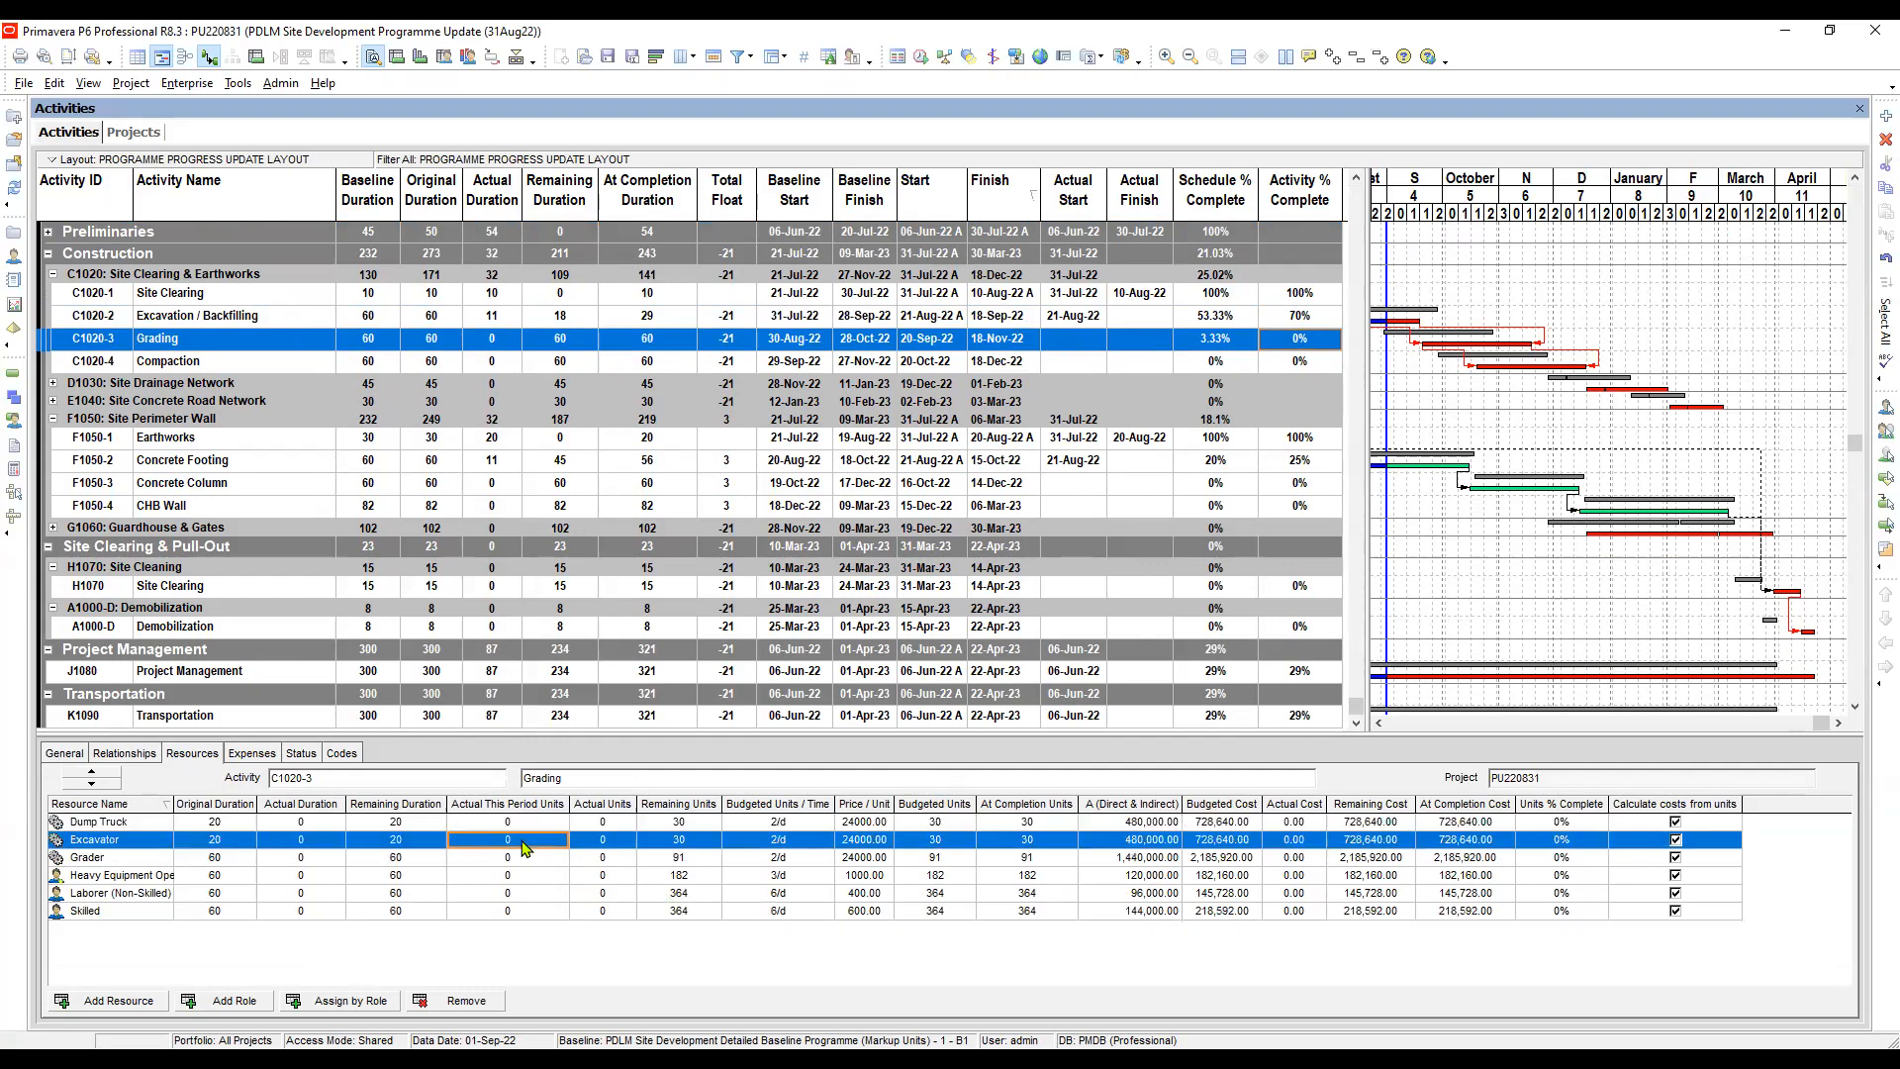
{"action": "left_click", "coordinate": [522, 858]}
{"action": "left_click", "coordinate": [519, 876]}
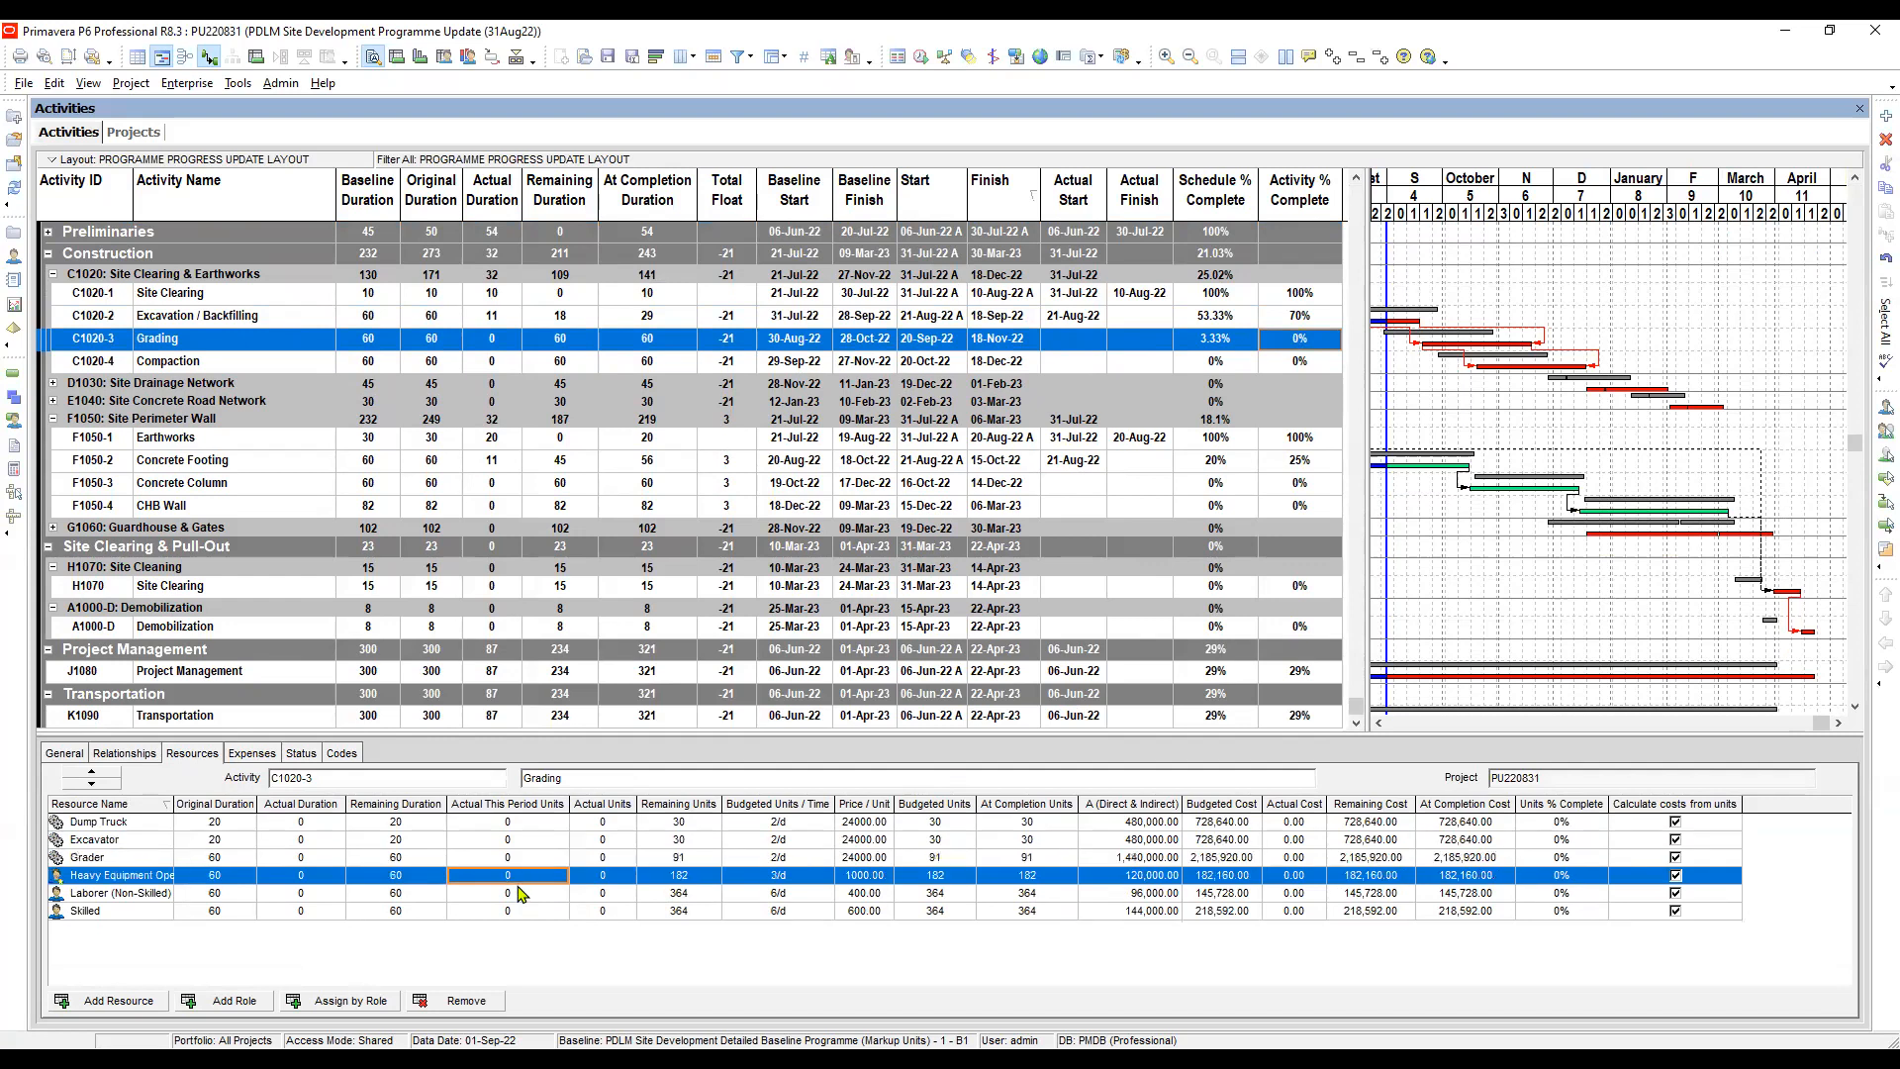
{"action": "left_click", "coordinate": [512, 893]}
{"action": "left_click", "coordinate": [501, 914]}
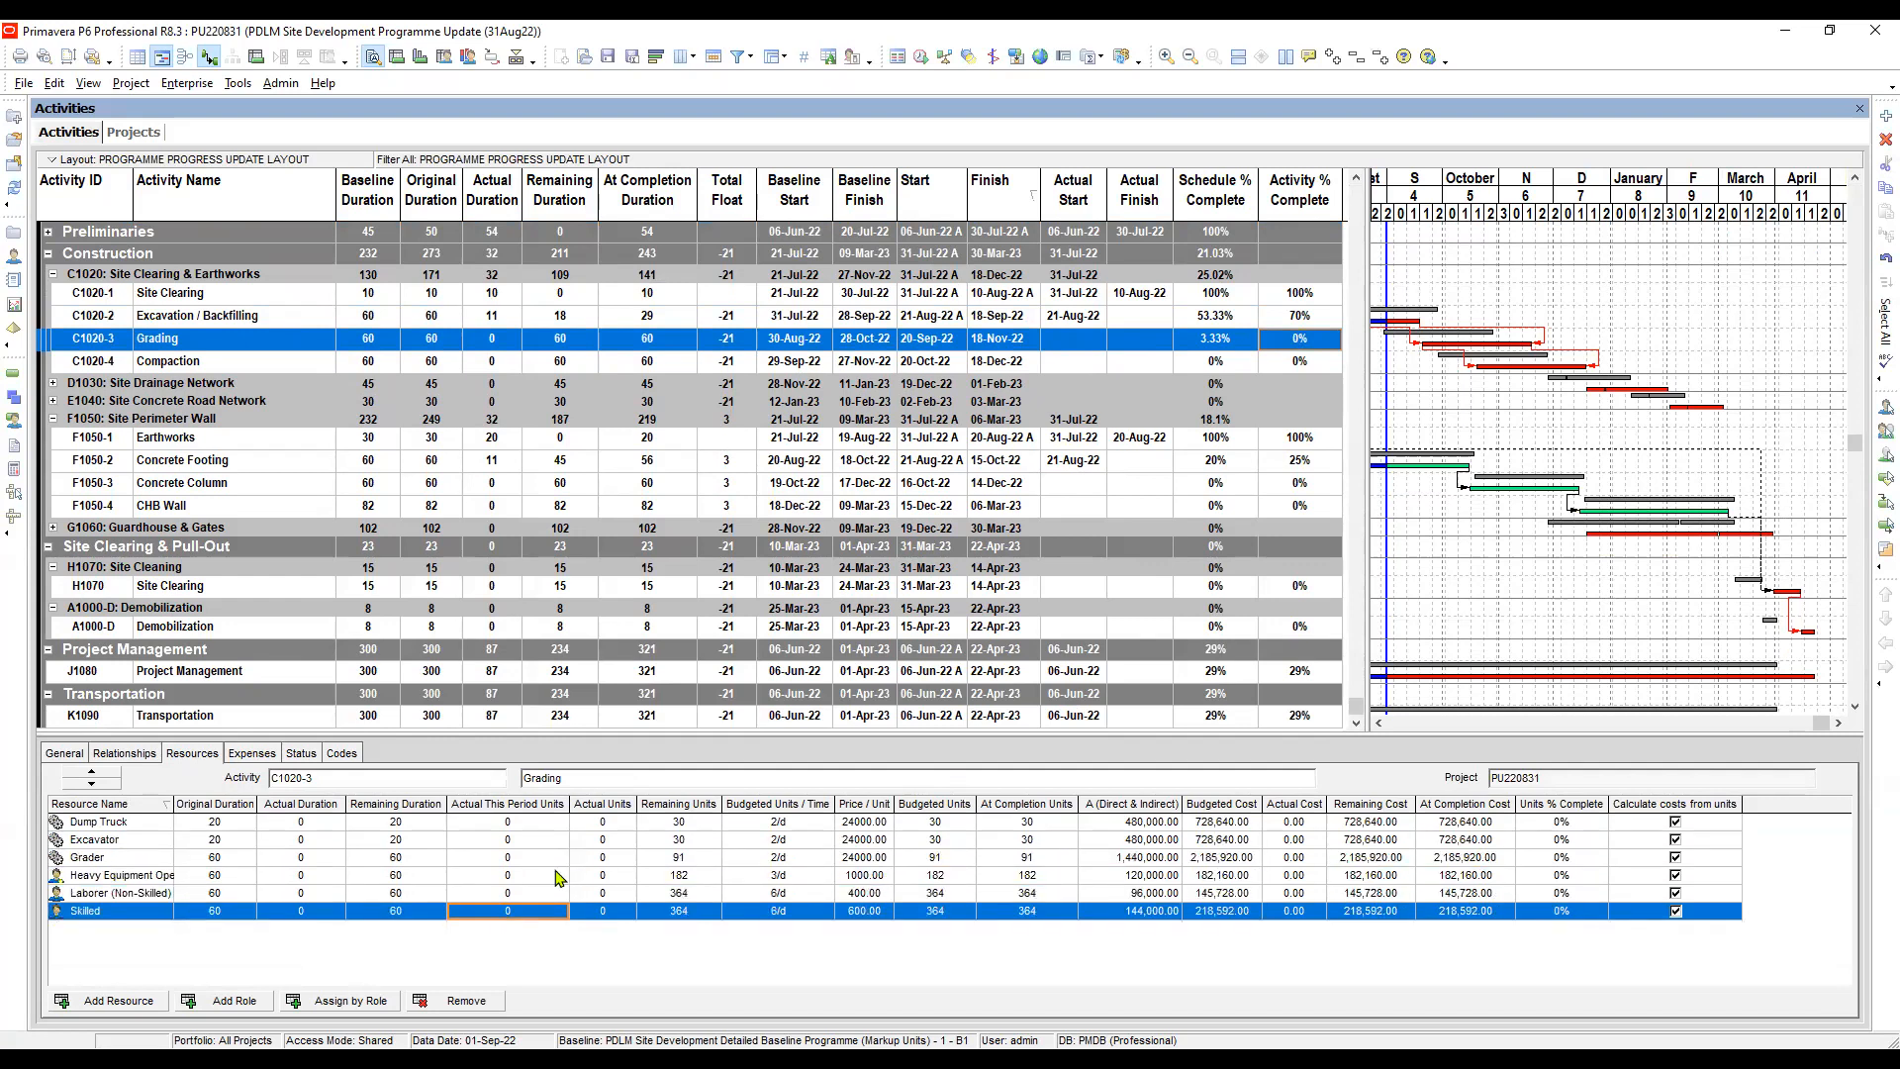
{"action": "left_click", "coordinate": [679, 837]}
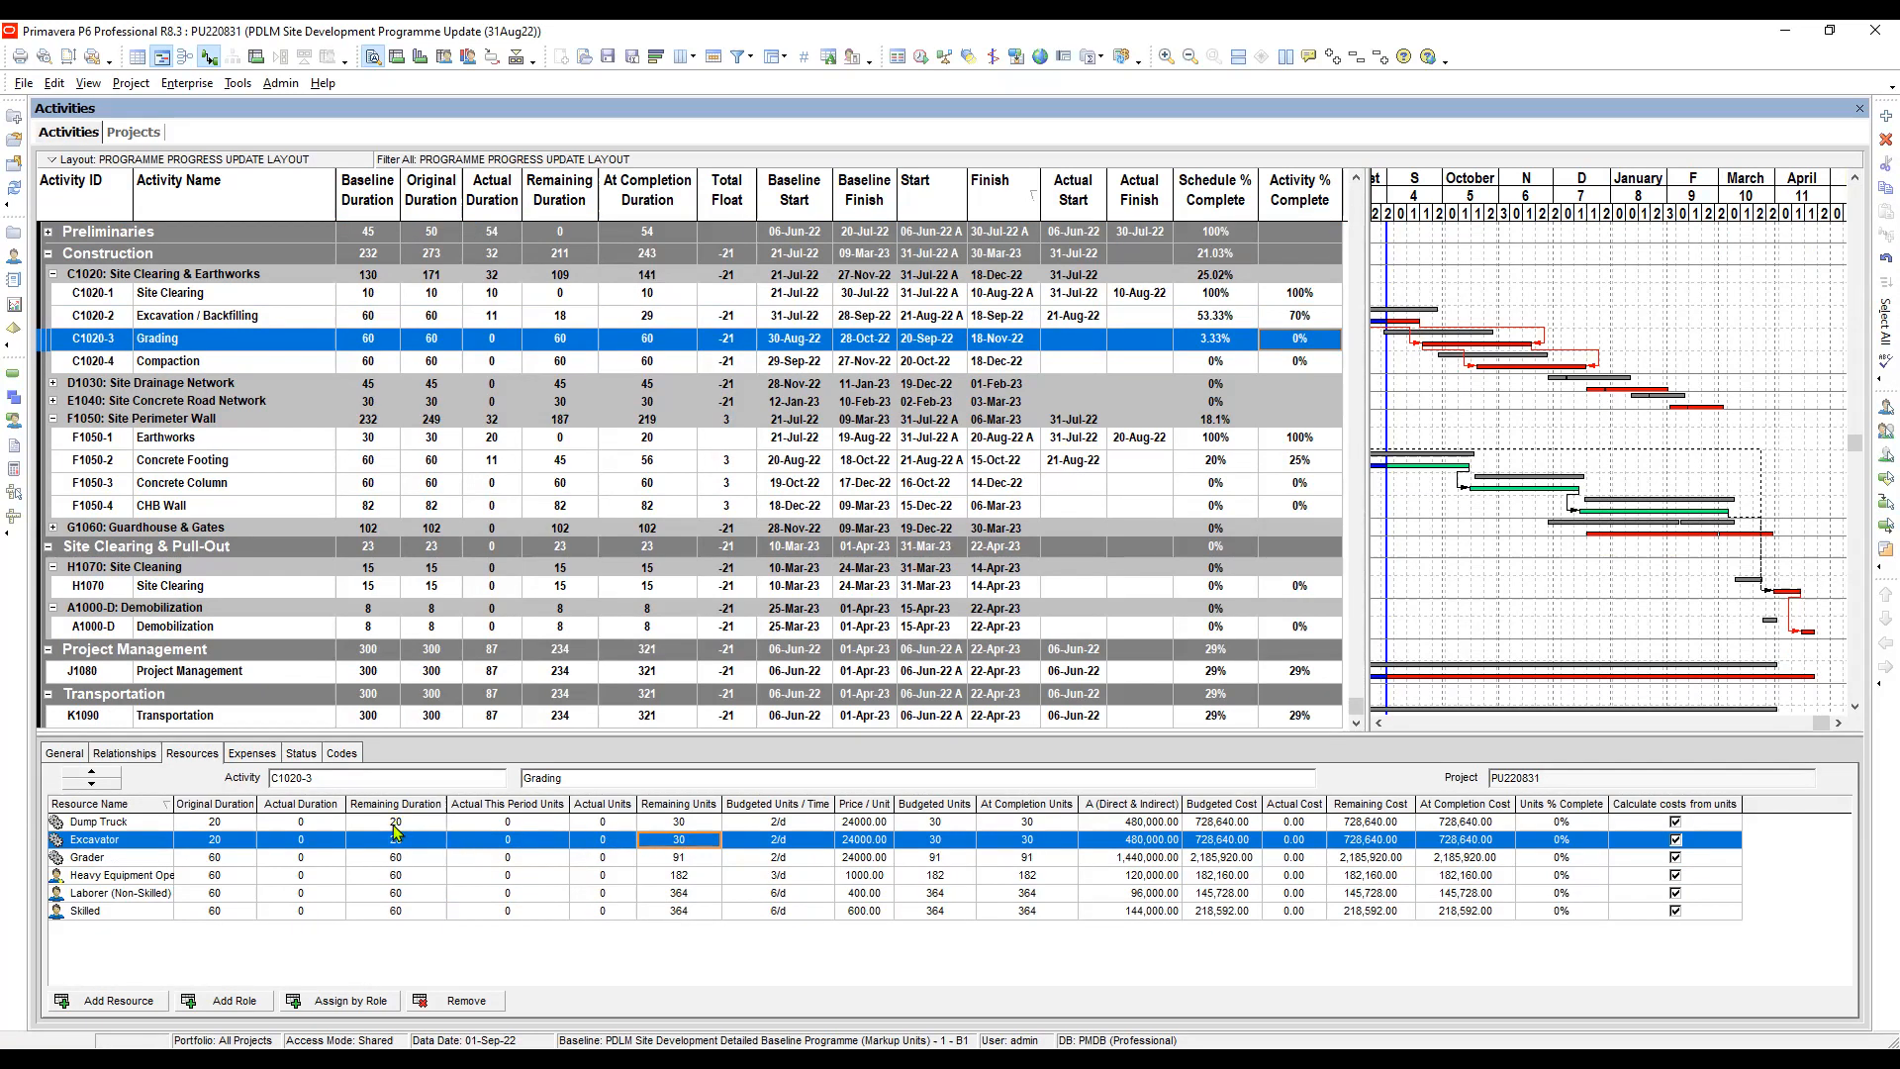
{"action": "left_click", "coordinate": [519, 824]}
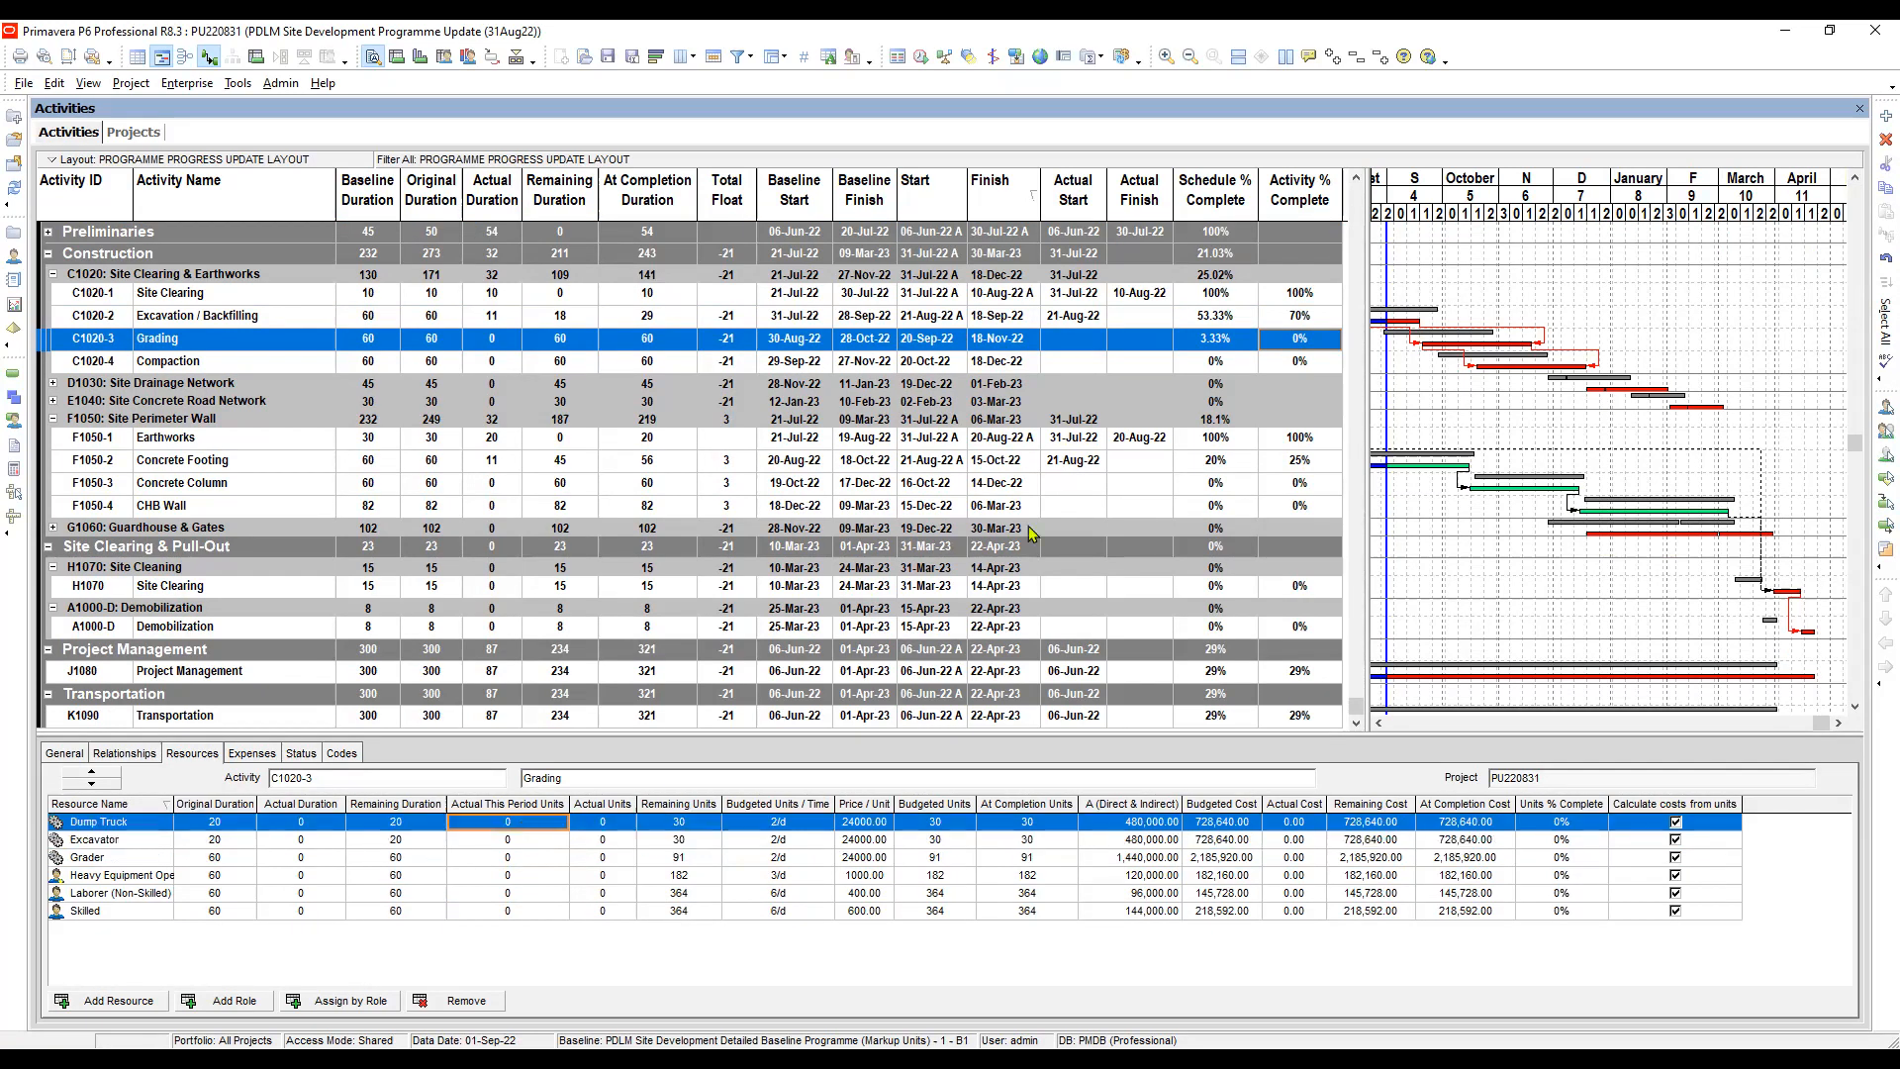
Examine the Actual This Period Units of each resource assigned to activity C1020-1 Site Clearing
{"action": "left_click", "coordinate": [1194, 299]}
{"action": "left_click", "coordinate": [511, 840]}
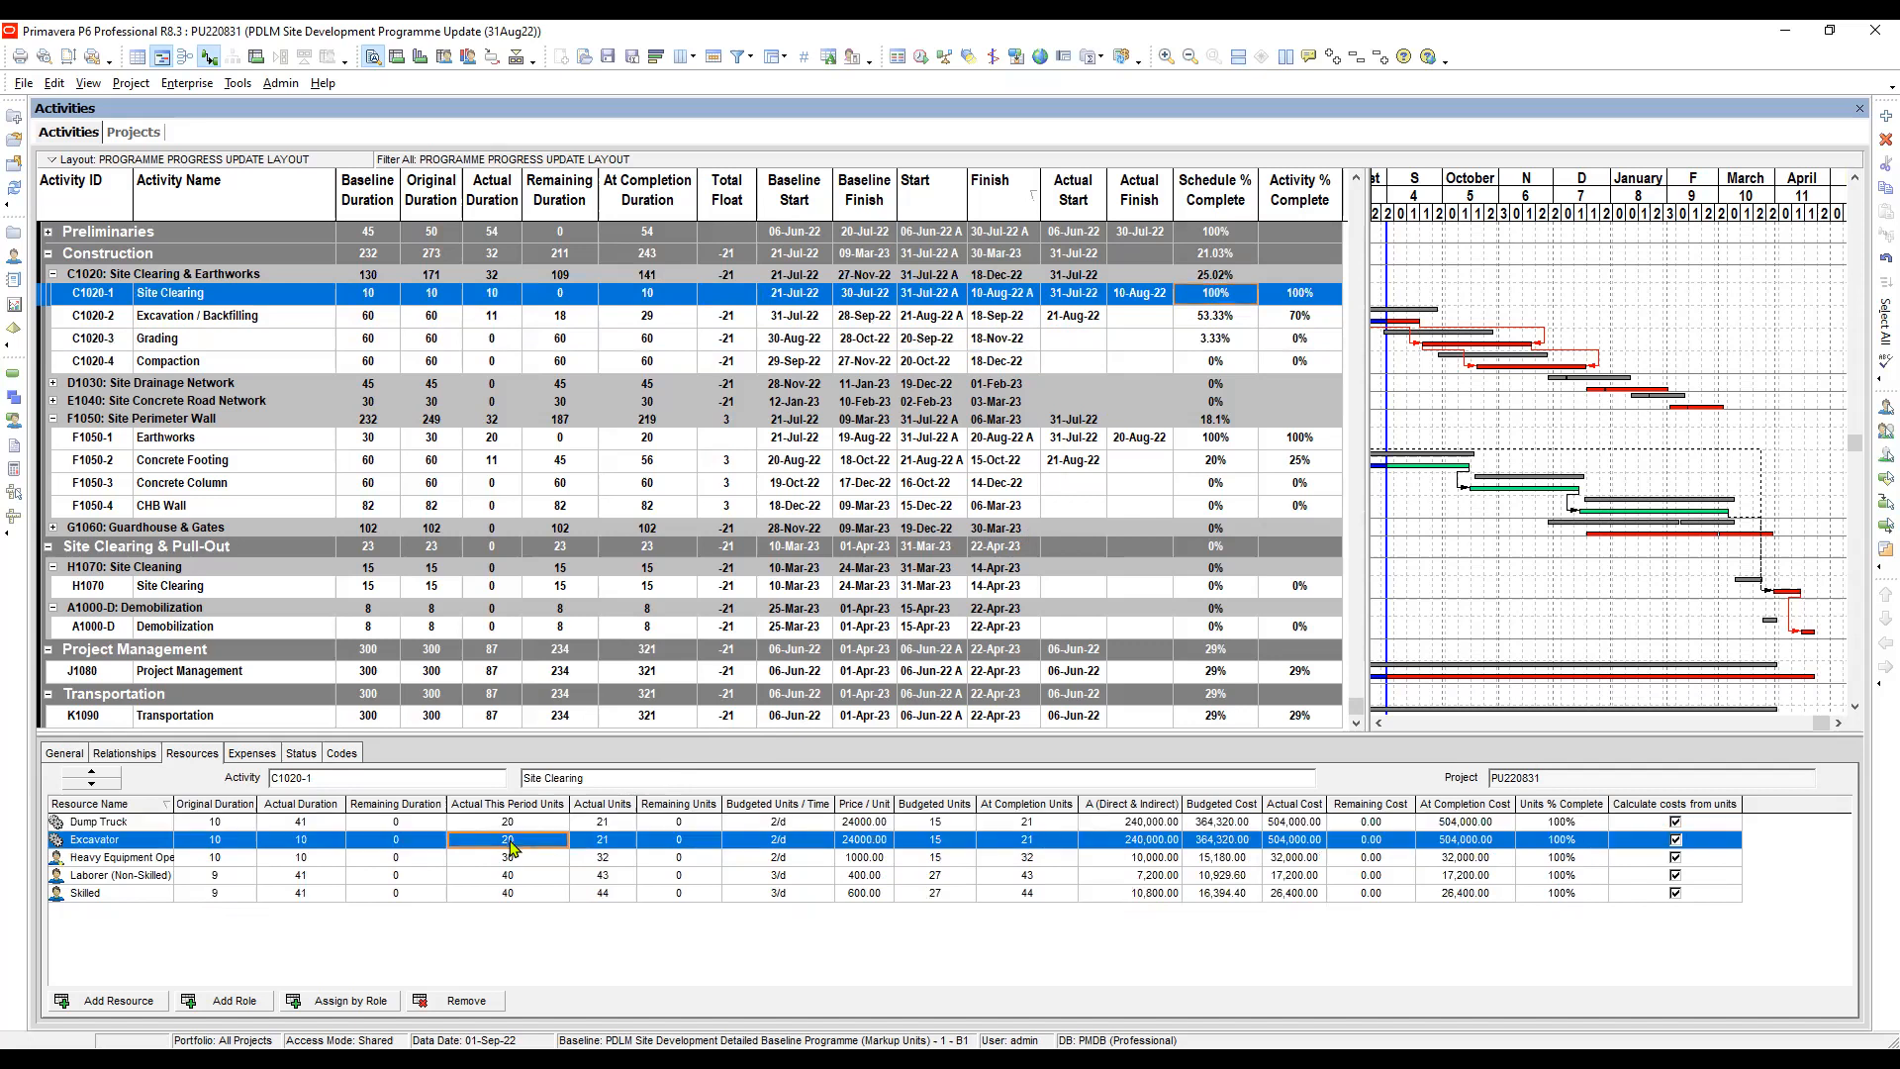
{"action": "left_click", "coordinate": [512, 823]}
{"action": "left_click", "coordinate": [519, 837]}
{"action": "left_click", "coordinate": [513, 824]}
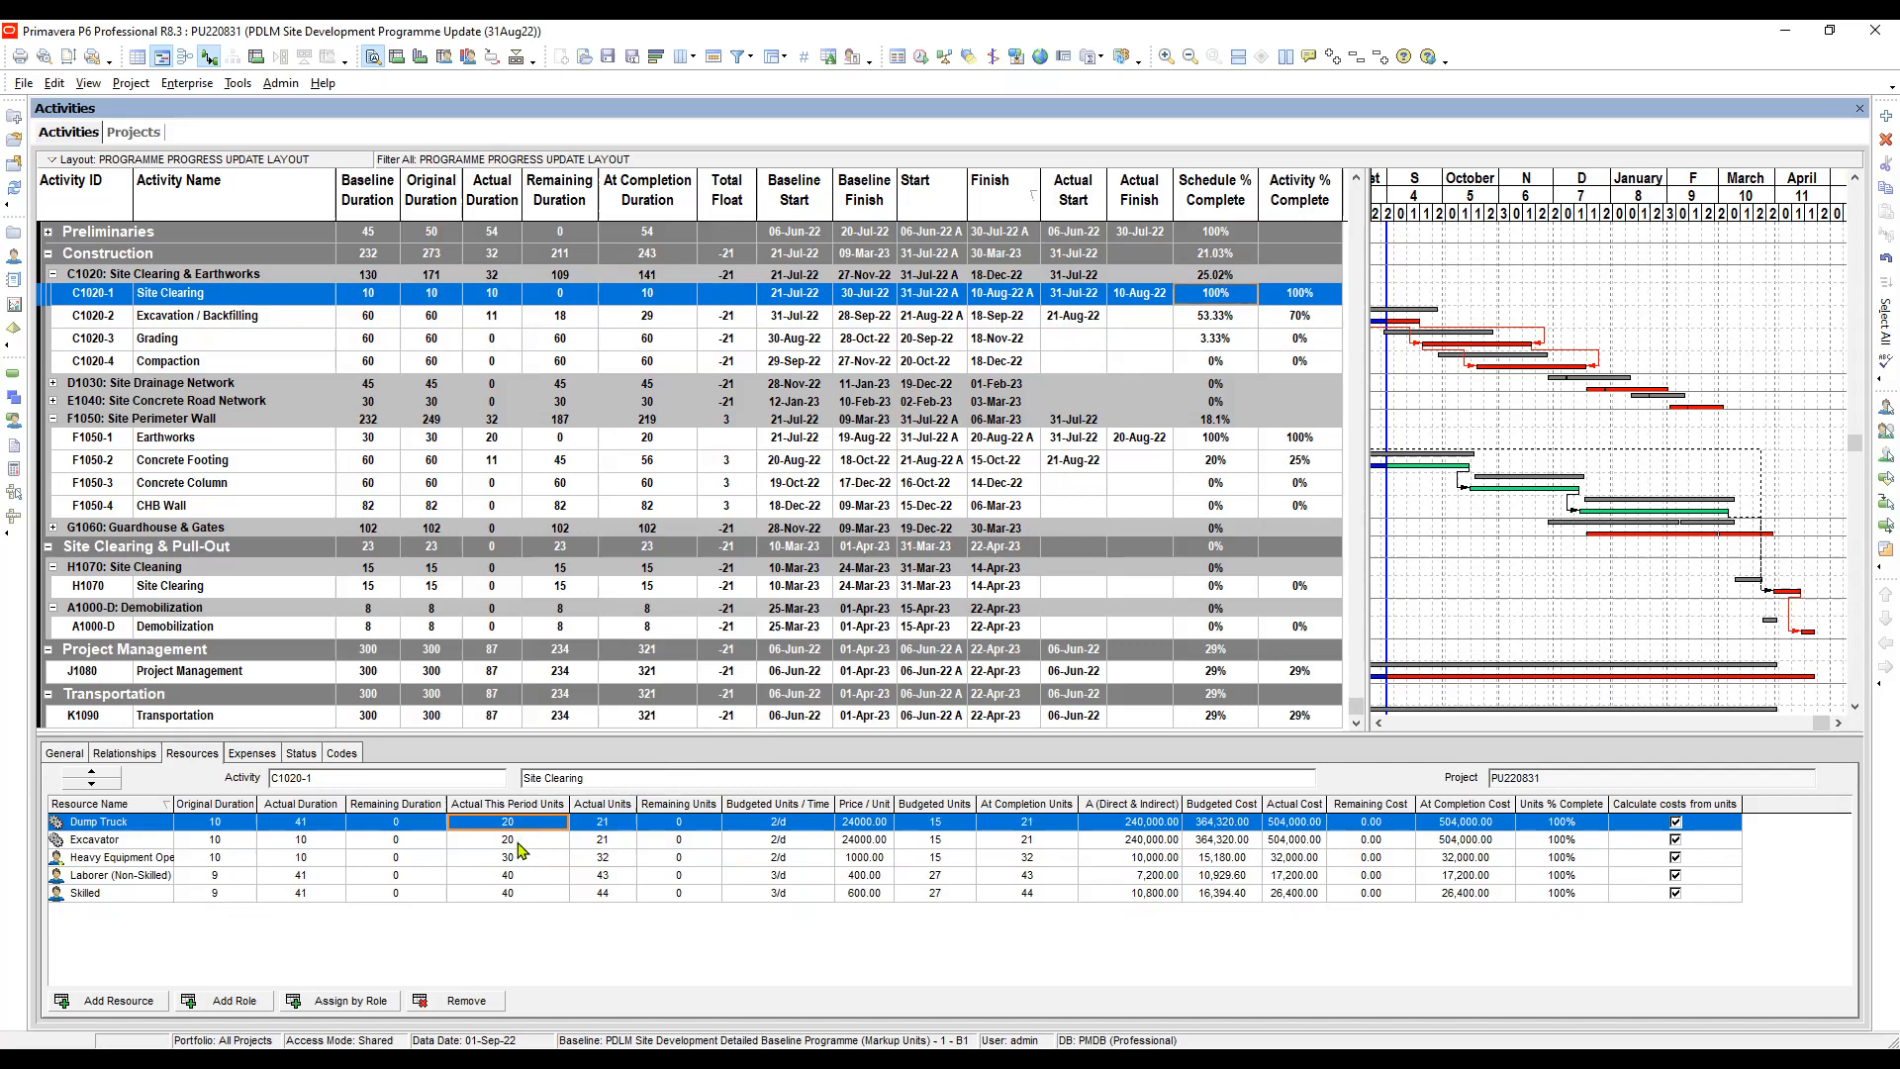
{"action": "left_click", "coordinate": [522, 843]}
{"action": "left_click", "coordinate": [522, 857]}
{"action": "left_click", "coordinate": [522, 876]}
{"action": "left_click", "coordinate": [525, 893]}
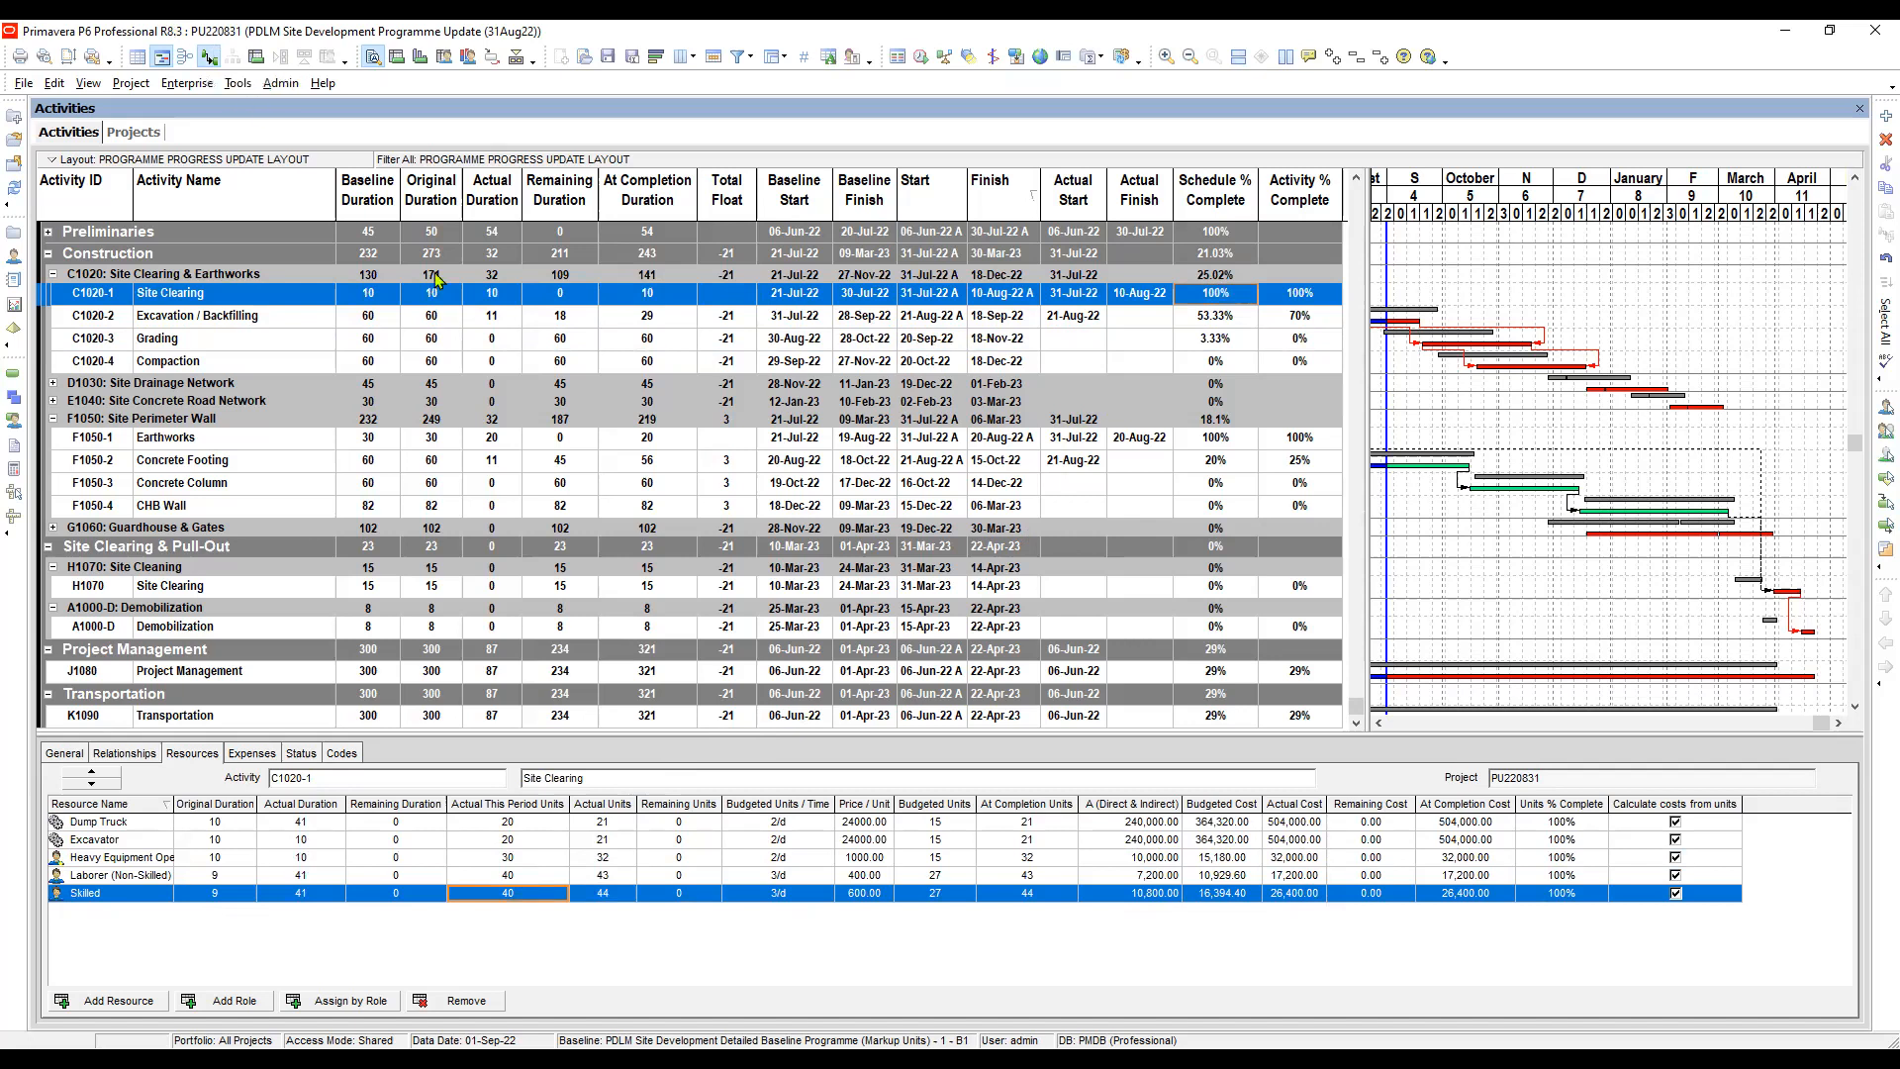
Open Store Period Performance for project PU220831 and set its financial period to 2010-08-01
{"action": "left_click", "coordinate": [237, 84]}
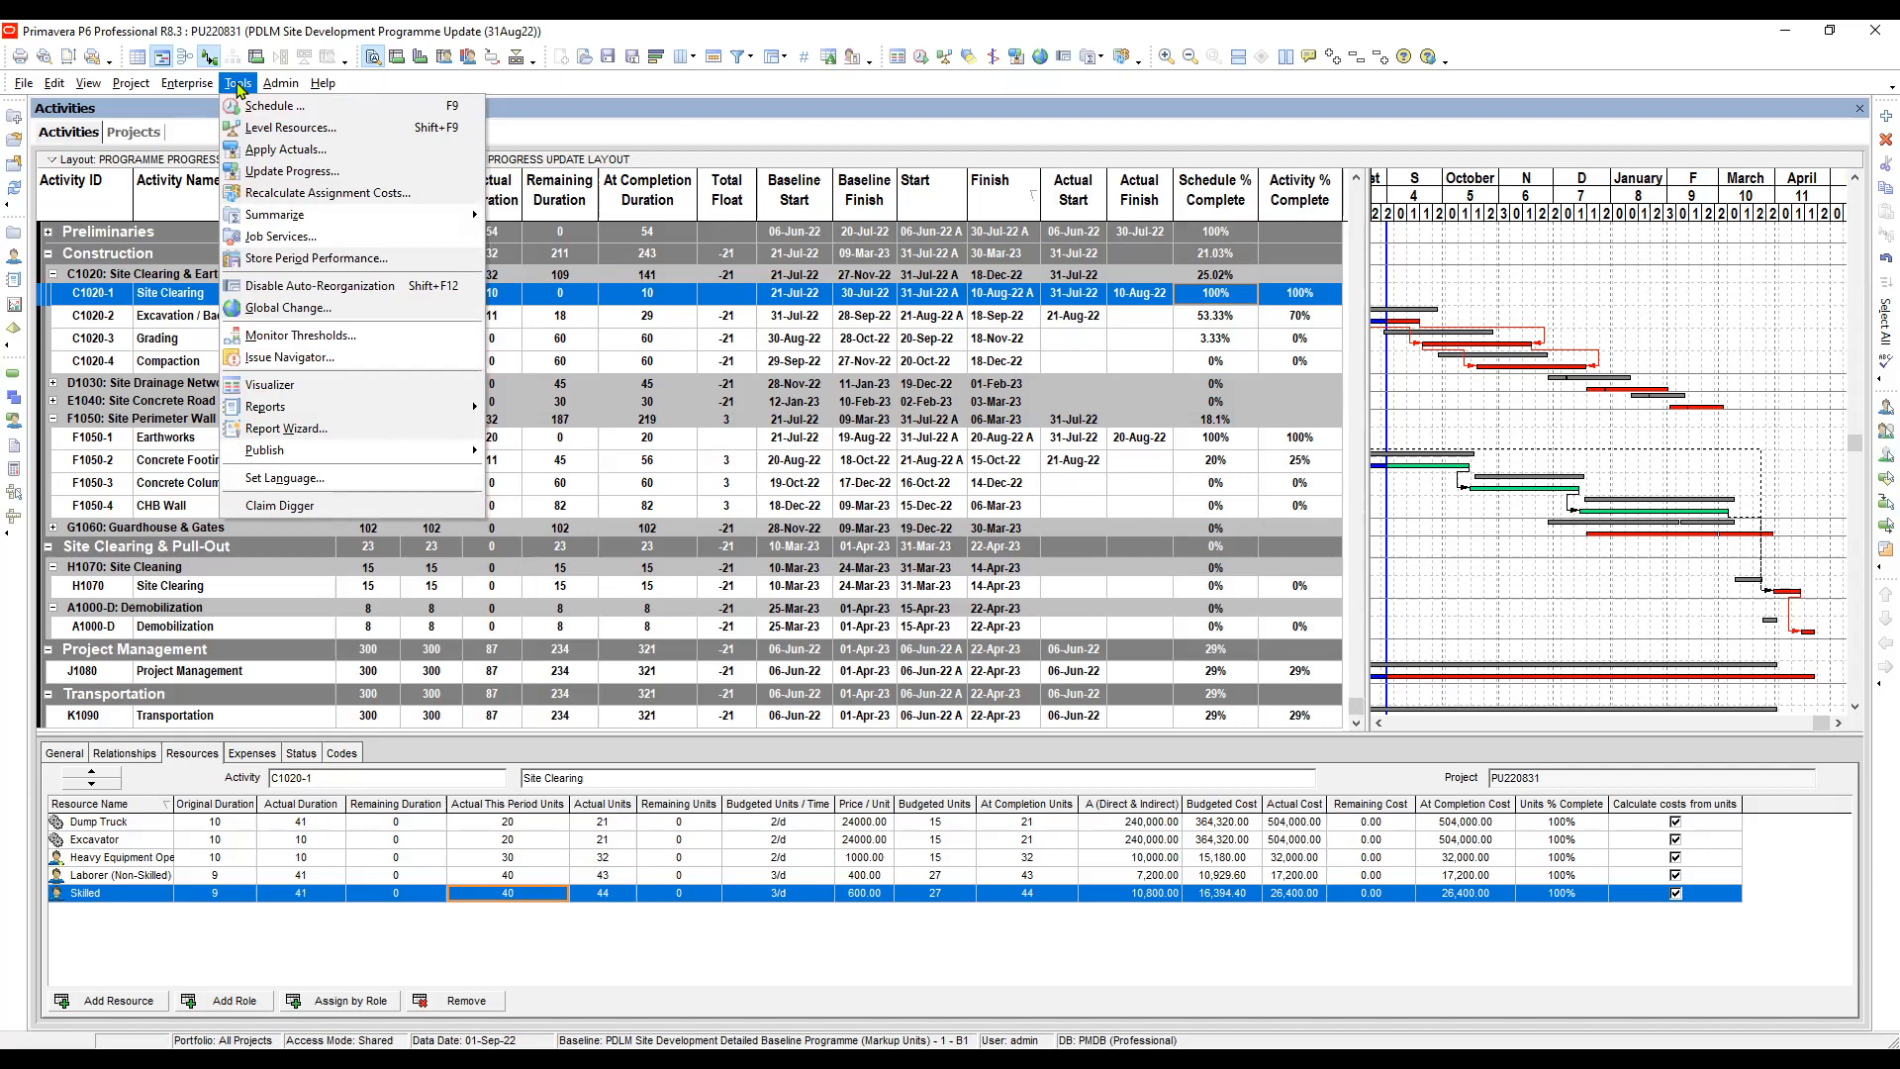
{"action": "left_click", "coordinate": [310, 264]}
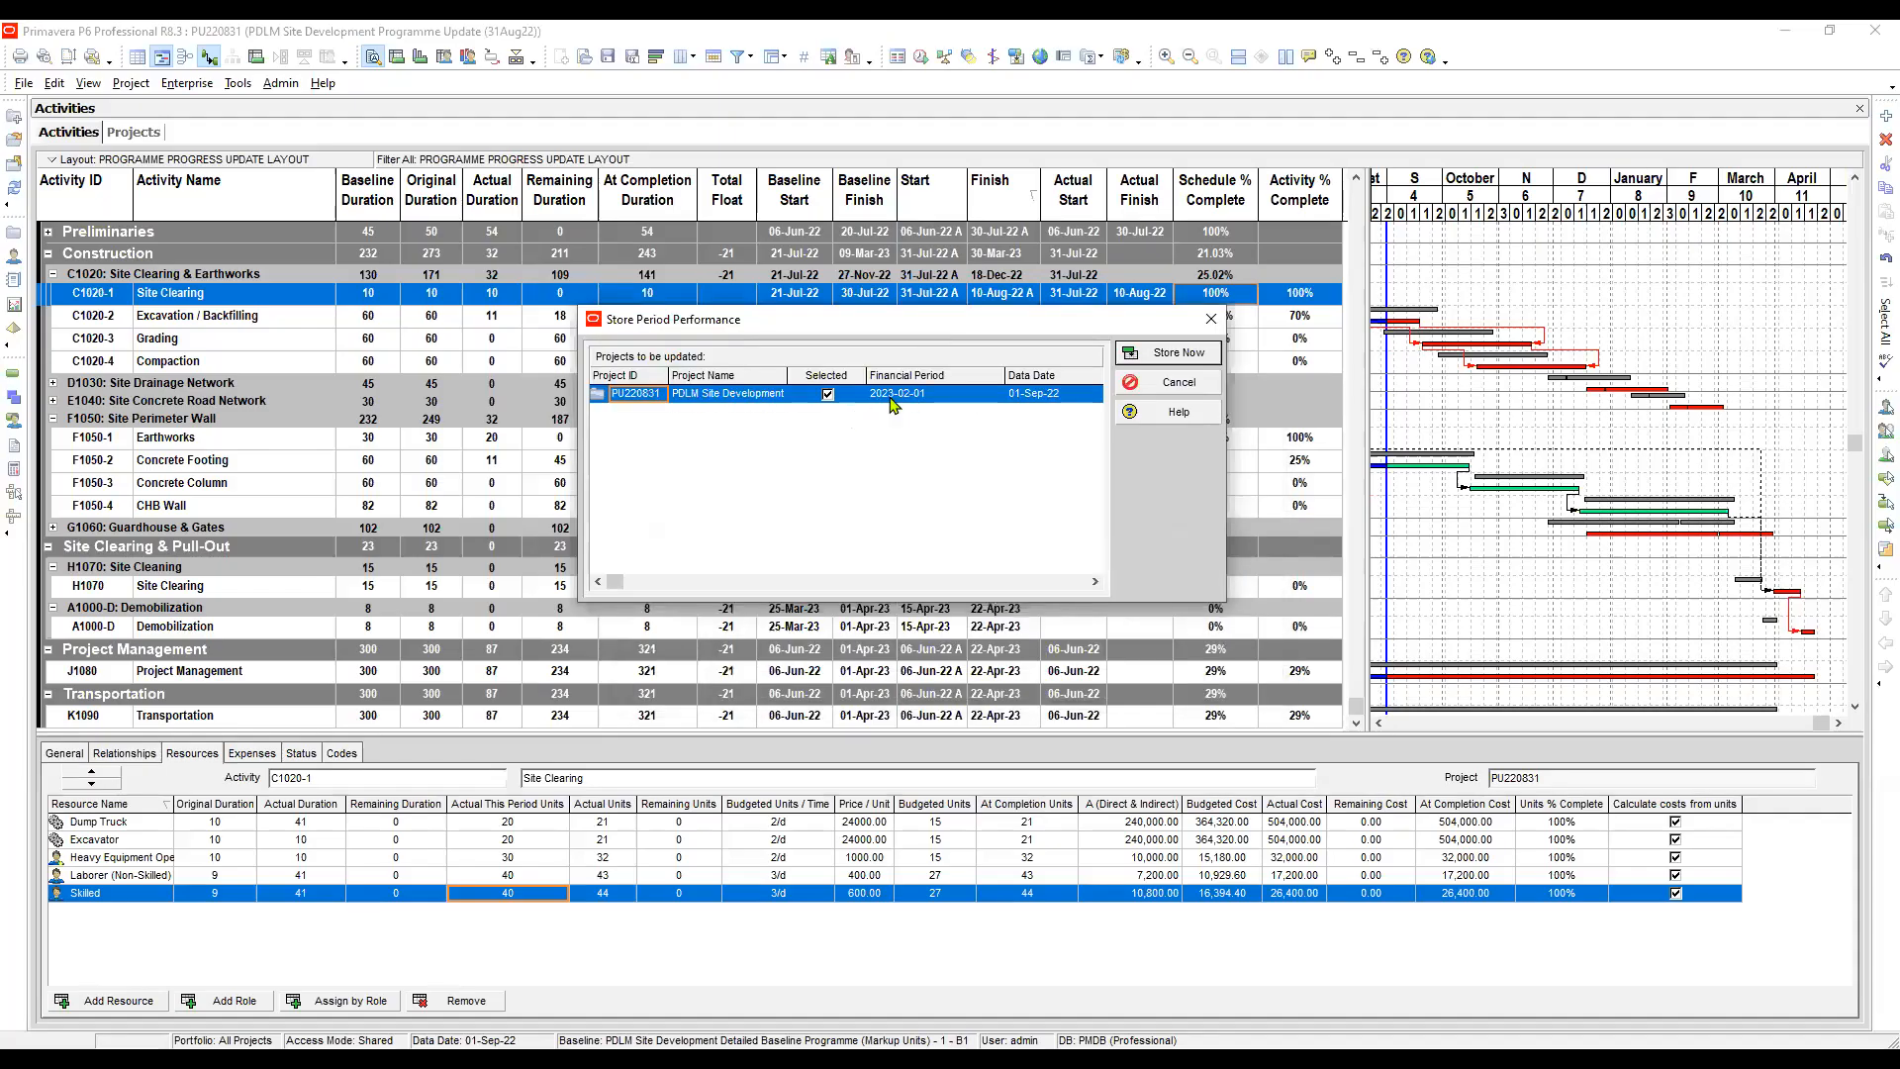
{"action": "left_click", "coordinate": [951, 394]}
{"action": "left_click", "coordinate": [956, 396]}
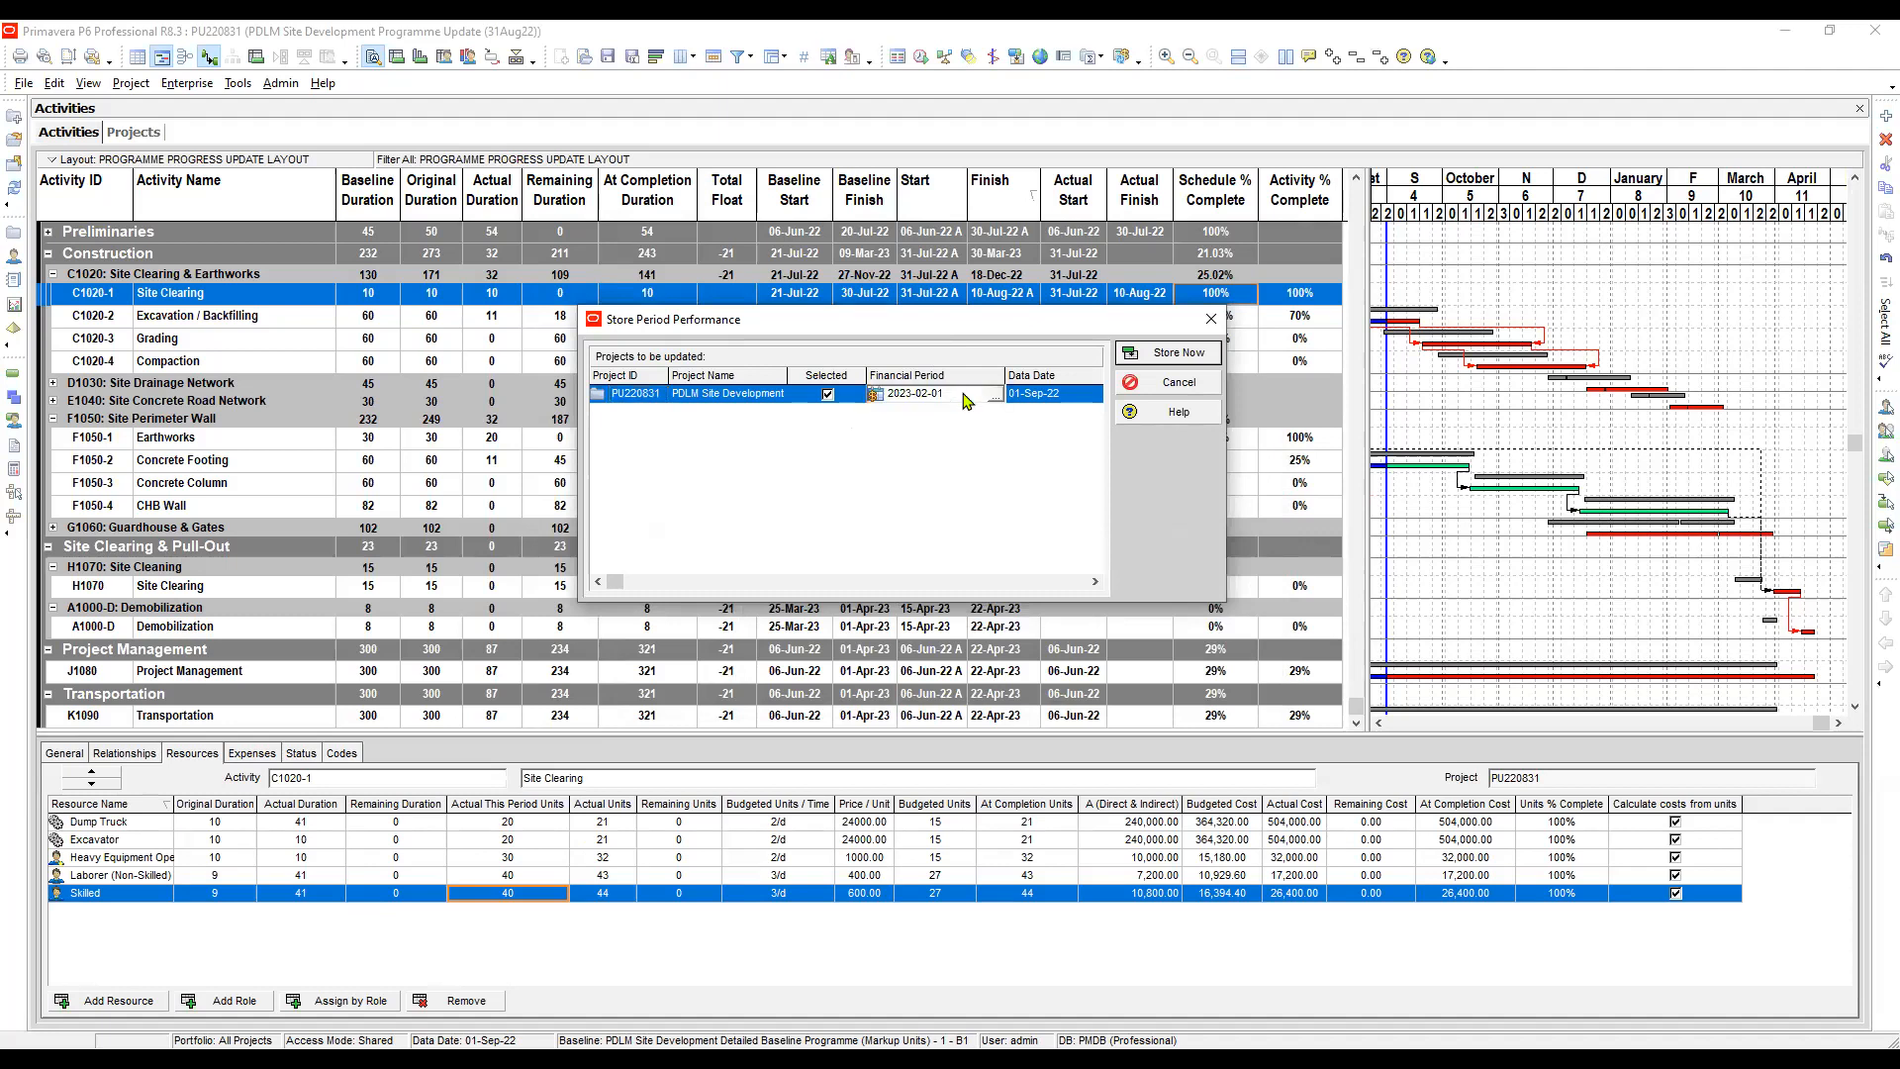
{"action": "double_click", "coordinate": [969, 395]}
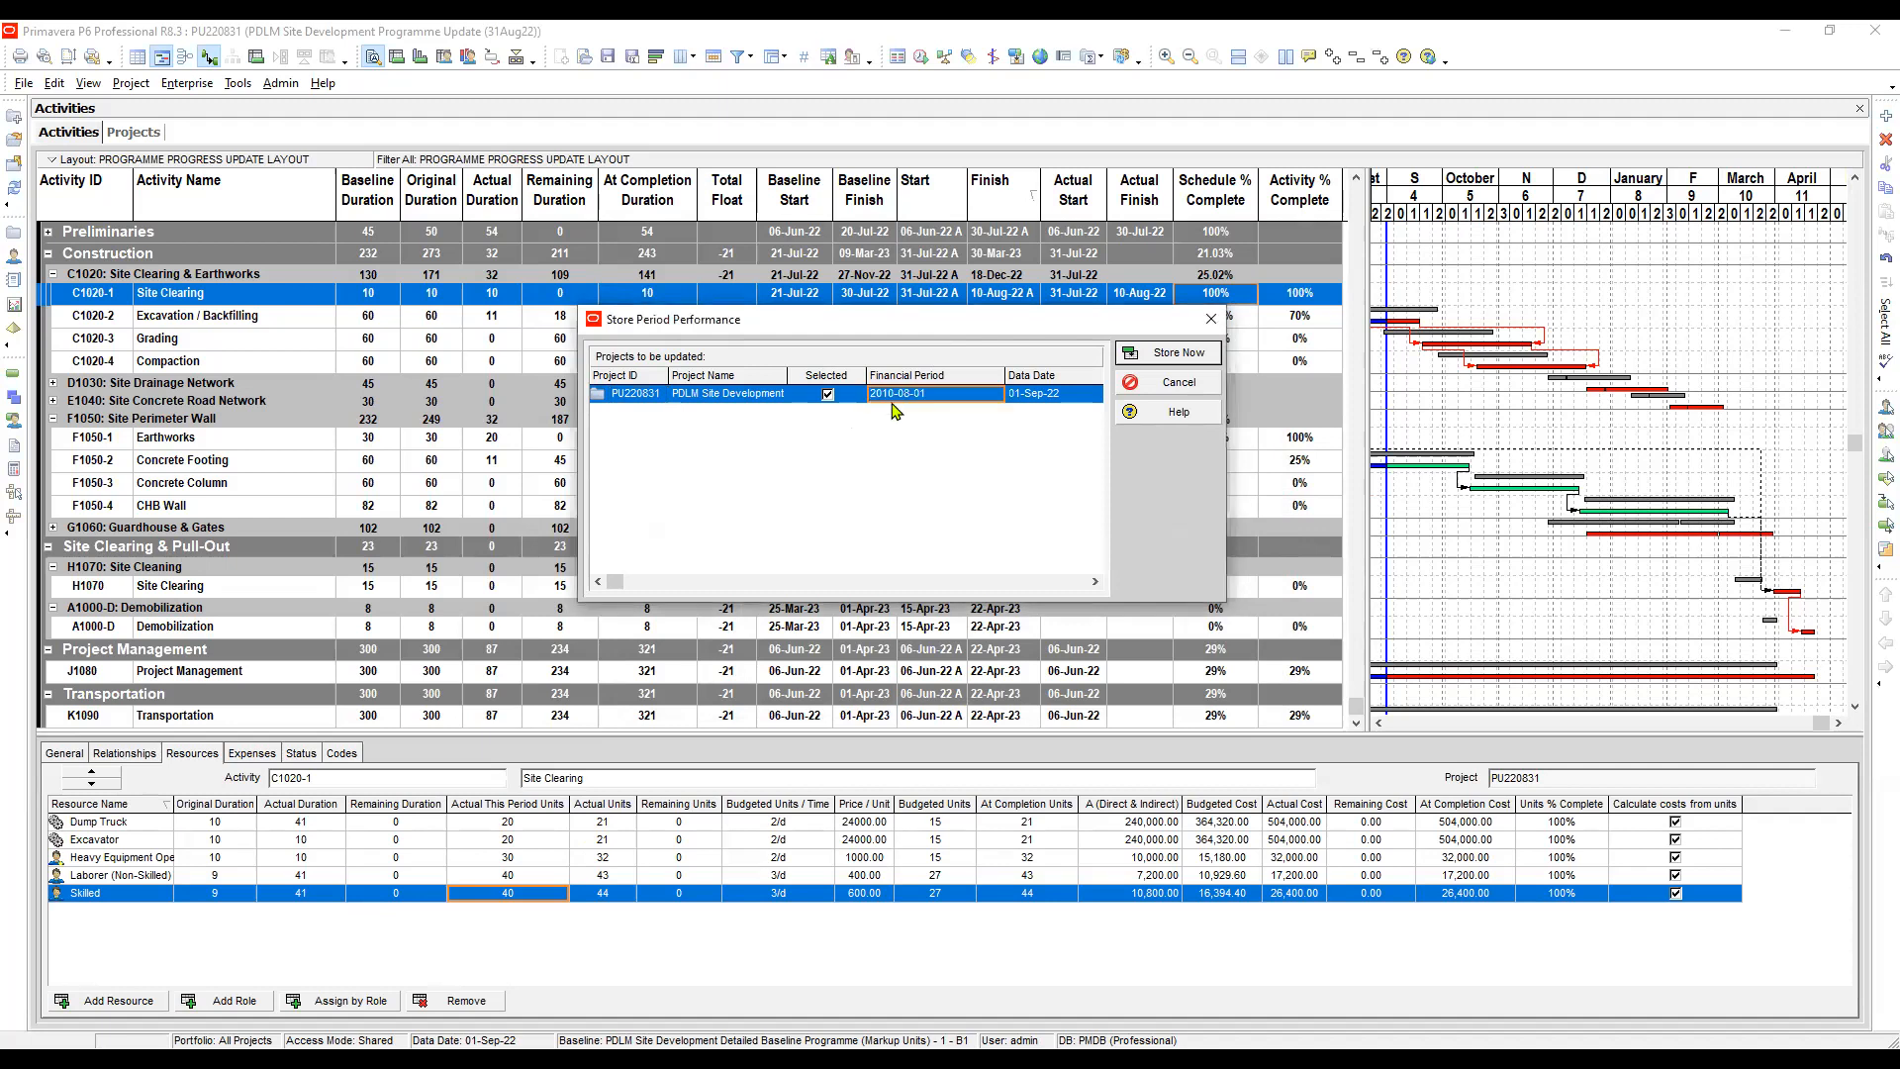
Check the chosen financial period against the project's data date and store the period performance
{"action": "left_click", "coordinate": [1046, 396]}
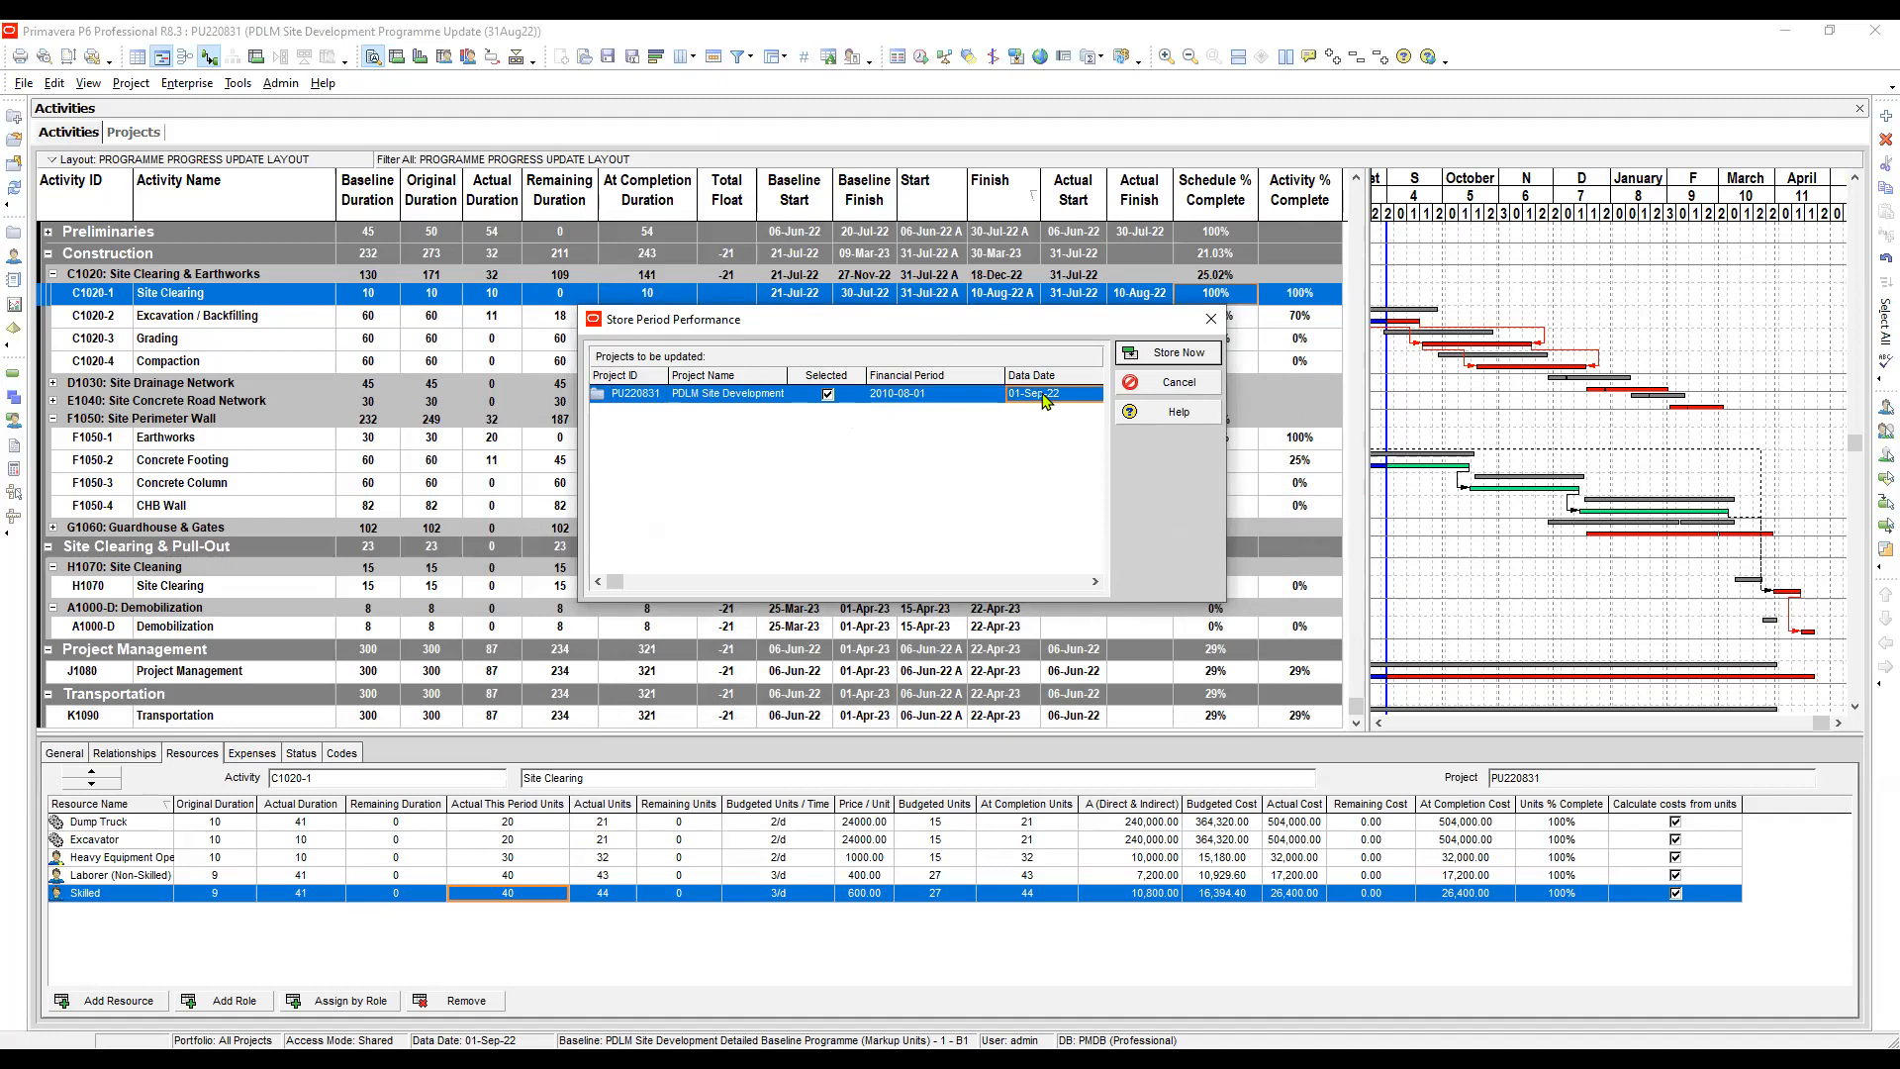
{"action": "left_click", "coordinate": [987, 399]}
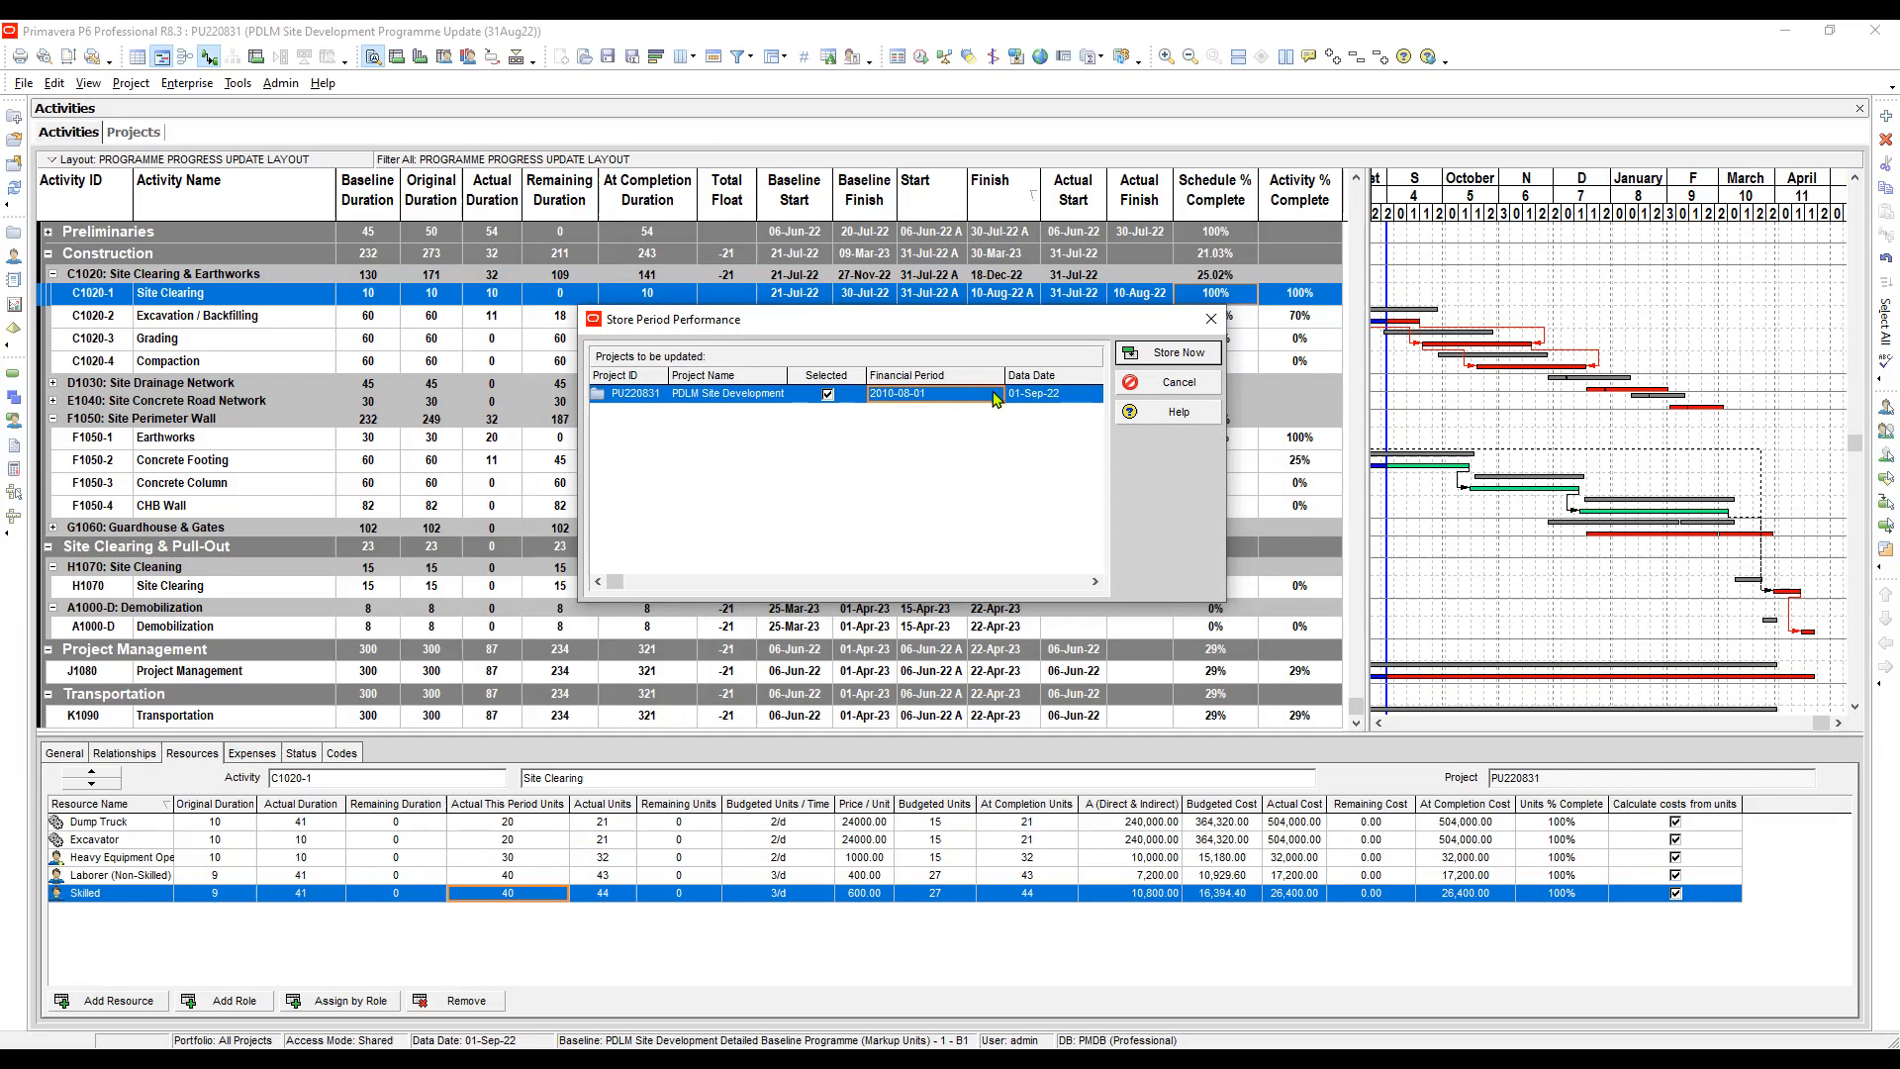
{"action": "left_click", "coordinate": [1020, 398]}
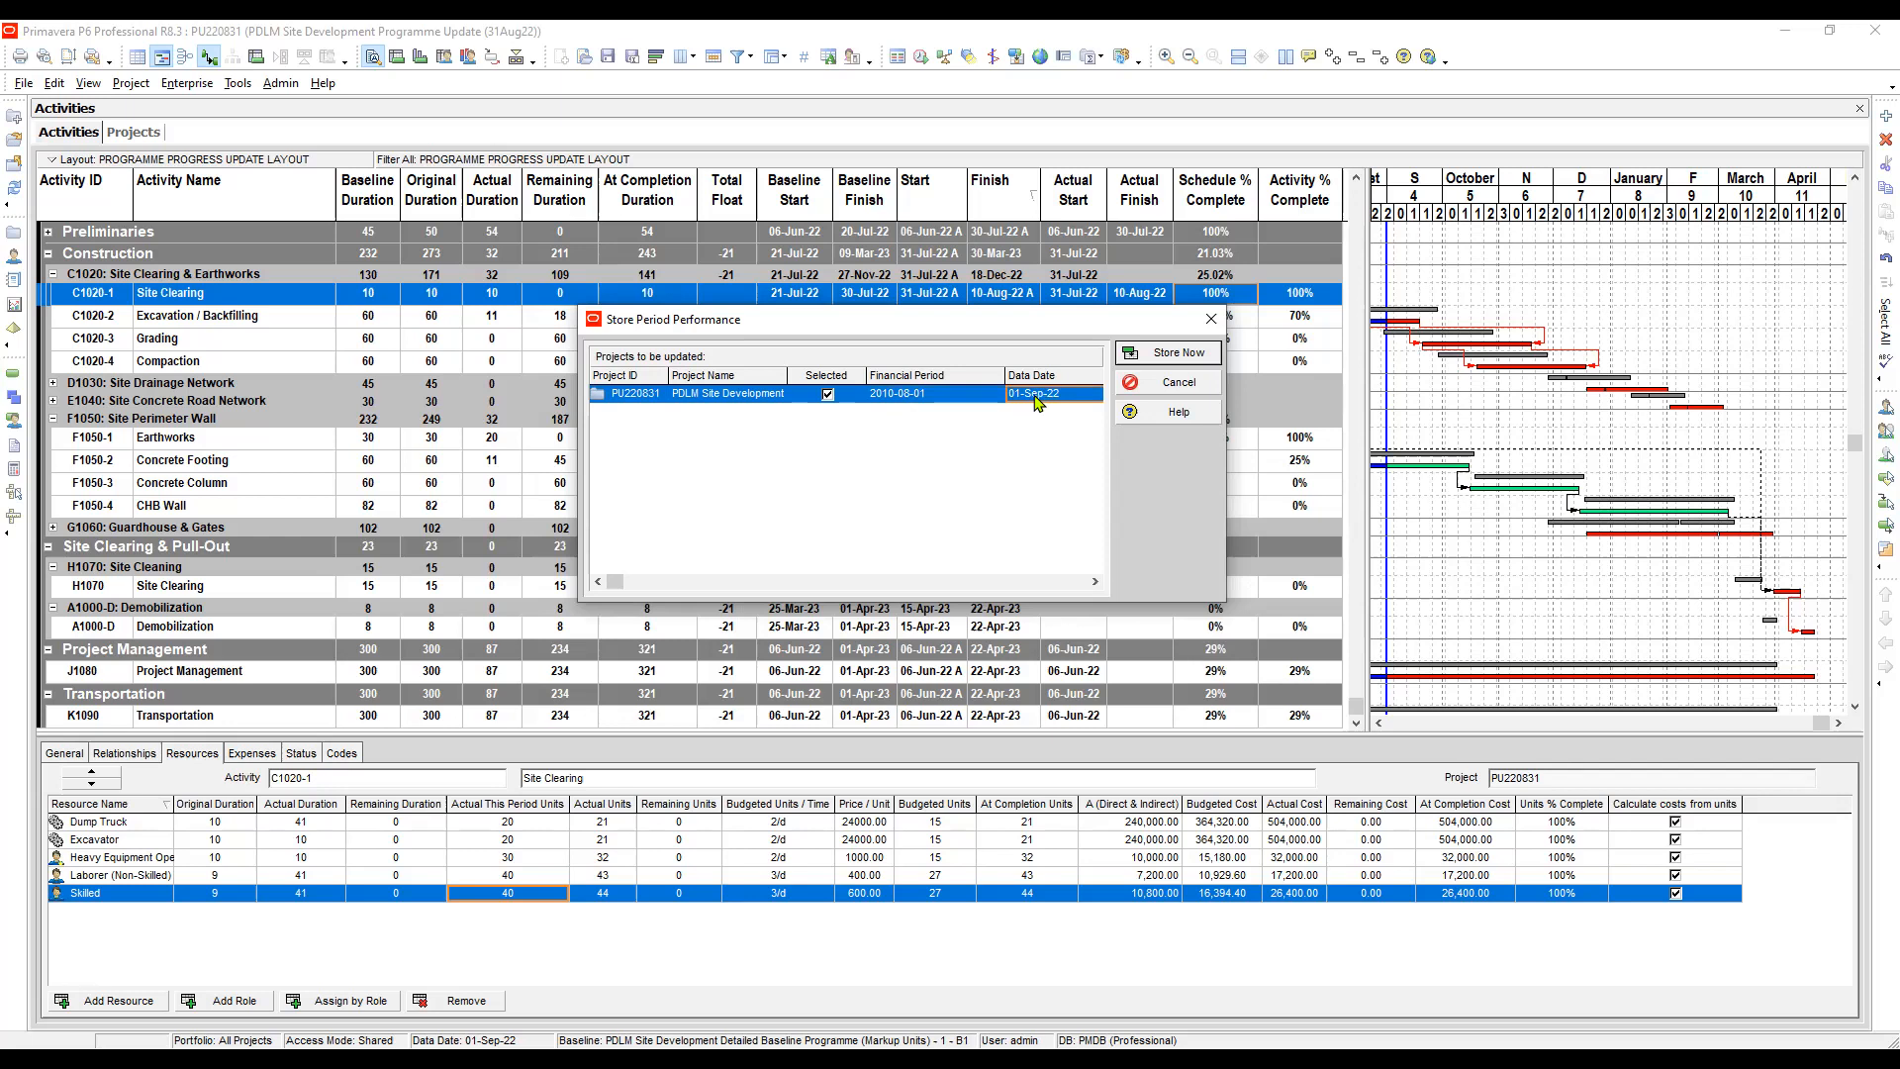
{"action": "left_click", "coordinate": [988, 396]}
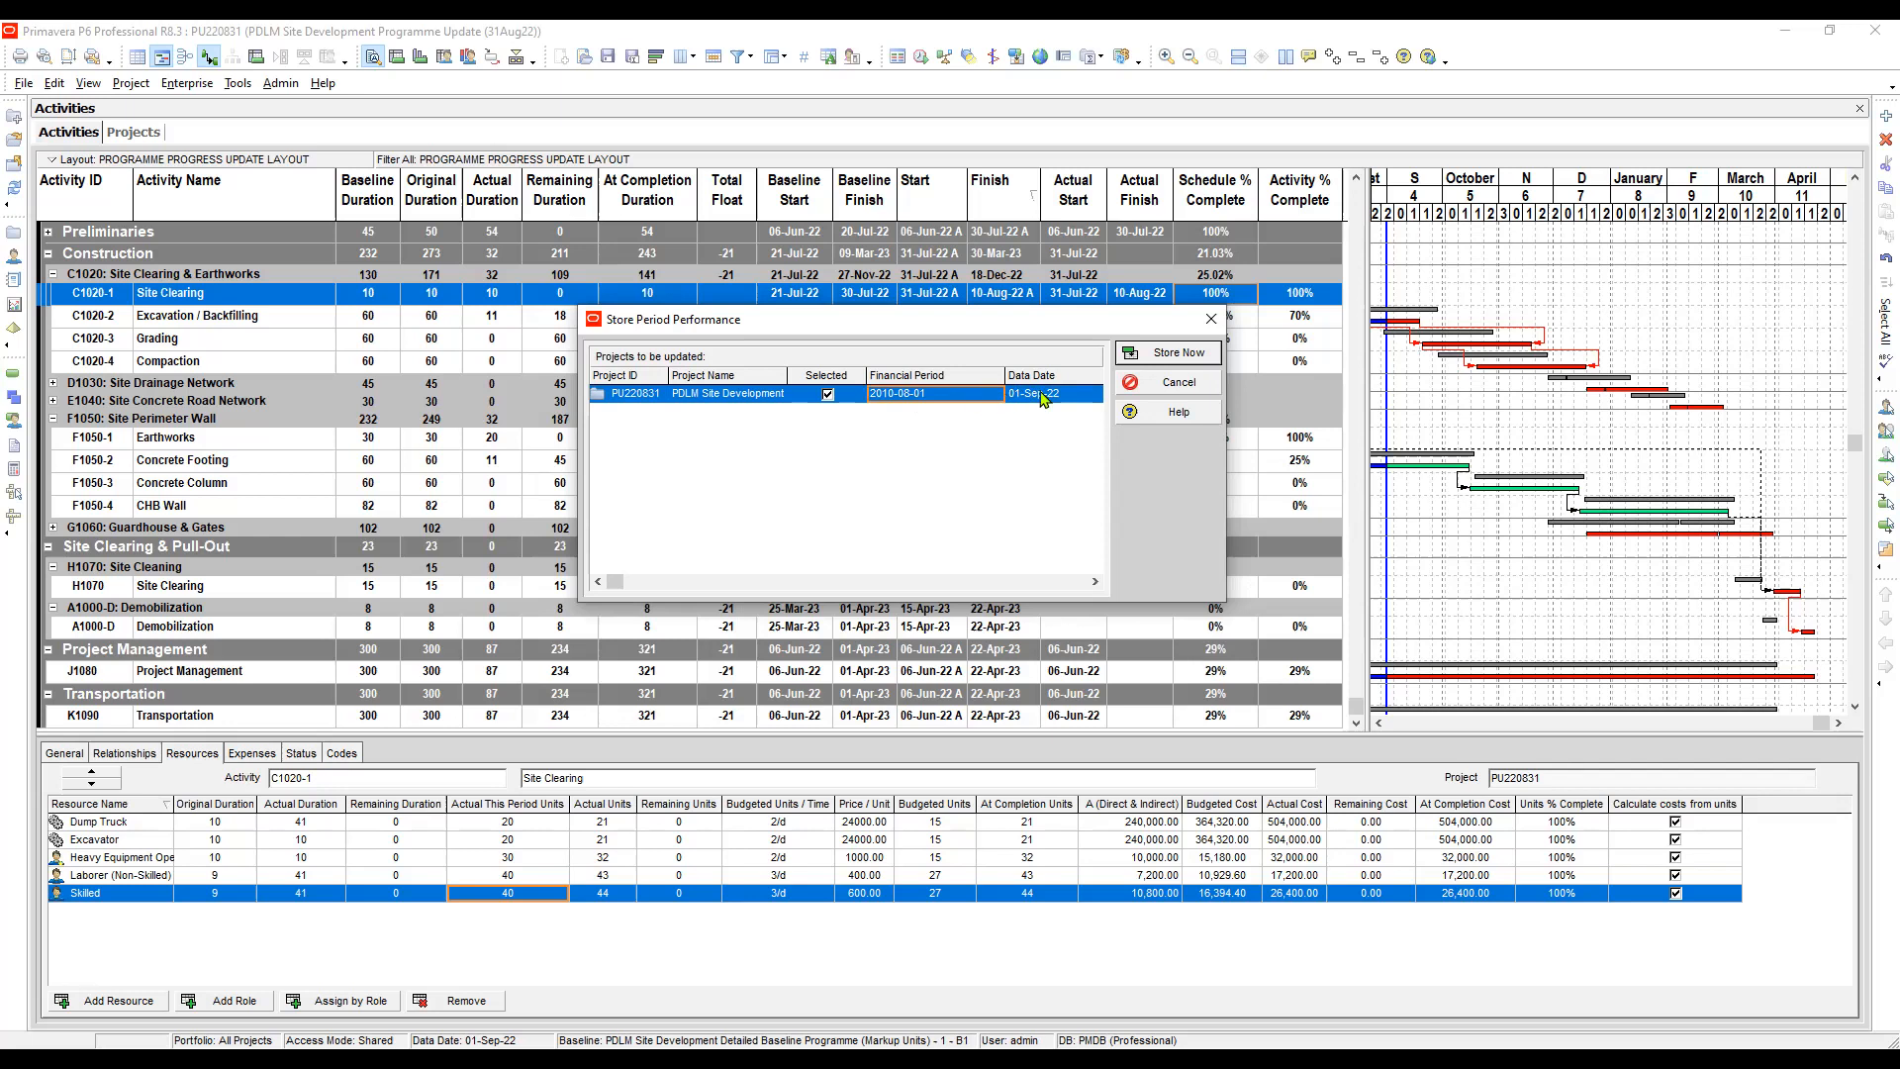
{"action": "left_click", "coordinate": [1193, 355]}
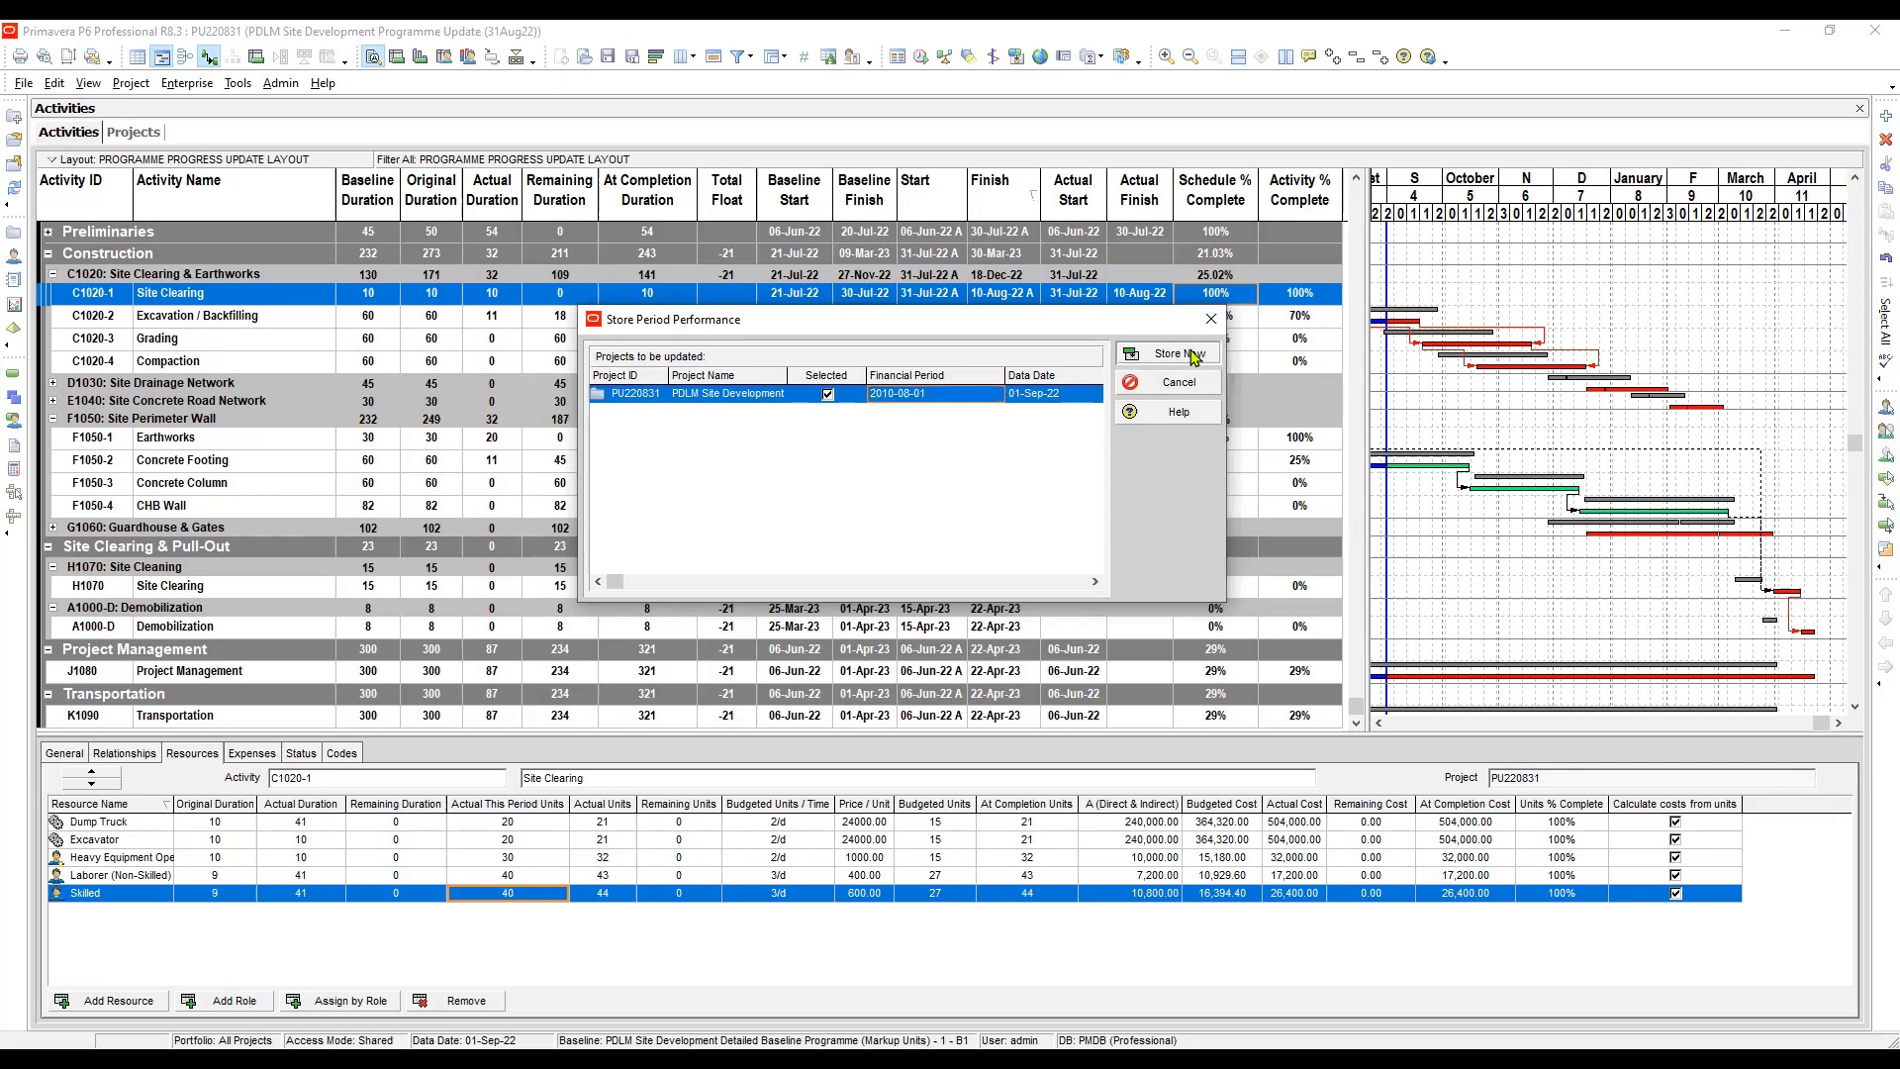
{"action": "left_click", "coordinate": [1193, 354]}
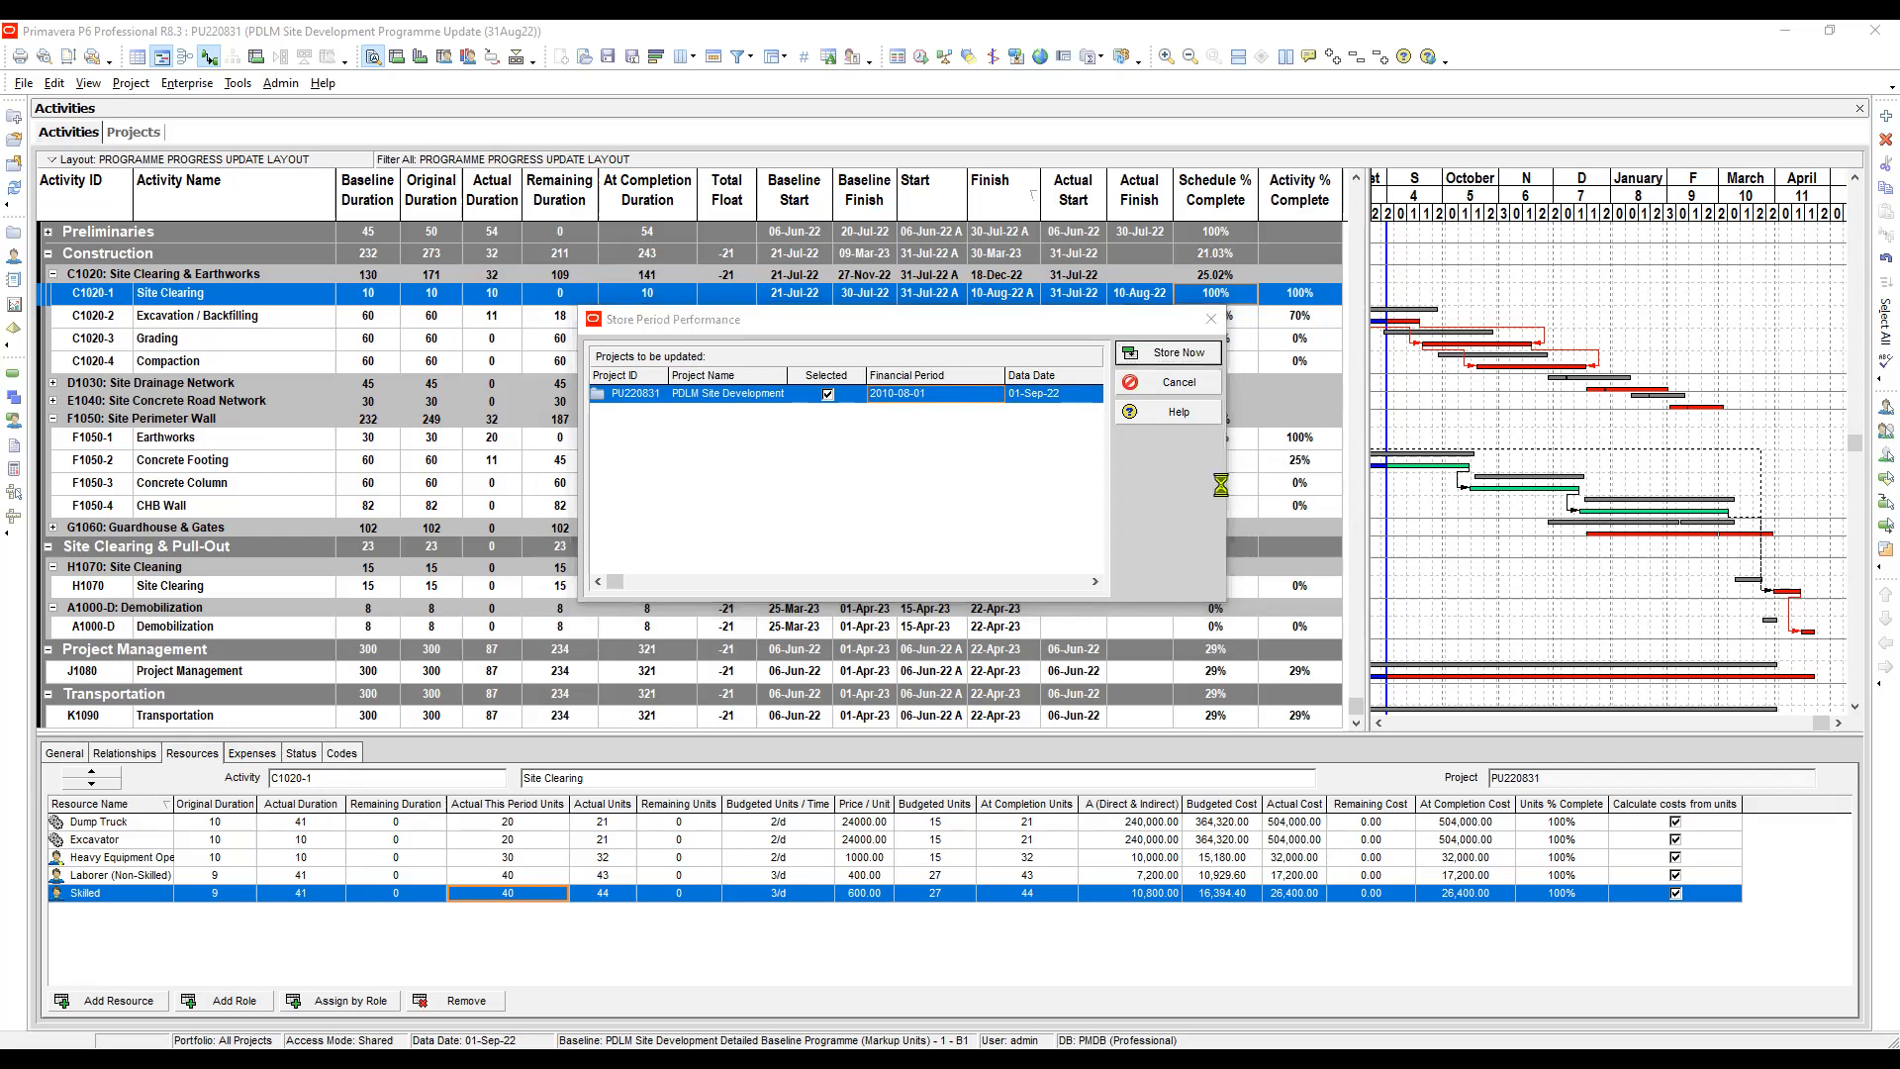
Recheck the Actual This Period Units of Site Clearing's equipment and labour resources after storing period performance
{"action": "left_click", "coordinate": [530, 825]}
{"action": "left_click", "coordinate": [519, 840]}
{"action": "left_click", "coordinate": [519, 824]}
{"action": "left_click", "coordinate": [520, 841]}
{"action": "left_click", "coordinate": [522, 858]}
{"action": "left_click", "coordinate": [522, 874]}
{"action": "left_click", "coordinate": [524, 892]}
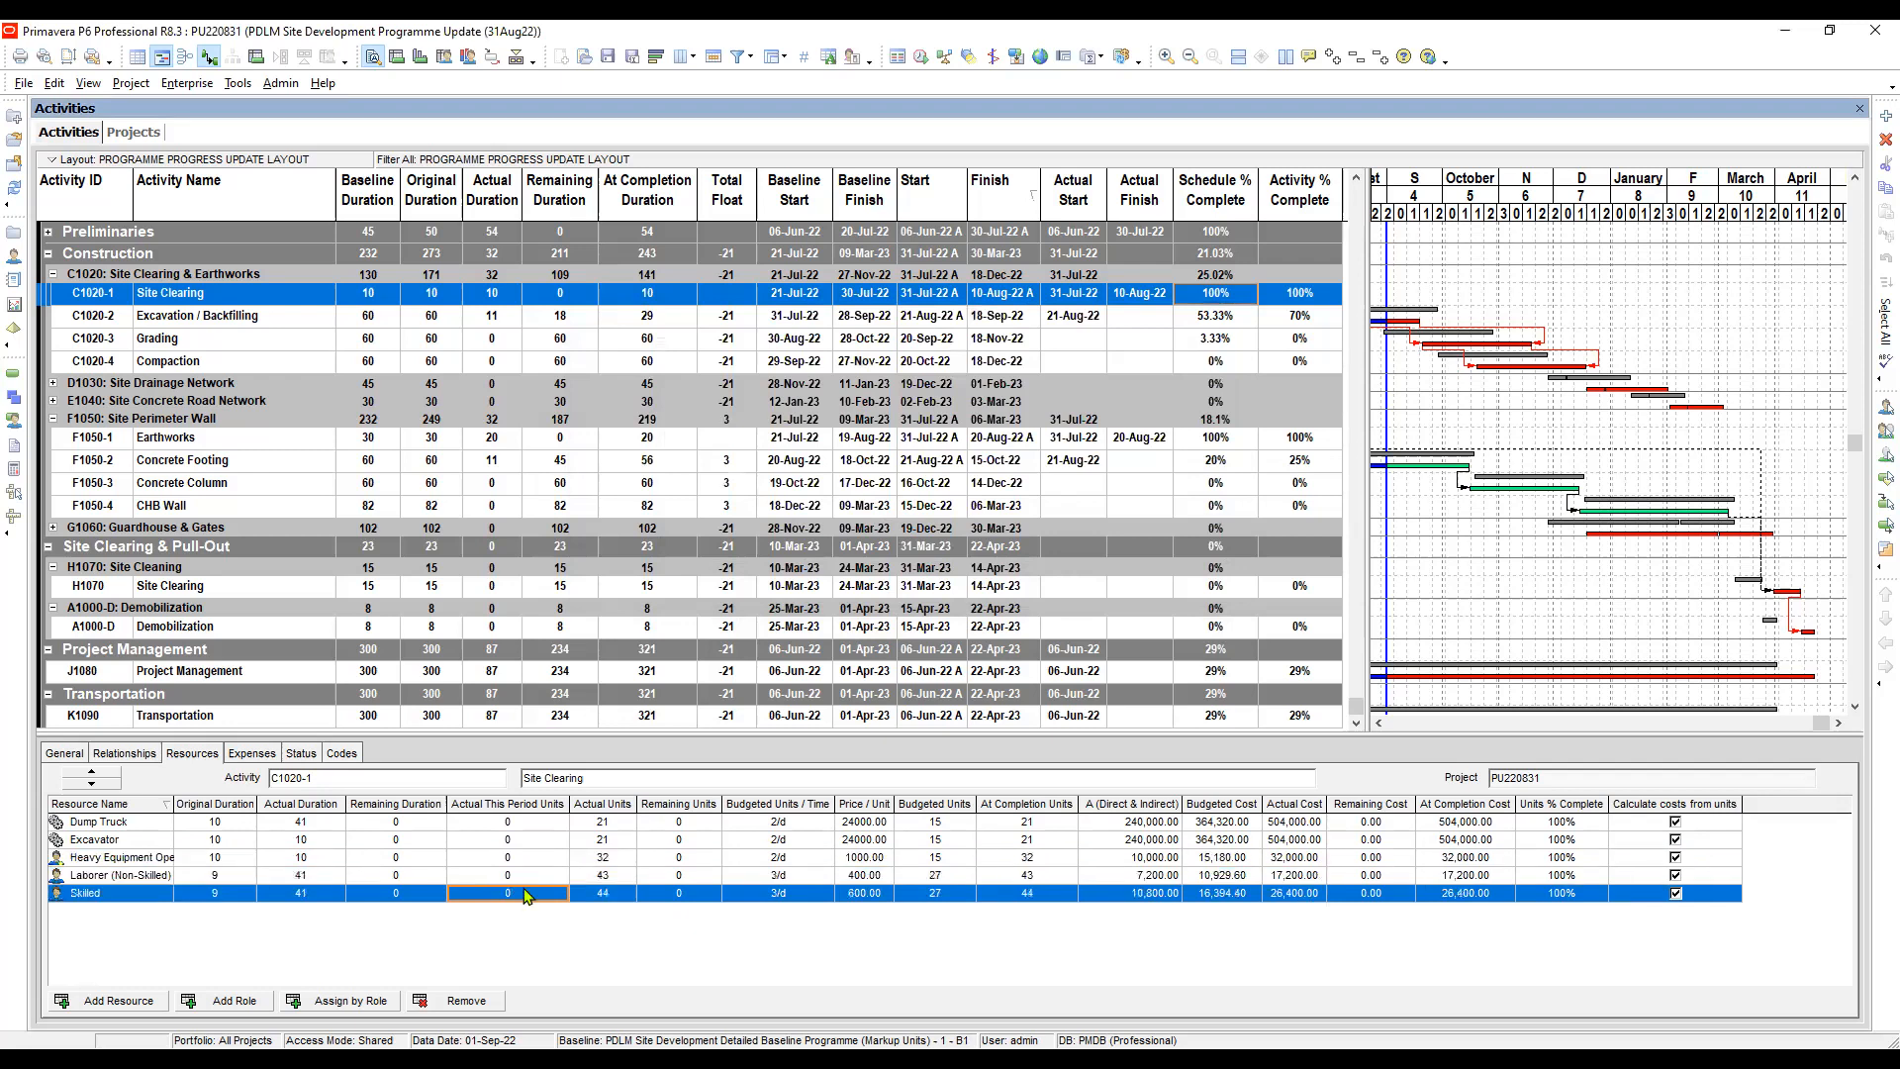
{"action": "left_click", "coordinate": [531, 824]}
{"action": "left_click", "coordinate": [523, 841]}
{"action": "left_click", "coordinate": [523, 857]}
{"action": "left_click", "coordinate": [525, 877]}
{"action": "left_click", "coordinate": [522, 892]}
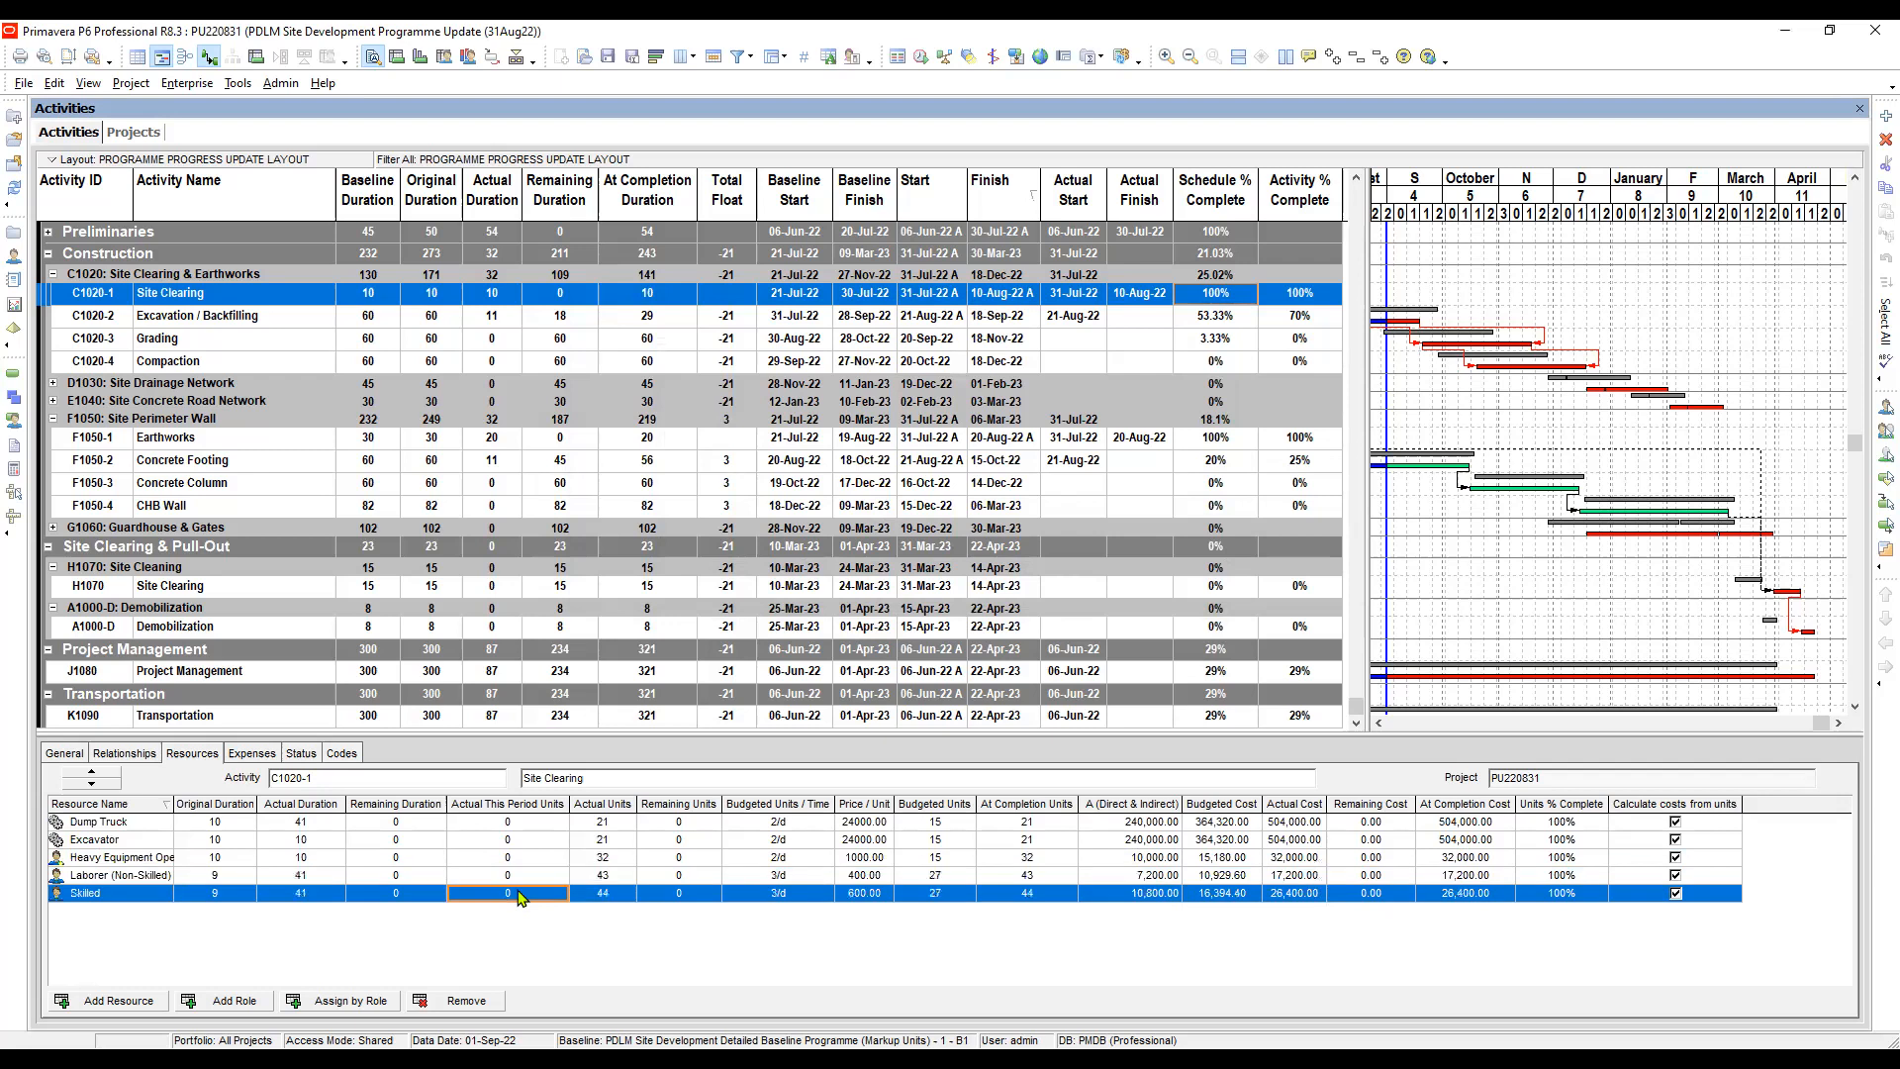
{"action": "left_click", "coordinate": [537, 823]}
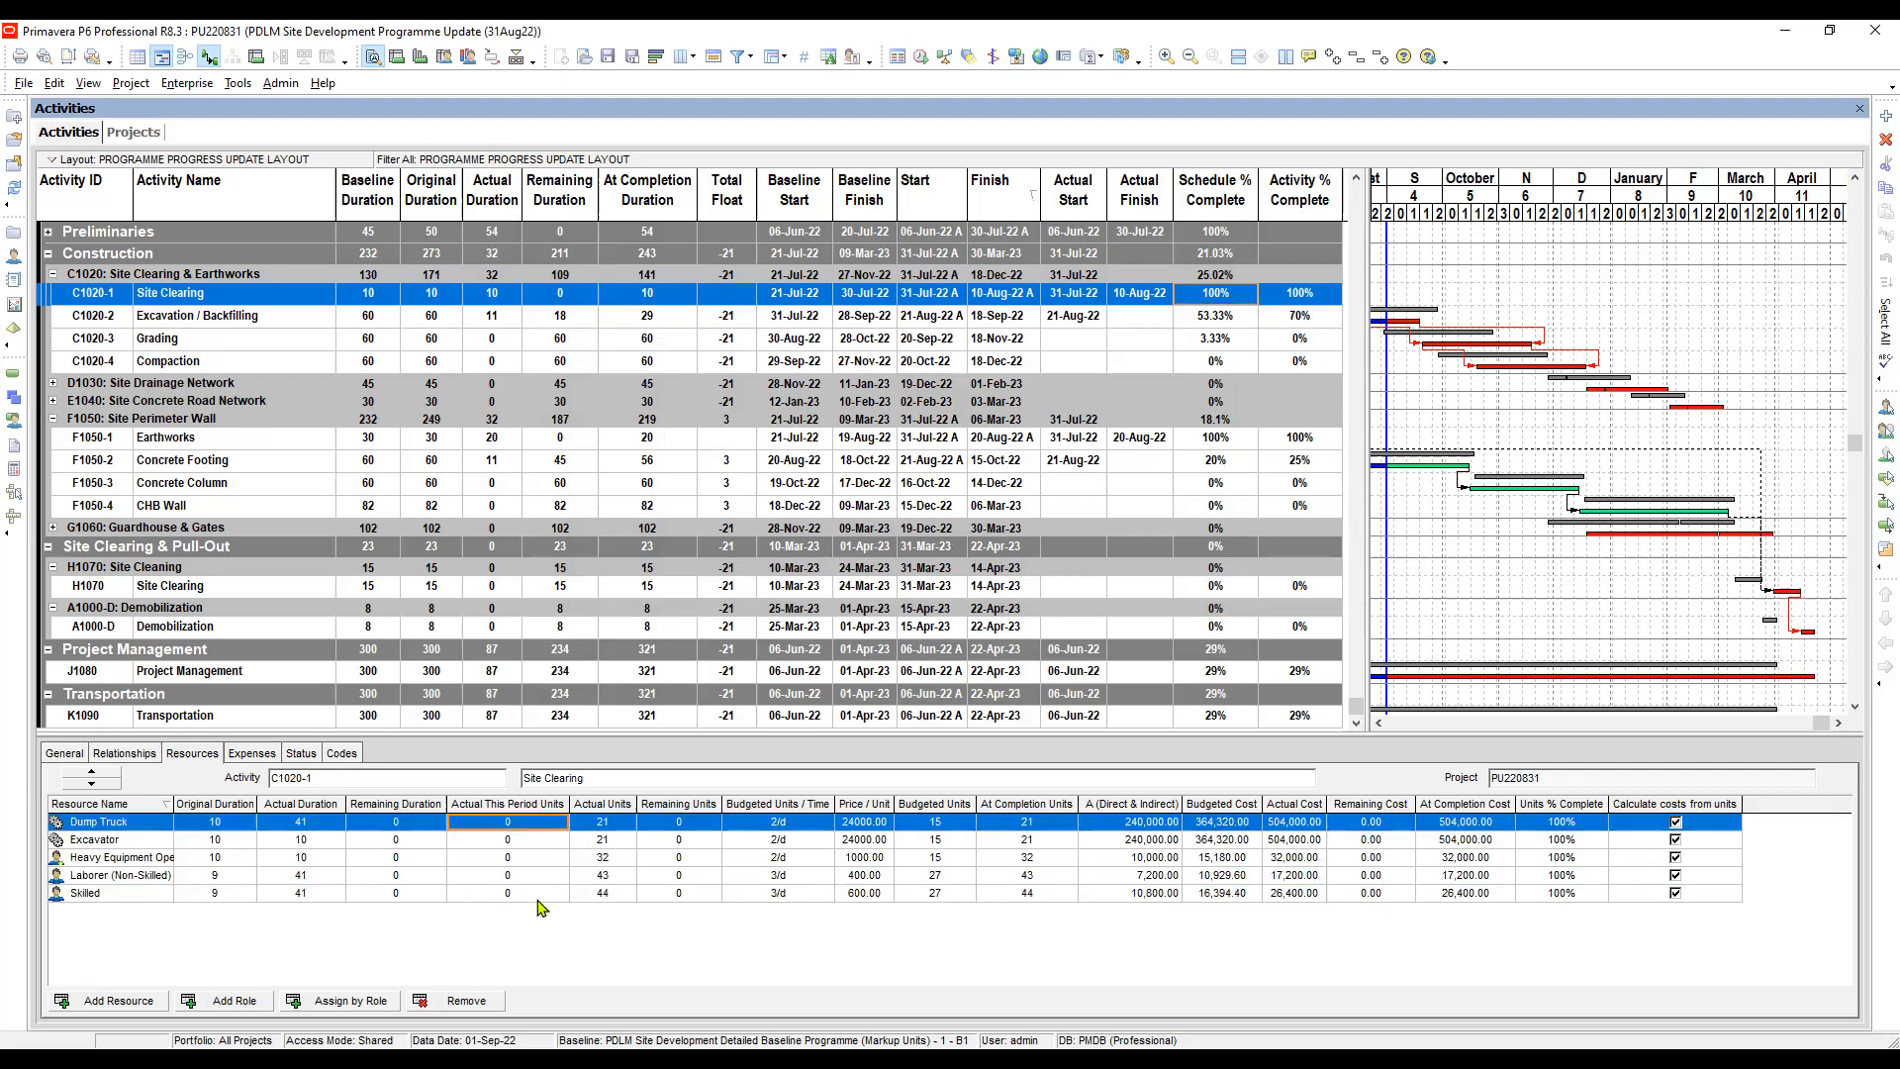